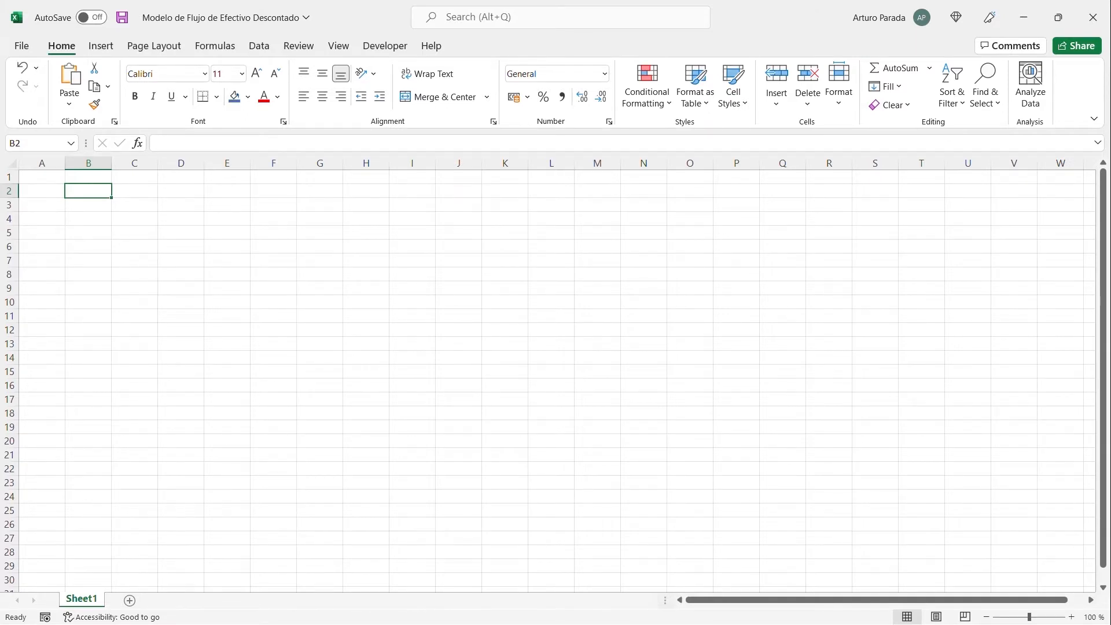
{"action": "key", "text": "Left"}
{"action": "key", "text": "Up"}
{"action": "key", "text": "Down"}
{"action": "key", "text": "Down"}
{"action": "key", "text": "Down"}
{"action": "key", "text": "Down"}
{"action": "key", "text": "Down"}
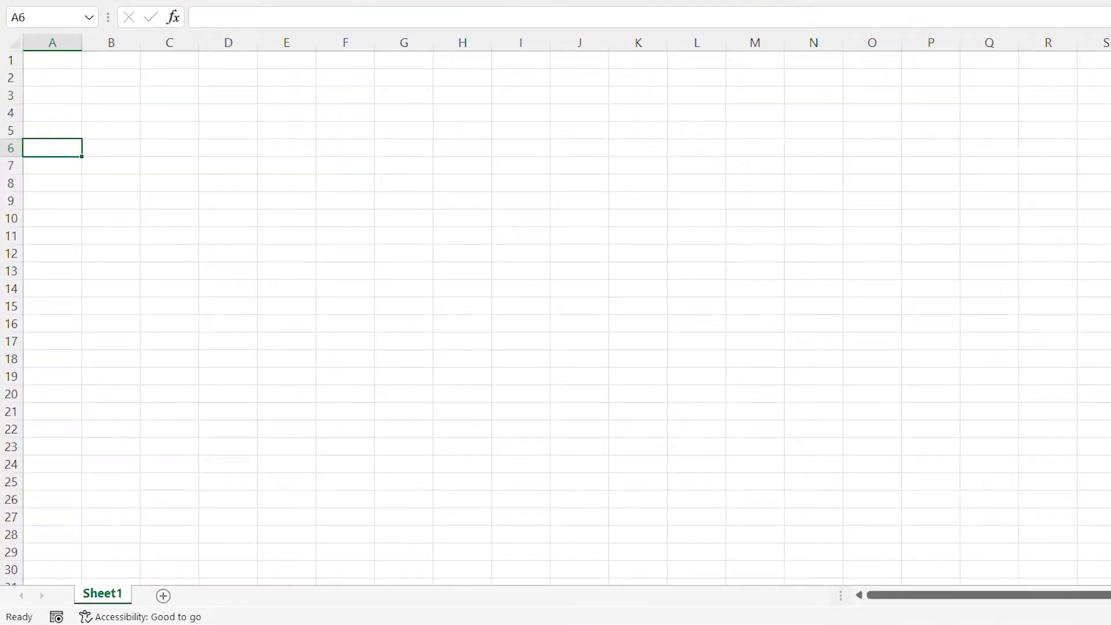
{"action": "key", "text": "Up"}
{"action": "key", "text": "Up"}
{"action": "key", "text": "Up"}
{"action": "key", "text": "Up"}
{"action": "key", "text": "Up"}
{"action": "key", "text": "Right"}
{"action": "key", "text": "Right"}
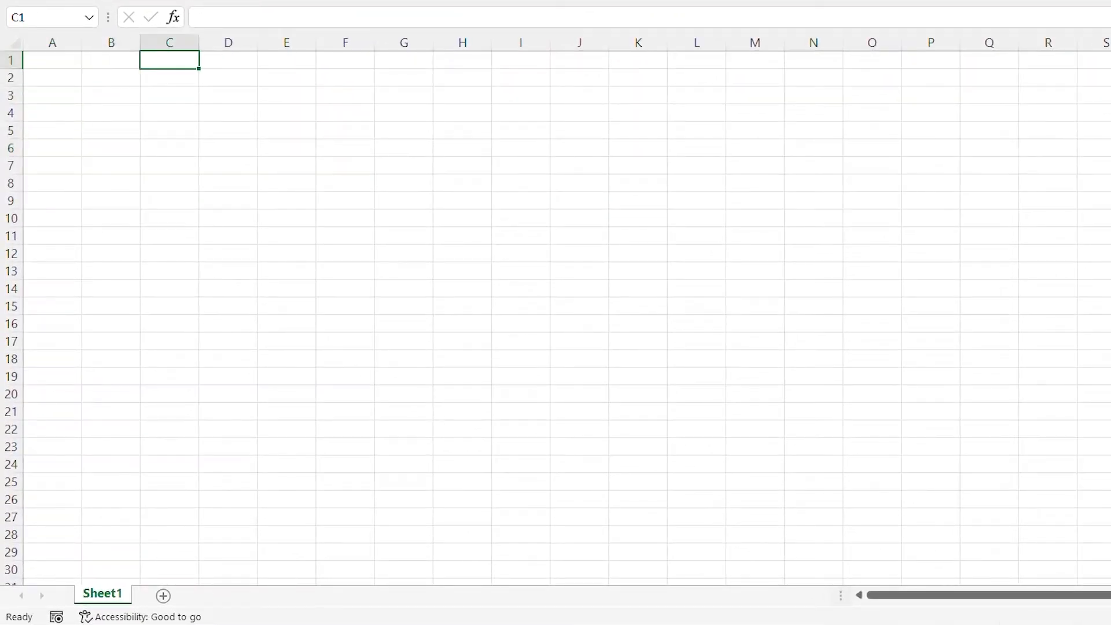
- Enter the section heading "DESCRIPCIÓN DE LA INVERSIÓN" in cell B2
{"action": "key", "text": "Left"}
{"action": "key", "text": "Down"}
{"action": "key", "text": "Down"}
{"action": "key", "text": "Up"}
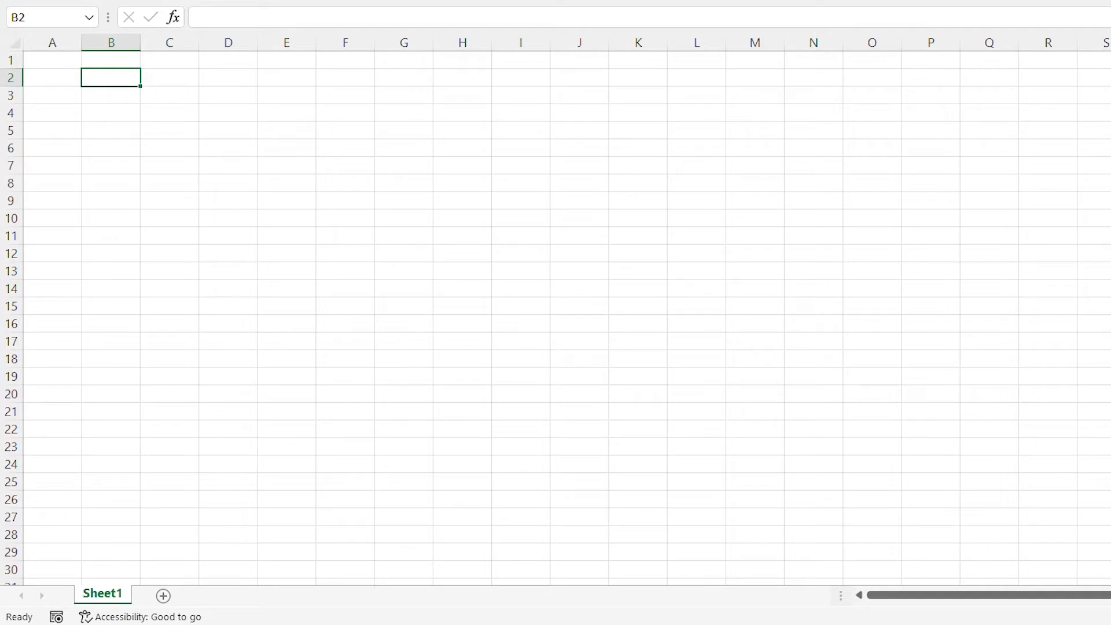
{"action": "type", "text": "DES"}
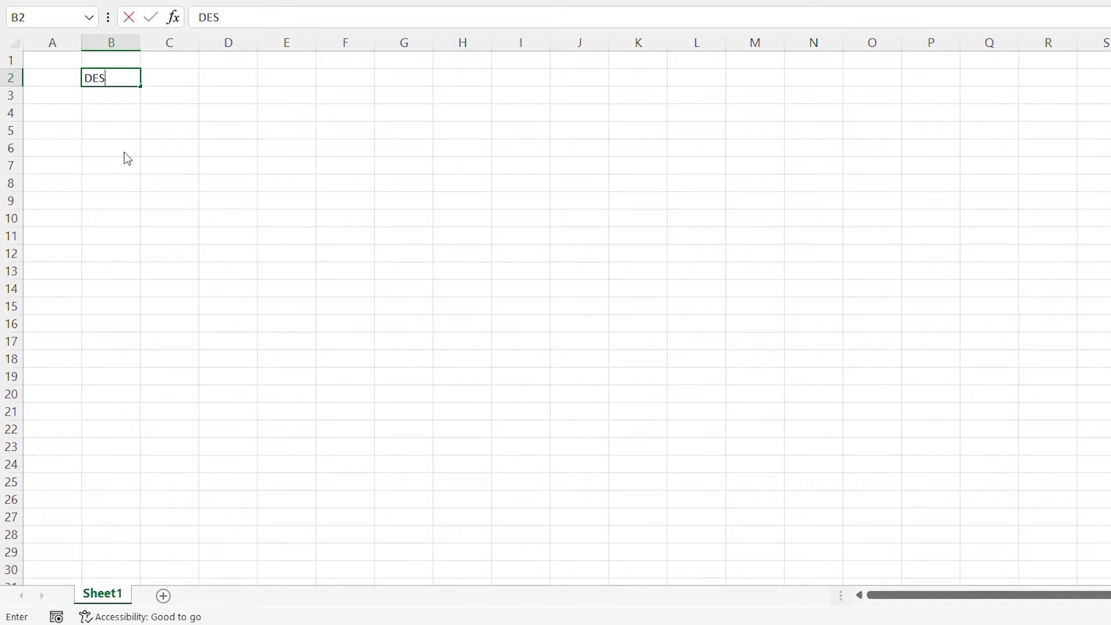
{"action": "type", "text": "CRIPCIÓN "}
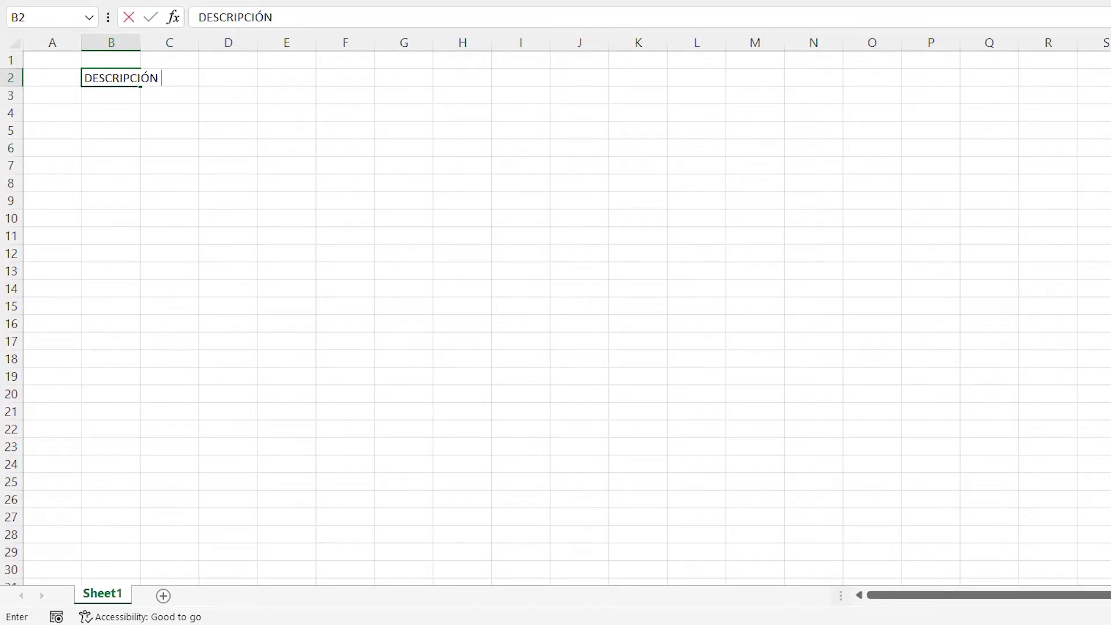
{"action": "type", "text": "DE LA INVERSIÓN"}
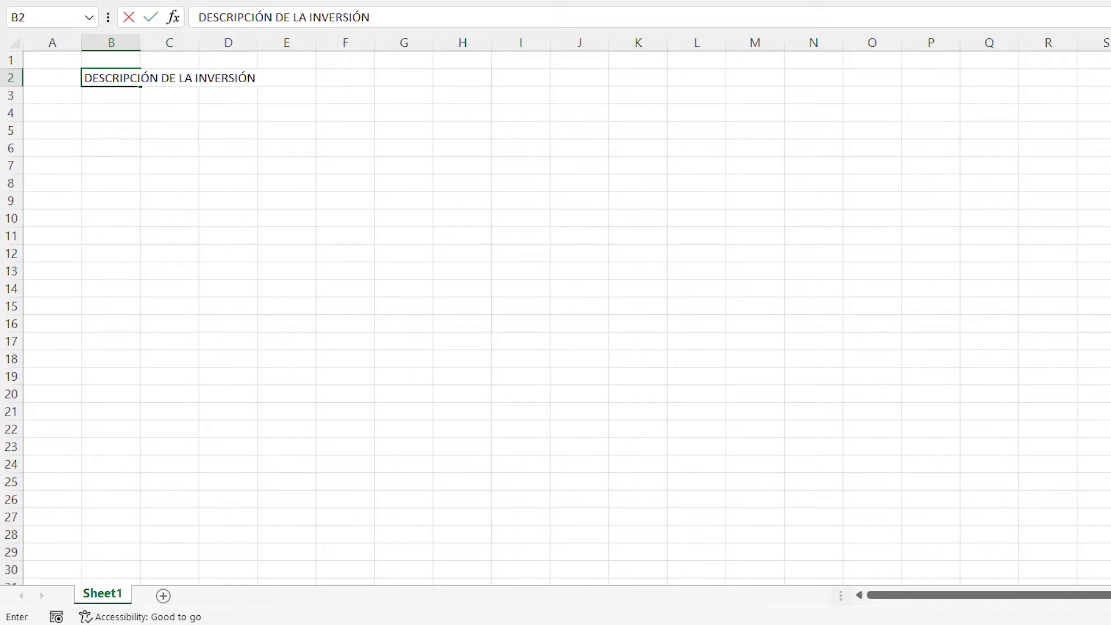
- Fill the heading row B2:S2 with the standard blue theme colour
{"action": "left_click_drag", "start_coordinate": [111, 78], "coordinate": [696, 78]}
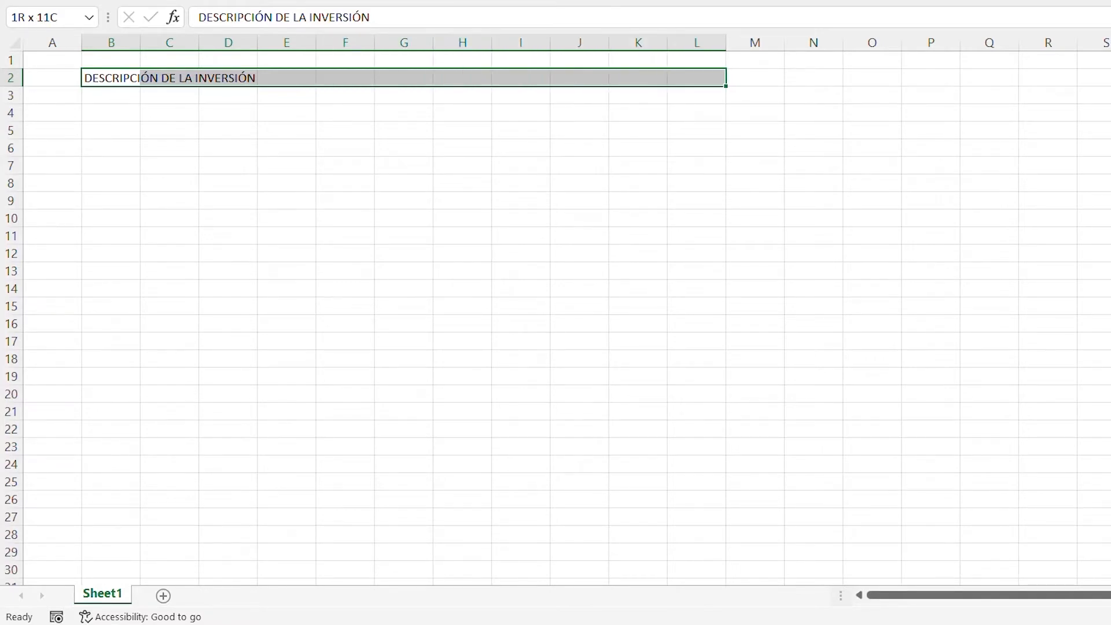
{"action": "left_click_drag", "start_coordinate": [697, 78], "coordinate": [989, 78]}
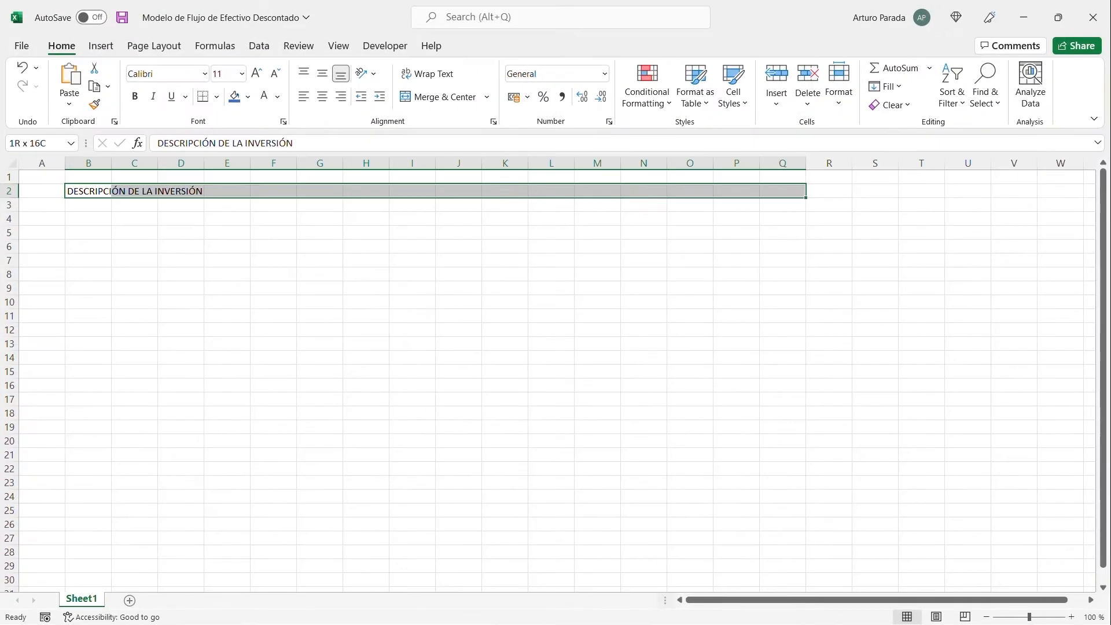
{"action": "left_click_drag", "start_coordinate": [783, 191], "coordinate": [875, 191]}
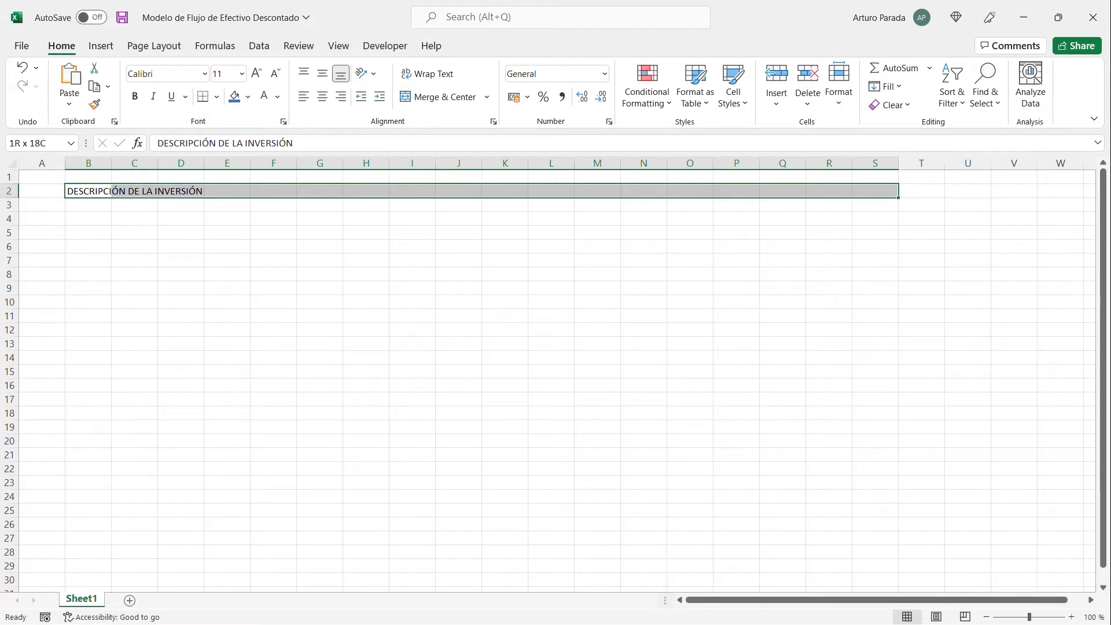
{"action": "key", "text": "alt"}
{"action": "key", "text": "h"}
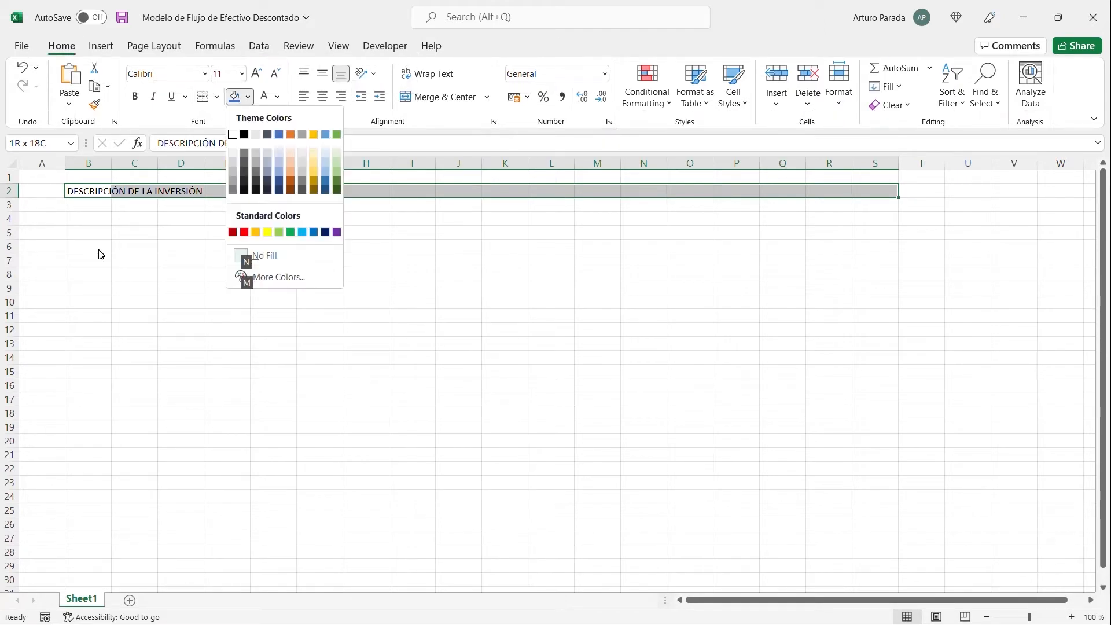
{"action": "key", "text": "Down"}
{"action": "key", "text": "Up"}
{"action": "key", "text": "Right"}
{"action": "key", "text": "Right"}
{"action": "key", "text": "Right"}
{"action": "key", "text": "Right"}
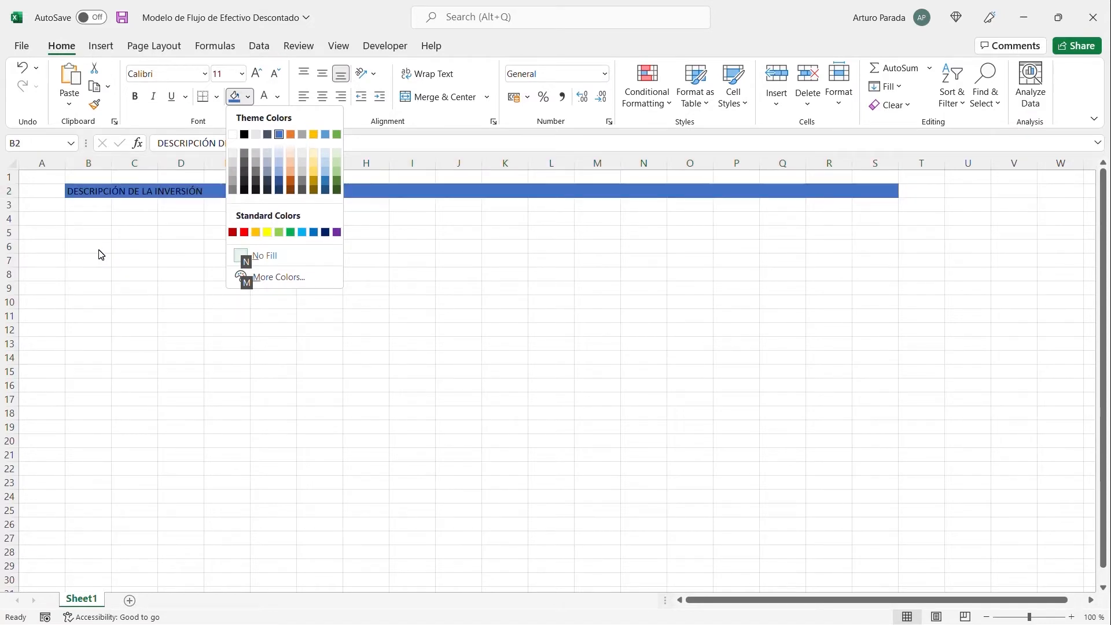
{"action": "key", "text": "Return"}
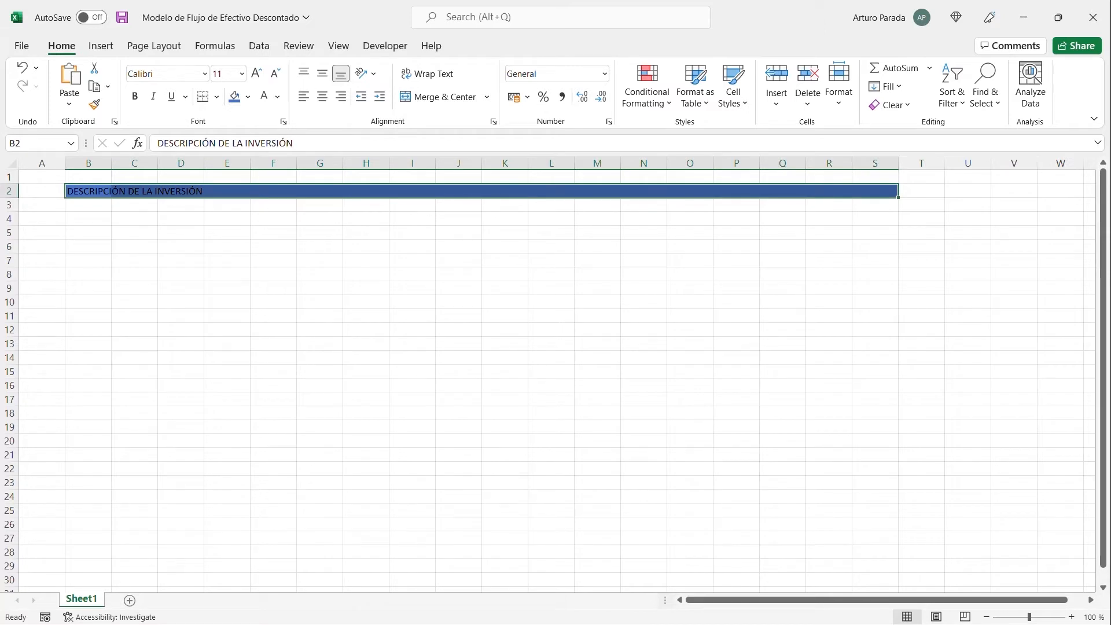
- Set the font colour of heading row B2:S2 to white
{"action": "key", "text": "alt+h"}
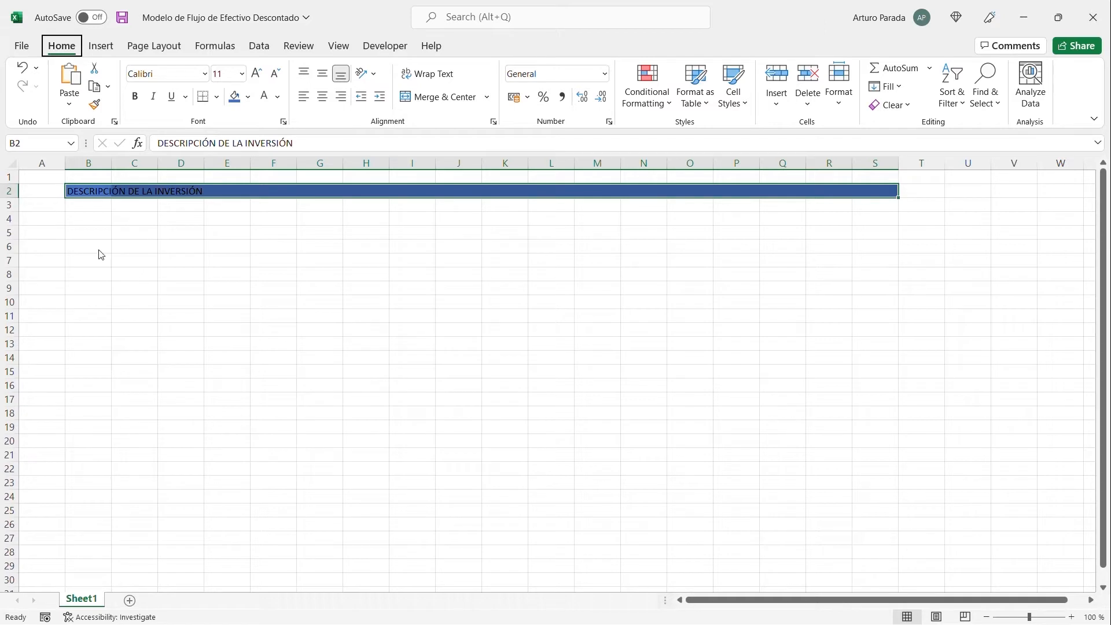
{"action": "key", "text": "f"}
{"action": "key", "text": "c"}
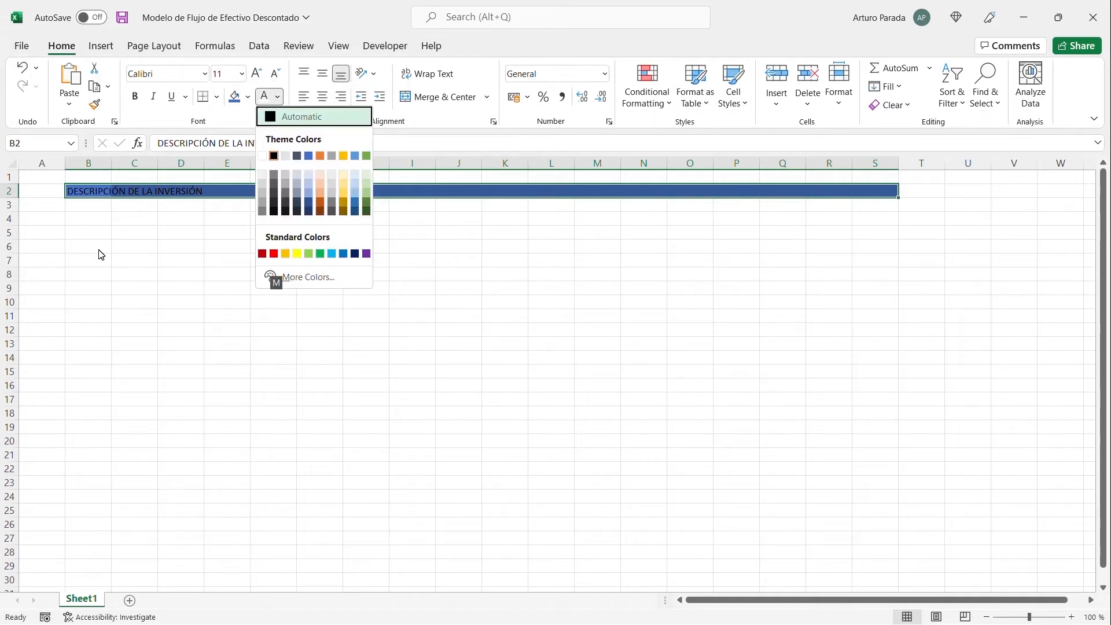
{"action": "key", "text": "Down"}
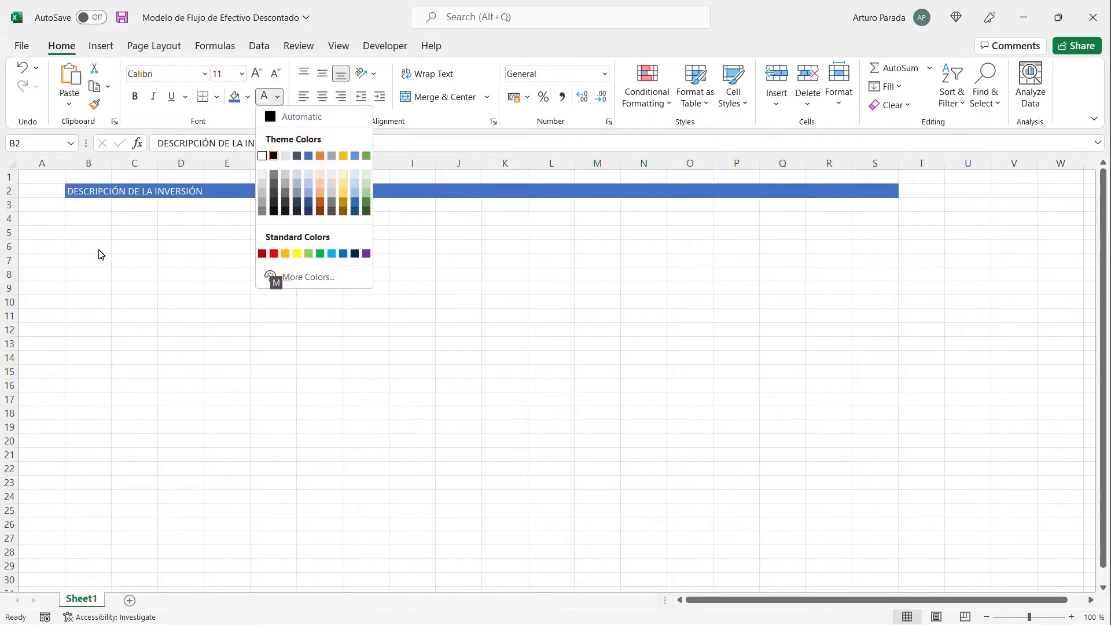
{"action": "key", "text": "Return"}
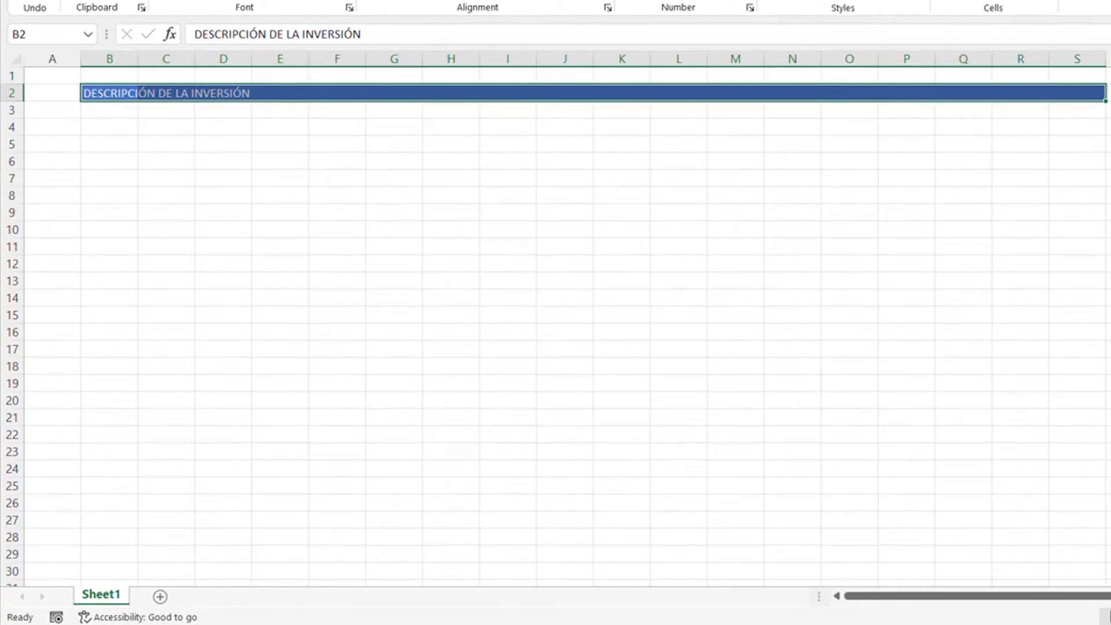
- Copy the blue heading band B2:S2 and paste it starting at B11, B19 and B26 for the other sections
{"action": "key", "text": "ctrl+c"}
{"action": "key", "text": "Down"}
{"action": "key", "text": "Down"}
{"action": "key", "text": "Down"}
{"action": "key", "text": "Down"}
{"action": "key", "text": "Down"}
{"action": "key", "text": "Down"}
{"action": "key", "text": "Down"}
{"action": "key", "text": "Down"}
{"action": "key", "text": "Down"}
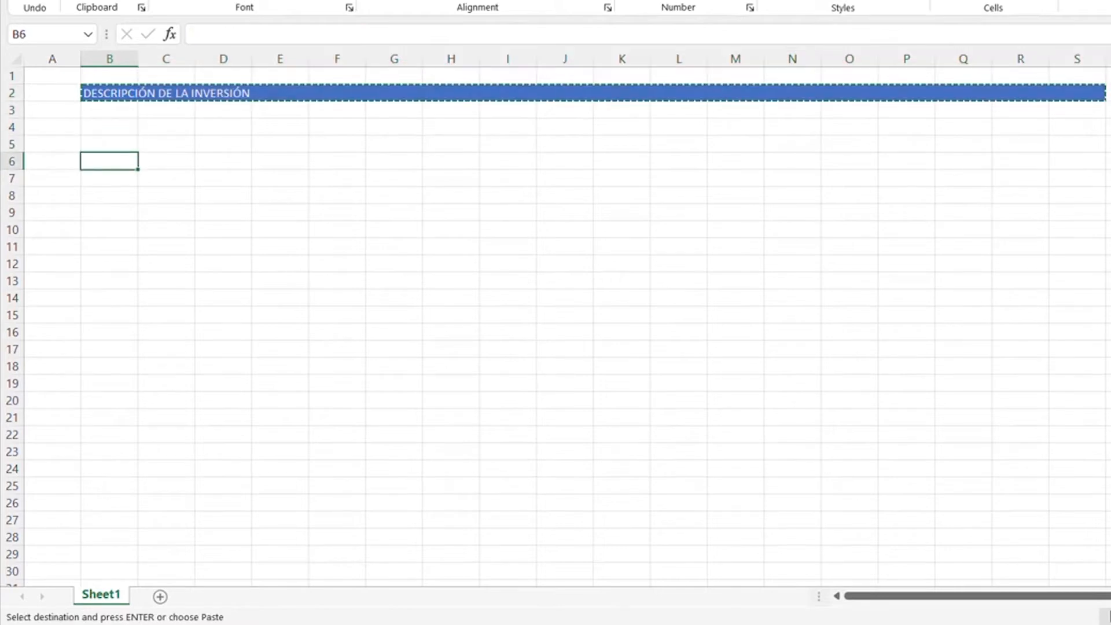
{"action": "key", "text": "Down"}
{"action": "key", "text": "Down"}
{"action": "key", "text": "Down"}
{"action": "key", "text": "Down"}
{"action": "key", "text": "Down"}
{"action": "key", "text": "Down"}
{"action": "key", "text": "Down"}
{"action": "key", "text": "Down"}
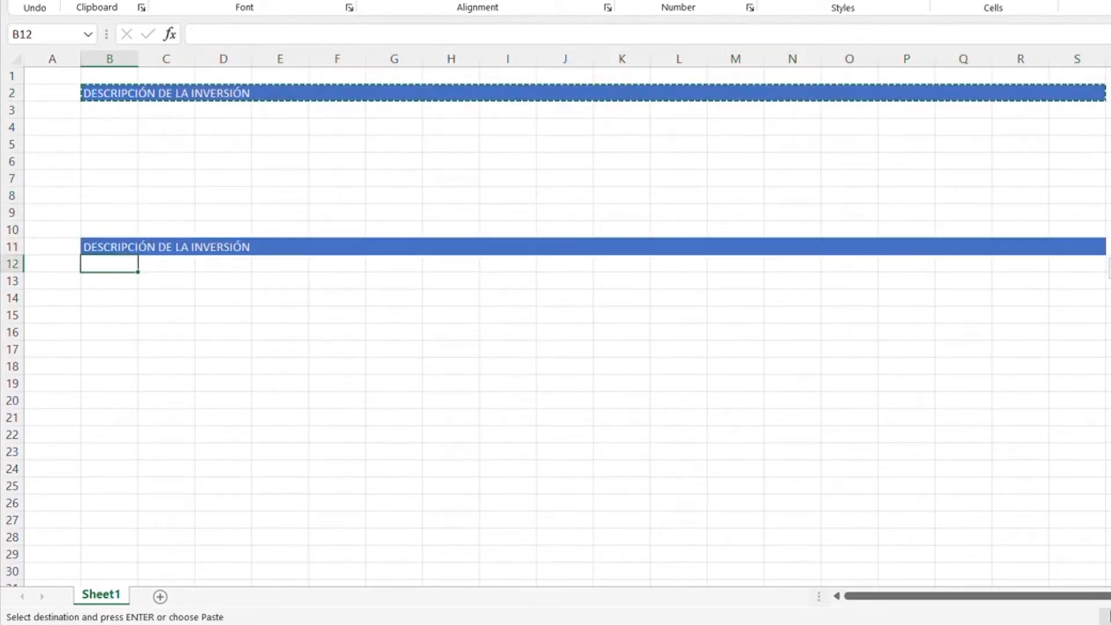
{"action": "key", "text": "ctrl+v"}
{"action": "key", "text": "Down"}
{"action": "key", "text": "Down"}
{"action": "key", "text": "Down"}
{"action": "key", "text": "Down"}
{"action": "key", "text": "Down"}
{"action": "key", "text": "Down"}
{"action": "key", "text": "Down"}
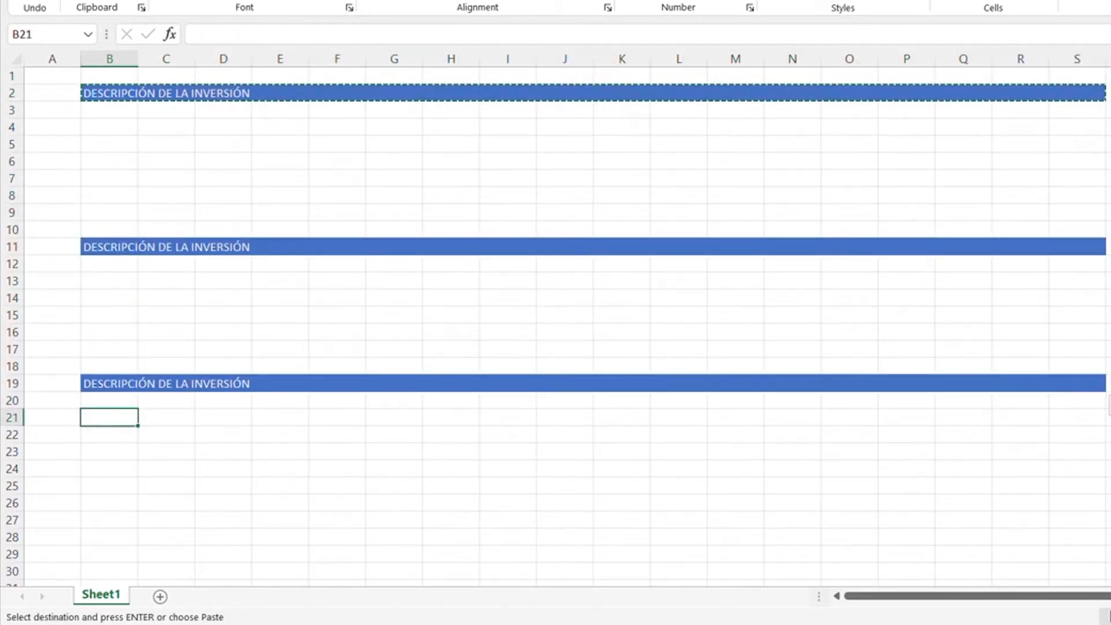
{"action": "key", "text": "ctrl+v"}
{"action": "key", "text": "Down"}
{"action": "key", "text": "Down"}
{"action": "key", "text": "Down"}
{"action": "key", "text": "Down"}
{"action": "key", "text": "Down"}
{"action": "key", "text": "Down"}
{"action": "key", "text": "Down"}
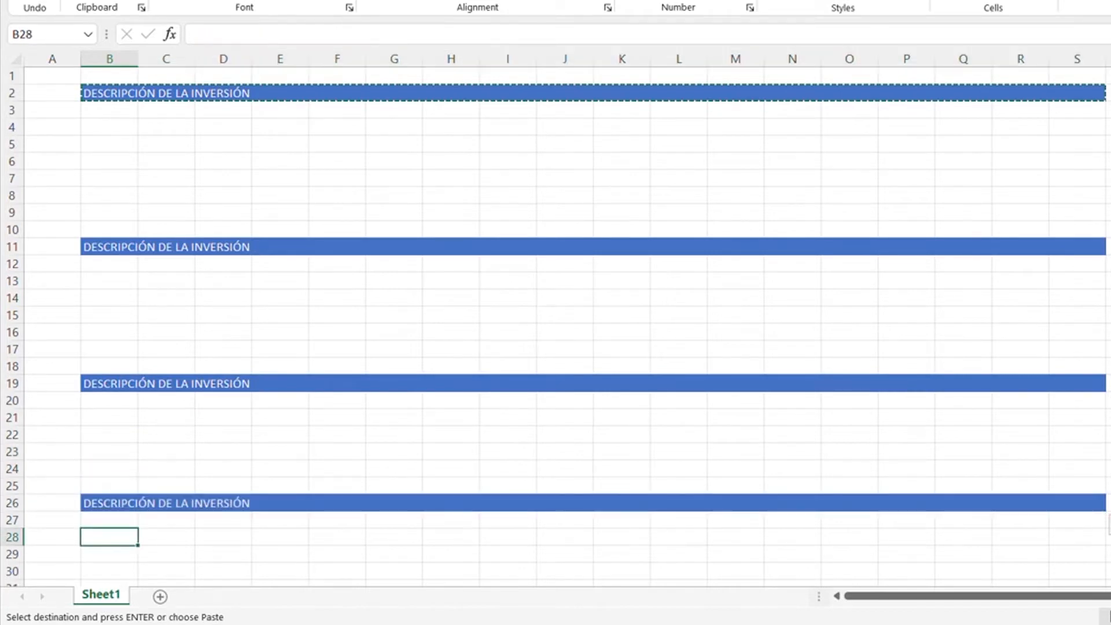
{"action": "key", "text": "ctrl+v"}
- Enter the second heading "SUPUESTOS CLAVE Y MÉTRICAS DE RETORNO" in cell M2 of the first blue band
{"action": "key", "text": "Up"}
{"action": "key", "text": "Up"}
{"action": "key", "text": "Up"}
{"action": "key", "text": "Up"}
{"action": "key", "text": "Up"}
{"action": "key", "text": "Up"}
{"action": "key", "text": "Up"}
{"action": "key", "text": "Up"}
{"action": "key", "text": "Up"}
{"action": "key", "text": "Up"}
{"action": "key", "text": "Up"}
{"action": "key", "text": "Up"}
{"action": "key", "text": "Up"}
{"action": "key", "text": "Up"}
{"action": "key", "text": "Up"}
{"action": "key", "text": "Up"}
{"action": "key", "text": "Up"}
{"action": "key", "text": "Up"}
{"action": "key", "text": "Up"}
{"action": "key", "text": "Up"}
{"action": "key", "text": "Up"}
{"action": "key", "text": "Up"}
{"action": "key", "text": "Up"}
{"action": "key", "text": "Up"}
{"action": "key", "text": "Up"}
{"action": "key", "text": "Up"}
{"action": "key", "text": "Up"}
{"action": "key", "text": "Up"}
{"action": "key", "text": "Up"}
{"action": "key", "text": "Up"}
{"action": "key", "text": "Up"}
{"action": "key", "text": "Up"}
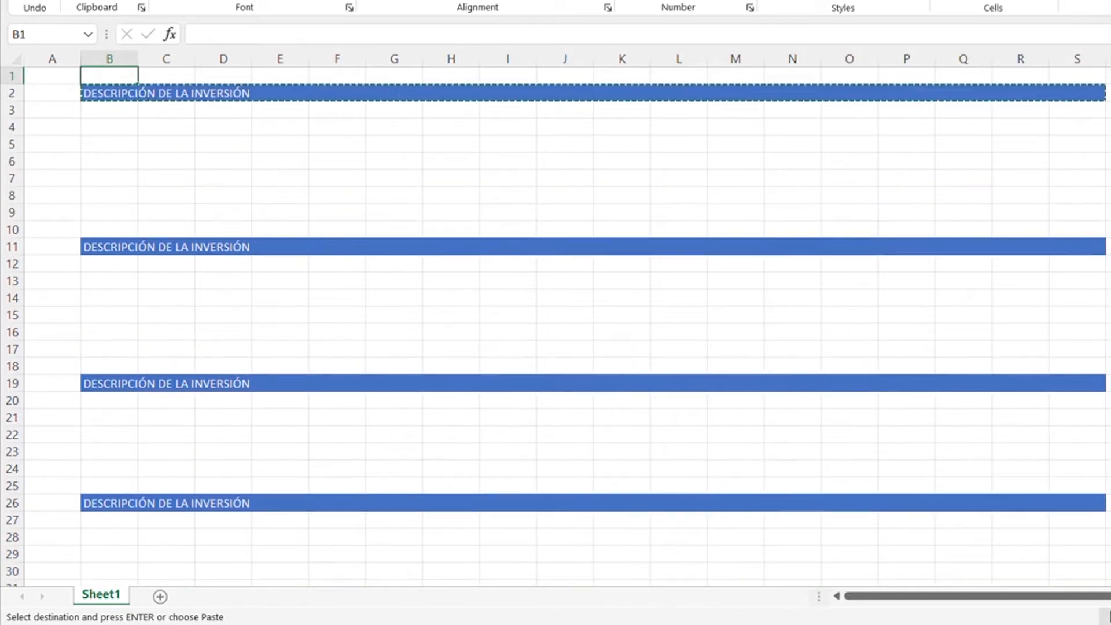
{"action": "key", "text": "Down"}
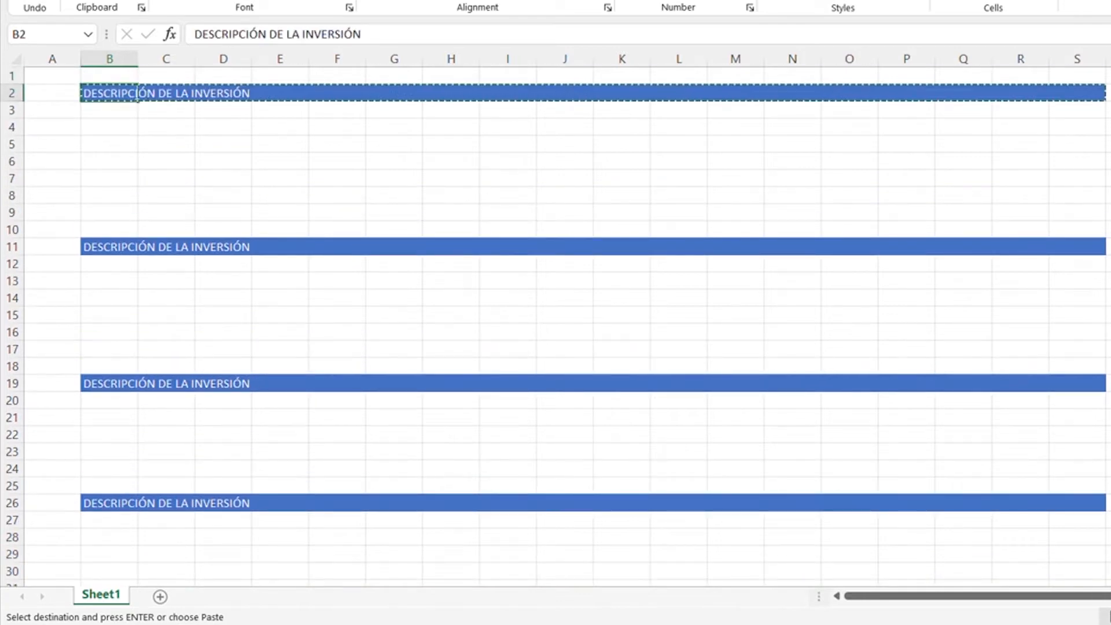
{"action": "key", "text": "Right"}
{"action": "key", "text": "Right"}
{"action": "key", "text": "Right"}
{"action": "key", "text": "Right"}
{"action": "key", "text": "Right"}
{"action": "key", "text": "Right"}
{"action": "key", "text": "Right"}
{"action": "key", "text": "Right"}
{"action": "key", "text": "Right"}
{"action": "key", "text": "Right"}
{"action": "key", "text": "Right"}
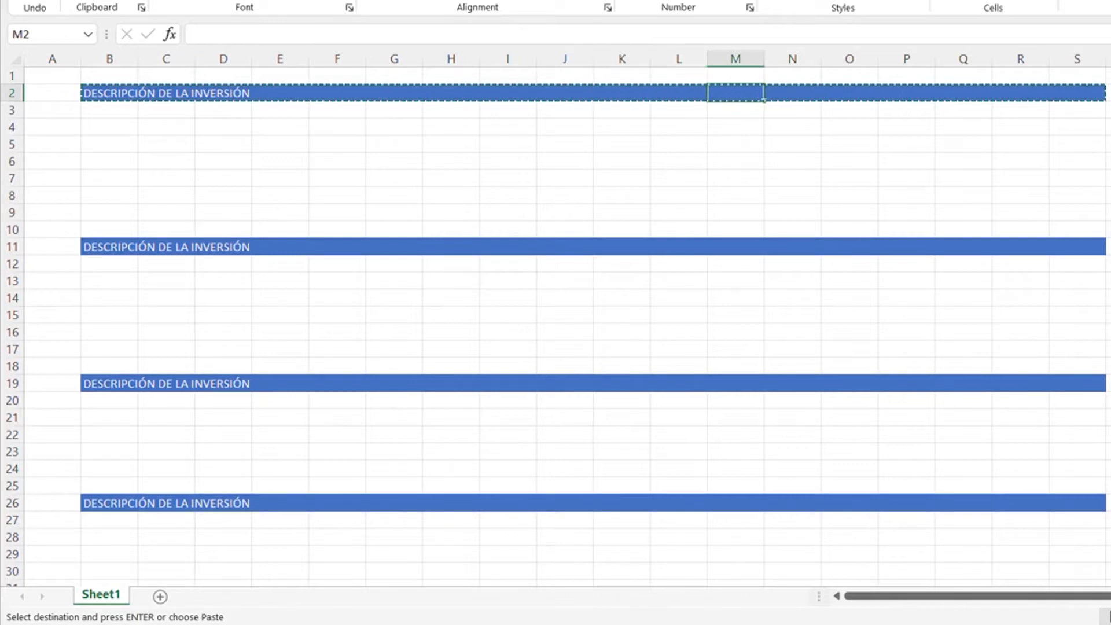
{"action": "type", "text": "SU"}
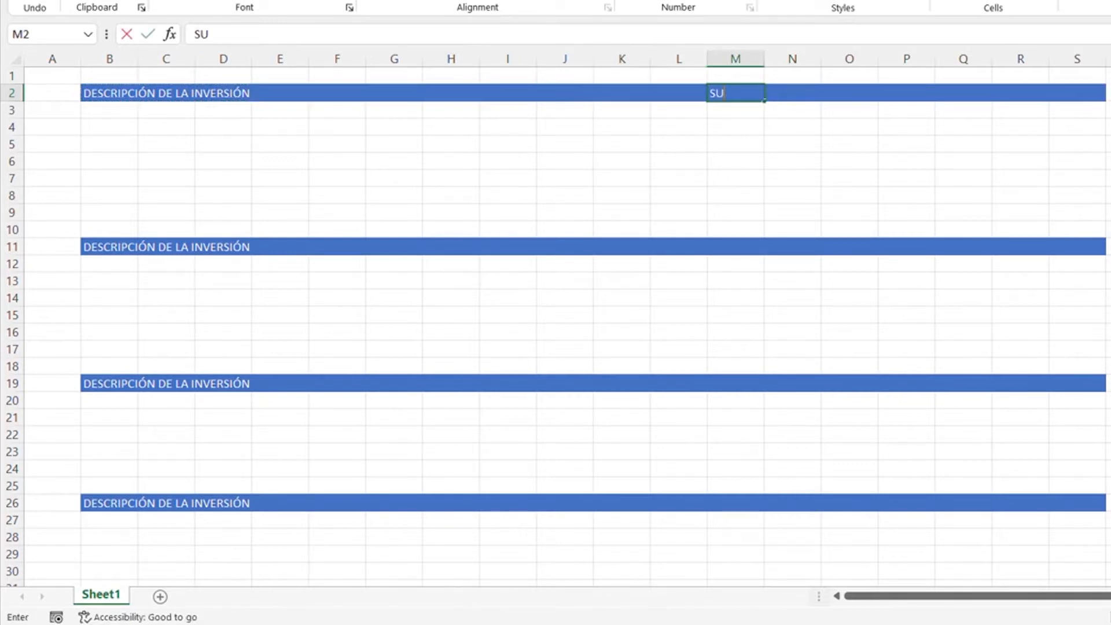
{"action": "type", "text": "PUESTOS C"}
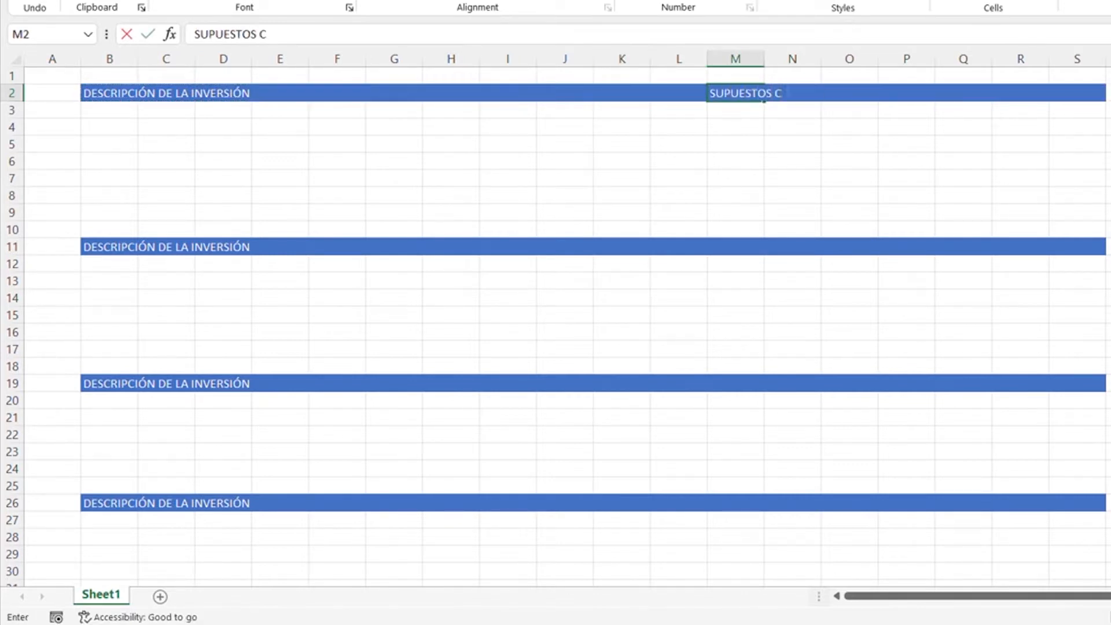
{"action": "type", "text": "LAVE Y M"}
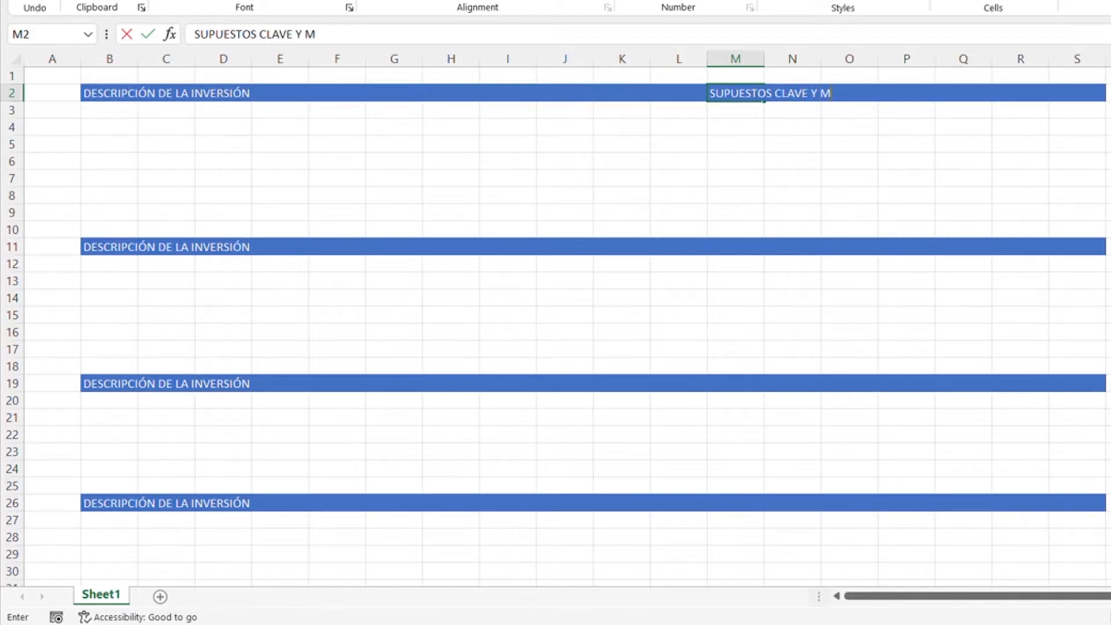
{"action": "type", "text": "ÉTRICAS DE"}
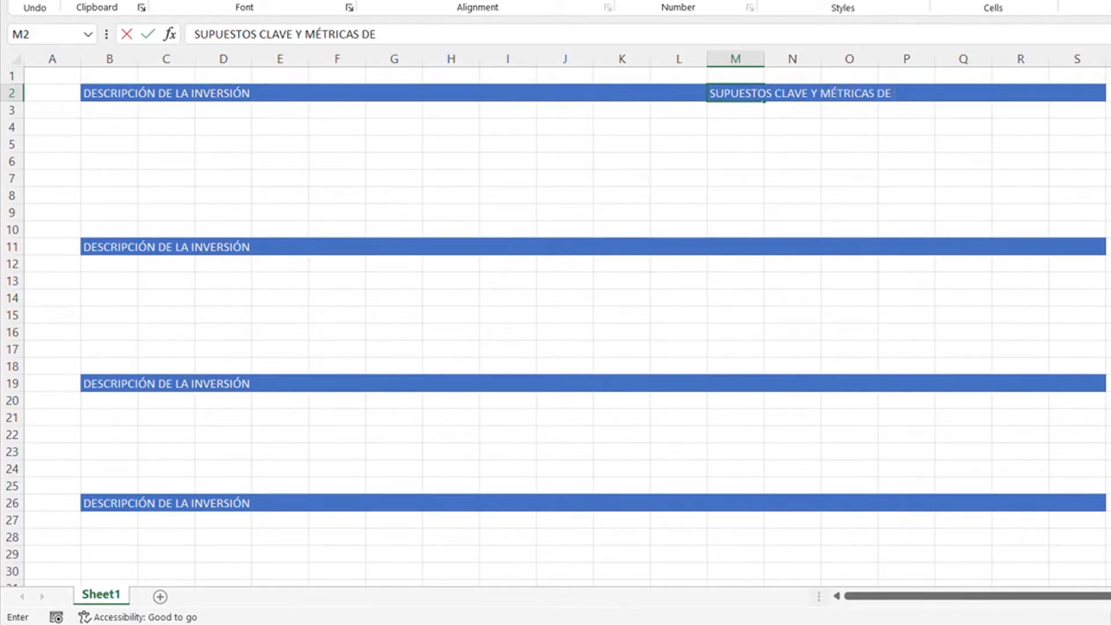
{"action": "type", "text": " RETORNO"}
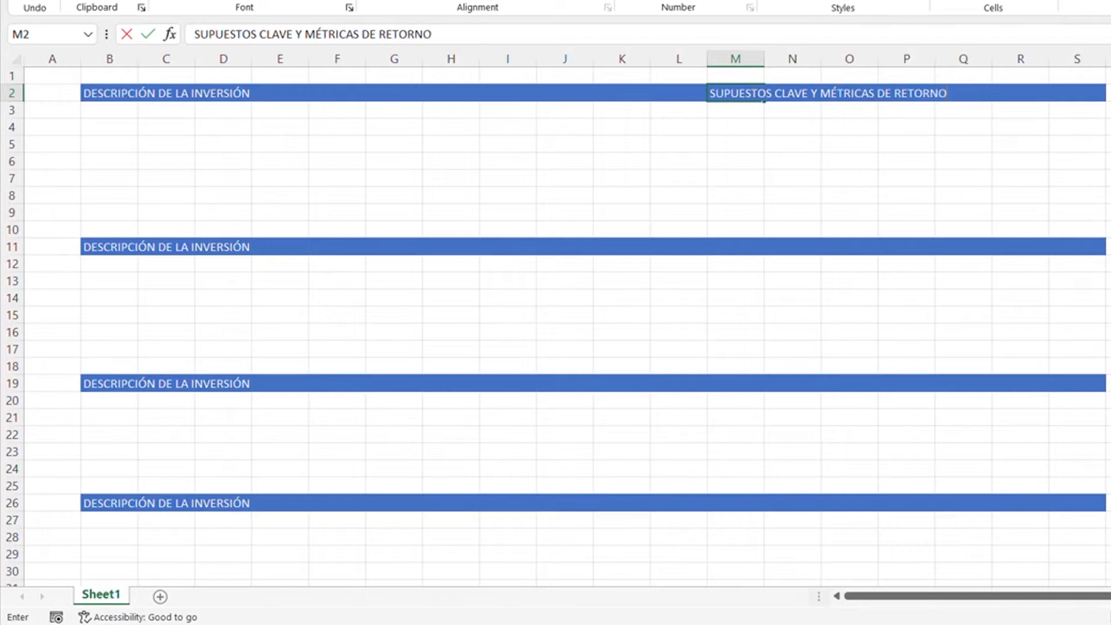
{"action": "key", "text": "Return"}
- Replace the heading in cell B11 with "FLUJOS DE EFECTIVO DE INVERSIÓN"
{"action": "key", "text": "Down"}
{"action": "key", "text": "Down"}
{"action": "key", "text": "Down"}
{"action": "key", "text": "Down"}
{"action": "key", "text": "Down"}
{"action": "key", "text": "Down"}
{"action": "key", "text": "Down"}
{"action": "key", "text": "Down"}
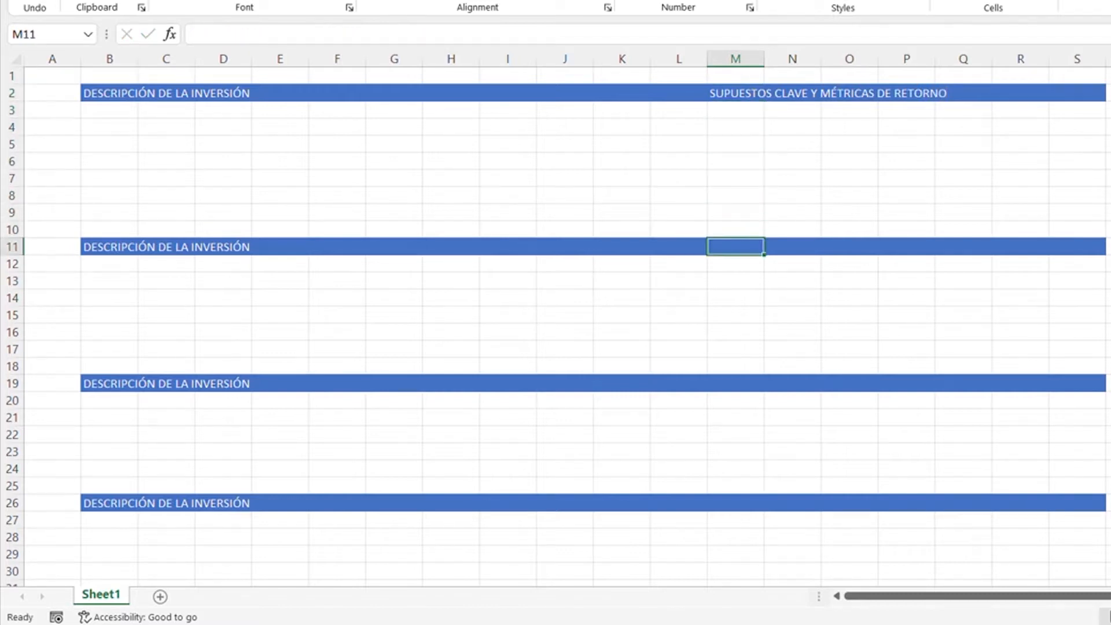
{"action": "key", "text": "Left"}
{"action": "key", "text": "Left"}
{"action": "key", "text": "Left"}
{"action": "key", "text": "Left"}
{"action": "key", "text": "Left"}
{"action": "key", "text": "Left"}
{"action": "key", "text": "Left"}
{"action": "key", "text": "Left"}
{"action": "key", "text": "Left"}
{"action": "key", "text": "Left"}
{"action": "key", "text": "Left"}
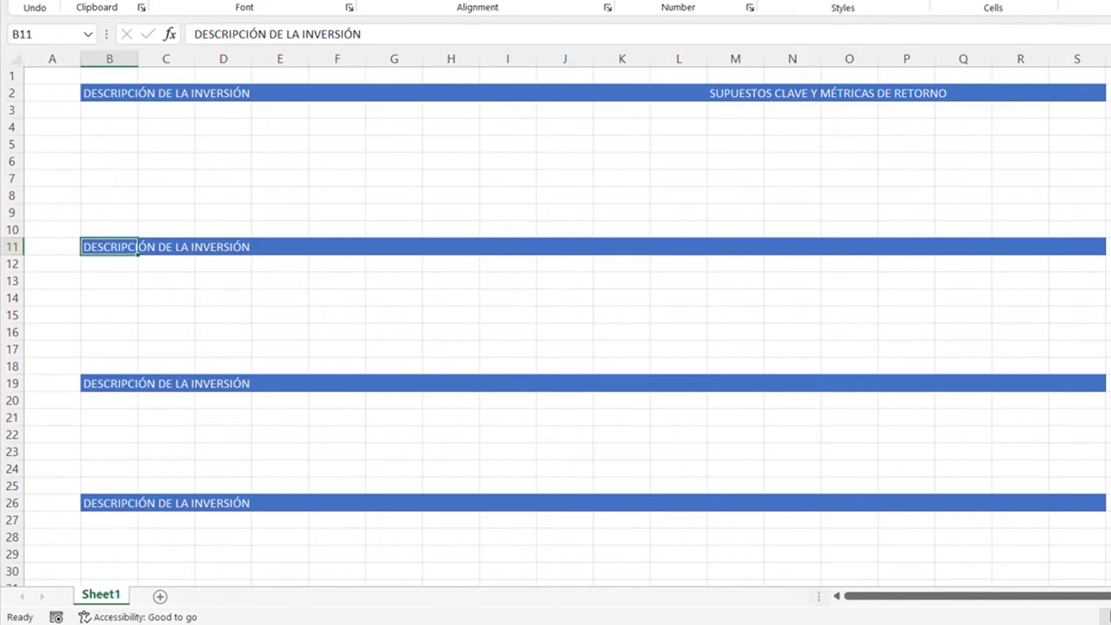
{"action": "type", "text": "FLUJOS"}
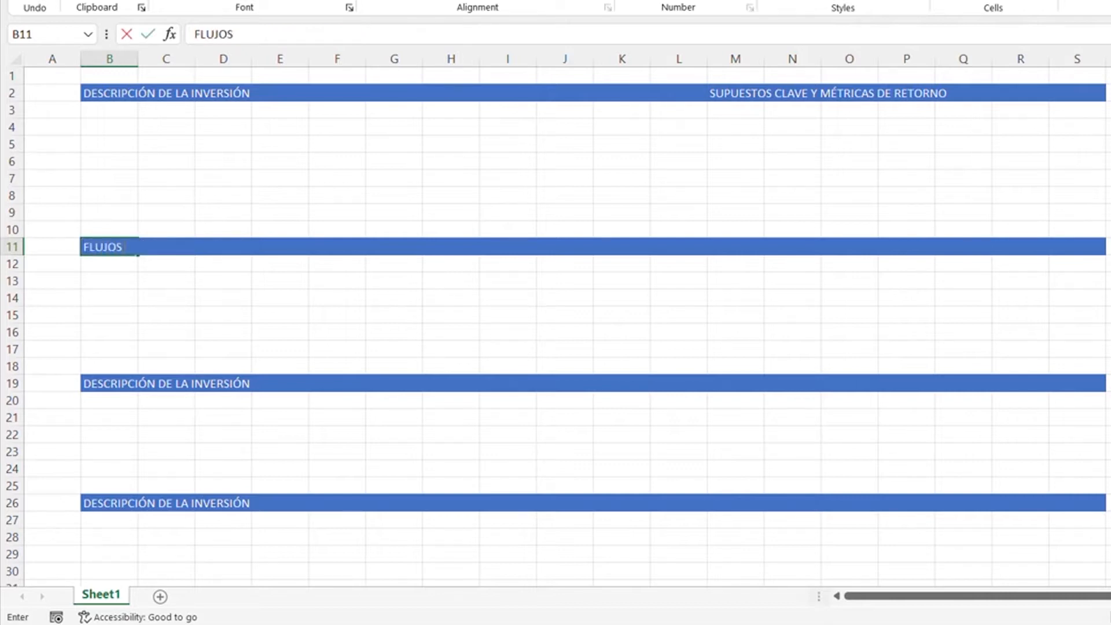
{"action": "type", "text": " DE EFECTIVO DE"}
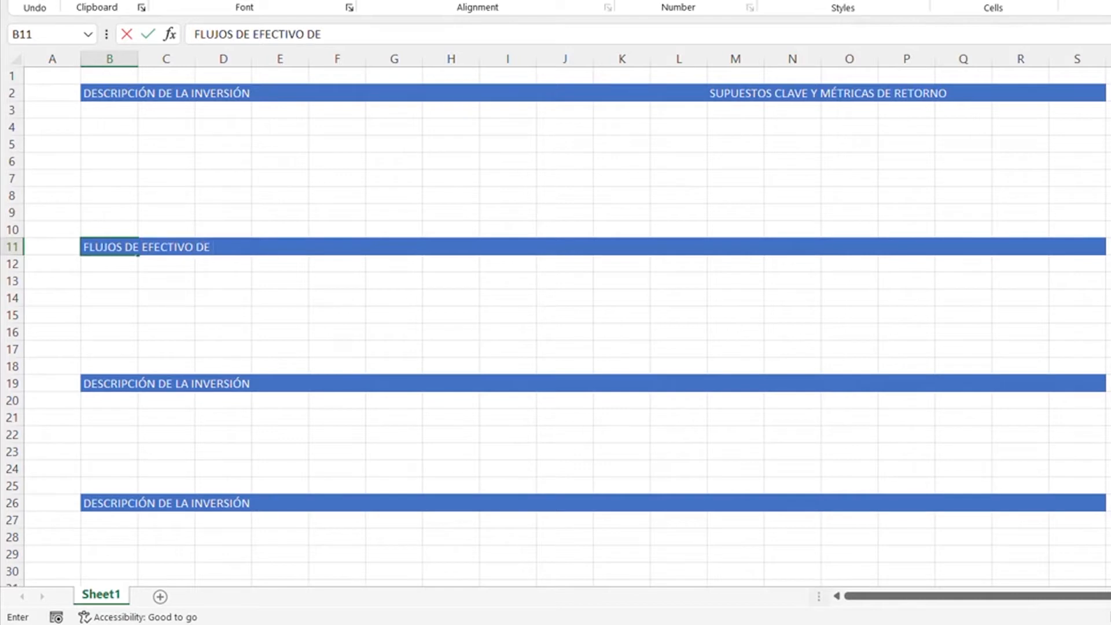
{"action": "type", "text": " INVERSIÓN"}
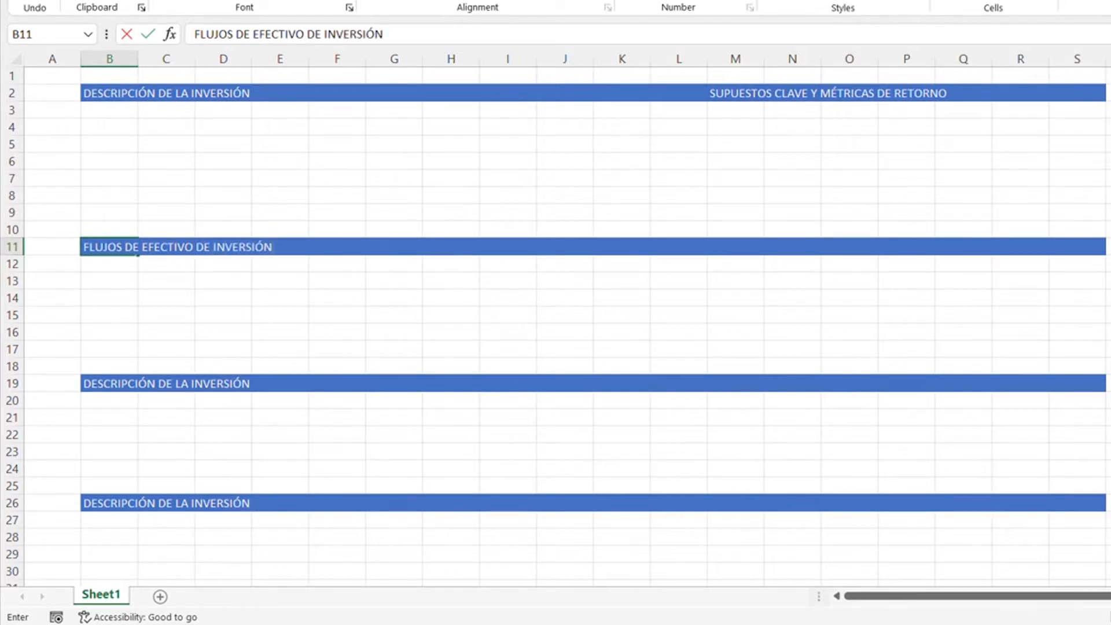
{"action": "key", "text": "Return"}
- Replace the heading in cell B19 with "FLUJOS DE EFECTIVO OPERATIVO"
{"action": "key", "text": "Down"}
{"action": "key", "text": "Down"}
{"action": "key", "text": "Down"}
{"action": "key", "text": "Down"}
{"action": "key", "text": "Down"}
{"action": "key", "text": "Down"}
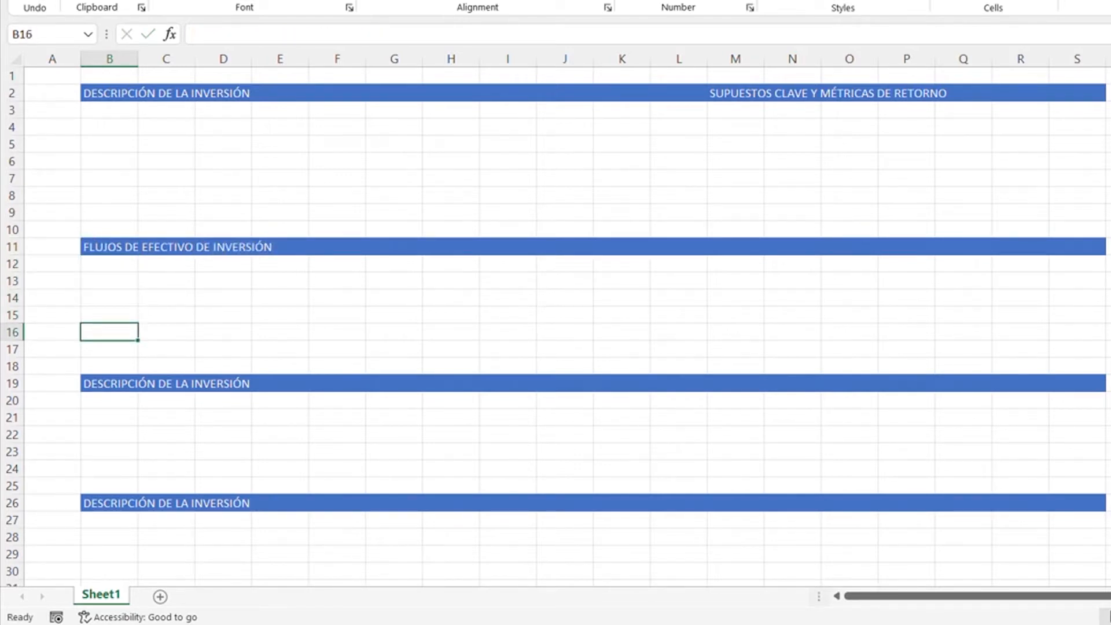
{"action": "type", "text": "FL"}
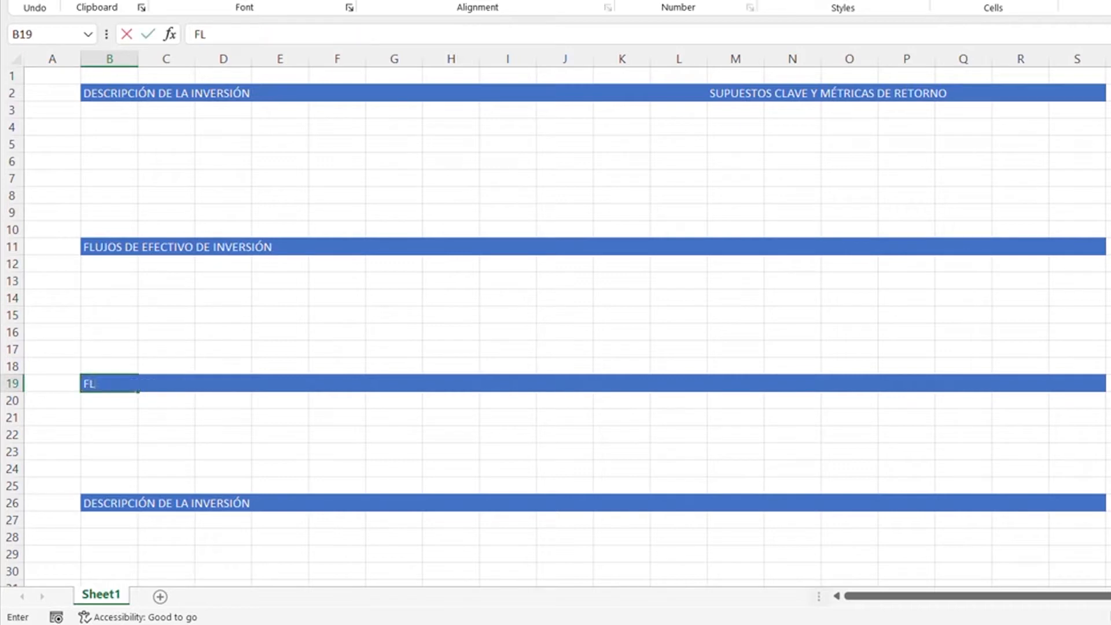
{"action": "type", "text": "UJOS DE EFE"}
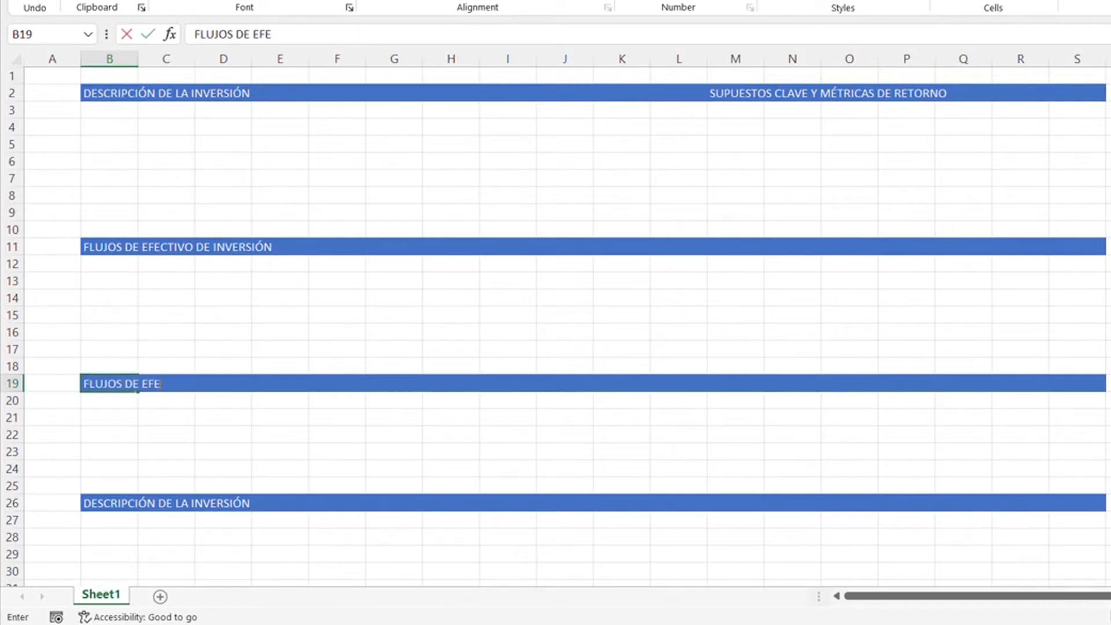
{"action": "type", "text": "CTIVO OPERATIVO"}
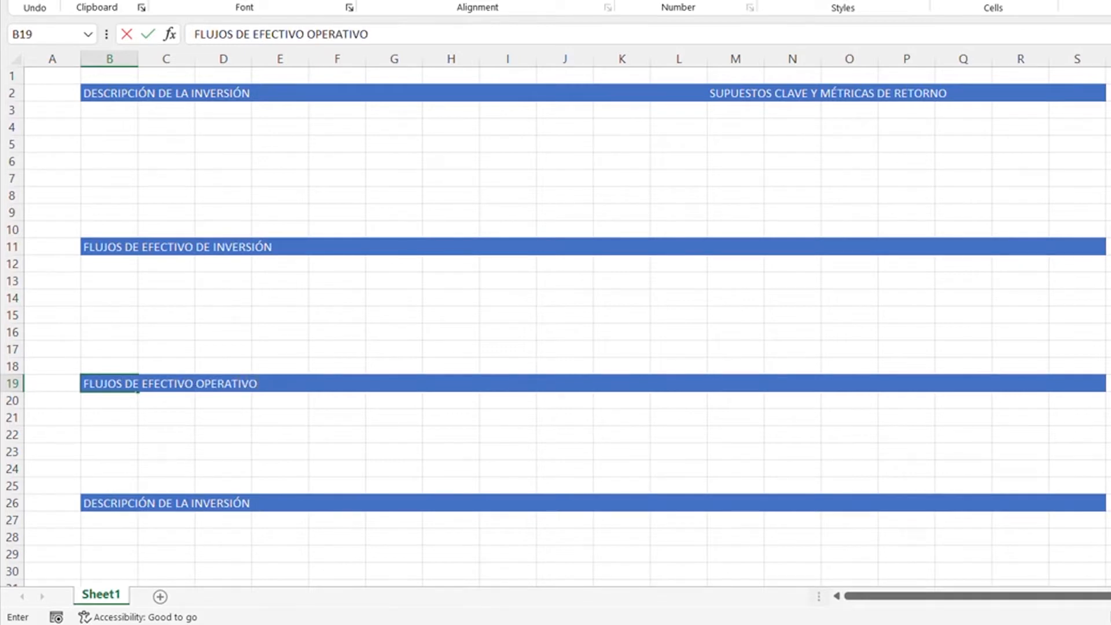
- Replace the heading in cell B26 with "FLUJOS DE EFECTIVO DE RETORNO"
{"action": "key", "text": "Return"}
{"action": "key", "text": "Down"}
{"action": "key", "text": "Down"}
{"action": "key", "text": "Down"}
{"action": "key", "text": "Down"}
{"action": "key", "text": "Down"}
{"action": "key", "text": "Down"}
{"action": "key", "text": "Down"}
{"action": "key", "text": "Down"}
{"action": "key", "text": "Down"}
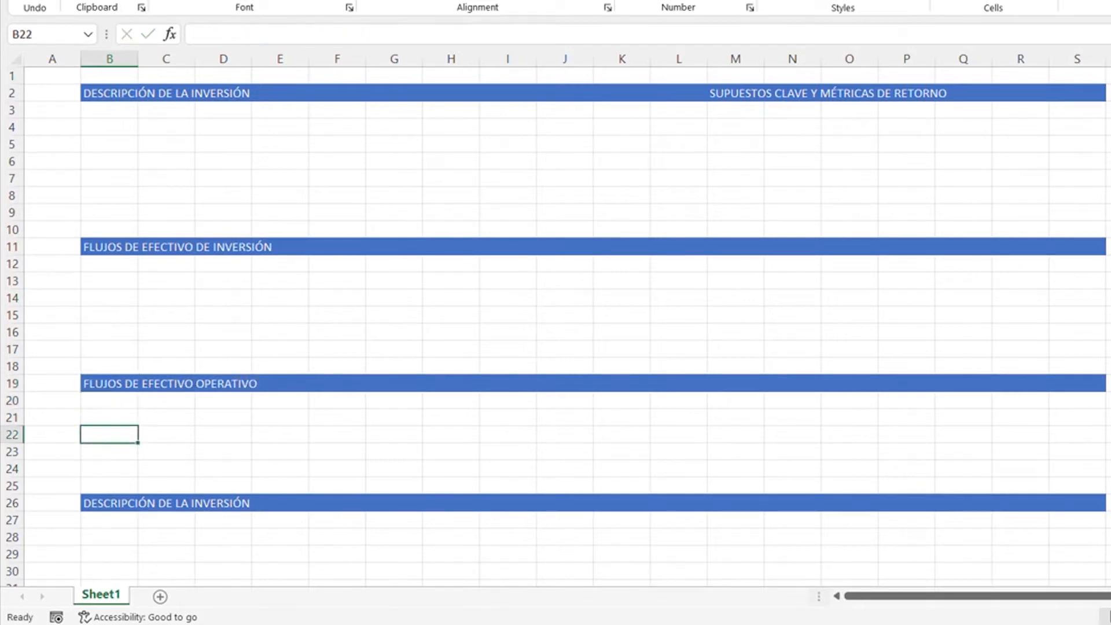
{"action": "key", "text": "Up"}
{"action": "key", "text": "Up"}
{"action": "key", "text": "Up"}
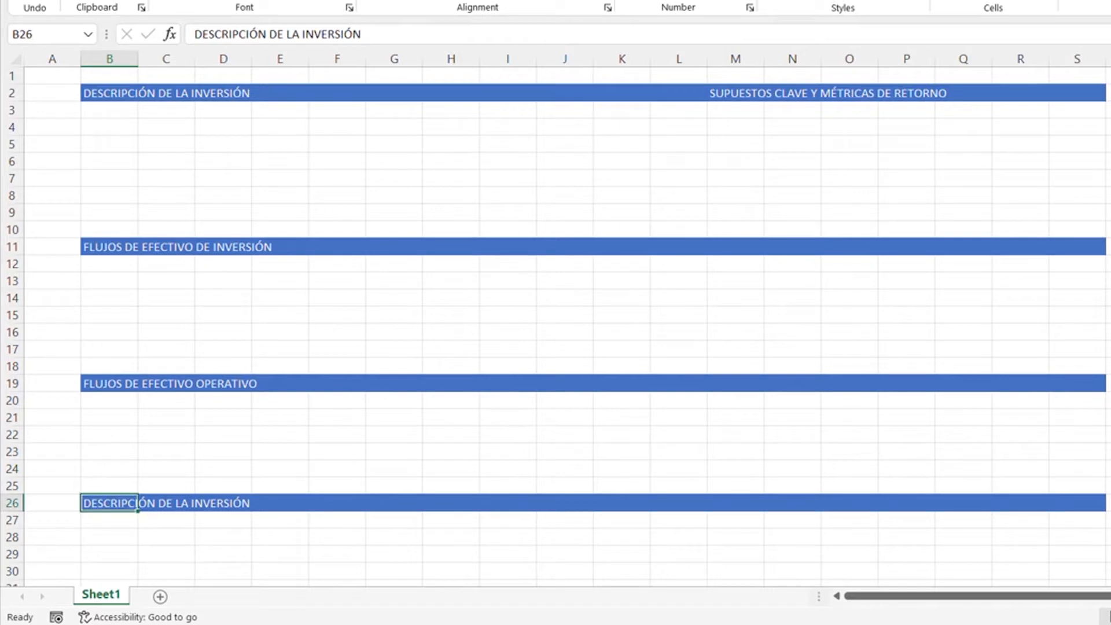
{"action": "type", "text": "FLUJ"}
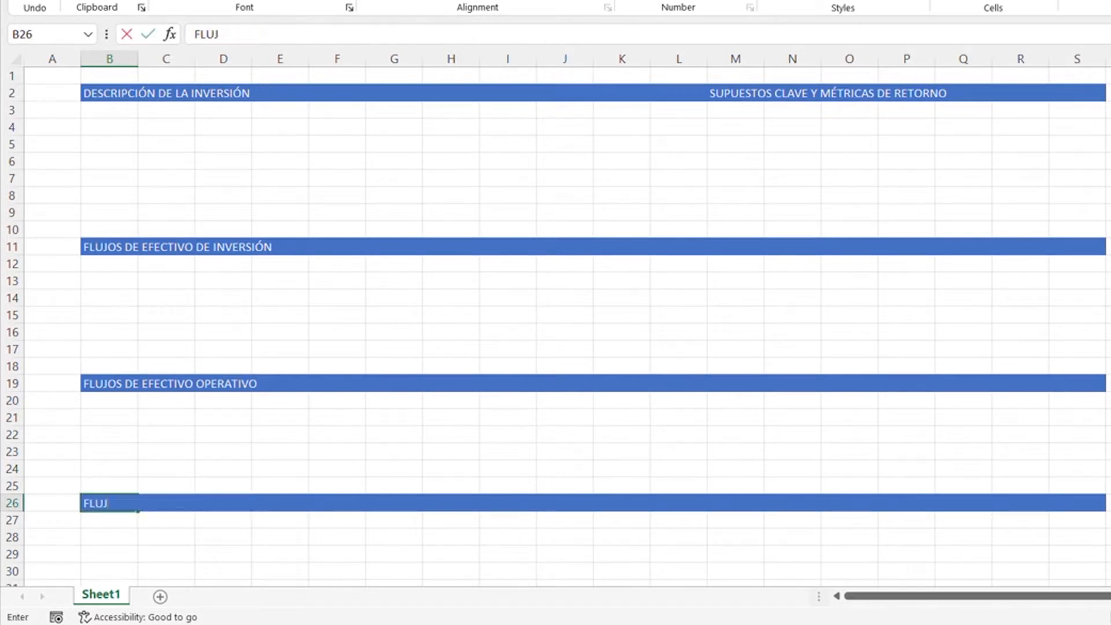
{"action": "type", "text": "OS DE EFECTIVO DE RETORNO"}
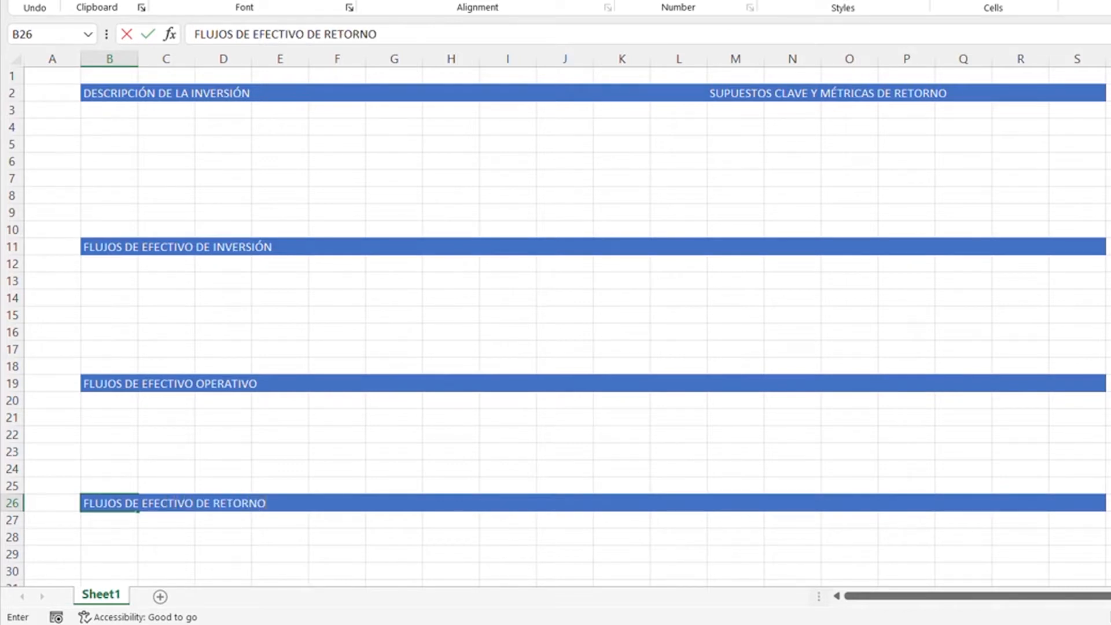
{"action": "key", "text": "Return"}
- Replace the heading in cell B33 with "FLUJOS DE EFECTIVO NETO APALANCADO"
{"action": "key", "text": "Down"}
{"action": "key", "text": "Down"}
{"action": "key", "text": "Down"}
{"action": "key", "text": "Down"}
{"action": "key", "text": "Down"}
{"action": "key", "text": "Down"}
{"action": "key", "text": "Down"}
{"action": "key", "text": "Down"}
{"action": "key", "text": "Down"}
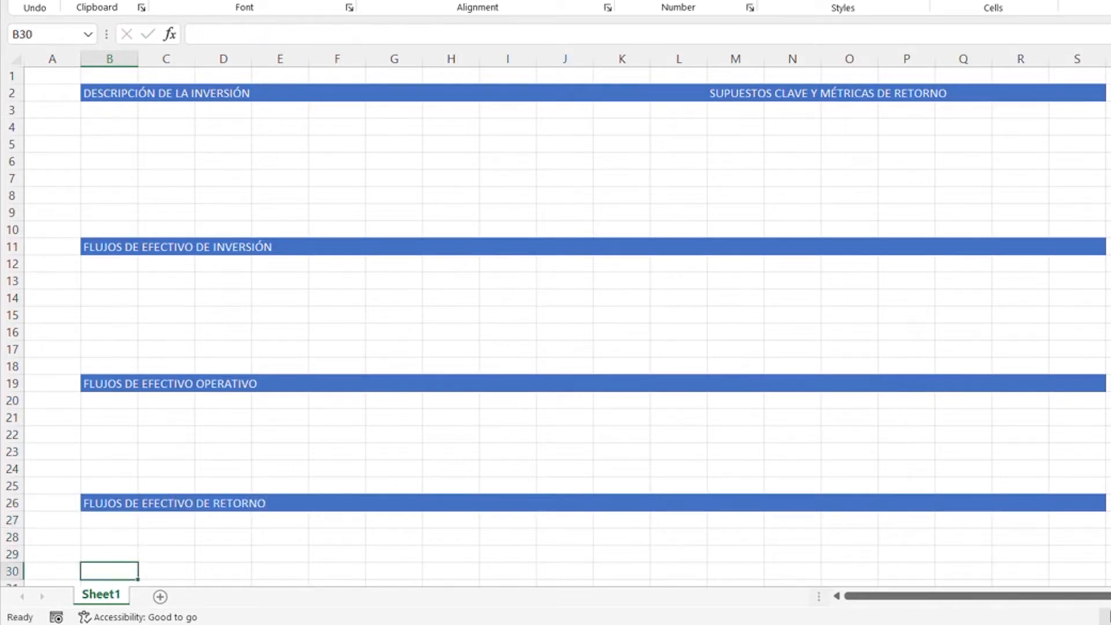
{"action": "key", "text": "Up"}
{"action": "key", "text": "Up"}
{"action": "key", "text": "Up"}
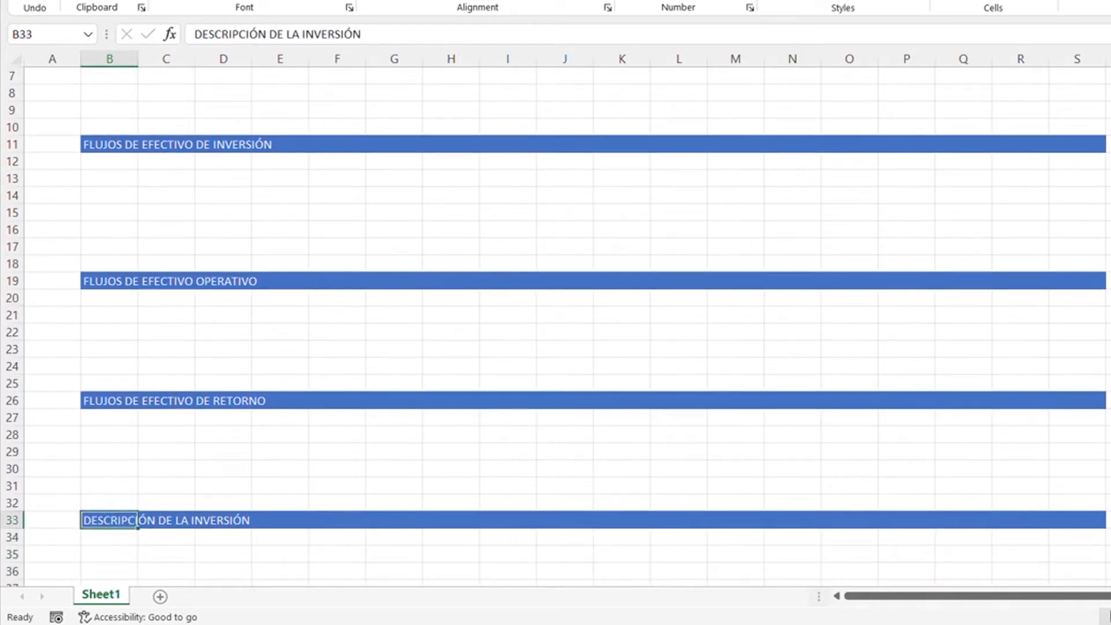
{"action": "type", "text": "FLUJOS"}
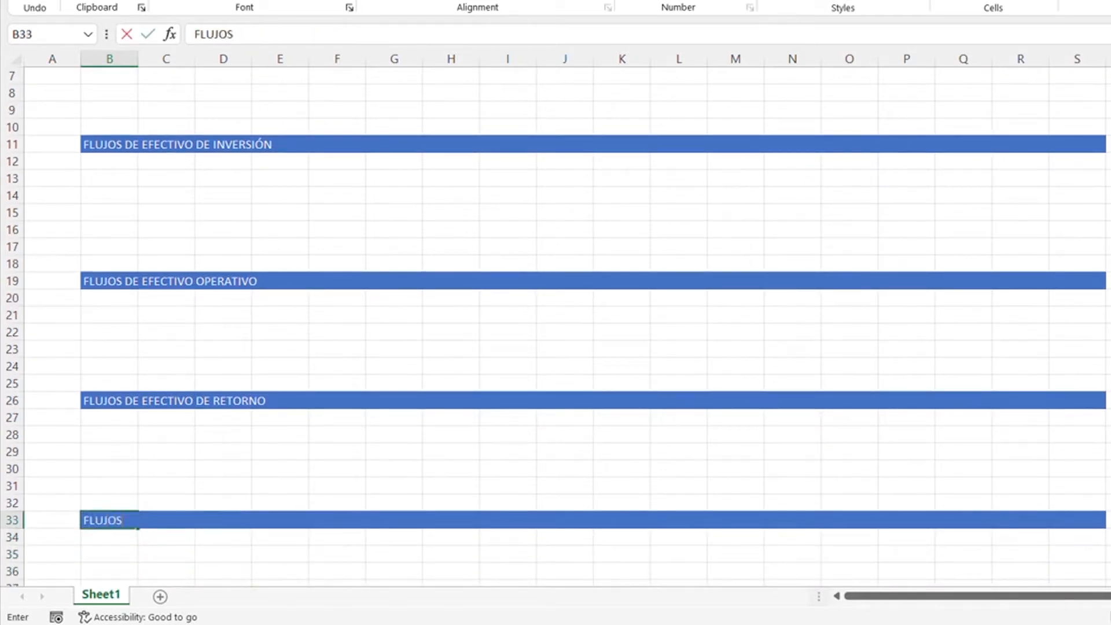
{"action": "type", "text": " DE EFECT"}
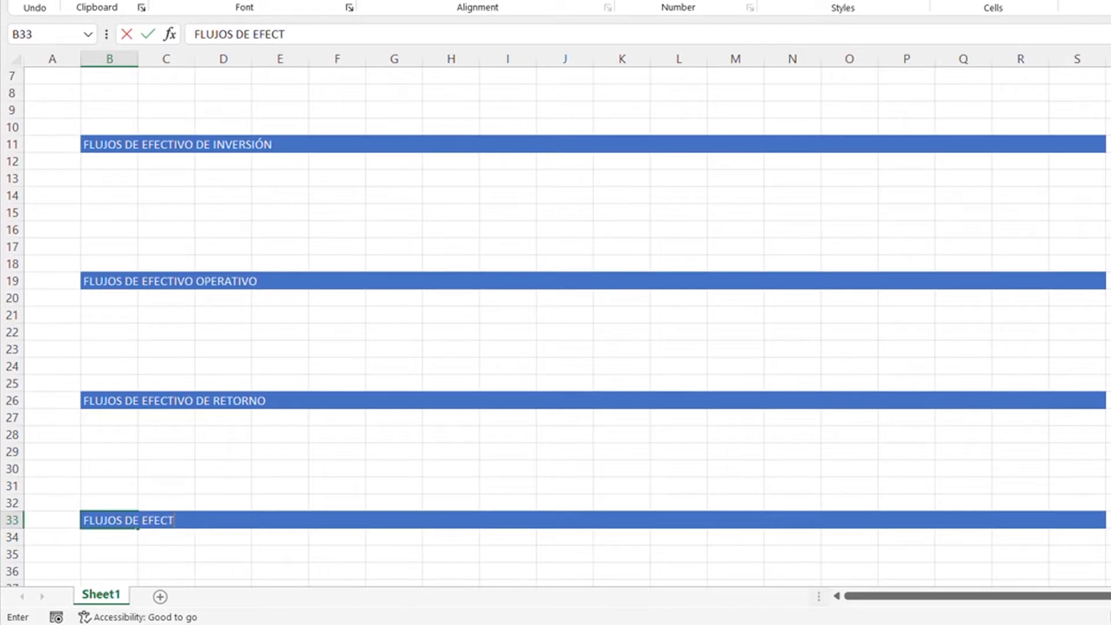
{"action": "type", "text": "IVO NETO APALANCADO"}
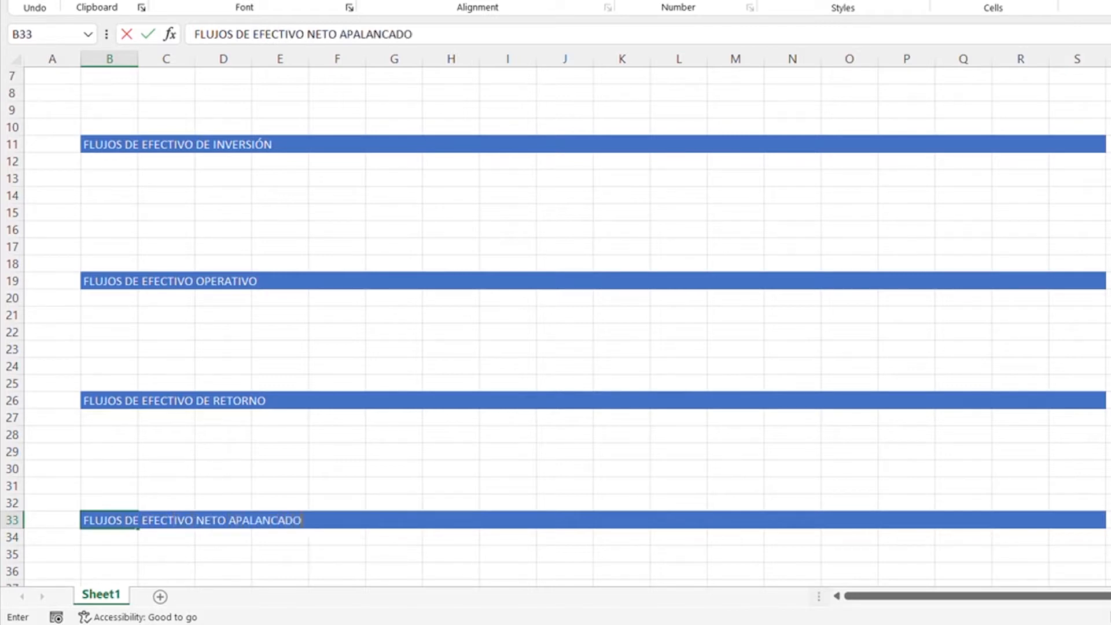
{"action": "key", "text": "Return"}
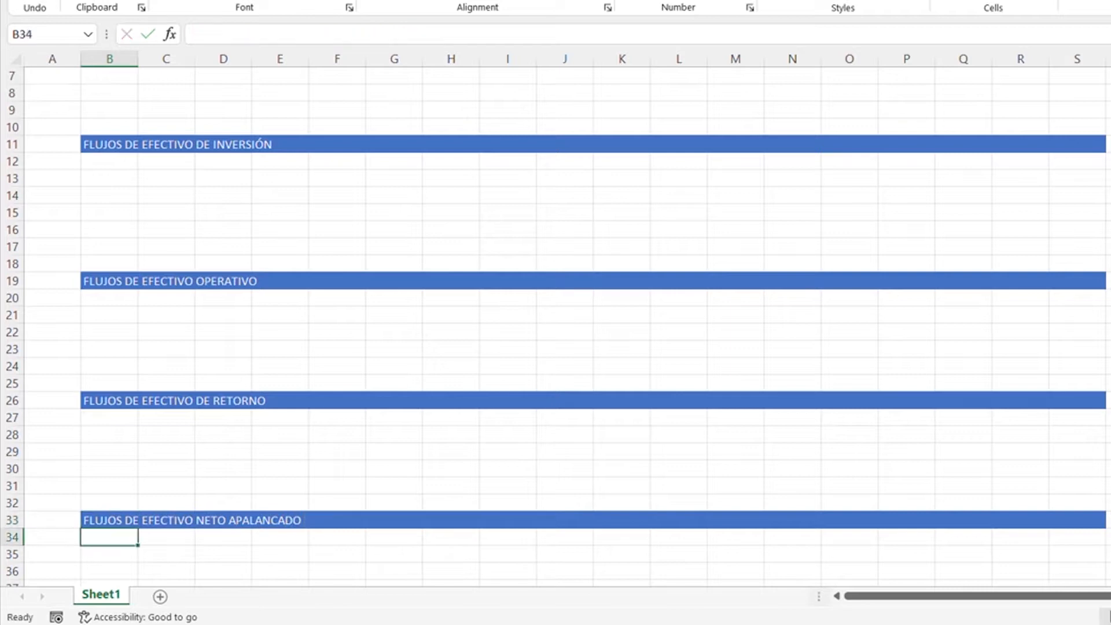
- Enter the labels "Nombre", "Dirección" and "Ciudad" in cells B3 to B5 under the investment description heading
{"action": "key", "text": "Up"}
{"action": "key", "text": "Up"}
{"action": "key", "text": "Up"}
{"action": "key", "text": "Up"}
{"action": "key", "text": "Up"}
{"action": "key", "text": "Up"}
{"action": "key", "text": "Up"}
{"action": "key", "text": "Up"}
{"action": "key", "text": "Up"}
{"action": "key", "text": "Up"}
{"action": "key", "text": "Up"}
{"action": "key", "text": "Up"}
{"action": "key", "text": "Up"}
{"action": "key", "text": "Up"}
{"action": "key", "text": "Up"}
{"action": "key", "text": "Up"}
{"action": "key", "text": "Up"}
{"action": "key", "text": "Up"}
{"action": "key", "text": "Up"}
{"action": "key", "text": "Up"}
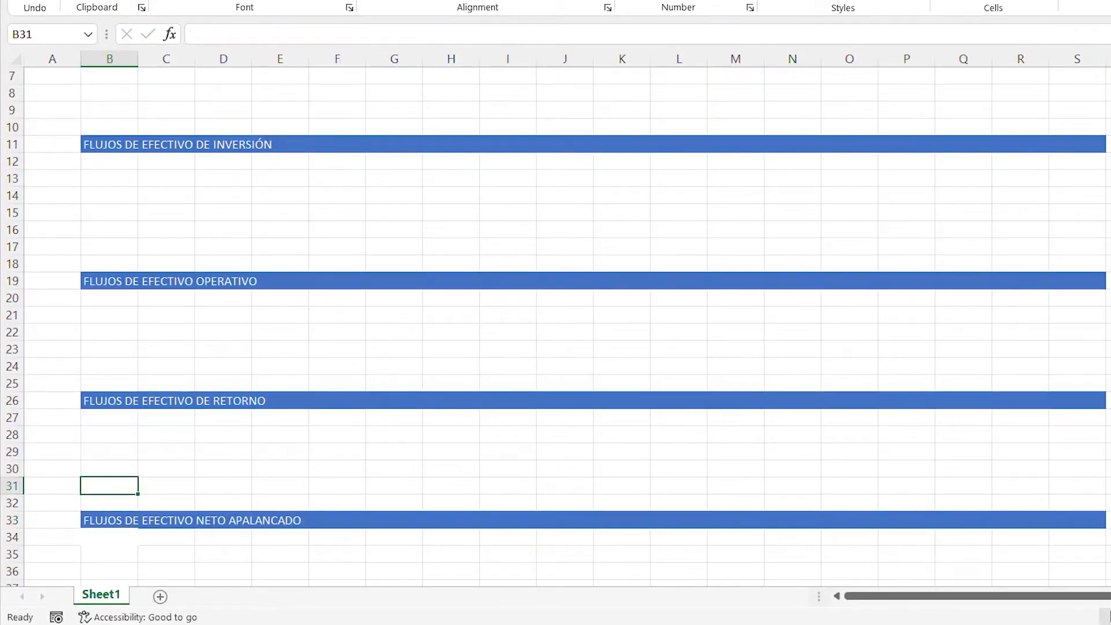
{"action": "key", "text": "Up"}
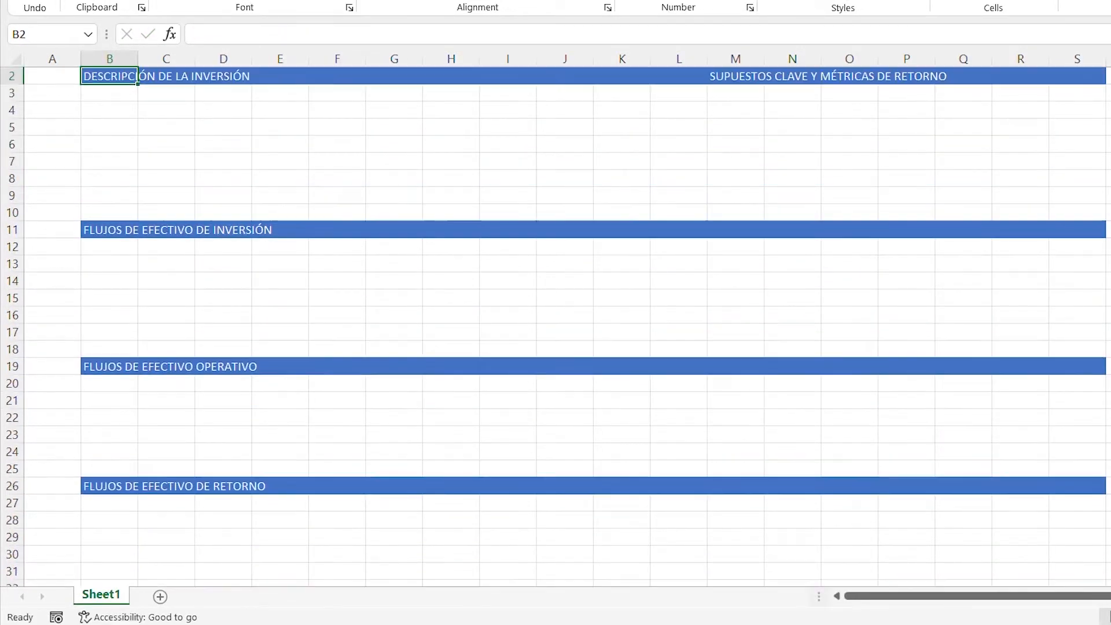
{"action": "key", "text": "Down"}
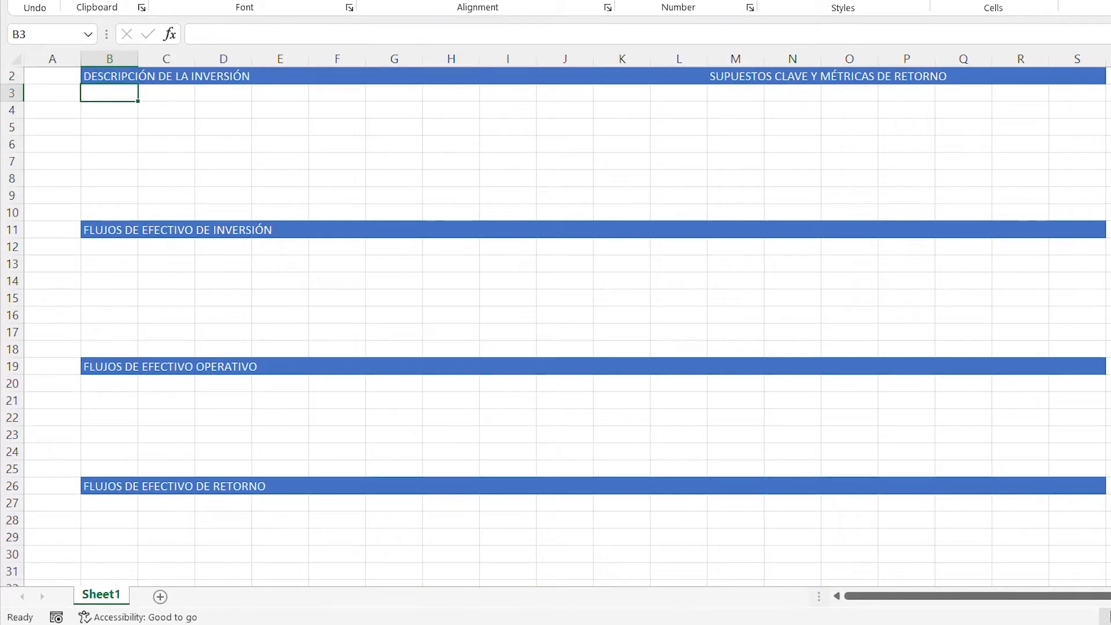
{"action": "type", "text": "Nombre"}
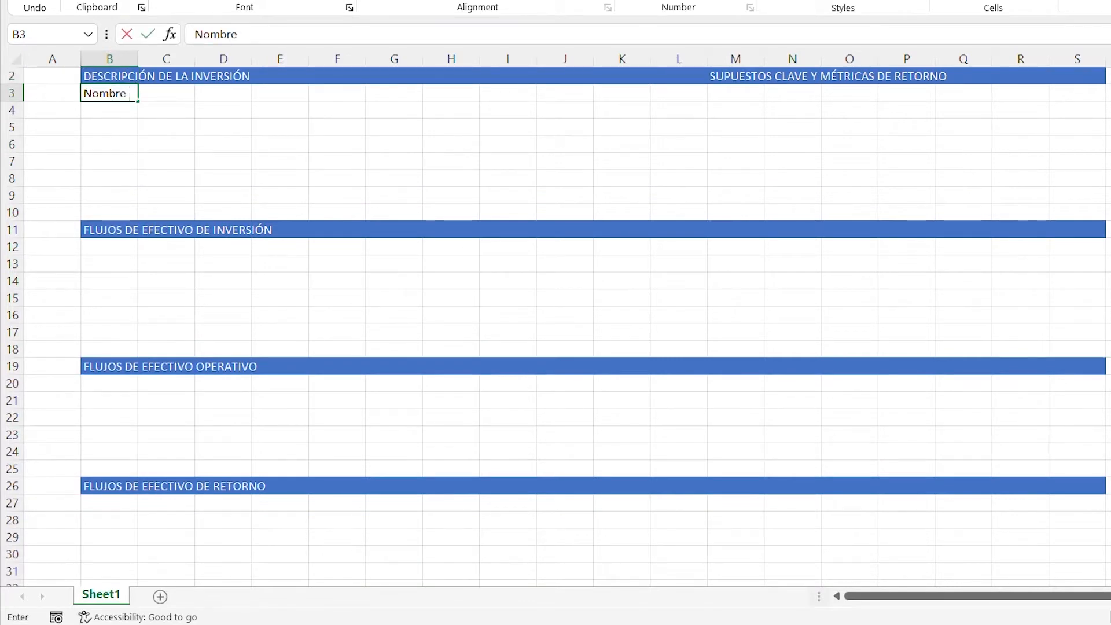
{"action": "key", "text": "Return"}
{"action": "type", "text": "D"}
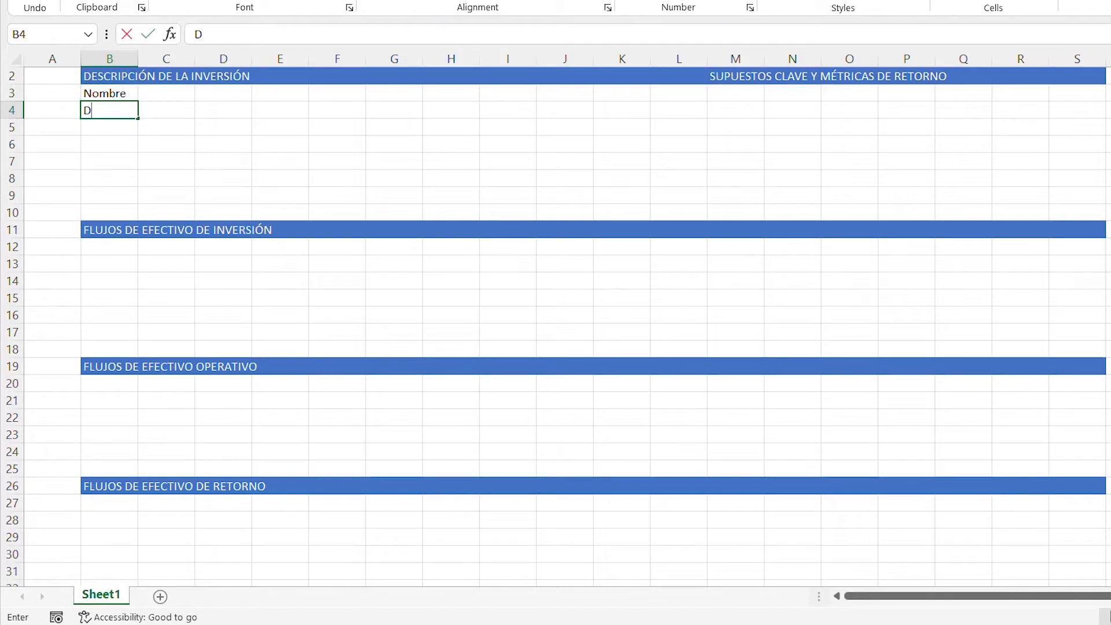
{"action": "type", "text": "irección"}
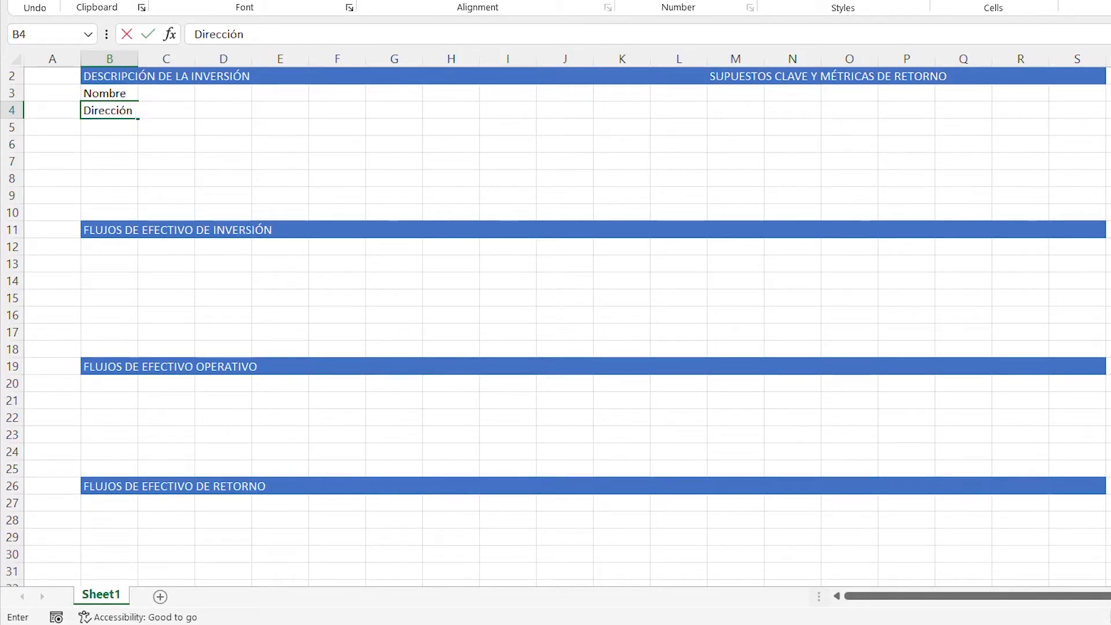
{"action": "key", "text": "Return"}
{"action": "type", "text": "Cludad"}
{"action": "key", "text": "Return"}
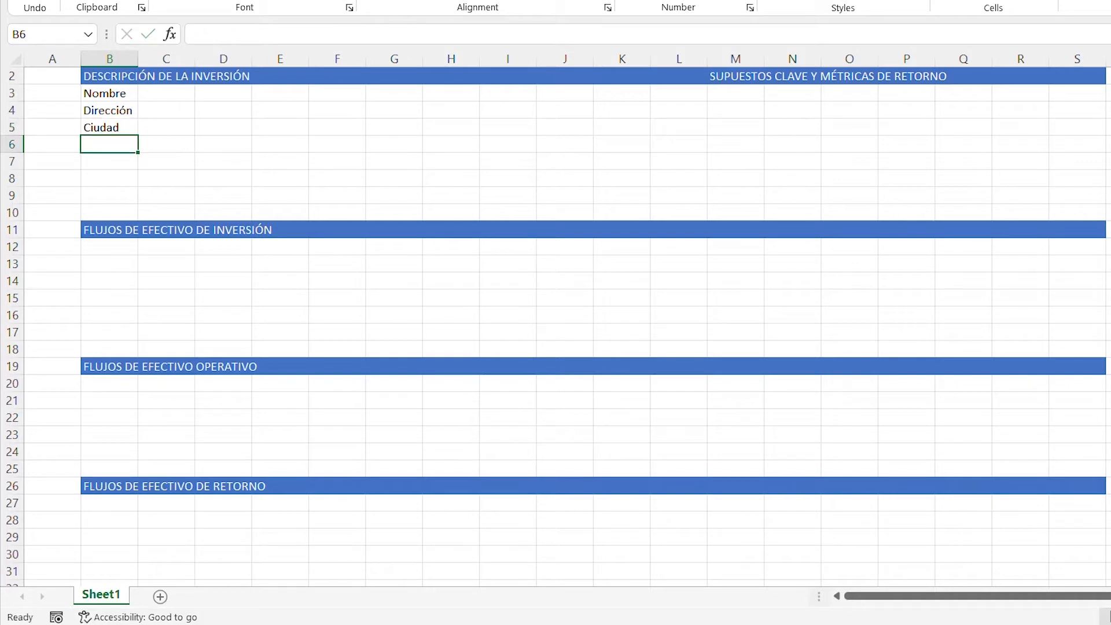
- Add the labels "Estado" in cell B6 and "Código Postal" in cell B7
{"action": "type", "text": "Estado"}
{"action": "key", "text": "Return"}
{"action": "type", "text": "Códi"}
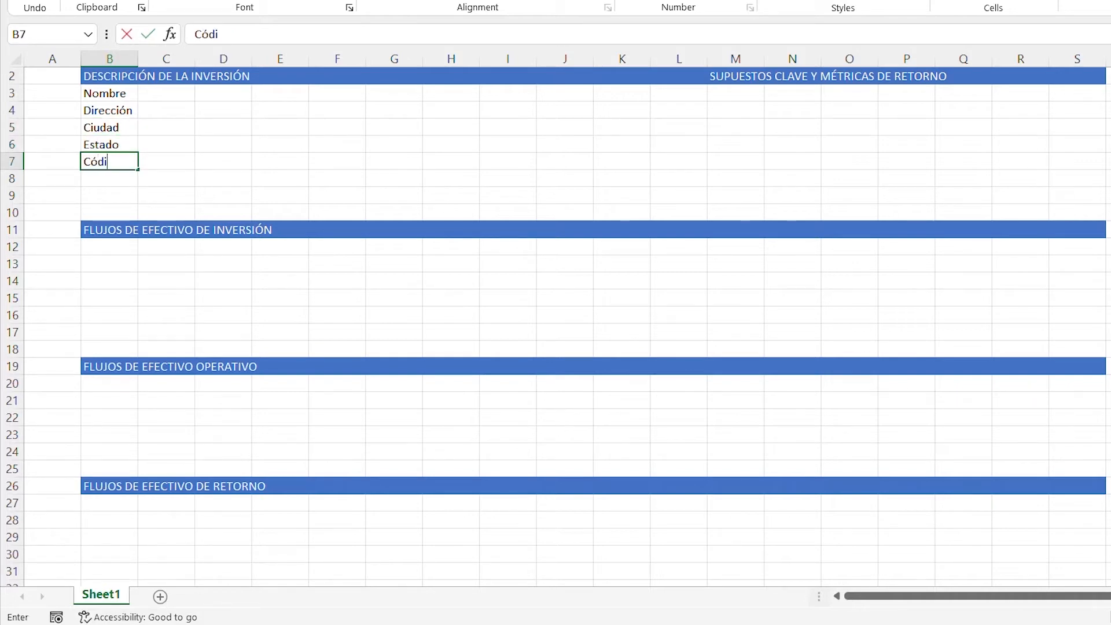
{"action": "type", "text": "go Postal"}
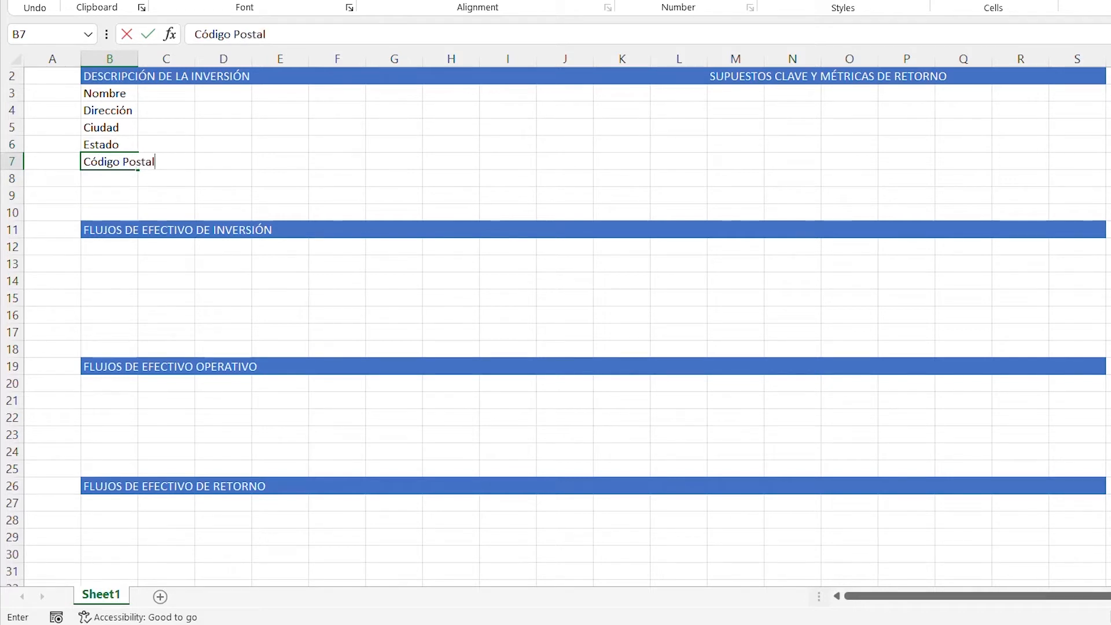
{"action": "key", "text": "Return"}
{"action": "key", "text": "Return"}
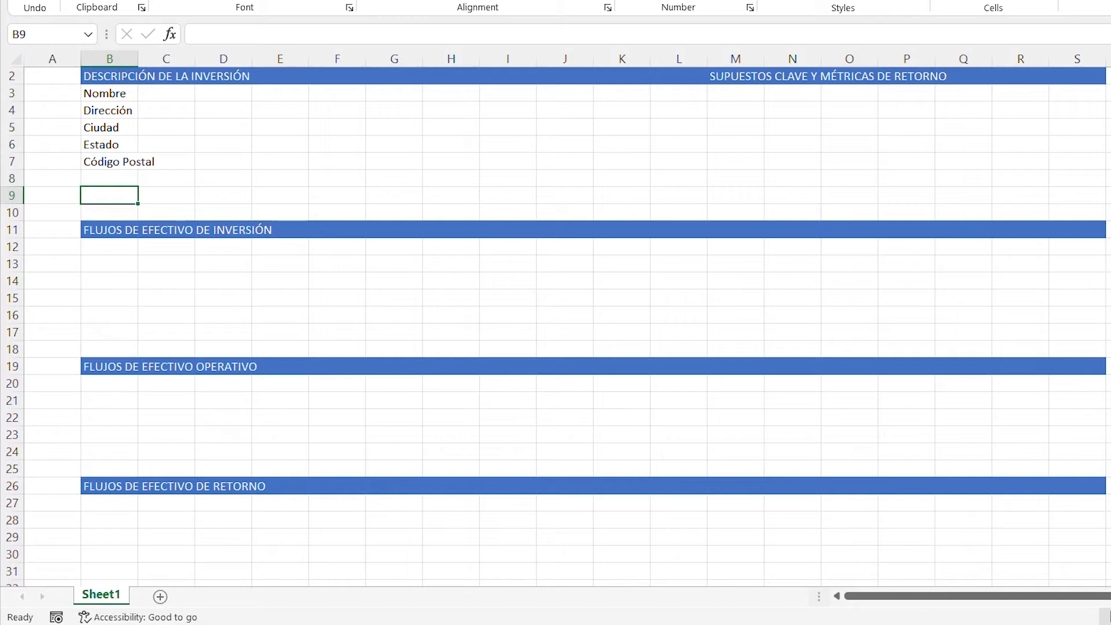
- Leave row 8 blank and enter the label "Fecha del Inicio del Análisis" in cell B9
{"action": "type", "text": "Fecha del"}
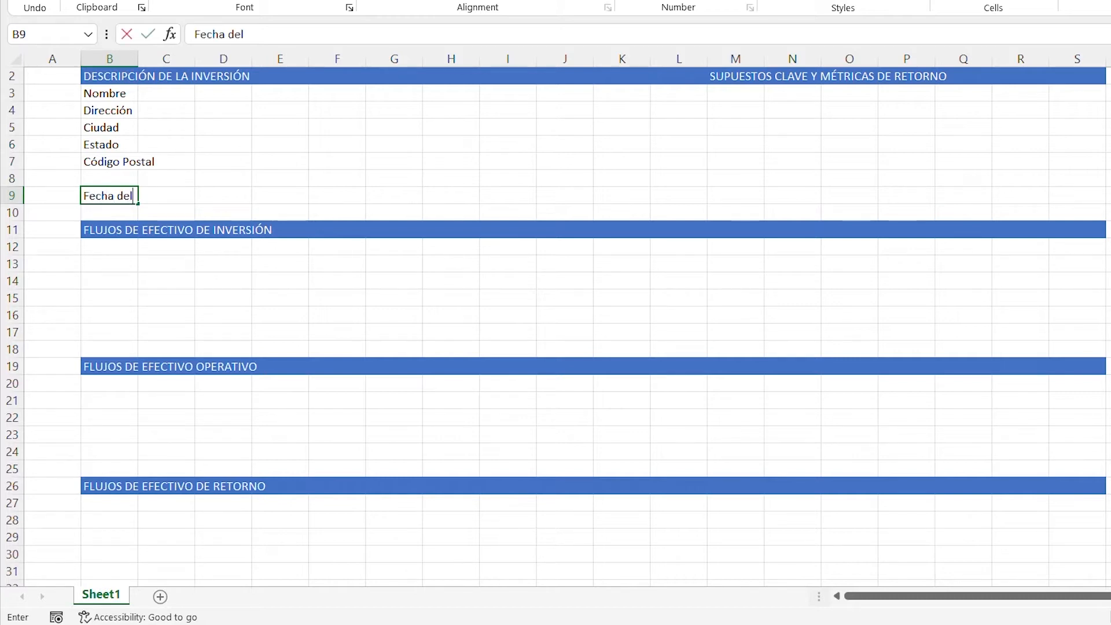
{"action": "type", "text": " Inicio del "}
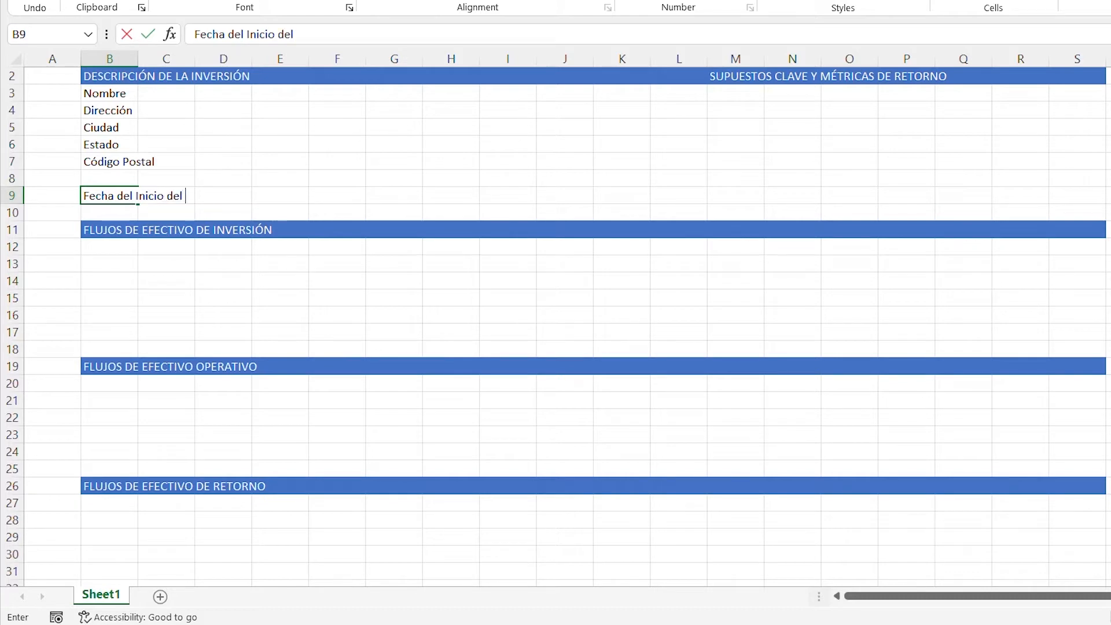
{"action": "type", "text": "ANálisis"}
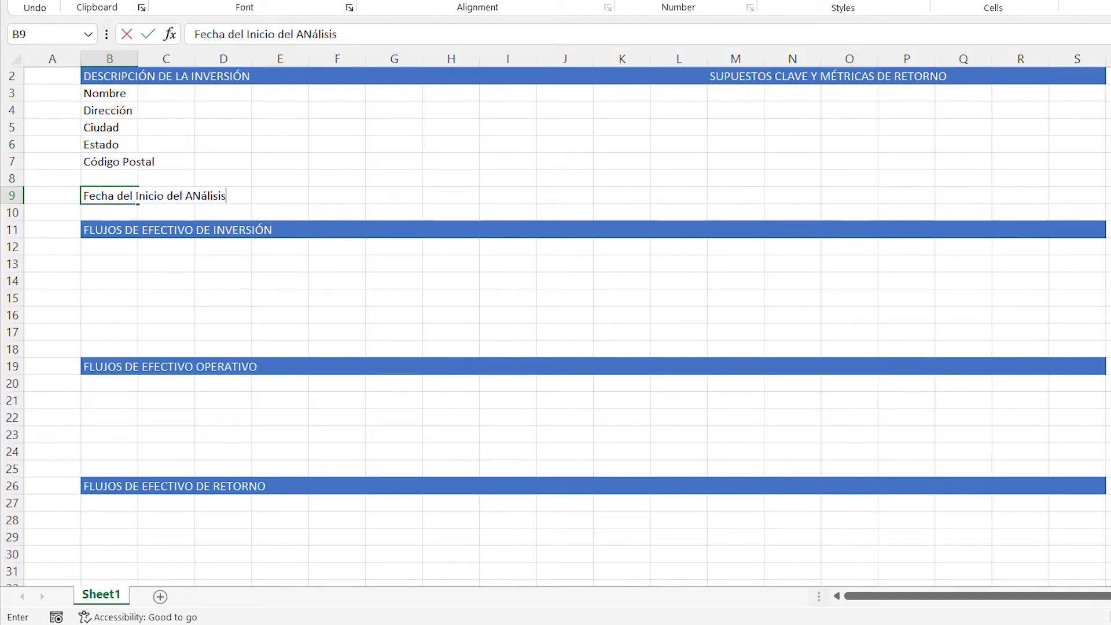
{"action": "key", "text": "Return"}
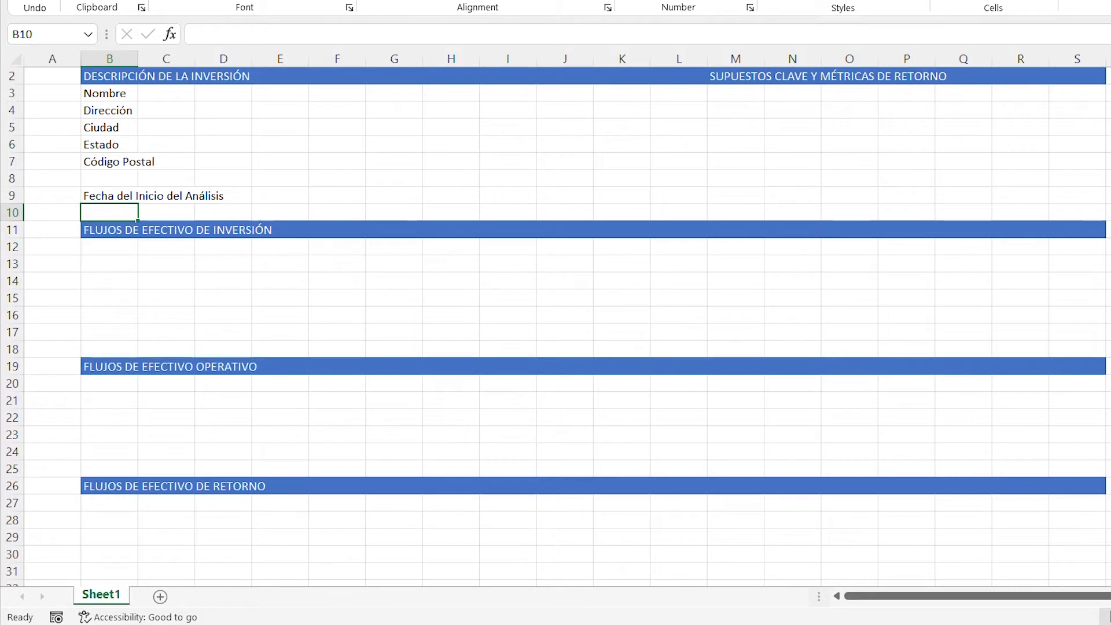
- Insert a blank row at row 10, above the "FLUJOS DE EFECTIVO DE INVERSIÓN" band, and select cell B10
{"action": "key", "text": "shift+space"}
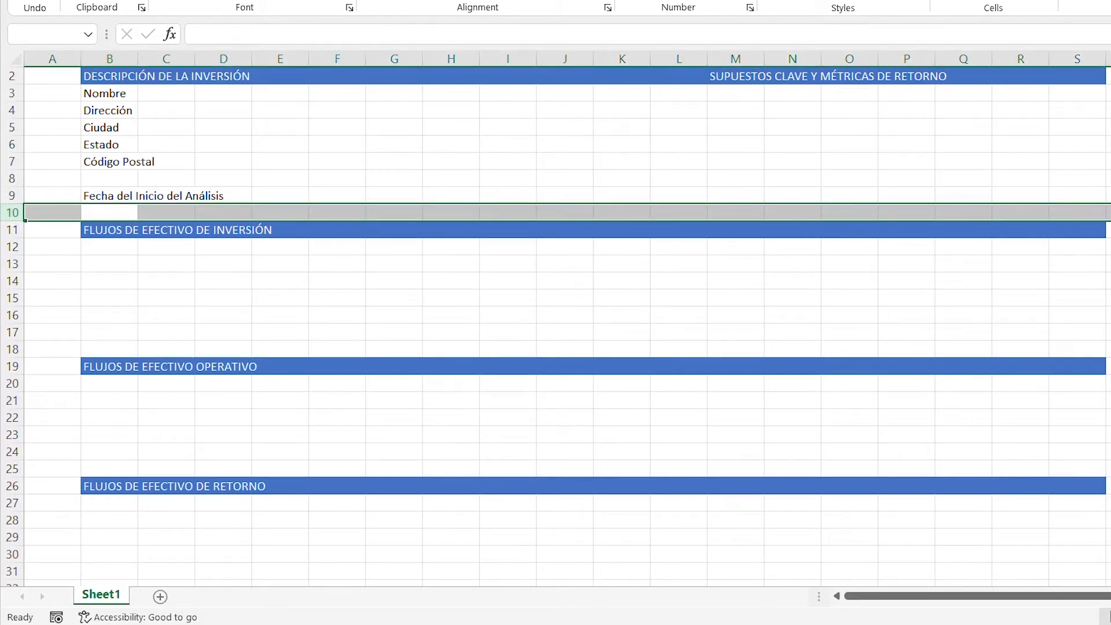
{"action": "key", "text": "ctrl+shift+plus"}
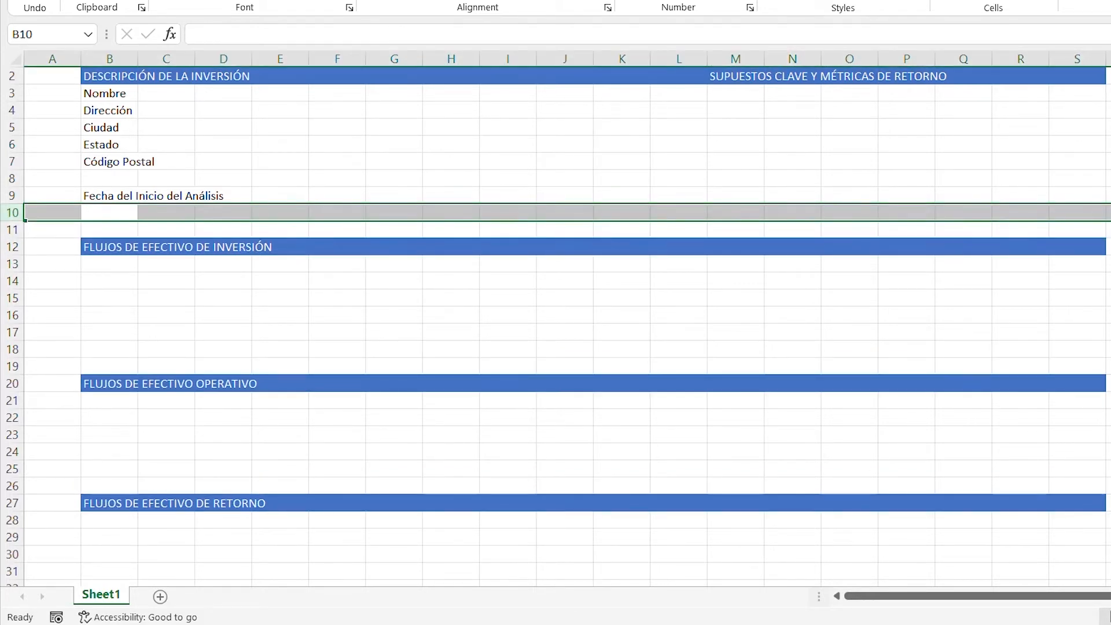
{"action": "key", "text": "Down"}
{"action": "key", "text": "Up"}
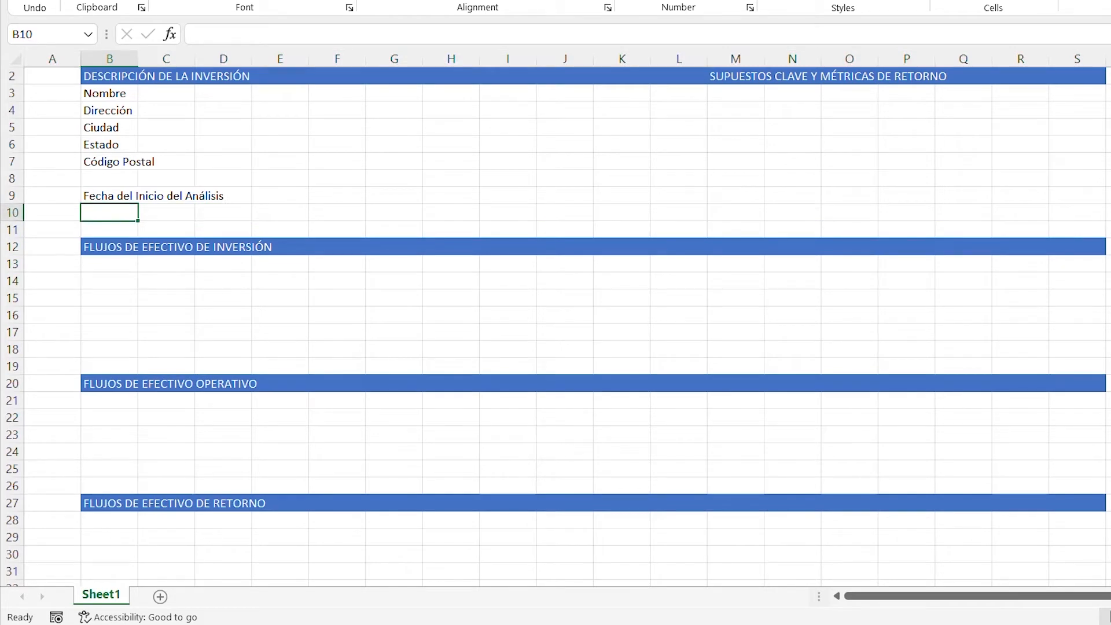
- Enter the label "Fin del Periodo del Análisis" in cell B10
{"action": "type", "text": "Fin del Periodo"}
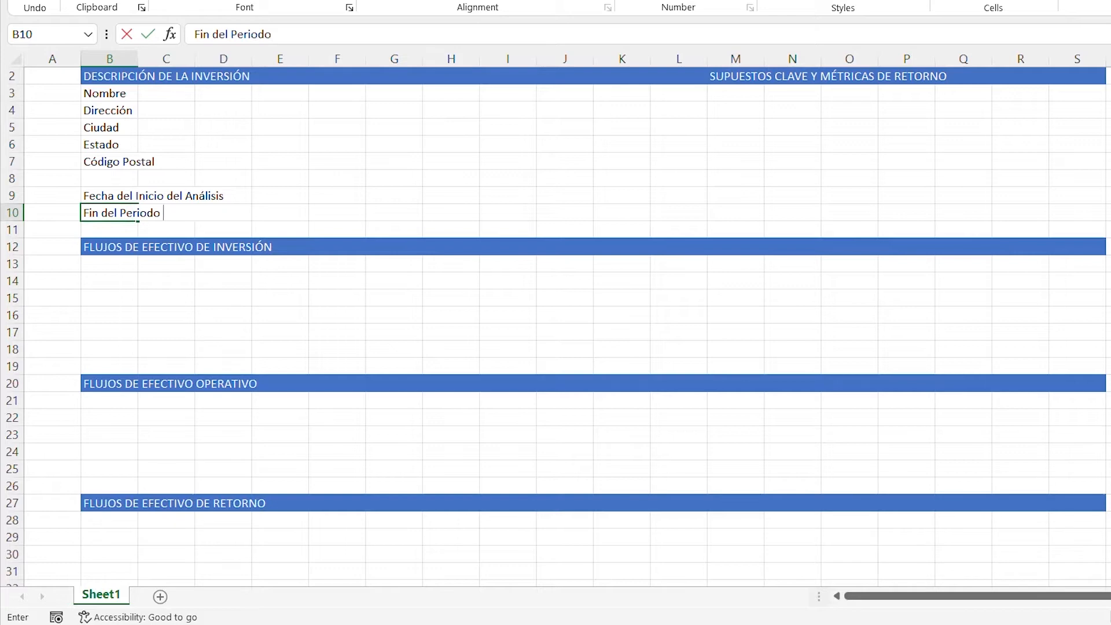
{"action": "type", "text": " del Análisis"}
{"action": "key", "text": "Return"}
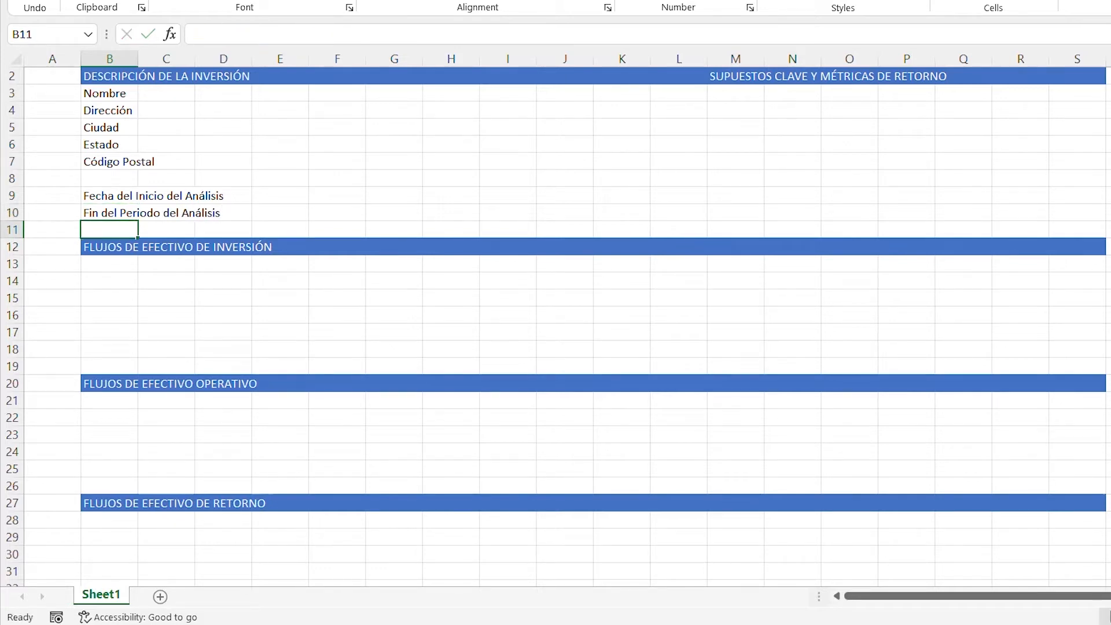
- Enter the label "Fin del Año de Retorno" in cell B11
{"action": "type", "text": "Fin del "}
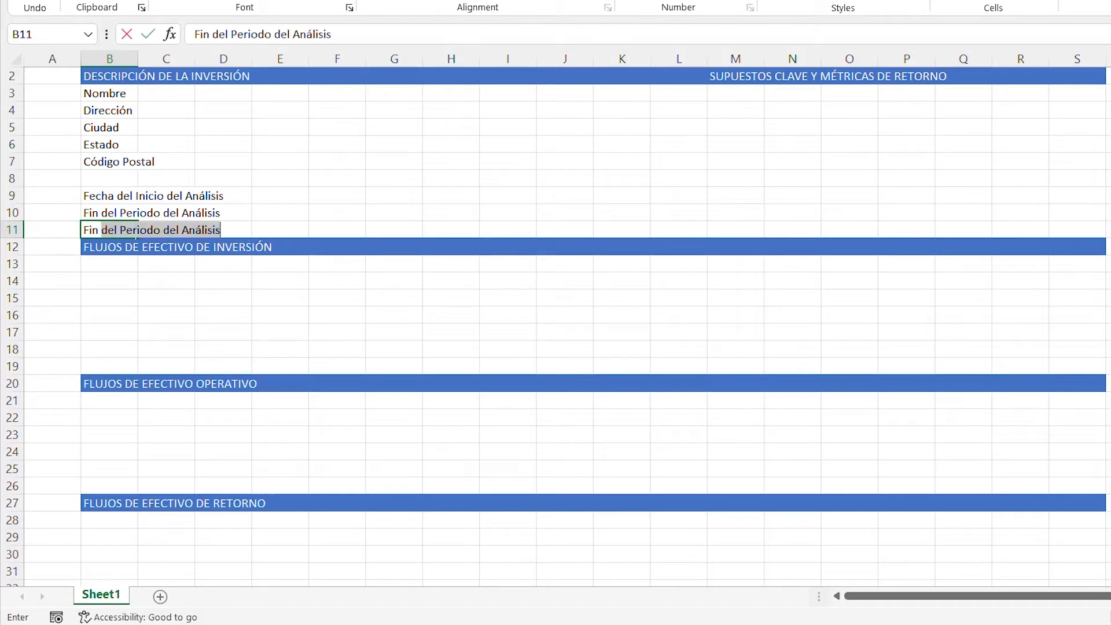
{"action": "type", "text": "Año d"}
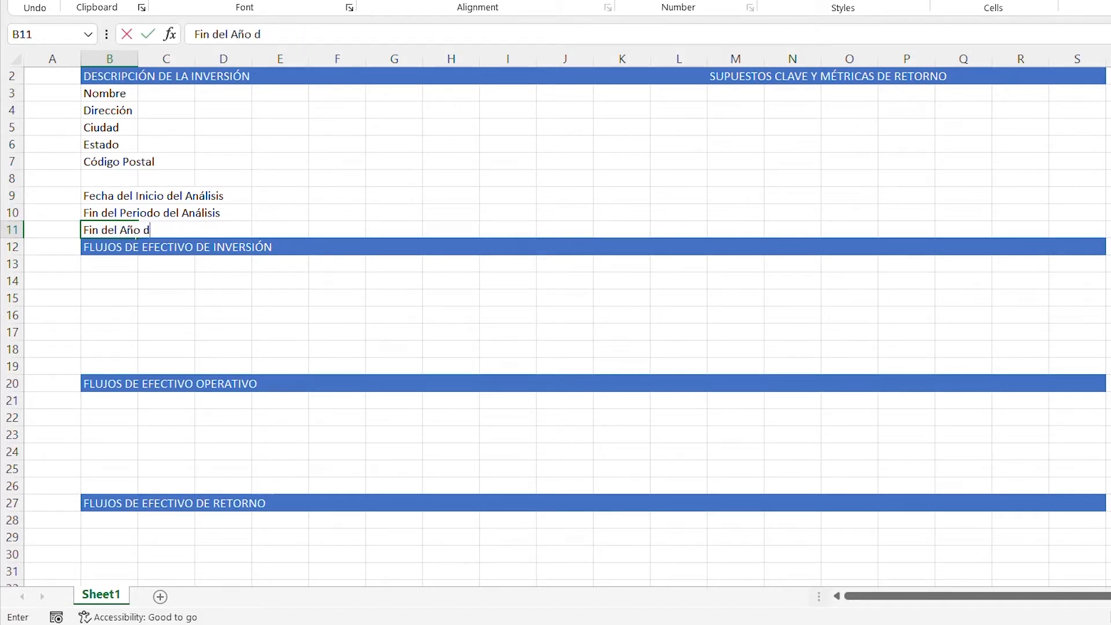
{"action": "type", "text": "e Reotrno"}
{"action": "key", "text": "BackSpace"}
{"action": "key", "text": "BackSpace"}
{"action": "key", "text": "BackSpace"}
{"action": "key", "text": "BackSpace"}
{"action": "key", "text": "BackSpace"}
{"action": "type", "text": "torno"}
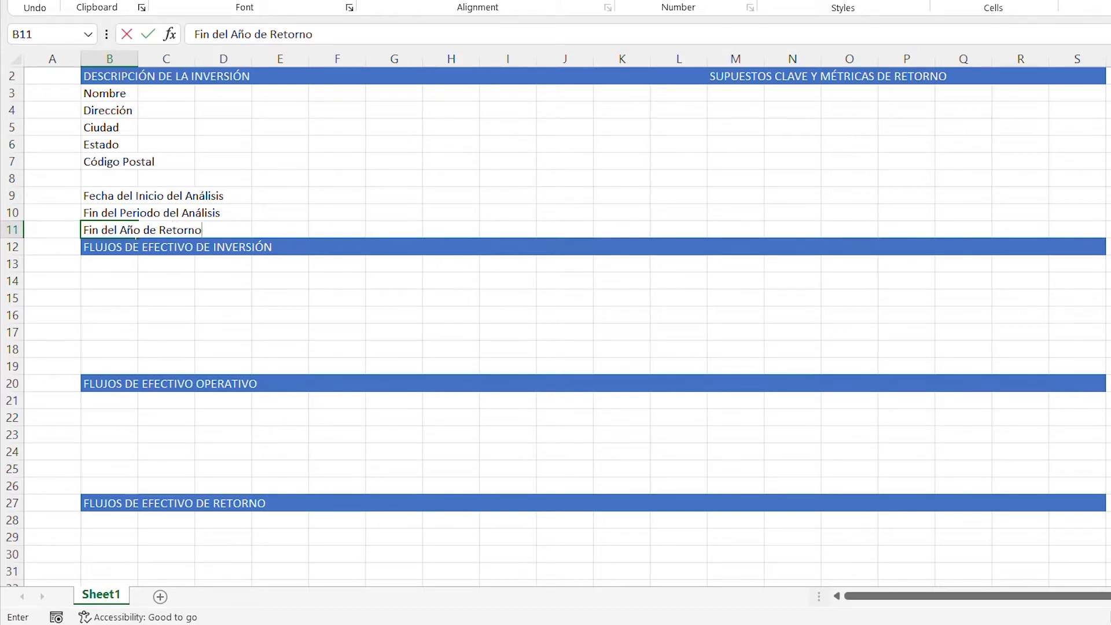
{"action": "key", "text": "ctrl+Return"}
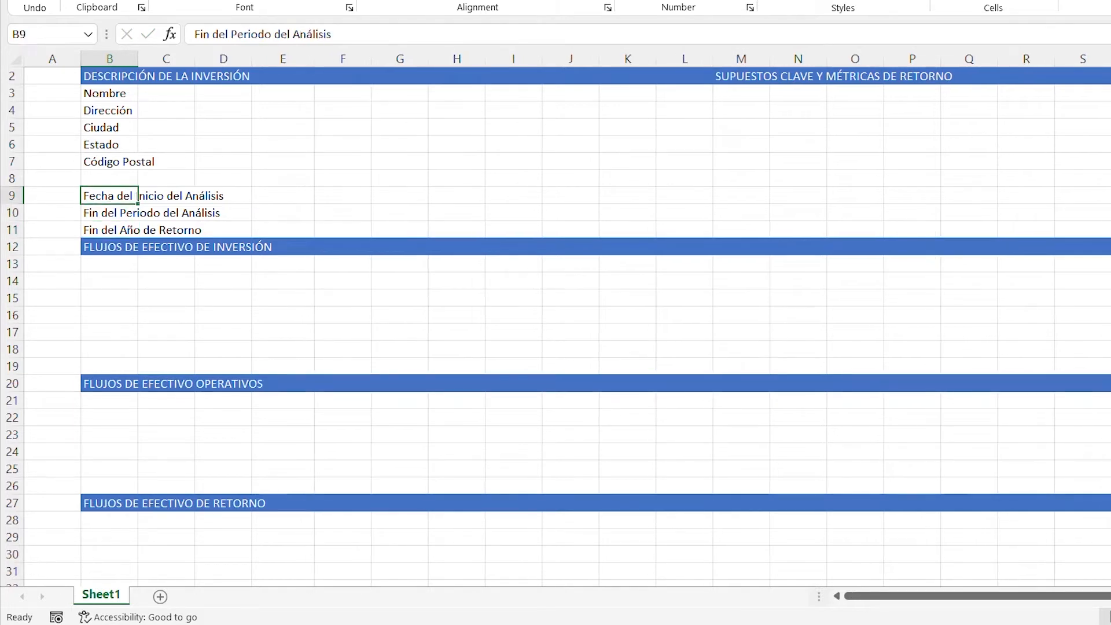
- Copy the labels in B3:B7 and paste them starting at cell E3
{"action": "key", "text": "Up"}
{"action": "key", "text": "Up"}
{"action": "key", "text": "Up"}
{"action": "key", "text": "Up"}
{"action": "key", "text": "Up"}
{"action": "key", "text": "Up"}
{"action": "key", "text": "Up"}
{"action": "key", "text": "shift+Down"}
{"action": "key", "text": "shift+Down"}
{"action": "key", "text": "shift+Down"}
{"action": "key", "text": "shift+Down"}
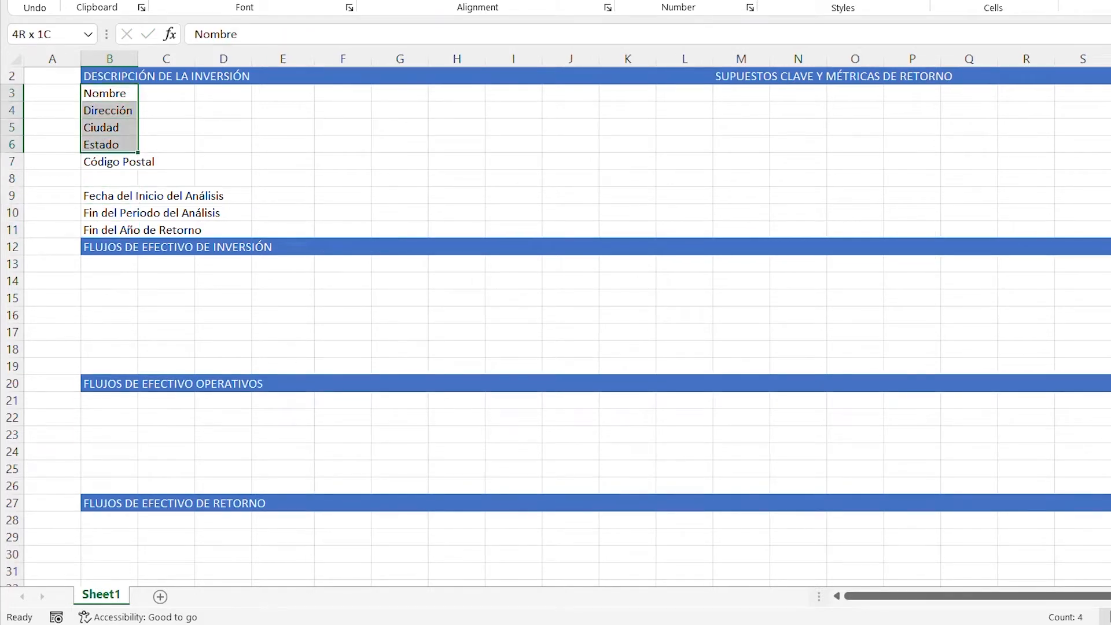
{"action": "key", "text": "ctrl+c"}
{"action": "key", "text": "Right"}
{"action": "key", "text": "Right"}
{"action": "key", "text": "Right"}
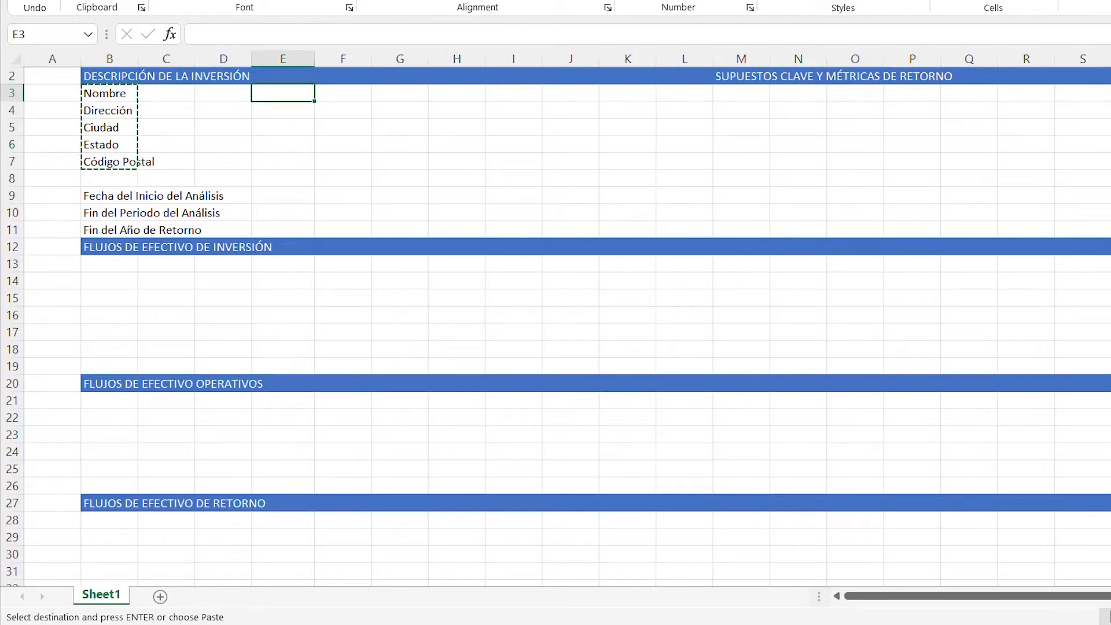
{"action": "key", "text": "ctrl+v"}
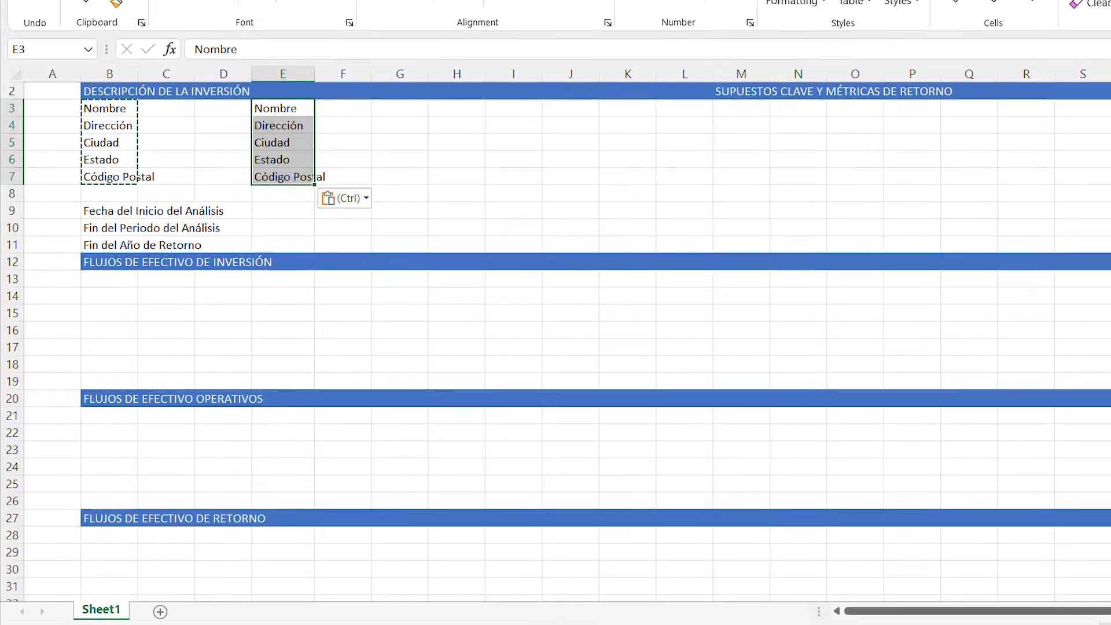
- Set the font colour of the pasted labels in E3:E7 to a custom blue with RGB values 0, 0, 255
{"action": "key", "text": "alt"}
{"action": "key", "text": "h"}
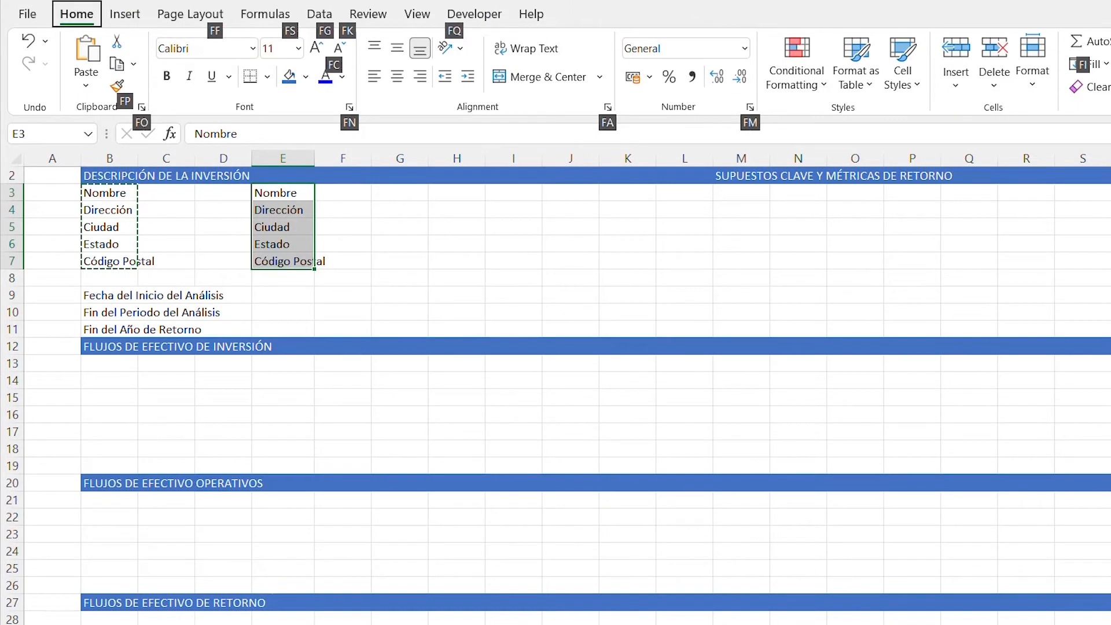
{"action": "key", "text": "f"}
{"action": "key", "text": "c"}
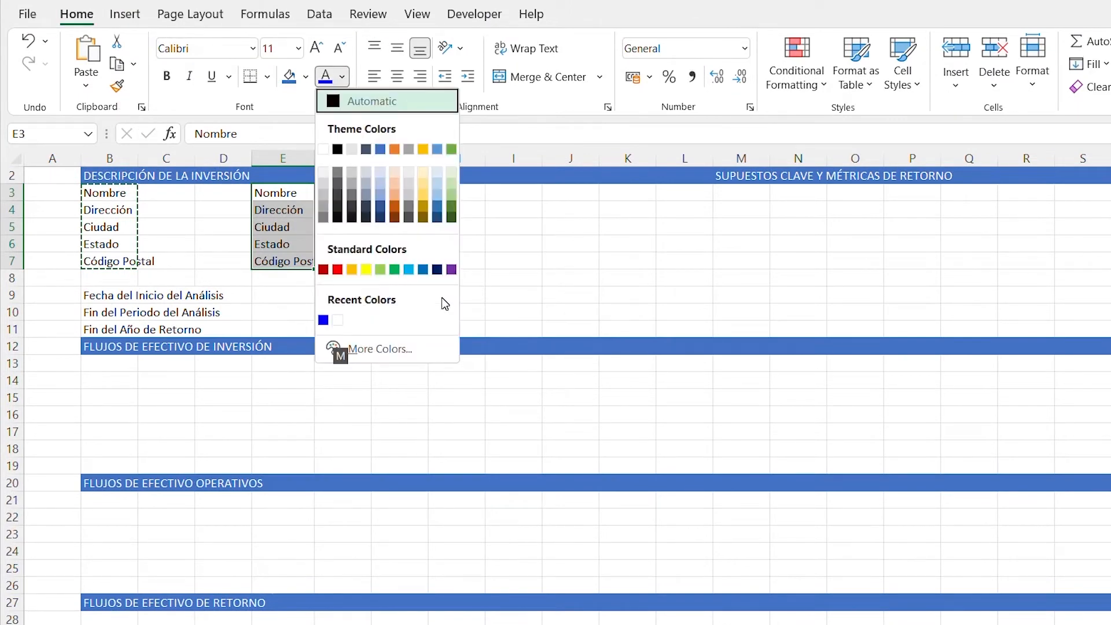
{"action": "key", "text": "m"}
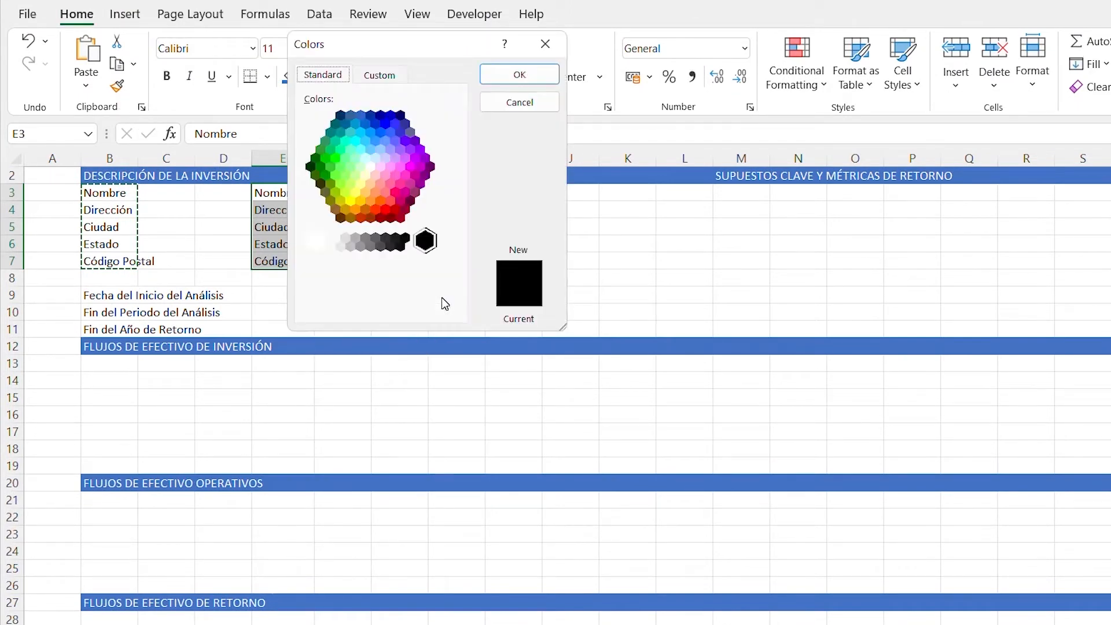
{"action": "key", "text": "ctrl+Tab"}
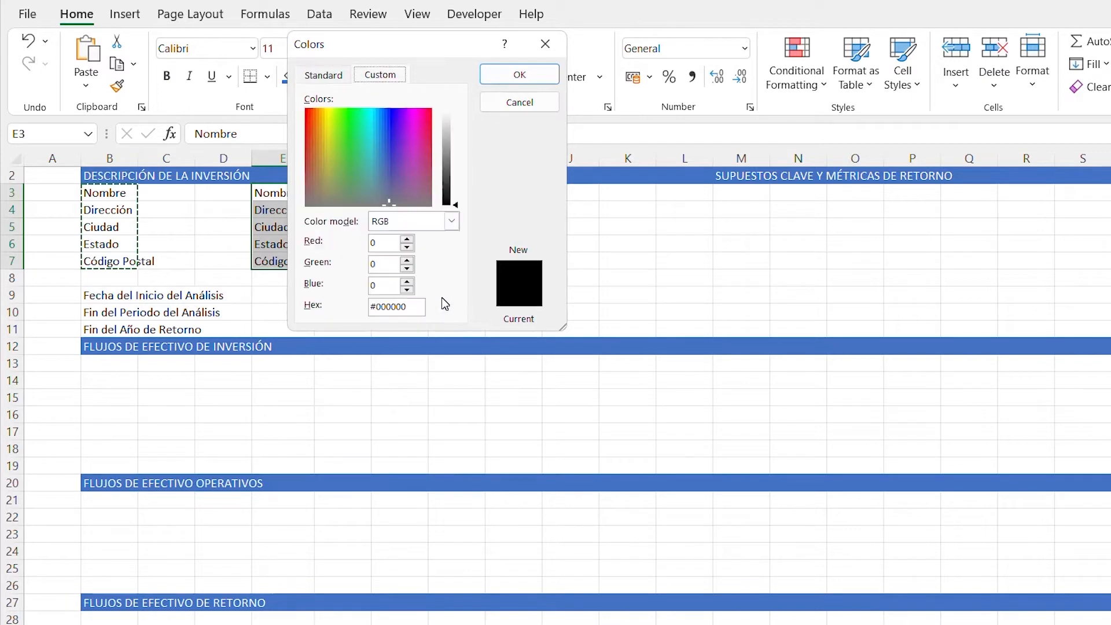
{"action": "key", "text": "Tab"}
{"action": "key", "text": "Tab"}
{"action": "key", "text": "Tab"}
{"action": "key", "text": "Tab"}
{"action": "key", "text": "Tab"}
{"action": "key", "text": "Tab"}
{"action": "type", "text": "255"}
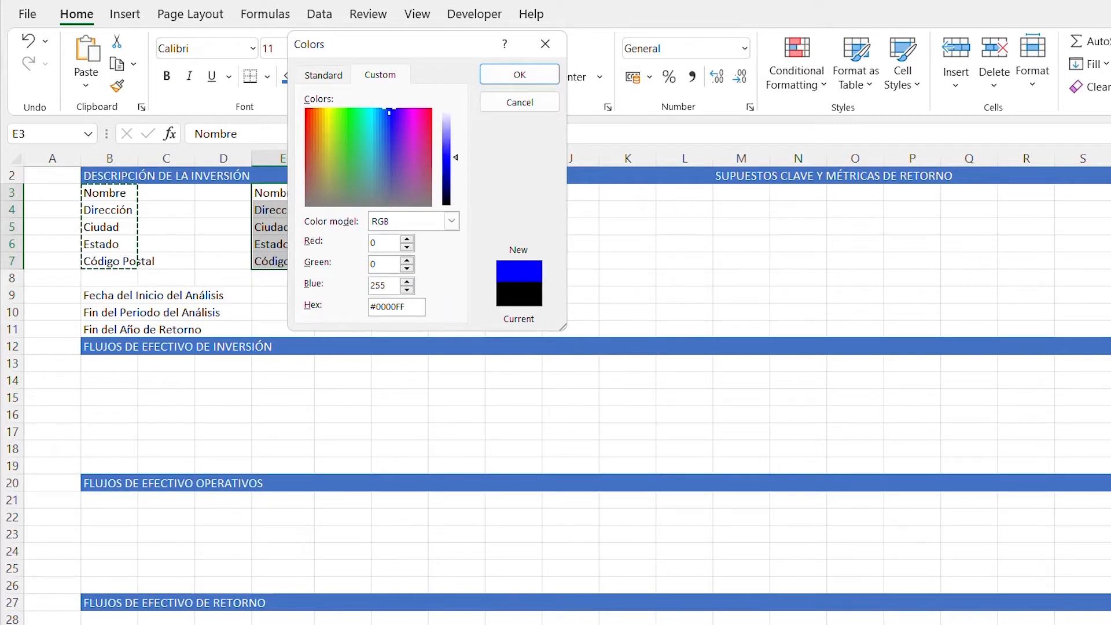
{"action": "key", "text": "Return"}
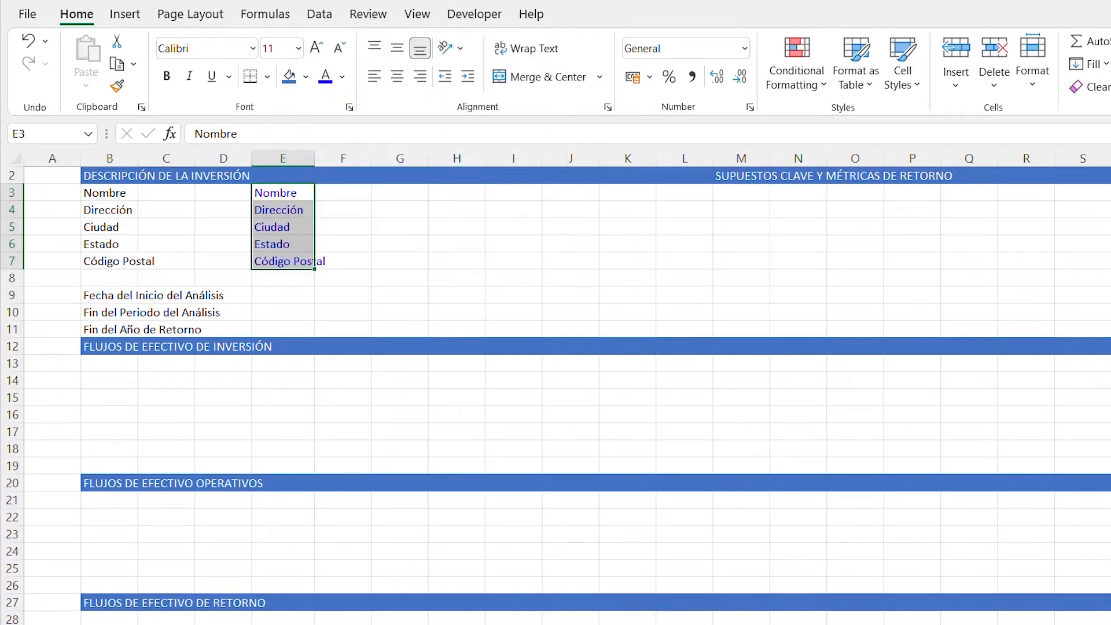
- Right-align the blue placeholder entries in E3:E7
{"action": "key", "text": "alt"}
{"action": "key", "text": "h"}
{"action": "key", "text": "a"}
{"action": "key", "text": "r"}
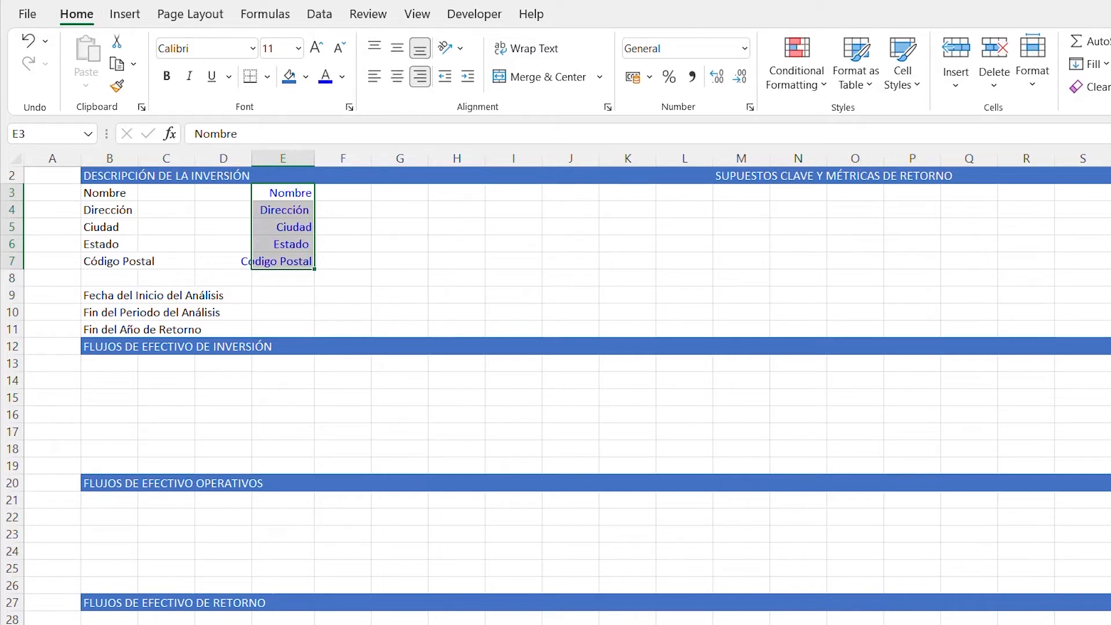
- Enter the analysis start date 1/9/22 in cell E9, beside "Fecha del Inicio del Análisis"
{"action": "key", "text": "Down"}
{"action": "key", "text": "Down"}
{"action": "key", "text": "Down"}
{"action": "key", "text": "Down"}
{"action": "key", "text": "Down"}
{"action": "key", "text": "Down"}
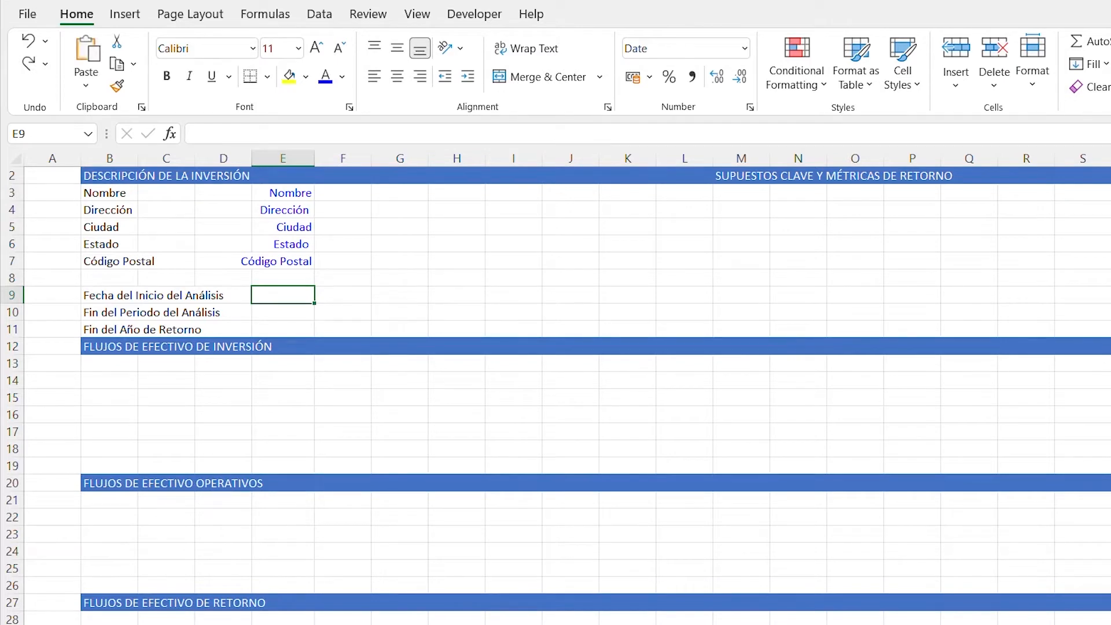
{"action": "type", "text": "1"}
{"action": "type", "text": "/9/"}
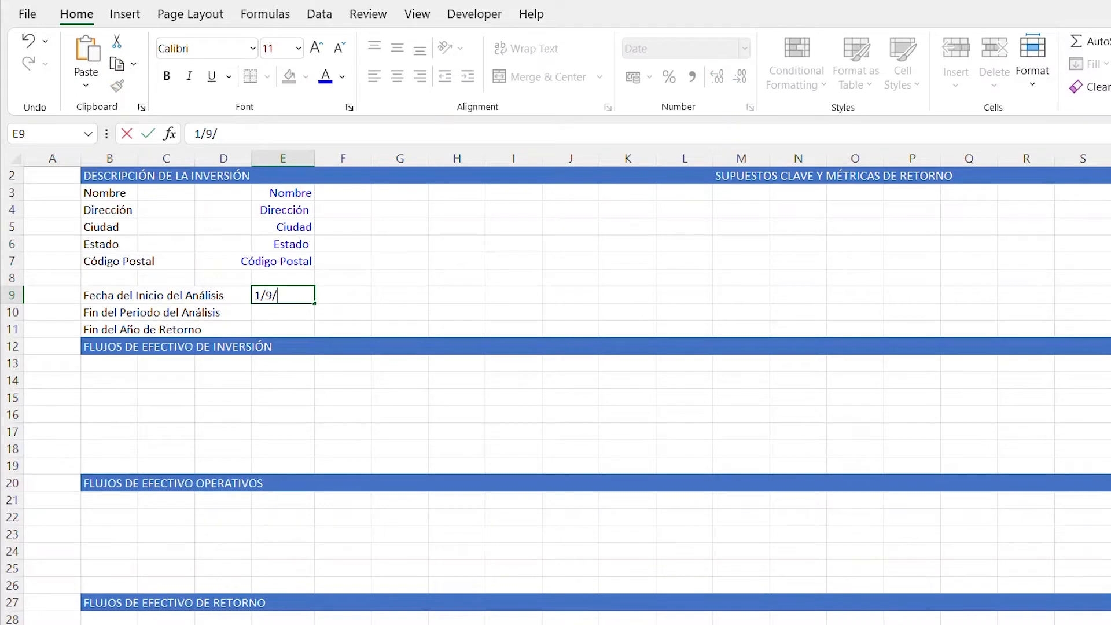
{"action": "type", "text": "22"}
{"action": "key", "text": "ctrl+Return"}
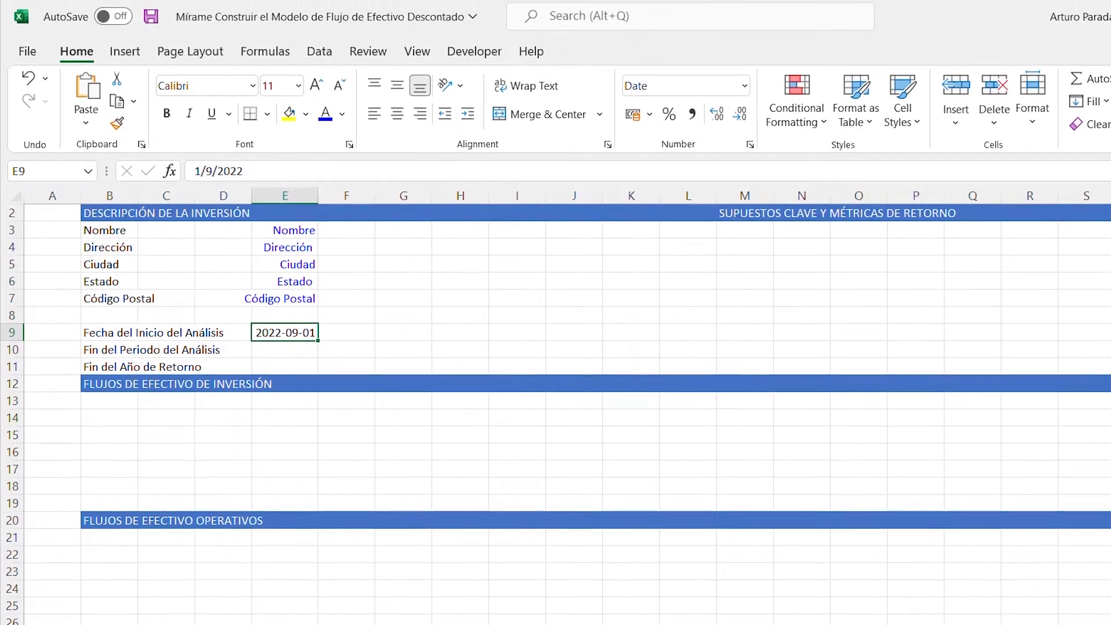
- Apply the custom number format dd-mmm-yy to the start date in cell E9
{"action": "key", "text": "ctrl+1"}
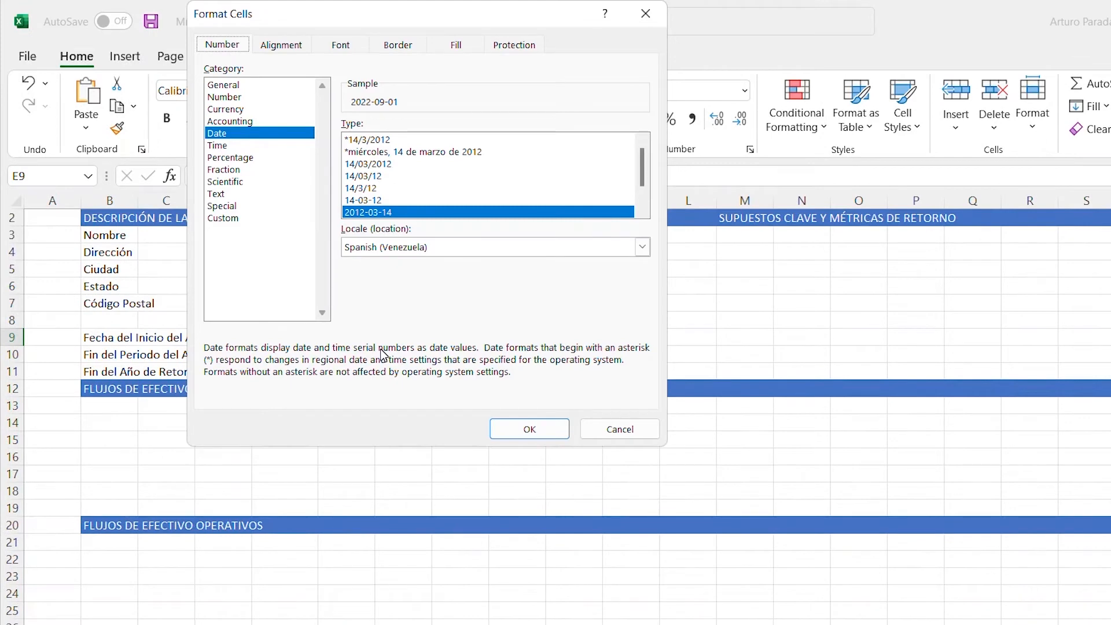
{"action": "key", "text": "Down"}
{"action": "key", "text": "Down"}
{"action": "key", "text": "Down"}
{"action": "key", "text": "Down"}
{"action": "key", "text": "Down"}
{"action": "key", "text": "Down"}
{"action": "key", "text": "Down"}
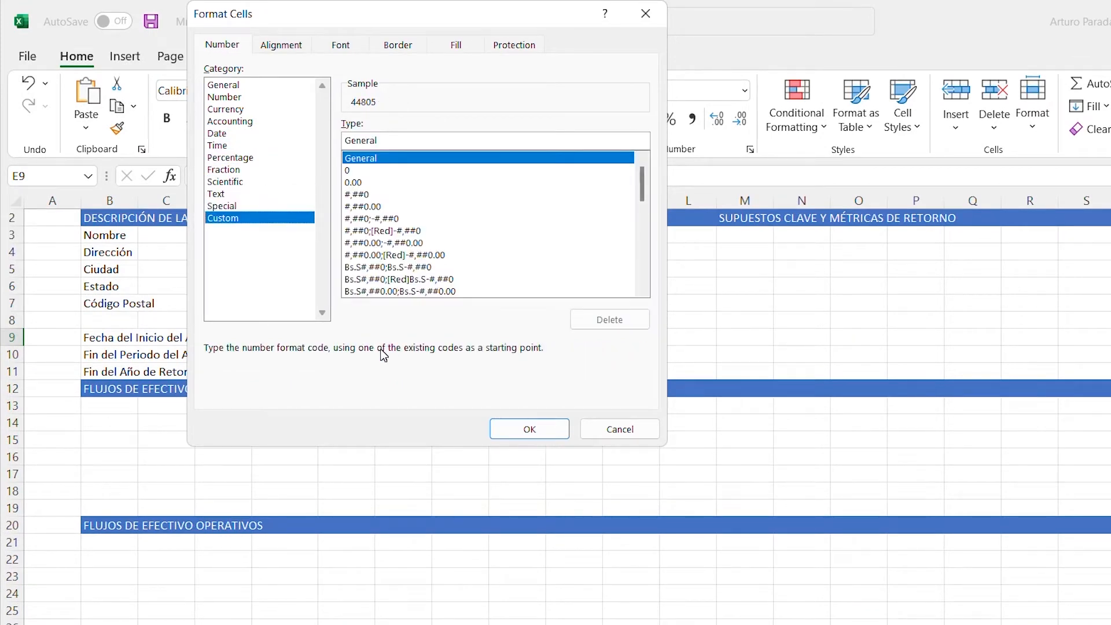
{"action": "key", "text": "Tab"}
{"action": "type", "text": "dd-"}
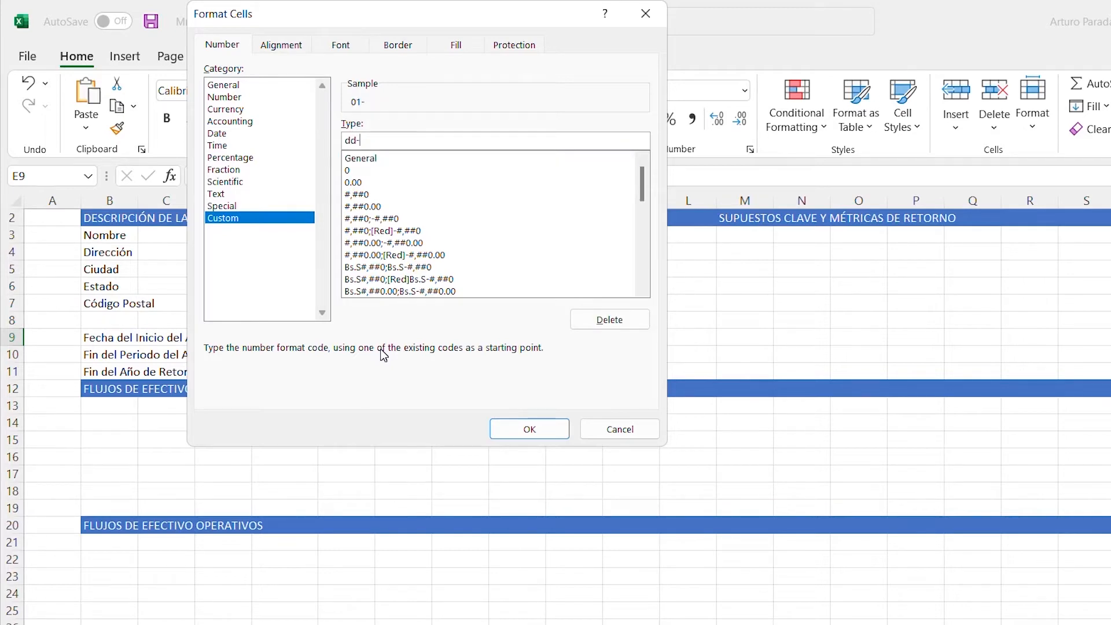
{"action": "type", "text": "mmm-yy"}
{"action": "key", "text": "Return"}
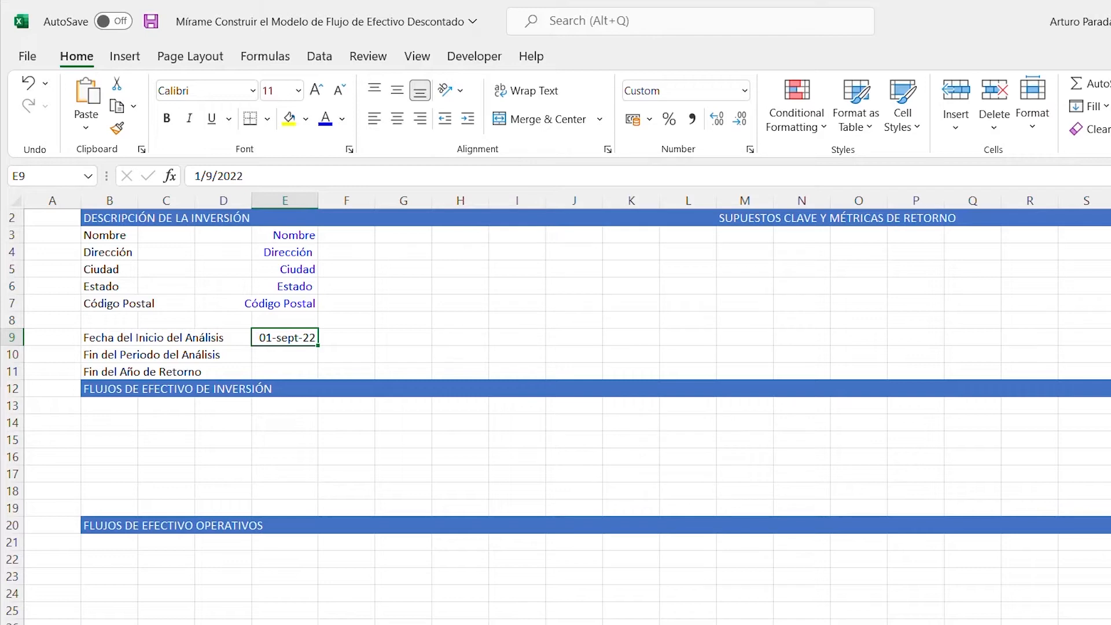
- Set the font colour of the date in E9 to the same blue as the entries above it
{"action": "key", "text": "alt+h"}
{"action": "key", "text": "f"}
{"action": "key", "text": "c"}
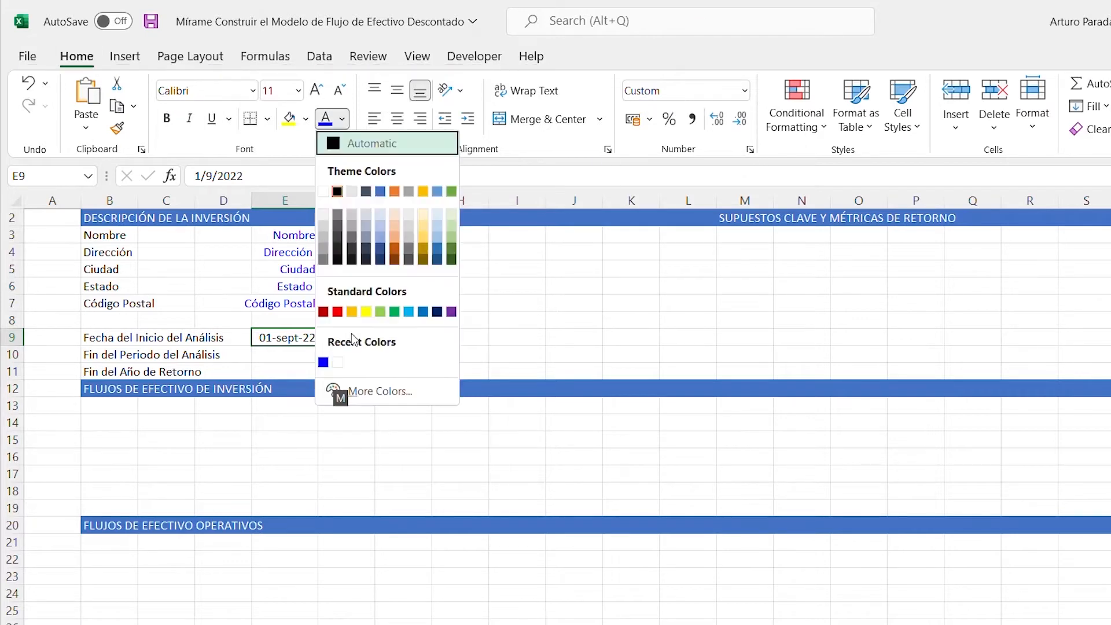
{"action": "key", "text": "Down"}
{"action": "key", "text": "Down"}
{"action": "key", "text": "Down"}
{"action": "key", "text": "Down"}
{"action": "key", "text": "Down"}
{"action": "key", "text": "Down"}
{"action": "key", "text": "Down"}
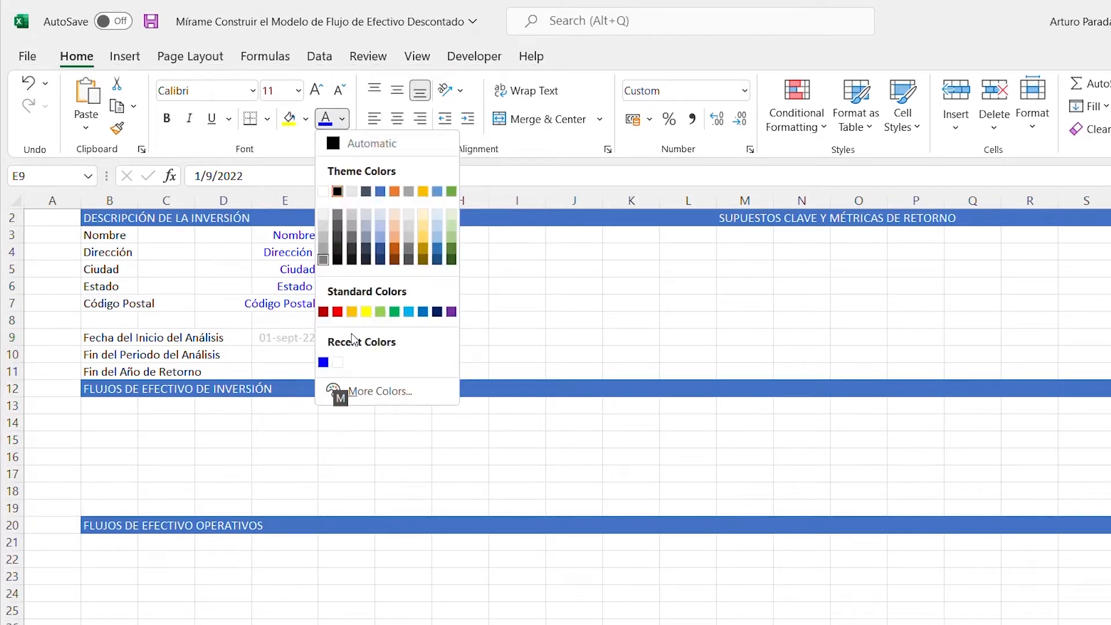
{"action": "key", "text": "Return"}
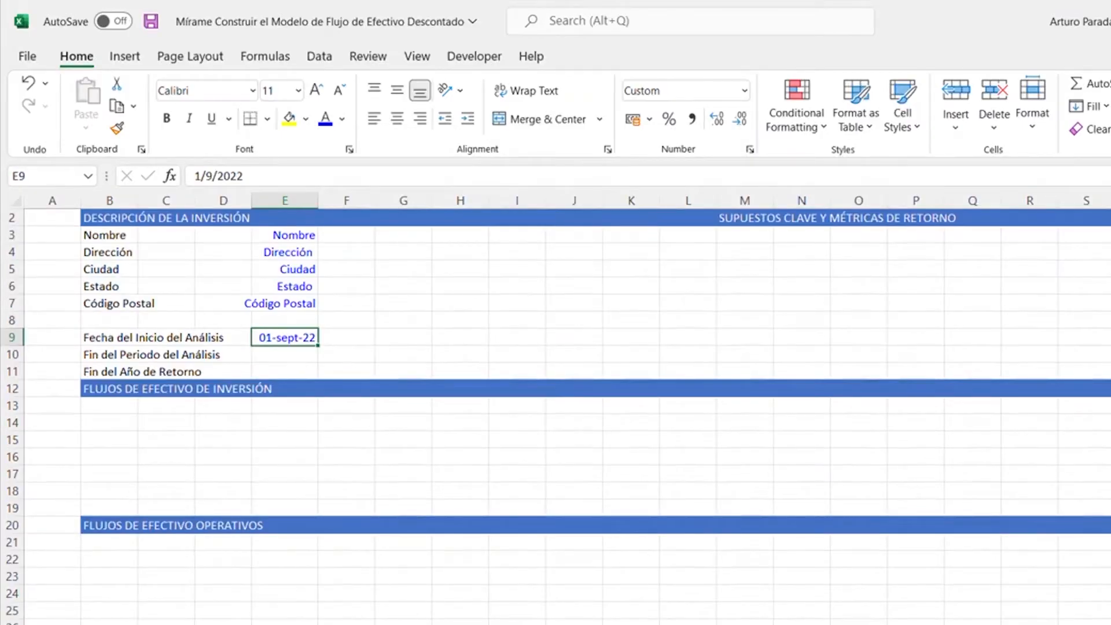
- Enter 10 in cell E10 as the value for "Fin del Periodo del Análisis"
{"action": "key", "text": "Down"}
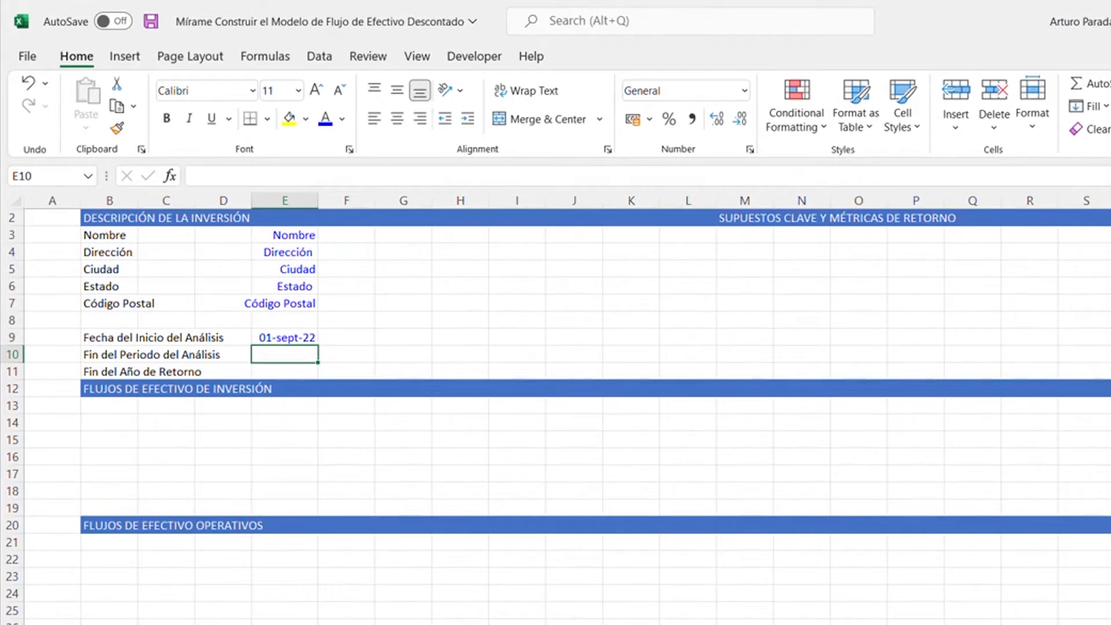
{"action": "type", "text": "10"}
{"action": "key", "text": "ctrl+Return"}
- Apply the custom number format "Año" 0 to cell E10 so the number has a year prefix
{"action": "key", "text": "ctrl+1"}
{"action": "key", "text": "Tab"}
{"action": "key", "text": "Down"}
{"action": "key", "text": "Down"}
{"action": "key", "text": "Down"}
{"action": "key", "text": "Down"}
{"action": "key", "text": "Down"}
{"action": "key", "text": "Down"}
{"action": "key", "text": "Down"}
{"action": "key", "text": "Down"}
{"action": "key", "text": "Down"}
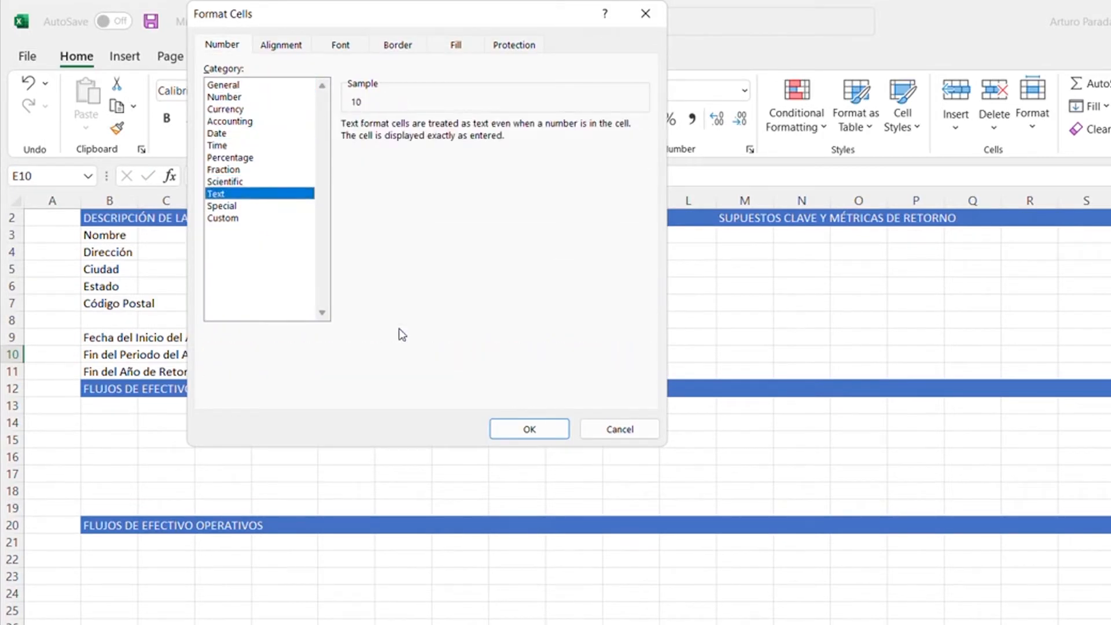
{"action": "key", "text": "Down"}
{"action": "key", "text": "Down"}
{"action": "key", "text": "Tab"}
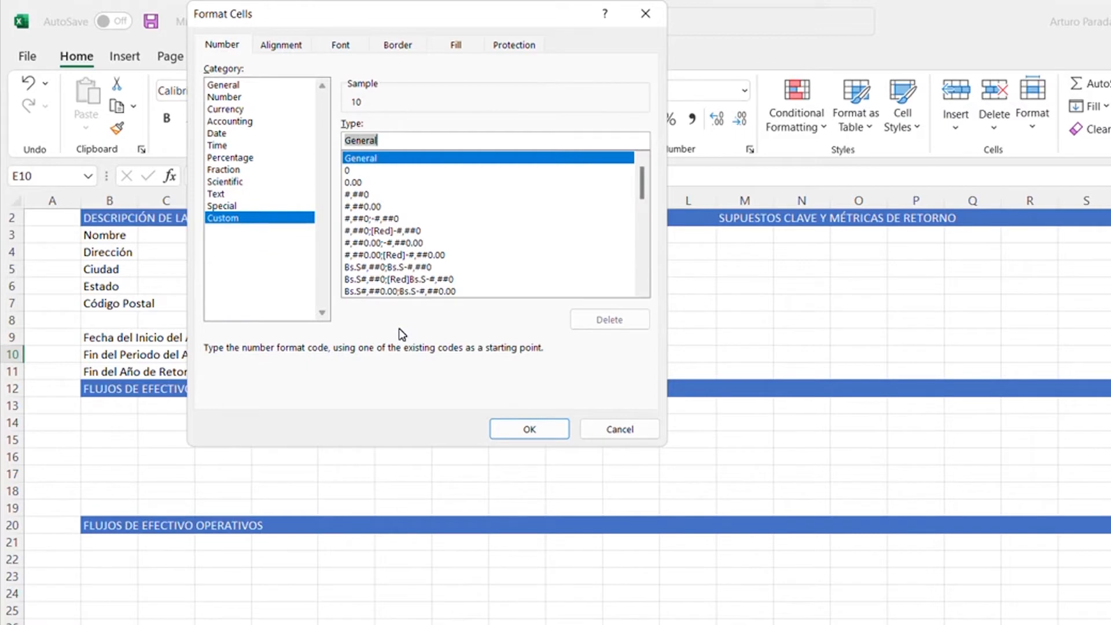
{"action": "type", "text": "\"Año"}
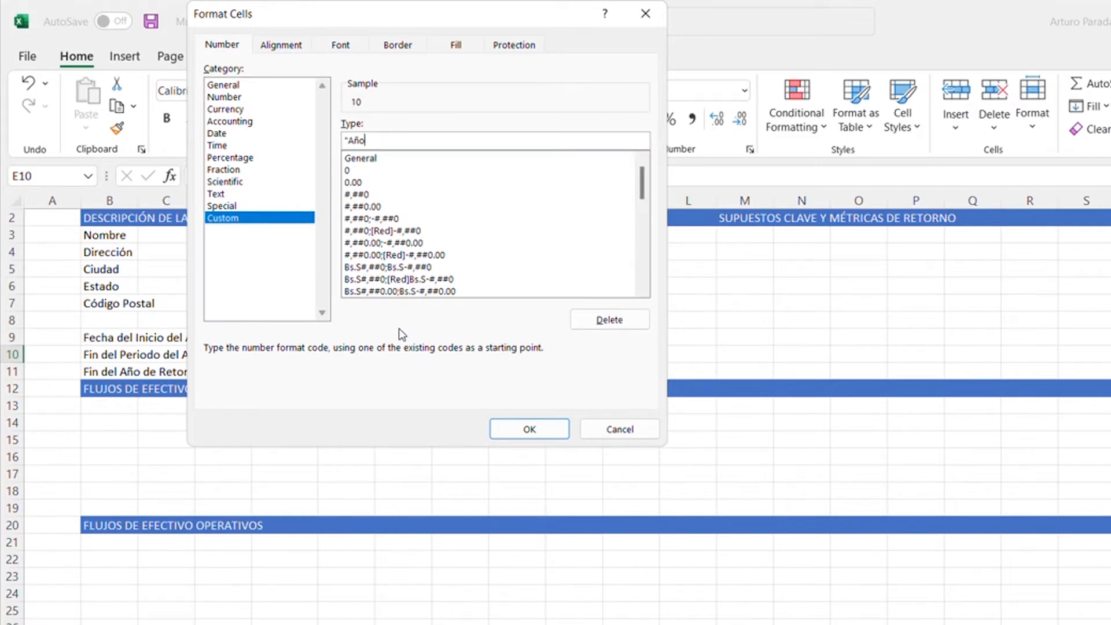
{"action": "type", "text": "\" 0"}
{"action": "key", "text": "Return"}
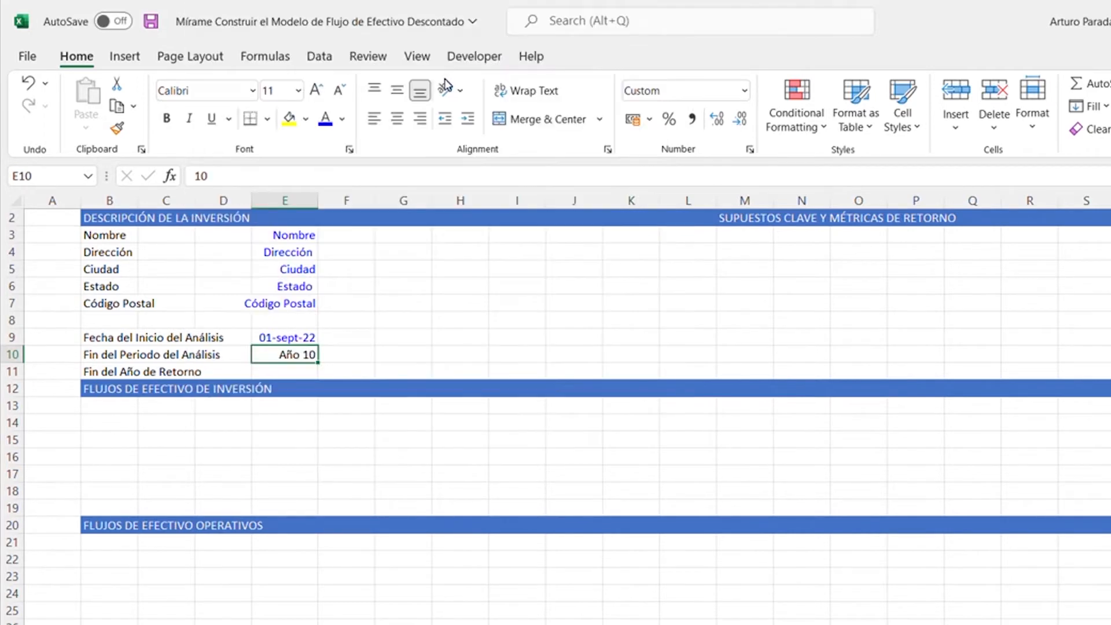
- Enter 11 in cell E11 as the value for "Fin del Año de Retorno"
{"action": "key", "text": "Down"}
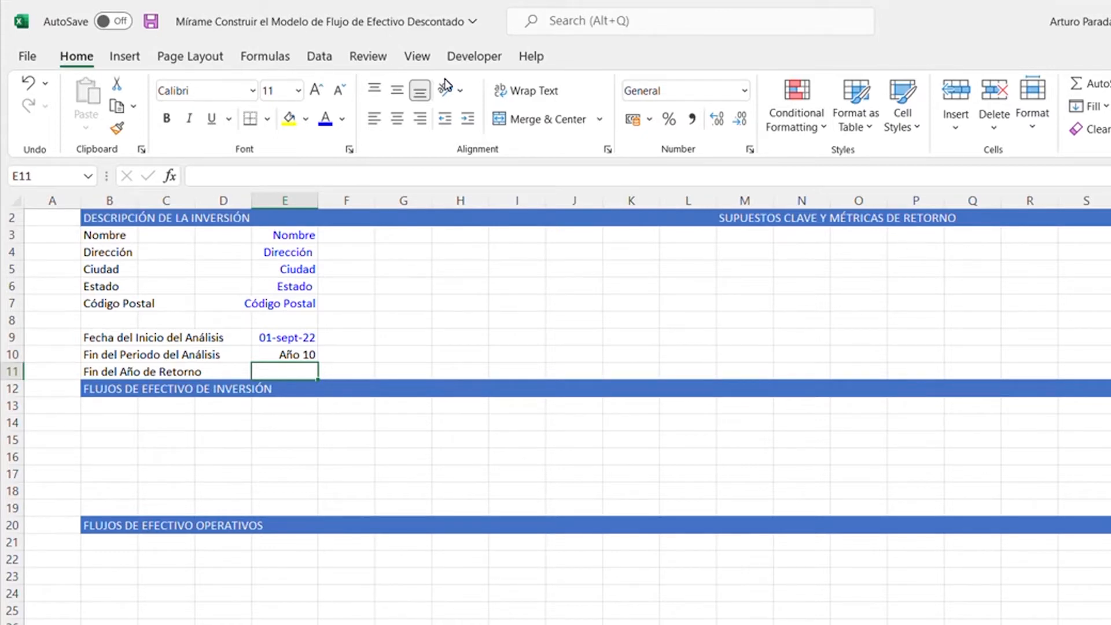
{"action": "type", "text": "11"}
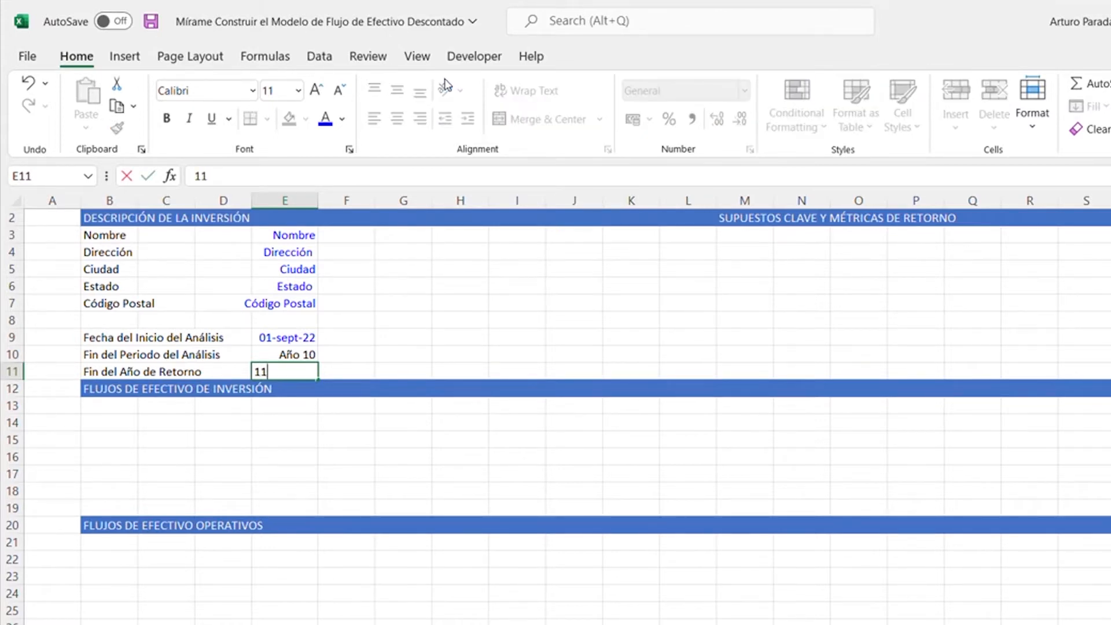
{"action": "key", "text": "ctrl+Return"}
- Copy the formatting of cell E10 onto cell E11 with Format Painter
{"action": "key", "text": "Up"}
{"action": "key", "text": "Down"}
{"action": "key", "text": "Up"}
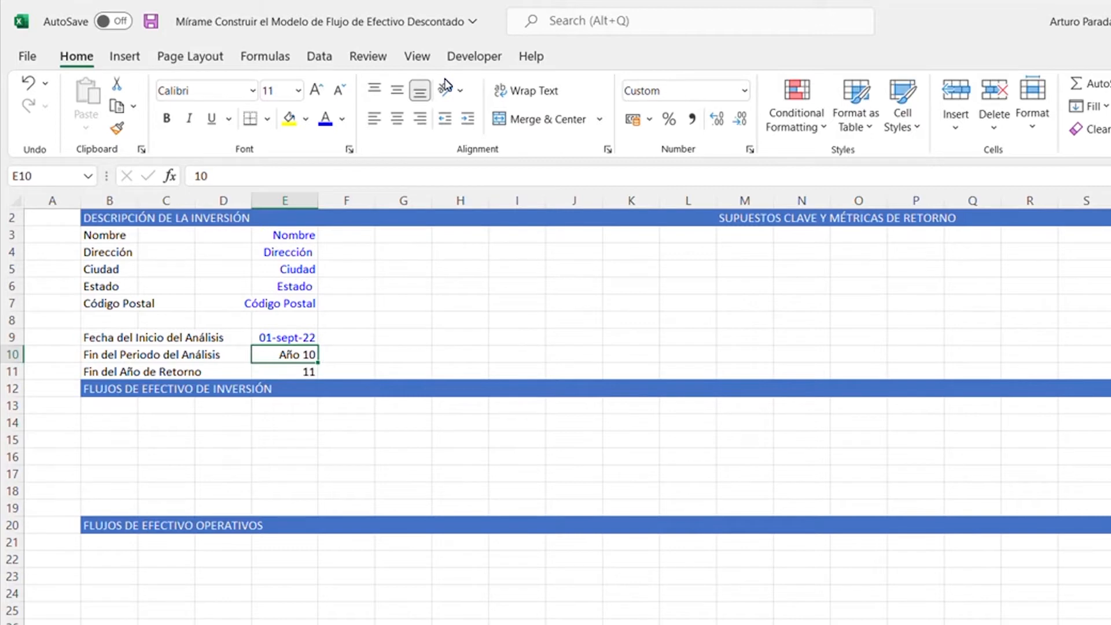
{"action": "key", "text": "alt"}
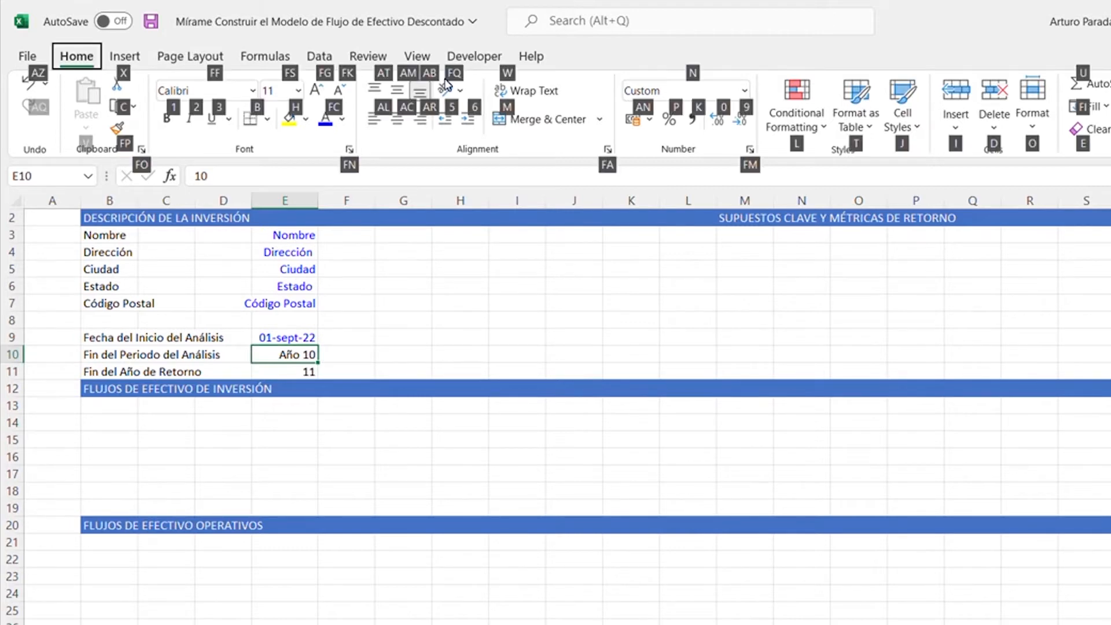
{"action": "key", "text": "f"}
{"action": "key", "text": "p"}
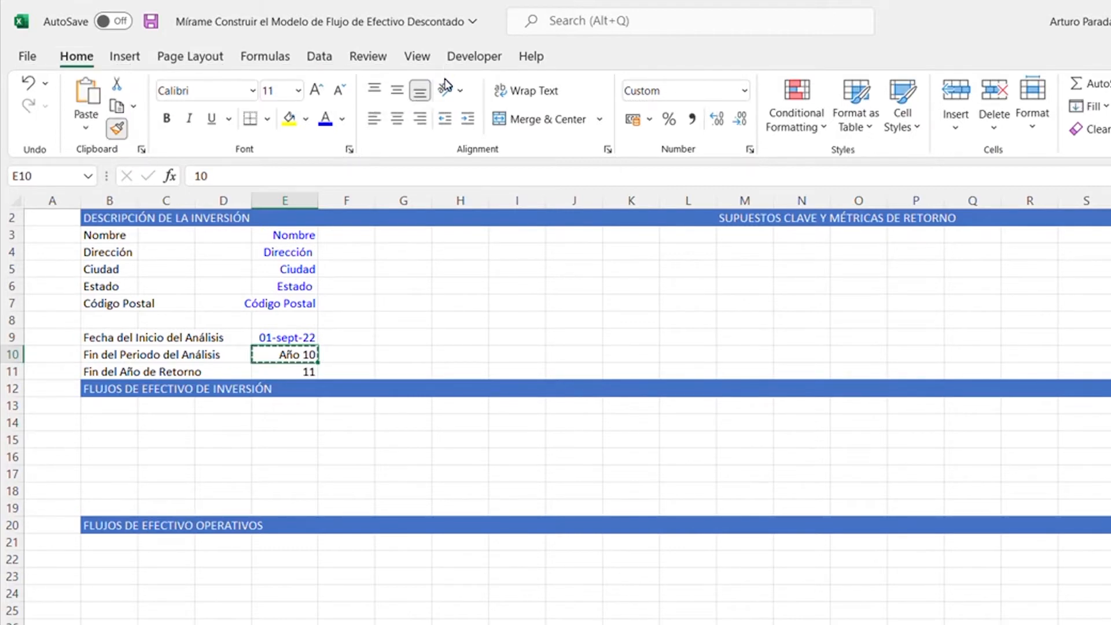
{"action": "key", "text": "Down"}
{"action": "key", "text": "Return"}
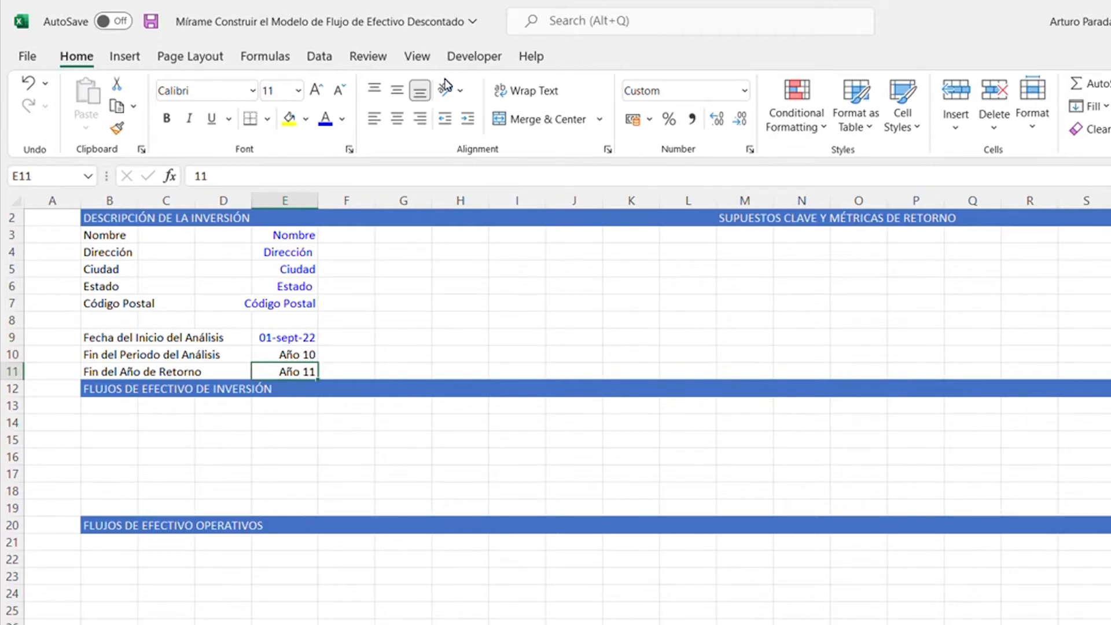
- Enter the placeholder text "INSERTAR IMAGEN/MAPA" in cell F3
{"action": "key", "text": "Up"}
{"action": "key", "text": "Up"}
{"action": "key", "text": "Up"}
{"action": "key", "text": "Up"}
{"action": "key", "text": "Right"}
{"action": "key", "text": "Up"}
{"action": "key", "text": "Up"}
{"action": "key", "text": "Up"}
{"action": "key", "text": "Up"}
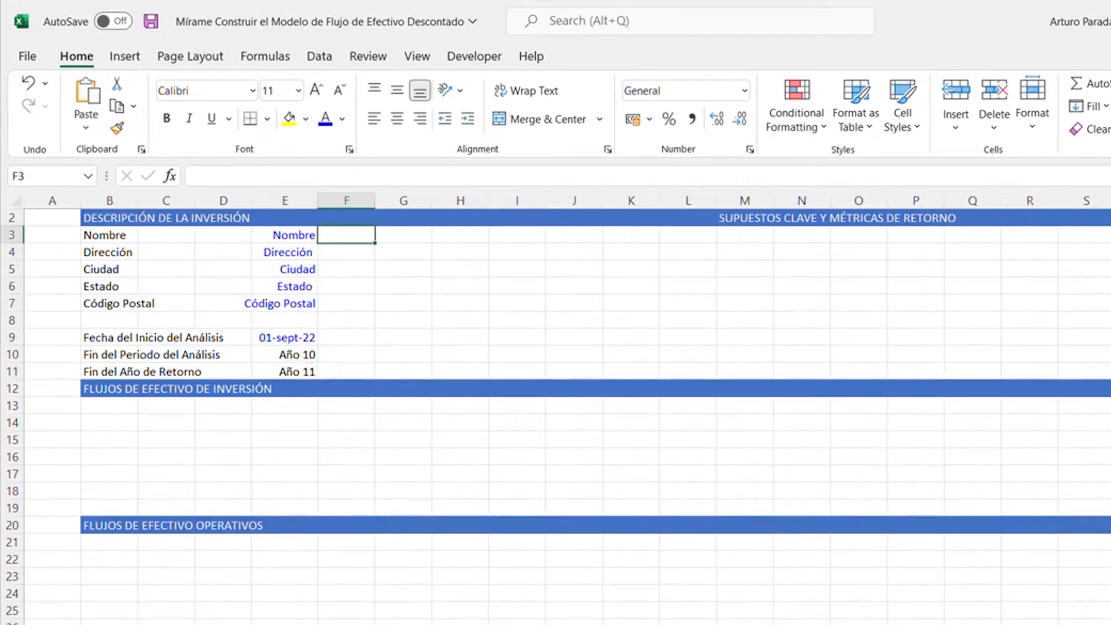
{"action": "type", "text": "INSERTAR"}
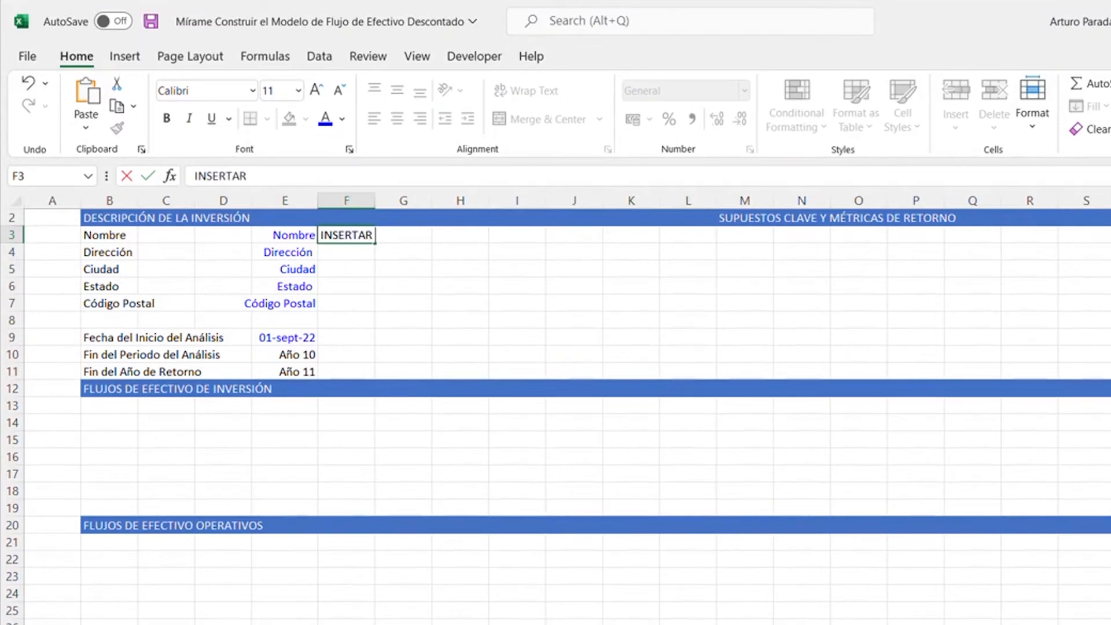
{"action": "type", "text": " IMAGEN/MAPA"}
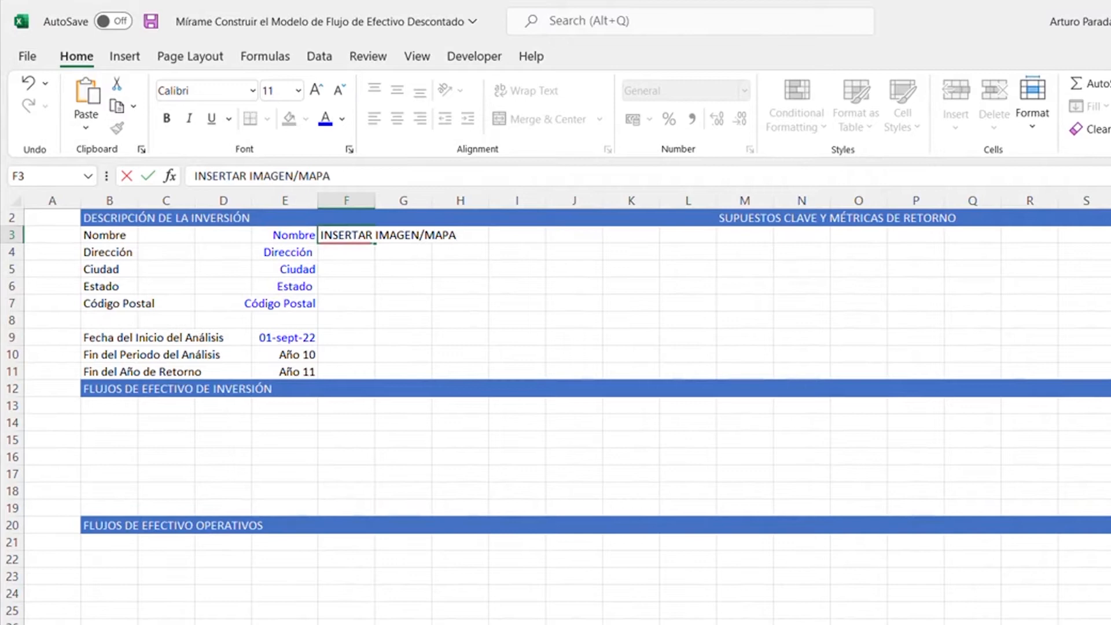
- Merge the range F3:I11 into a single cell holding the image/map placeholder
{"action": "key", "text": "shift+Right"}
{"action": "key", "text": "shift+Right"}
{"action": "key", "text": "shift+Right"}
{"action": "key", "text": "shift+Down"}
{"action": "key", "text": "shift+Down"}
{"action": "key", "text": "shift+Down"}
{"action": "key", "text": "shift+Down"}
{"action": "key", "text": "shift+Down"}
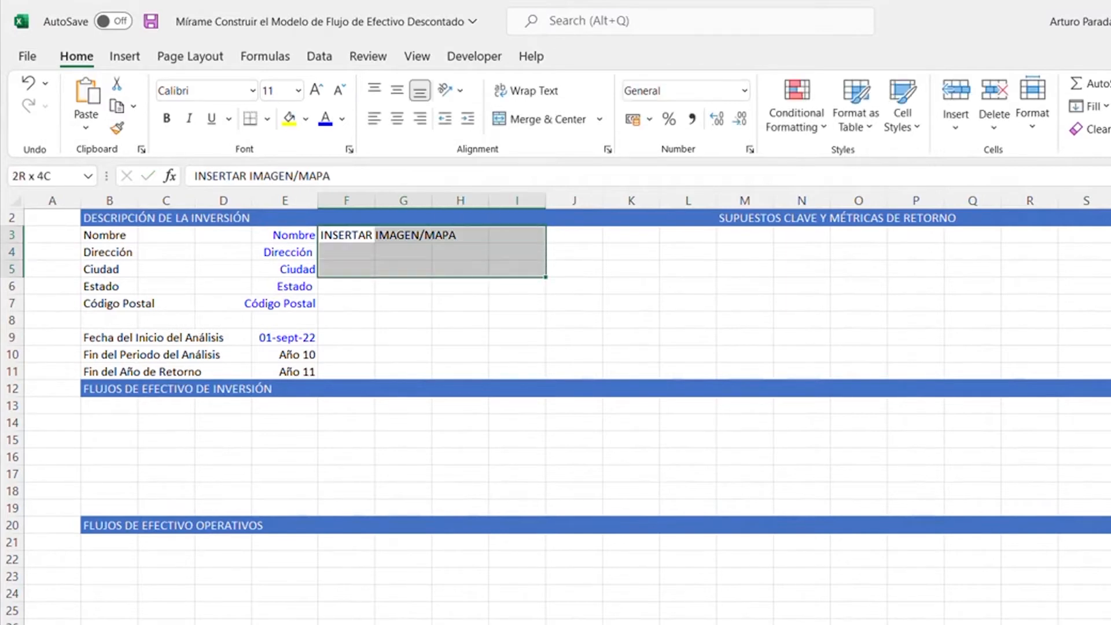
{"action": "key", "text": "shift+Down"}
{"action": "key", "text": "shift+Down"}
{"action": "key", "text": "shift+Down"}
{"action": "key", "text": "alt"}
{"action": "key", "text": "h"}
{"action": "key", "text": "m"}
{"action": "key", "text": "m"}
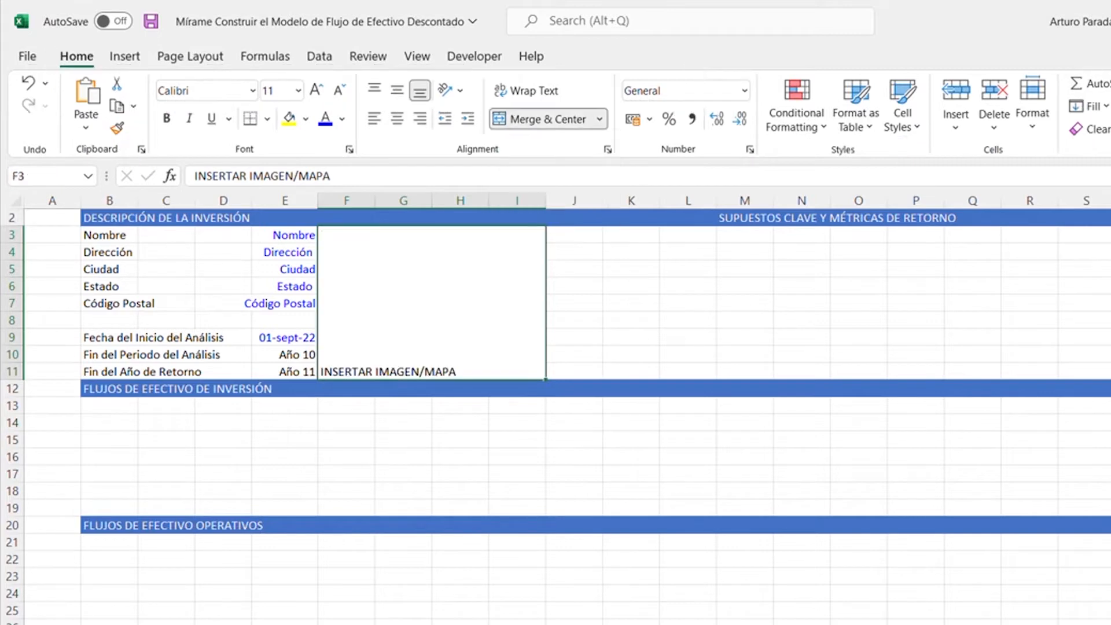
- Center the "INSERTAR IMAGEN/MAPA" placeholder text horizontally and vertically within its merged cell
{"action": "key", "text": "alt"}
{"action": "key", "text": "h"}
{"action": "key", "text": "a"}
{"action": "key", "text": "c"}
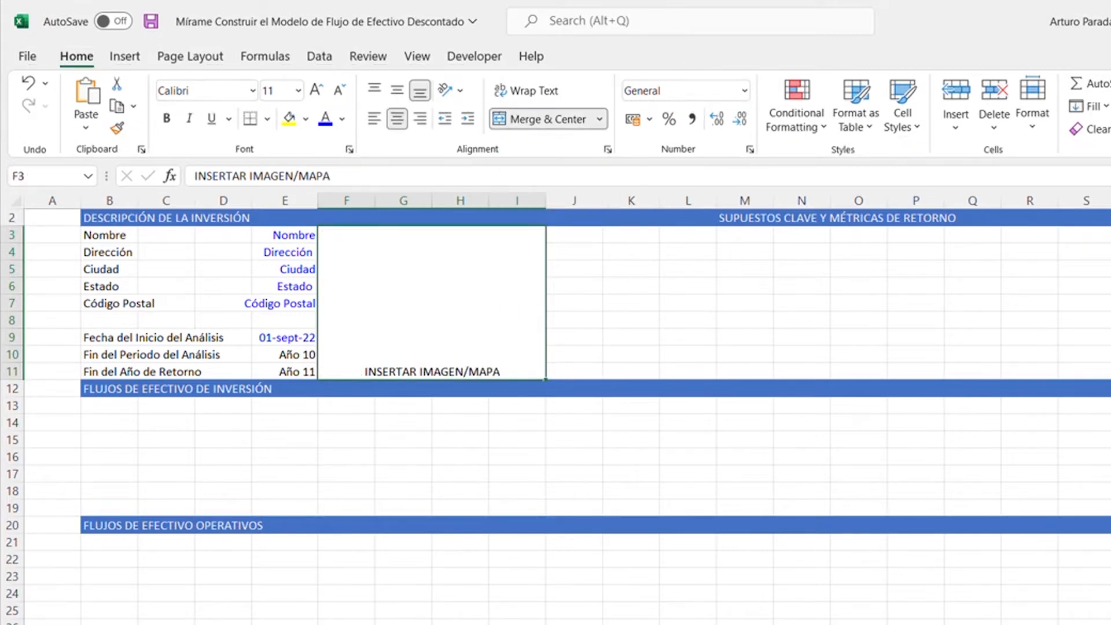
{"action": "key", "text": "alt"}
{"action": "key", "text": "h"}
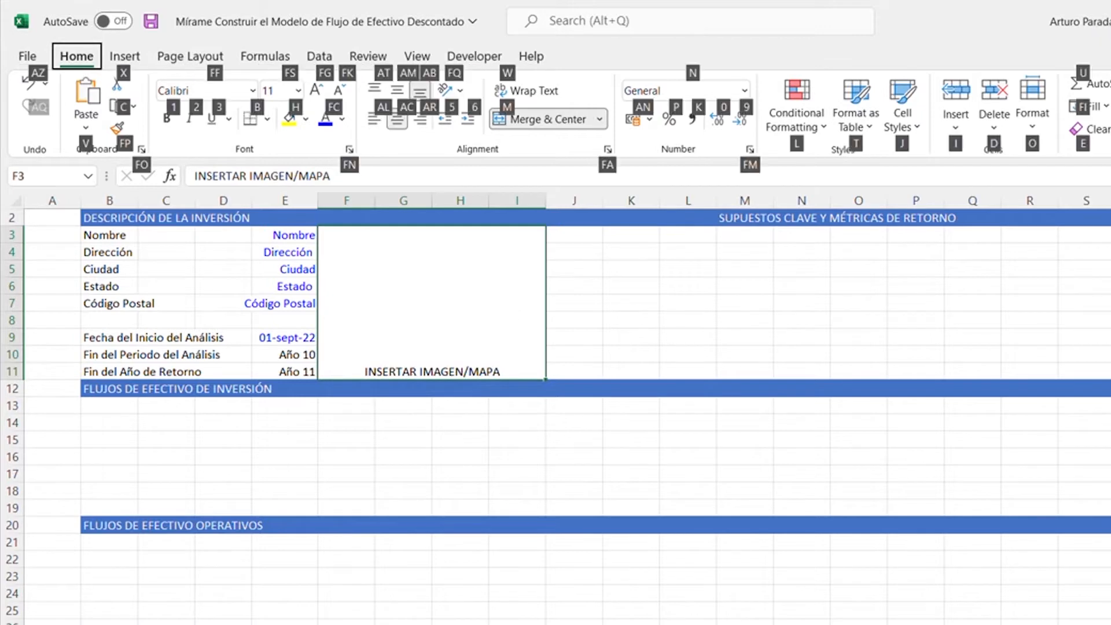
{"action": "key", "text": "a"}
{"action": "key", "text": "m"}
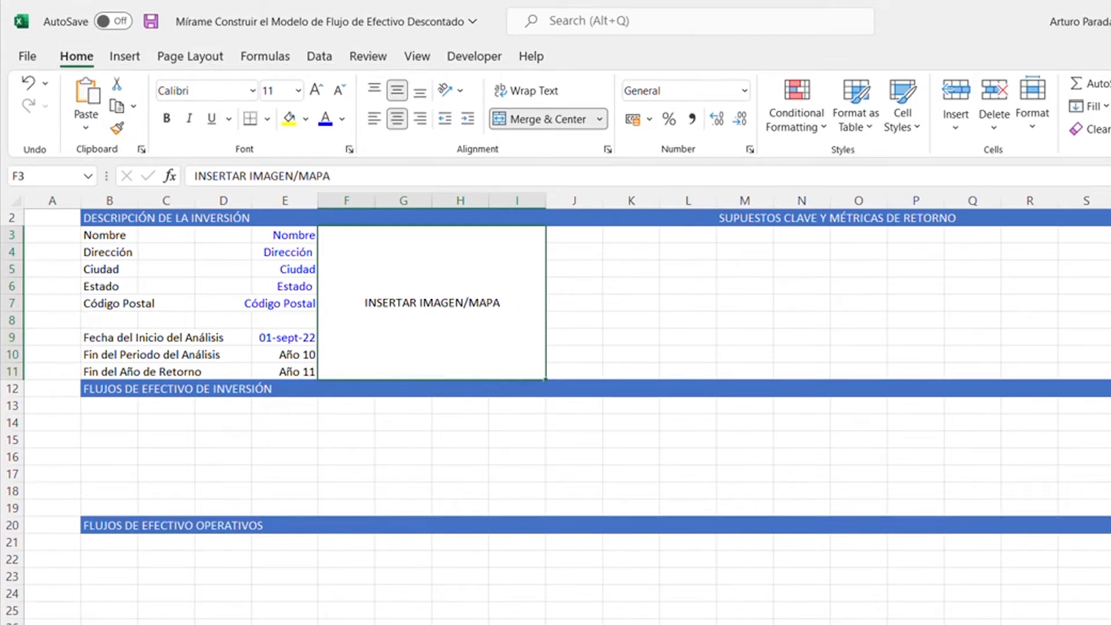
- Apply a blue dotted outline border around the merged image/map placeholder cell
{"action": "scroll", "coordinate": [579, 289], "scroll_direction": "up", "scroll_amount": 1}
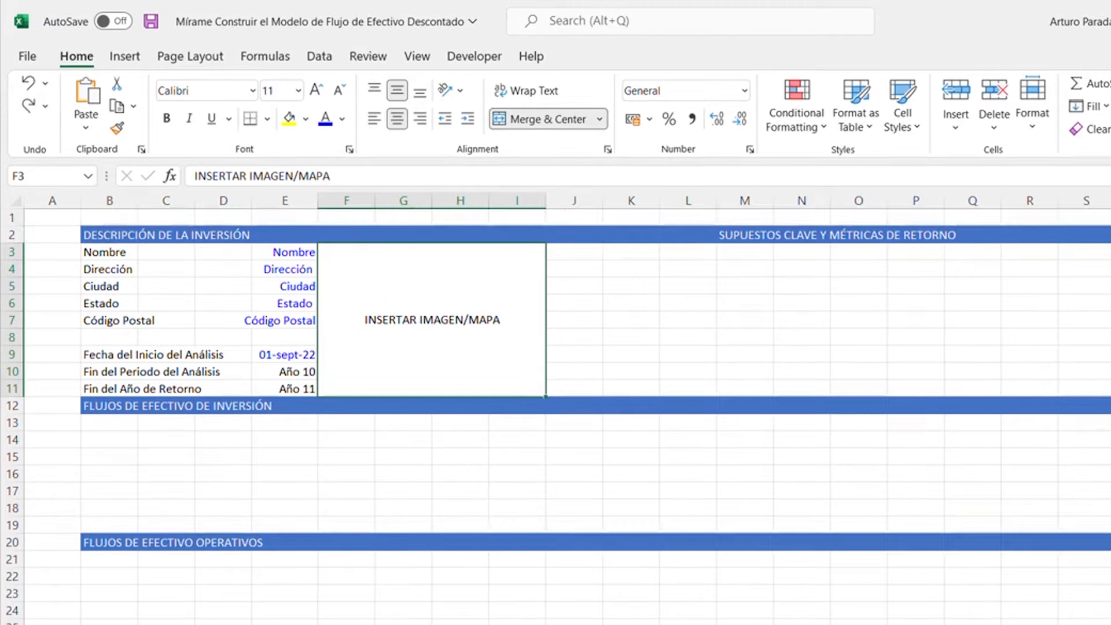
{"action": "key", "text": "ctrl+1"}
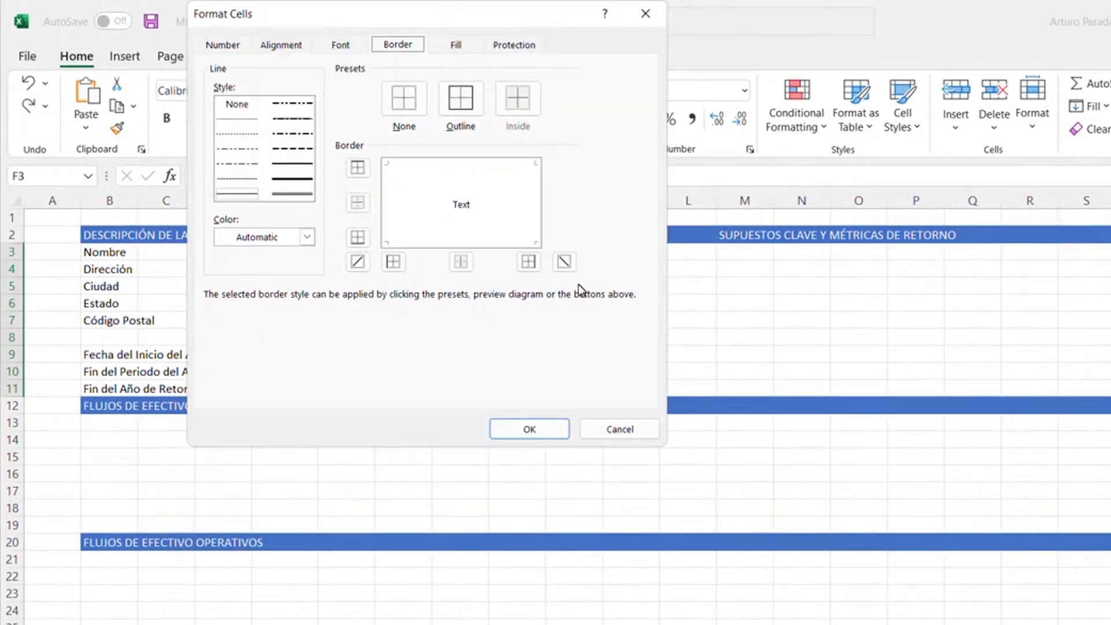
{"action": "left_click", "coordinate": [237, 133]}
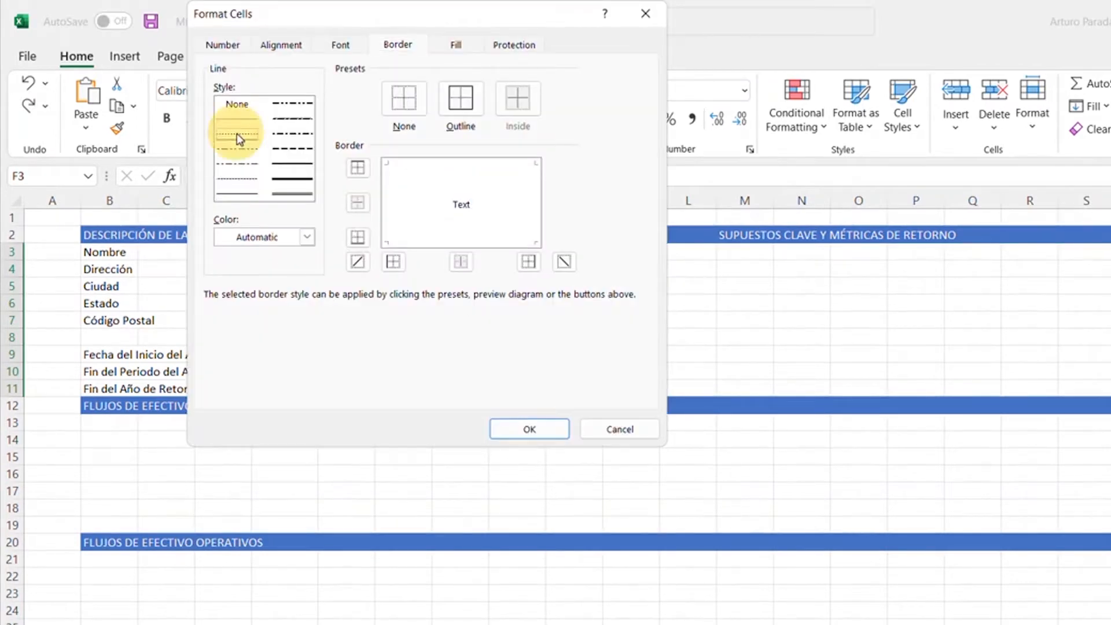
{"action": "left_click", "coordinate": [307, 237]}
{"action": "left_click", "coordinate": [223, 479]}
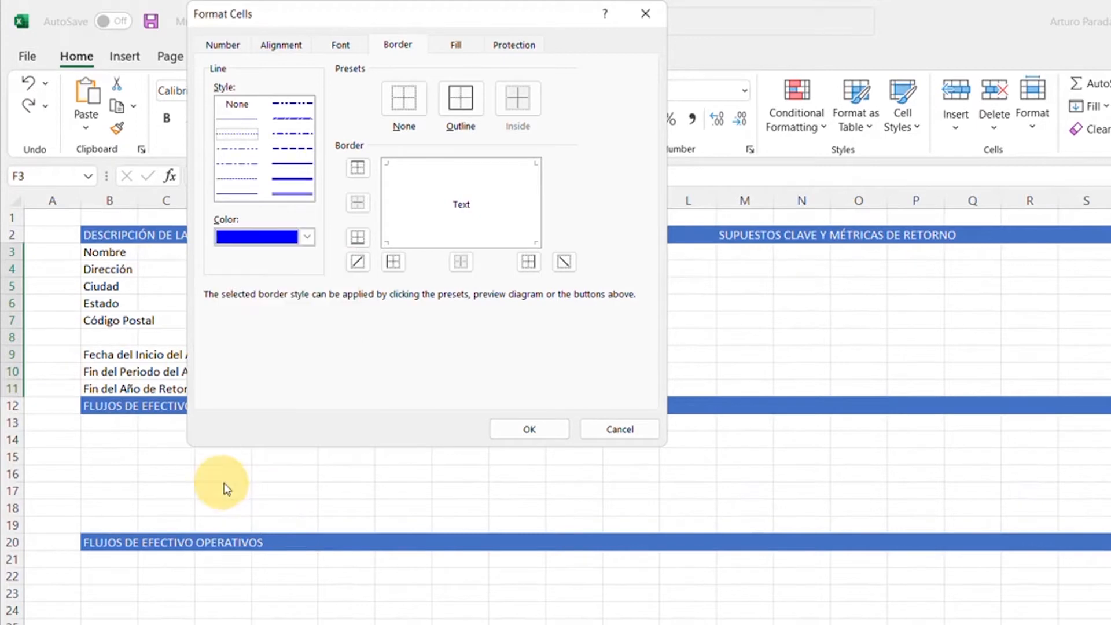
{"action": "left_click", "coordinate": [460, 110]}
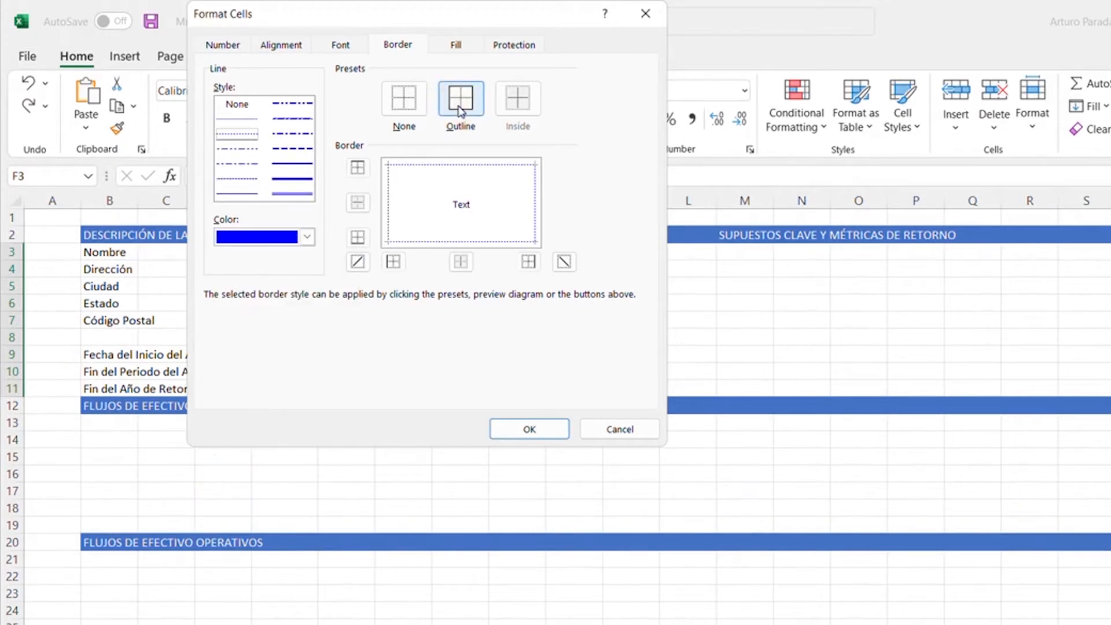
{"action": "left_click", "coordinate": [530, 429]}
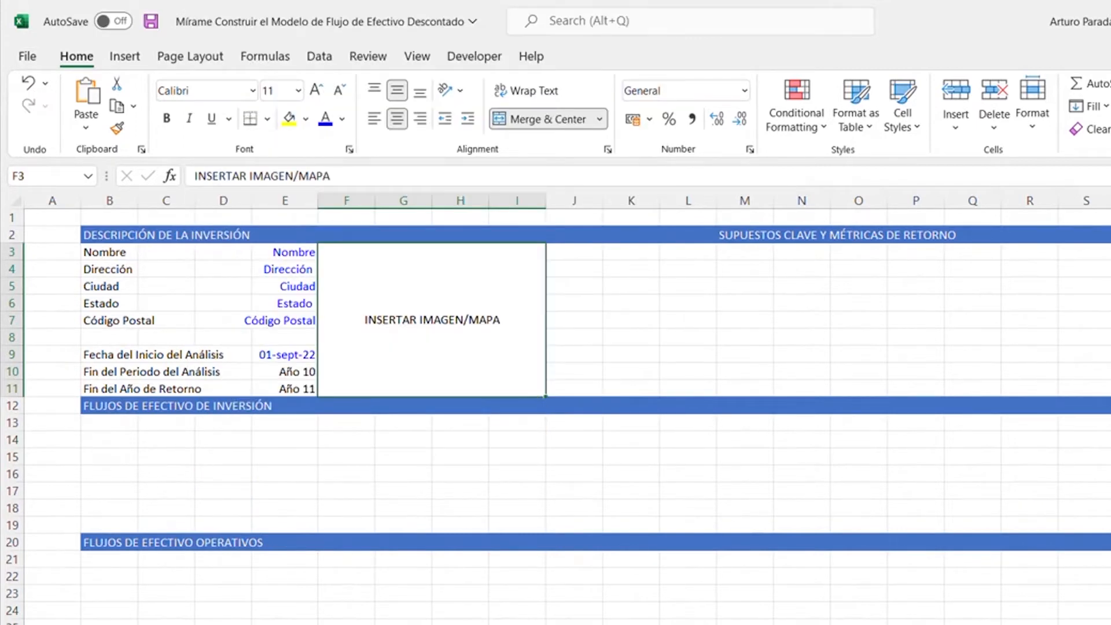
{"action": "left_click", "coordinate": [574, 251]}
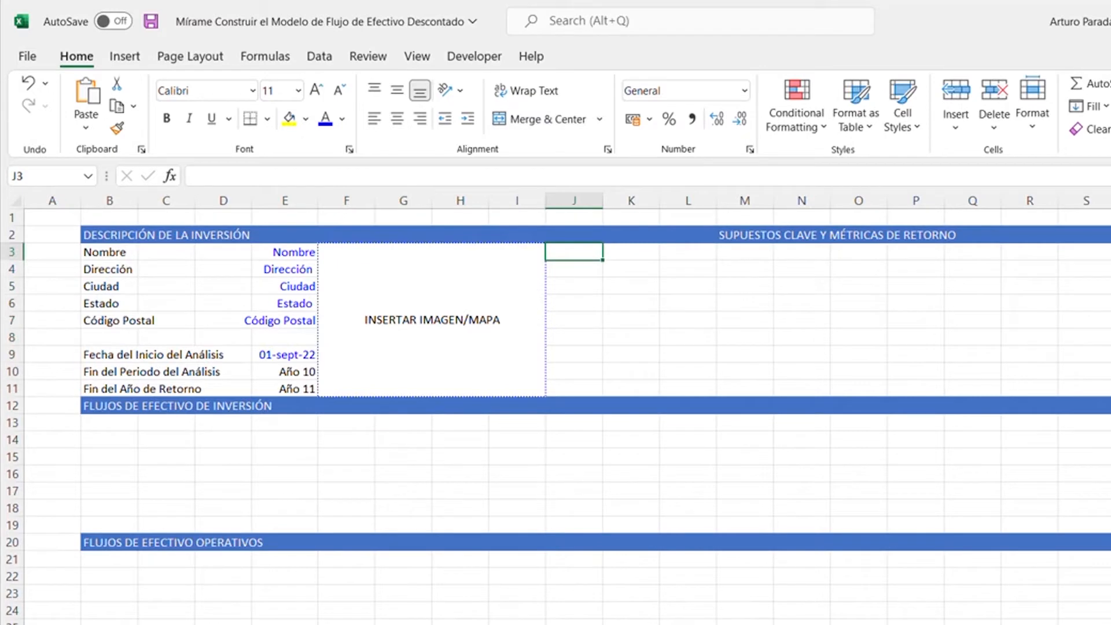
- Hide the worksheet gridlines and narrow column A to a slim margin
{"action": "left_click", "coordinate": [632, 252]}
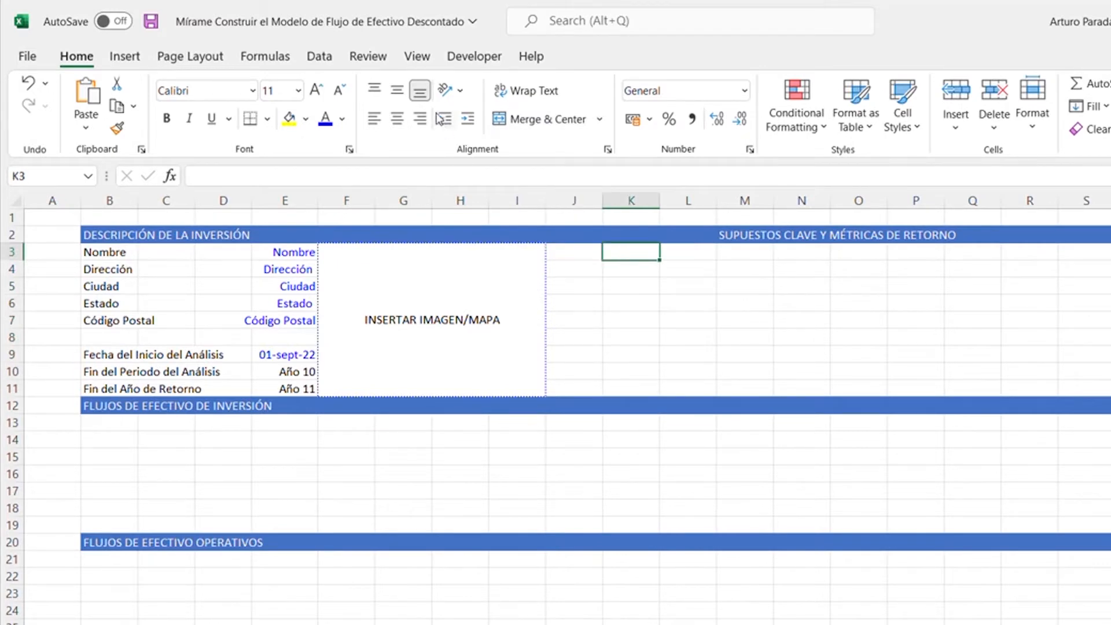
{"action": "left_click", "coordinate": [421, 58]}
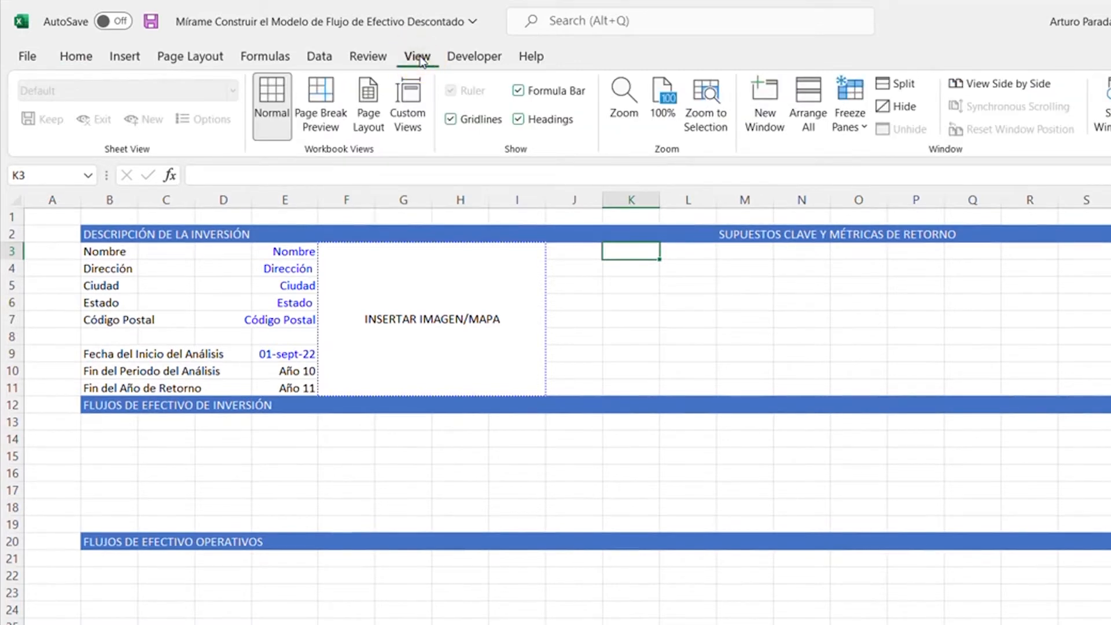
{"action": "left_click", "coordinate": [451, 119]}
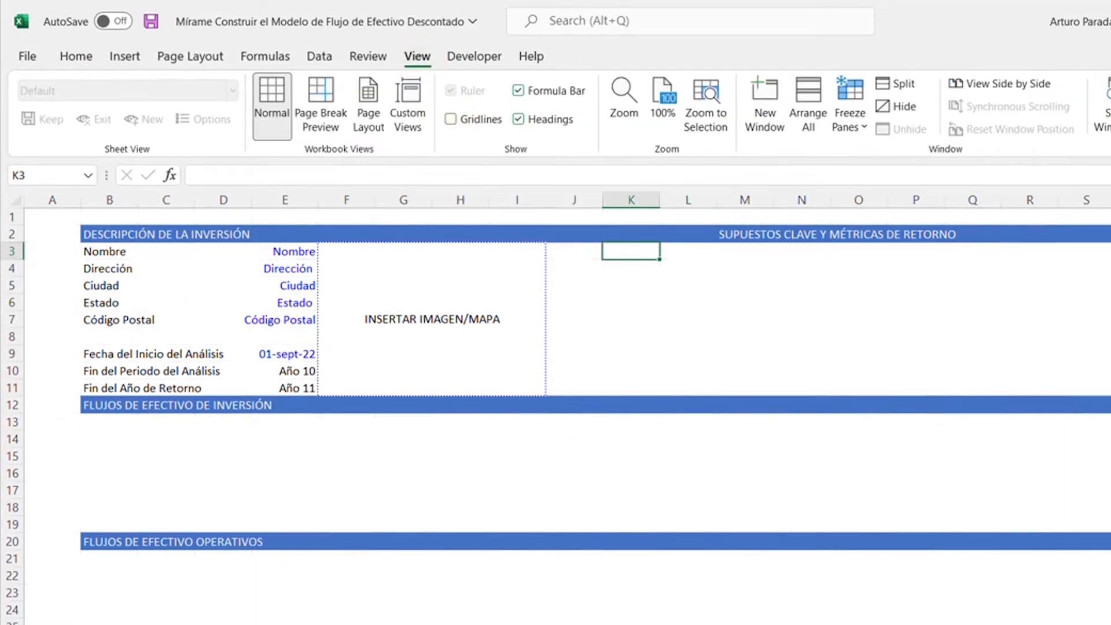
{"action": "left_click_drag", "start_coordinate": [80, 200], "coordinate": [11, 217]}
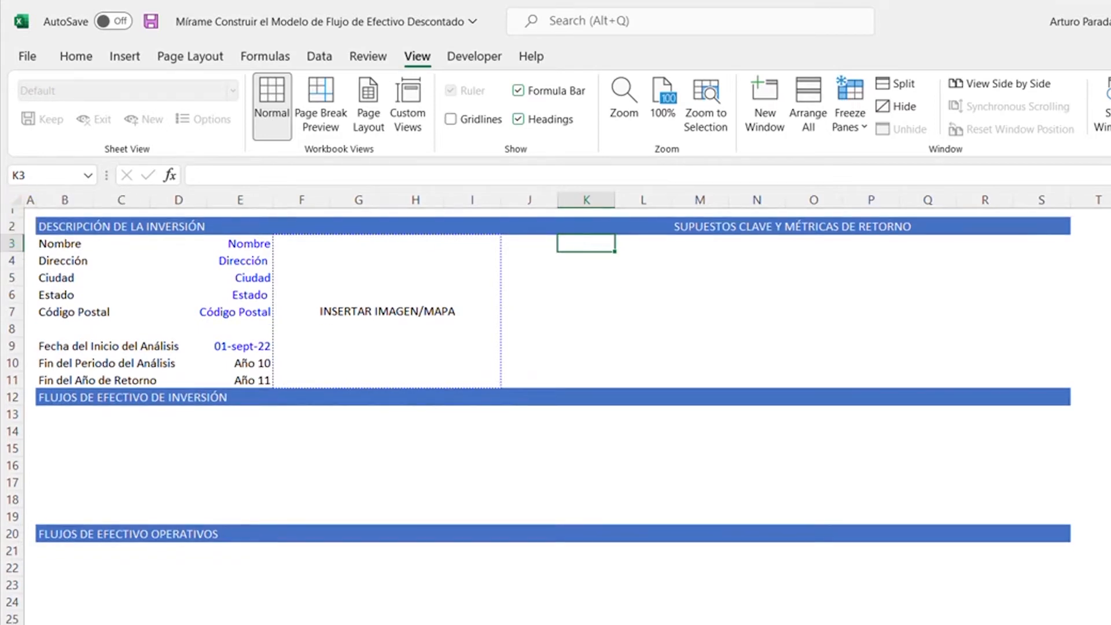
- Insert a blank row above the "FLUJOS DE EFECTIVO DE INVERSIÓN" heading in row 12
{"action": "key", "text": "Down"}
{"action": "key", "text": "Down"}
{"action": "key", "text": "Down"}
{"action": "key", "text": "Down"}
{"action": "key", "text": "Down"}
{"action": "key", "text": "Down"}
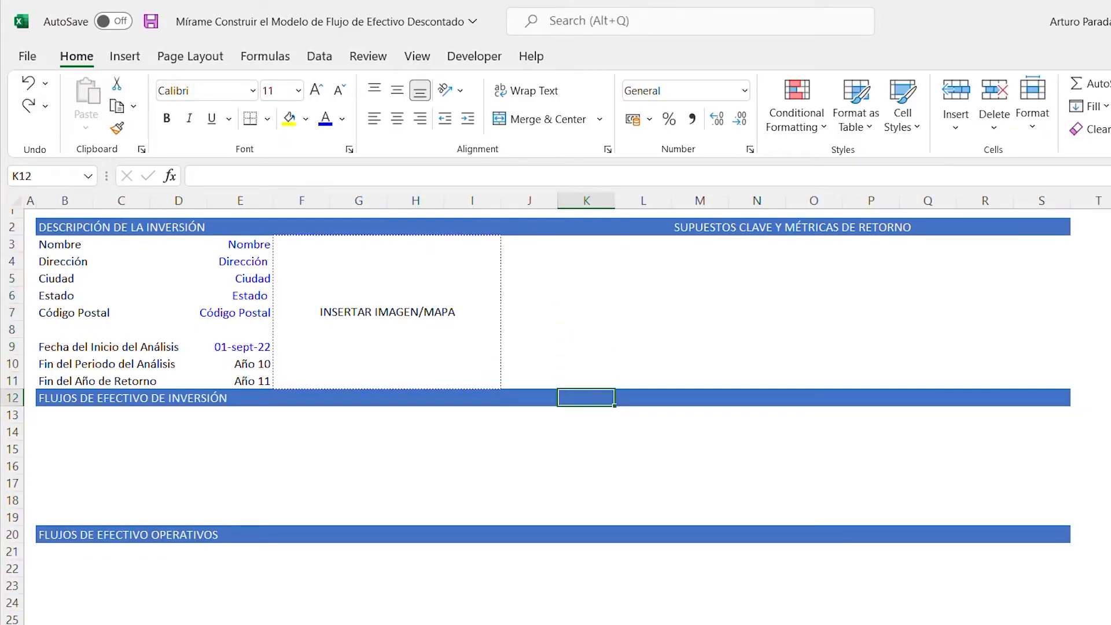
{"action": "key", "text": "Left"}
{"action": "key", "text": "Left"}
{"action": "key", "text": "Left"}
{"action": "key", "text": "Left"}
{"action": "key", "text": "Left"}
{"action": "key", "text": "Left"}
{"action": "key", "text": "Left"}
{"action": "key", "text": "Left"}
{"action": "key", "text": "Left"}
{"action": "key", "text": "Left"}
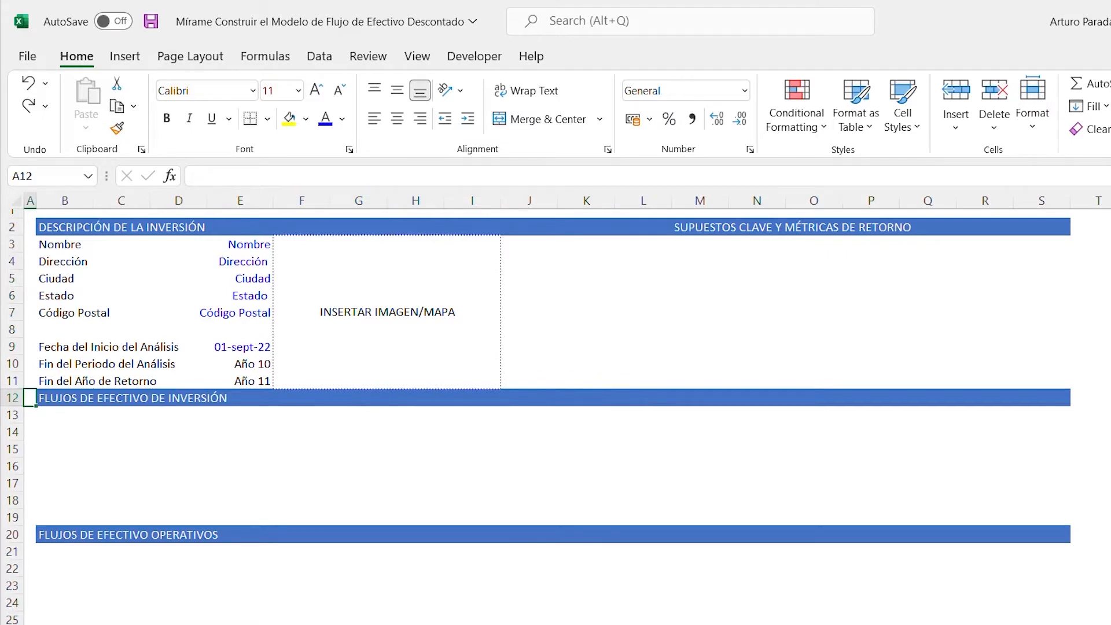
{"action": "key", "text": "shift+space"}
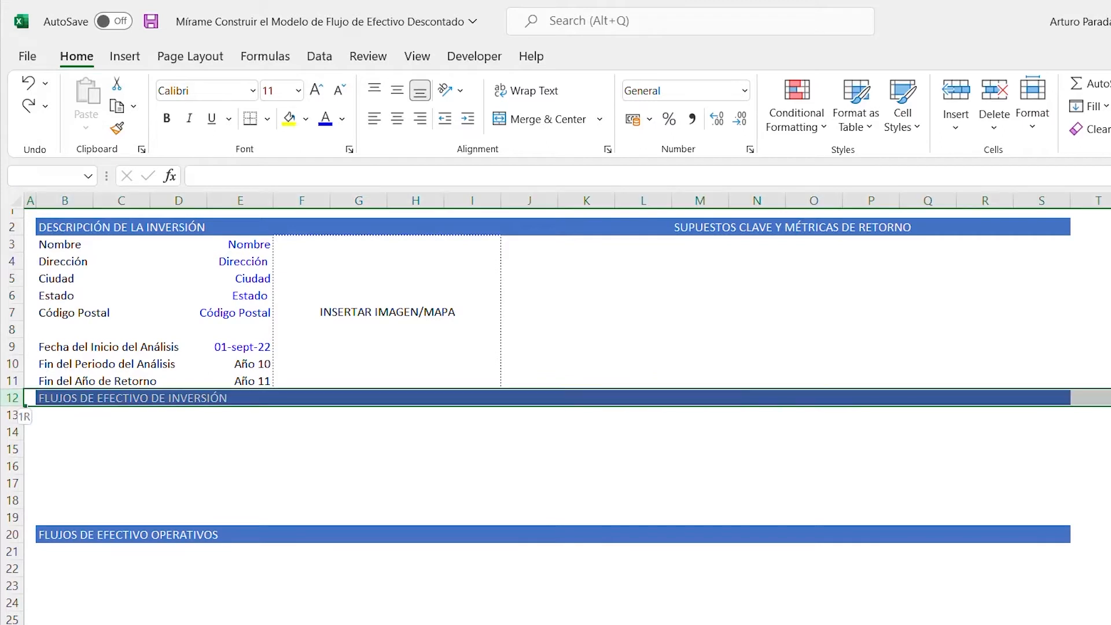
{"action": "key", "text": "ctrl+shift+plus"}
- Enter the label "Año del Análisis" in cell F12 and align it to the right
{"action": "key", "text": "Right"}
{"action": "key", "text": "Right"}
{"action": "key", "text": "Right"}
{"action": "key", "text": "Right"}
{"action": "key", "text": "Right"}
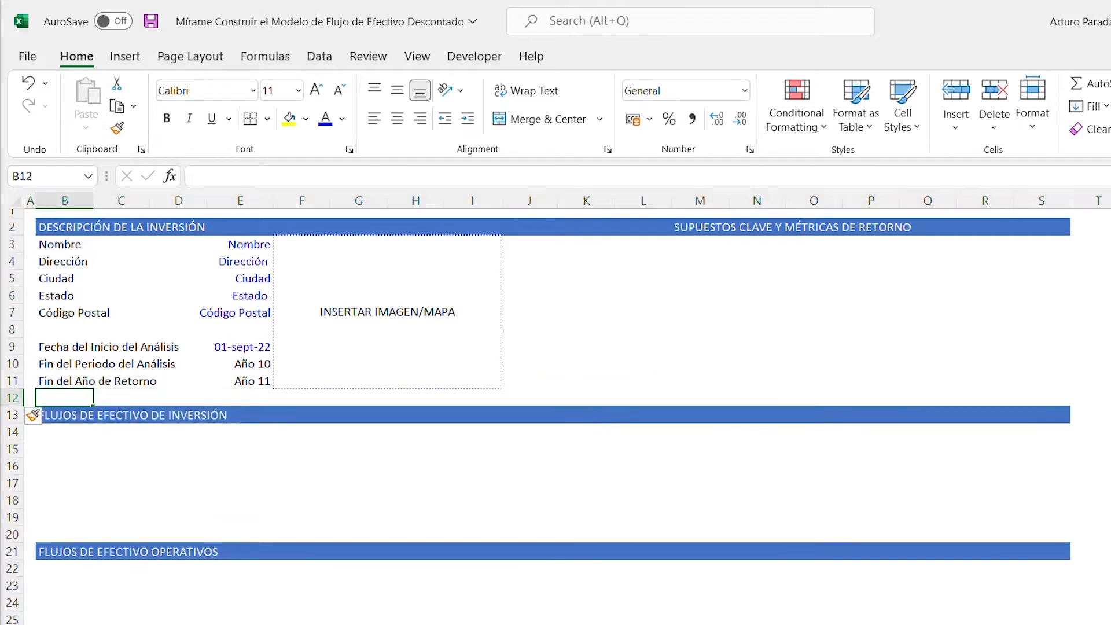
{"action": "type", "text": "A"}
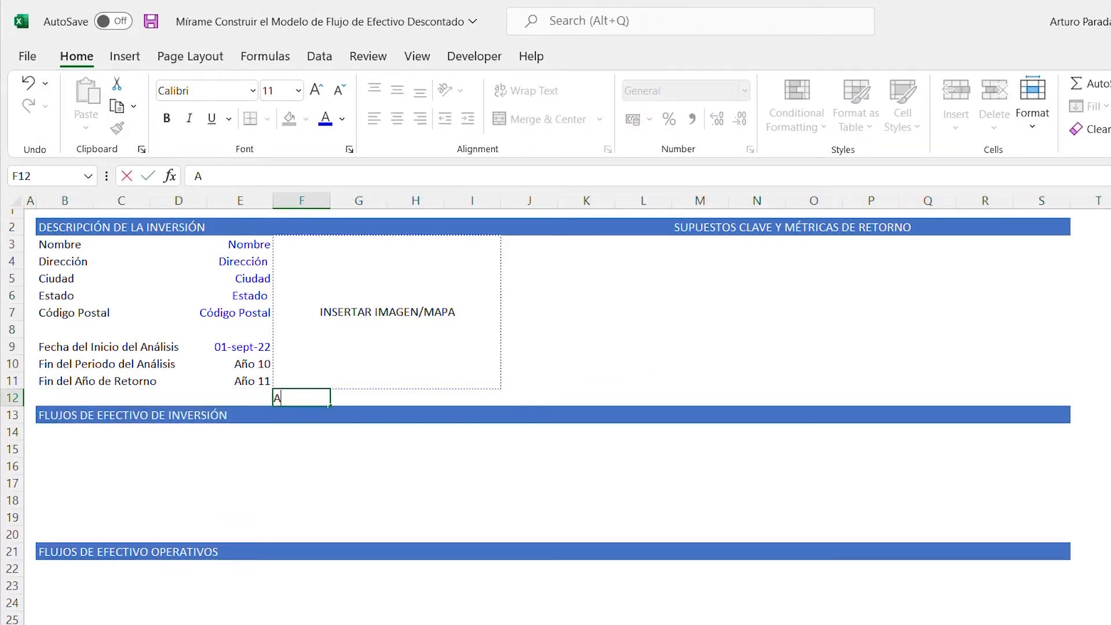
{"action": "type", "text": "ño del Análisis"}
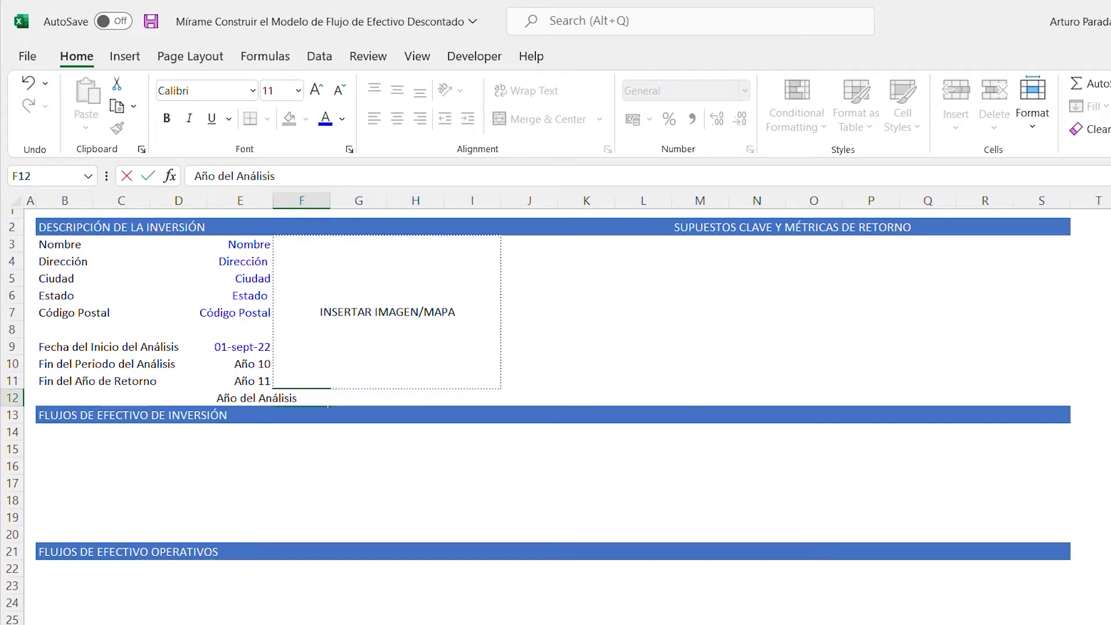
{"action": "key", "text": "ctrl+Return"}
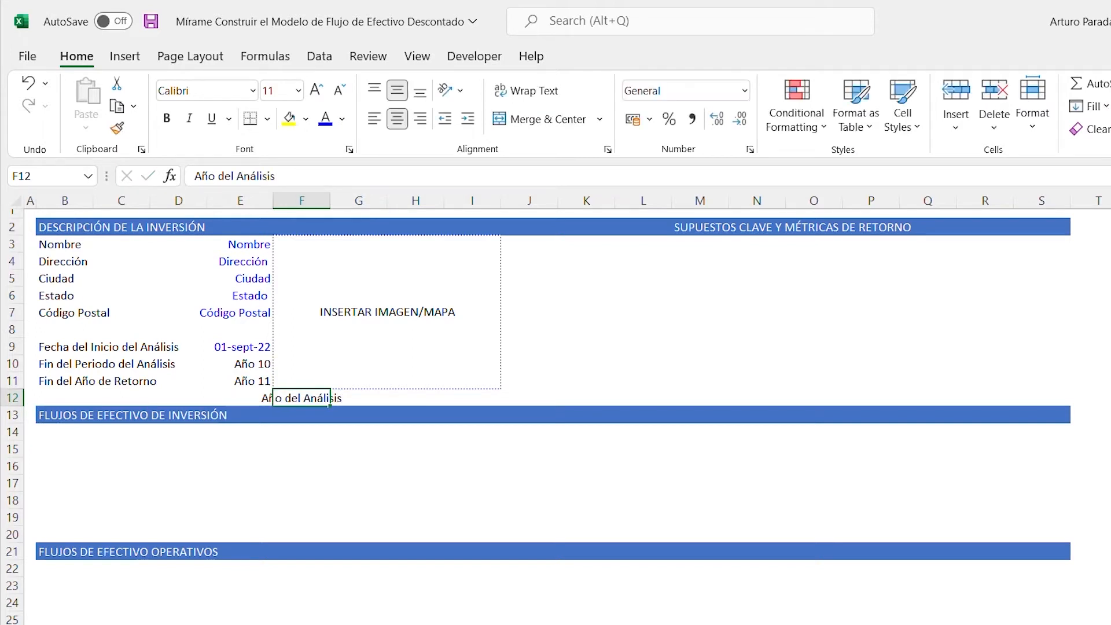
{"action": "key", "text": "alt+h"}
{"action": "key", "text": "a"}
{"action": "key", "text": "r"}
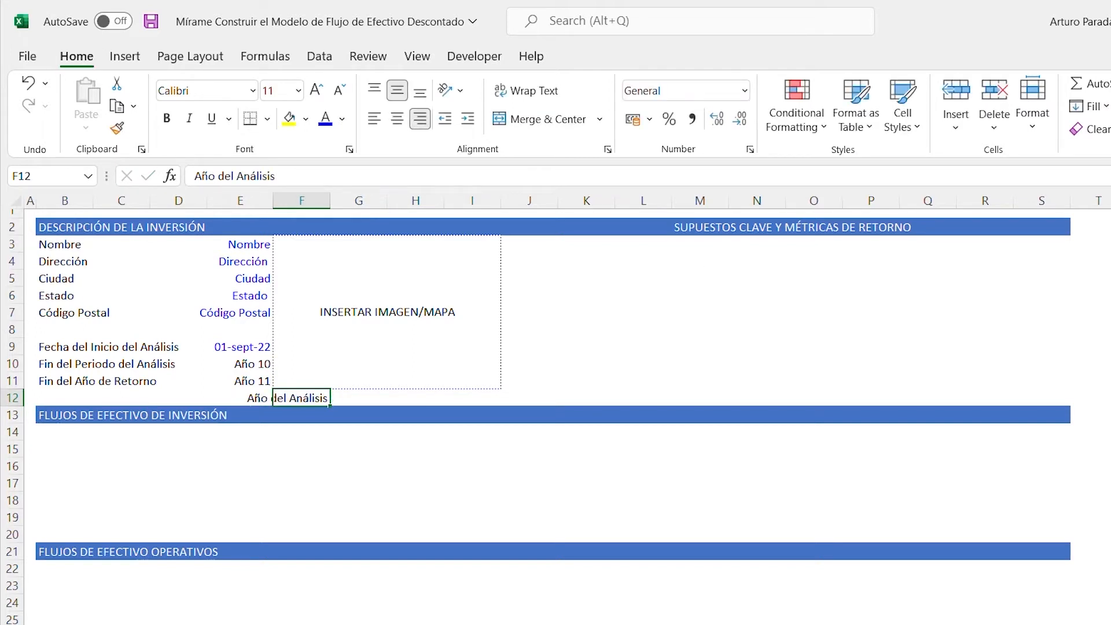
- Enter 0 in cell G12 as the first analysis year
{"action": "key", "text": "Right"}
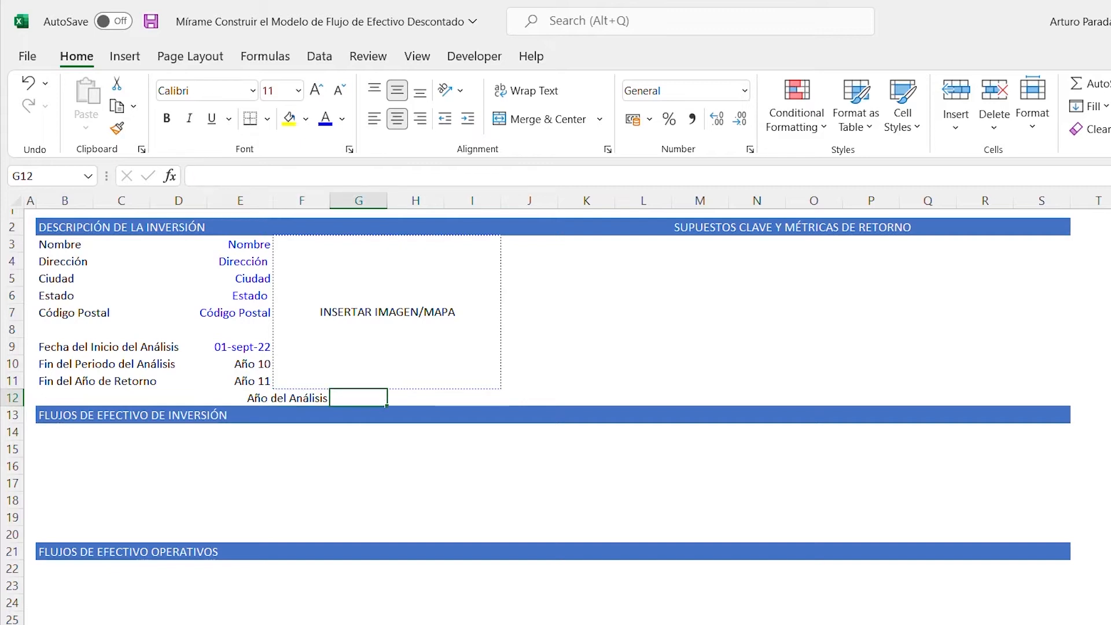
{"action": "type", "text": "0"}
{"action": "key", "text": "ctrl+Return"}
- Apply the custom number format "Año" 0 to cell G12
{"action": "key", "text": "ctrl+1"}
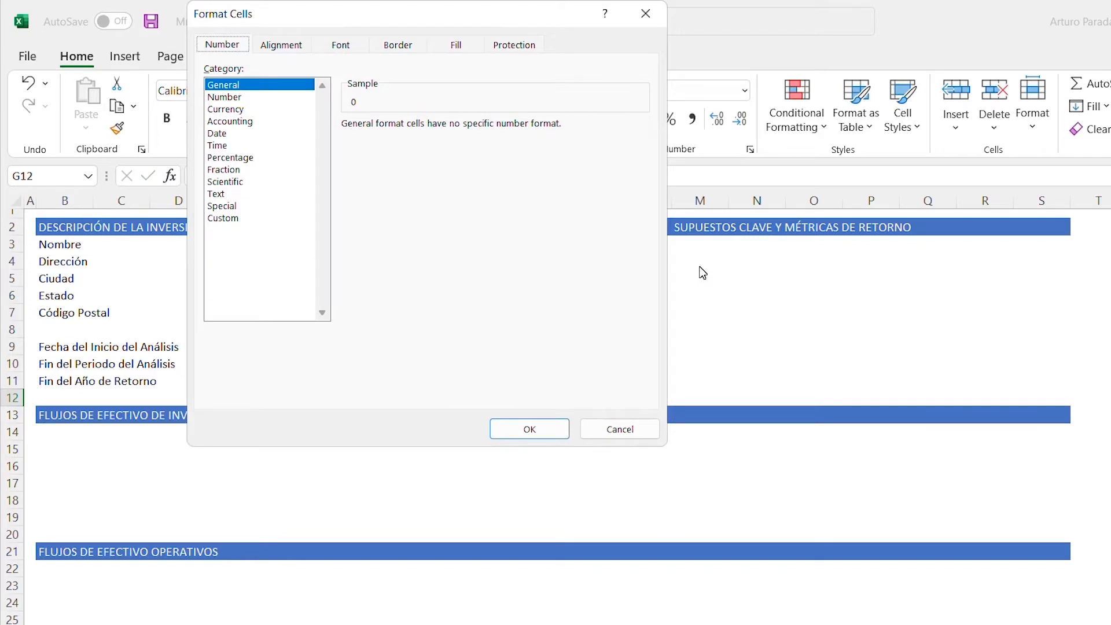
{"action": "key", "text": "Down"}
{"action": "key", "text": "Down"}
{"action": "key", "text": "Down"}
{"action": "key", "text": "Down"}
{"action": "key", "text": "Down"}
{"action": "key", "text": "Down"}
{"action": "key", "text": "Down"}
{"action": "key", "text": "Down"}
{"action": "key", "text": "Down"}
{"action": "key", "text": "Down"}
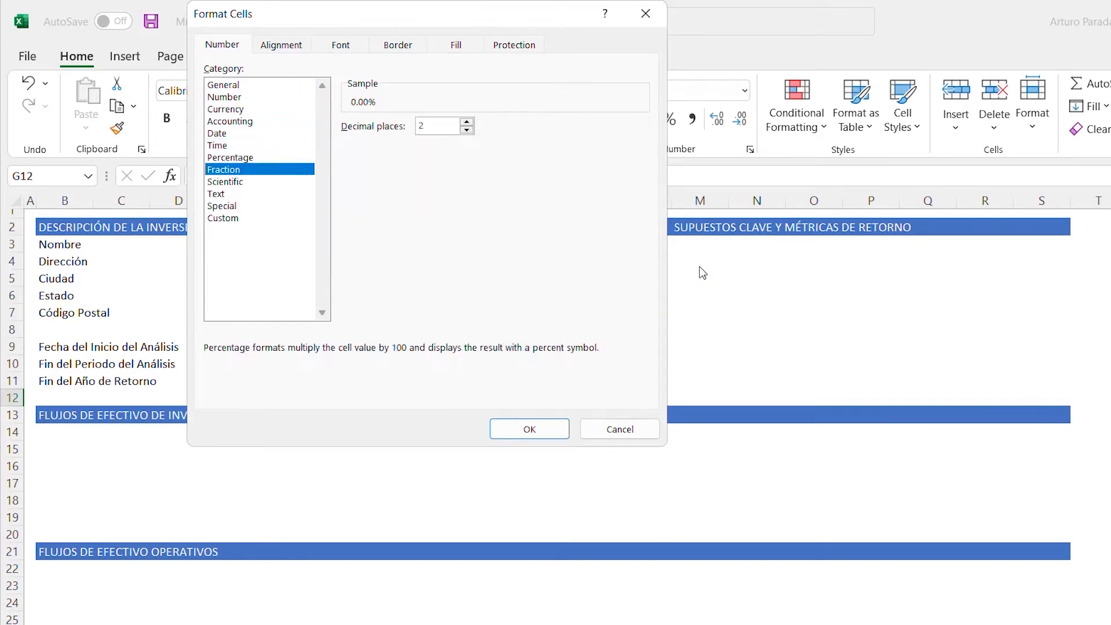
{"action": "key", "text": "Down"}
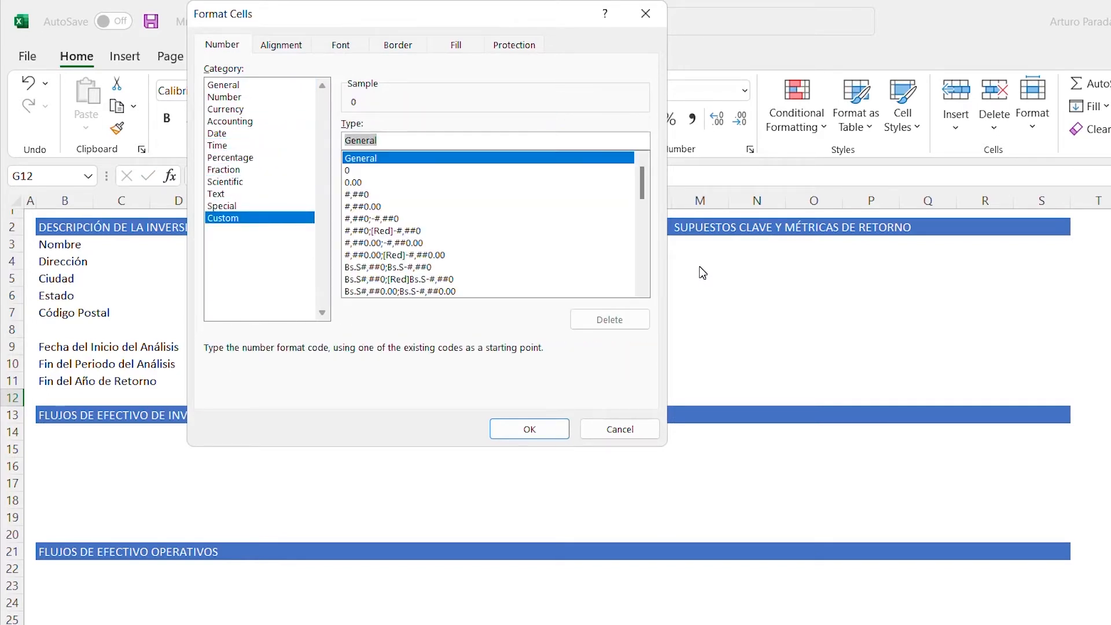
{"action": "key", "text": "Tab"}
{"action": "type", "text": "\"AL"}
{"action": "key", "text": "BackSpace"}
{"action": "type", "text": "ño\" "}
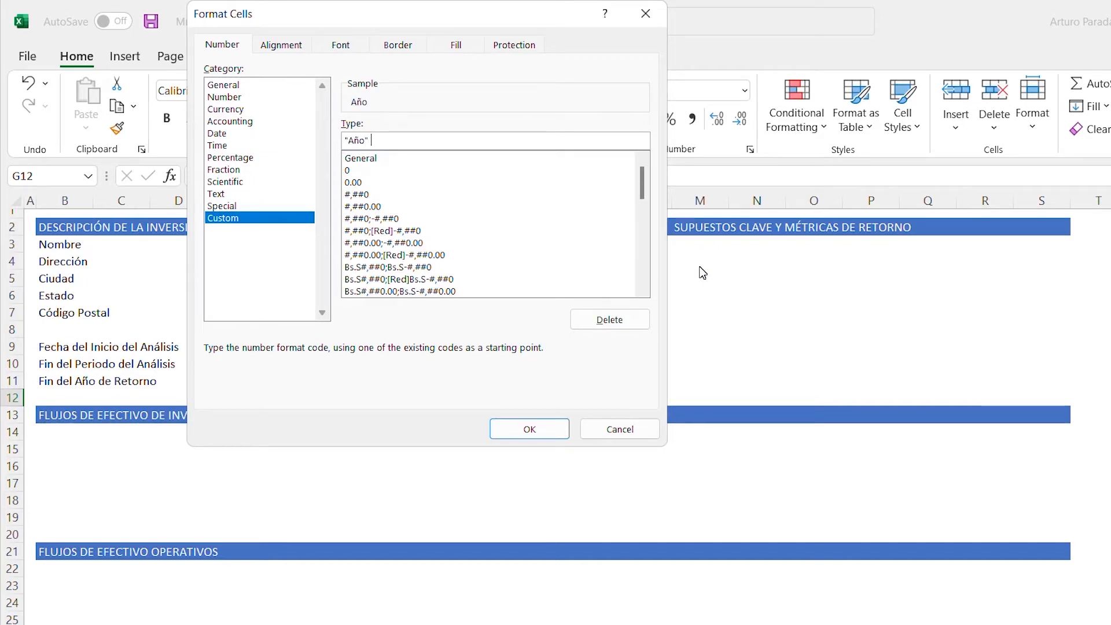
{"action": "type", "text": "0"}
{"action": "key", "text": "Return"}
- Enter a formula in cell H12 that adds 1 to the year in G12
{"action": "key", "text": "Right"}
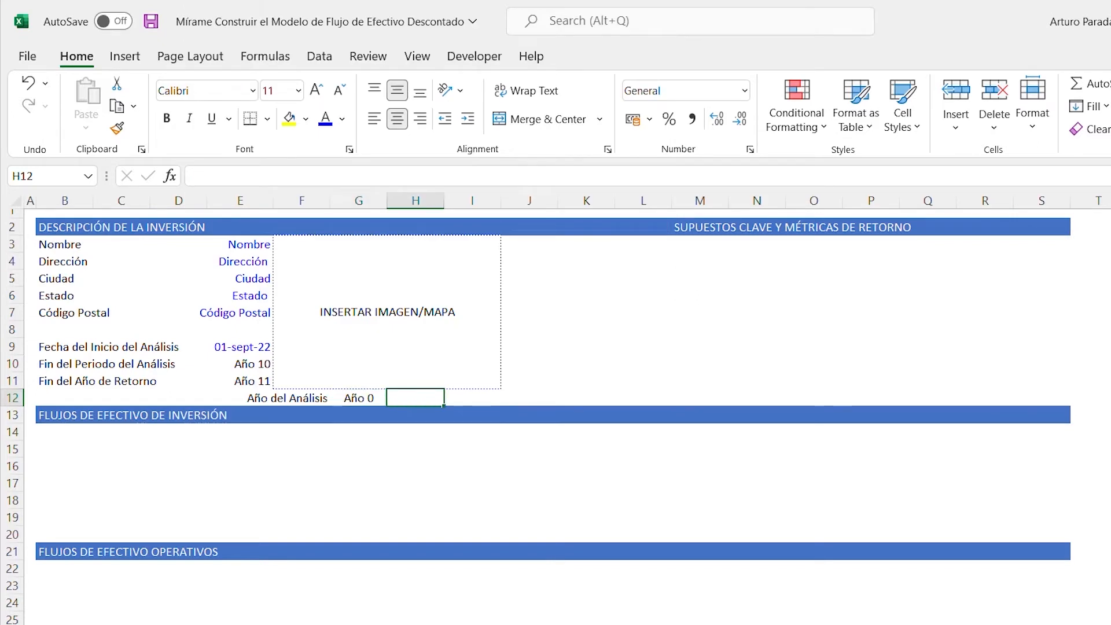
{"action": "type", "text": "+1+"}
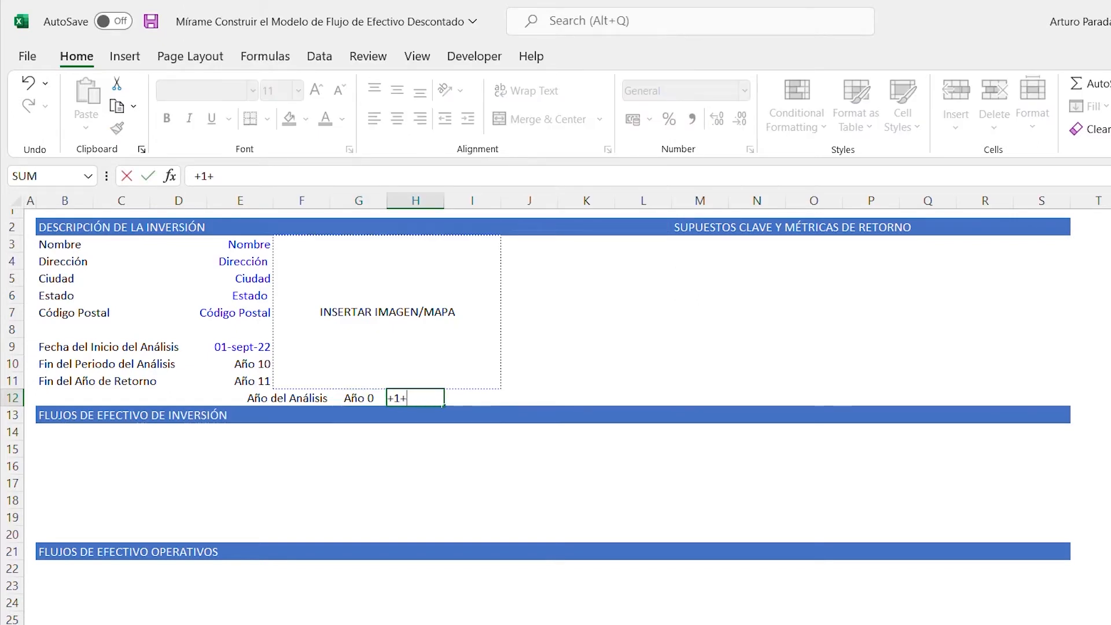
{"action": "key", "text": "Left"}
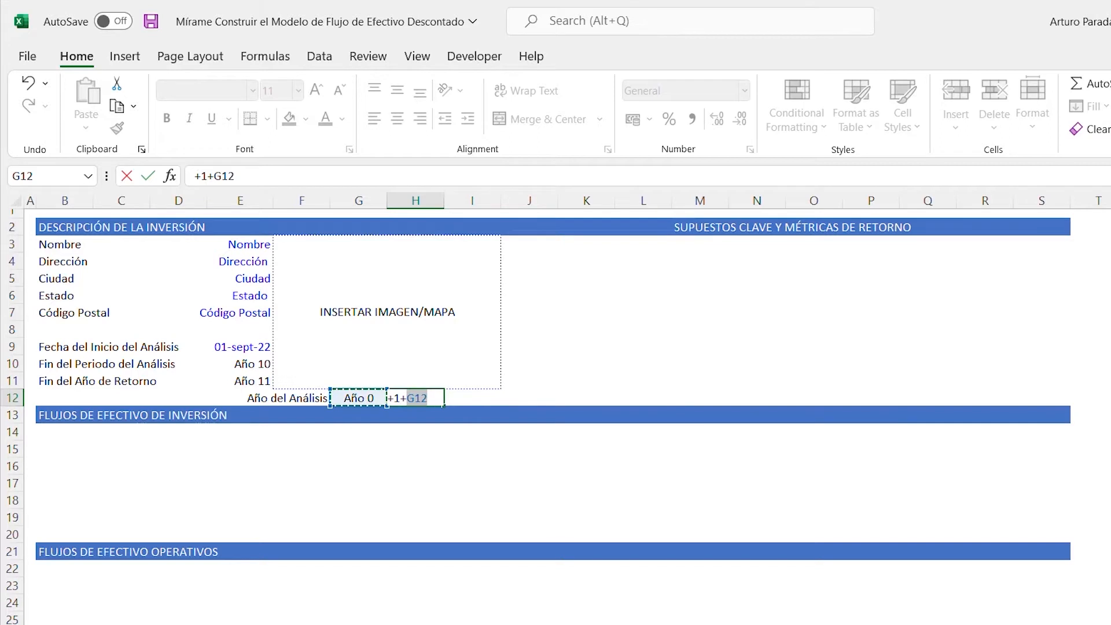
{"action": "key", "text": "ctrl+Return"}
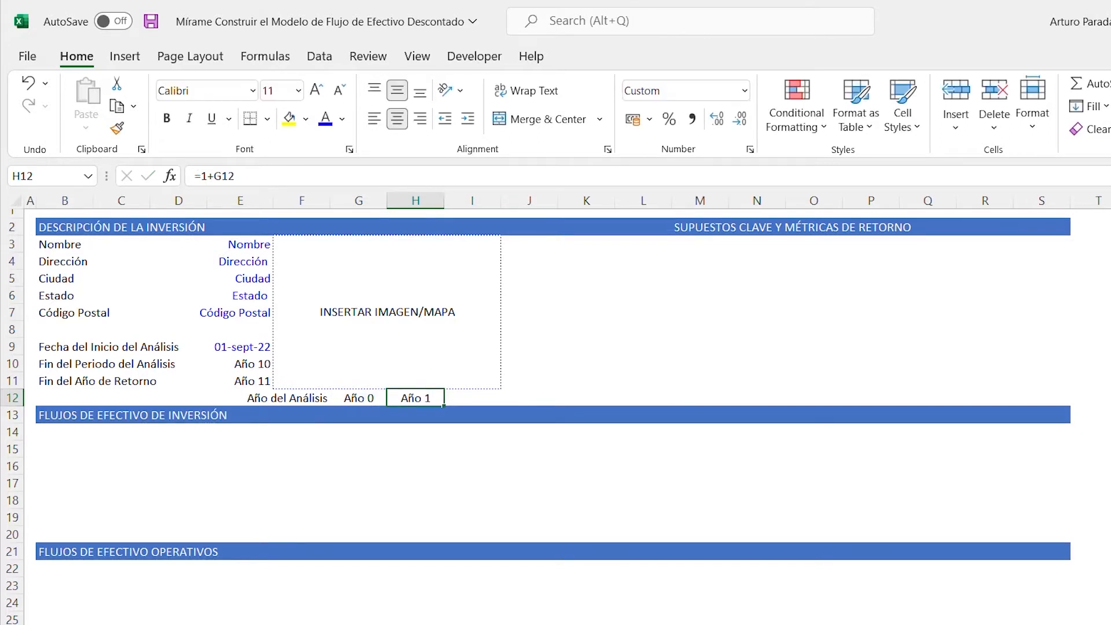
- Copy the year formula from H12 across I12:R12 to extend the analysis timeline through year 11
{"action": "key", "text": "ctrl+c"}
{"action": "key", "text": "Right"}
{"action": "key", "text": "shift+Right"}
{"action": "key", "text": "shift+Right"}
{"action": "key", "text": "shift+Right"}
{"action": "key", "text": "shift+Right"}
{"action": "key", "text": "shift+Right"}
{"action": "key", "text": "shift+Right"}
{"action": "key", "text": "shift+Right"}
{"action": "key", "text": "shift+Right"}
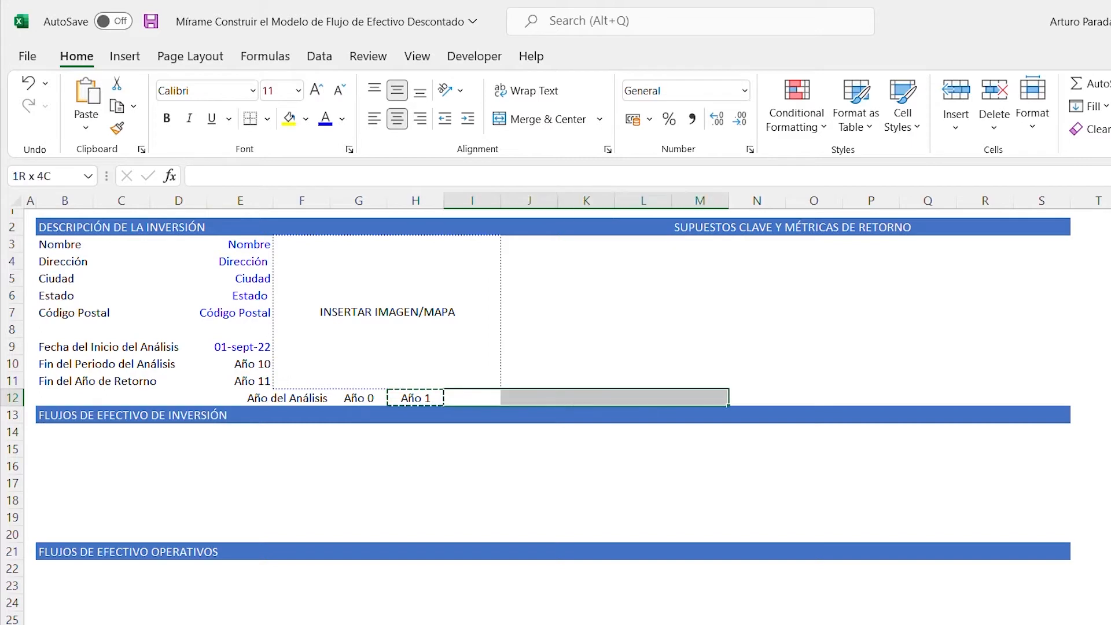
{"action": "key", "text": "shift+Right"}
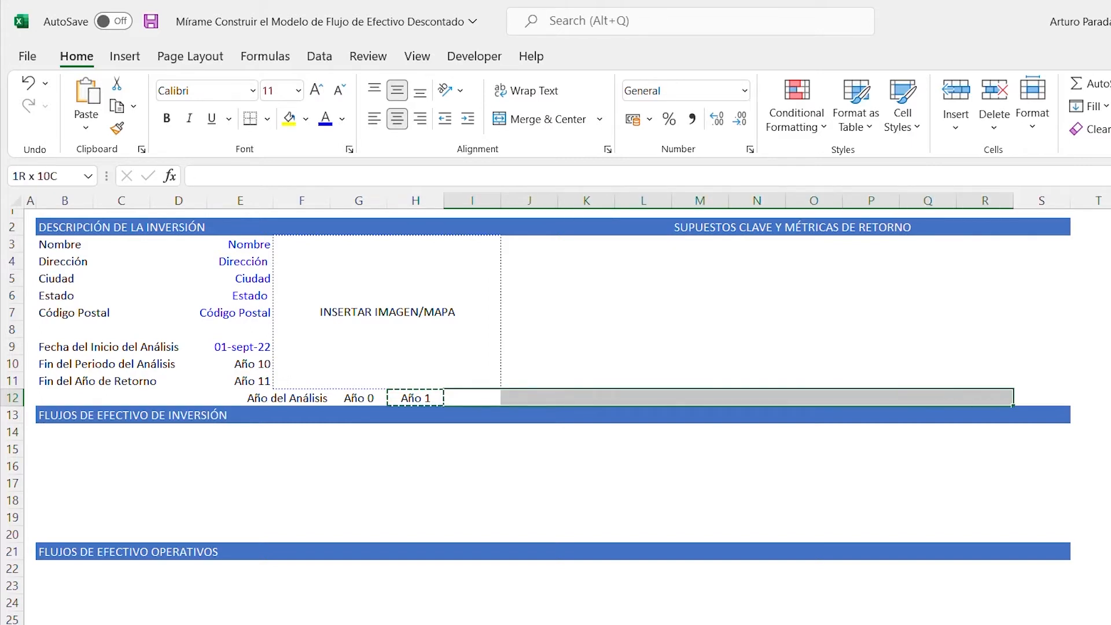
{"action": "key", "text": "ctrl+v"}
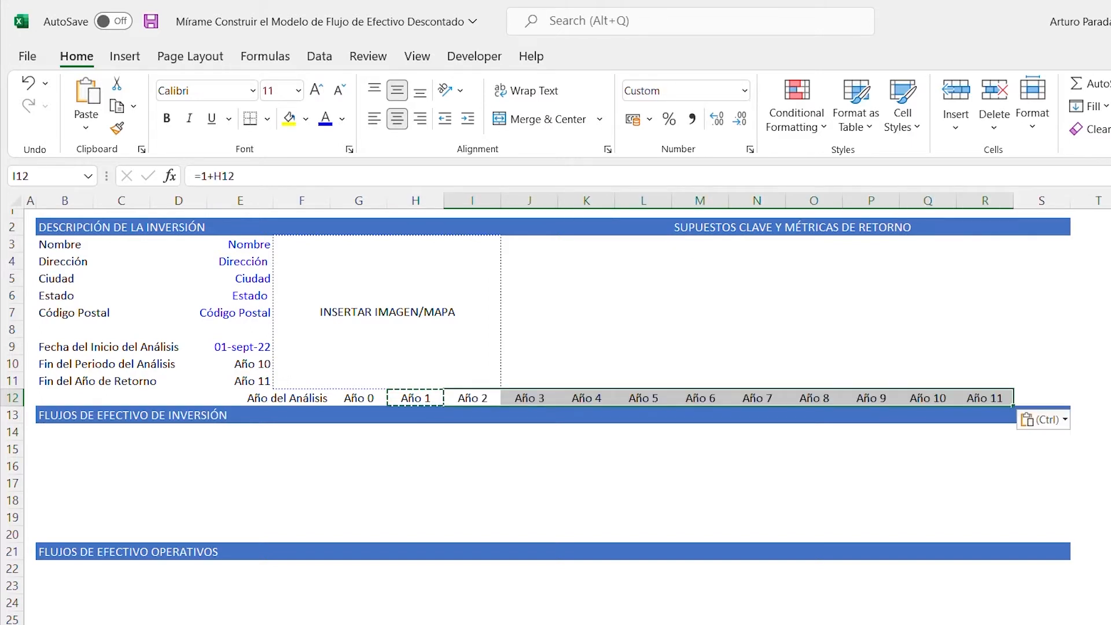
{"action": "key", "text": "Escape"}
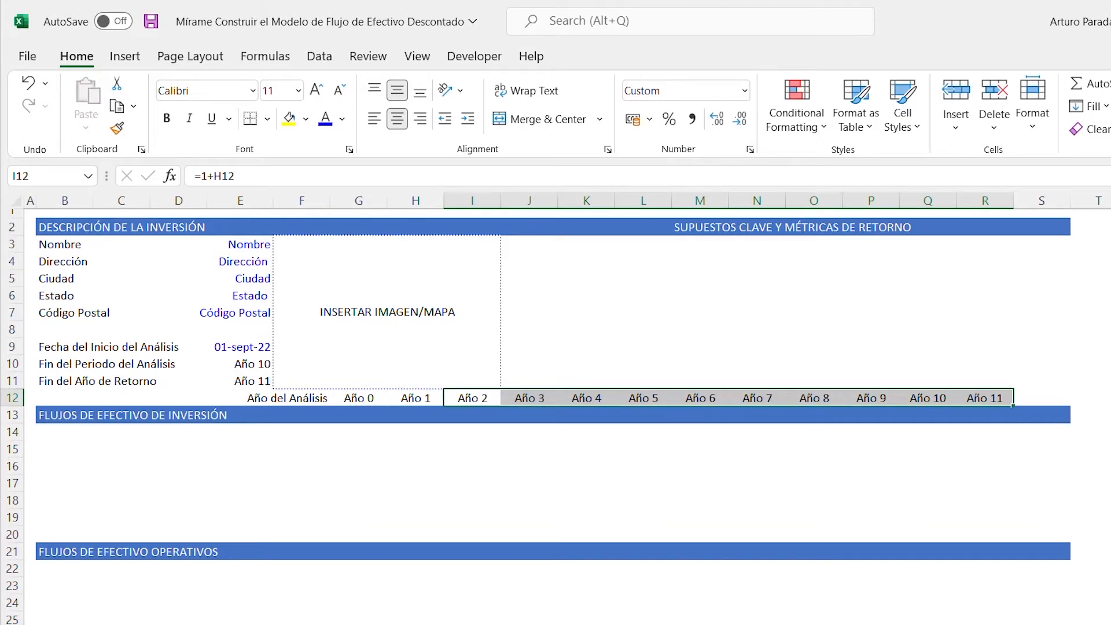
- Move the "Año 11" cell from R12 to S12, leaving R12 empty
{"action": "left_click", "coordinate": [977, 395]}
{"action": "left_click_drag", "start_coordinate": [1007, 396], "coordinate": [1030, 399]}
{"action": "left_click", "coordinate": [984, 398]}
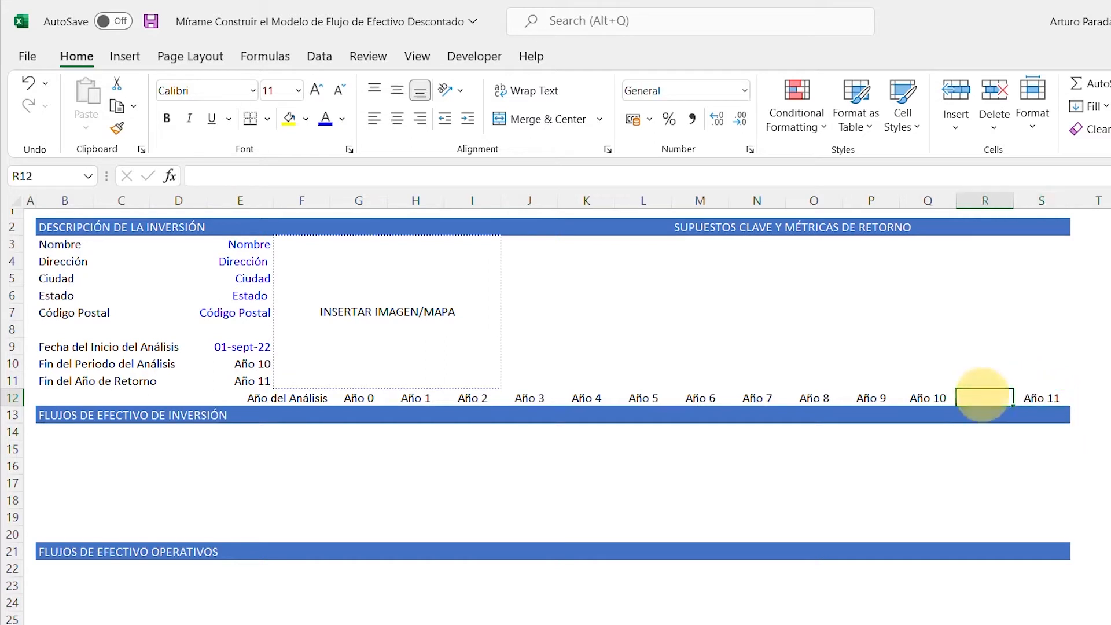
- Narrow the empty spacer column R between Año 10 and Año 11 to a width of about 2.56
{"action": "left_click_drag", "start_coordinate": [1013, 200], "coordinate": [977, 203]}
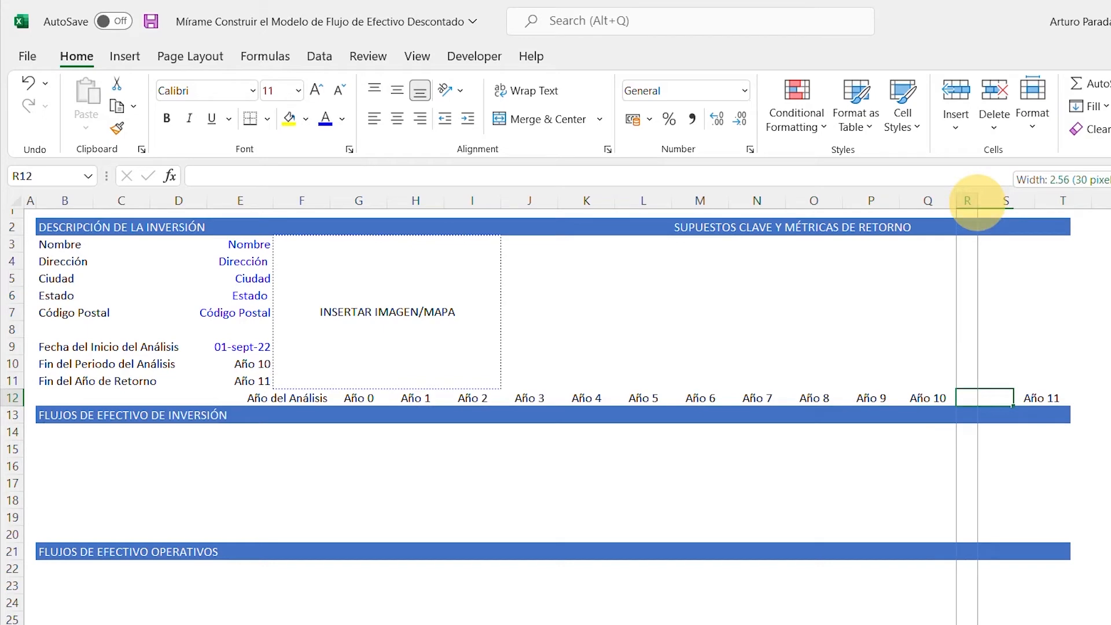
{"action": "left_click_drag", "start_coordinate": [977, 202], "coordinate": [976, 205]}
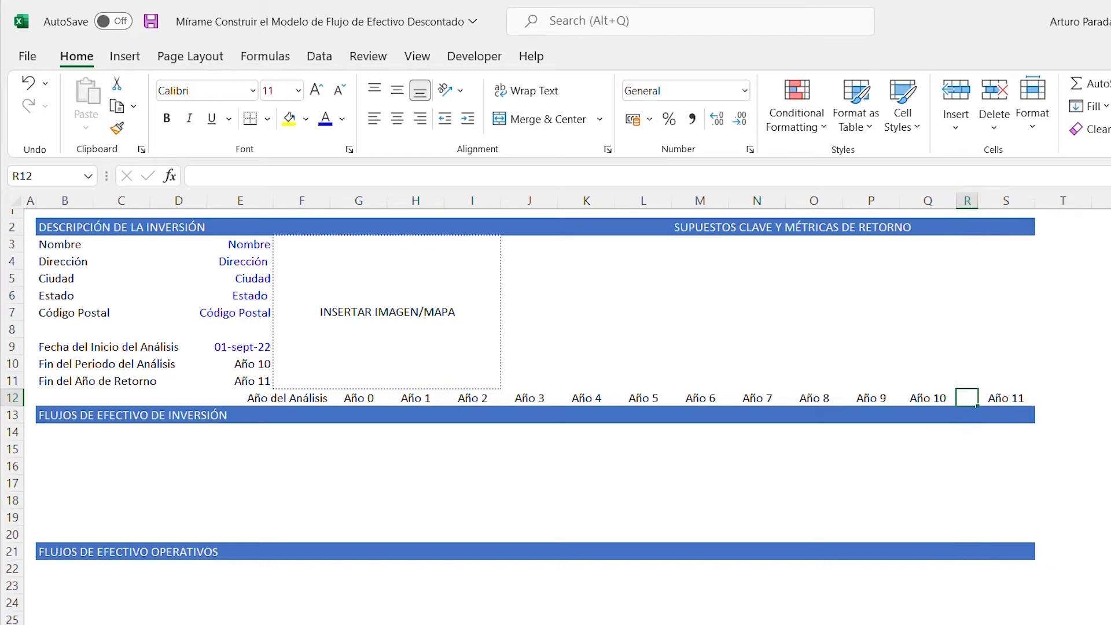
- Hide all columns from U to the end of the sheet and narrow column T to about half its width
{"action": "key", "text": "Right"}
{"action": "key", "text": "Right"}
{"action": "key", "text": "Right"}
{"action": "key", "text": "Up"}
{"action": "key", "text": "Up"}
{"action": "key", "text": "Up"}
{"action": "key", "text": "Up"}
{"action": "key", "text": "Up"}
{"action": "key", "text": "Up"}
{"action": "key", "text": "Up"}
{"action": "key", "text": "Up"}
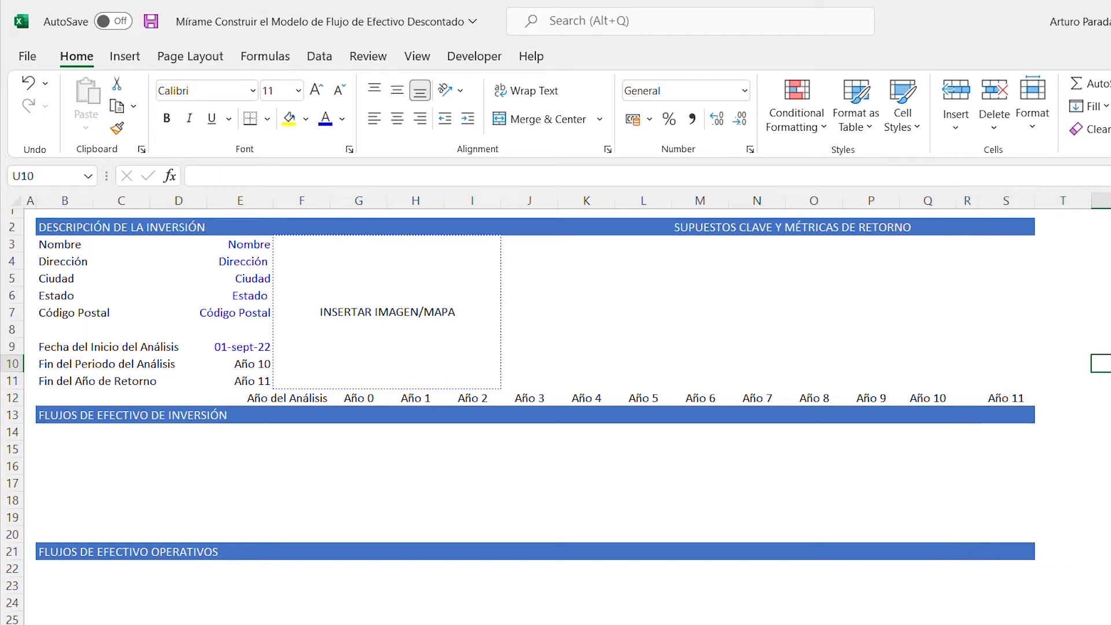
{"action": "key", "text": "Up"}
{"action": "key", "text": "Up"}
{"action": "key", "text": "Up"}
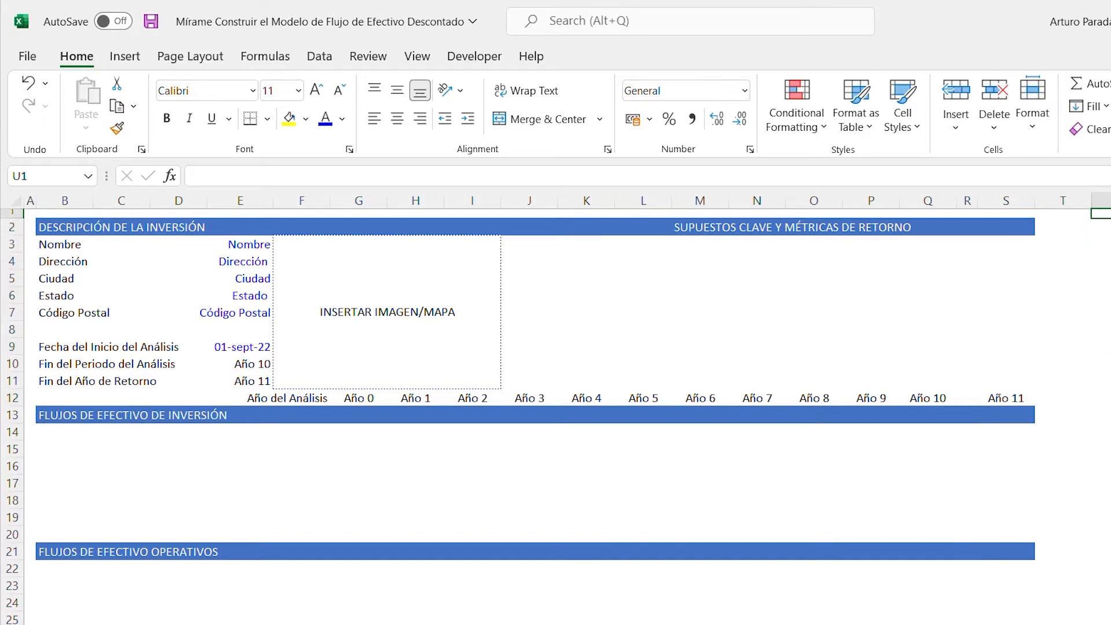
{"action": "key", "text": "ctrl+space"}
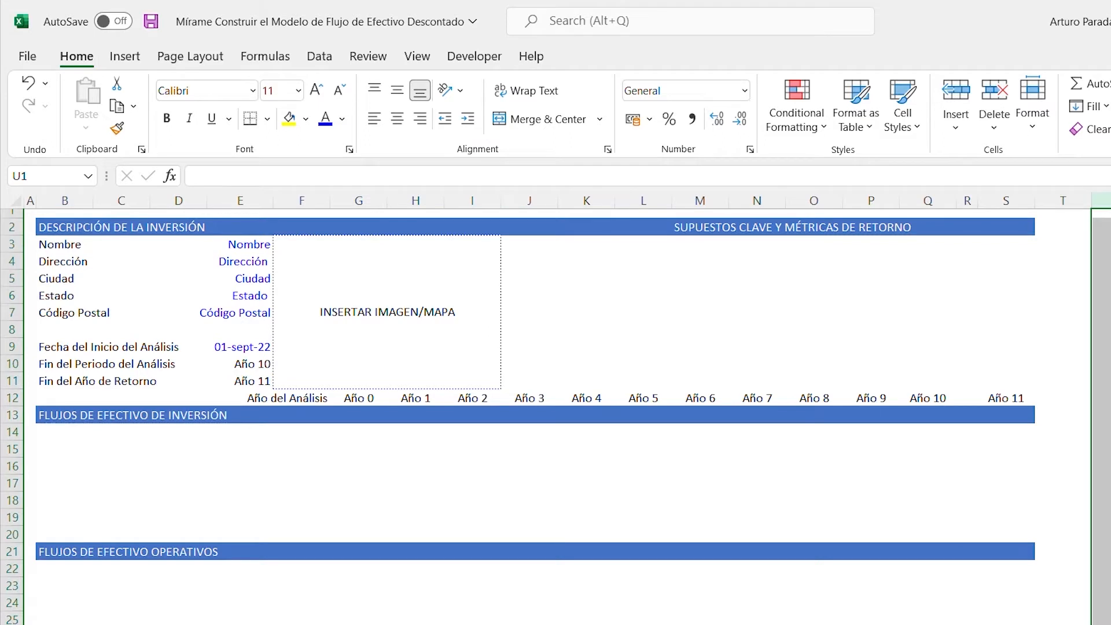
{"action": "key", "text": "ctrl+shift+Right"}
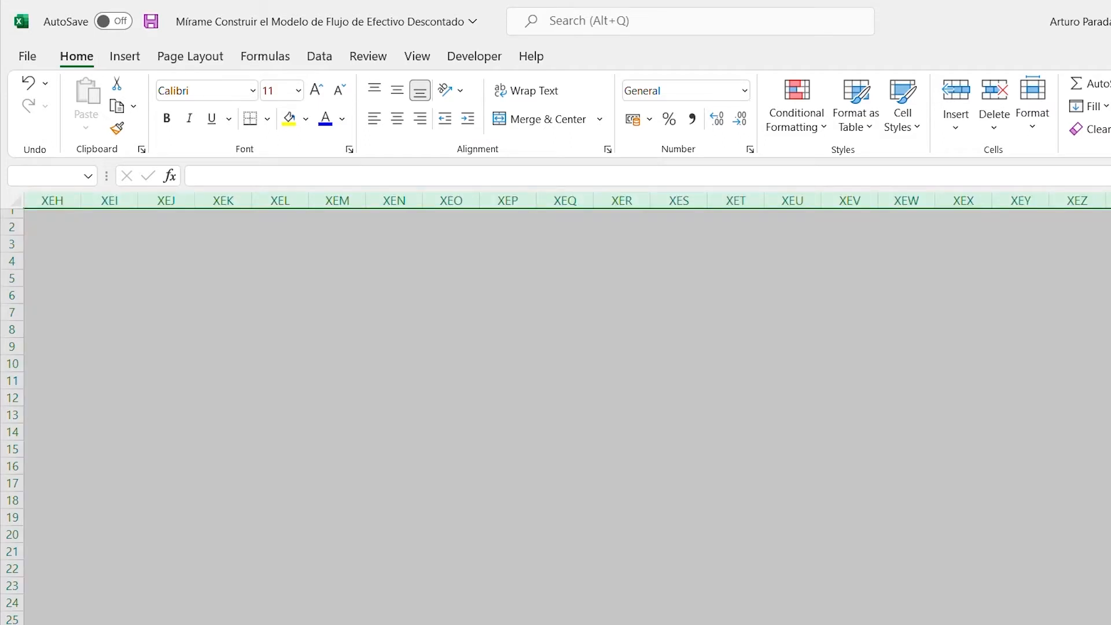
{"action": "key", "text": "ctrl+0"}
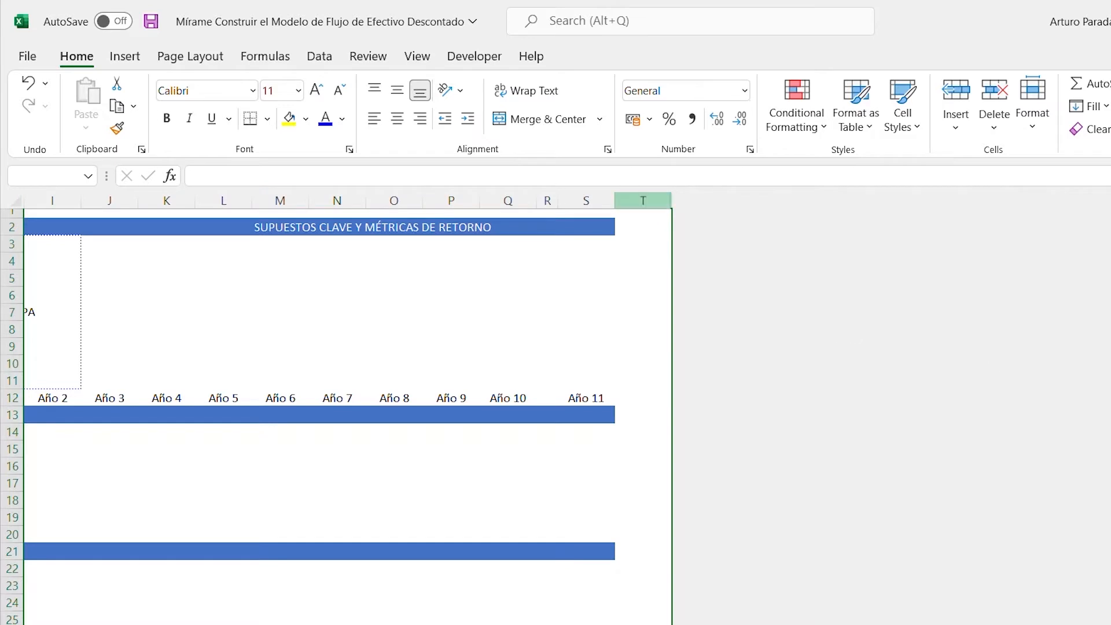
{"action": "left_click_drag", "start_coordinate": [671, 201], "coordinate": [642, 201]}
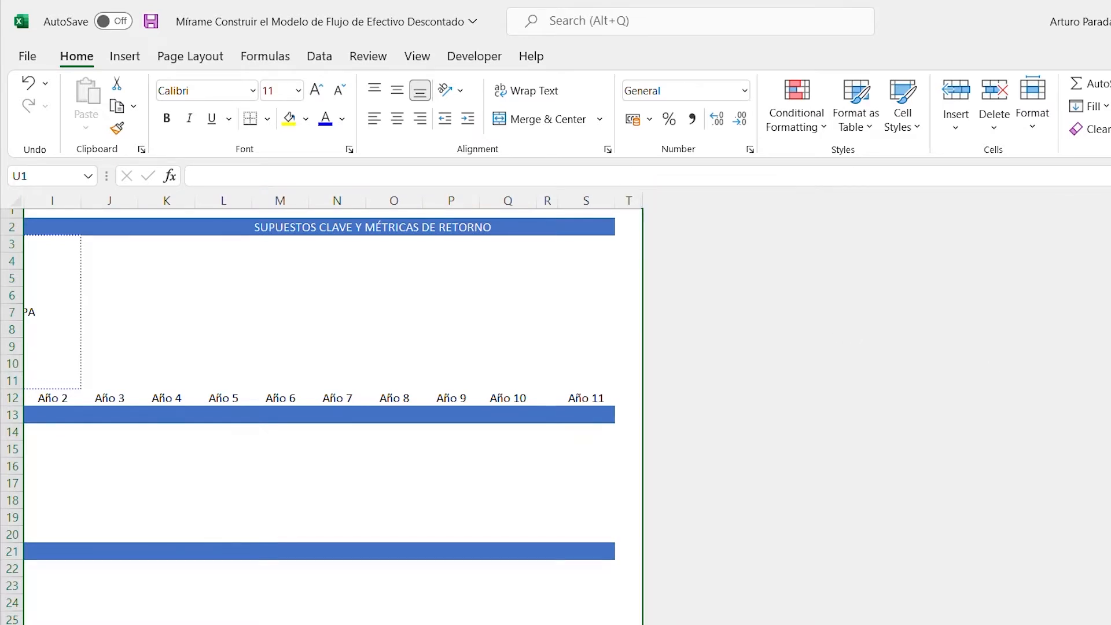
- Fill the analysis-year row B12:S12 with light gray
{"action": "key", "text": "Left"}
{"action": "key", "text": "Left"}
{"action": "key", "text": "Left"}
{"action": "key", "text": "Home"}
{"action": "key", "text": "Down"}
{"action": "key", "text": "Down"}
{"action": "key", "text": "Down"}
{"action": "key", "text": "Down"}
{"action": "key", "text": "Down"}
{"action": "key", "text": "Down"}
{"action": "key", "text": "Down"}
{"action": "key", "text": "Down"}
{"action": "key", "text": "Down"}
{"action": "key", "text": "Down"}
{"action": "key", "text": "Down"}
{"action": "key", "text": "Down"}
{"action": "key", "text": "Down"}
{"action": "key", "text": "Down"}
{"action": "key", "text": "Down"}
{"action": "key", "text": "Down"}
{"action": "key", "text": "Down"}
{"action": "key", "text": "Down"}
{"action": "key", "text": "Down"}
{"action": "key", "text": "Down"}
{"action": "key", "text": "Left"}
{"action": "key", "text": "Left"}
{"action": "key", "text": "Left"}
{"action": "key", "text": "Left"}
{"action": "key", "text": "Left"}
{"action": "key", "text": "Left"}
{"action": "key", "text": "Up"}
{"action": "key", "text": "Up"}
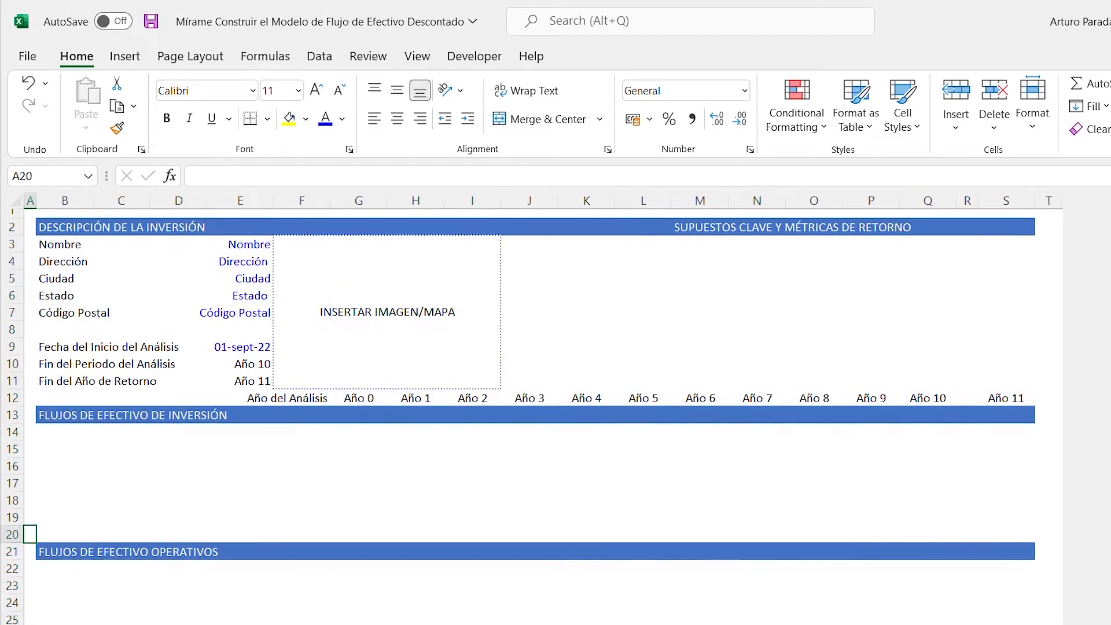
{"action": "key", "text": "Up"}
{"action": "key", "text": "Up"}
{"action": "key", "text": "Up"}
{"action": "key", "text": "Up"}
{"action": "key", "text": "Up"}
{"action": "key", "text": "Up"}
{"action": "key", "text": "Up"}
{"action": "key", "text": "Right"}
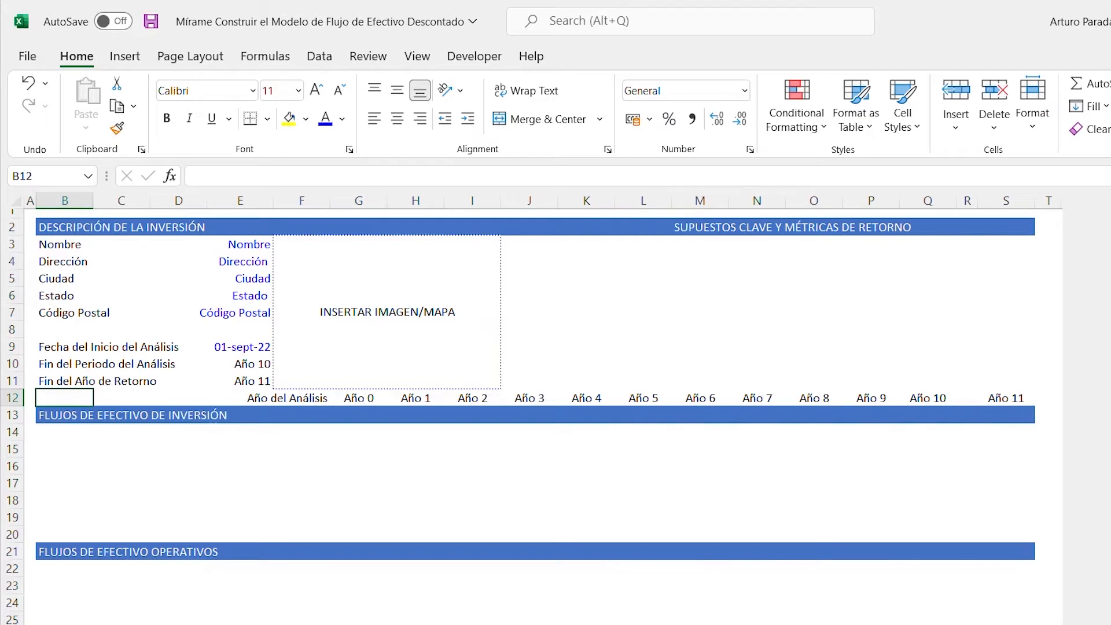
{"action": "key", "text": "shift+Right"}
{"action": "key", "text": "shift+Right"}
{"action": "key", "text": "shift+Right"}
{"action": "key", "text": "shift+Right"}
{"action": "key", "text": "shift+Right"}
{"action": "key", "text": "shift+Right"}
{"action": "key", "text": "shift+Right"}
{"action": "key", "text": "shift+Right"}
{"action": "key", "text": "shift+Right"}
{"action": "key", "text": "shift+Right"}
{"action": "key", "text": "shift+Right"}
{"action": "key", "text": "shift+Right"}
{"action": "key", "text": "shift+Right"}
{"action": "key", "text": "shift+Right"}
{"action": "key", "text": "shift+Right"}
{"action": "key", "text": "shift+Right"}
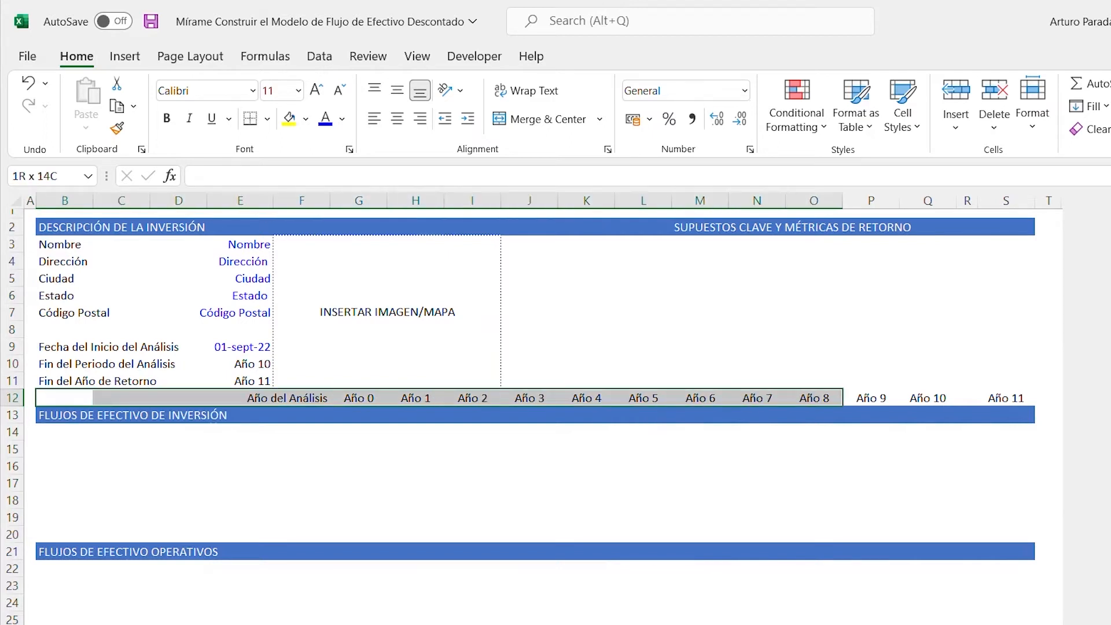
{"action": "key", "text": "shift+Right"}
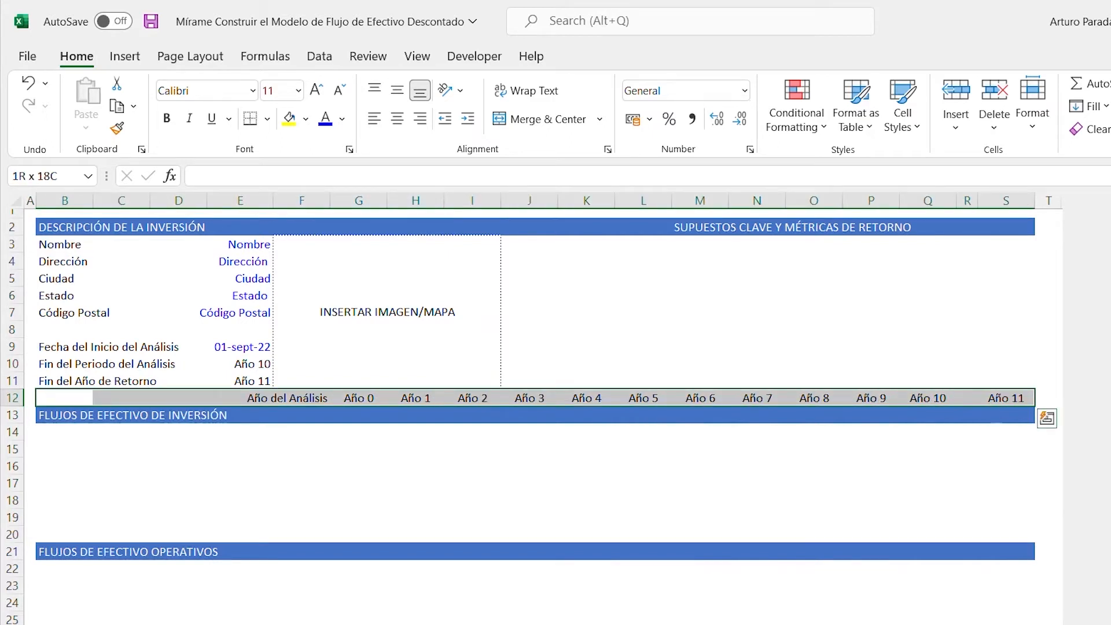
{"action": "key", "text": "alt"}
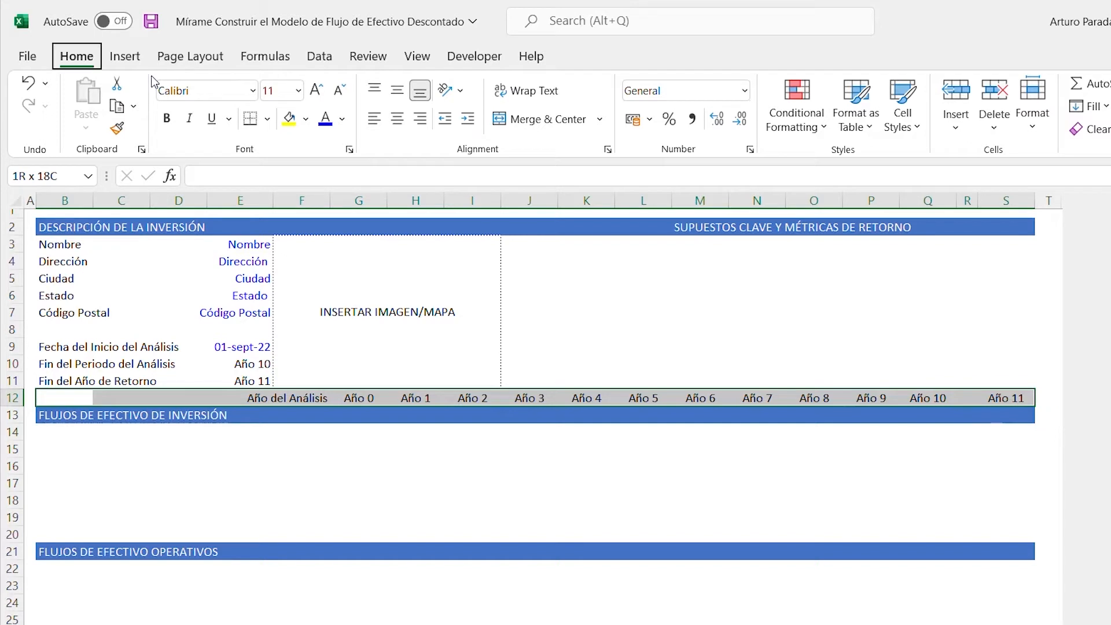
{"action": "key", "text": "h"}
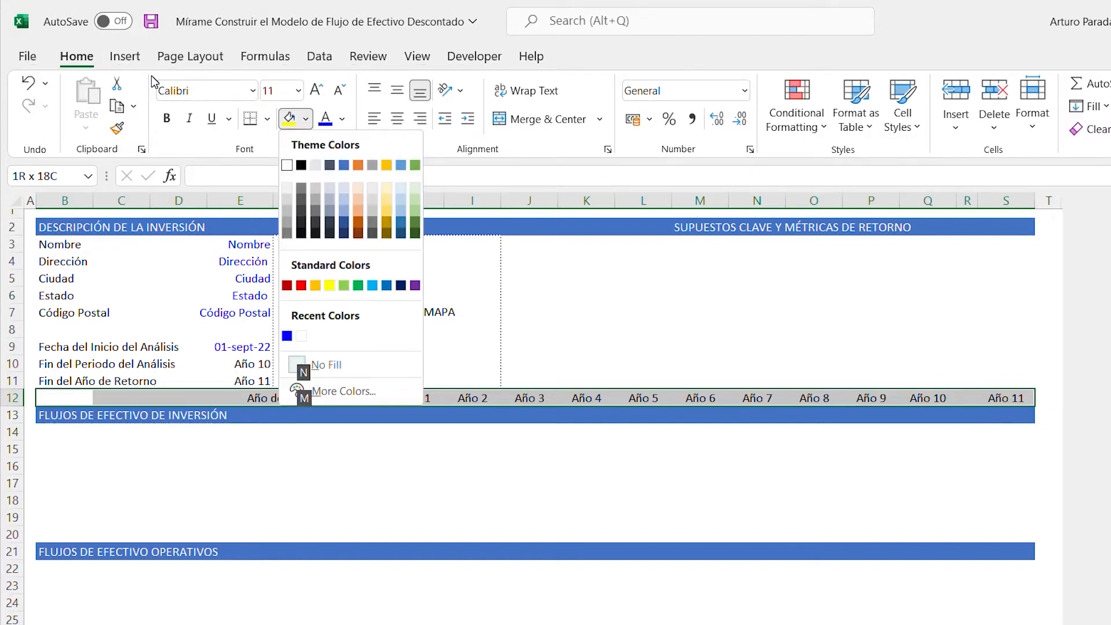
{"action": "key", "text": "Down"}
{"action": "key", "text": "Down"}
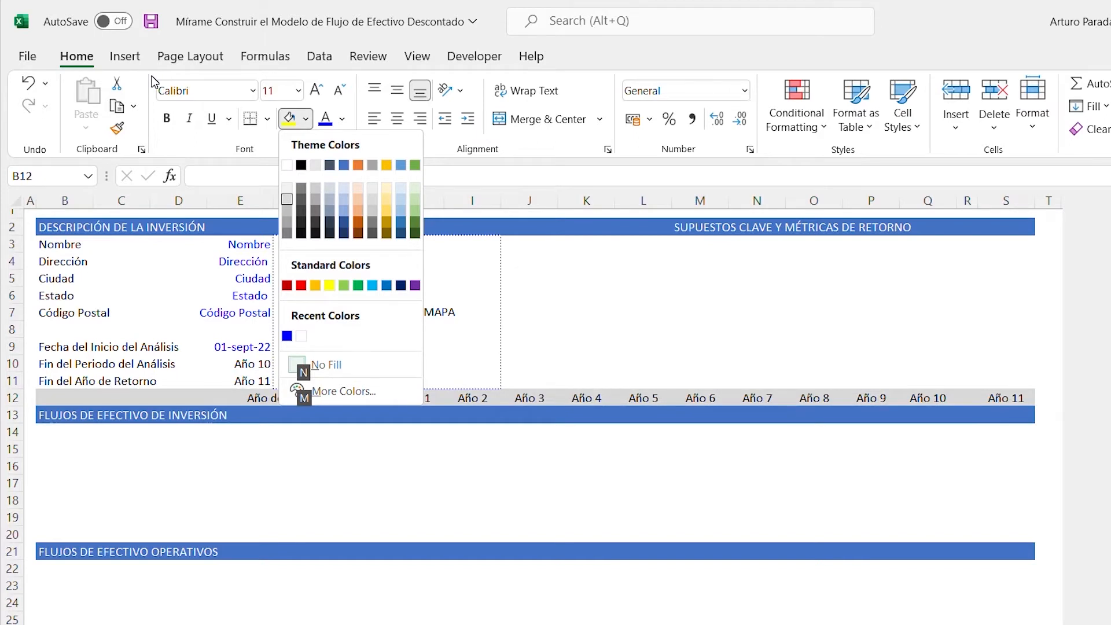
{"action": "key", "text": "Return"}
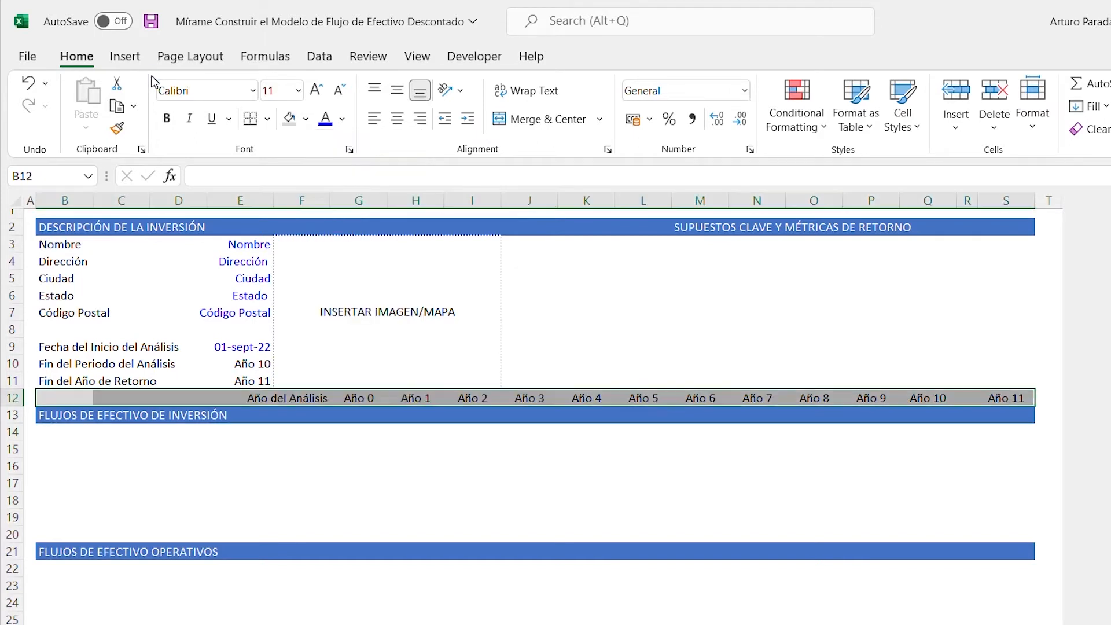
- Enter the label "Precio de Compra" in cell B14 under the investment cash flows heading
{"action": "key", "text": "Down"}
{"action": "key", "text": "Down"}
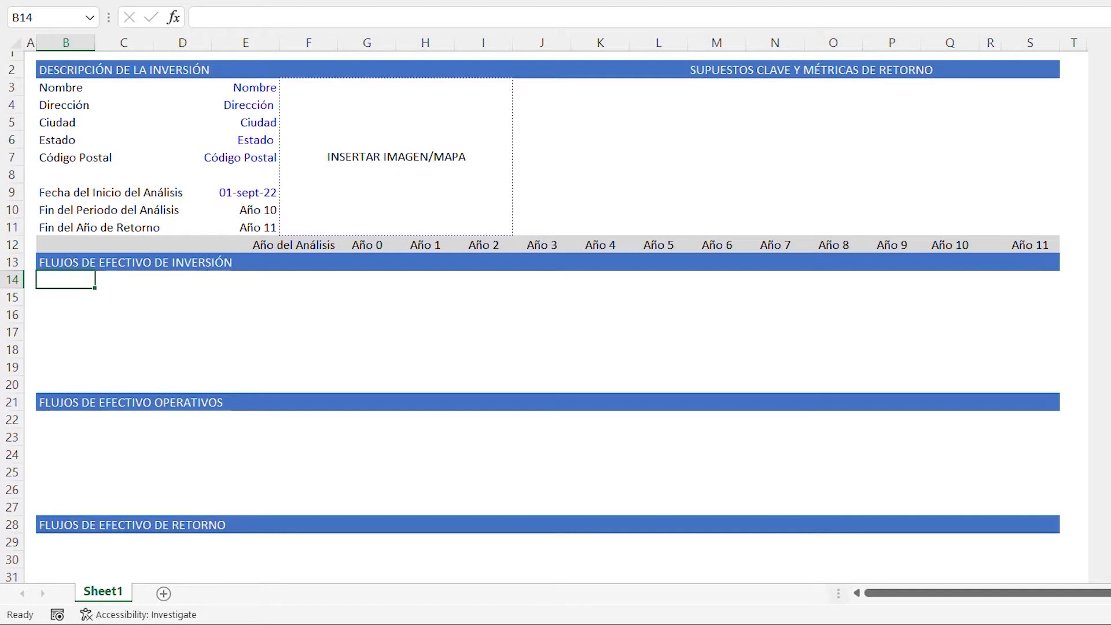
{"action": "type", "text": "Precio"}
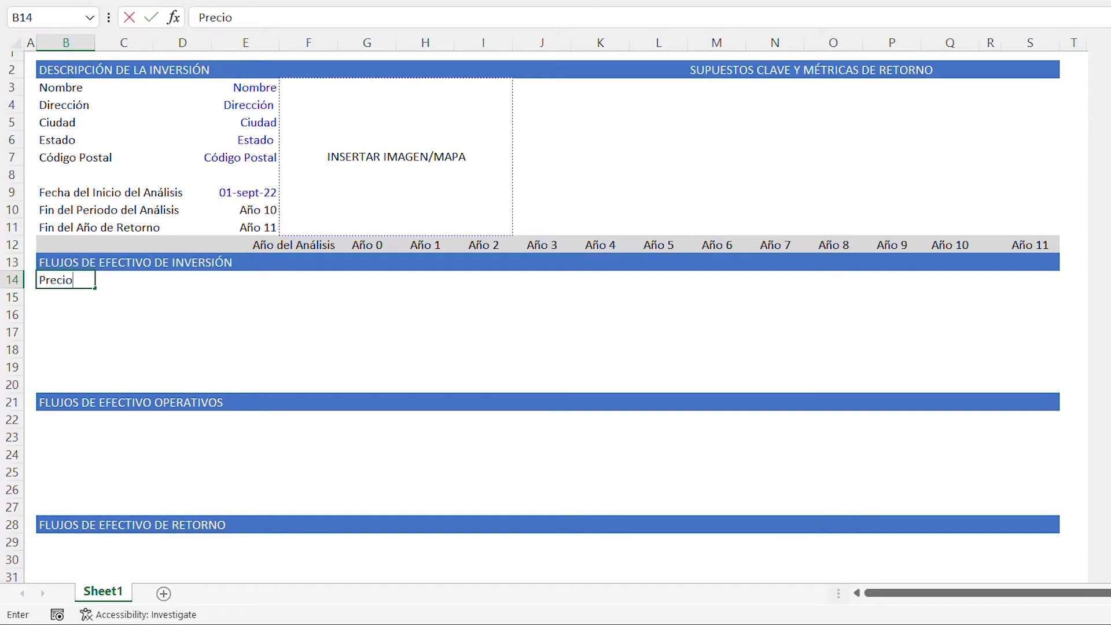
{"action": "type", "text": " de Compra"}
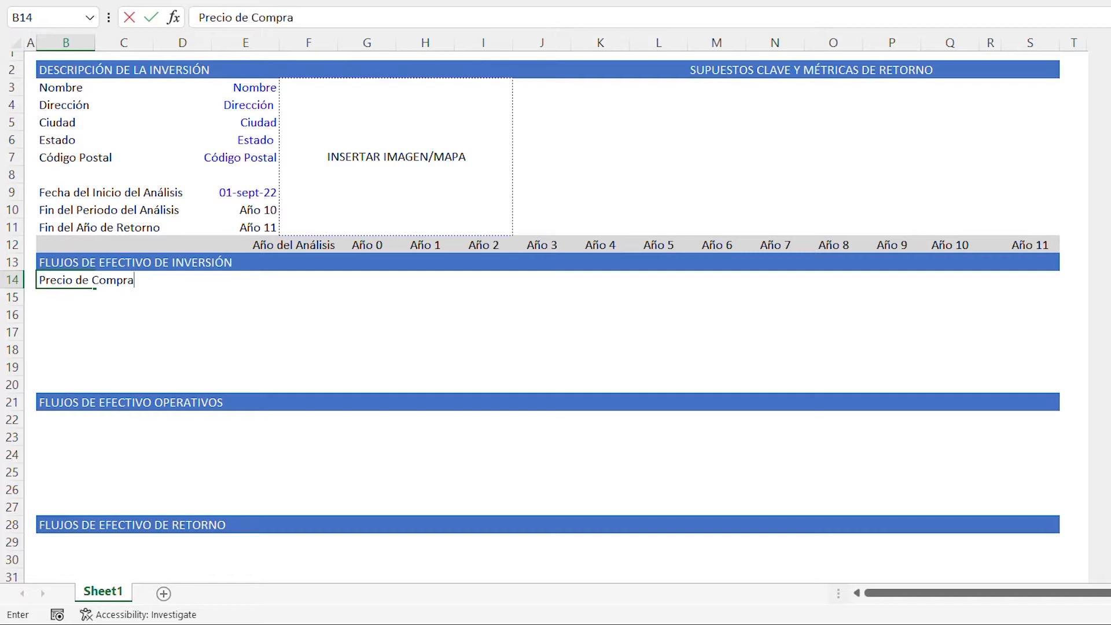
{"action": "key", "text": "Return"}
- Enter the heading "SUPUESTOS DE ADQUISICIÓN" in cell J3 and underline it
{"action": "key", "text": "Up"}
{"action": "key", "text": "Right"}
{"action": "key", "text": "Right"}
{"action": "key", "text": "Right"}
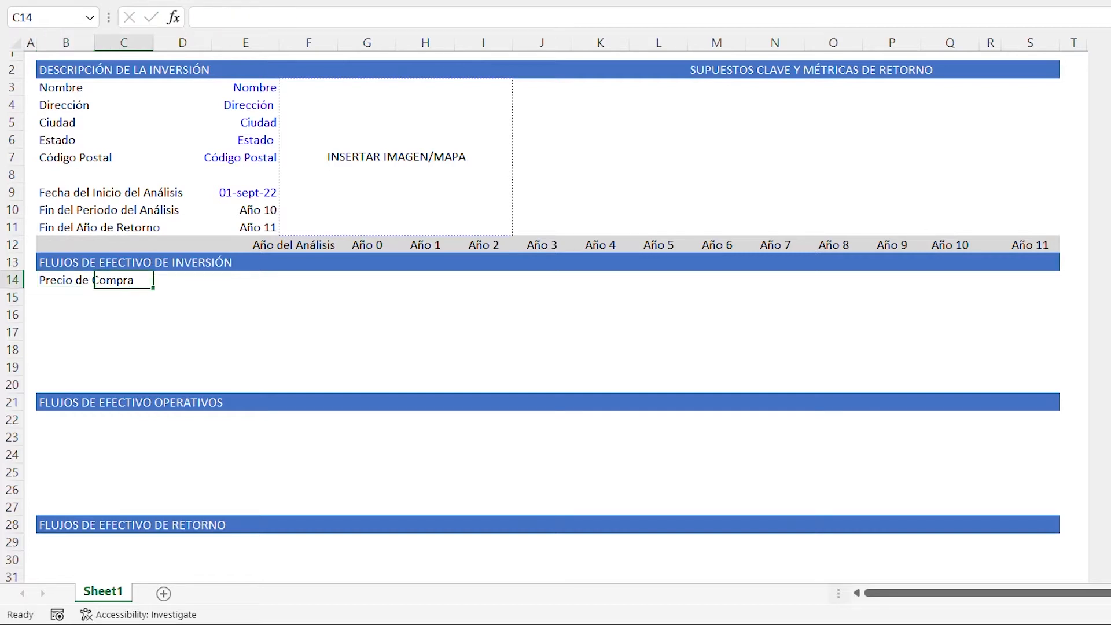
{"action": "key", "text": "Right"}
{"action": "key", "text": "Right"}
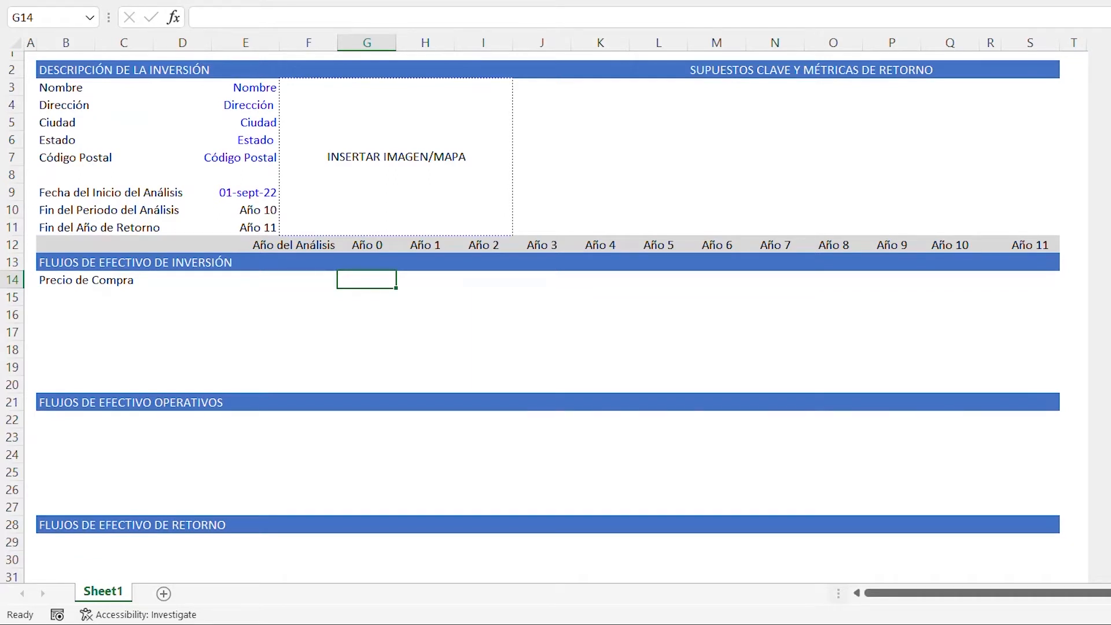
{"action": "key", "text": "Right"}
{"action": "key", "text": "Right"}
{"action": "key", "text": "Right"}
{"action": "key", "text": "Right"}
{"action": "key", "text": "Up"}
{"action": "key", "text": "Up"}
{"action": "key", "text": "Up"}
{"action": "key", "text": "Up"}
{"action": "key", "text": "Up"}
{"action": "key", "text": "Up"}
{"action": "key", "text": "Up"}
{"action": "key", "text": "Up"}
{"action": "key", "text": "Up"}
{"action": "key", "text": "Up"}
{"action": "key", "text": "Up"}
{"action": "key", "text": "Left"}
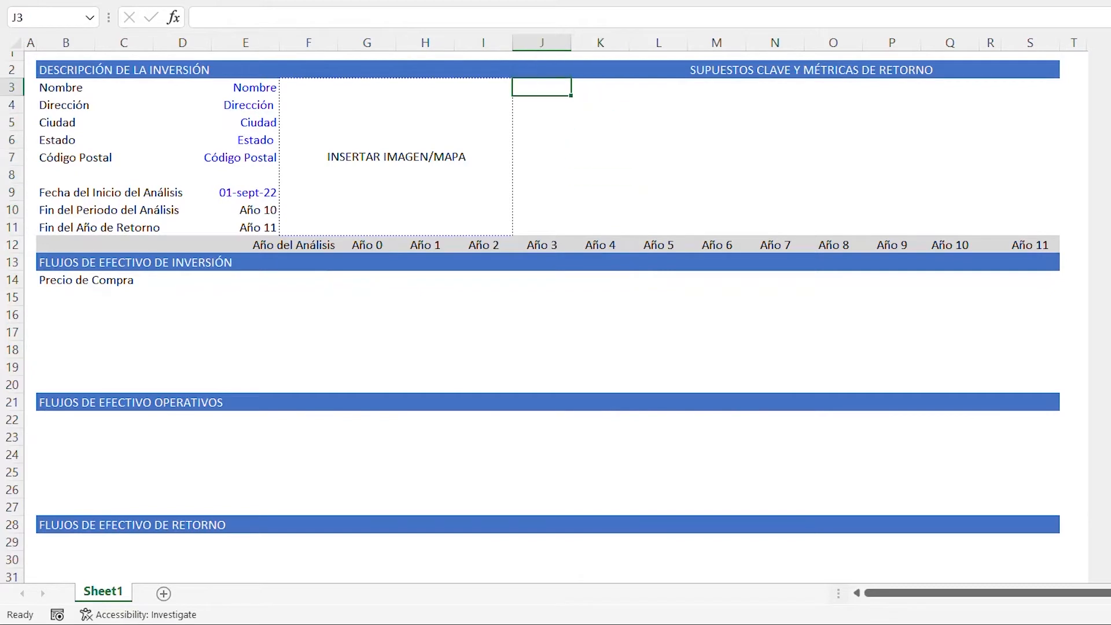
{"action": "type", "text": "SUPUEST"}
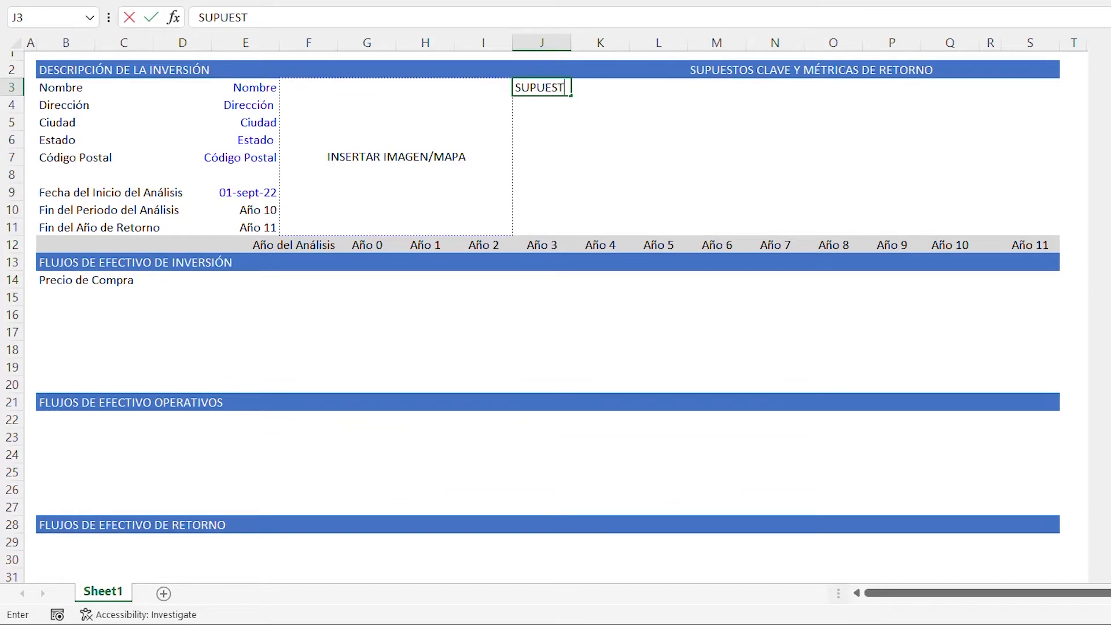
{"action": "type", "text": "OS DE ADQUI"}
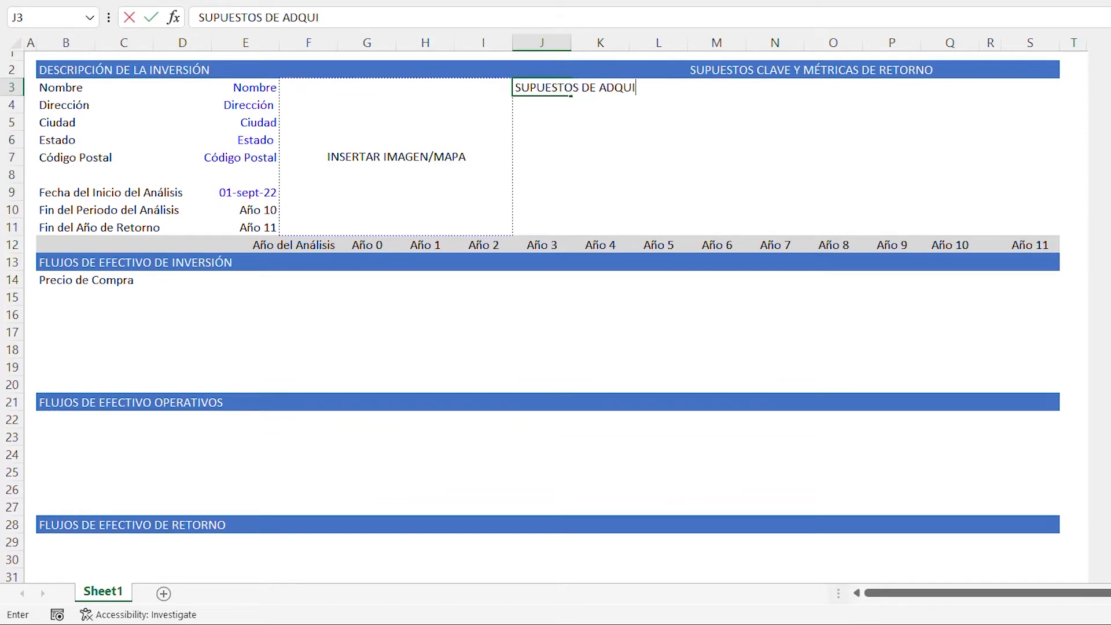
{"action": "type", "text": "SICIÓN"}
{"action": "key", "text": "BackSpace"}
{"action": "key", "text": "BackSpace"}
{"action": "key", "text": "BackSpace"}
{"action": "type", "text": "CIÓN"}
{"action": "key", "text": "ctrl+Return"}
{"action": "key", "text": "ctrl+u"}
{"action": "key", "text": "Return"}
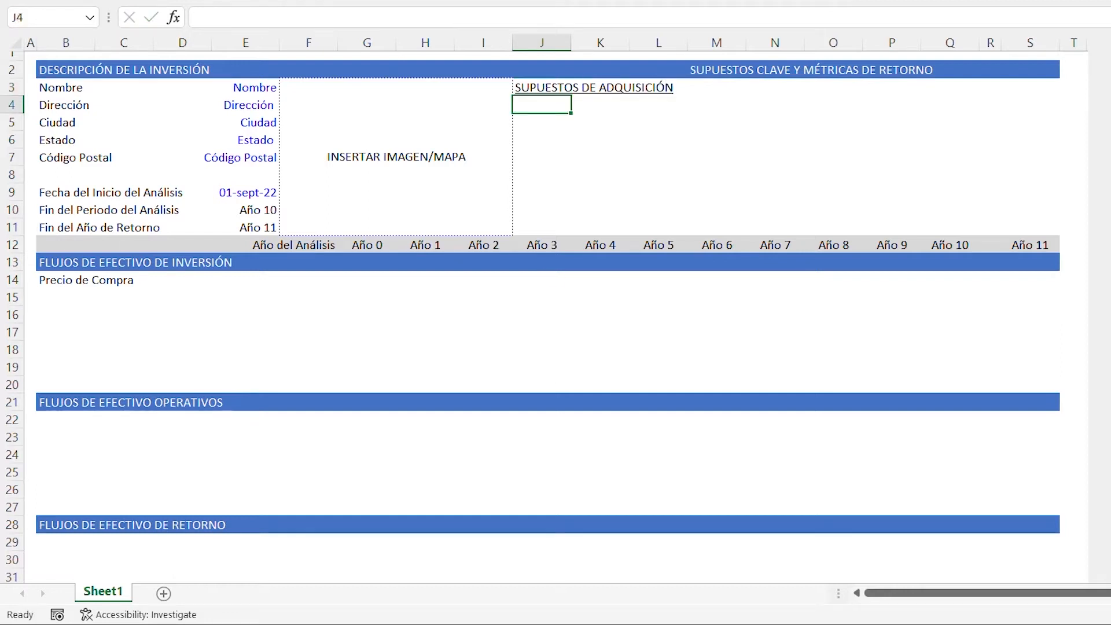
- Enter the labels "NOI Año 1" in J4 and "Tasa de Capitalización" in J5
{"action": "type", "text": "NOI Año 1"}
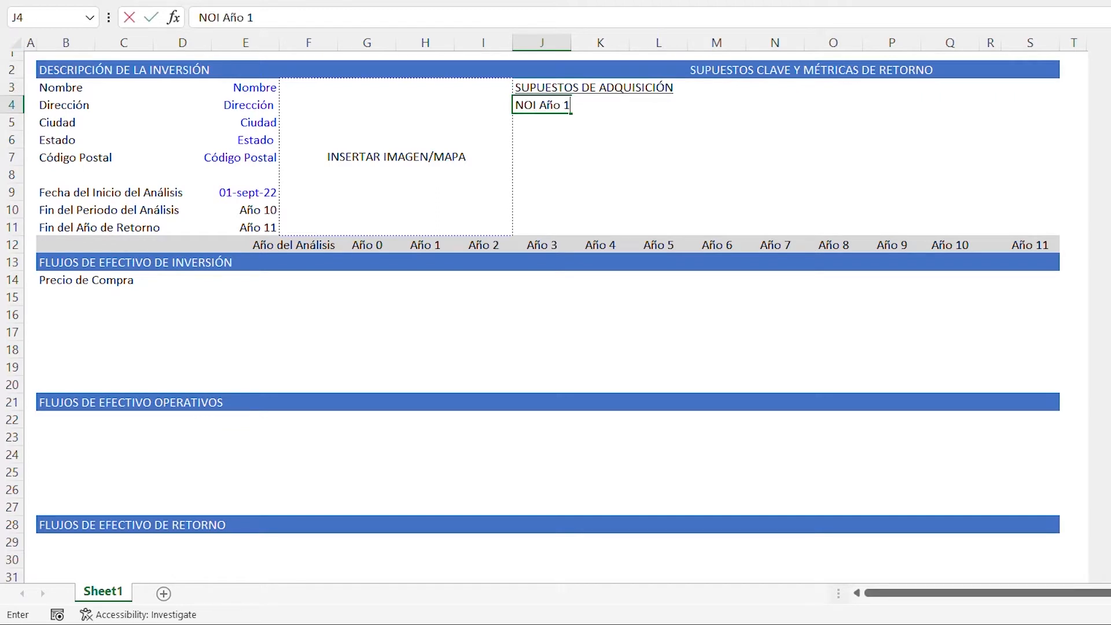
{"action": "key", "text": "Return"}
{"action": "type", "text": "Tasa de Capitalización"}
{"action": "key", "text": "Up"}
- Enter 2000000 as the NOI Año 1 value in cell L4
{"action": "key", "text": "Right"}
{"action": "key", "text": "Right"}
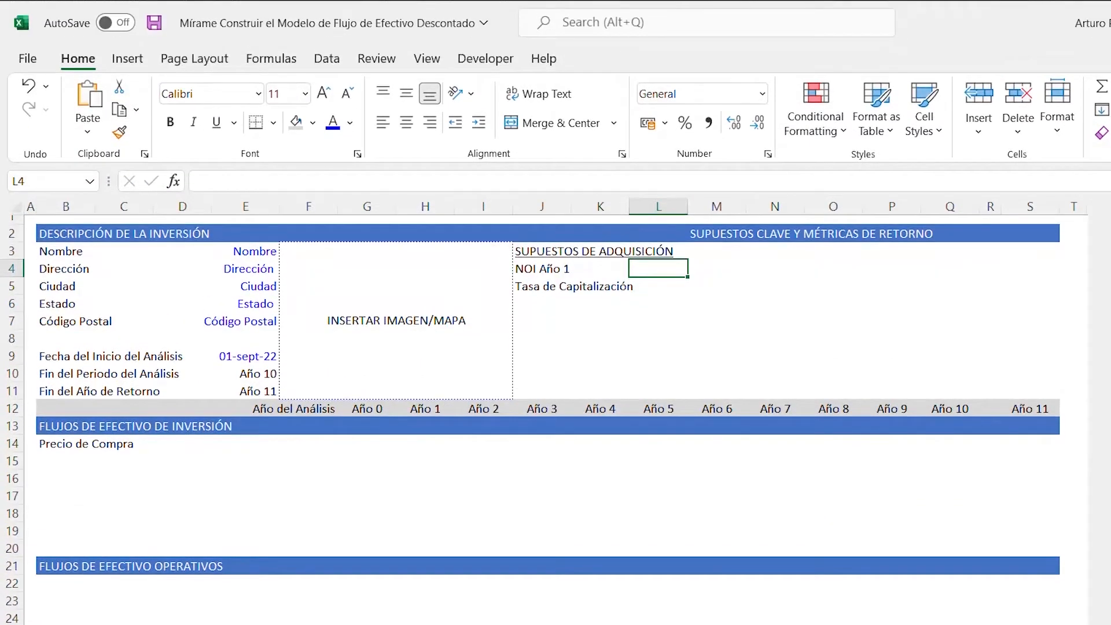
{"action": "type", "text": "2000000"}
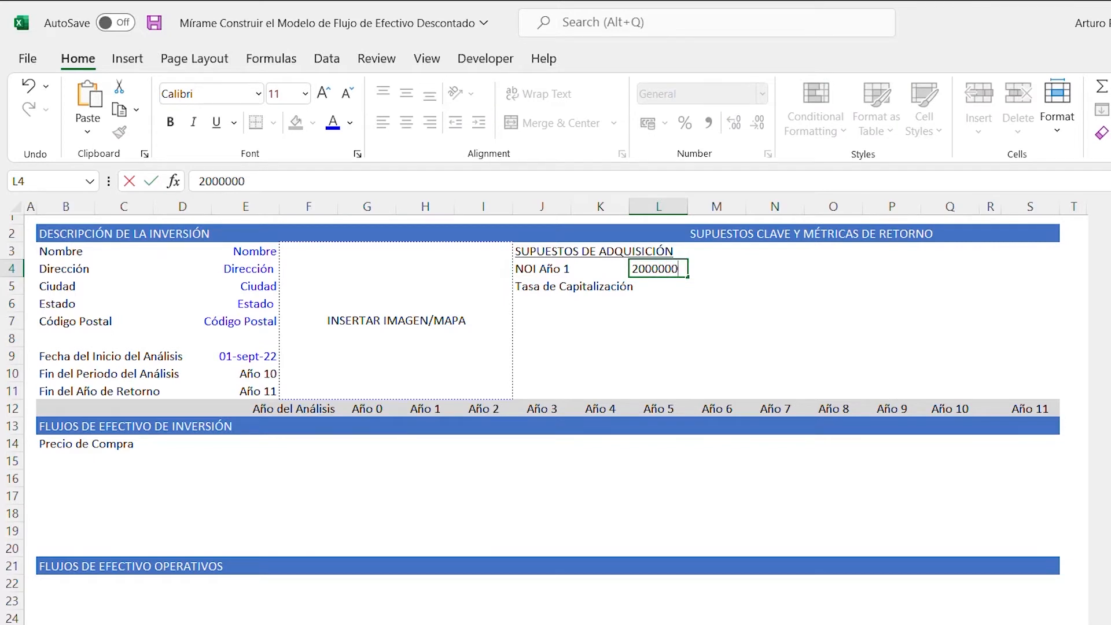
{"action": "key", "text": "Return"}
- Format cell L4 as Accounting with 0 decimal places and no currency symbol
{"action": "key", "text": "Up"}
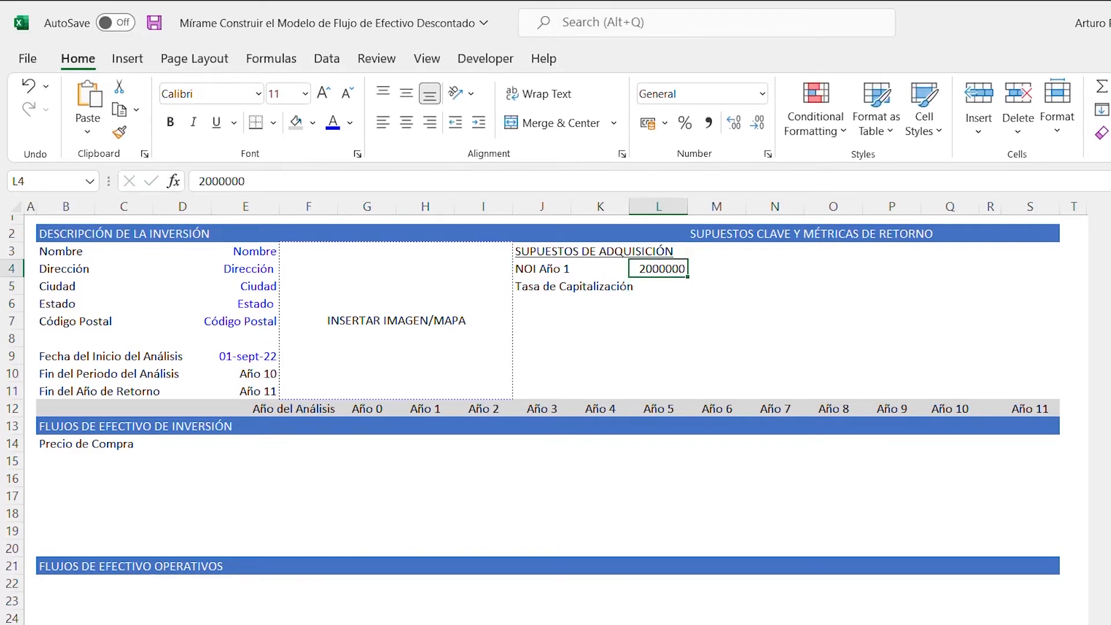
{"action": "key", "text": "ctrl+1"}
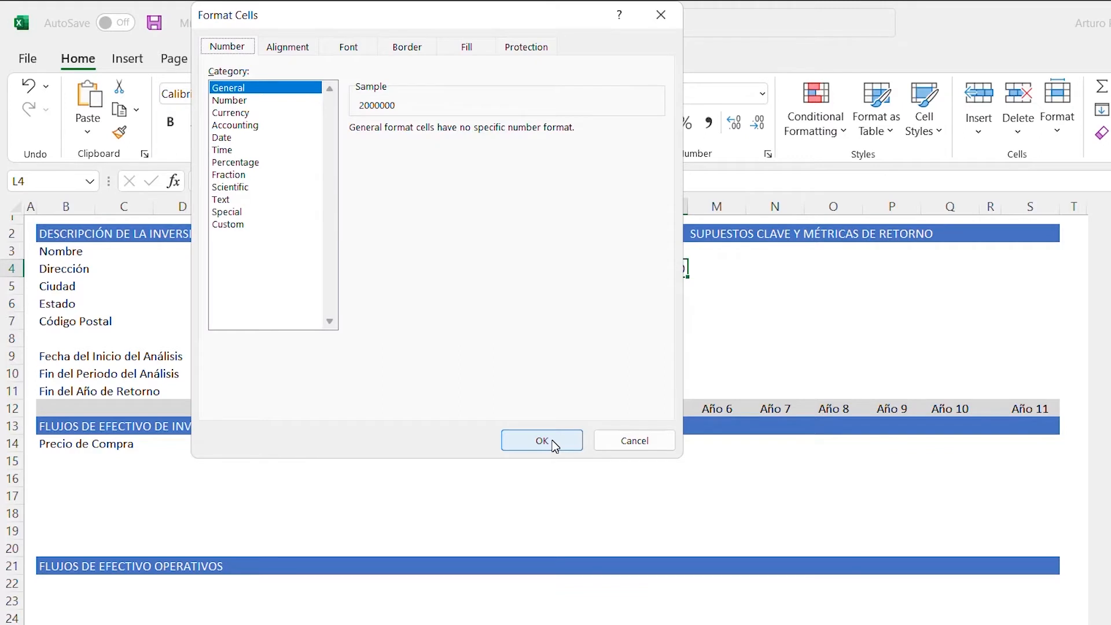
{"action": "key", "text": "Tab"}
{"action": "key", "text": "Down"}
{"action": "key", "text": "Down"}
{"action": "key", "text": "Down"}
{"action": "key", "text": "Tab"}
{"action": "type", "text": "0"}
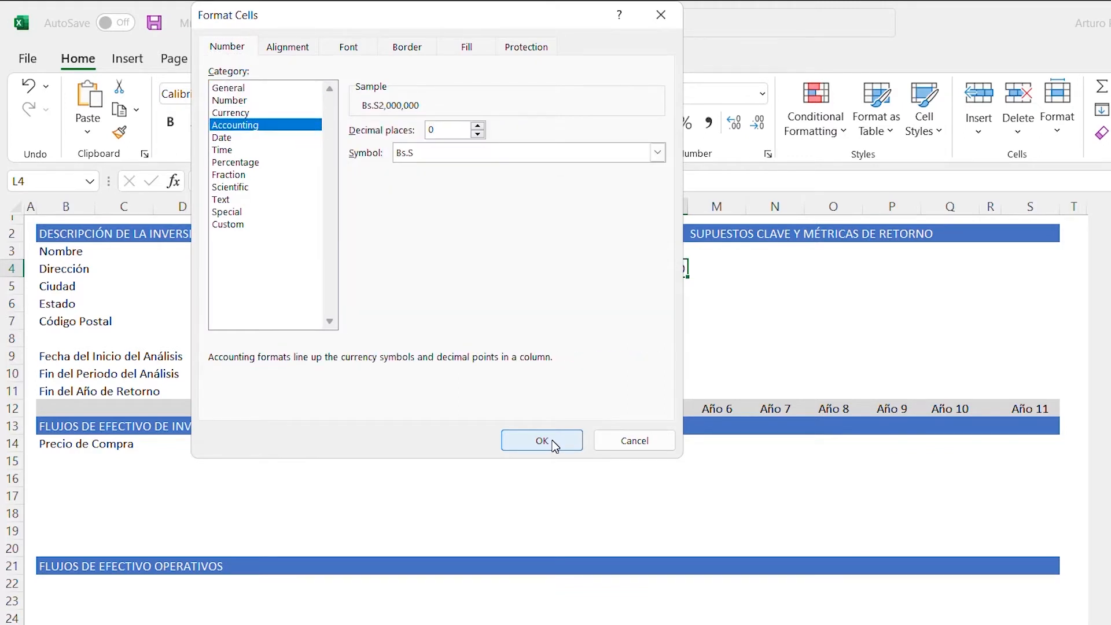
{"action": "key", "text": "Tab"}
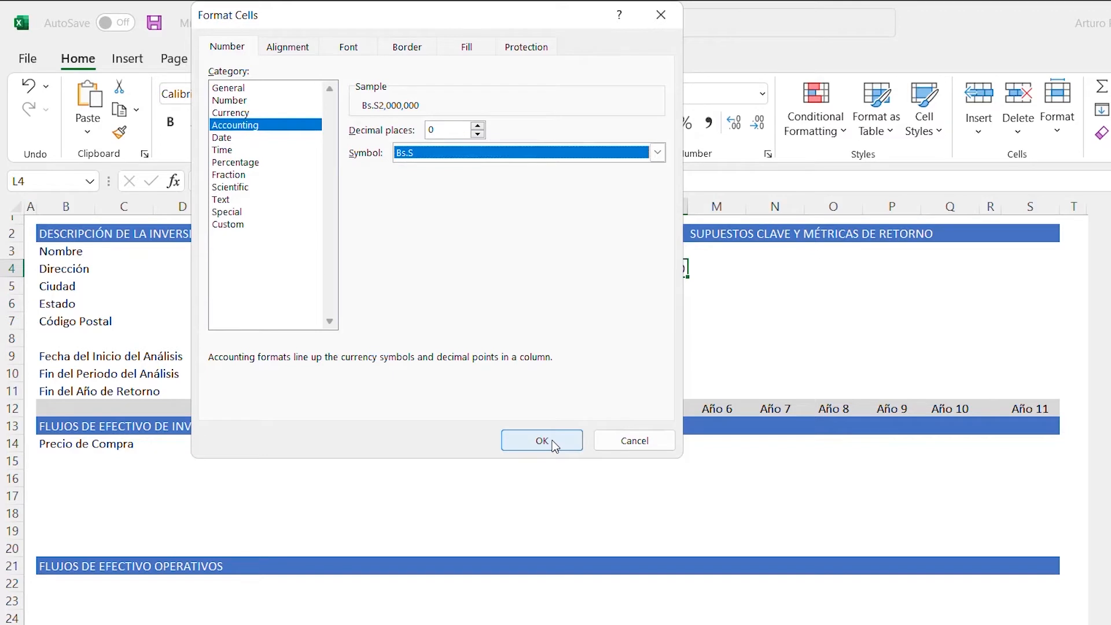
{"action": "key", "text": "alt+Down"}
{"action": "key", "text": "Up"}
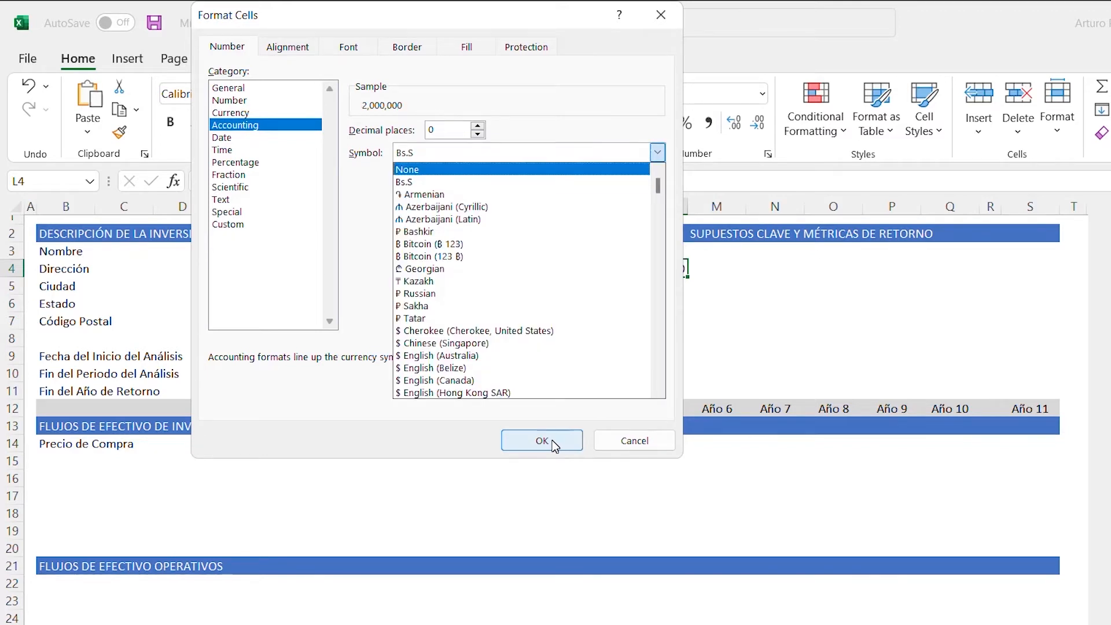
{"action": "key", "text": "Return"}
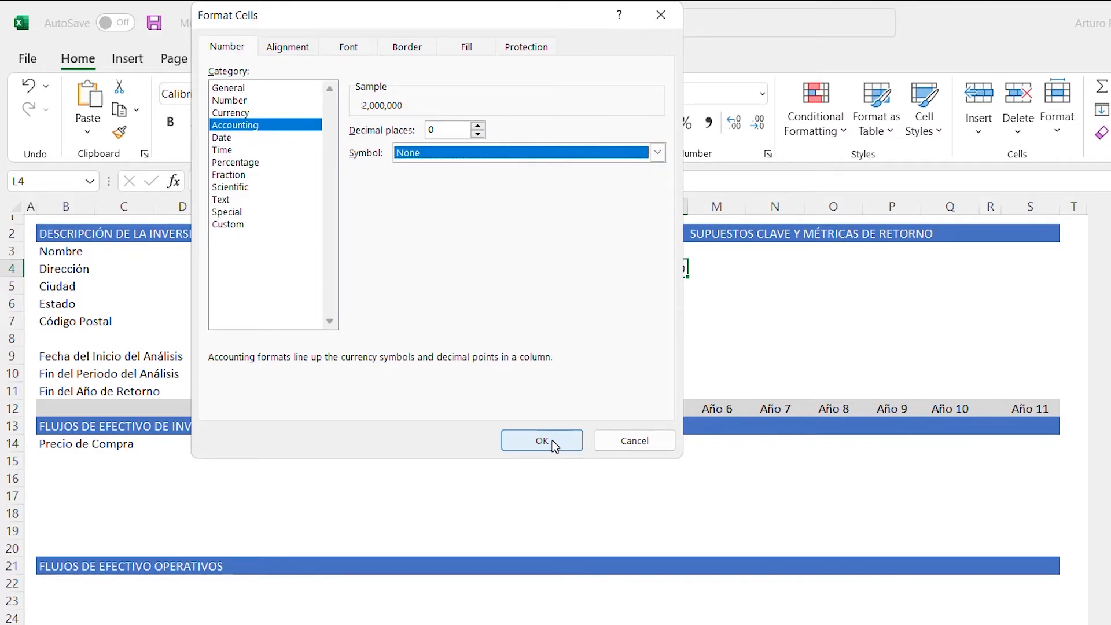
{"action": "left_click", "coordinate": [552, 442]}
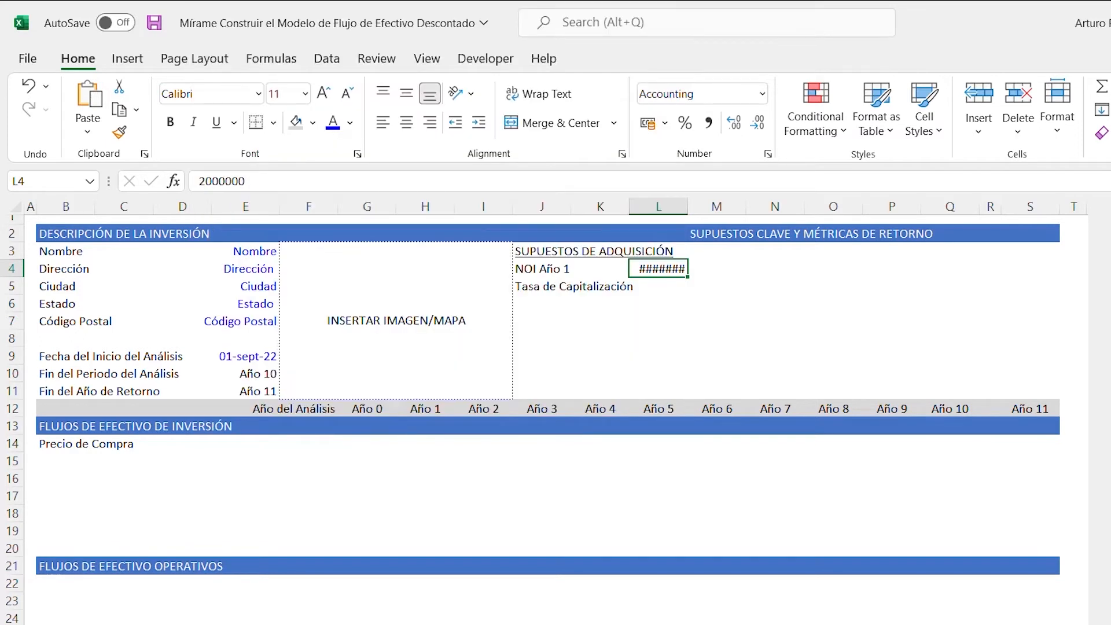
- AutoFit the width of column L to the NOI value in L4
{"action": "key", "text": "alt+h"}
{"action": "key", "text": "o"}
{"action": "key", "text": "i"}
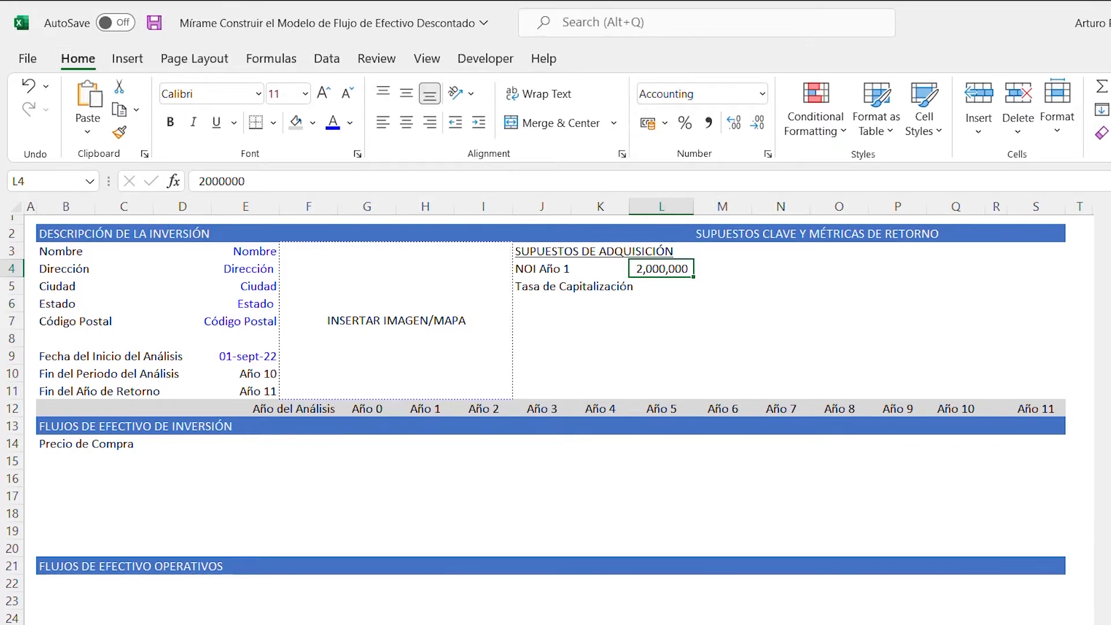
- Enter 6% in cell L5 as the Tasa de Capitalización, using the Percentage format
{"action": "key", "text": "Down"}
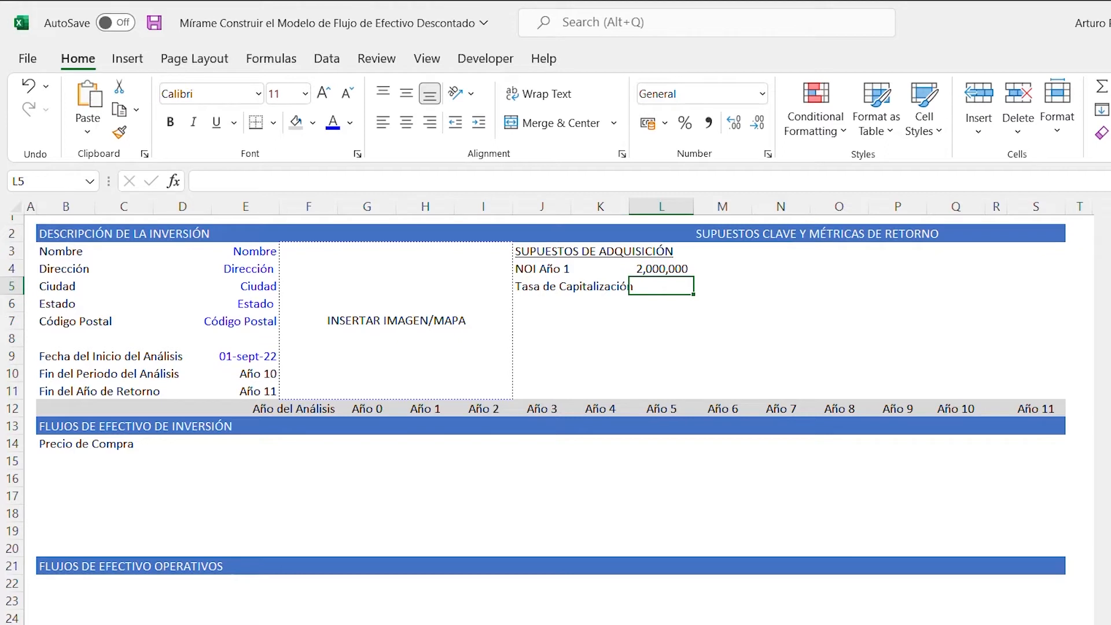
{"action": "key", "text": "ctrl+shift+5"}
{"action": "key", "text": "ctrl+y"}
{"action": "type", "text": "6"}
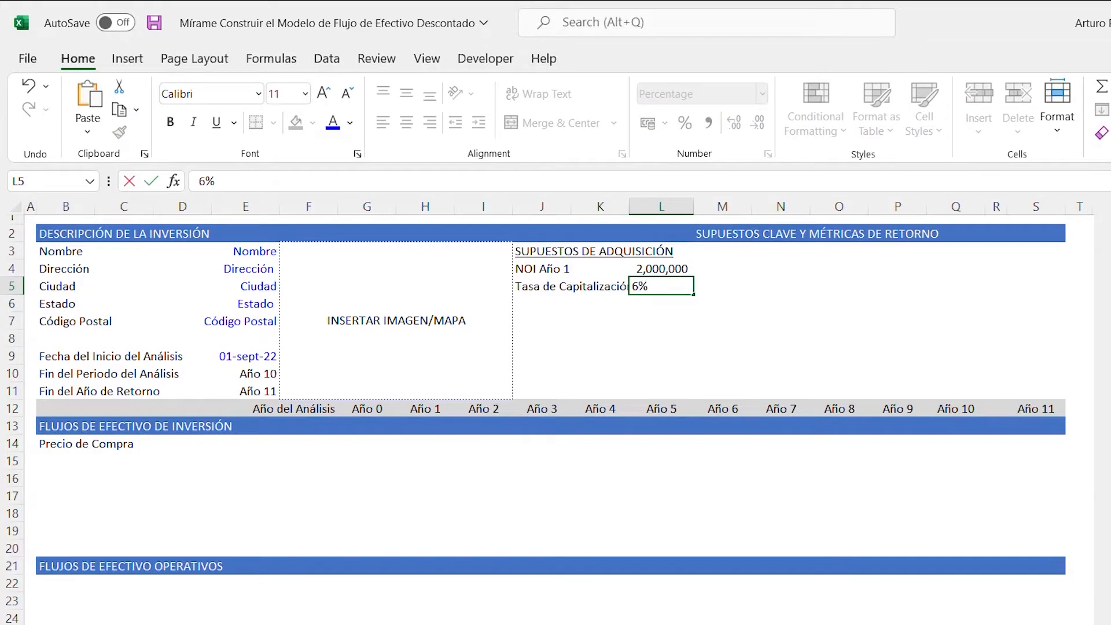
{"action": "key", "text": "ctrl+Return"}
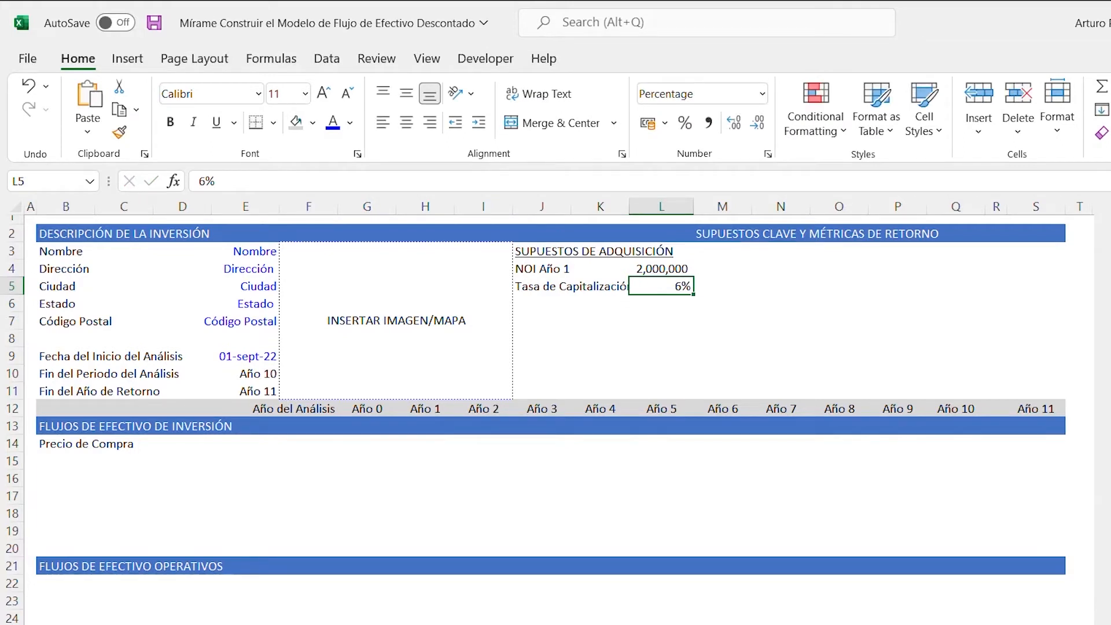
- Set the percentage format of cell L5 to 2 decimal places
{"action": "key", "text": "ctrl+1"}
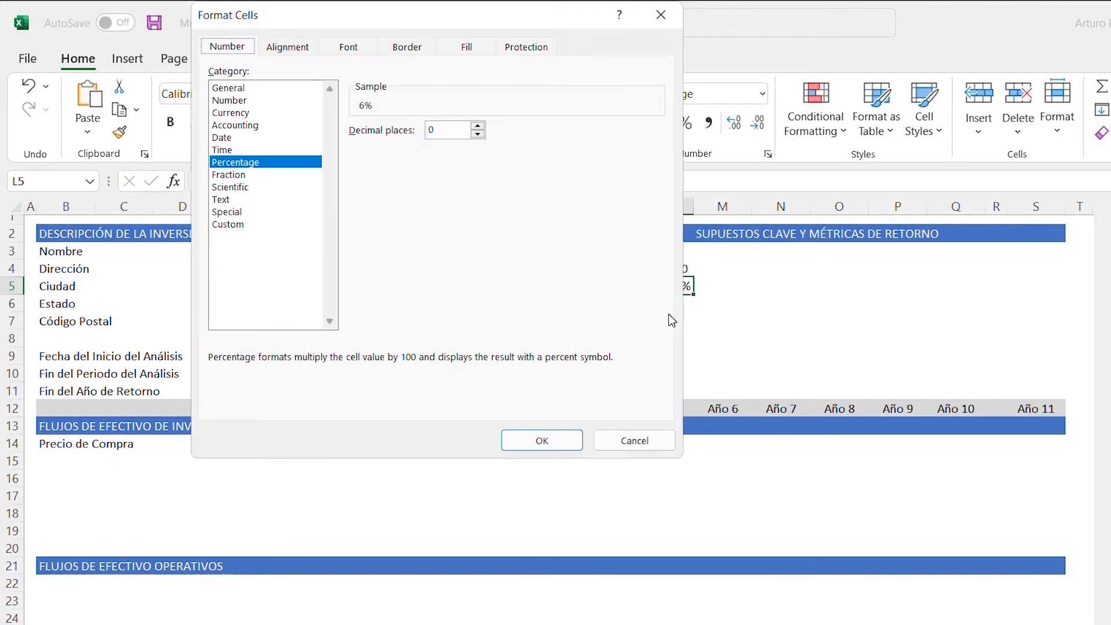
{"action": "key", "text": "Tab"}
{"action": "type", "text": "2"}
{"action": "key", "text": "Return"}
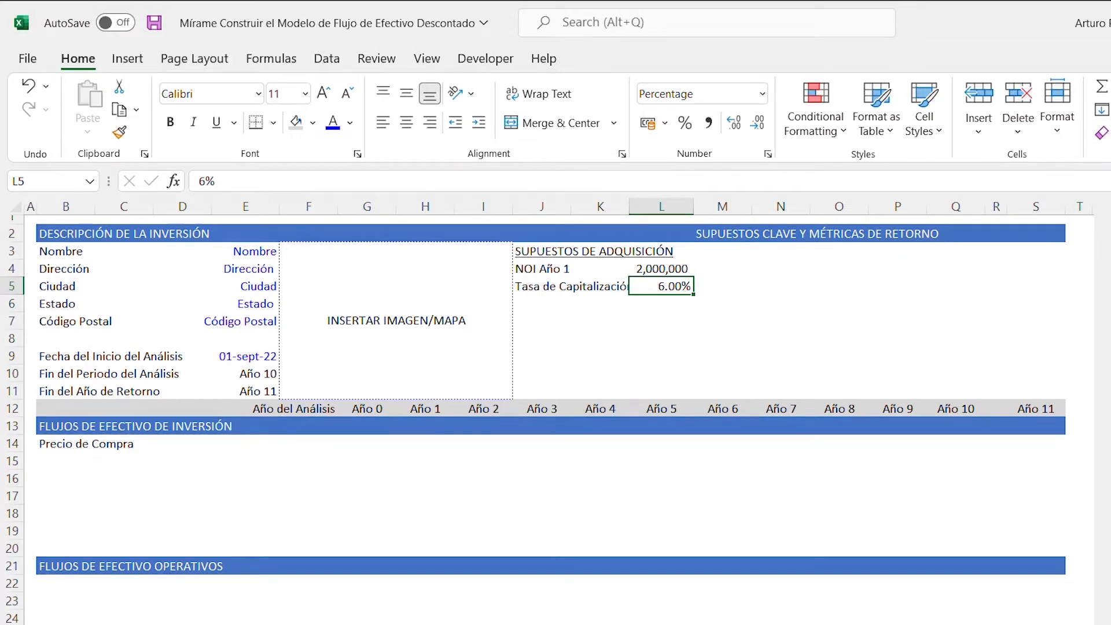
- Copy the capitalization rate from L5 into cell F14 on the Precio de Compra row
{"action": "key", "text": "ctrl+c"}
{"action": "key", "text": "Down"}
{"action": "key", "text": "Down"}
{"action": "key", "text": "Down"}
{"action": "key", "text": "Down"}
{"action": "key", "text": "Down"}
{"action": "key", "text": "Down"}
{"action": "key", "text": "Down"}
{"action": "key", "text": "Down"}
{"action": "key", "text": "Down"}
{"action": "key", "text": "Left"}
{"action": "key", "text": "Left"}
{"action": "key", "text": "Left"}
{"action": "key", "text": "Left"}
{"action": "key", "text": "Left"}
{"action": "key", "text": "Left"}
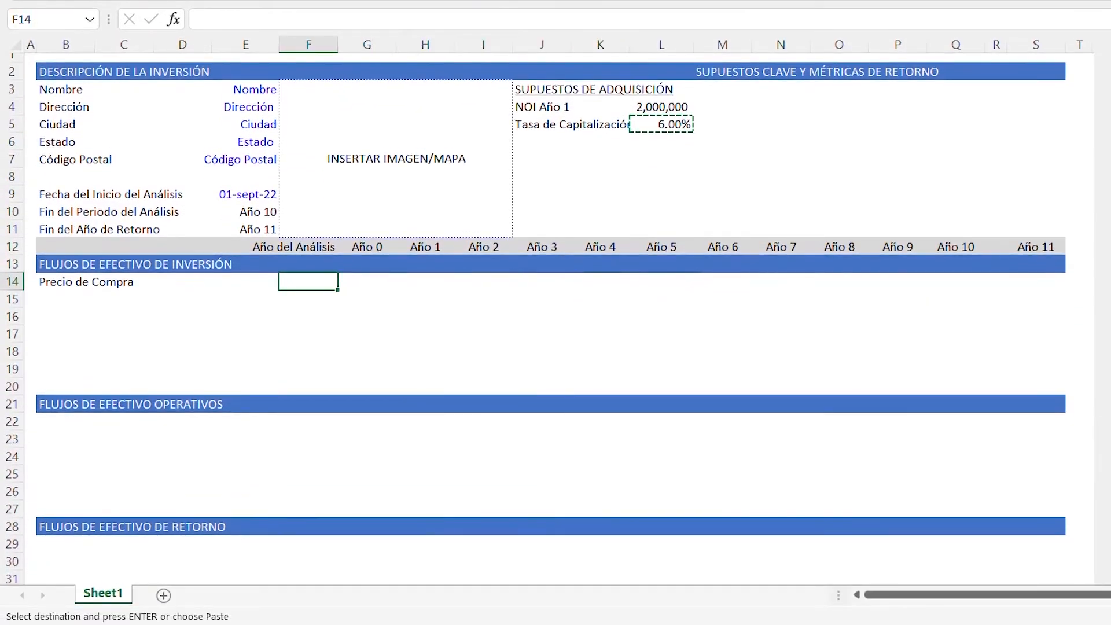
{"action": "key", "text": "ctrl+v"}
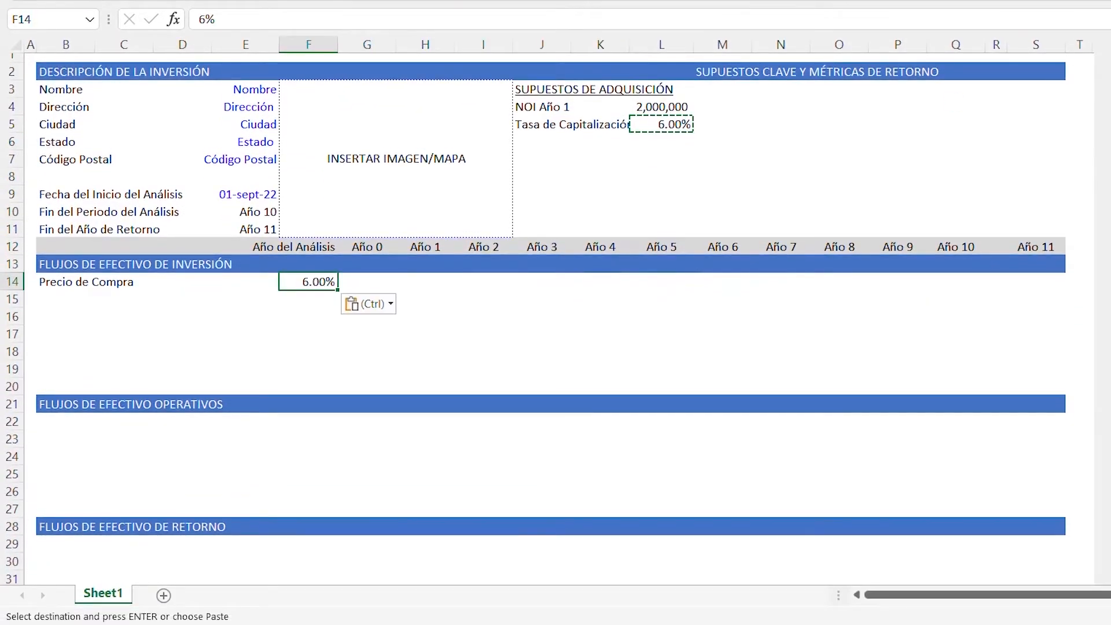
{"action": "key", "text": "Escape"}
- Change the font color of the rate in F14 to the recently used blue
{"action": "key", "text": "alt+h"}
{"action": "key", "text": "f"}
{"action": "key", "text": "c"}
{"action": "key", "text": "Down"}
{"action": "key", "text": "Down"}
{"action": "key", "text": "Down"}
{"action": "key", "text": "Down"}
{"action": "key", "text": "Down"}
{"action": "key", "text": "Down"}
{"action": "key", "text": "Down"}
{"action": "key", "text": "Down"}
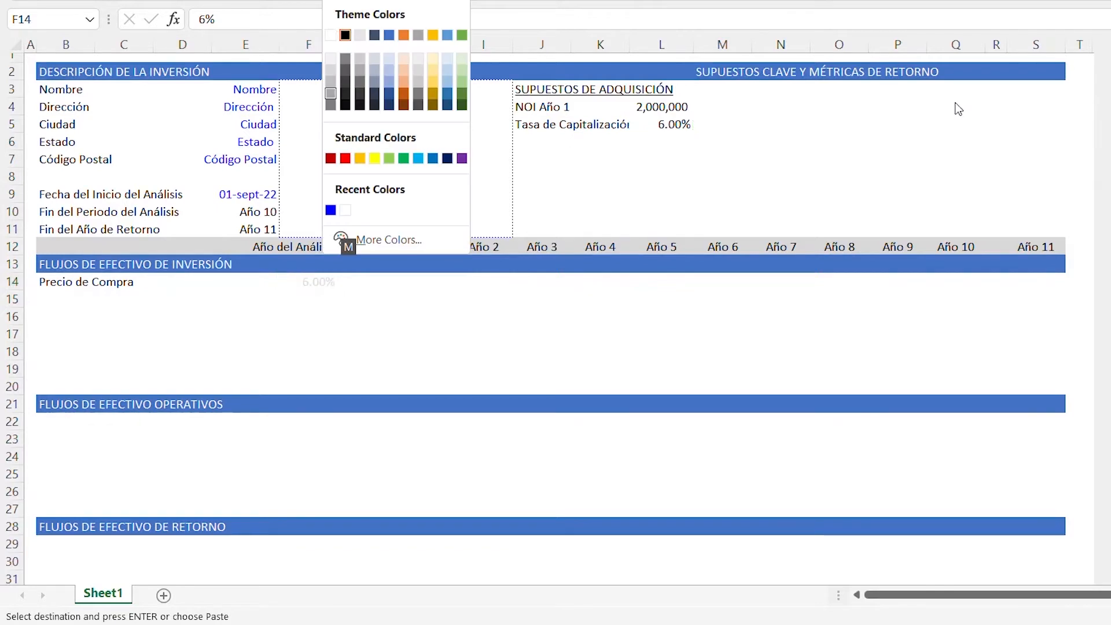
{"action": "key", "text": "Up"}
{"action": "key", "text": "Down"}
{"action": "key", "text": "Return"}
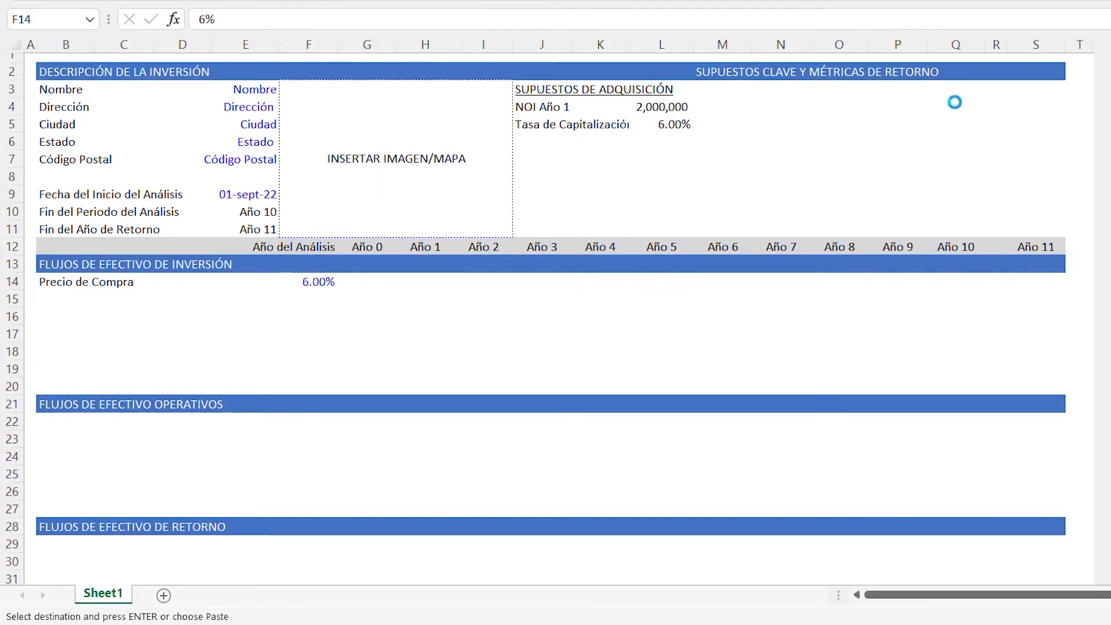
- Enter the formula =(G12=0)*-($L$4/$F$14) in cell G14 to calculate the Año 0 purchase price
{"action": "key", "text": "Right"}
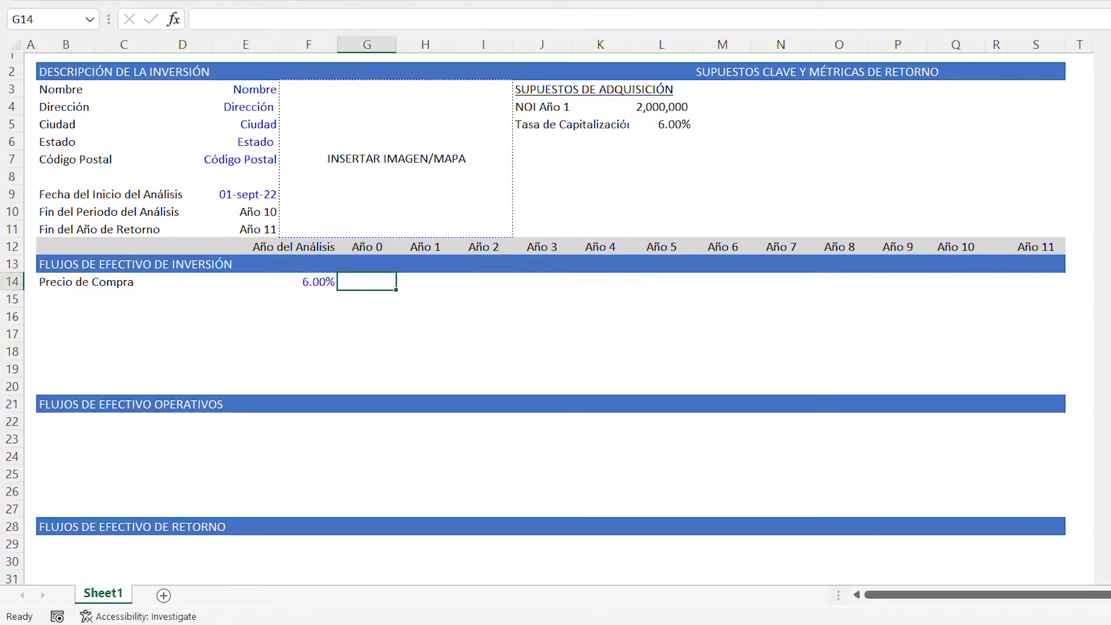
{"action": "type", "text": "="}
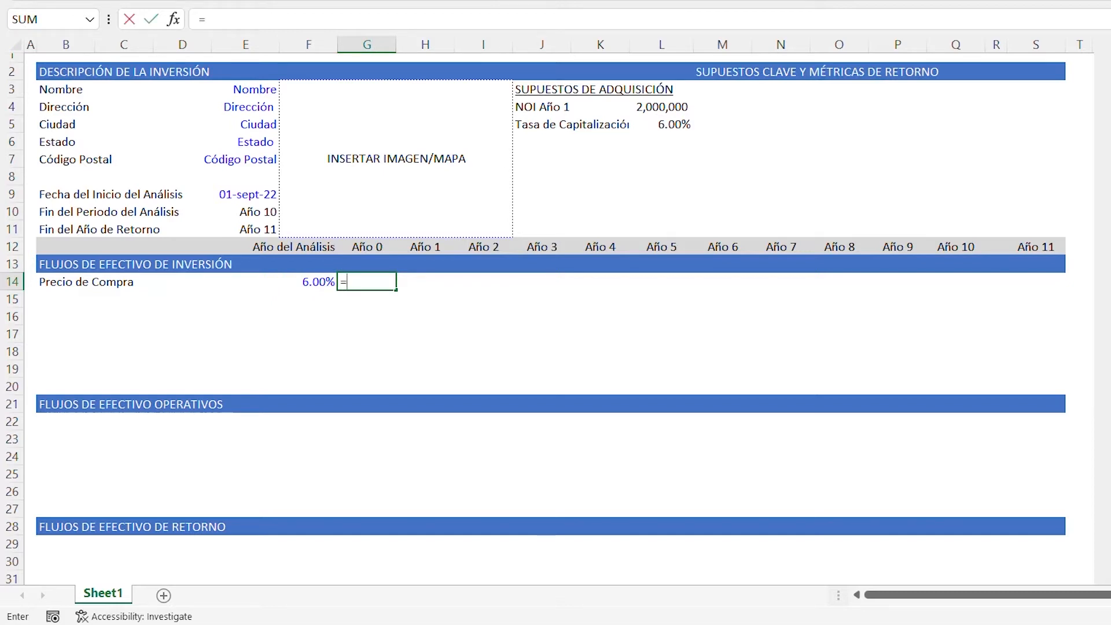
{"action": "type", "text": "("}
{"action": "key", "text": "Up"}
{"action": "key", "text": "Up"}
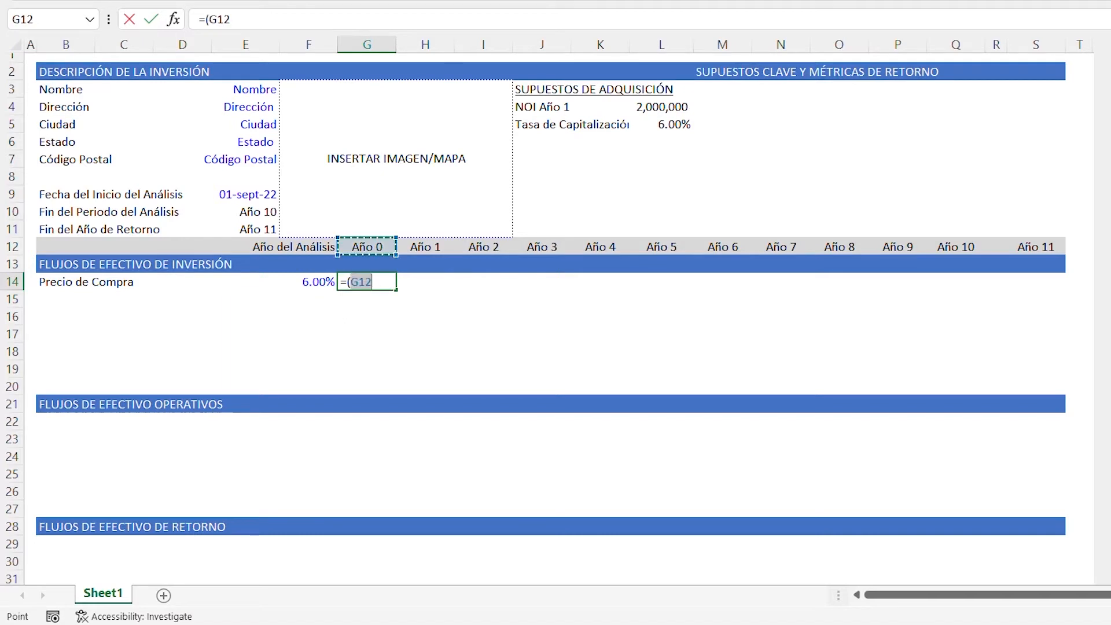
{"action": "type", "text": "="}
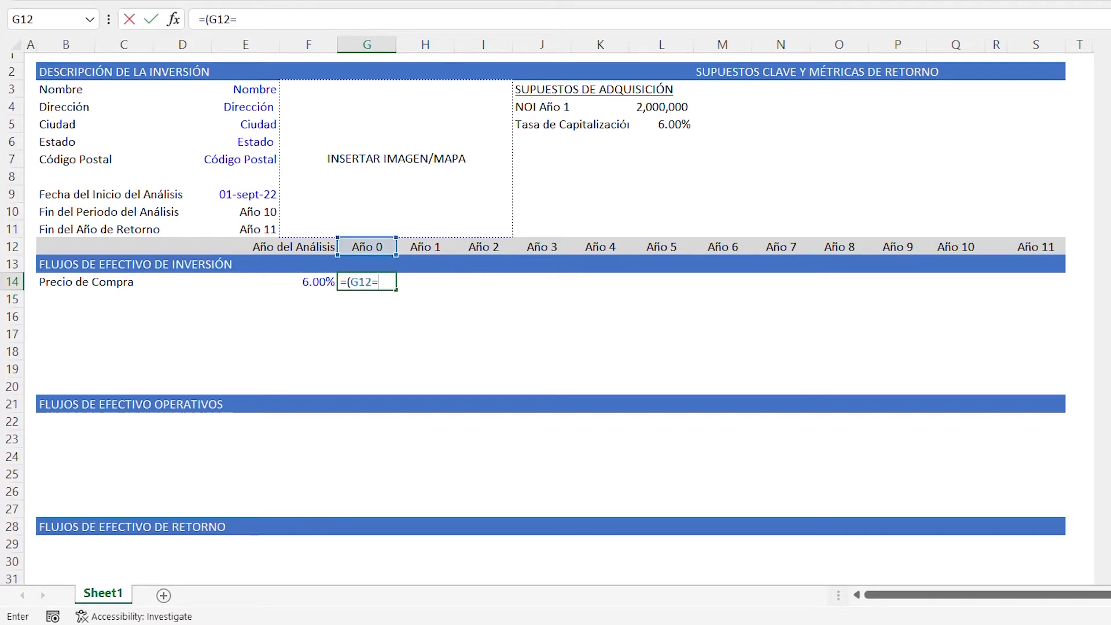
{"action": "type", "text": "0)*-"}
{"action": "key", "text": "Up"}
{"action": "key", "text": "Right"}
{"action": "key", "text": "Up"}
{"action": "key", "text": "Up"}
{"action": "key", "text": "Up"}
{"action": "key", "text": "Up"}
{"action": "key", "text": "Right"}
{"action": "key", "text": "Right"}
{"action": "key", "text": "Down"}
{"action": "key", "text": "Down"}
{"action": "key", "text": "Down"}
{"action": "key", "text": "Right"}
{"action": "key", "text": "Right"}
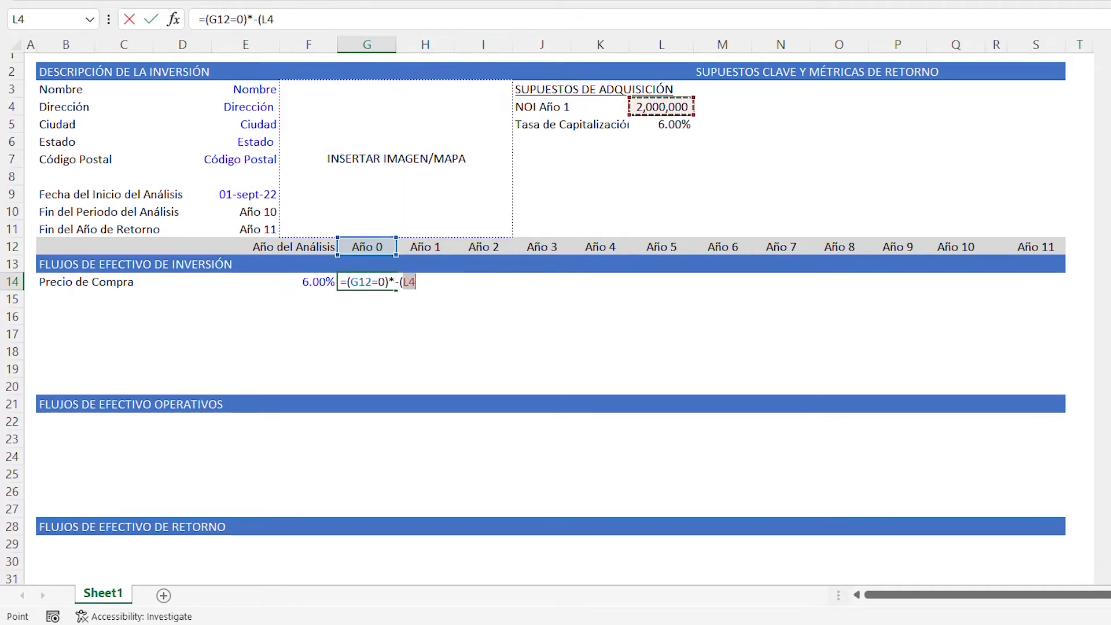
{"action": "key", "text": "F4"}
{"action": "type", "text": "/"}
{"action": "key", "text": "Down"}
{"action": "key", "text": "Down"}
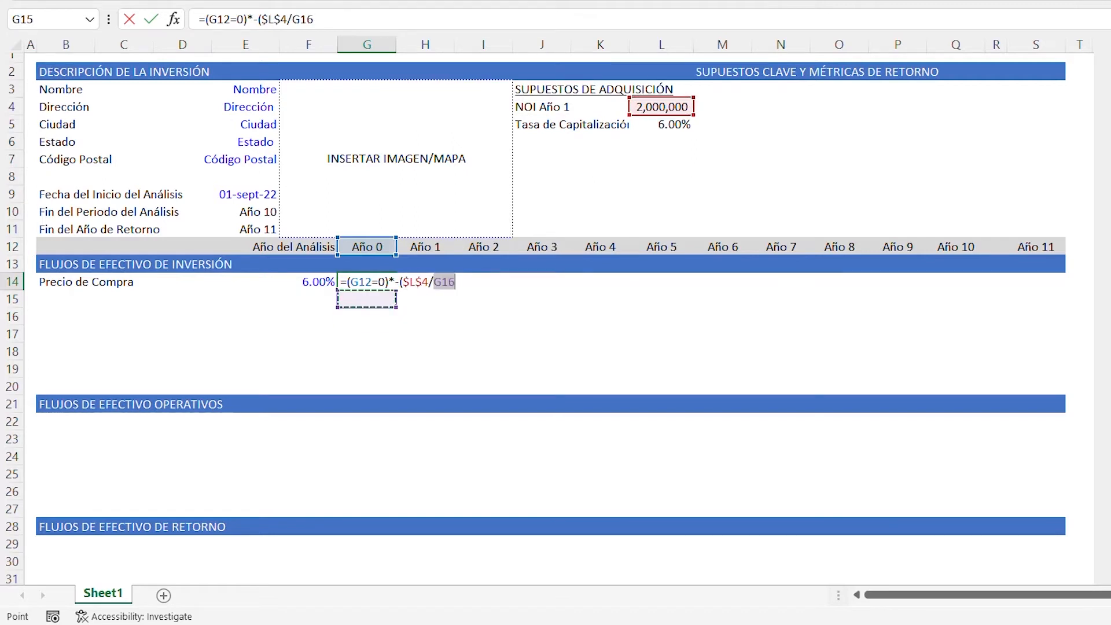
{"action": "key", "text": "Up"}
{"action": "key", "text": "Up"}
{"action": "key", "text": "Left"}
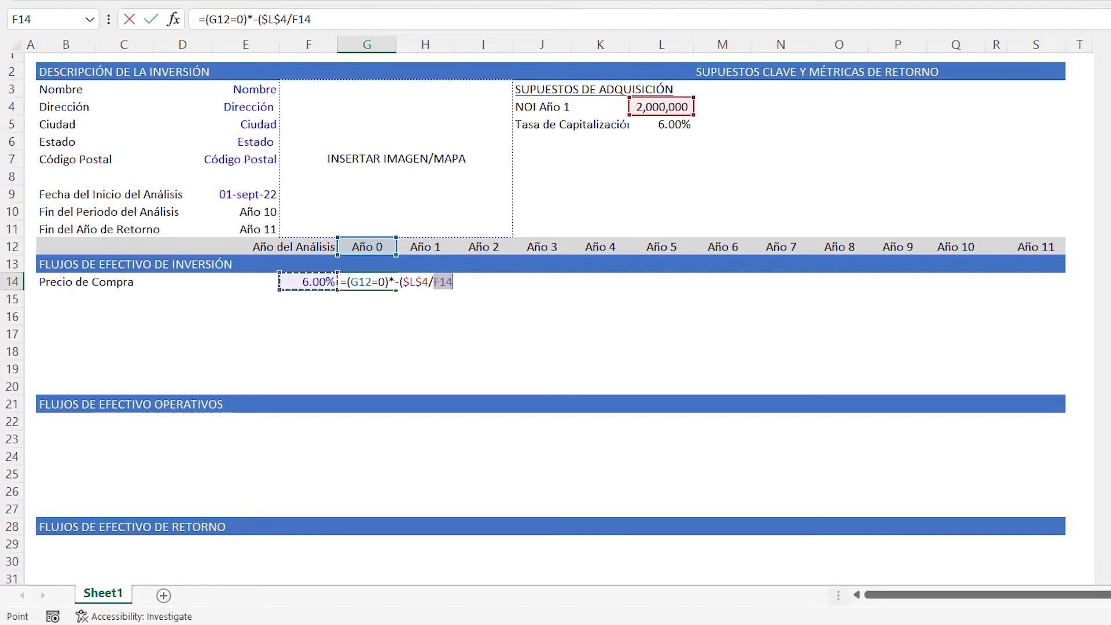
{"action": "key", "text": "F4"}
{"action": "type", "text": ")"}
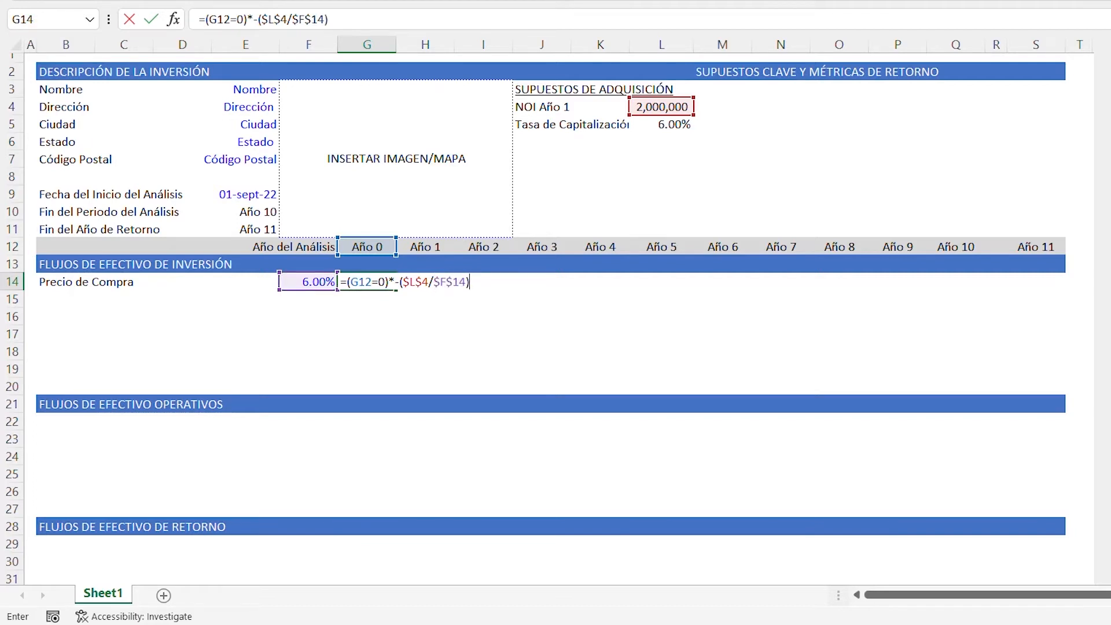
{"action": "key", "text": "Return"}
- Apply the custom number format _(* #,##0_);_(* (#,##0);_(* "-"_);_(@_) to cell G14
{"action": "key", "text": "Up"}
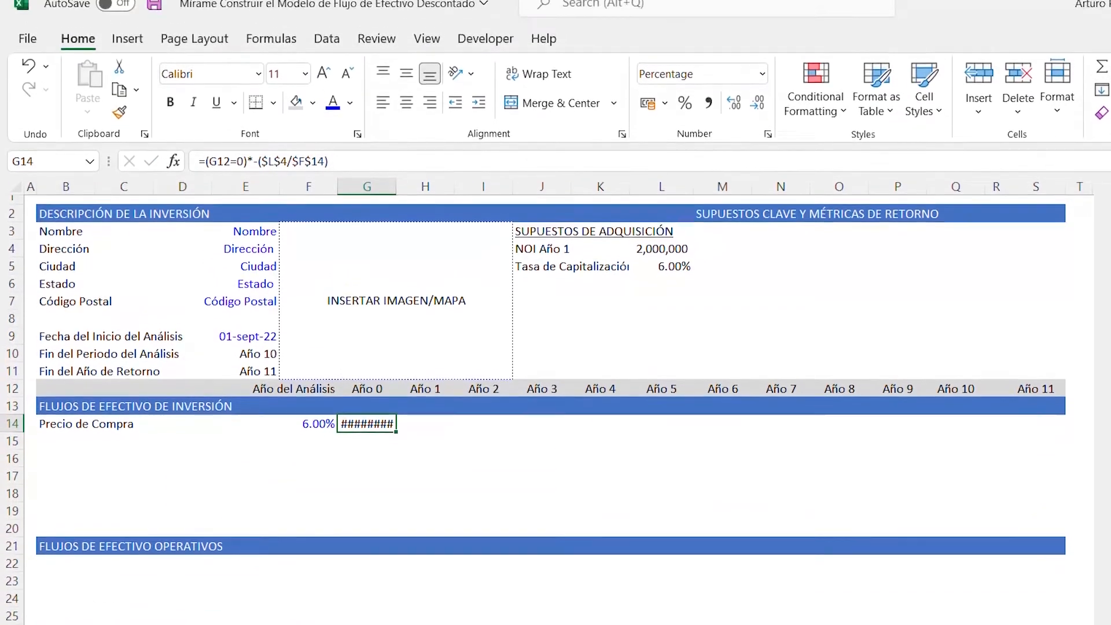
{"action": "key", "text": "ctrl+1"}
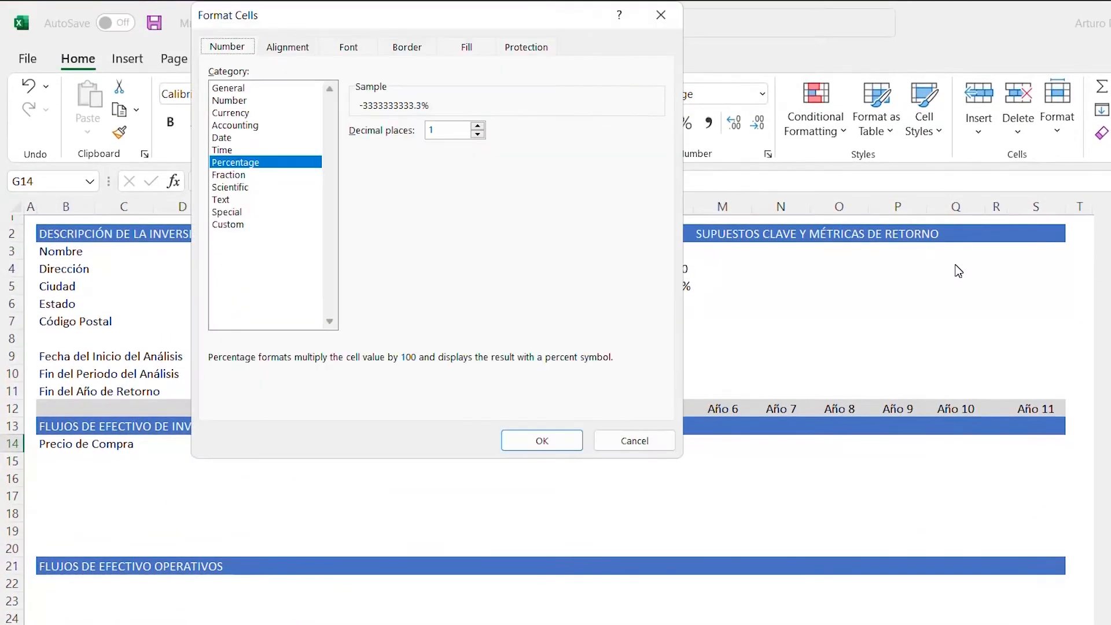
{"action": "key", "text": "Tab"}
{"action": "key", "text": "Down"}
{"action": "key", "text": "Down"}
{"action": "key", "text": "Down"}
{"action": "key", "text": "Down"}
{"action": "key", "text": "Down"}
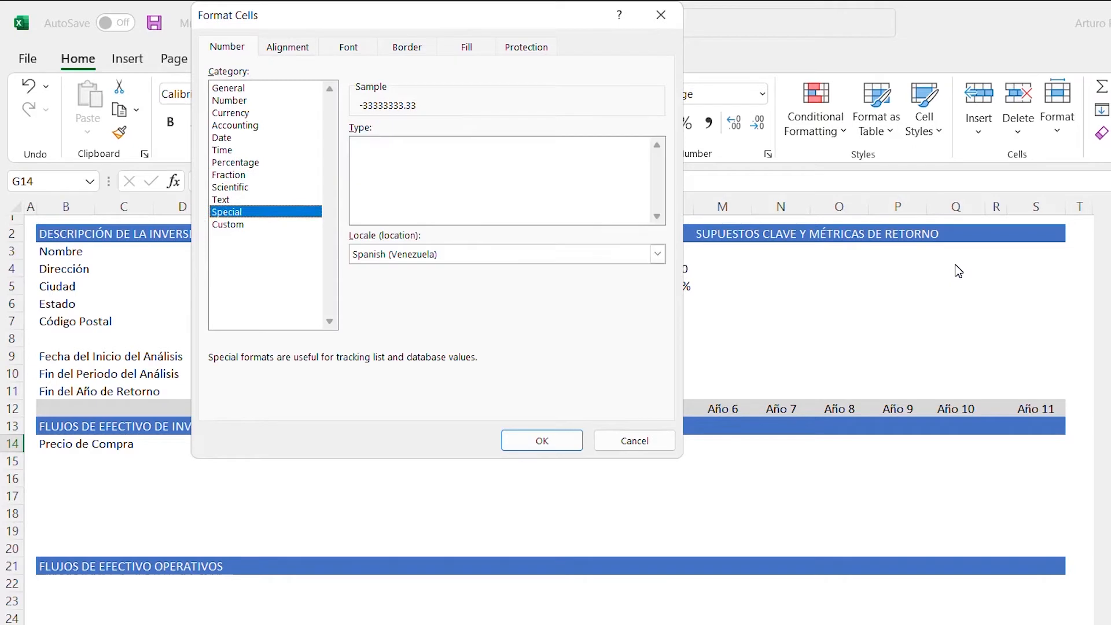
{"action": "key", "text": "Tab"}
{"action": "key", "text": "Tab"}
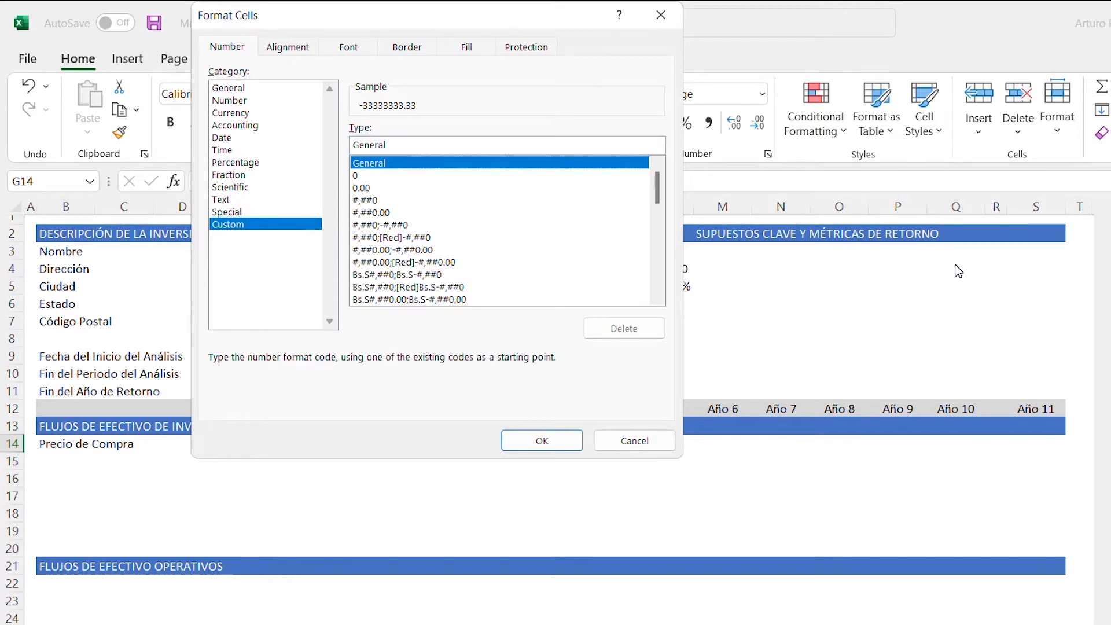
{"action": "key", "text": "Down"}
{"action": "key", "text": "Down"}
{"action": "key", "text": "Down"}
{"action": "key", "text": "Down"}
{"action": "key", "text": "Down"}
{"action": "key", "text": "Down"}
{"action": "key", "text": "Down"}
{"action": "key", "text": "Down"}
{"action": "key", "text": "Down"}
{"action": "key", "text": "Down"}
{"action": "key", "text": "Down"}
{"action": "key", "text": "Down"}
{"action": "key", "text": "Down"}
{"action": "key", "text": "Down"}
{"action": "key", "text": "Down"}
{"action": "key", "text": "Down"}
{"action": "key", "text": "Down"}
{"action": "key", "text": "Down"}
{"action": "key", "text": "Down"}
{"action": "key", "text": "Down"}
{"action": "key", "text": "Down"}
{"action": "key", "text": "Down"}
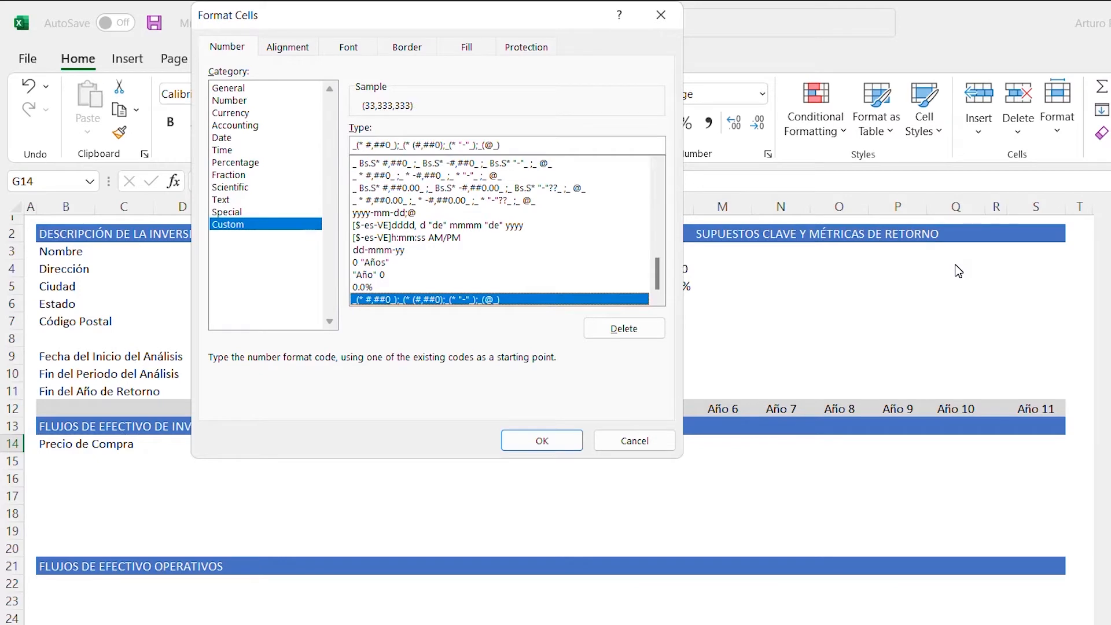
{"action": "key", "text": "Return"}
- AutoFit the width of column G to the purchase price in G14
{"action": "key", "text": "alt+h"}
{"action": "key", "text": "o"}
{"action": "key", "text": "i"}
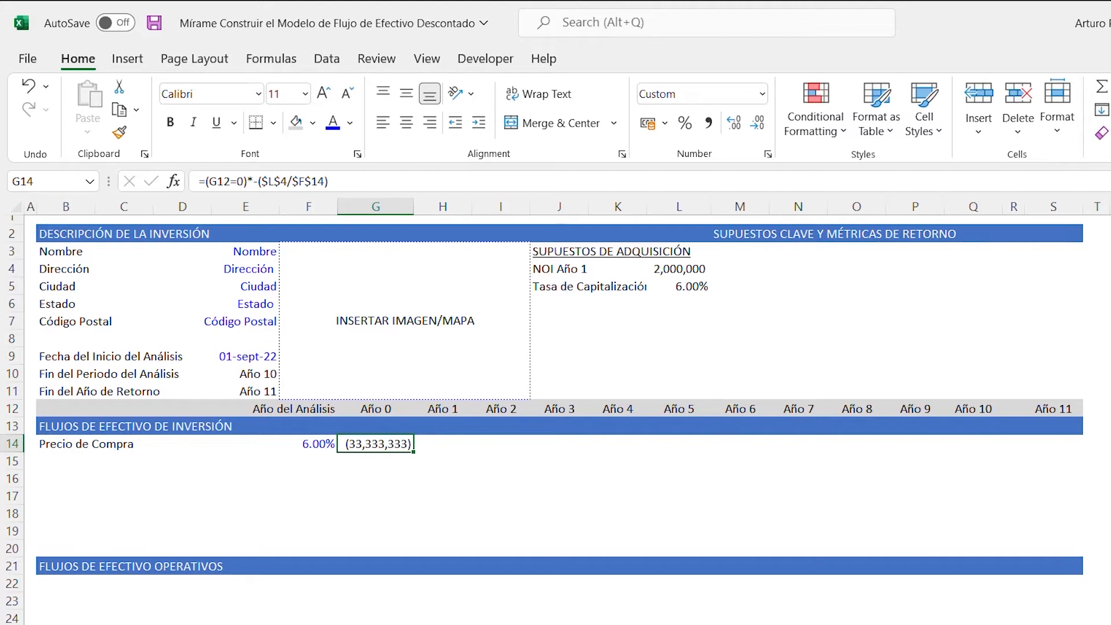
- Copy the purchase price formula from G14 across H14:Q14, covering Año 1 through Año 10
{"action": "key", "text": "ctrl+c"}
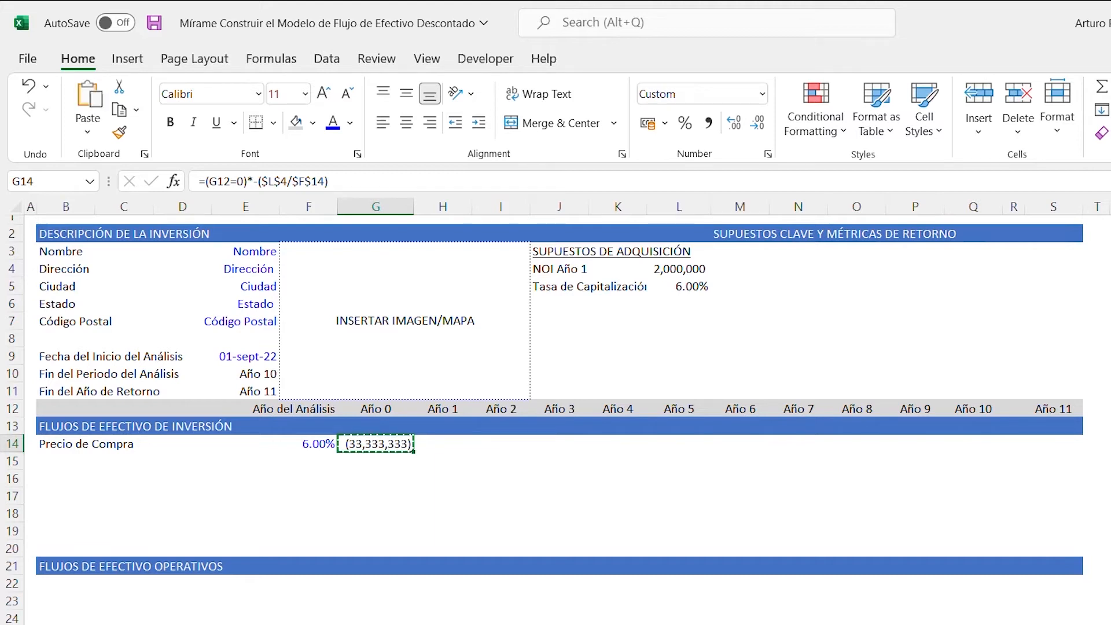
{"action": "key", "text": "Right"}
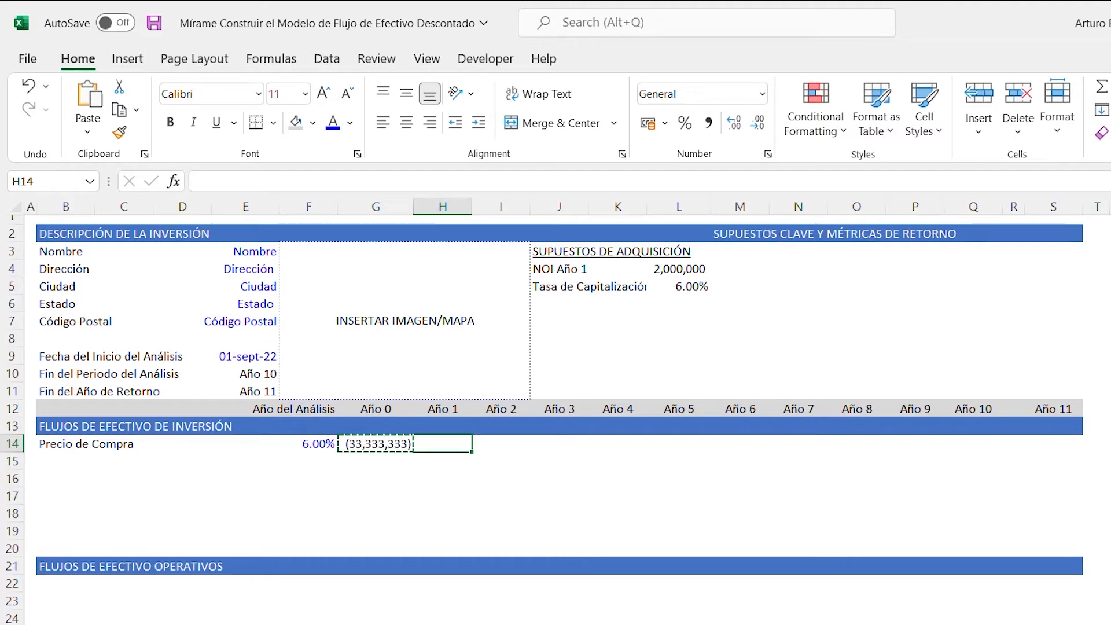
{"action": "key", "text": "shift+Right"}
{"action": "key", "text": "shift+Right"}
{"action": "key", "text": "shift+Right"}
{"action": "key", "text": "shift+Right"}
{"action": "key", "text": "shift+Right"}
{"action": "key", "text": "shift+Right"}
{"action": "key", "text": "shift+Right"}
{"action": "key", "text": "shift+Right"}
{"action": "key", "text": "shift+Right"}
{"action": "key", "text": "shift+Right"}
{"action": "key", "text": "shift+Right"}
{"action": "key", "text": "shift+Right"}
{"action": "key", "text": "shift+Left"}
{"action": "key", "text": "shift+Left"}
{"action": "key", "text": "shift+Left"}
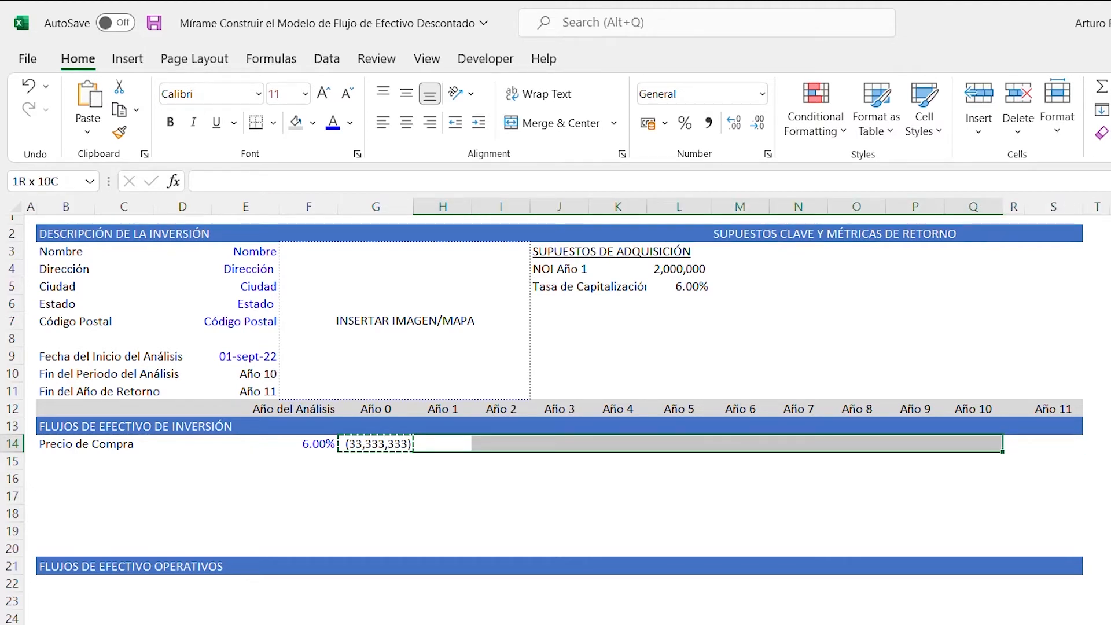
{"action": "key", "text": "ctrl+v"}
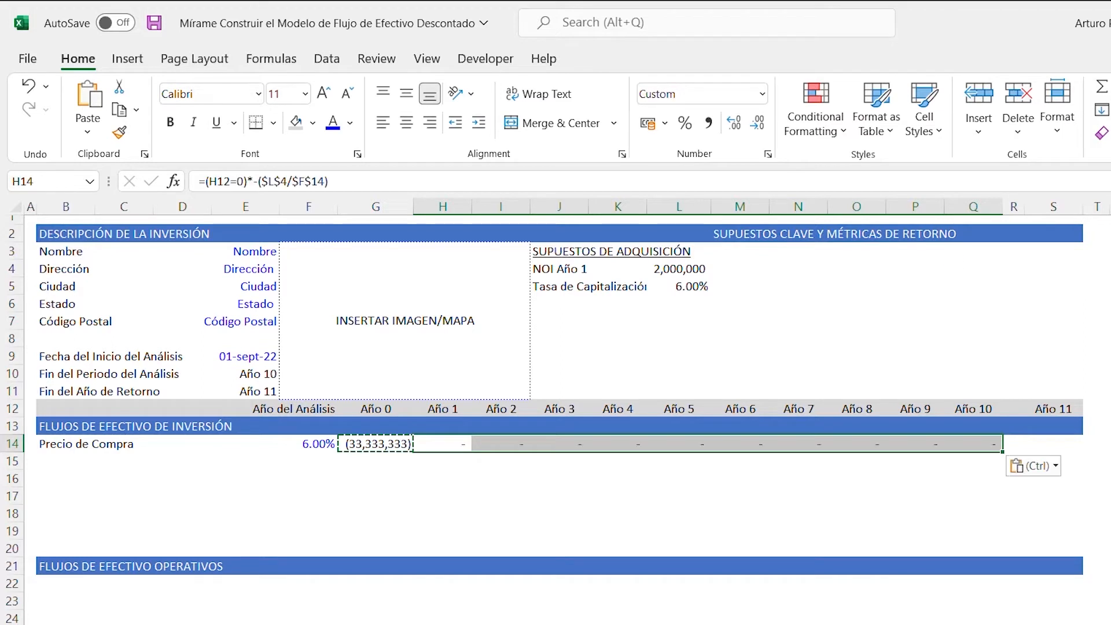
{"action": "key", "text": "Escape"}
- Carry the number format of G14 over to G15:Q20 by pasting the cell there and clearing the pasted contents
{"action": "key", "text": "Left"}
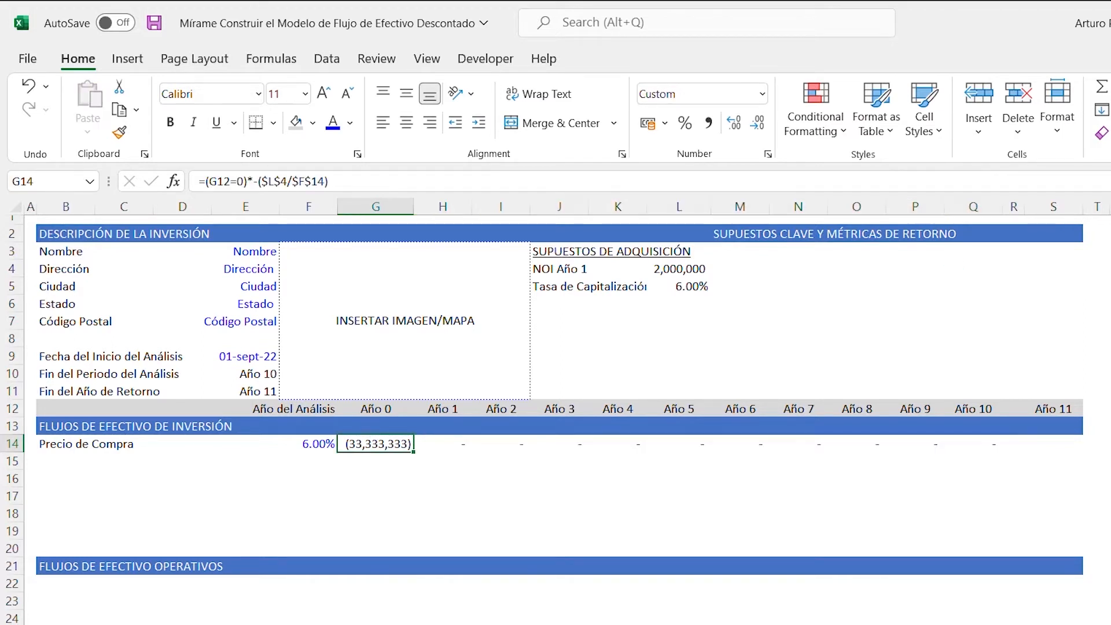
{"action": "key", "text": "ctrl+c"}
{"action": "key", "text": "Down"}
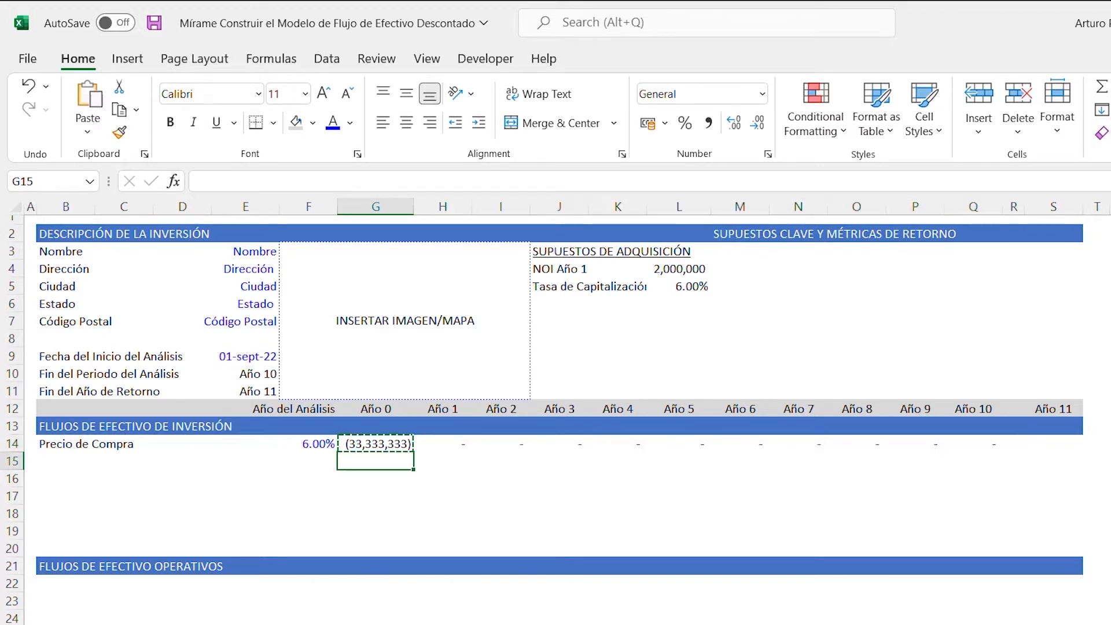
{"action": "key", "text": "shift+Down"}
{"action": "key", "text": "shift+Down"}
{"action": "key", "text": "shift+Down"}
{"action": "key", "text": "shift+Down"}
{"action": "key", "text": "shift+Down"}
{"action": "key", "text": "shift+Right"}
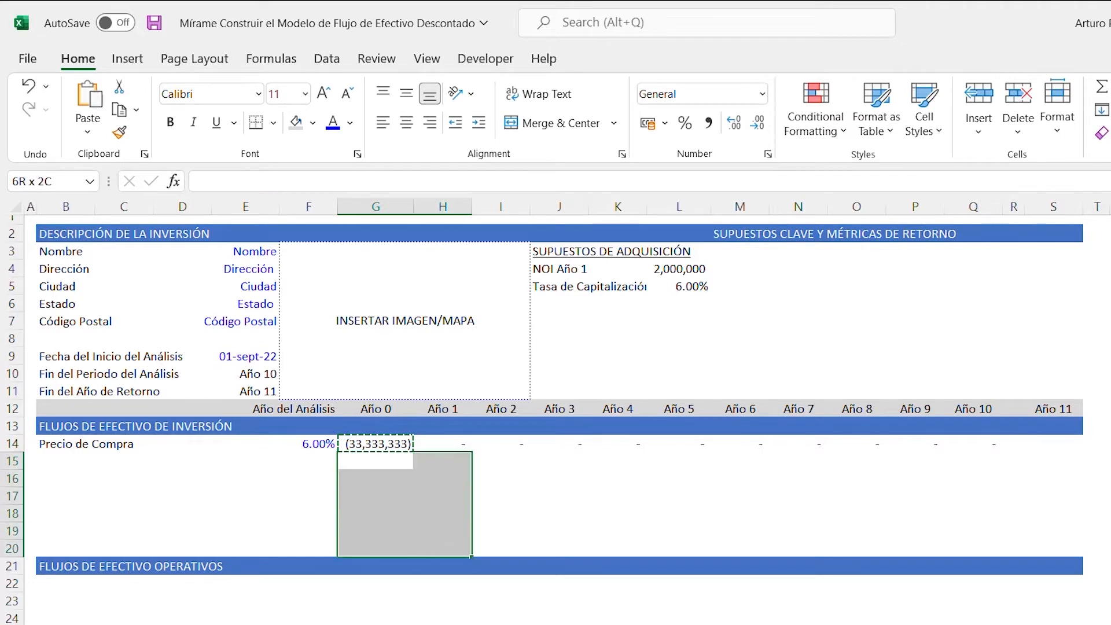
{"action": "key", "text": "shift+Right"}
{"action": "key", "text": "shift+Right"}
{"action": "key", "text": "shift+Right"}
{"action": "key", "text": "shift+Right"}
{"action": "key", "text": "shift+Right"}
{"action": "key", "text": "shift+Right"}
{"action": "key", "text": "shift+Right"}
{"action": "key", "text": "shift+Right"}
{"action": "key", "text": "shift+Right"}
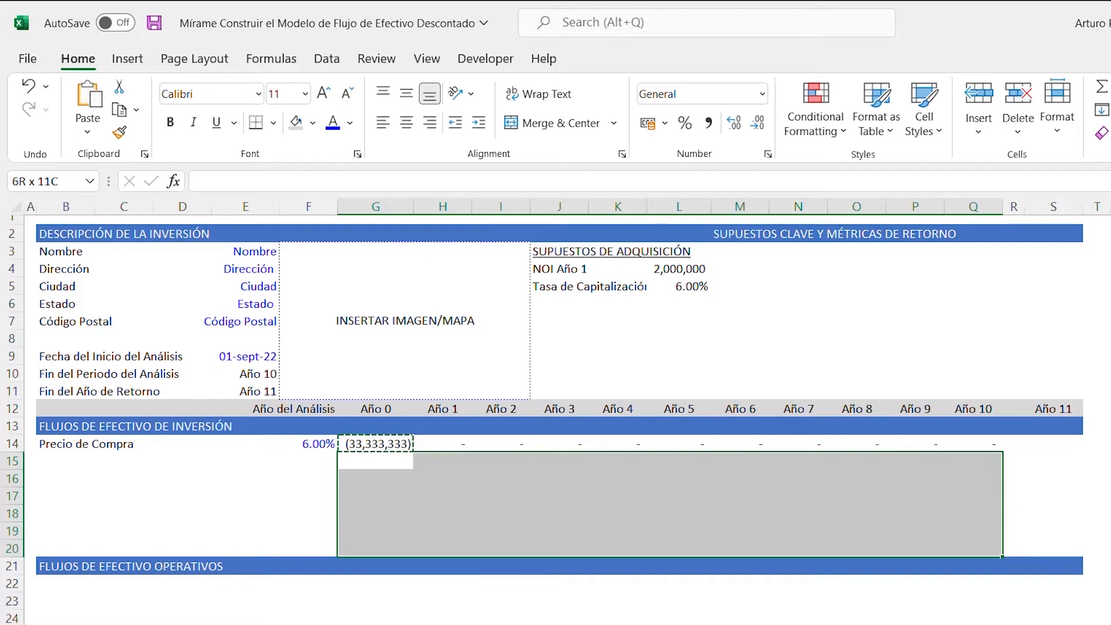
{"action": "key", "text": "ctrl+v"}
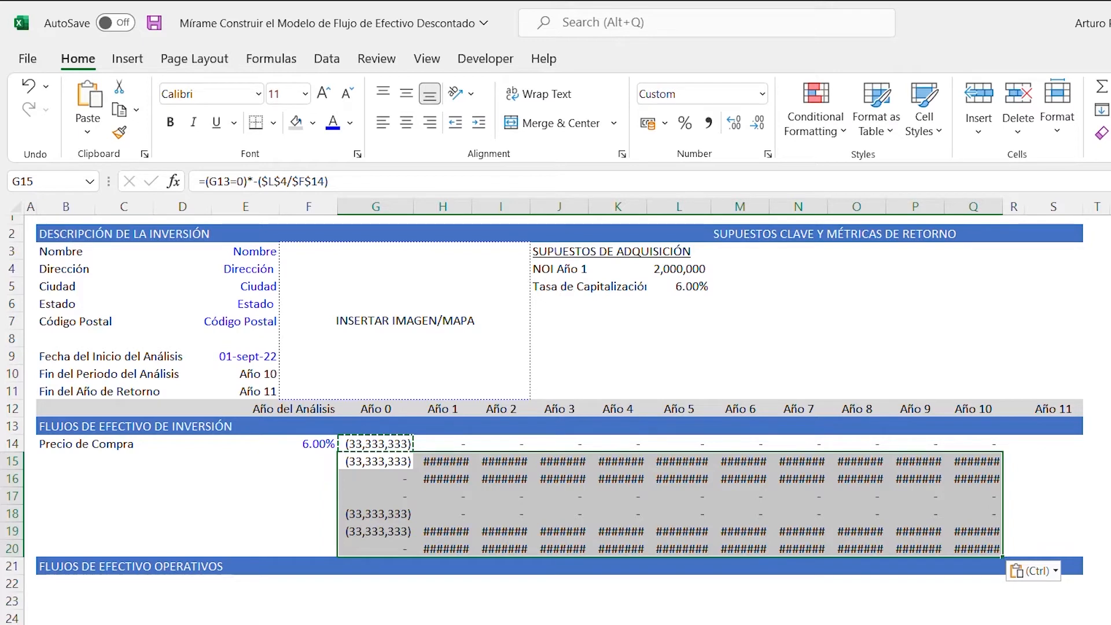
{"action": "key", "text": "Delete"}
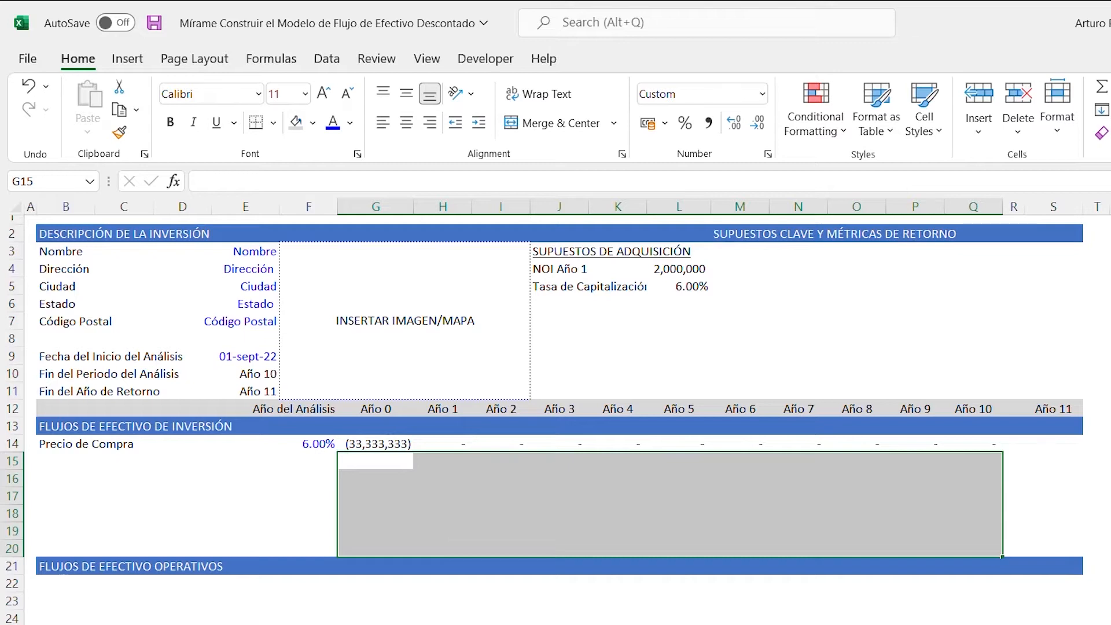
{"action": "key", "text": "Up"}
{"action": "key", "text": "Down"}
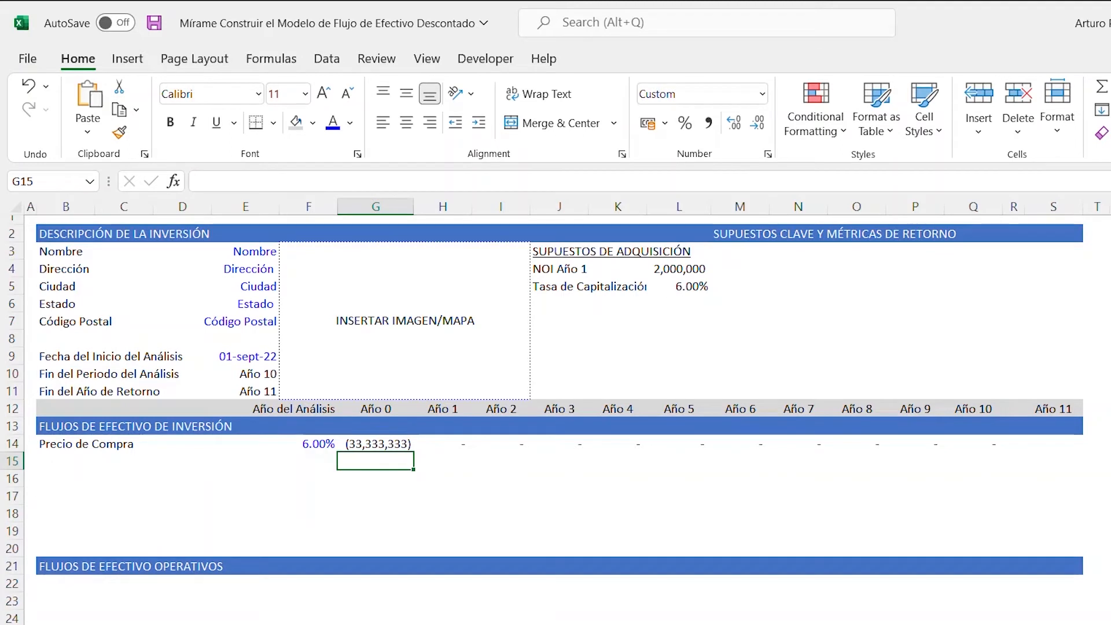
- Enter the row label "Costos de Cierre de la Adquisición" in cell B15, below Precio de Compra
{"action": "key", "text": "Left"}
{"action": "key", "text": "Left"}
{"action": "key", "text": "Left"}
{"action": "key", "text": "Left"}
{"action": "key", "text": "Left"}
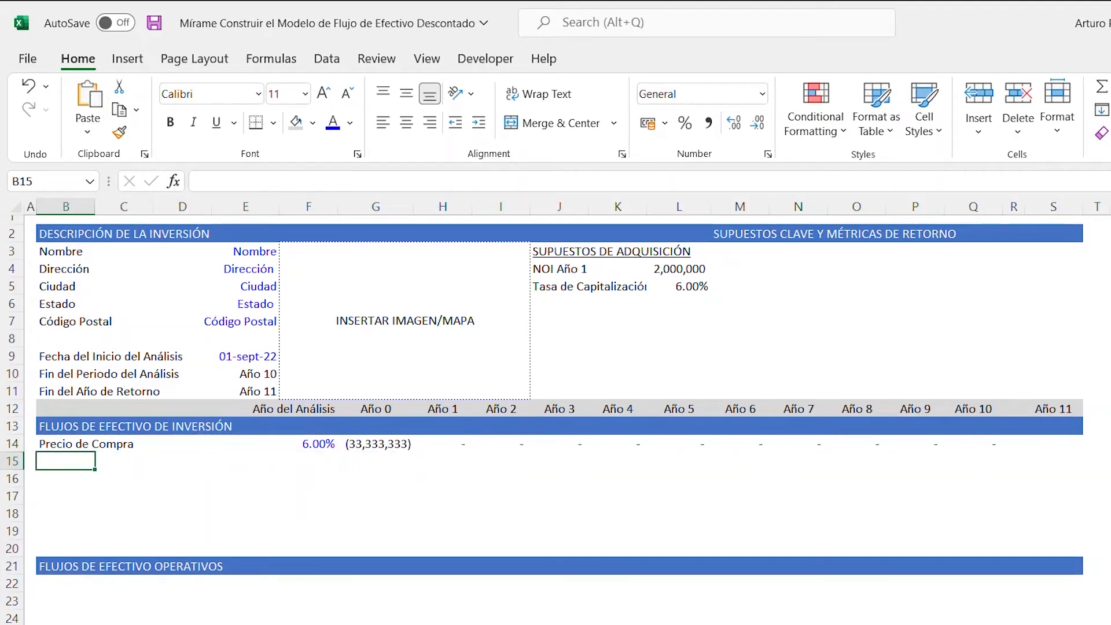
{"action": "type", "text": "Costos"}
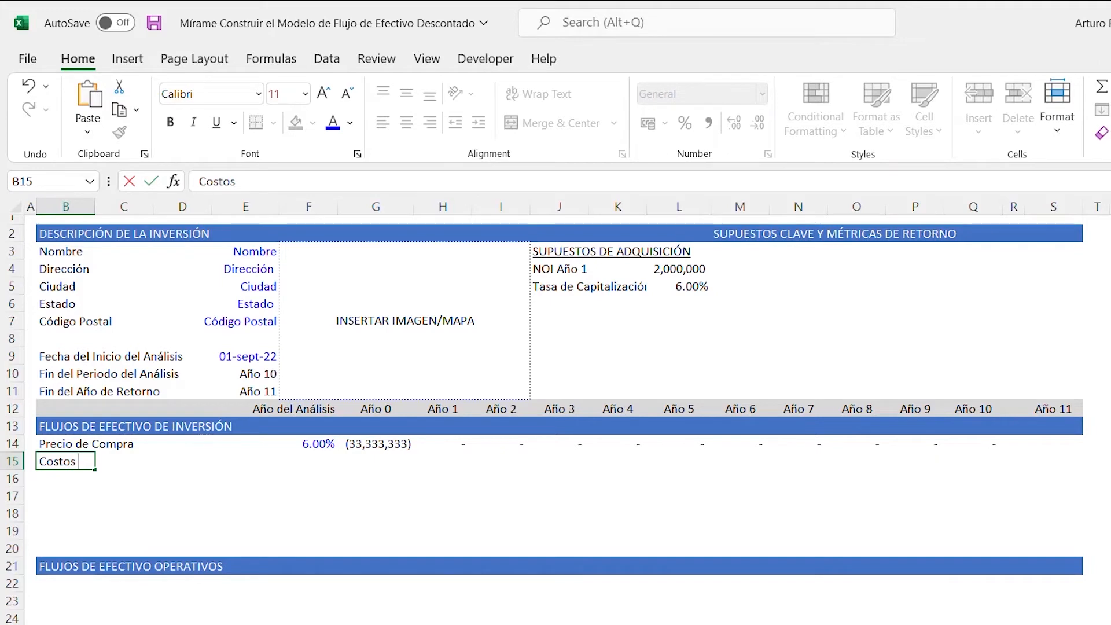
{"action": "type", "text": " de Cierre de la"}
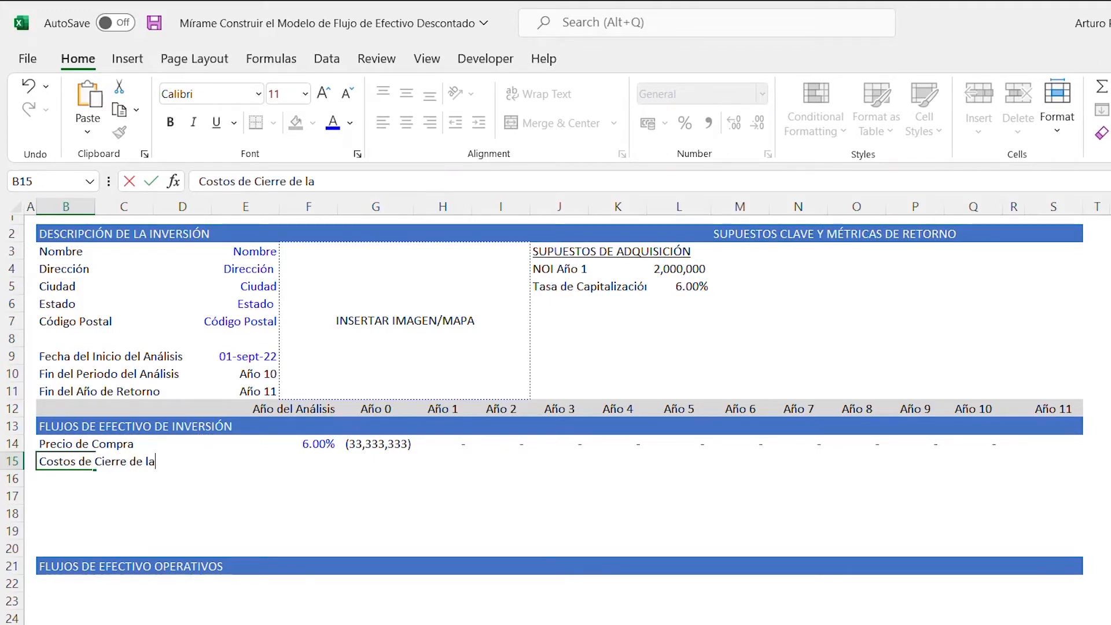
{"action": "type", "text": " Adquisi"}
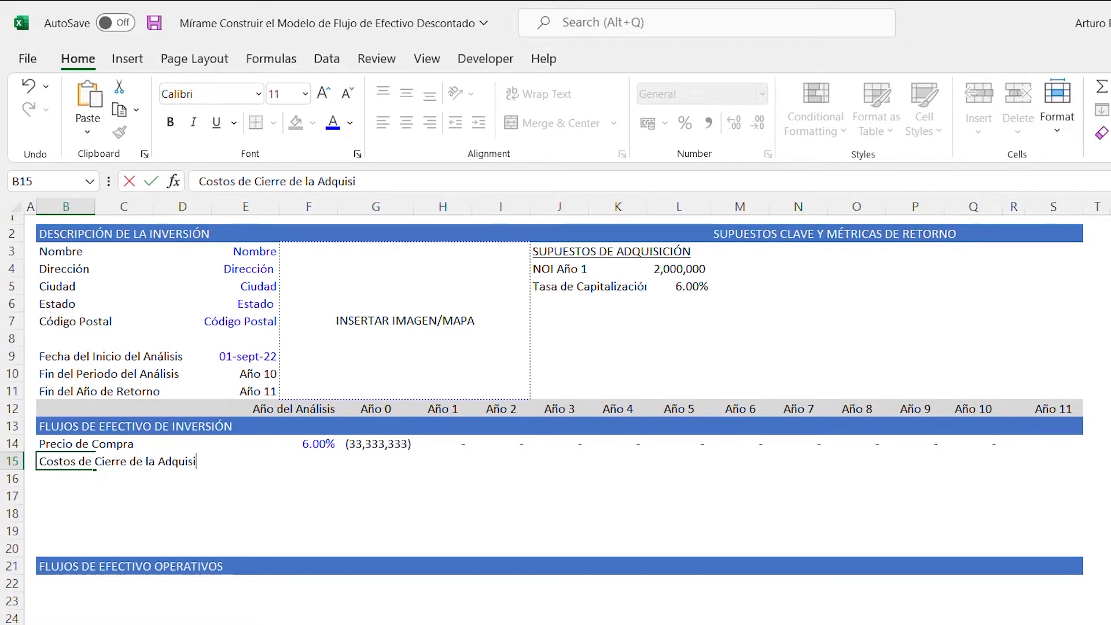
{"action": "type", "text": "ción"}
{"action": "key", "text": "Return"}
- Enter the row labels "Tarifas de Financiación" in B16 and "Ingresos Netos del Préstamo" in B17
{"action": "type", "text": "Tarif"}
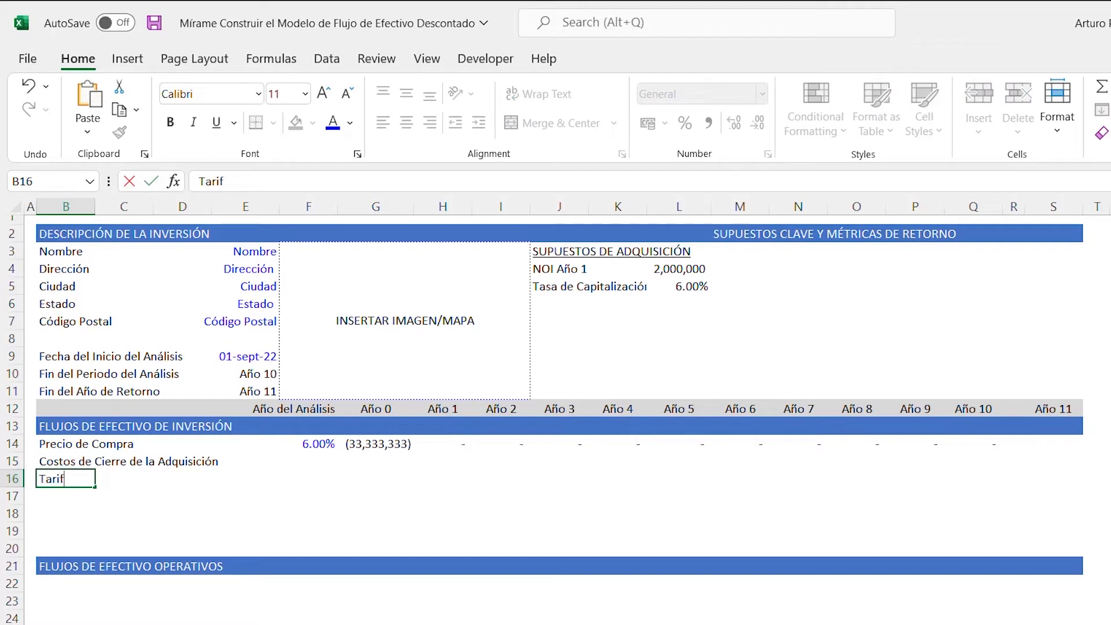
{"action": "type", "text": "as de FInanc"}
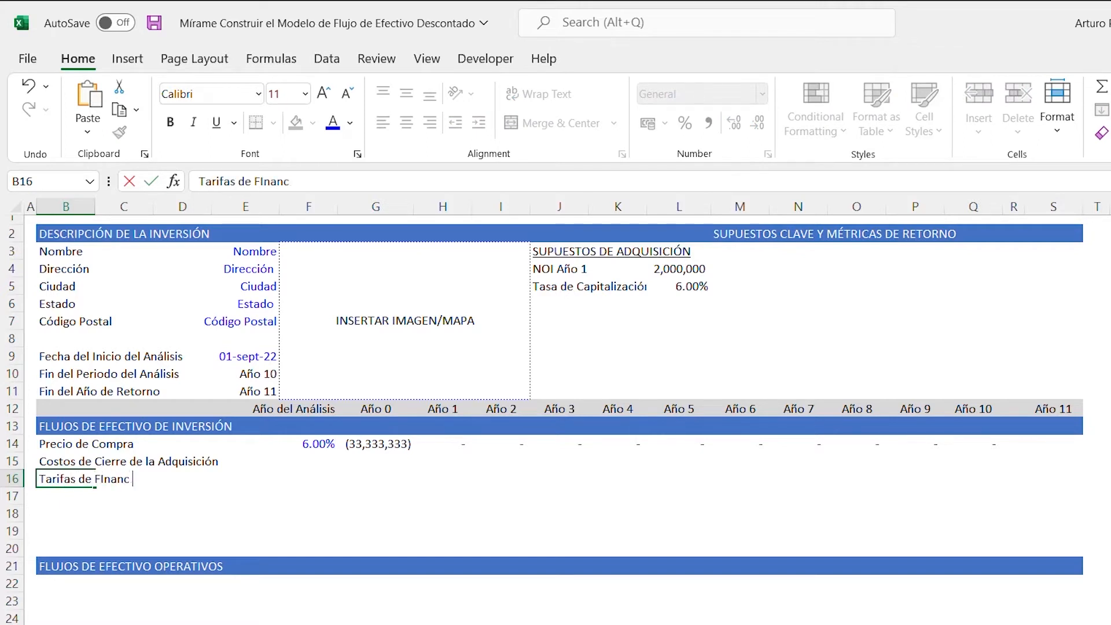
{"action": "type", "text": "iación"}
{"action": "key", "text": "Return"}
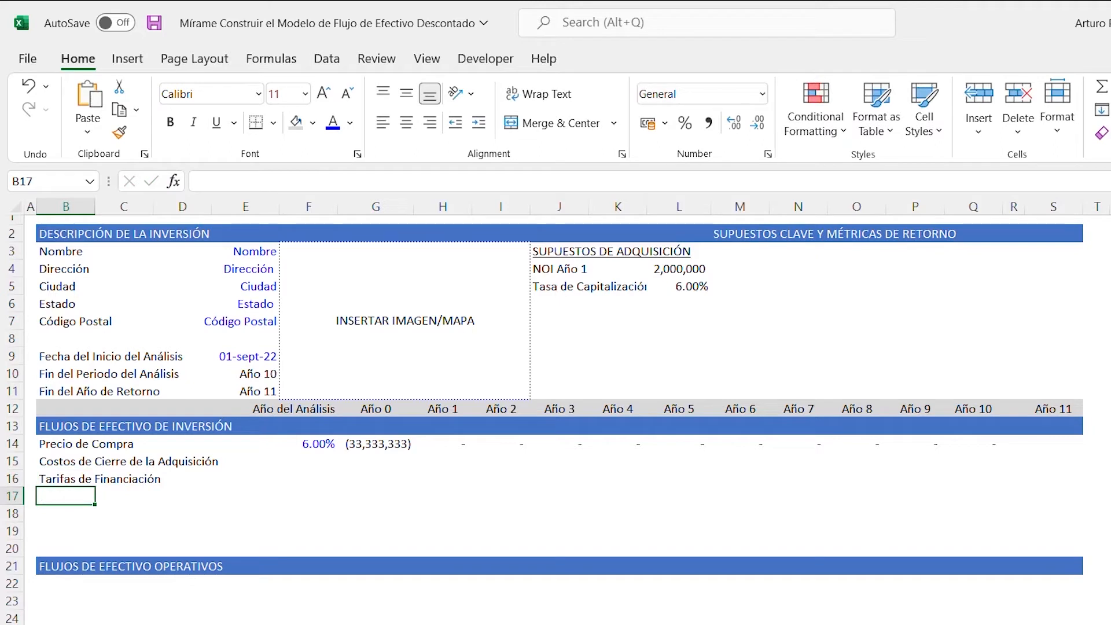
{"action": "type", "text": "Ingre"}
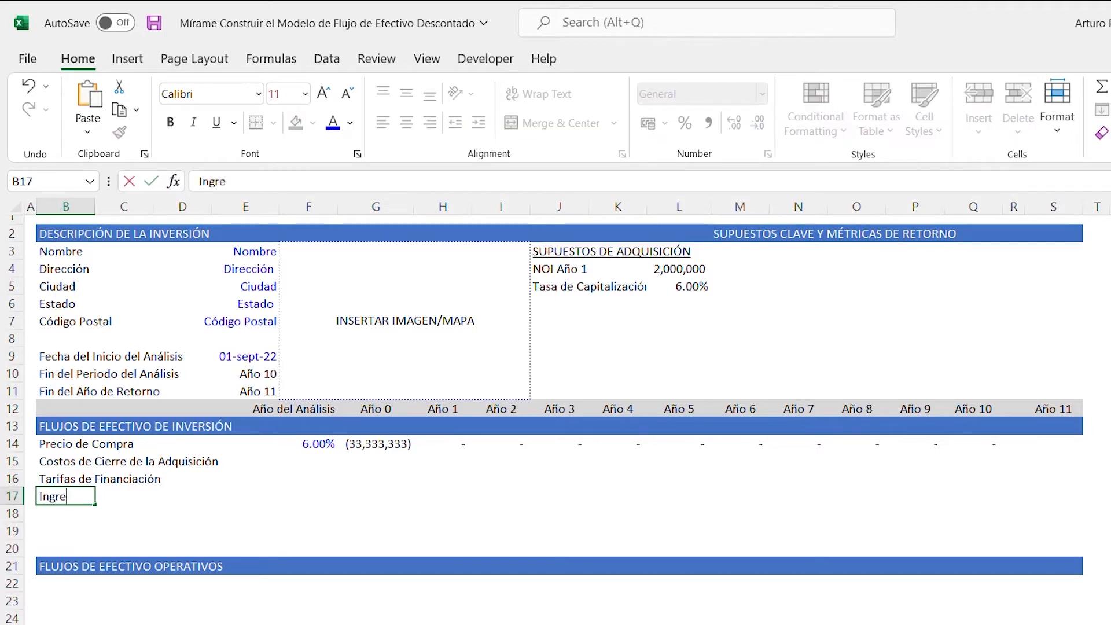
{"action": "type", "text": "sos Netos "}
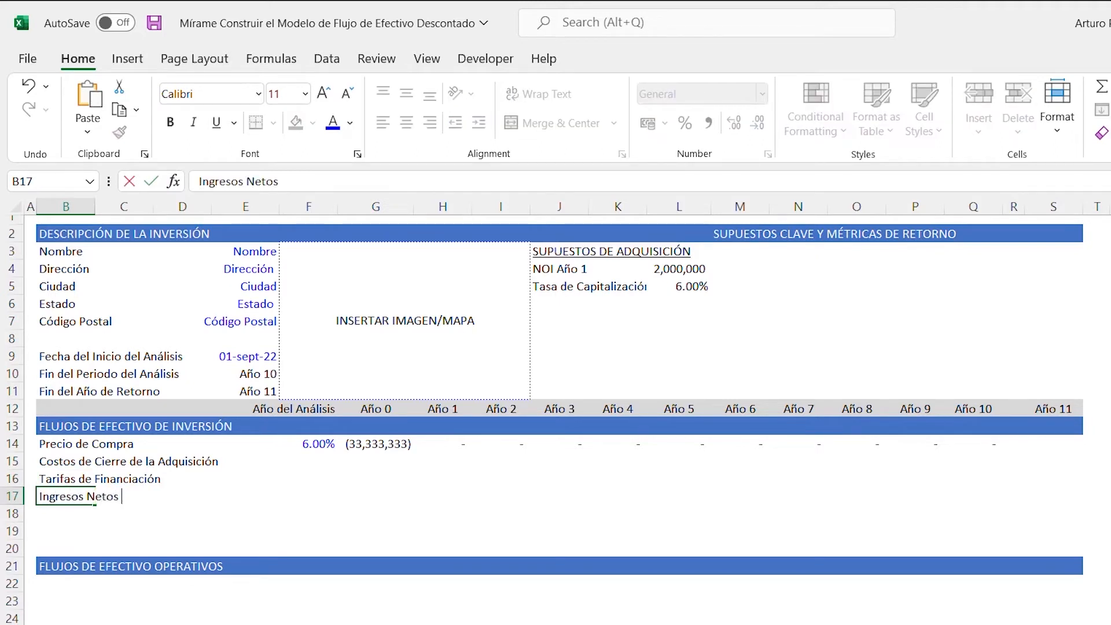
{"action": "type", "text": "del Préstamo"}
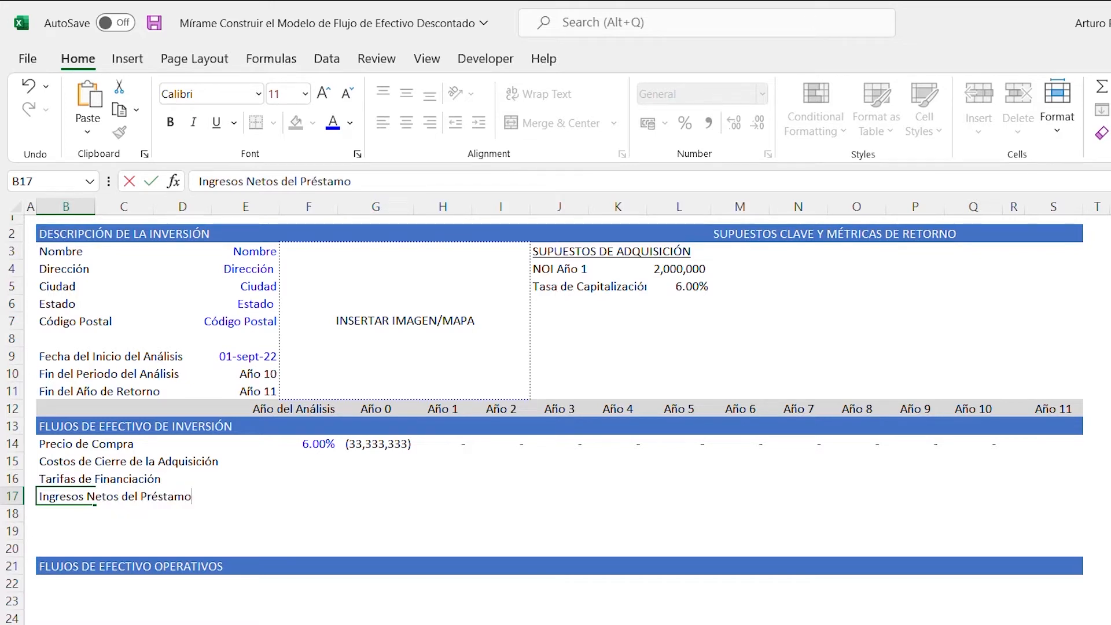
{"action": "key", "text": "Return"}
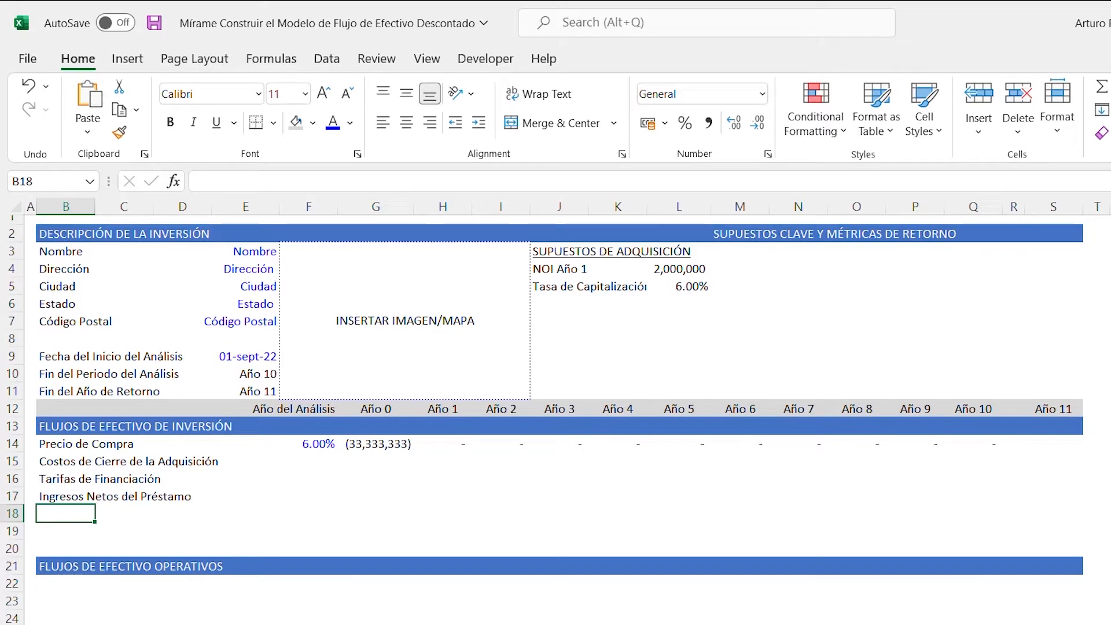
- Enter the row label "Capital Neto Requerido" in cell B18
{"action": "type", "text": "Capital Neto Requerido"}
{"action": "key", "text": "Return"}
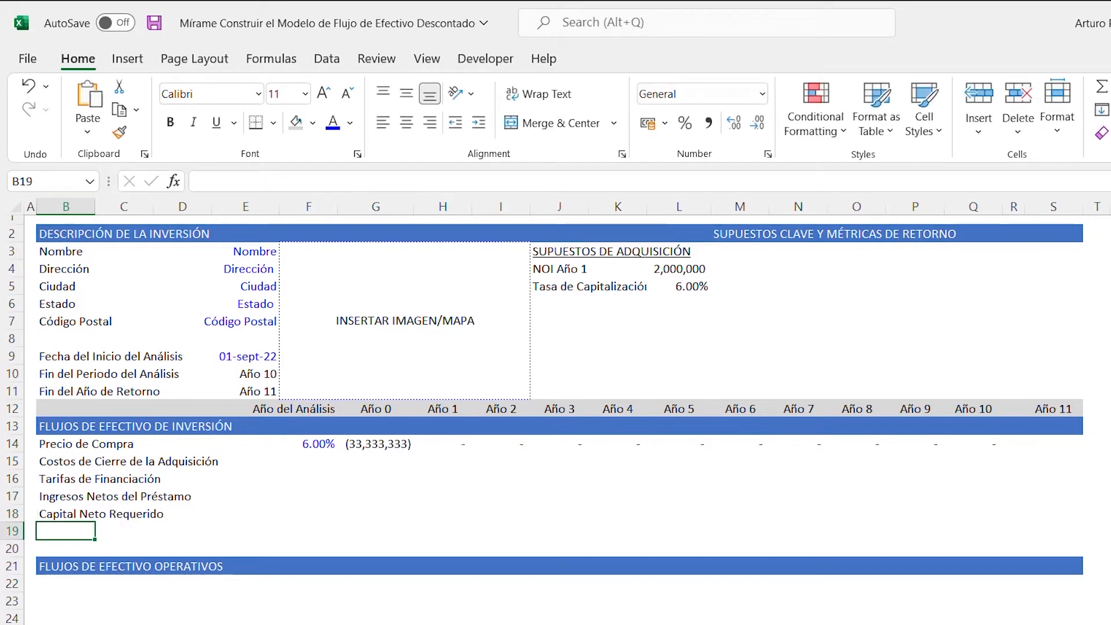
- Delete the empty rows 19 and 20 above the FLUJOS DE EFECTIVO OPERATIVOS header
{"action": "key", "text": "shift+Down"}
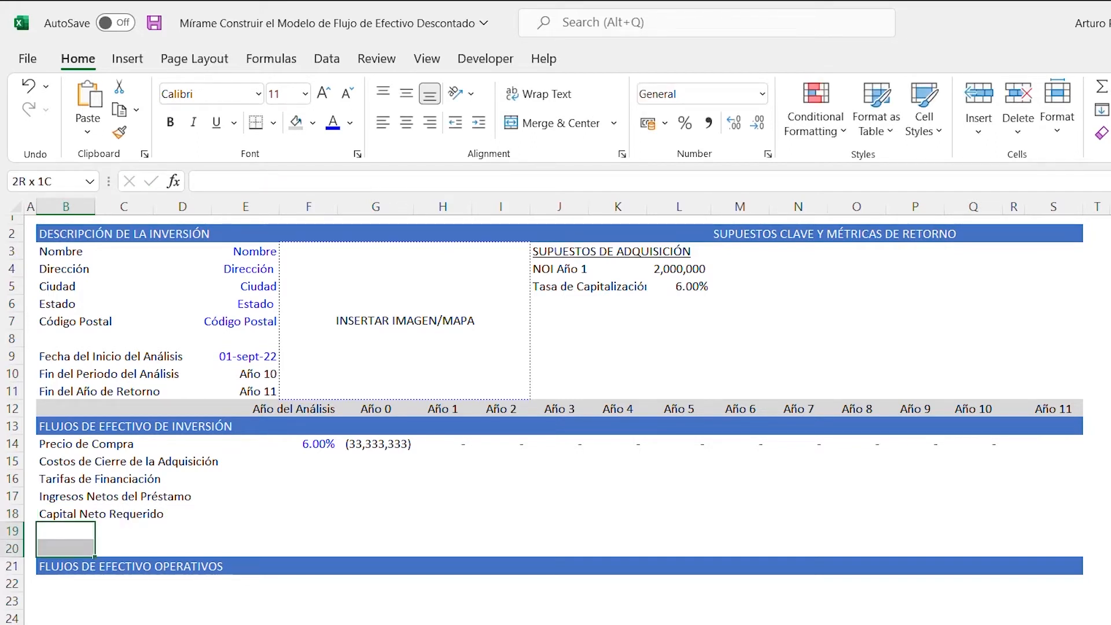
{"action": "key", "text": "shift+space"}
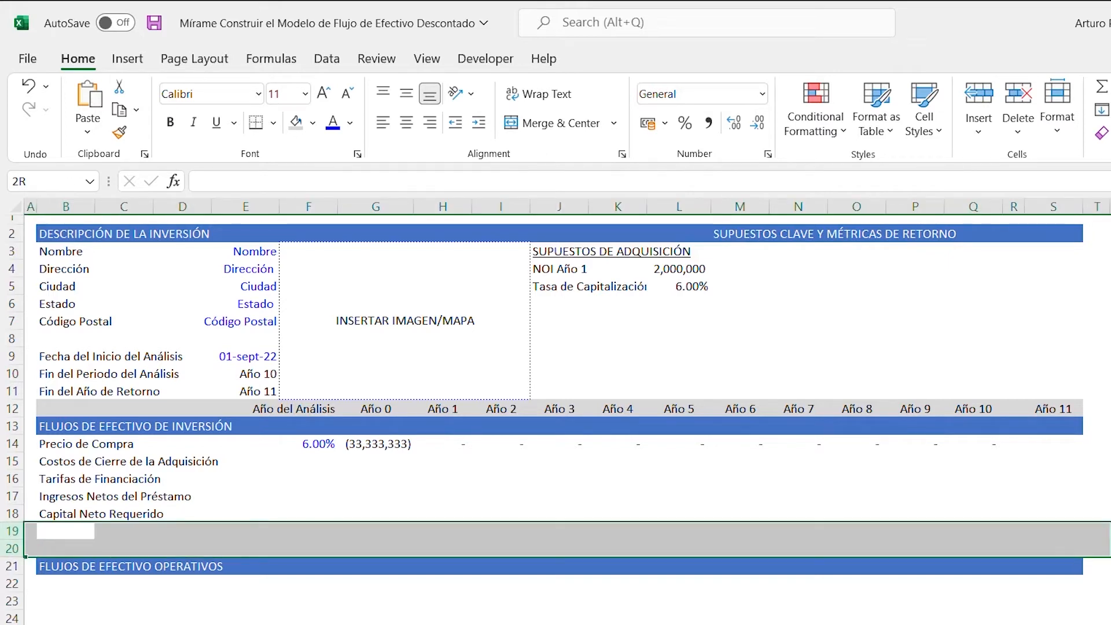
{"action": "key", "text": "ctrl+minus"}
- Increase the indent of the three labels in B15:B17, from Costos de Cierre de la Adquisición to Ingresos Netos del Préstamo
{"action": "key", "text": "Up"}
{"action": "key", "text": "Up"}
{"action": "key", "text": "Up"}
{"action": "key", "text": "Up"}
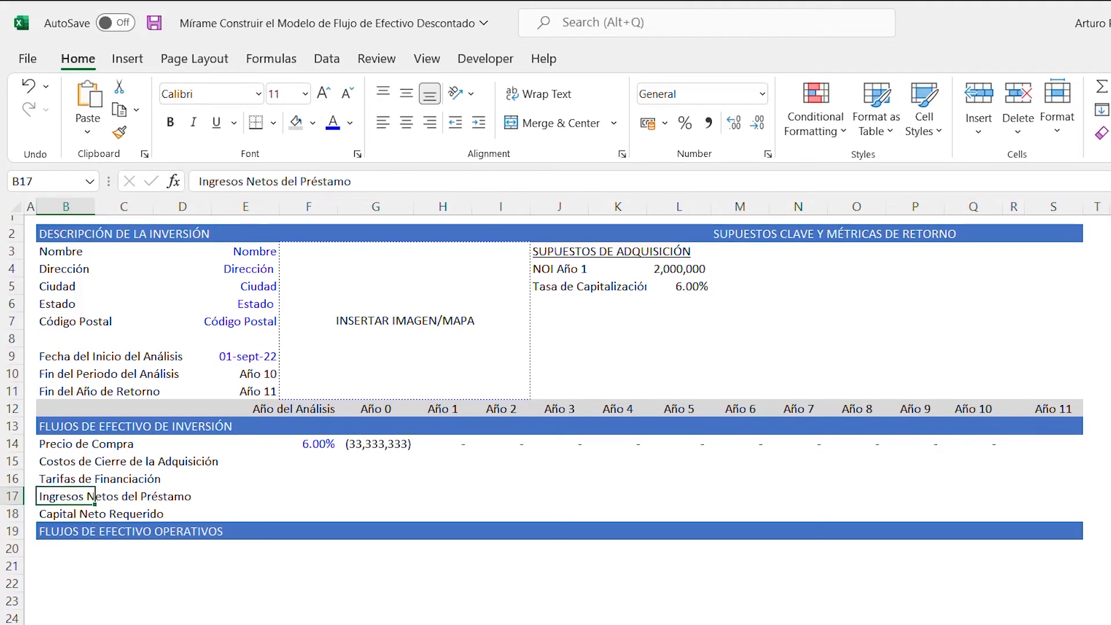
{"action": "key", "text": "shift+Down"}
{"action": "key", "text": "shift+Down"}
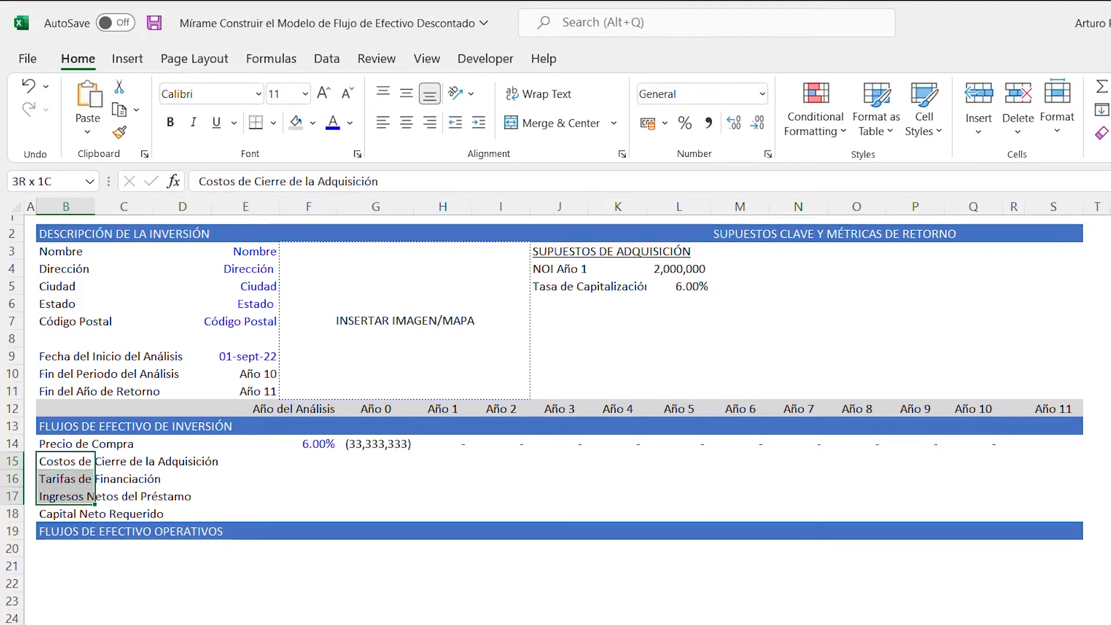
{"action": "key", "text": "alt"}
{"action": "key", "text": "h"}
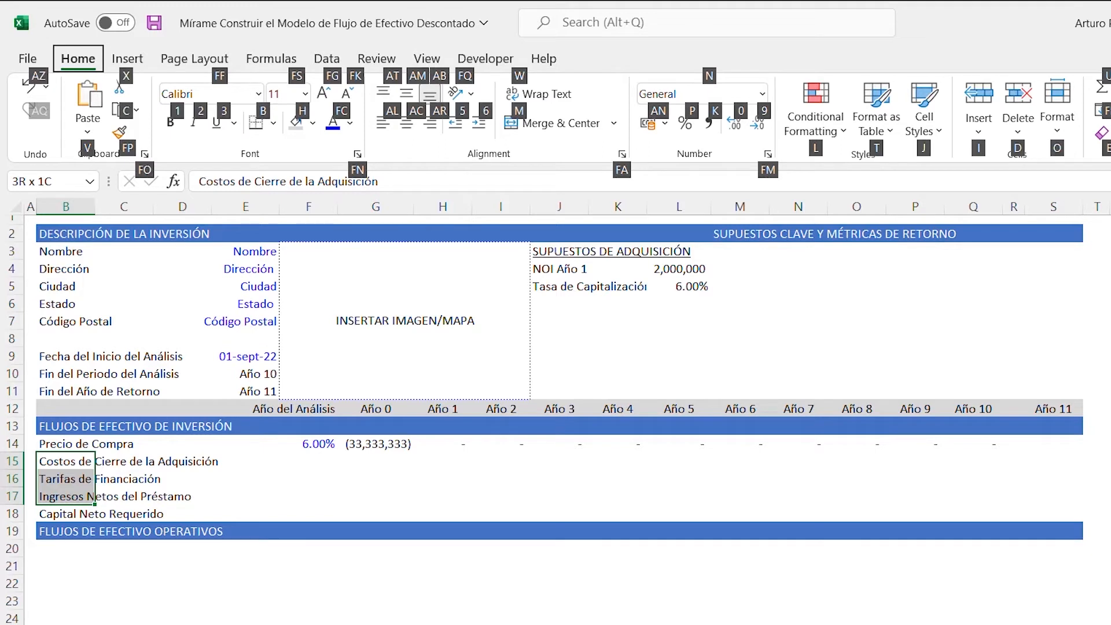
{"action": "key", "text": "6"}
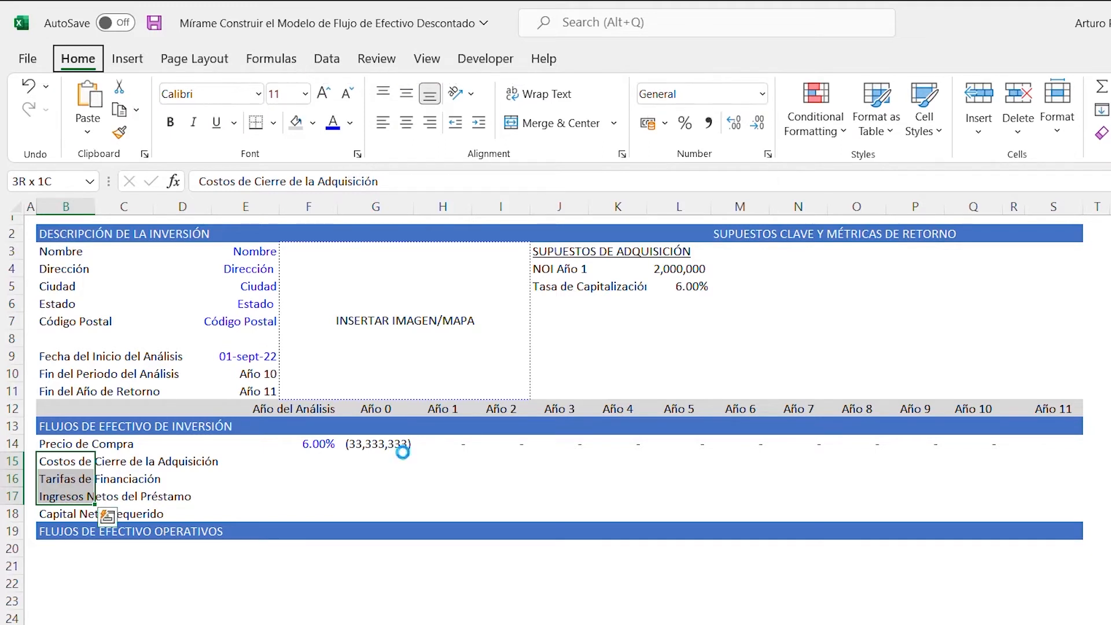
- Copy the blue percentage input in F14 to F15:F16 for the closing costs and financing fees
{"action": "key", "text": "Right"}
{"action": "key", "text": "Right"}
{"action": "key", "text": "Right"}
{"action": "key", "text": "Right"}
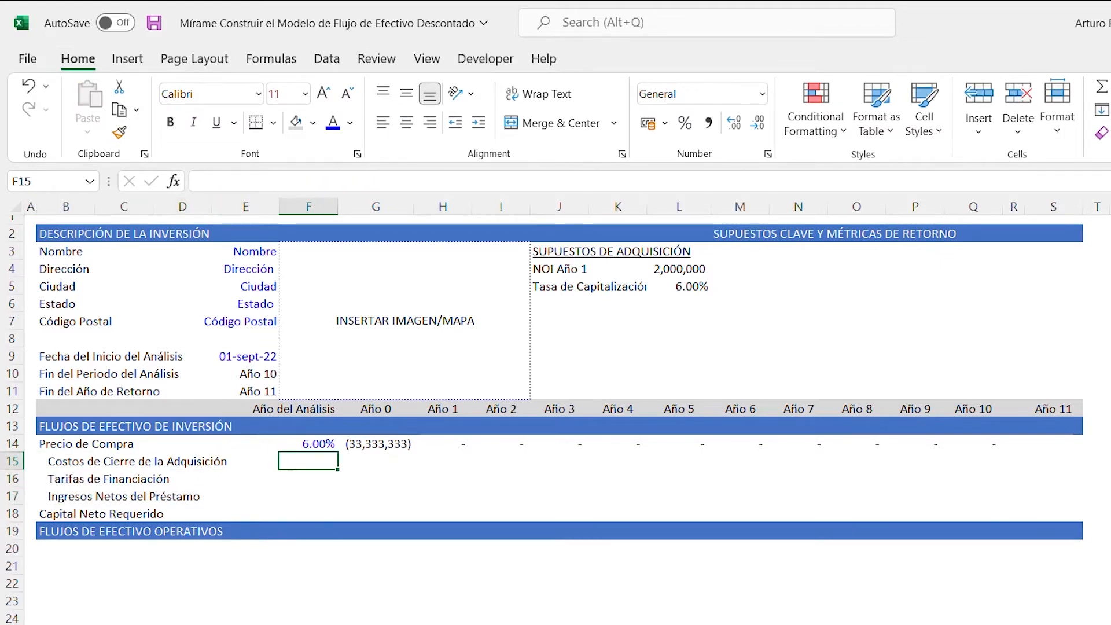
{"action": "key", "text": "Up"}
{"action": "key", "text": "ctrl+c"}
{"action": "key", "text": "Down"}
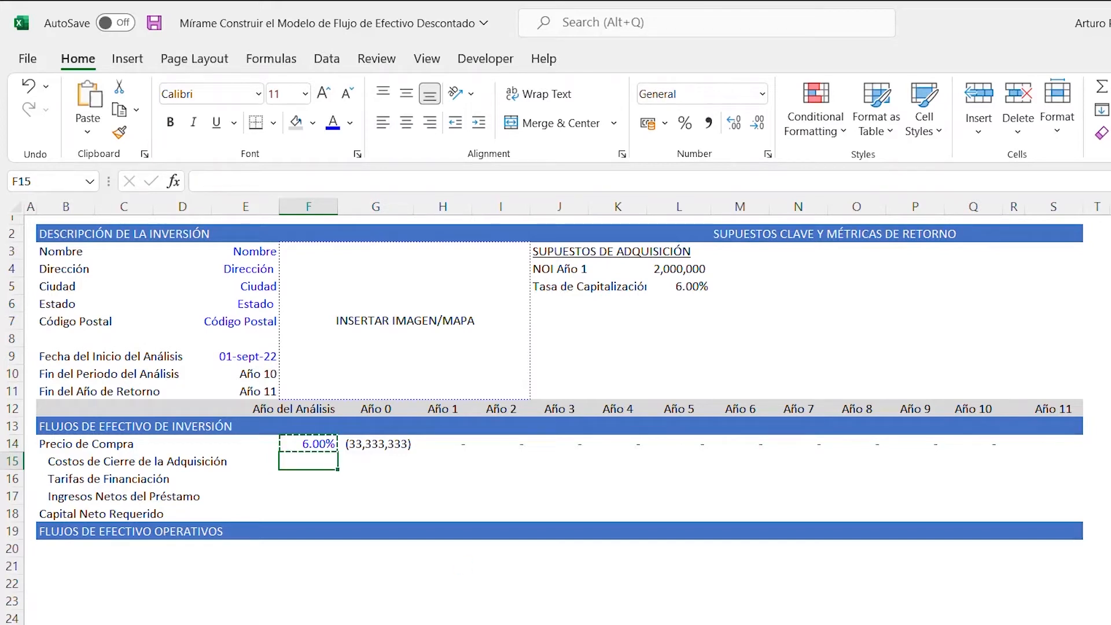
{"action": "key", "text": "shift+Down"}
{"action": "key", "text": "ctrl+v"}
{"action": "key", "text": "Escape"}
- Set the acquisition closing cost percentage in F15 to 2.00%
{"action": "key", "text": "Up"}
{"action": "key", "text": "Down"}
{"action": "type", "text": "2"}
{"action": "key", "text": "Return"}
- Enter the closing cost formula =(G12=0)*G14*$F$15 in cell G15
{"action": "key", "text": "Up"}
{"action": "key", "text": "Right"}
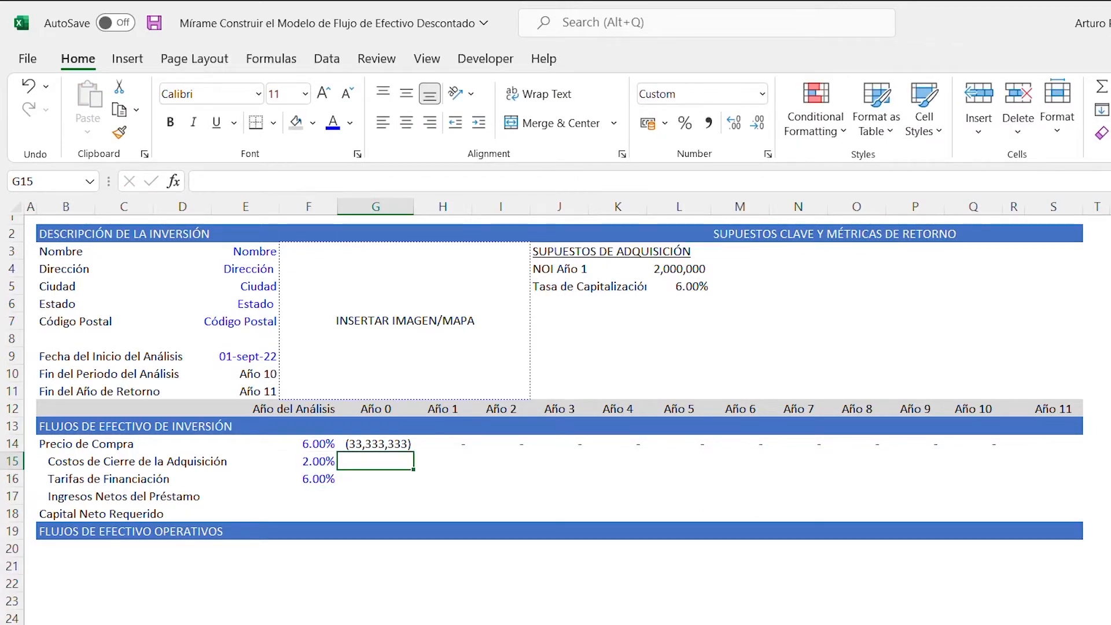
{"action": "type", "text": "="}
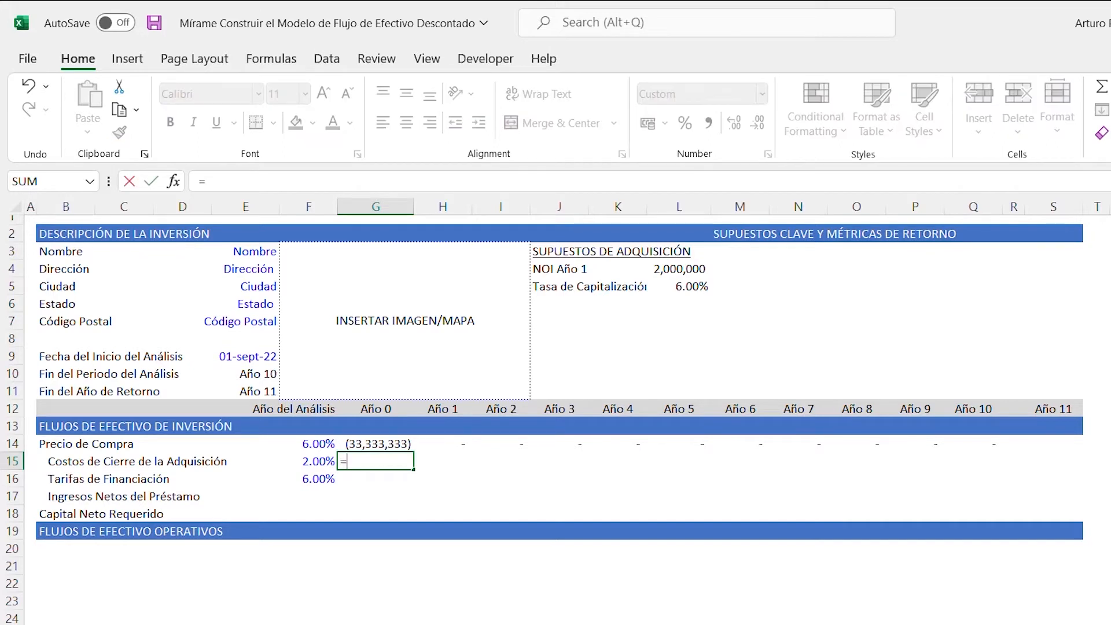
{"action": "type", "text": "("}
{"action": "key", "text": "Up"}
{"action": "key", "text": "Up"}
{"action": "key", "text": "Up"}
{"action": "type", "text": "="}
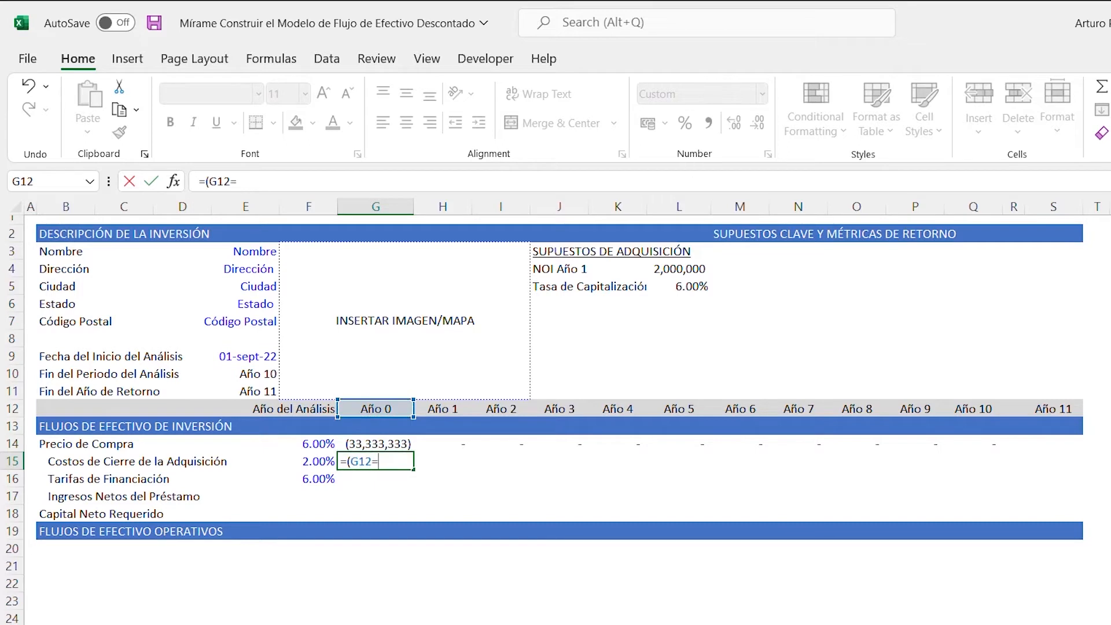
{"action": "type", "text": "0)*"}
{"action": "key", "text": "Up"}
{"action": "type", "text": "*"}
{"action": "key", "text": "Left"}
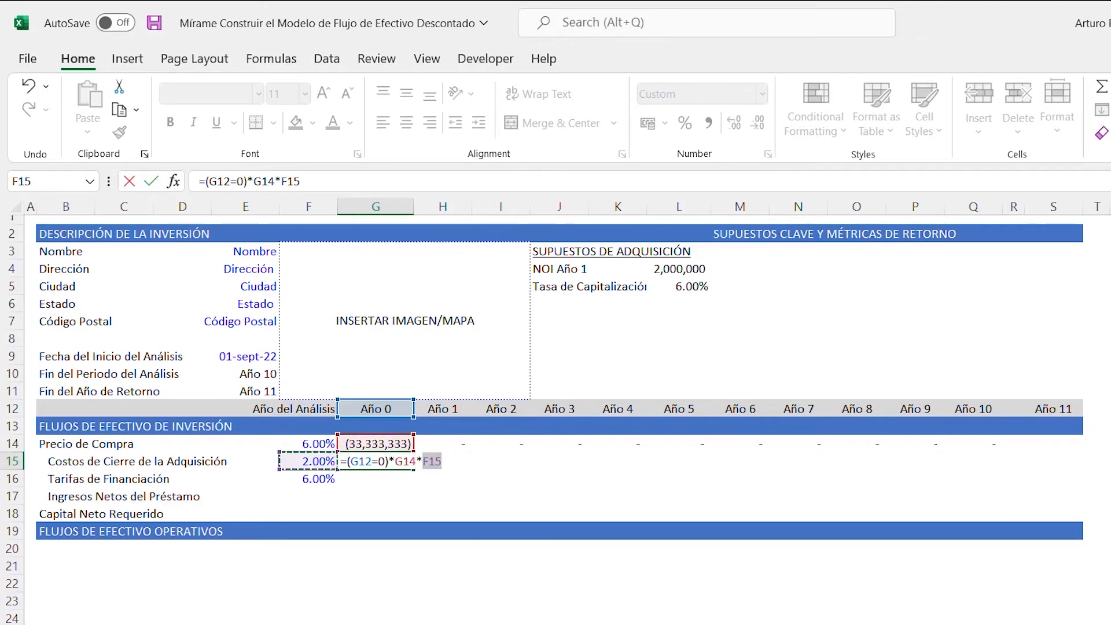
{"action": "key", "text": "F4"}
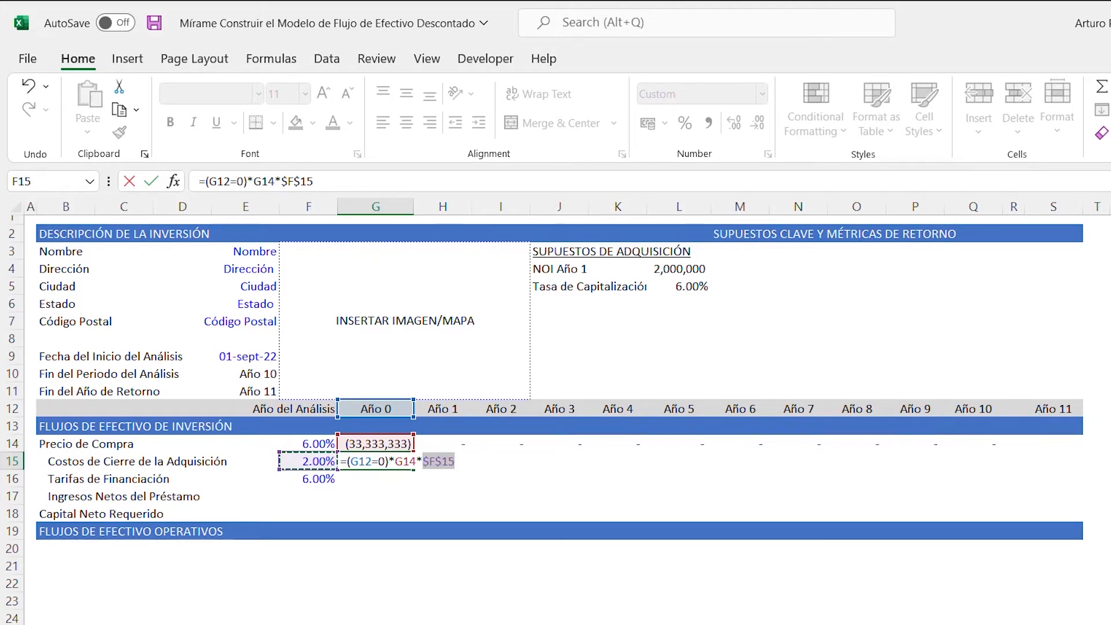
{"action": "key", "text": "Return"}
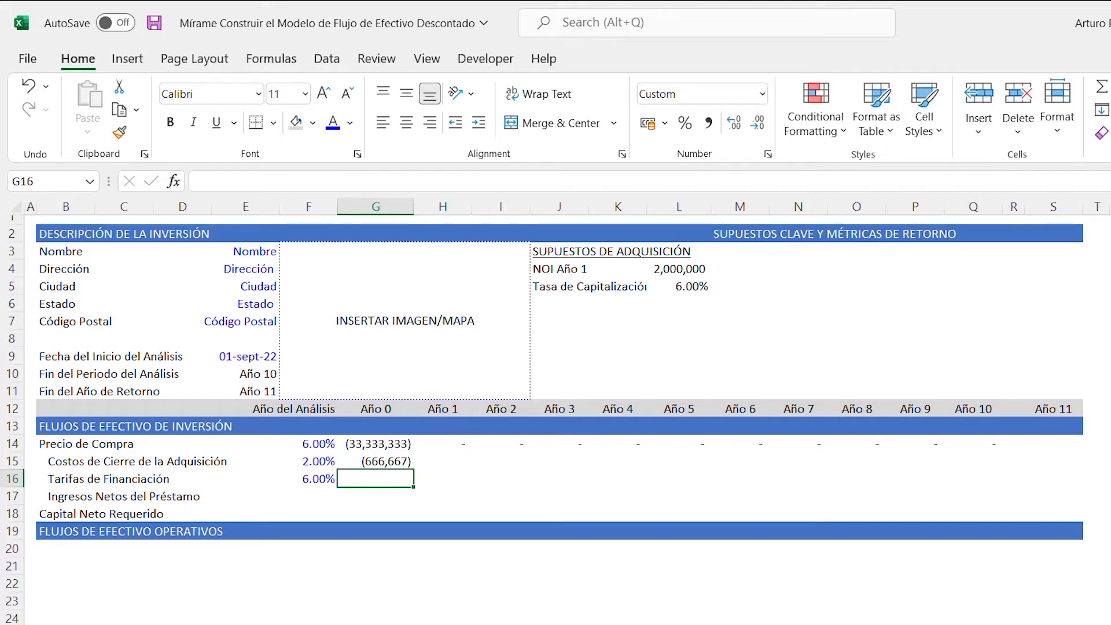
- Enter the financing fee formula =(G12=0)*(G14+G15+G17)*$F$16 in cell G16
{"action": "type", "text": "=("}
{"action": "key", "text": "Up"}
{"action": "key", "text": "Up"}
{"action": "key", "text": "Up"}
{"action": "key", "text": "Up"}
{"action": "key", "text": "Down"}
{"action": "key", "text": "Up"}
{"action": "key", "text": "Down"}
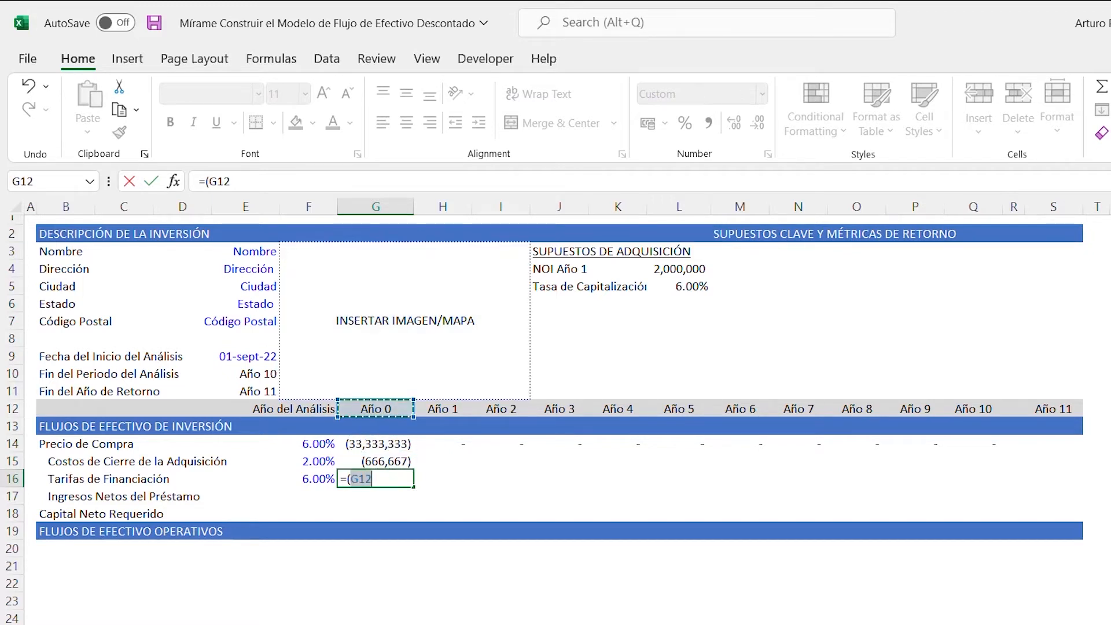
{"action": "type", "text": "="}
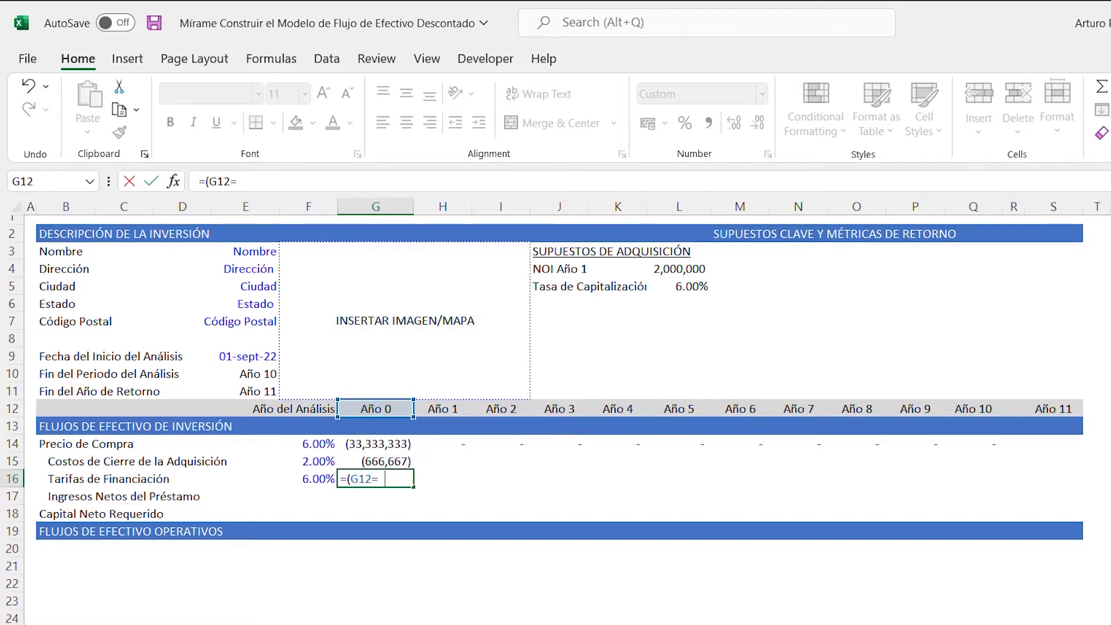
{"action": "type", "text": "0)*("}
{"action": "key", "text": "Up"}
{"action": "key", "text": "Up"}
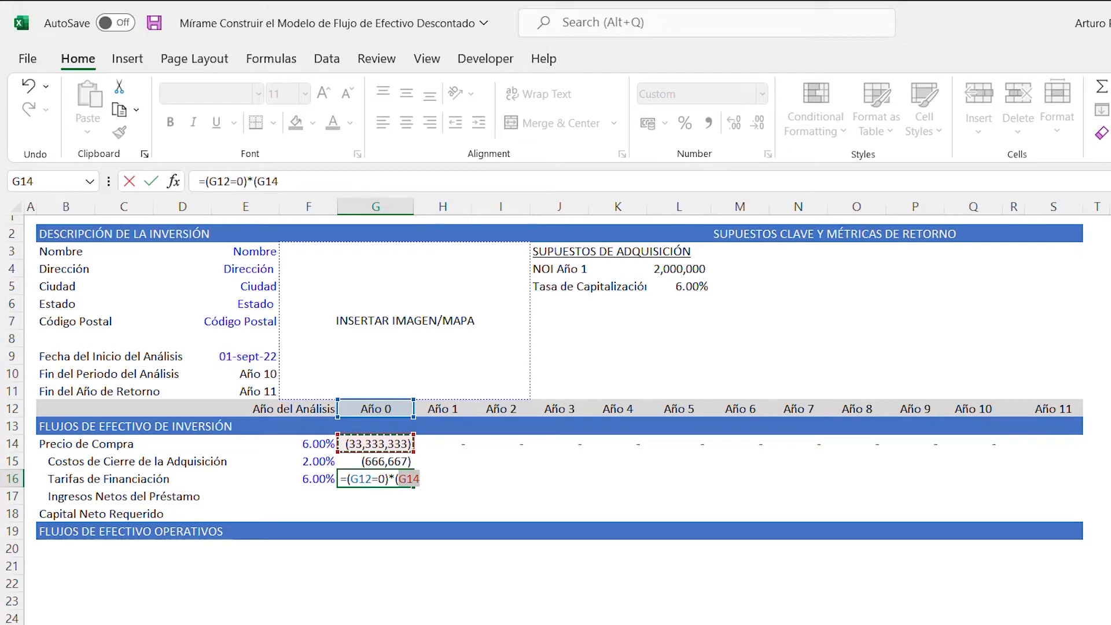
{"action": "type", "text": "+"}
{"action": "key", "text": "Down"}
{"action": "key", "text": "Up"}
{"action": "key", "text": "Up"}
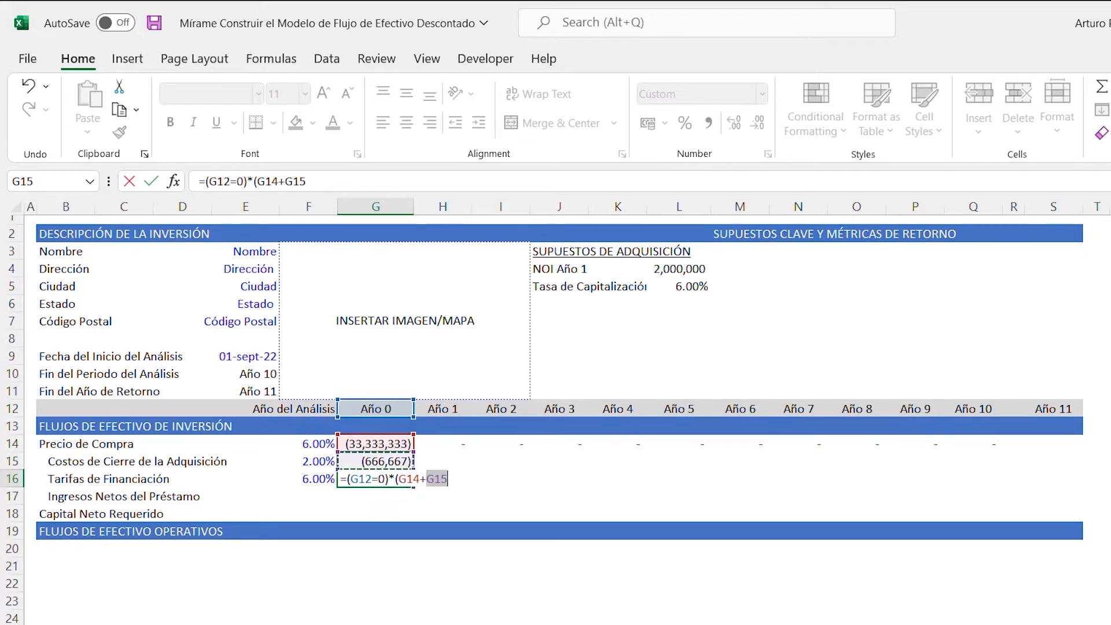
{"action": "type", "text": "+"}
{"action": "key", "text": "Down"}
{"action": "key", "text": "Down"}
{"action": "key", "text": "Up"}
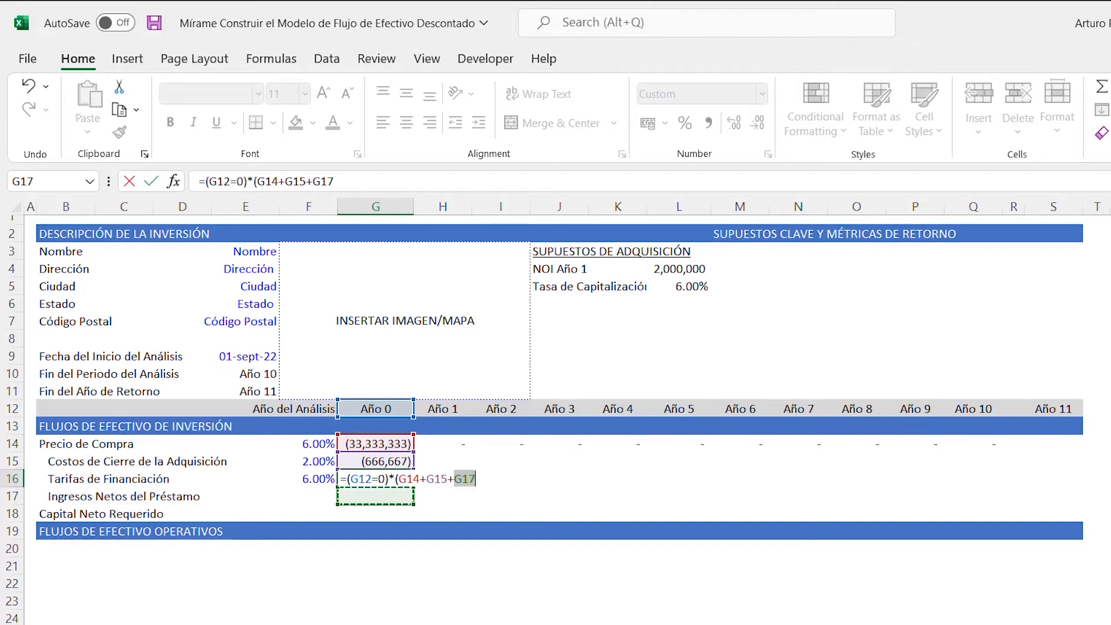
{"action": "type", "text": ")*"}
{"action": "key", "text": "Left"}
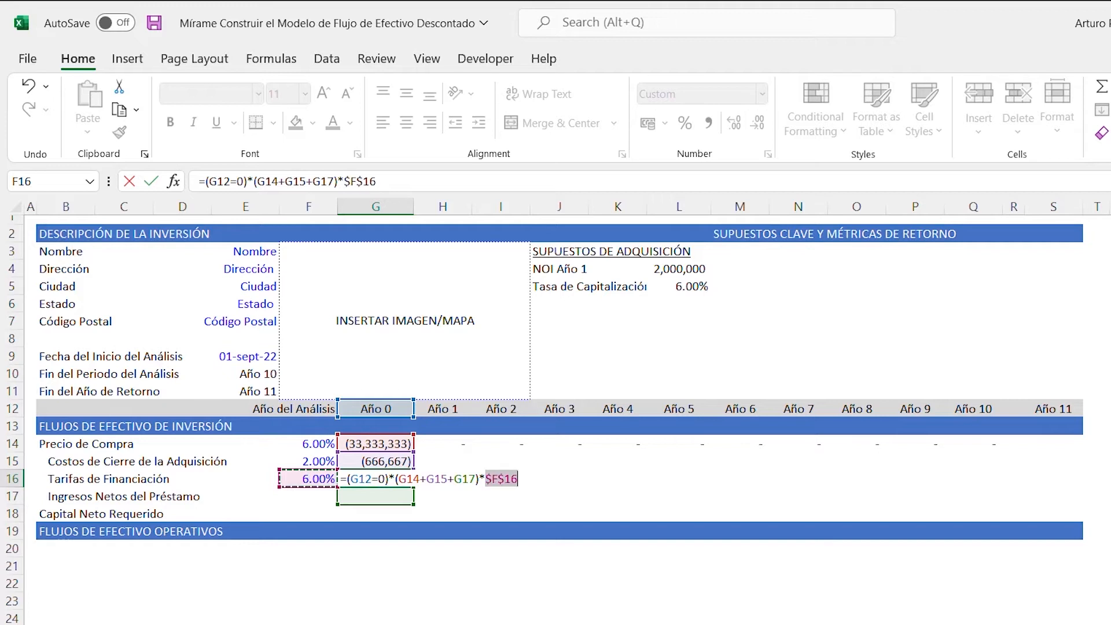
{"action": "key", "text": "Return"}
- Copy the closing cost and financing fee formulas from G15:G16 across H15:Q16 for Año 1 through Año 10
{"action": "key", "text": "Up"}
{"action": "key", "text": "Up"}
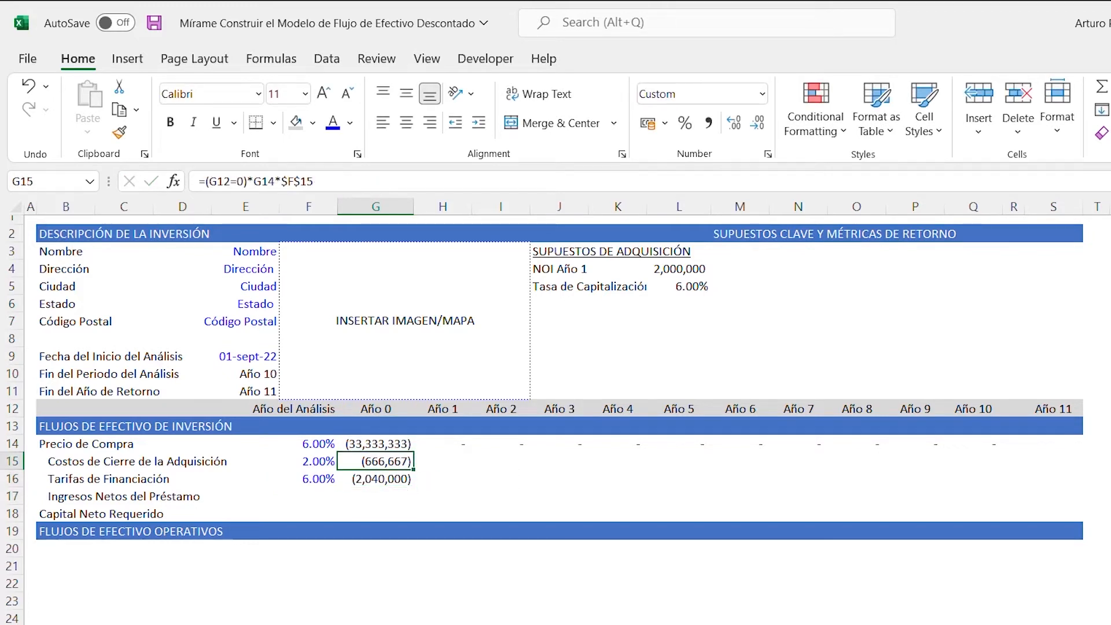
{"action": "key", "text": "shift+Down"}
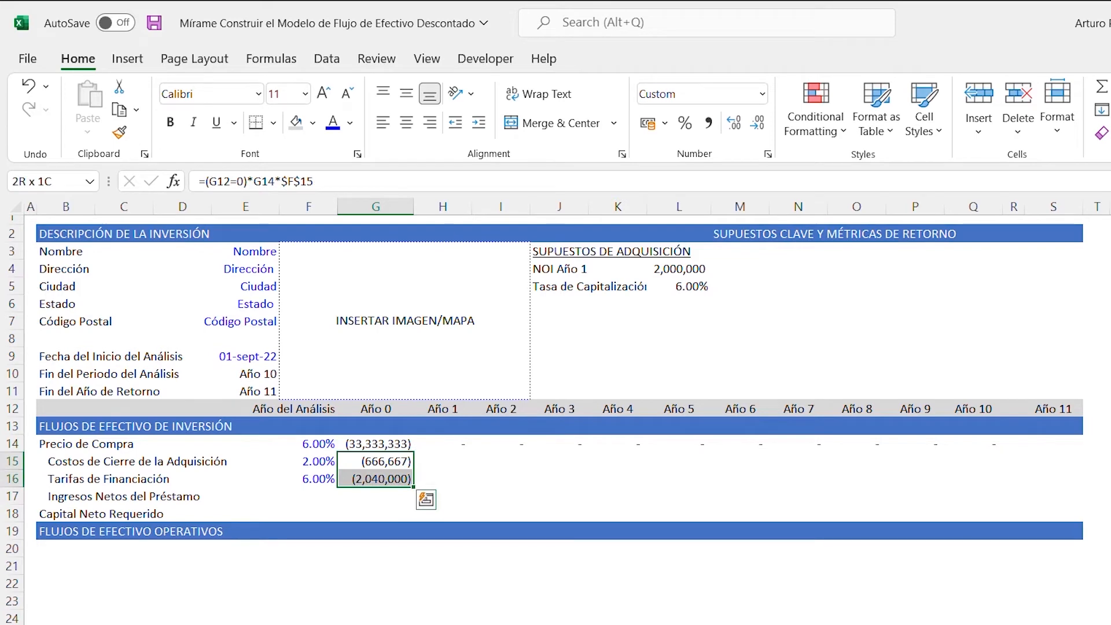
{"action": "key", "text": "ctrl+c"}
{"action": "key", "text": "Right"}
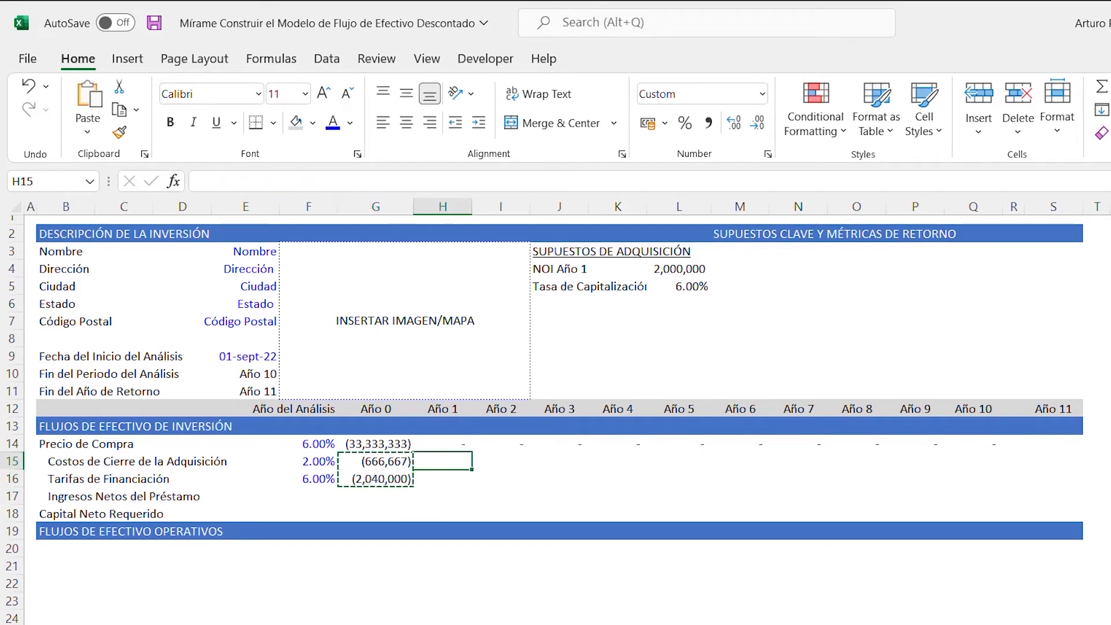
{"action": "key", "text": "ctrl+shift+Right"}
{"action": "key", "text": "shift+Left"}
{"action": "key", "text": "shift+Left"}
{"action": "key", "text": "shift+Left"}
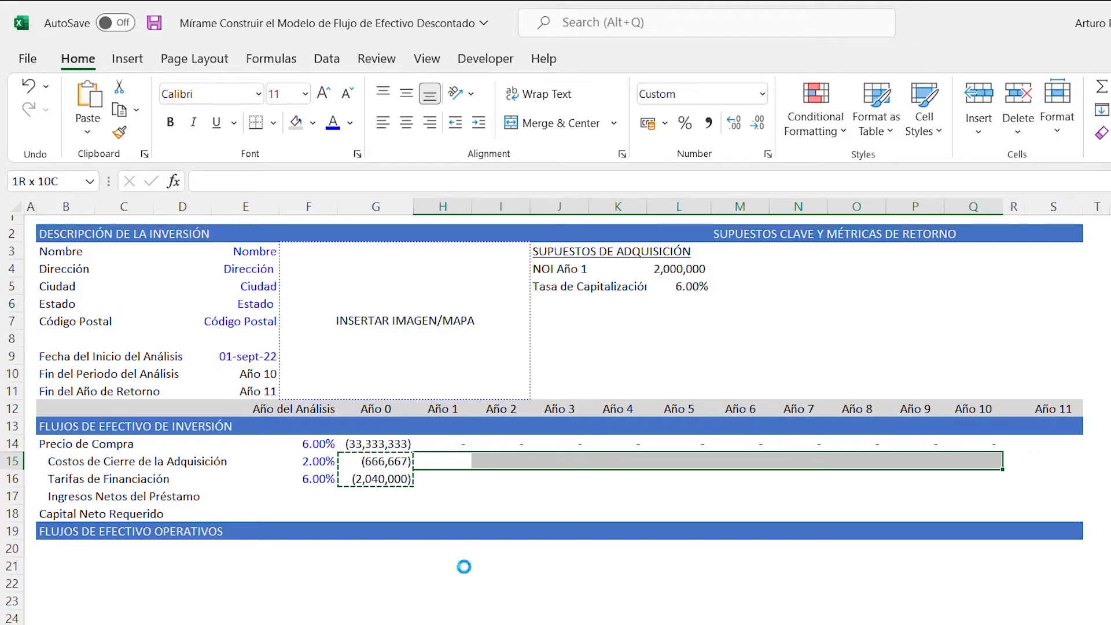
{"action": "key", "text": "ctrl+v"}
{"action": "key", "text": "Escape"}
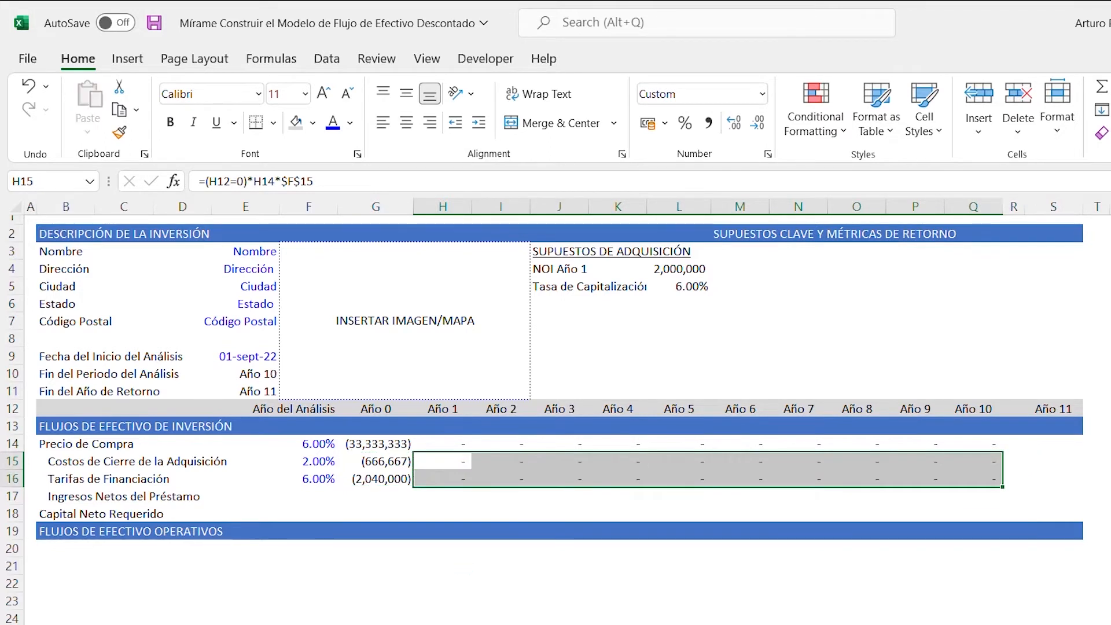
{"action": "key", "text": "Left"}
{"action": "key", "text": "Left"}
{"action": "key", "text": "Down"}
{"action": "key", "text": "Down"}
{"action": "key", "text": "Right"}
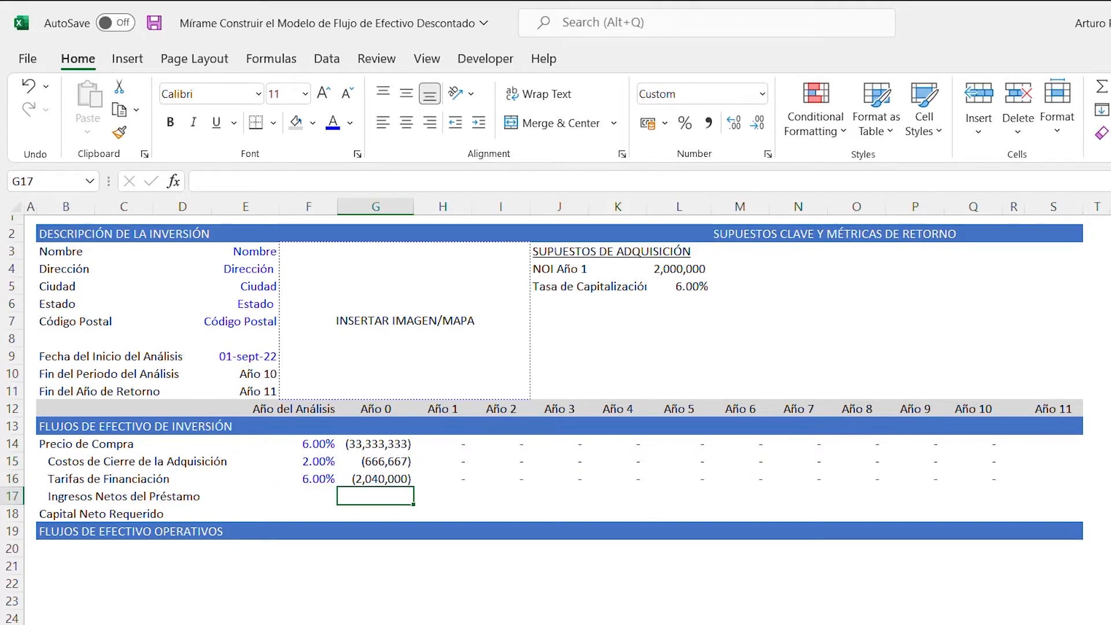
{"action": "key", "text": "Up"}
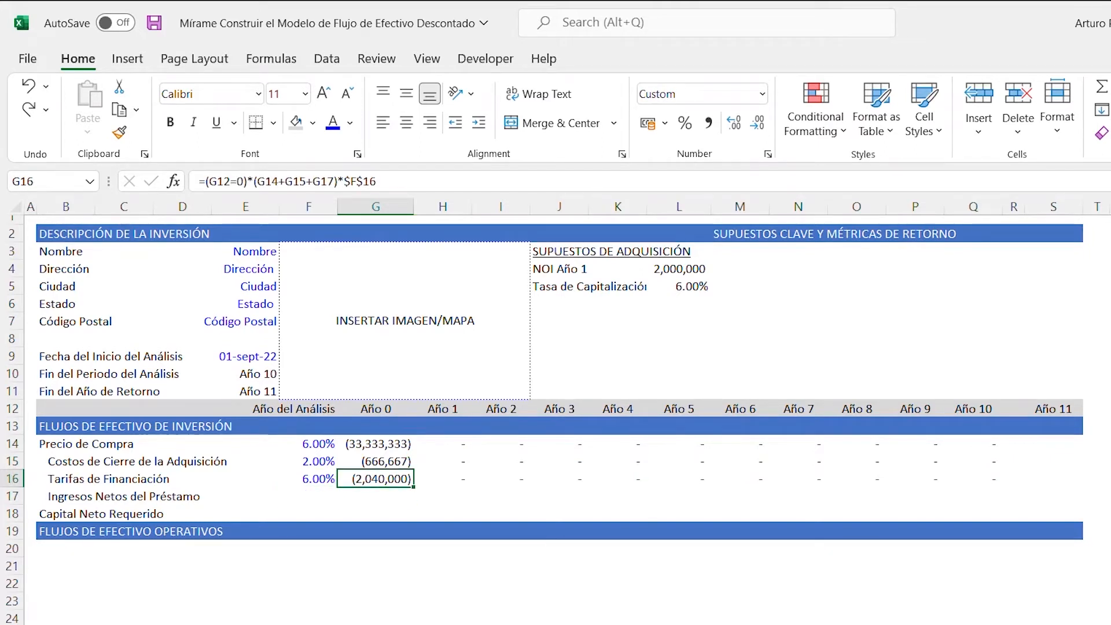
- Enter the heading SUPUESTOS DEL PRÉSTAMO in cell O3 and underline it
{"action": "key", "text": "Right"}
{"action": "key", "text": "Right"}
{"action": "key", "text": "Right"}
{"action": "key", "text": "Right"}
{"action": "key", "text": "Right"}
{"action": "key", "text": "Up"}
{"action": "key", "text": "Up"}
{"action": "key", "text": "Up"}
{"action": "key", "text": "Up"}
{"action": "key", "text": "Up"}
{"action": "key", "text": "Up"}
{"action": "key", "text": "Up"}
{"action": "key", "text": "Up"}
{"action": "key", "text": "Up"}
{"action": "key", "text": "Up"}
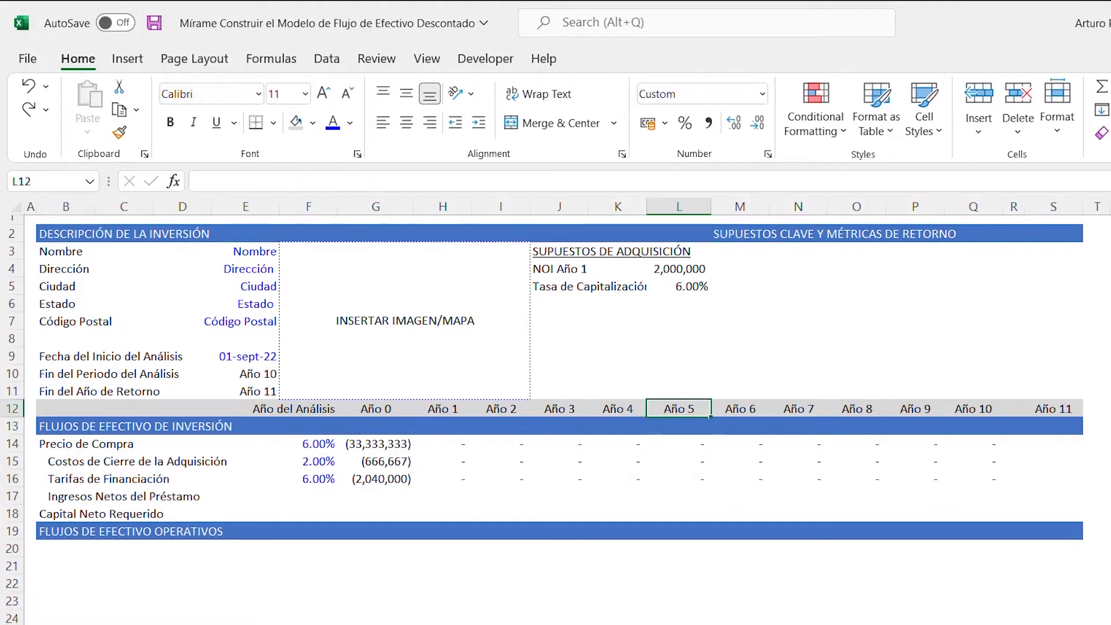
{"action": "key", "text": "Up"}
{"action": "key", "text": "Up"}
{"action": "key", "text": "Up"}
{"action": "key", "text": "Right"}
{"action": "key", "text": "Right"}
{"action": "key", "text": "Right"}
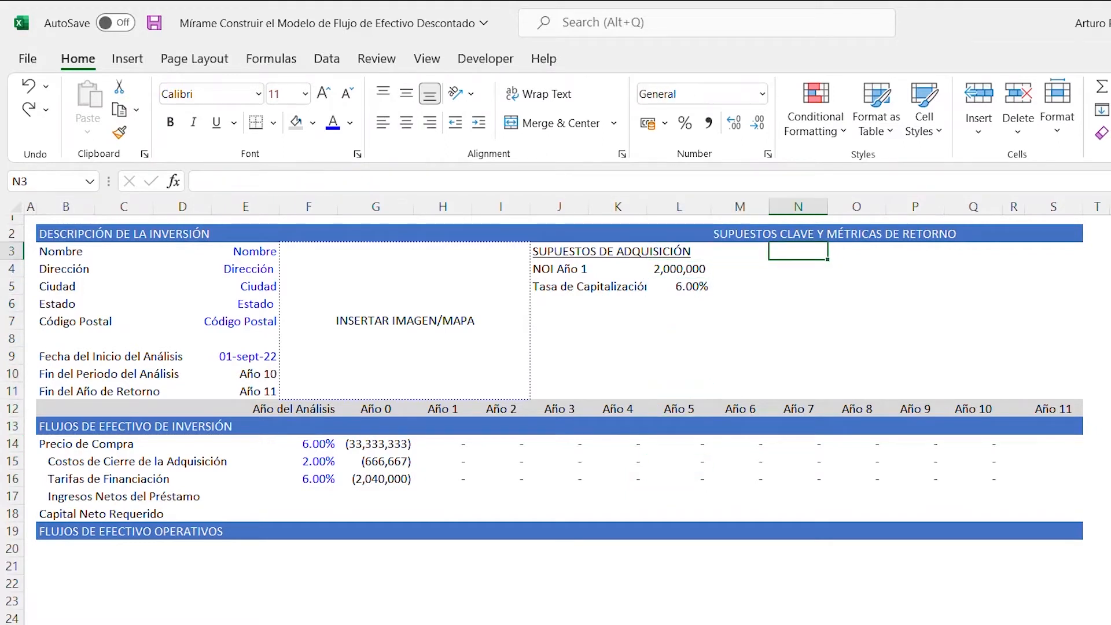
{"action": "type", "text": "S"}
{"action": "key", "text": "BackSpace"}
{"action": "type", "text": "SUPUESTOS DE"}
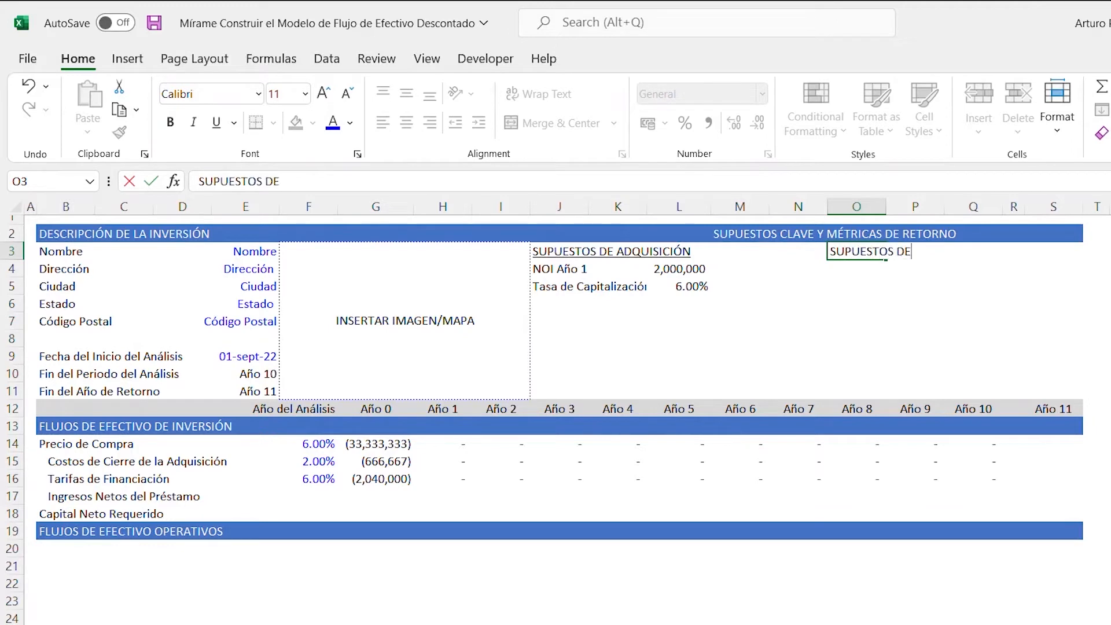
{"action": "type", "text": "L PRÉSTAMO"}
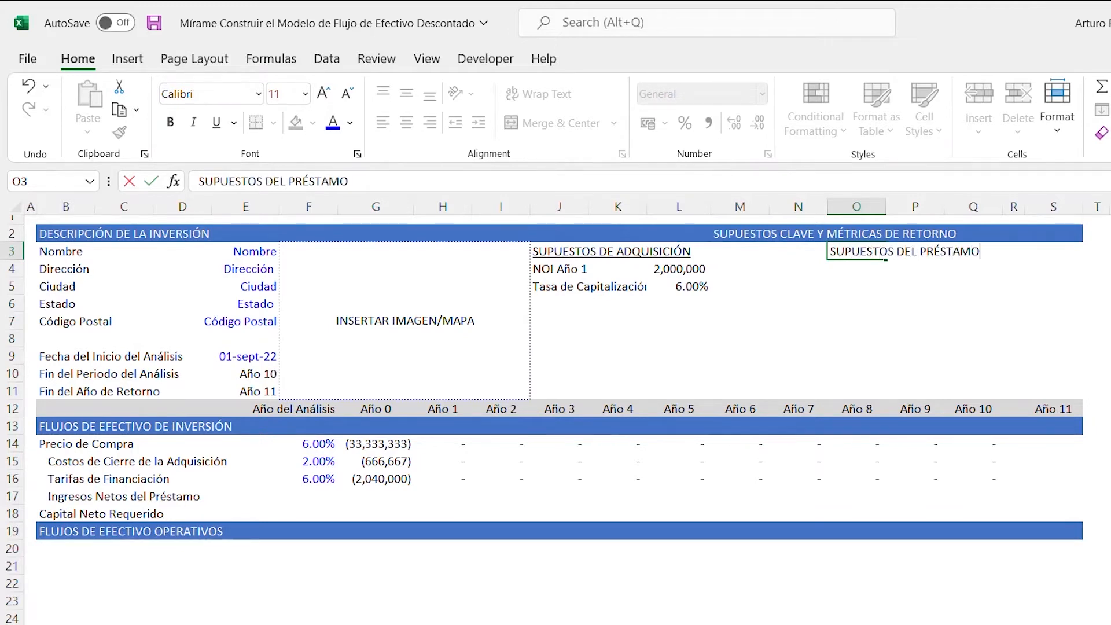
{"action": "key", "text": "ctrl+Return"}
{"action": "key", "text": "ctrl+u"}
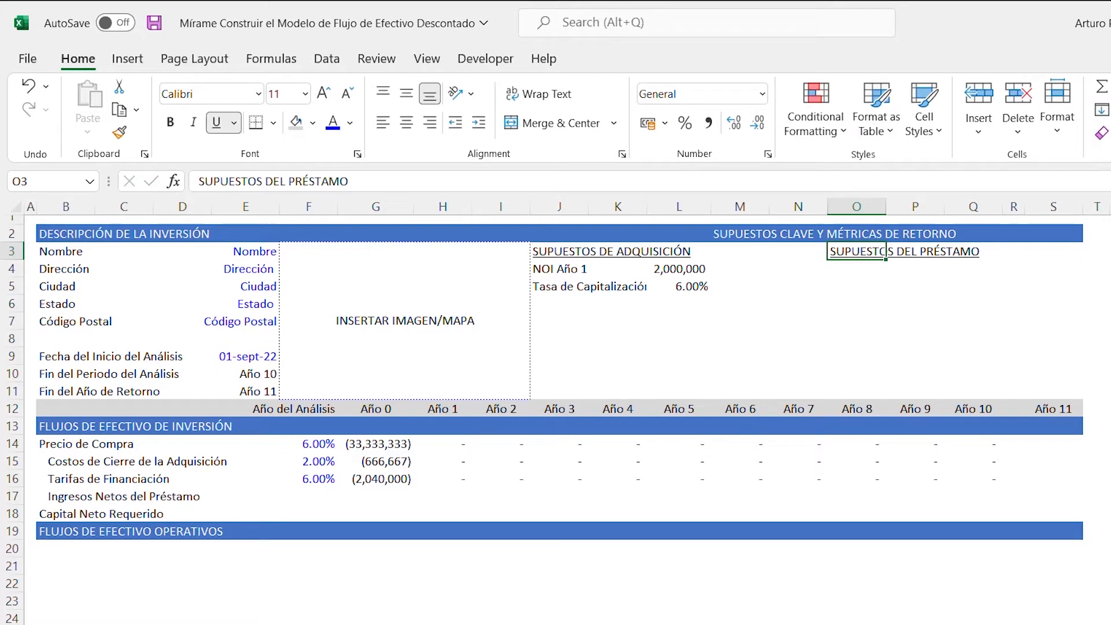
- Enter the label LTV (Relación Préstamo a Valor) in cell O4 under the loan assumptions heading
{"action": "key", "text": "Return"}
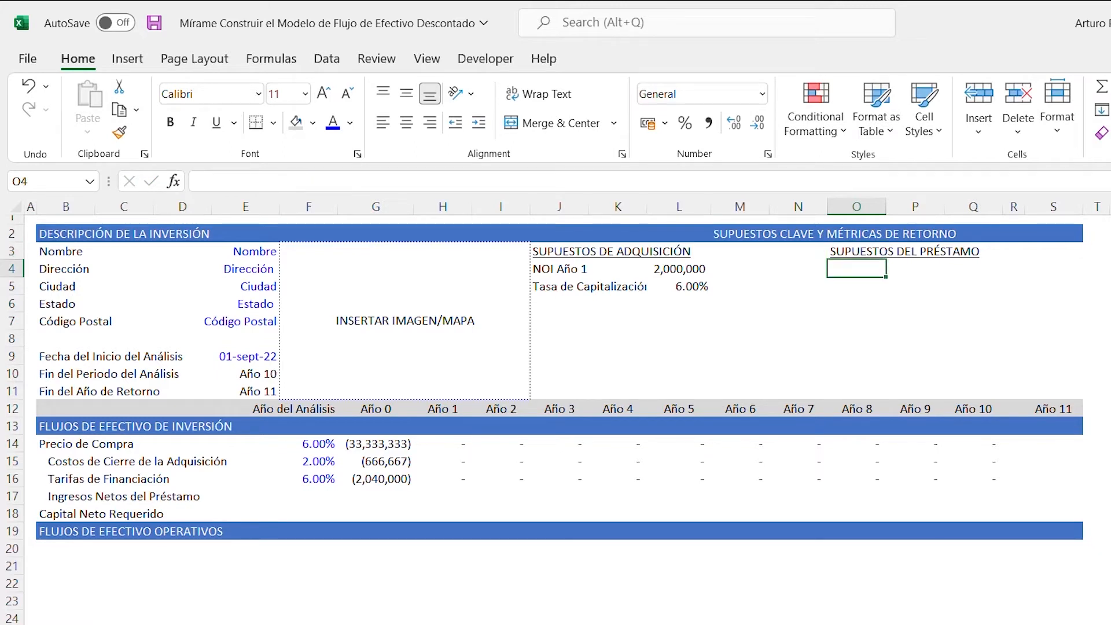
{"action": "type", "text": "LTV"}
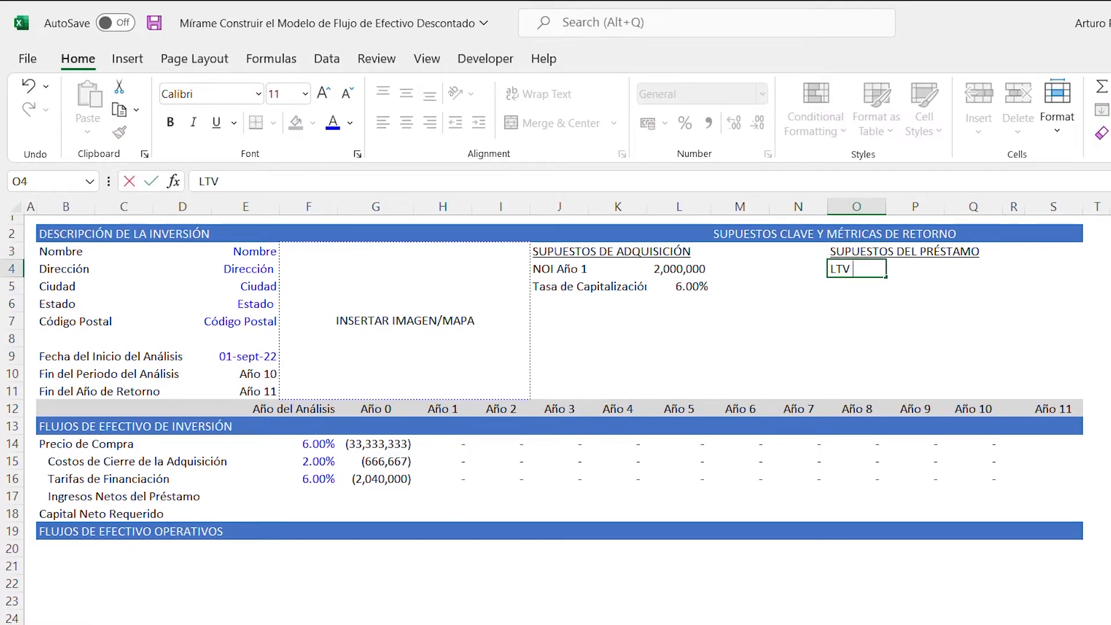
{"action": "type", "text": " (Relación Préstamo a Valor)"}
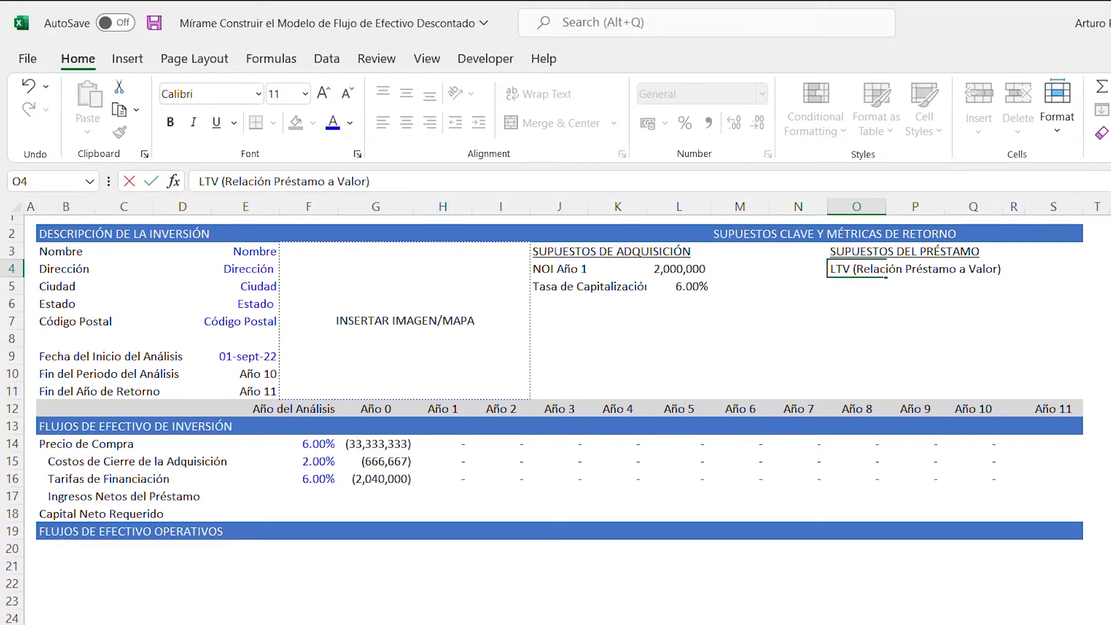
{"action": "key", "text": "ctrl+Return"}
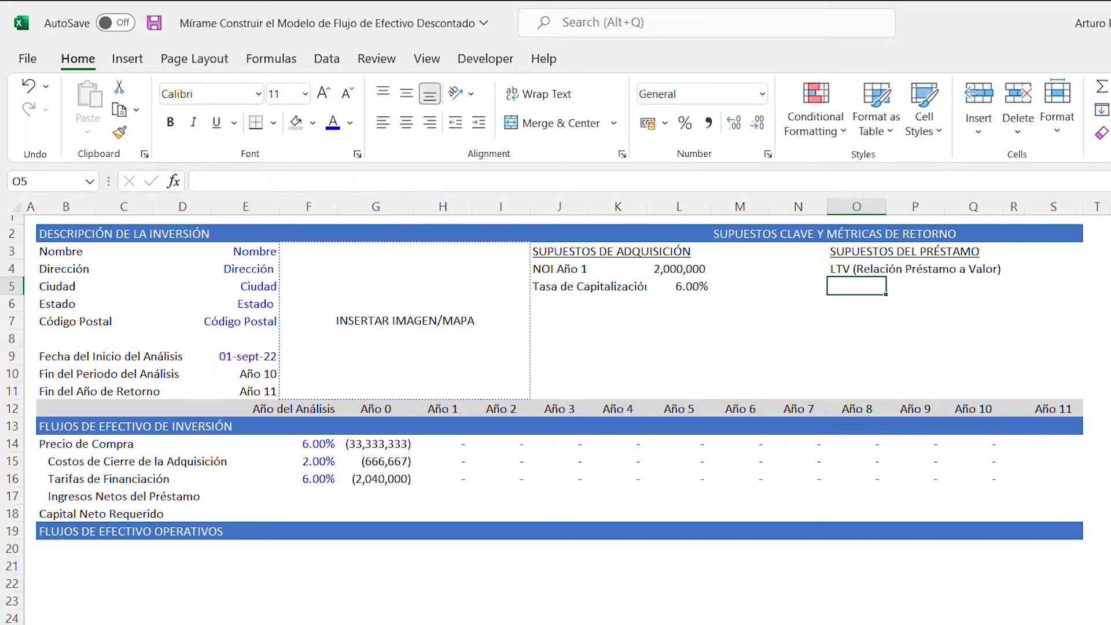
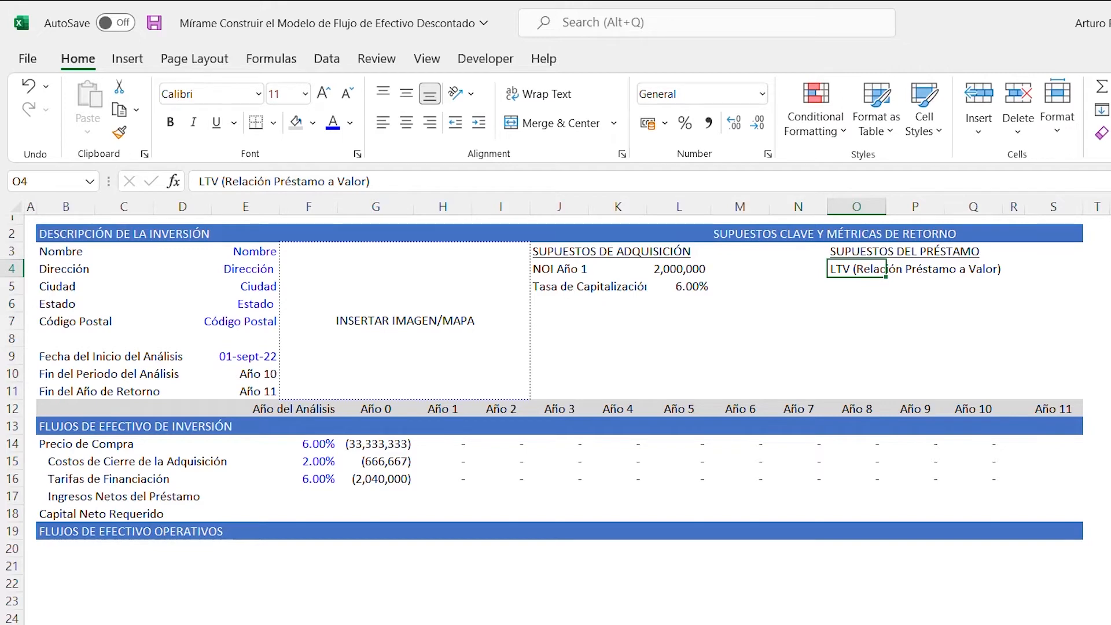
- Copy the percentage cell L5 into S4 and set the LTV value there to 60%
{"action": "key", "text": "Return"}
{"action": "key", "text": "Left"}
{"action": "key", "text": "Left"}
{"action": "key", "text": "Left"}
{"action": "key", "text": "ctrl+c"}
{"action": "key", "text": "Right"}
{"action": "key", "text": "Right"}
{"action": "key", "text": "Right"}
{"action": "key", "text": "Right"}
{"action": "key", "text": "Right"}
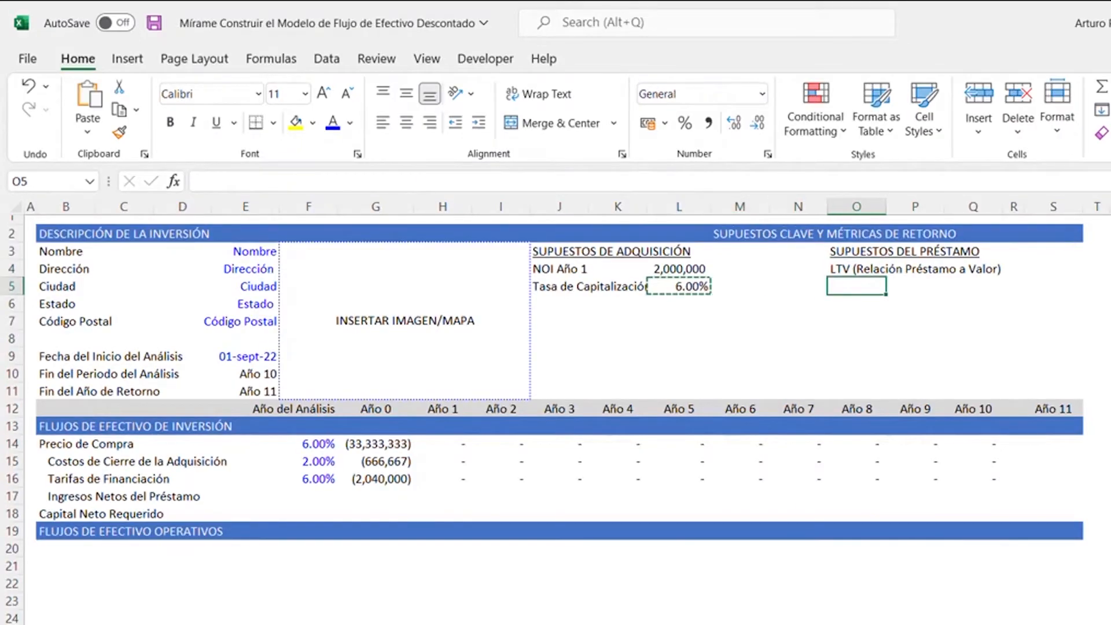
{"action": "key", "text": "Right"}
{"action": "key", "text": "Right"}
{"action": "key", "text": "Up"}
{"action": "key", "text": "Up"}
{"action": "key", "text": "Down"}
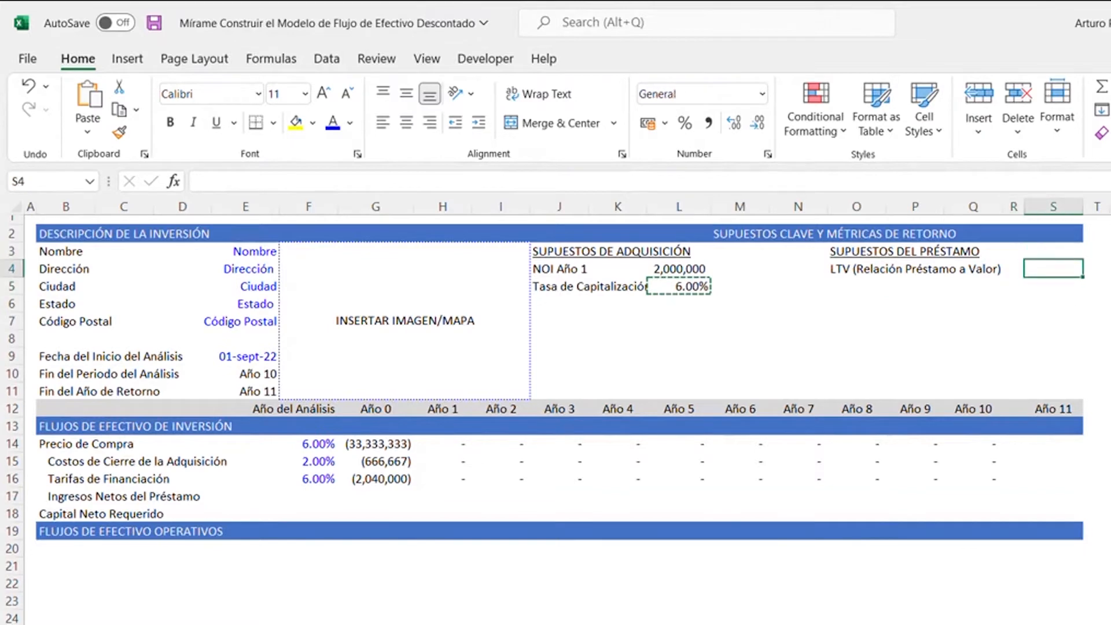
{"action": "key", "text": "ctrl+v"}
{"action": "type", "text": "60"}
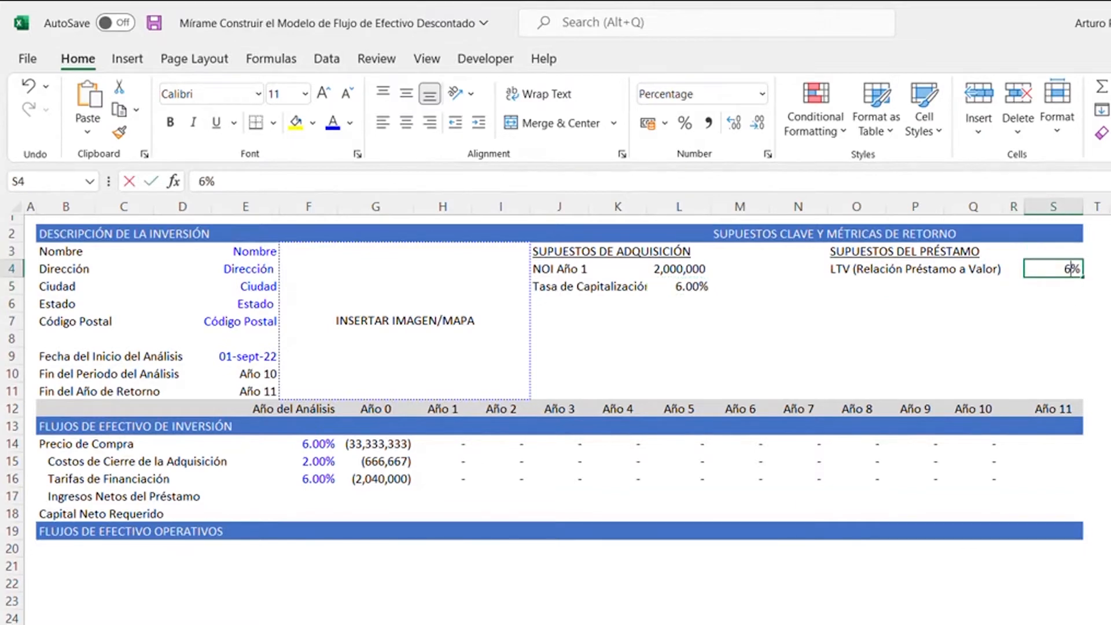
{"action": "key", "text": "Return"}
- Enter the label Tasa de Interés in cell O5 under the LTV label
{"action": "key", "text": "Left"}
{"action": "key", "text": "Left"}
{"action": "key", "text": "Left"}
{"action": "key", "text": "Left"}
{"action": "key", "text": "Left"}
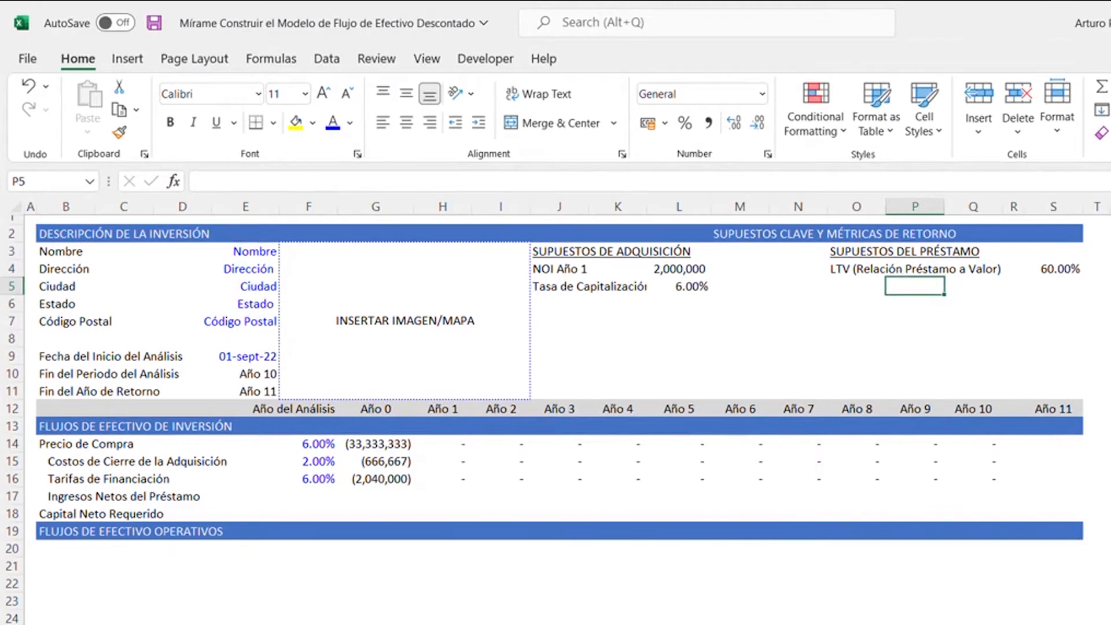
{"action": "key", "text": "Right"}
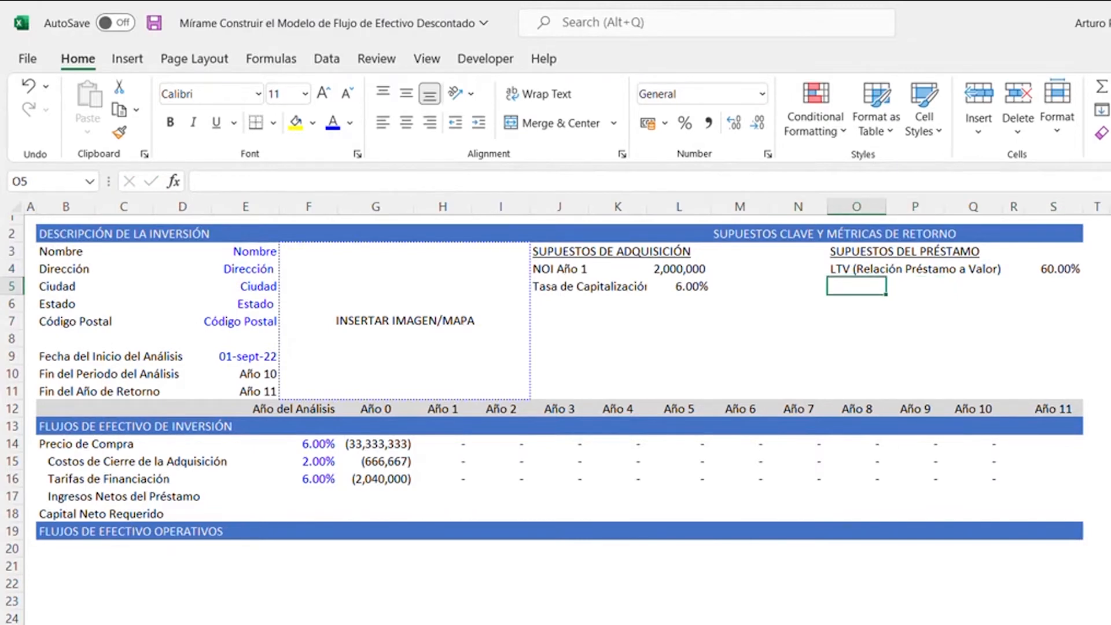
{"action": "type", "text": "Tasa de Interés"}
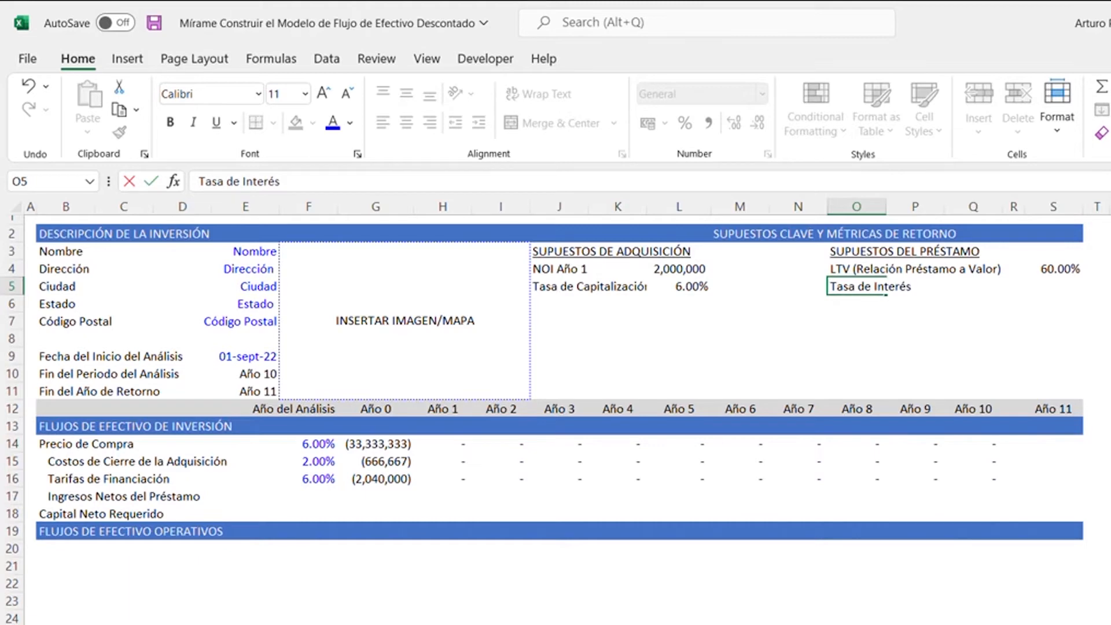
- Copy the LTV percentage from S4 into S5 and set the interest rate to 5%
{"action": "key", "text": "Right"}
{"action": "key", "text": "Right"}
{"action": "key", "text": "Right"}
{"action": "key", "text": "Right"}
{"action": "key", "text": "Right"}
{"action": "key", "text": "Left"}
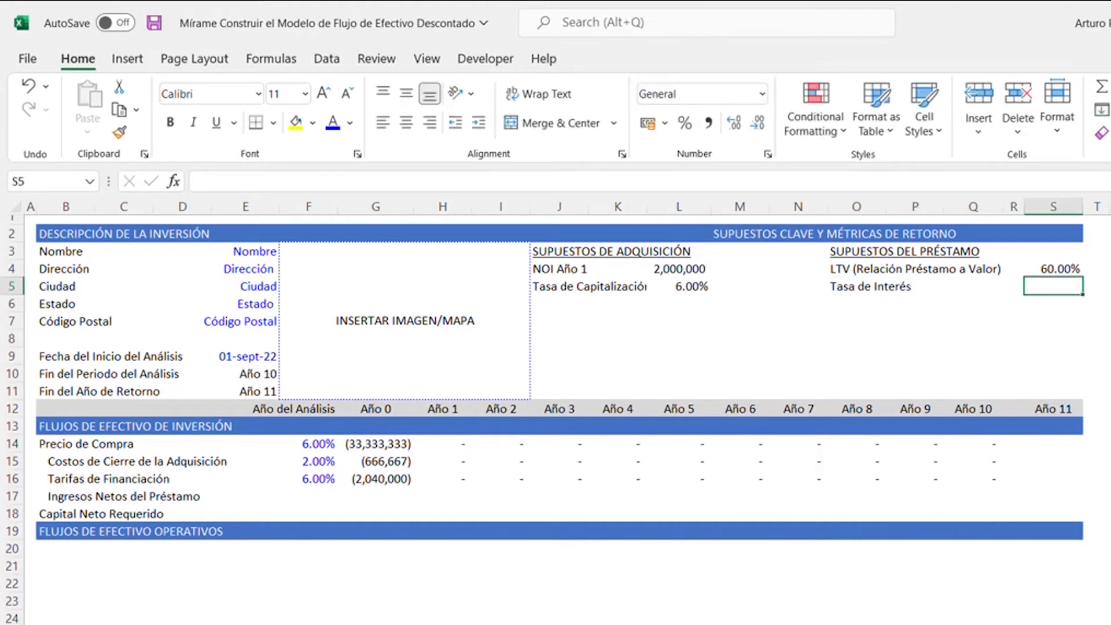
{"action": "key", "text": "Up"}
{"action": "key", "text": "ctrl+c"}
{"action": "key", "text": "Down"}
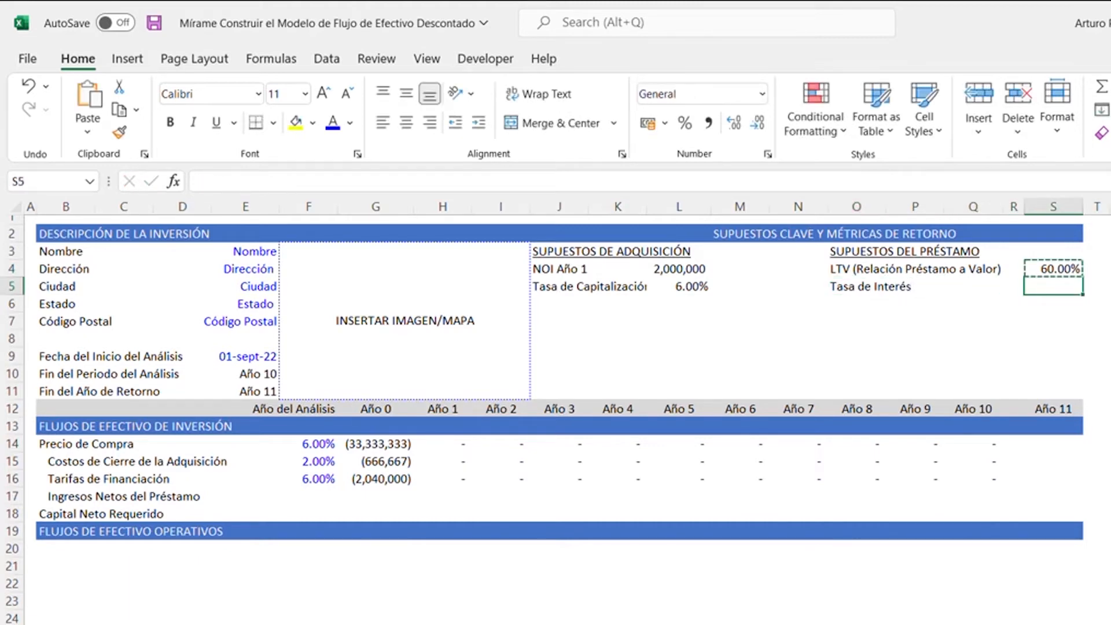
{"action": "key", "text": "Return"}
{"action": "key", "text": "F2"}
{"action": "key", "text": "BackSpace"}
{"action": "key", "text": "BackSpace"}
{"action": "type", "text": "5"}
{"action": "key", "text": "Return"}
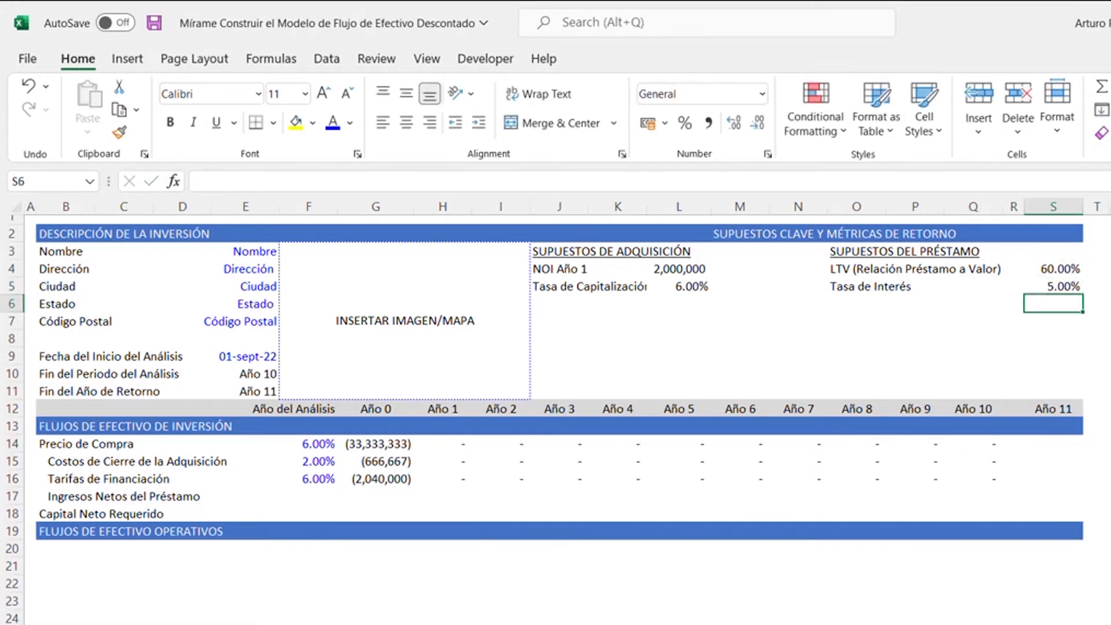
- Enter the label Sólo Interés (Años) in cell O6
{"action": "key", "text": "Left"}
{"action": "key", "text": "Left"}
{"action": "key", "text": "Left"}
{"action": "key", "text": "Left"}
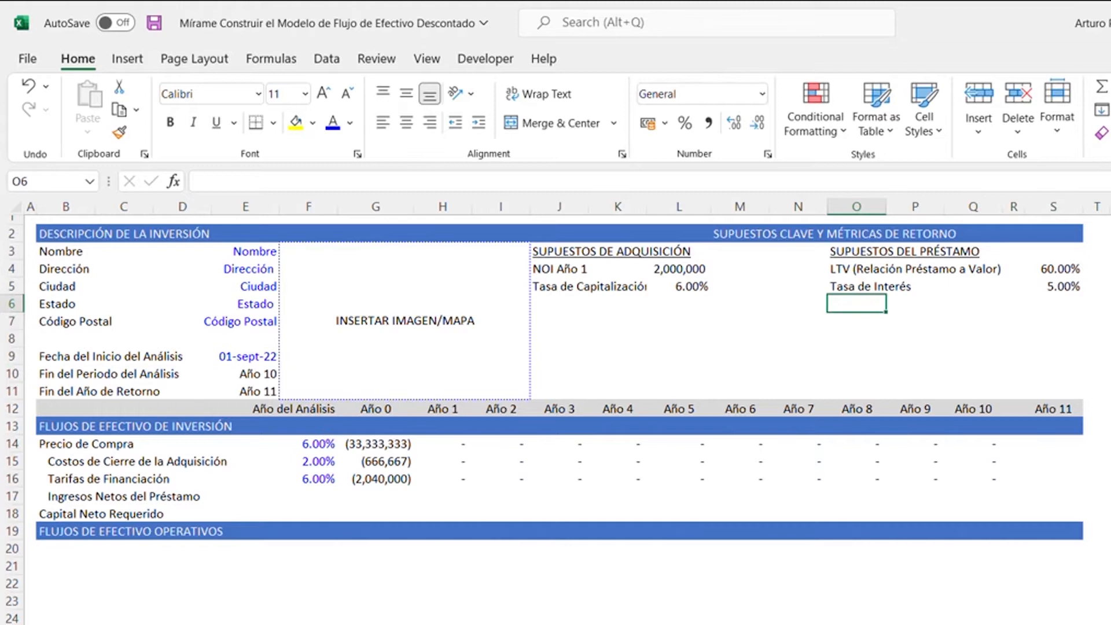
{"action": "type", "text": "Sólo "}
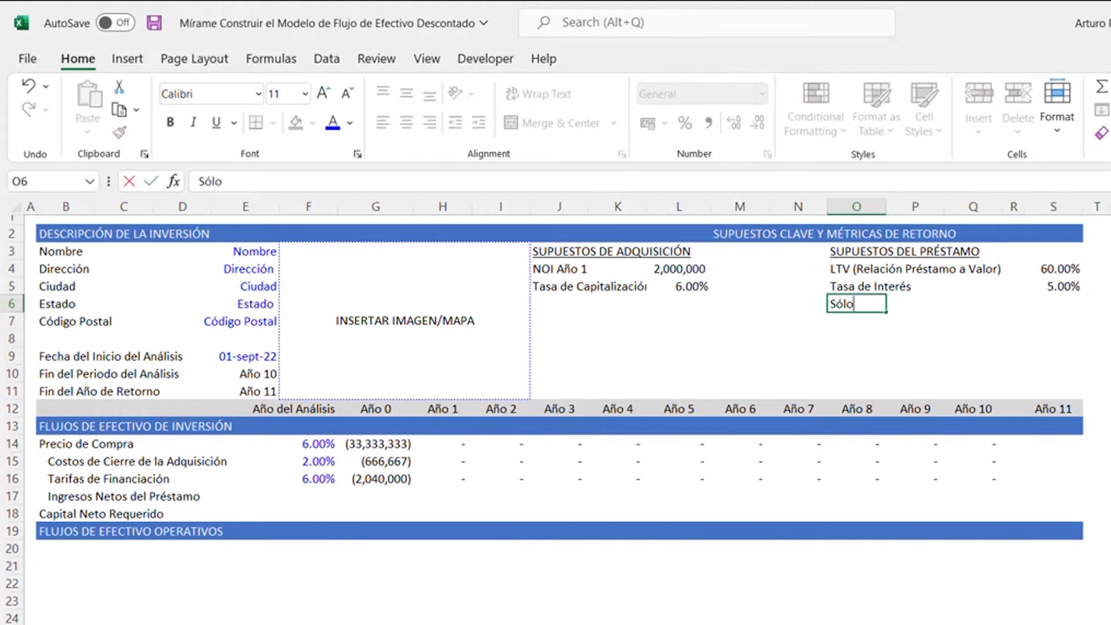
{"action": "type", "text": "Interés"}
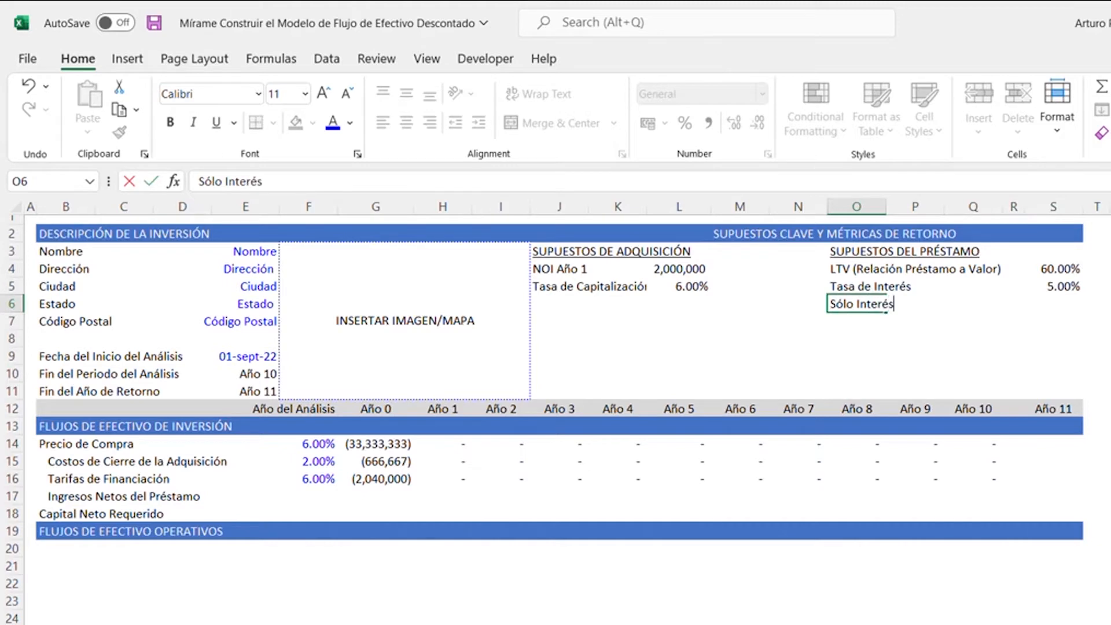
{"action": "type", "text": " (Años)"}
- Enter 3 as the interest-only period in cell S6
{"action": "key", "text": "Right"}
{"action": "key", "text": "Right"}
{"action": "key", "text": "Right"}
{"action": "key", "text": "Right"}
{"action": "type", "text": "3"}
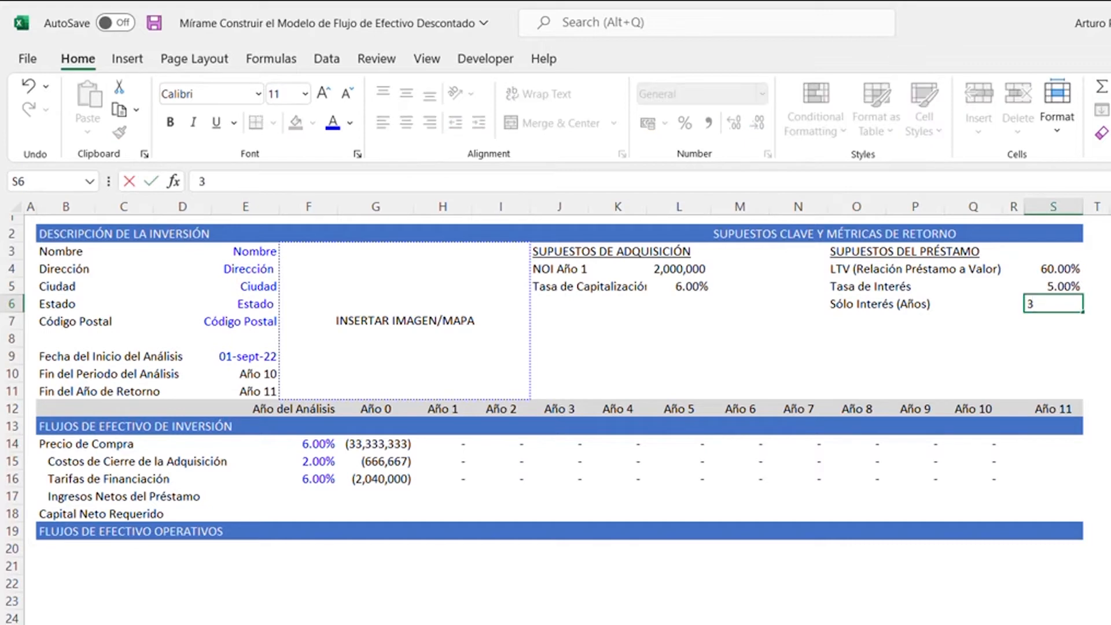
{"action": "key", "text": "ctrl+Return"}
- Apply the custom number format 0 "Años" to the interest-only period in S6
{"action": "key", "text": "ctrl+1"}
{"action": "key", "text": "Tab"}
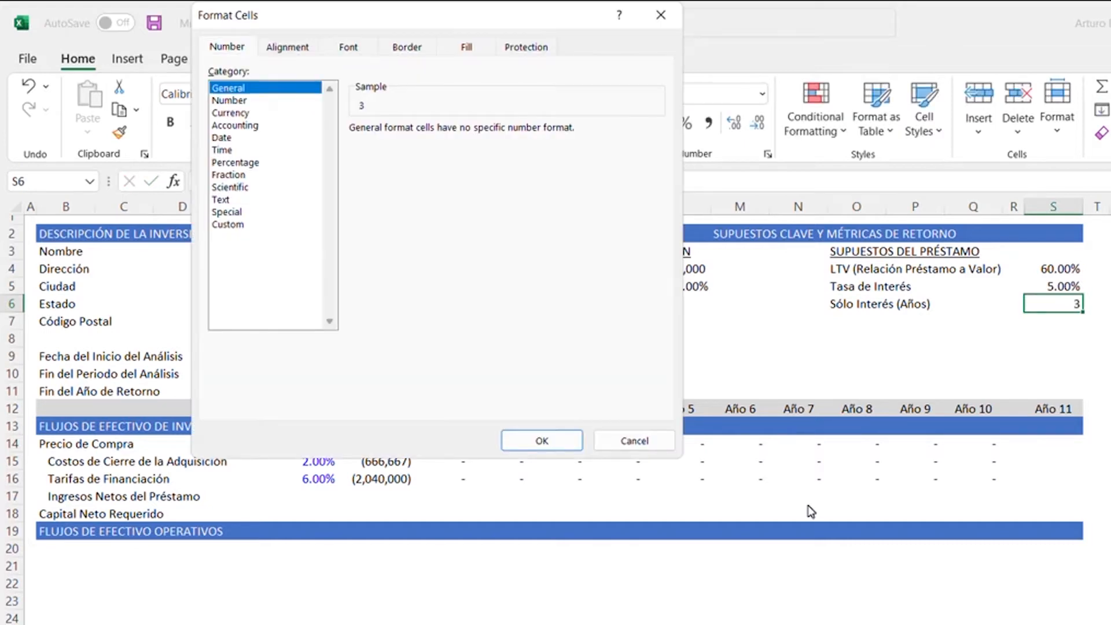
{"action": "key", "text": "Down"}
{"action": "key", "text": "Down"}
{"action": "key", "text": "Down"}
{"action": "key", "text": "Down"}
{"action": "key", "text": "Down"}
{"action": "key", "text": "Down"}
{"action": "key", "text": "Down"}
{"action": "key", "text": "Down"}
{"action": "key", "text": "Down"}
{"action": "key", "text": "Down"}
{"action": "key", "text": "Down"}
{"action": "key", "text": "Tab"}
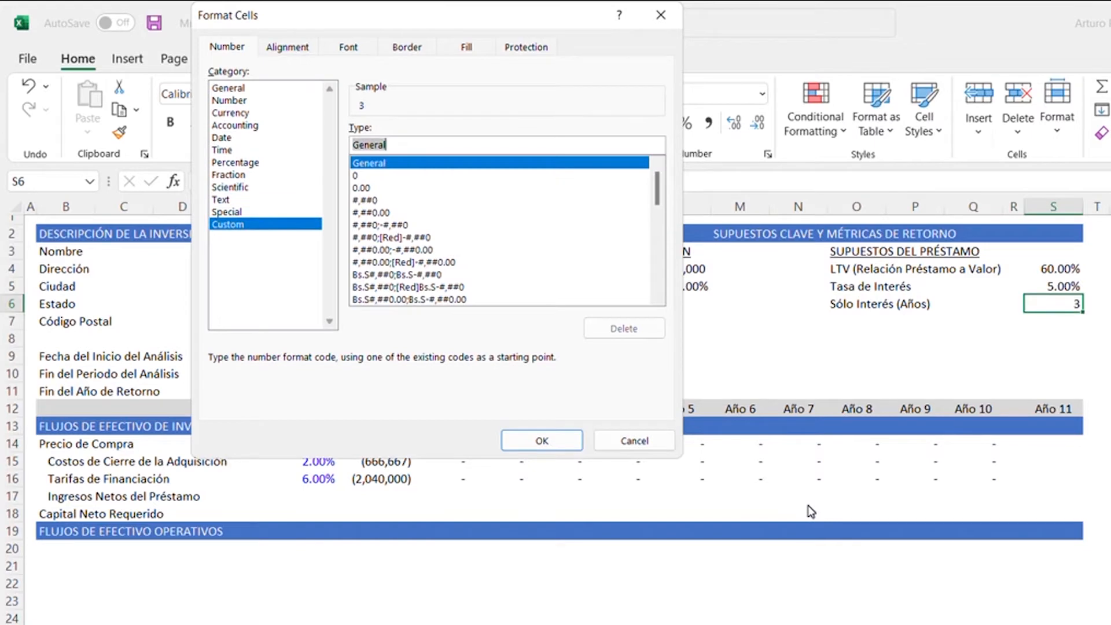
{"action": "type", "text": "0 \""}
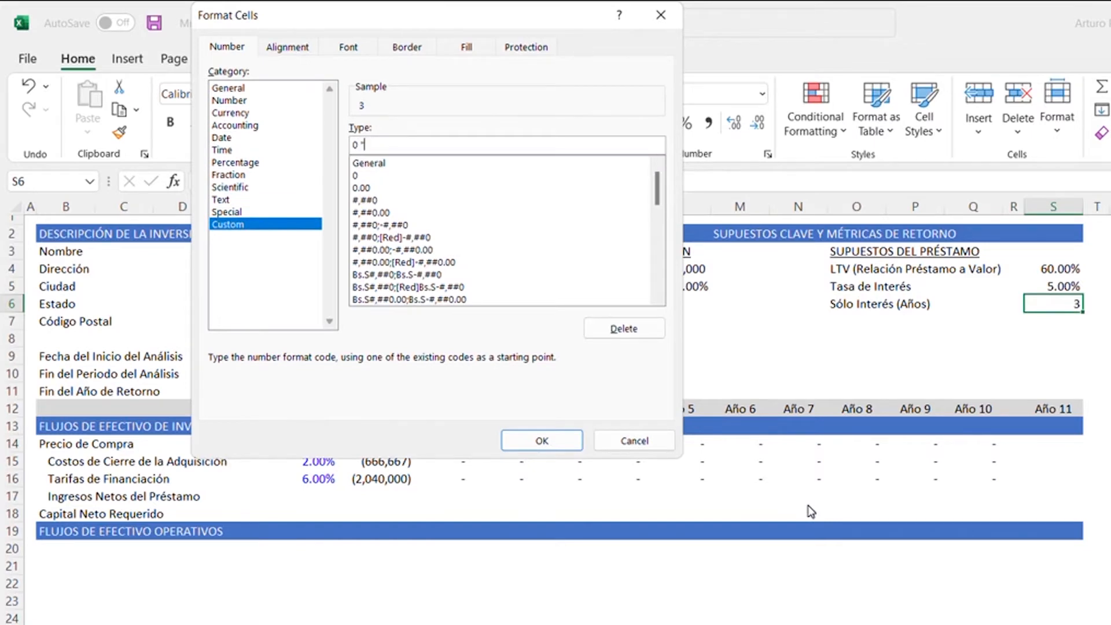
{"action": "type", "text": "Años\""}
{"action": "key", "text": "Return"}
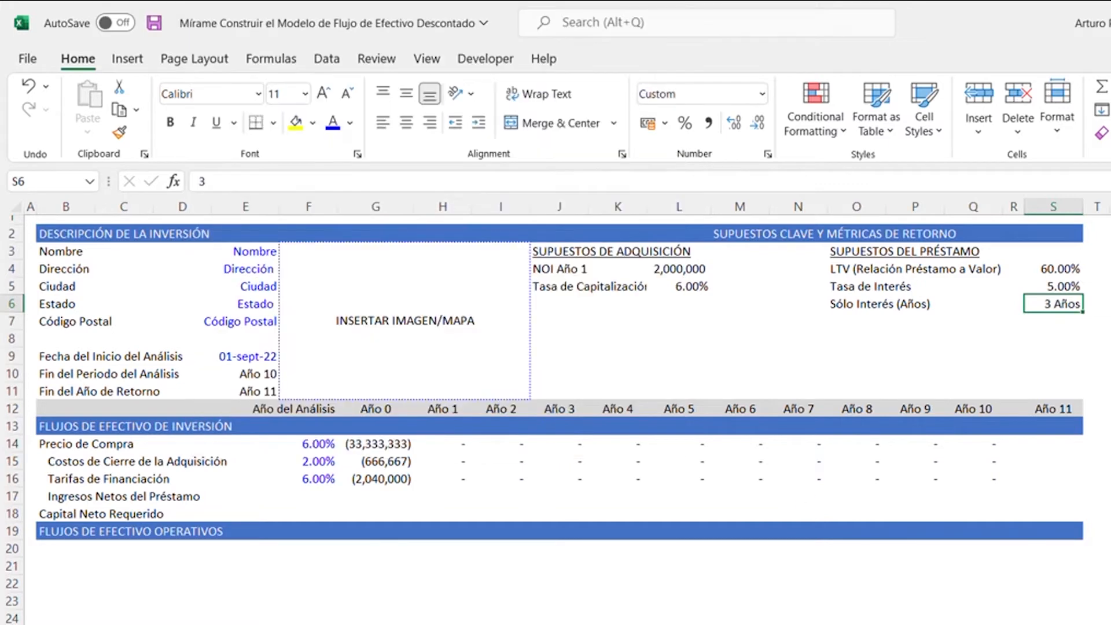
- Enter the label Amortización del Préstamo in cell O7
{"action": "key", "text": "Down"}
{"action": "key", "text": "Left"}
{"action": "key", "text": "Left"}
{"action": "key", "text": "Left"}
{"action": "key", "text": "Left"}
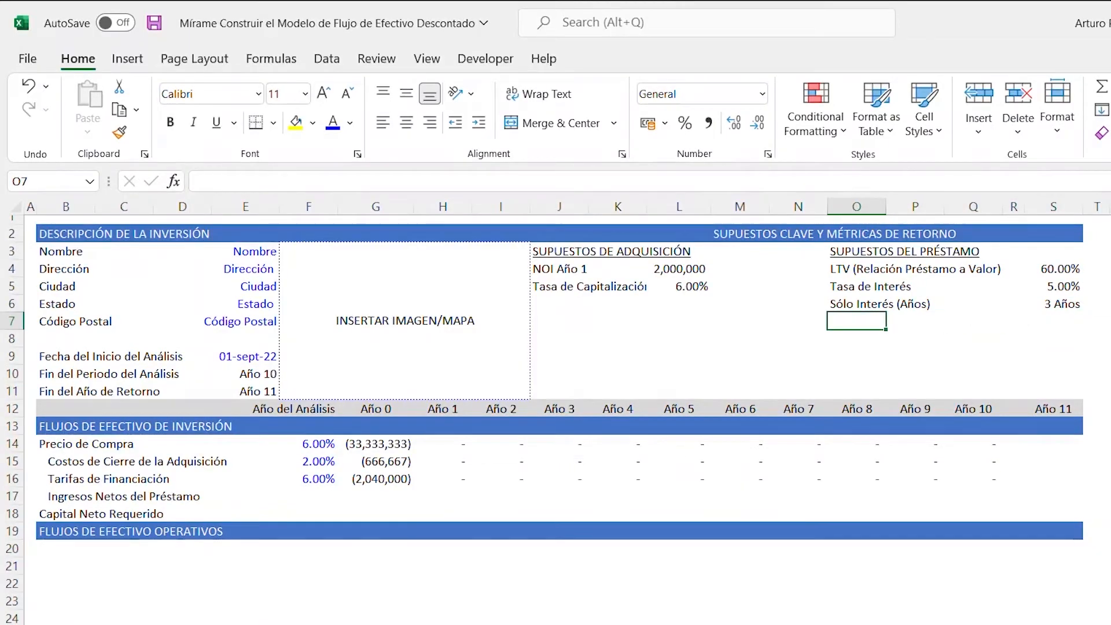
{"action": "type", "text": "Amort"}
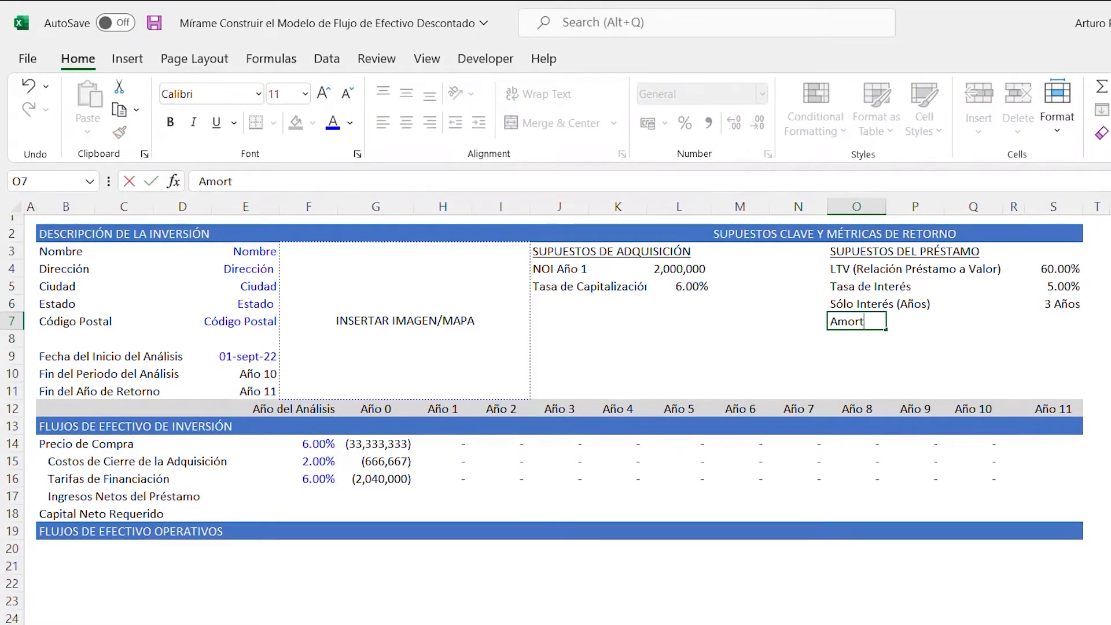
{"action": "type", "text": "ización del Préstamo"}
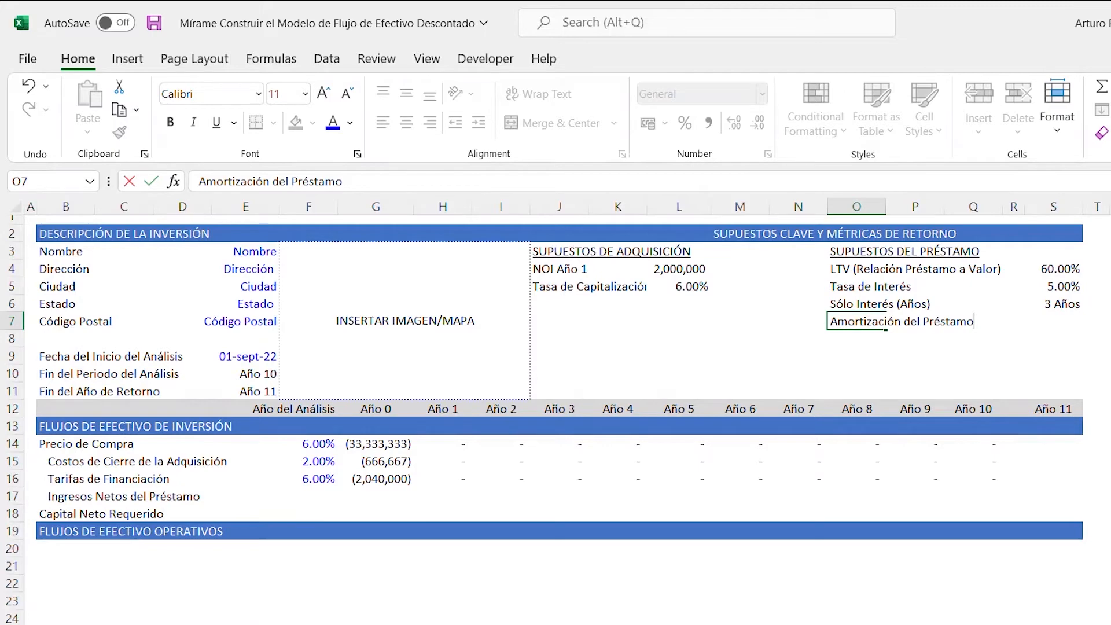
{"action": "left_click", "coordinate": [941, 322]}
- Copy the years-formatted cell S6 into S7 and set the loan amortization to 30
{"action": "key", "text": "Right"}
{"action": "key", "text": "Right"}
{"action": "key", "text": "Right"}
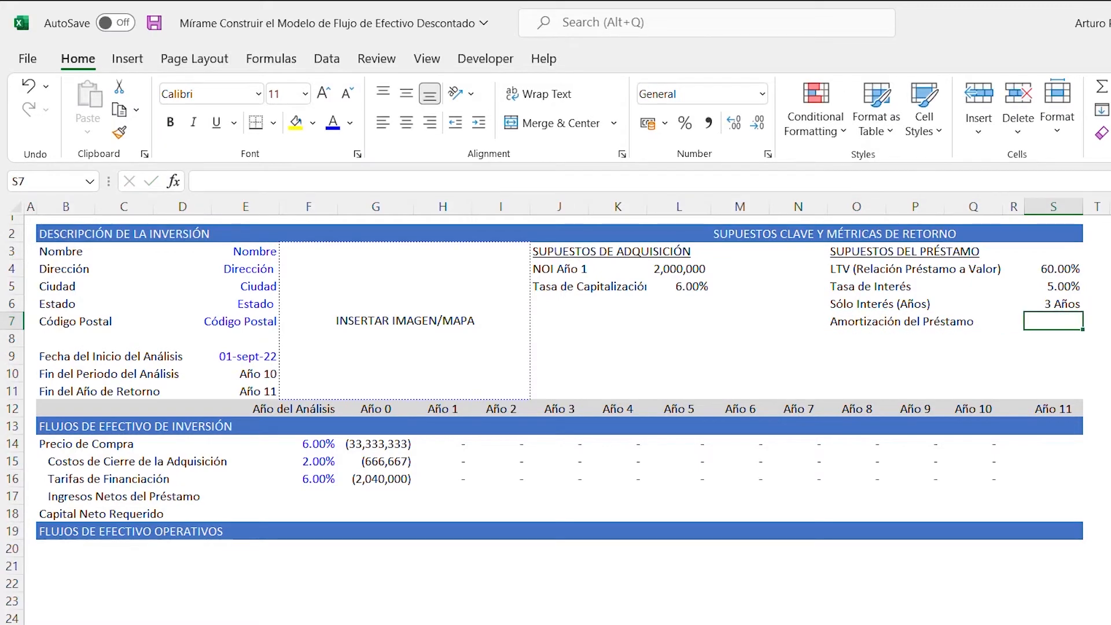
{"action": "key", "text": "Up"}
{"action": "key", "text": "ctrl+c"}
{"action": "left_click", "coordinate": [922, 370]}
{"action": "key", "text": "Up"}
{"action": "key", "text": "Up"}
{"action": "key", "text": "Up"}
{"action": "key", "text": "Right"}
{"action": "key", "text": "Right"}
{"action": "key", "text": "Right"}
{"action": "key", "text": "ctrl+v"}
{"action": "key", "text": "Down"}
{"action": "key", "text": "Up"}
{"action": "type", "text": "30"}
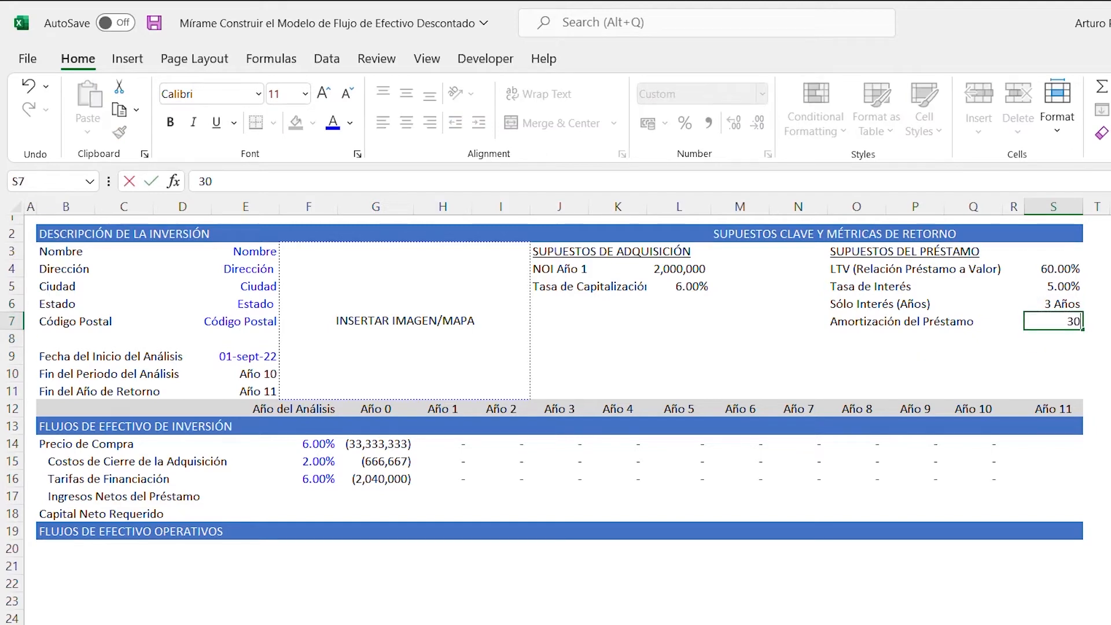
{"action": "key", "text": "ctrl+Return"}
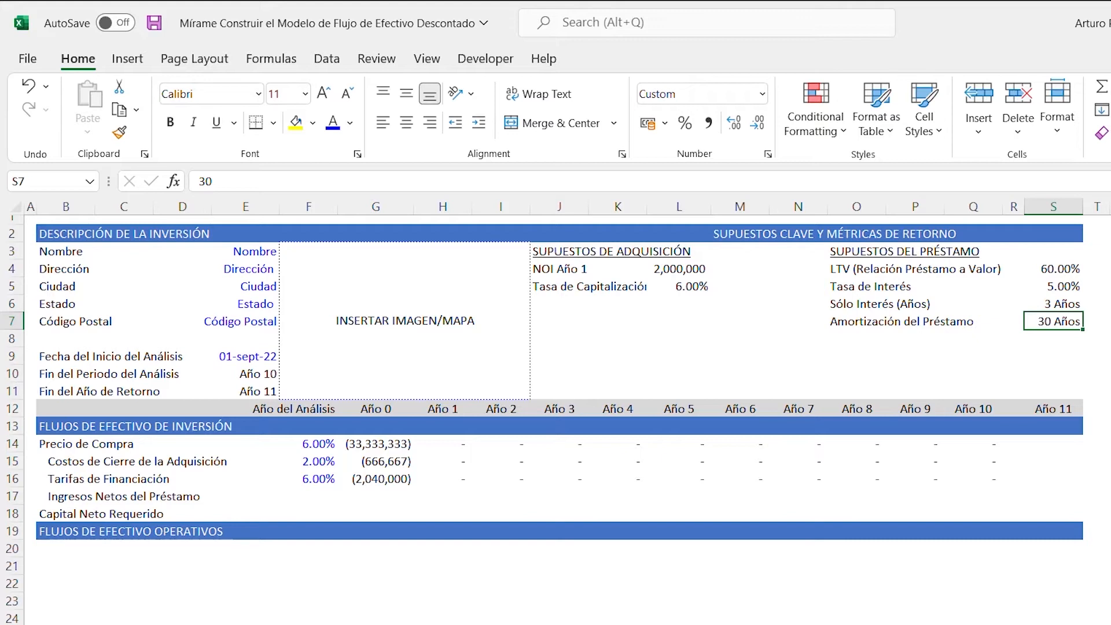
- Color the loan assumption inputs in S4:S7 with the recently used blue font color
{"action": "key", "text": "shift+Up"}
{"action": "key", "text": "shift+Up"}
{"action": "key", "text": "shift+Up"}
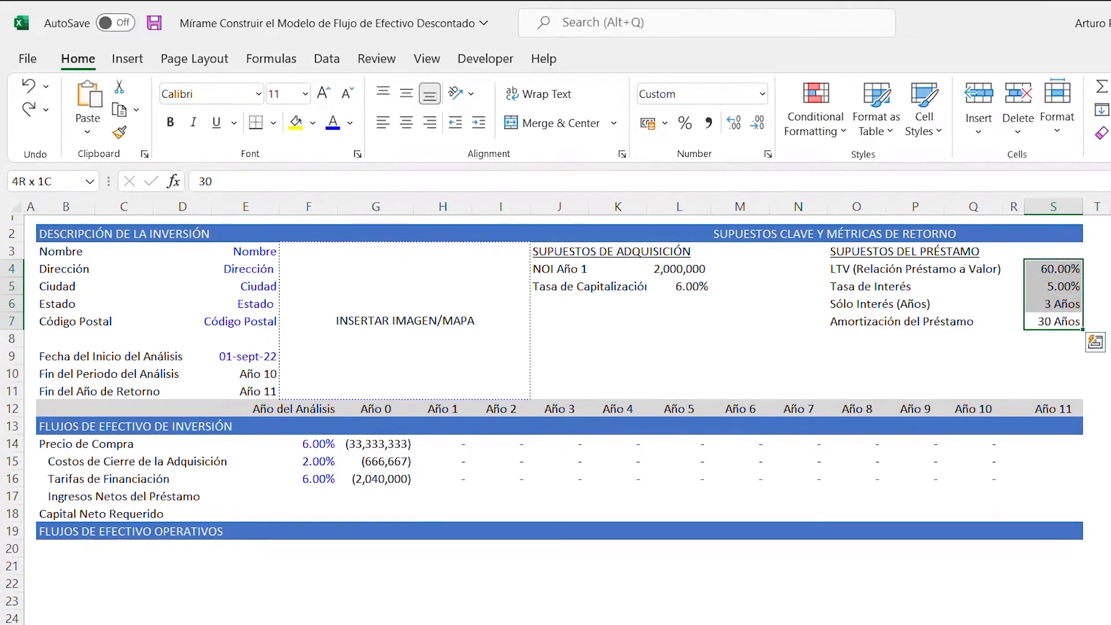
{"action": "key", "text": "alt"}
{"action": "key", "text": "h"}
{"action": "key", "text": "f"}
{"action": "key", "text": "c"}
{"action": "key", "text": "Down"}
{"action": "key", "text": "Down"}
{"action": "key", "text": "Down"}
{"action": "key", "text": "Down"}
{"action": "key", "text": "Down"}
{"action": "key", "text": "Down"}
{"action": "key", "text": "Down"}
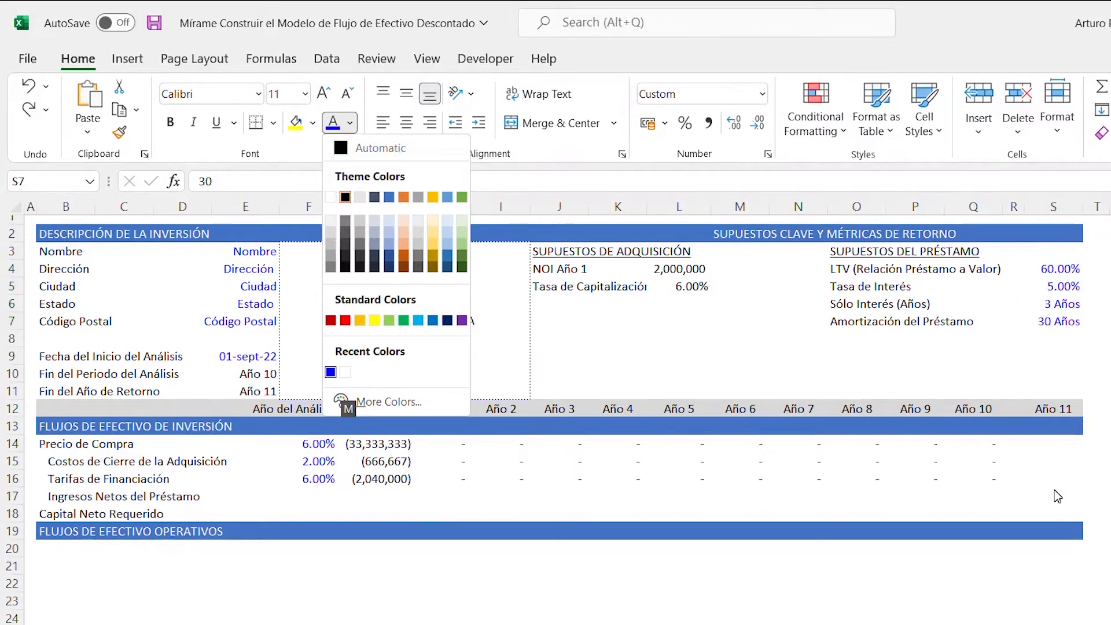
{"action": "key", "text": "Return"}
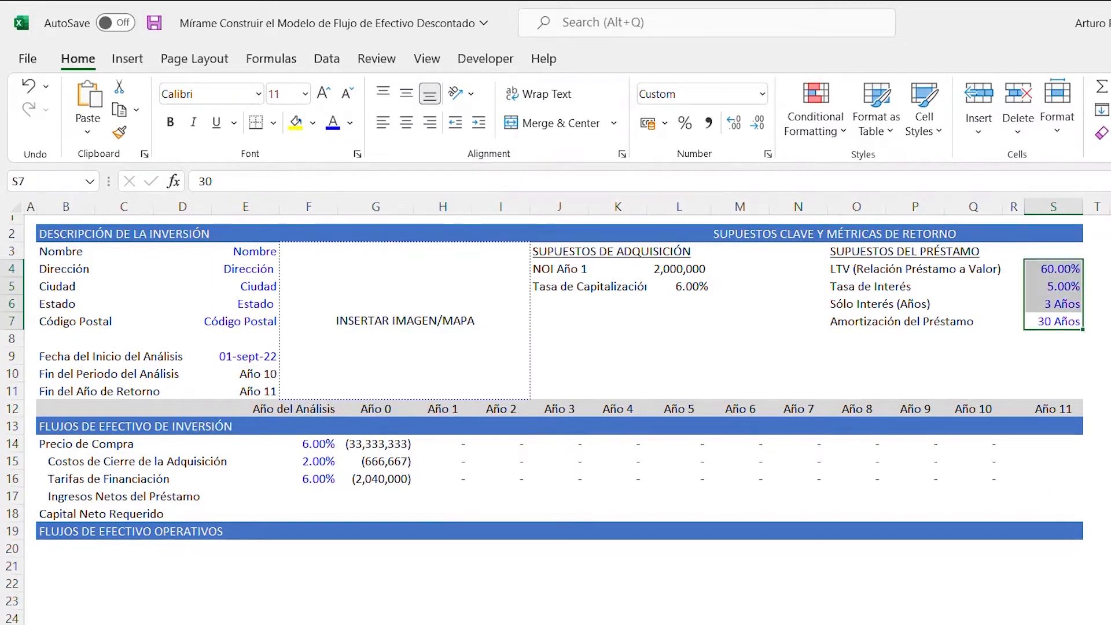
- Move the NOI and capitalization rate values from L4:L5 to M4:M5 and autofit column M to the NOI value
{"action": "left_click_drag", "start_coordinate": [678, 269], "coordinate": [713, 293]}
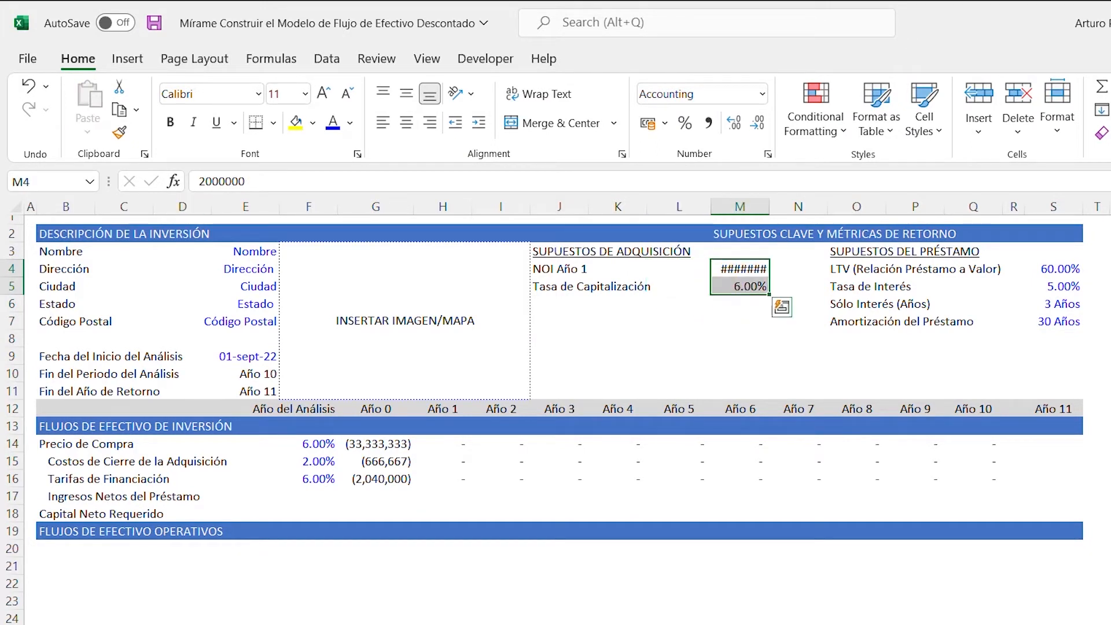
{"action": "left_click", "coordinate": [740, 269]}
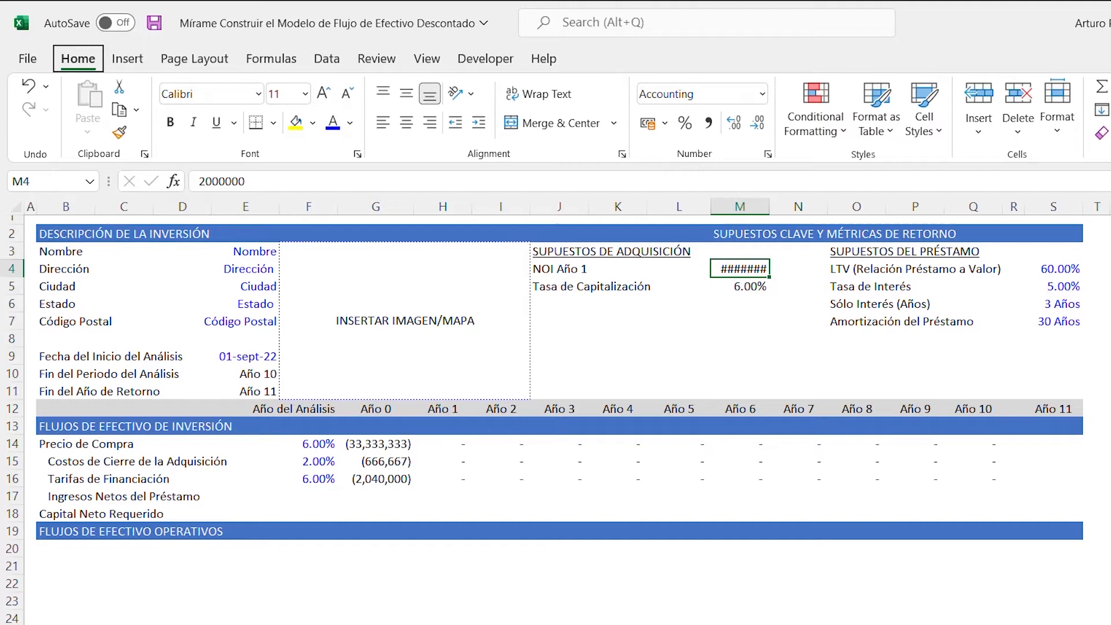
{"action": "key", "text": "alt+h"}
{"action": "key", "text": "o"}
{"action": "key", "text": "i"}
- Enter the label Monto del Préstamo in cell O8 below the amortization label
{"action": "key", "text": "Down"}
{"action": "key", "text": "Down"}
{"action": "key", "text": "Down"}
{"action": "key", "text": "Down"}
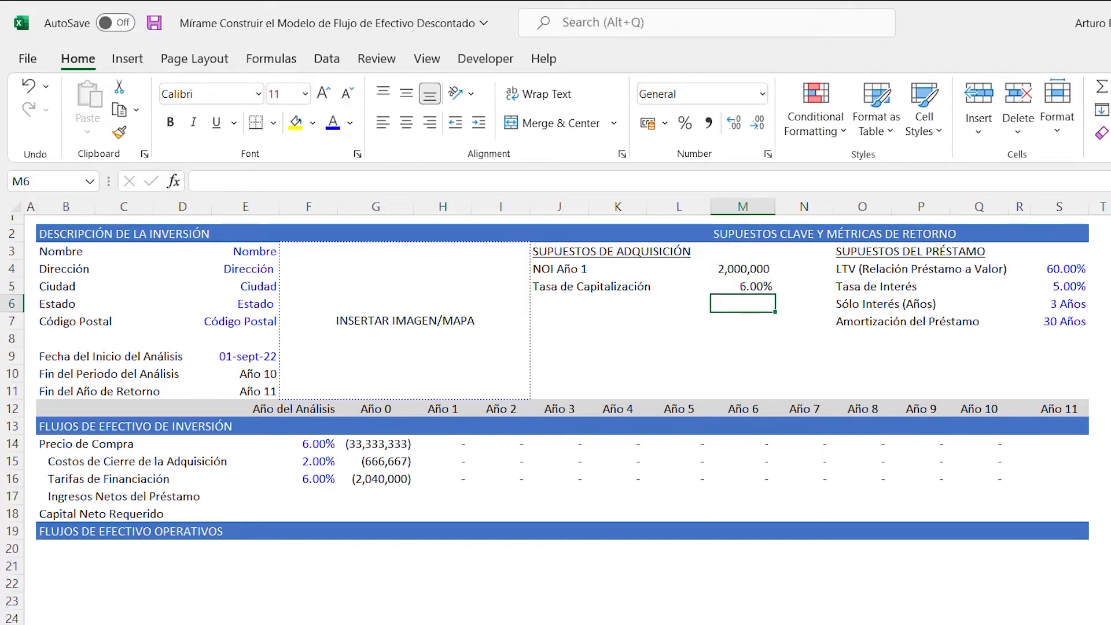
{"action": "key", "text": "Right"}
{"action": "key", "text": "Right"}
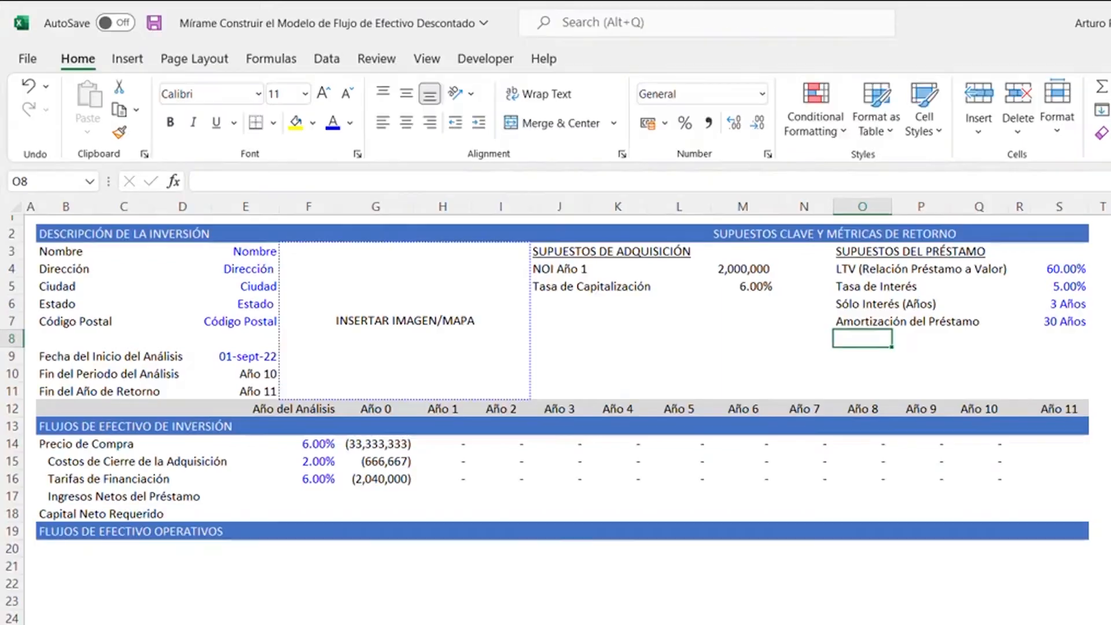
{"action": "type", "text": "Monto del Présta"}
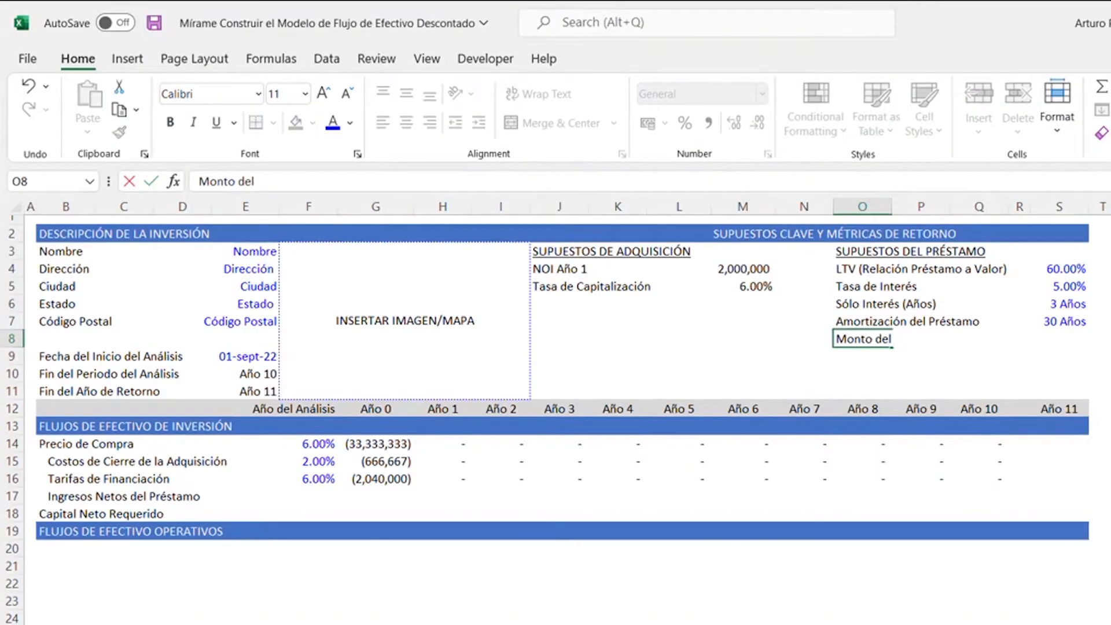
{"action": "type", "text": "mo"}
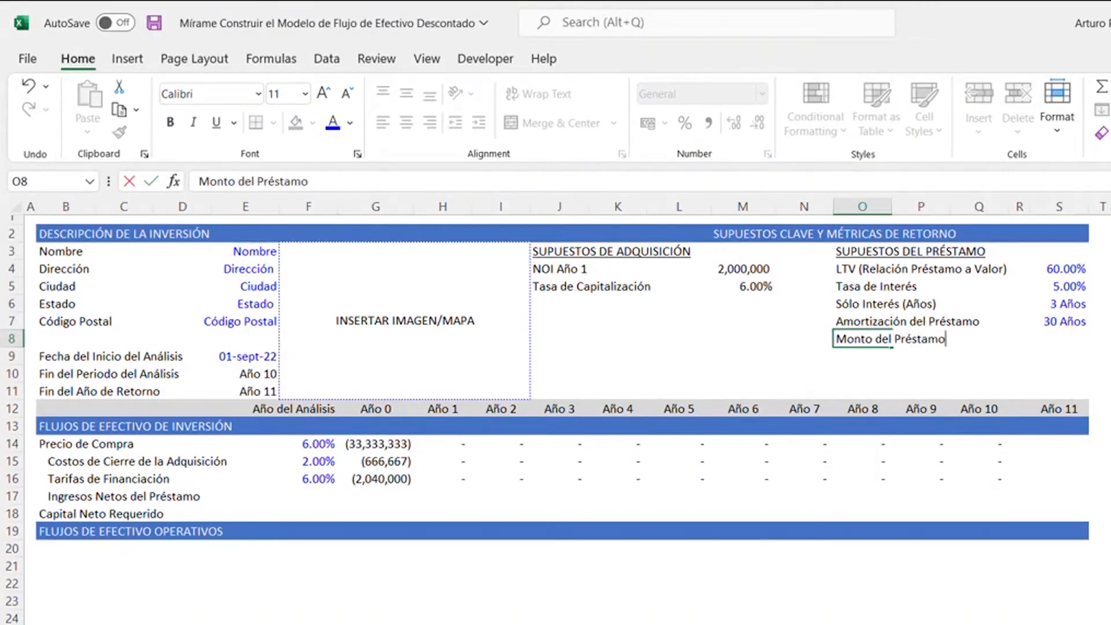
- Enter the loan amount formula =S4*-G14 in cell S8, multiplying the LTV by the negated purchase price
{"action": "key", "text": "Right"}
{"action": "key", "text": "Right"}
{"action": "key", "text": "Right"}
{"action": "key", "text": "Right"}
{"action": "type", "text": "="}
{"action": "key", "text": "Up"}
{"action": "key", "text": "Up"}
{"action": "key", "text": "Up"}
{"action": "key", "text": "Up"}
{"action": "type", "text": "*-"}
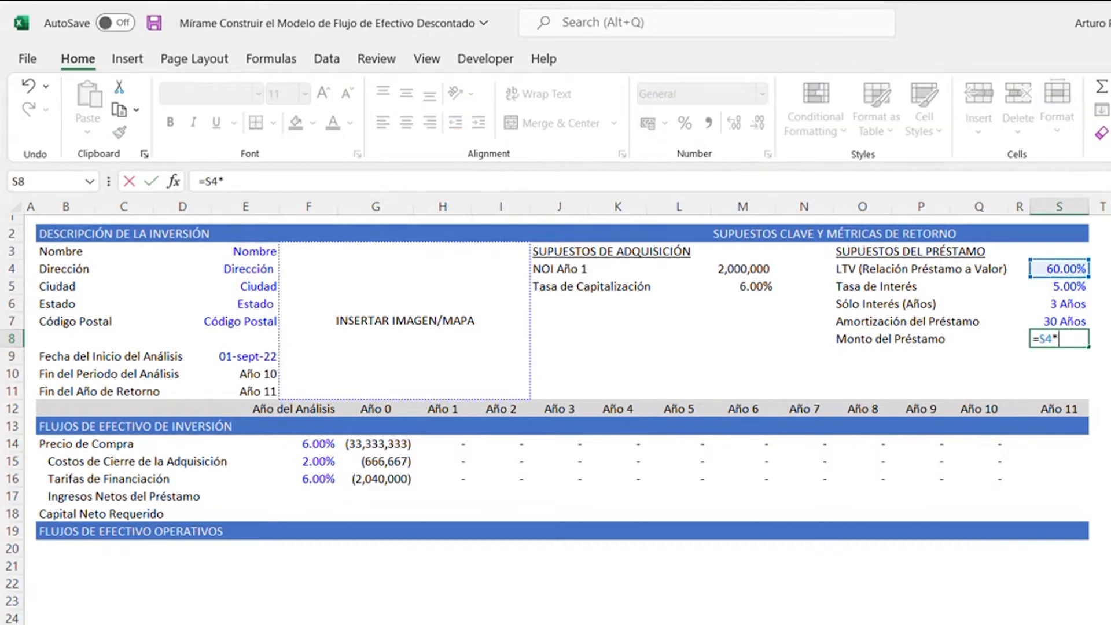
{"action": "key", "text": "Down"}
{"action": "key", "text": "Down"}
{"action": "key", "text": "Down"}
{"action": "key", "text": "Down"}
{"action": "key", "text": "Down"}
{"action": "key", "text": "Down"}
{"action": "key", "text": "Left"}
{"action": "key", "text": "Left"}
{"action": "key", "text": "Left"}
{"action": "key", "text": "Left"}
{"action": "key", "text": "Left"}
{"action": "key", "text": "Left"}
{"action": "key", "text": "Left"}
{"action": "key", "text": "Left"}
{"action": "key", "text": "Left"}
{"action": "key", "text": "Left"}
{"action": "key", "text": "Left"}
{"action": "key", "text": "Left"}
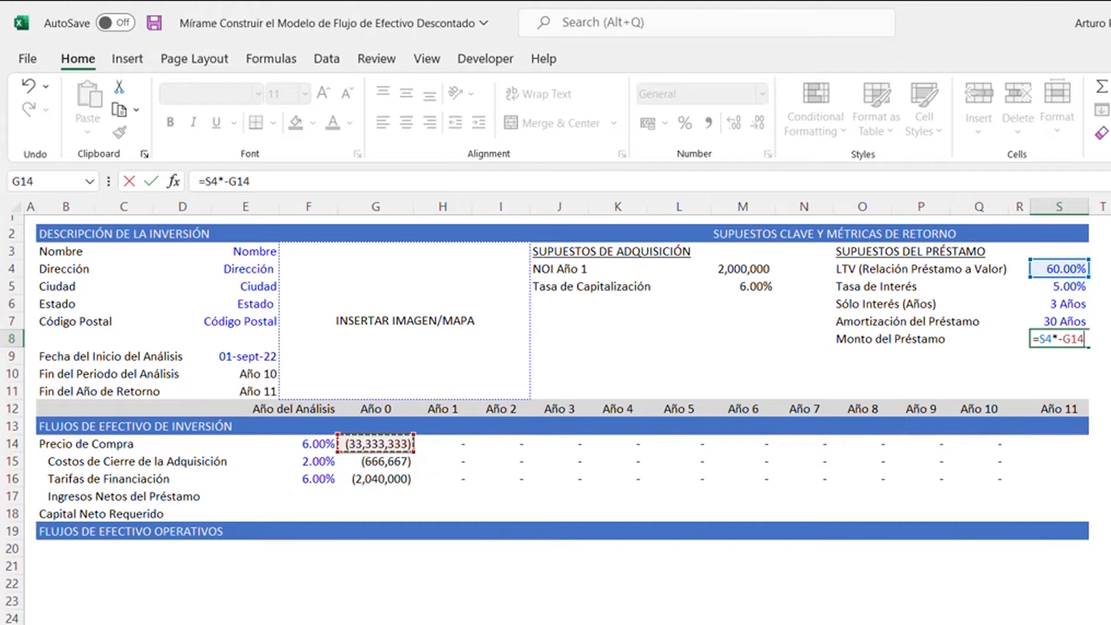
{"action": "key", "text": "Return"}
{"action": "key", "text": "Up"}
{"action": "key", "text": "Up"}
{"action": "key", "text": "Down"}
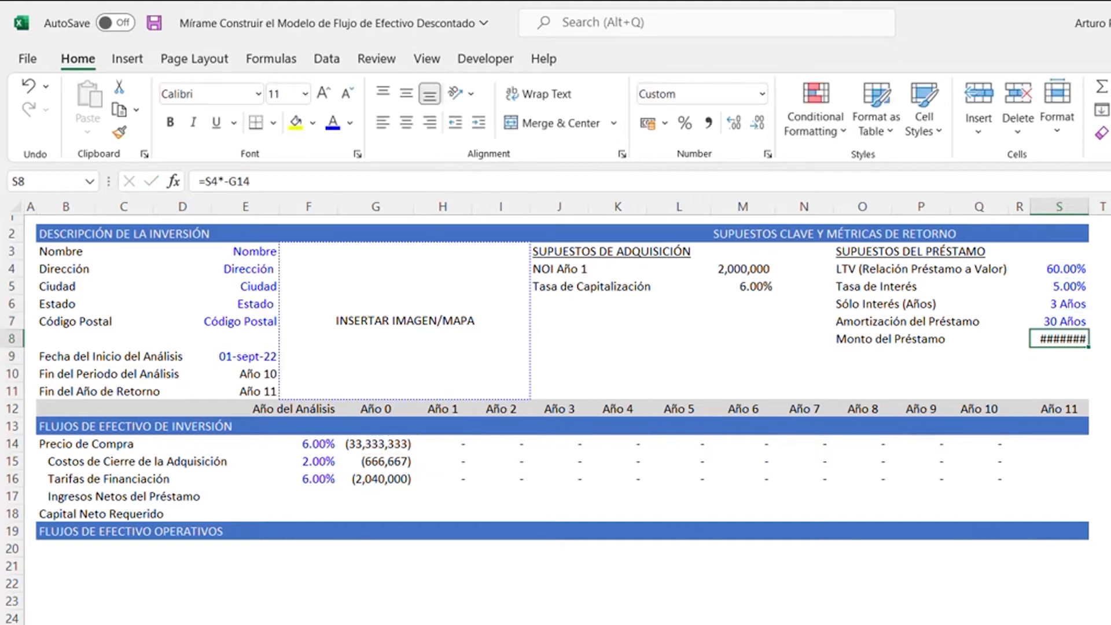
- Autofit column S to the loan amount in S8
{"action": "key", "text": "alt"}
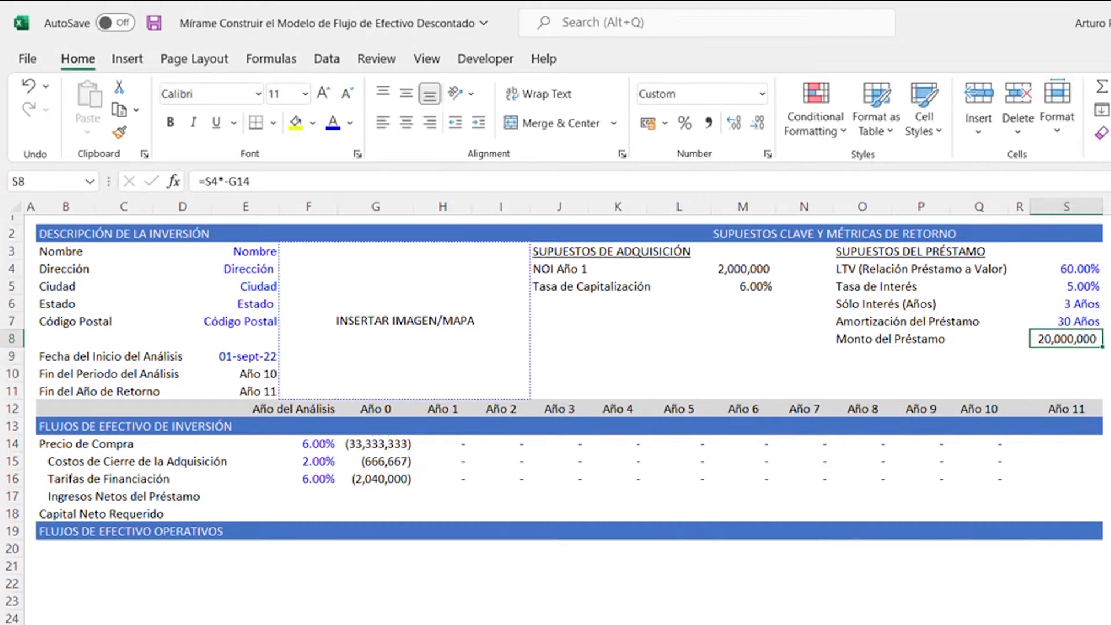
- Enter the formula =(G12=0)*$S$8 in G17 as the Año 0 value of Ingresos Netos del Préstamo
{"action": "key", "text": "Down"}
{"action": "key", "text": "Down"}
{"action": "key", "text": "Down"}
{"action": "key", "text": "Down"}
{"action": "key", "text": "Down"}
{"action": "key", "text": "Down"}
{"action": "key", "text": "Down"}
{"action": "key", "text": "Down"}
{"action": "key", "text": "Left"}
{"action": "key", "text": "Left"}
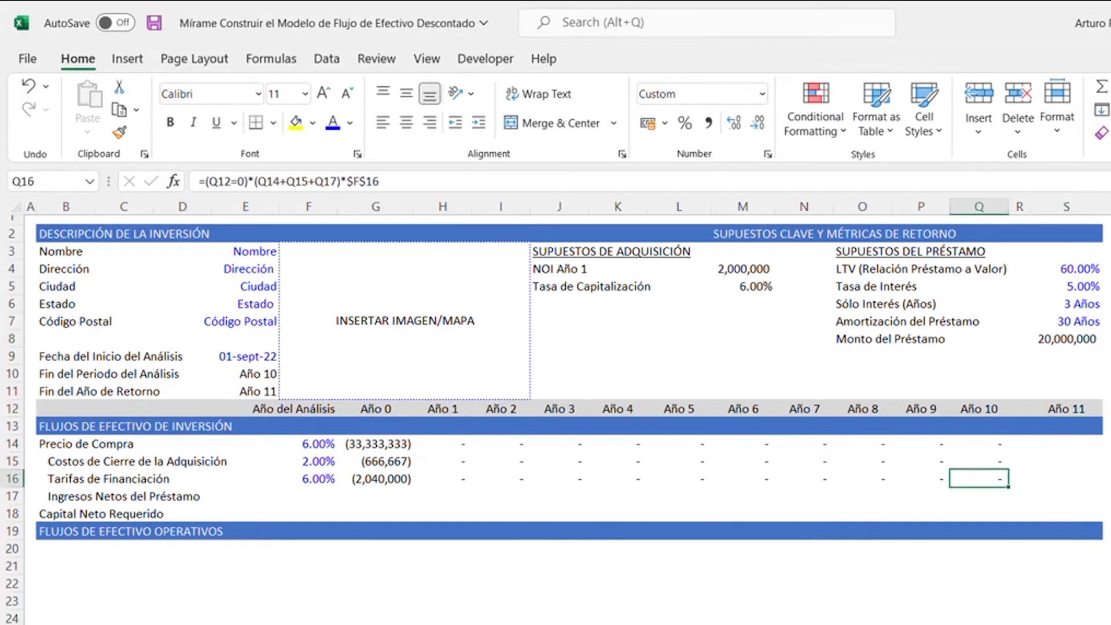
{"action": "key", "text": "ctrl+Left"}
{"action": "key", "text": "Down"}
{"action": "key", "text": "Right"}
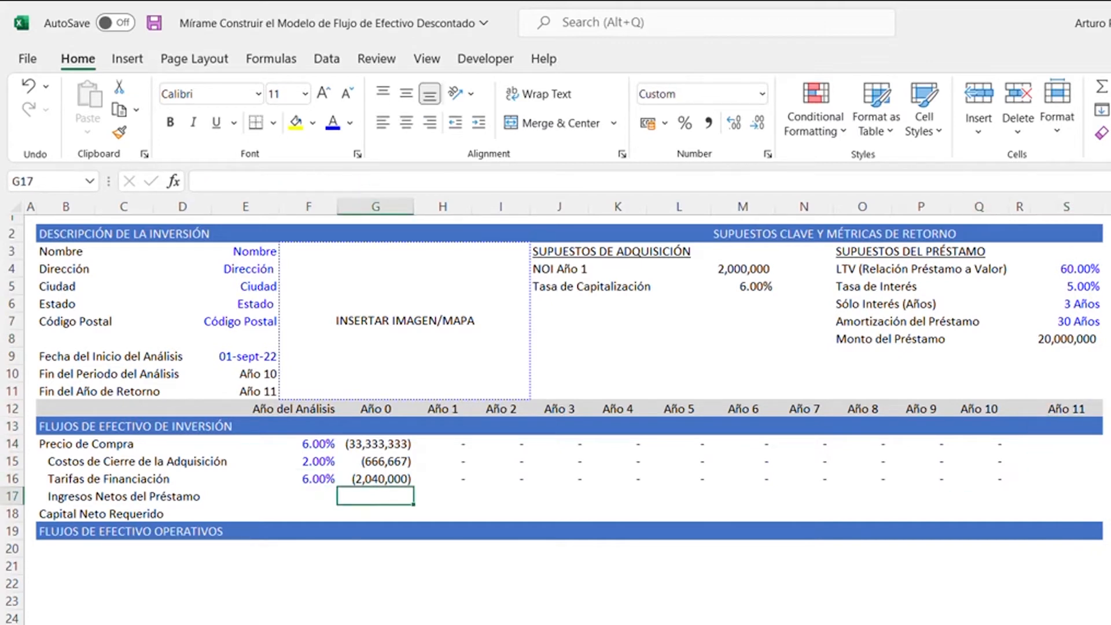
{"action": "type", "text": "=("}
{"action": "key", "text": "Up"}
{"action": "key", "text": "Up"}
{"action": "key", "text": "Up"}
{"action": "key", "text": "Up"}
{"action": "key", "text": "Up"}
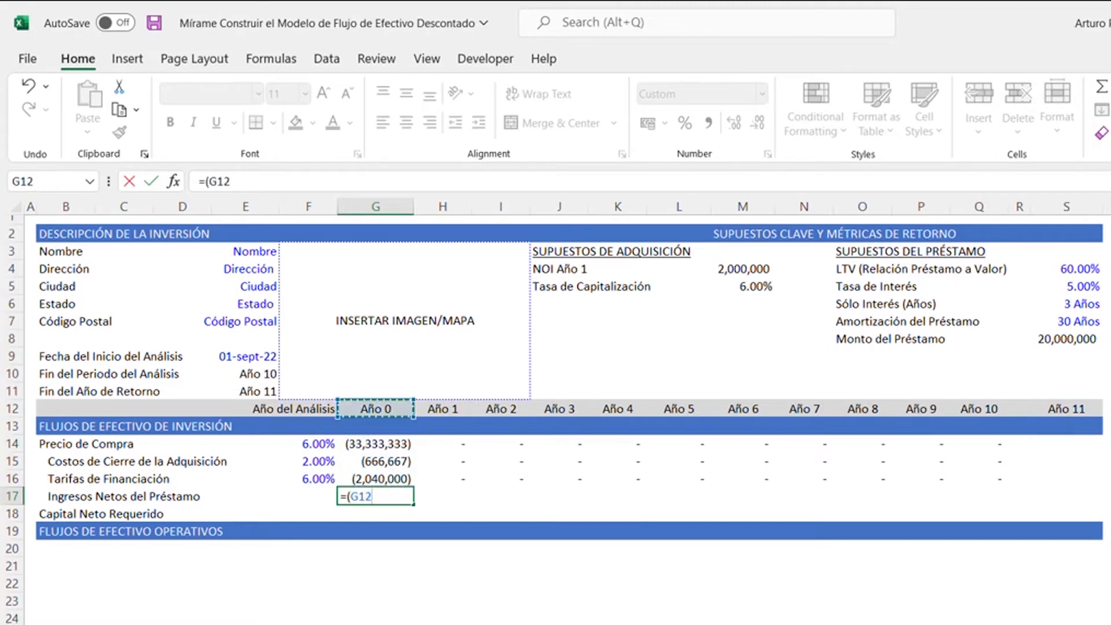
{"action": "type", "text": "=0)"}
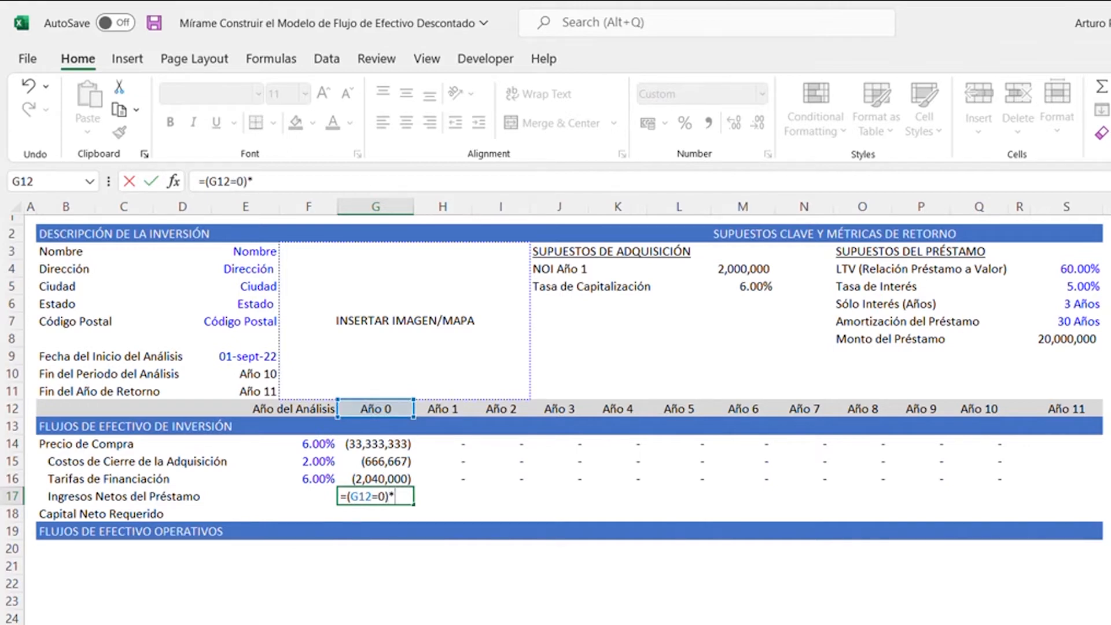
{"action": "key", "text": "Up"}
{"action": "key", "text": "Right"}
{"action": "key", "text": "Right"}
{"action": "key", "text": "Right"}
{"action": "key", "text": "Up"}
{"action": "key", "text": "Up"}
{"action": "key", "text": "Up"}
{"action": "key", "text": "Up"}
{"action": "key", "text": "Up"}
{"action": "key", "text": "Up"}
{"action": "key", "text": "Right"}
{"action": "key", "text": "Right"}
{"action": "key", "text": "Right"}
{"action": "key", "text": "Right"}
{"action": "key", "text": "Up"}
{"action": "key", "text": "Up"}
{"action": "key", "text": "Right"}
{"action": "key", "text": "Right"}
{"action": "key", "text": "Right"}
{"action": "key", "text": "Right"}
{"action": "key", "text": "Right"}
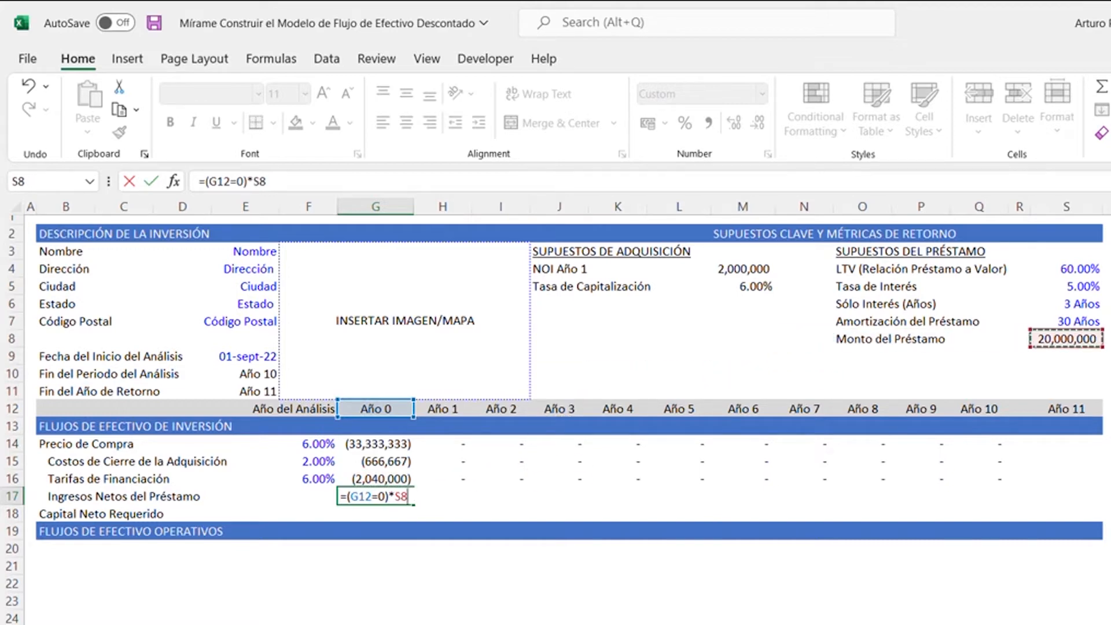
{"action": "key", "text": "F4"}
{"action": "key", "text": "Return"}
- Apply a single accounting underline to G17 and total the investment cash flows in G18 with =SUM(G14:G17)
{"action": "key", "text": "Up"}
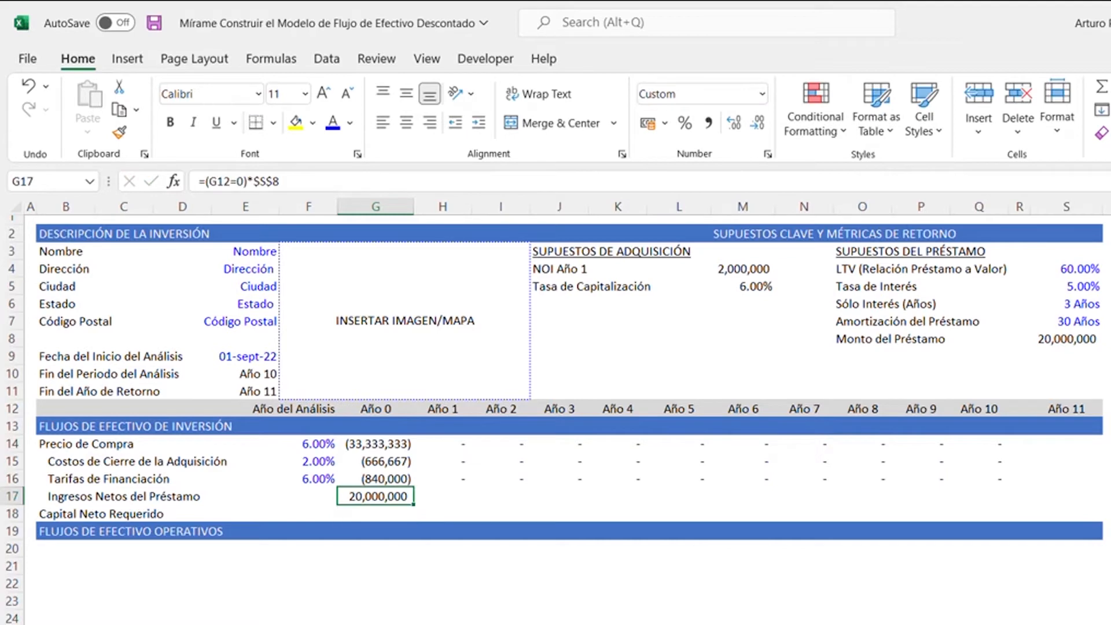
{"action": "key", "text": "Down"}
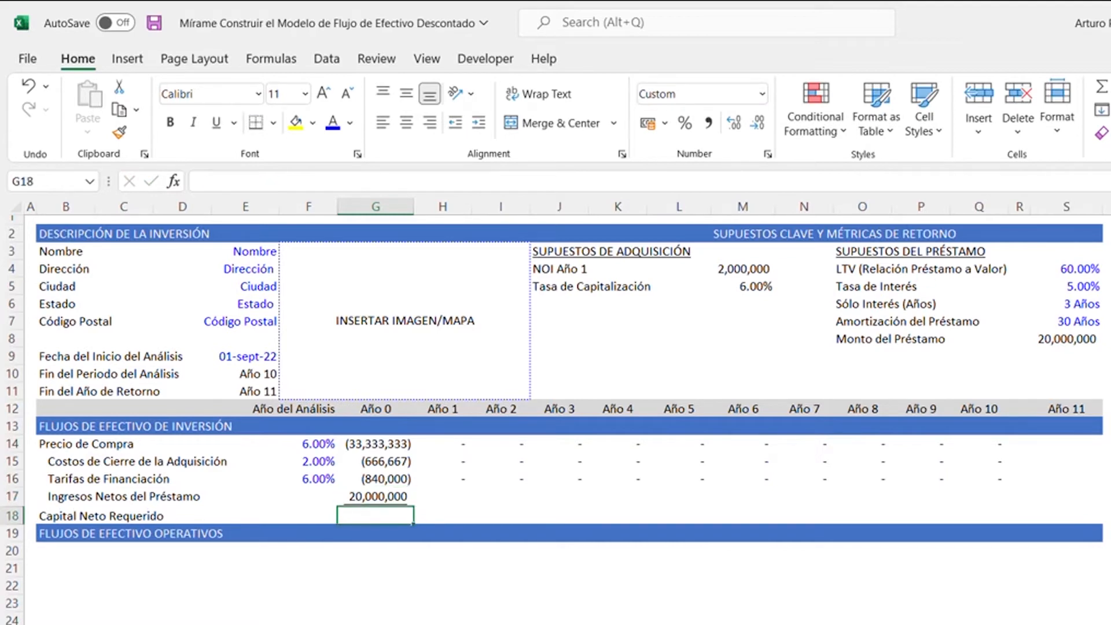
{"action": "key", "text": "alt+equal"}
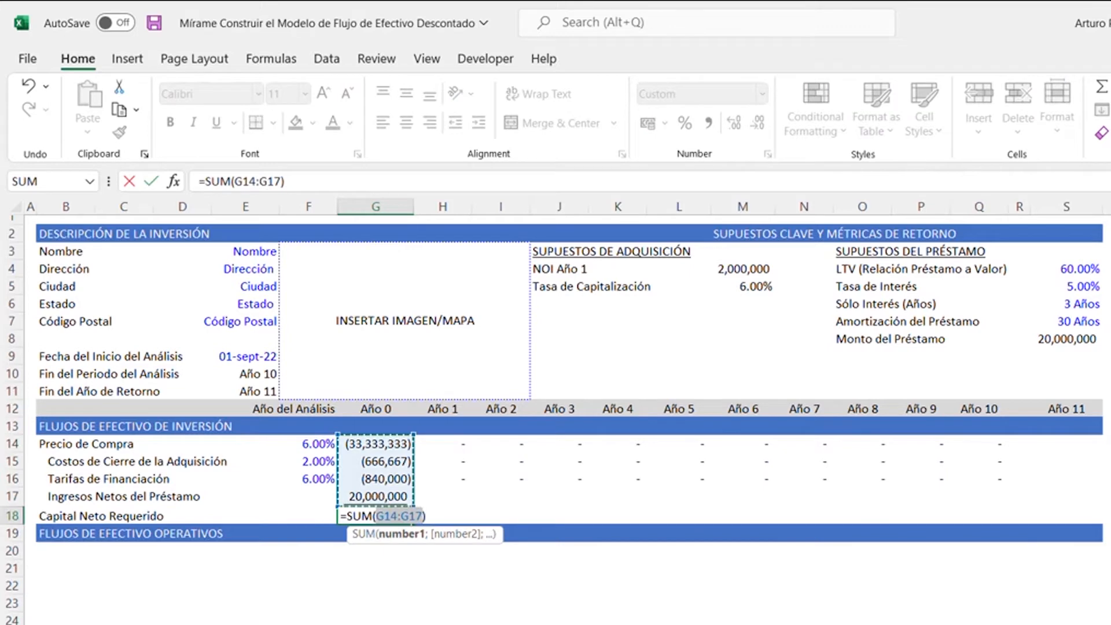
{"action": "key", "text": "Return"}
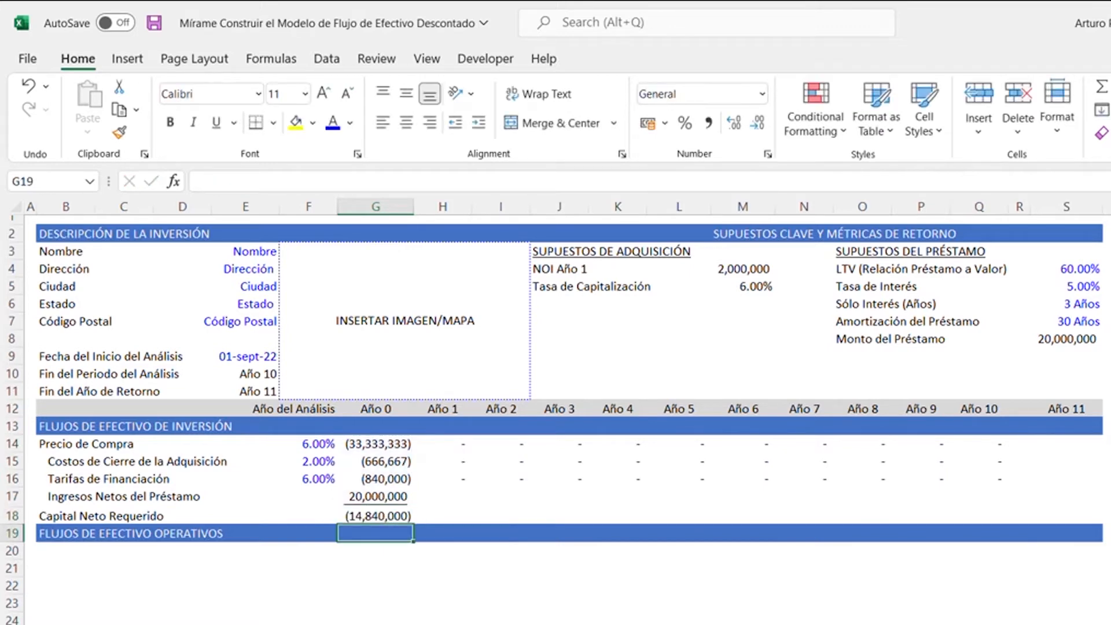
- Copy the net loan proceeds and required equity formulas from G17:G18 across H17:Q18 for Año 1 to Año 10
{"action": "key", "text": "Up"}
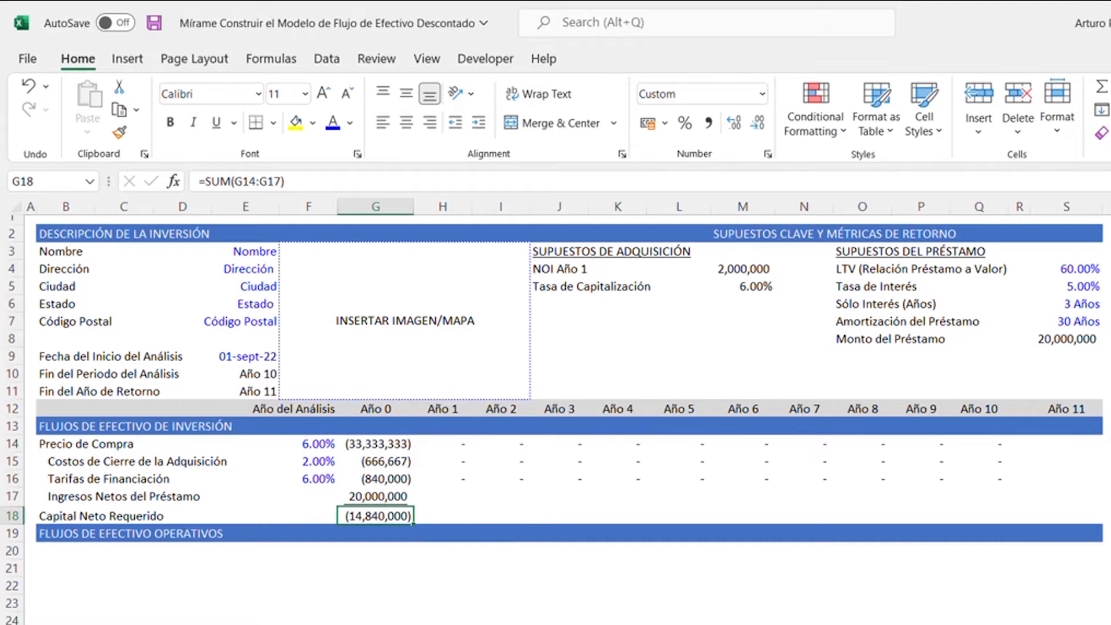
{"action": "key", "text": "shift+Up"}
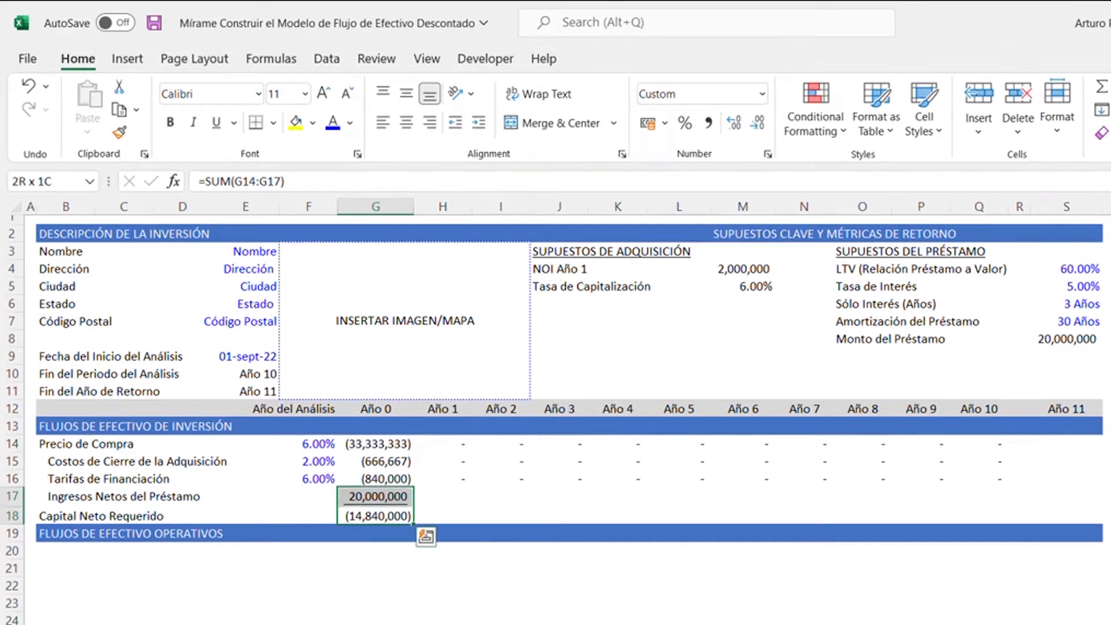
{"action": "key", "text": "ctrl+c"}
{"action": "key", "text": "Right"}
{"action": "key", "text": "Up"}
{"action": "key", "text": "ctrl+shift+Right"}
{"action": "key", "text": "shift+Left"}
{"action": "key", "text": "shift+Left"}
{"action": "key", "text": "shift+Left"}
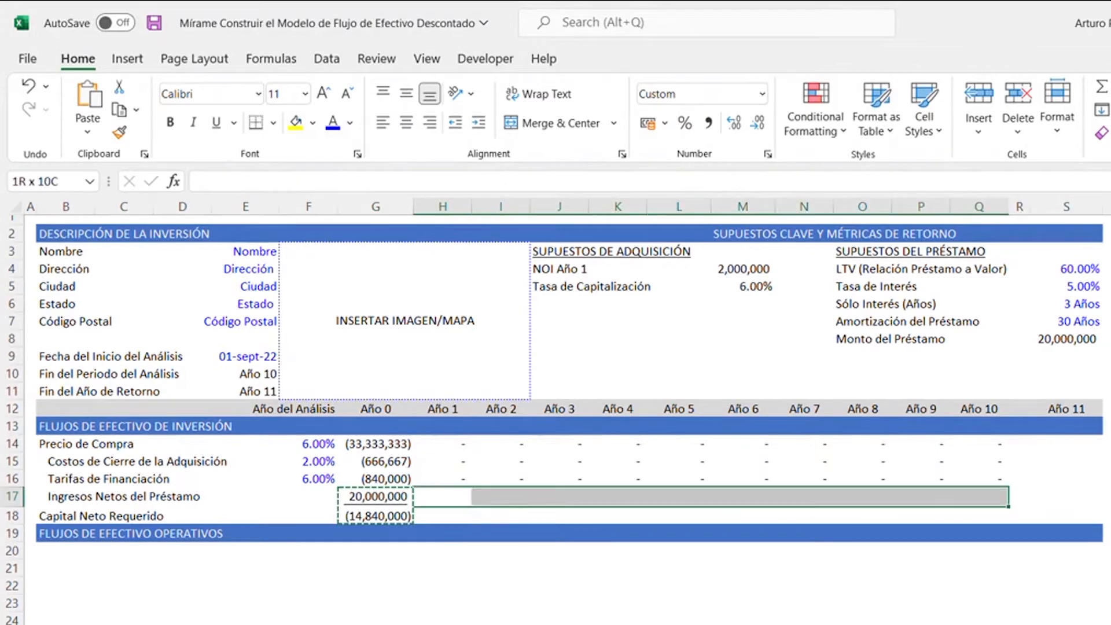
{"action": "key", "text": "shift+Down"}
{"action": "key", "text": "ctrl+v"}
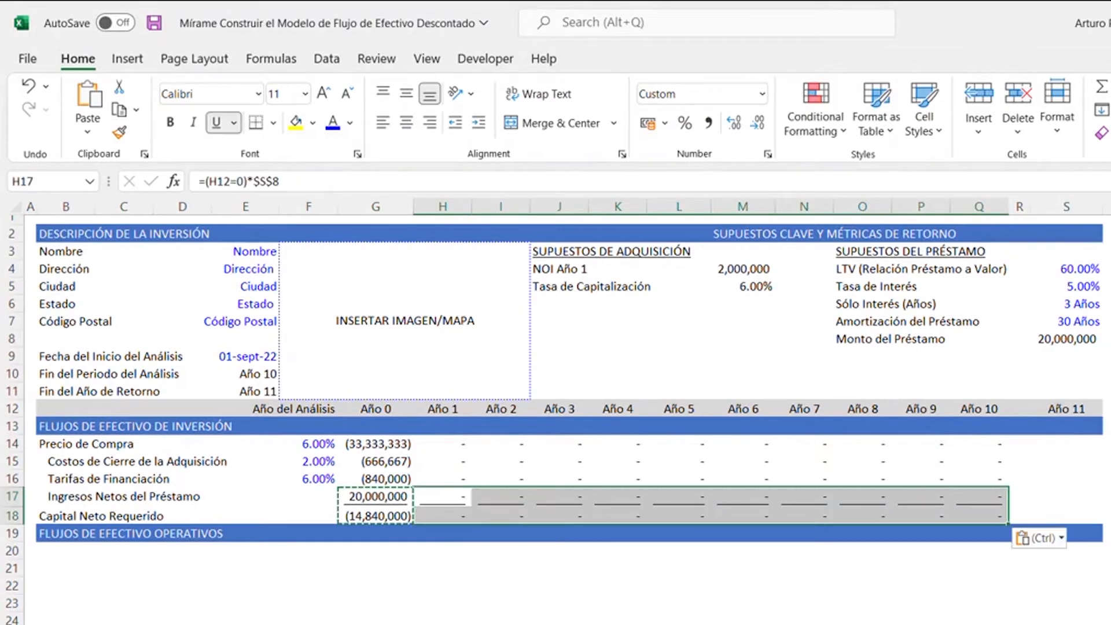
{"action": "key", "text": "Escape"}
- Enter the label Pago de Amortización (Mensual) in cell O9 below the loan amount label
{"action": "key", "text": "Up"}
{"action": "key", "text": "Up"}
{"action": "key", "text": "Up"}
{"action": "key", "text": "Up"}
{"action": "key", "text": "Up"}
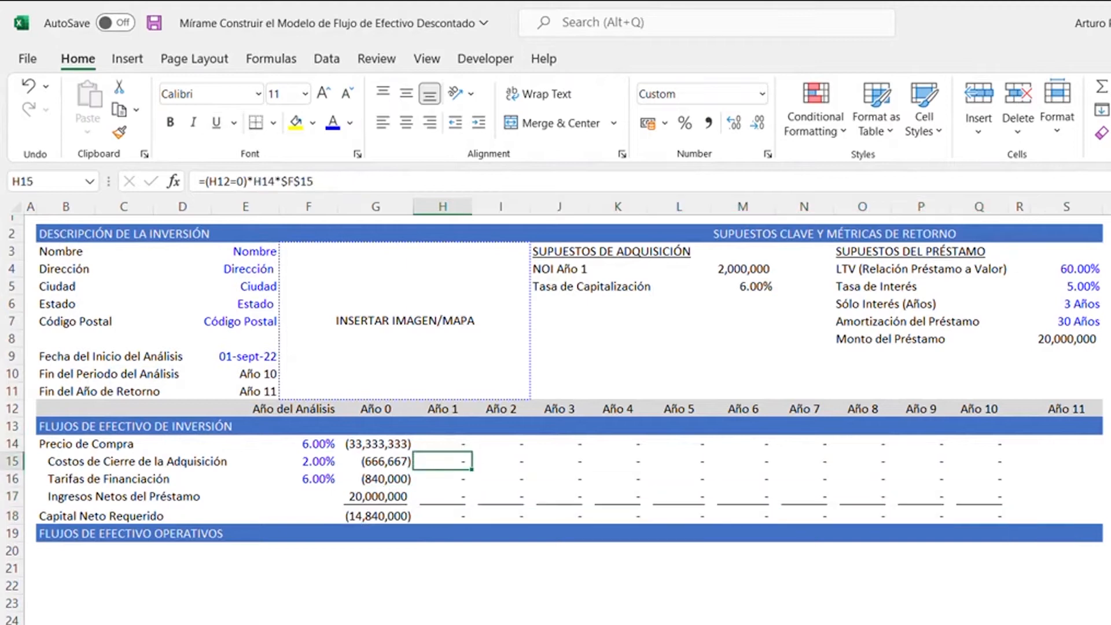
{"action": "key", "text": "Right"}
{"action": "key", "text": "Right"}
{"action": "key", "text": "Right"}
{"action": "key", "text": "Up"}
{"action": "key", "text": "Right"}
{"action": "key", "text": "Right"}
{"action": "key", "text": "Right"}
{"action": "key", "text": "Right"}
{"action": "key", "text": "Up"}
{"action": "key", "text": "Up"}
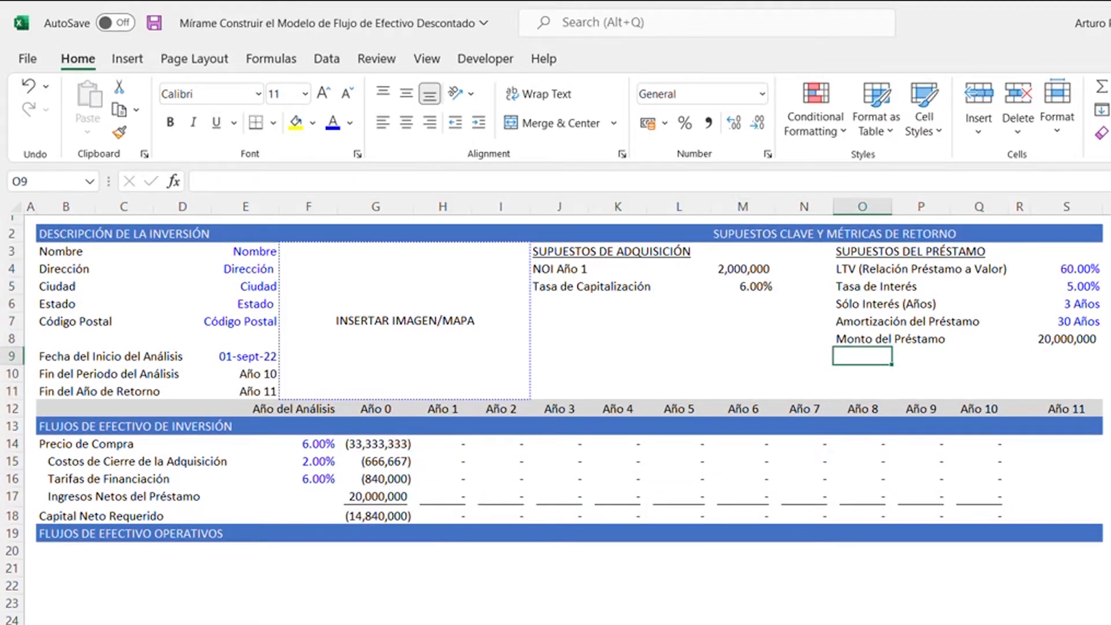
{"action": "type", "text": "Pago de Amortización (Mensual)"}
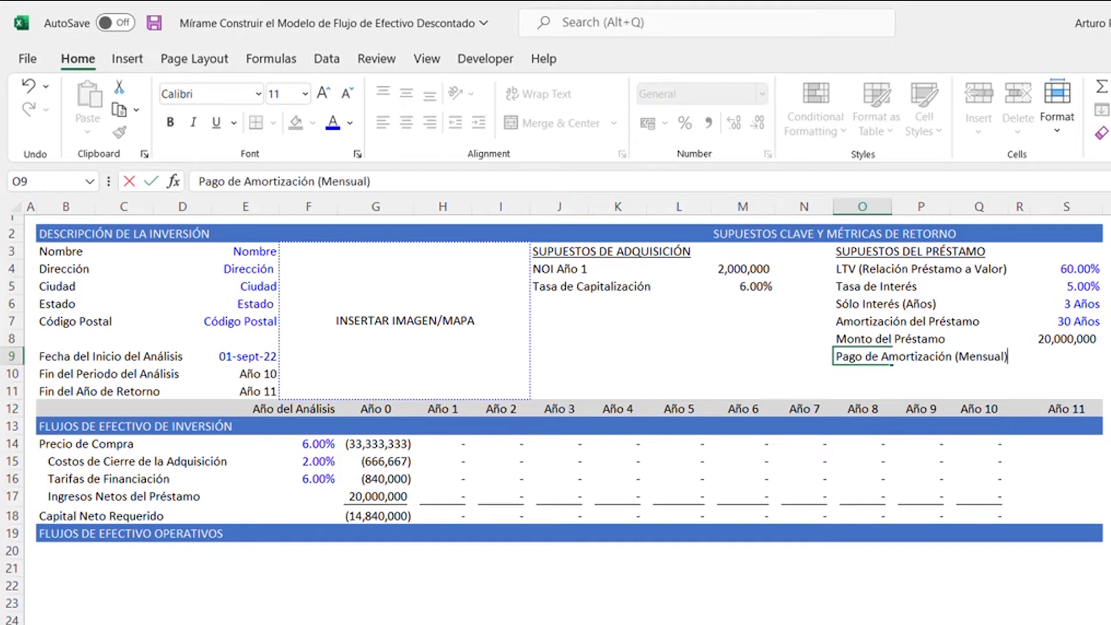
- Enter the monthly amortizing payment formula =PMT(S5/12;S7*12;-G17) in cell S9
{"action": "key", "text": "Right"}
{"action": "key", "text": "Right"}
{"action": "key", "text": "Right"}
{"action": "key", "text": "Right"}
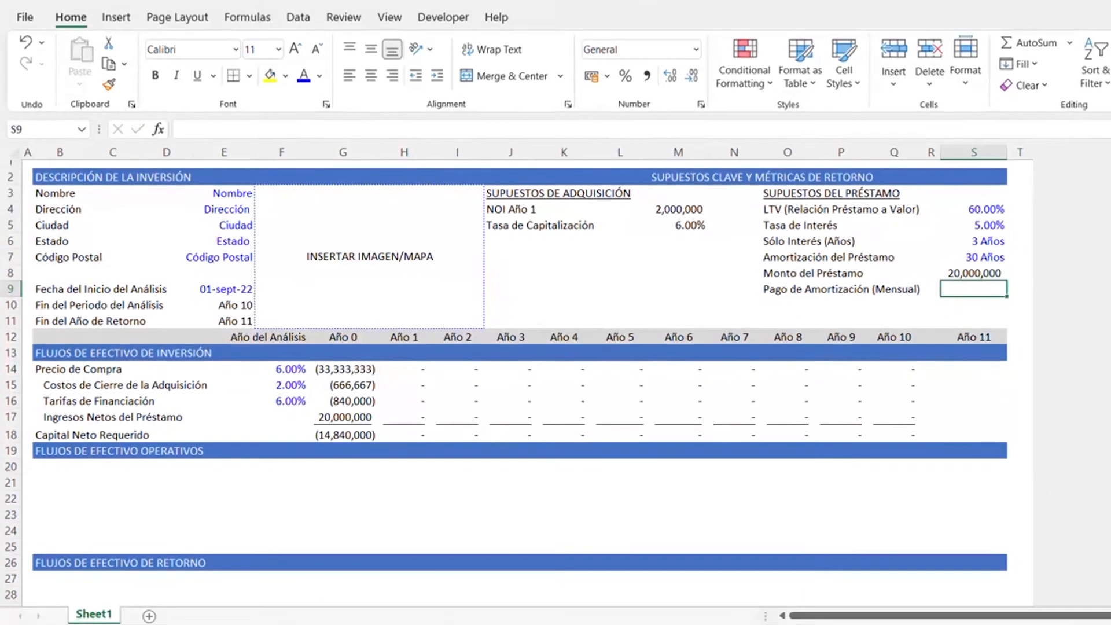
{"action": "type", "text": "=PMT"}
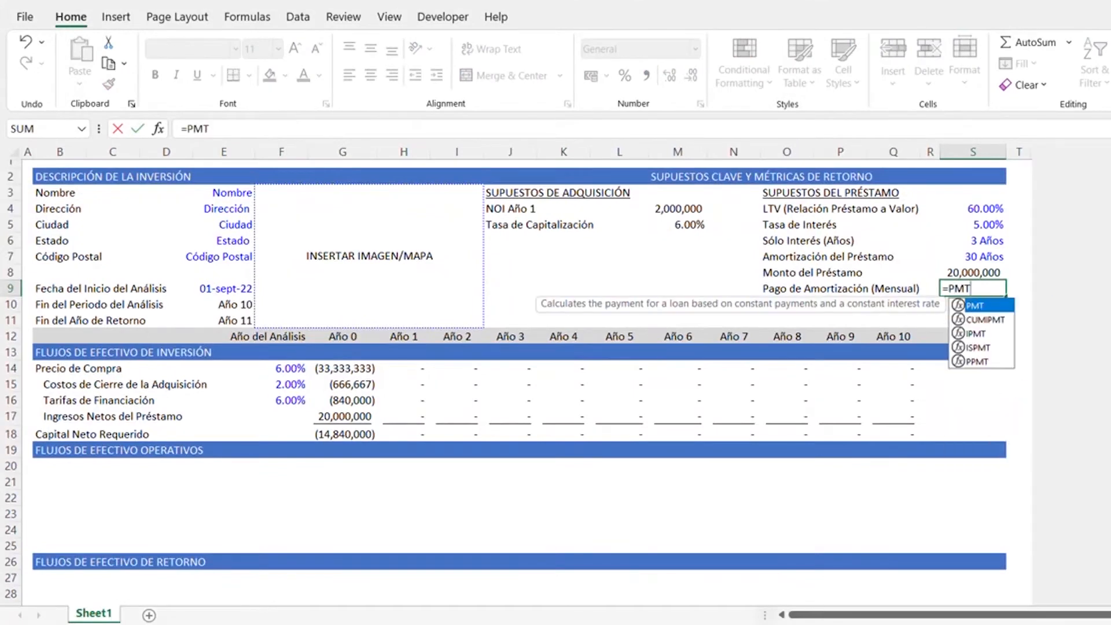
{"action": "type", "text": "("}
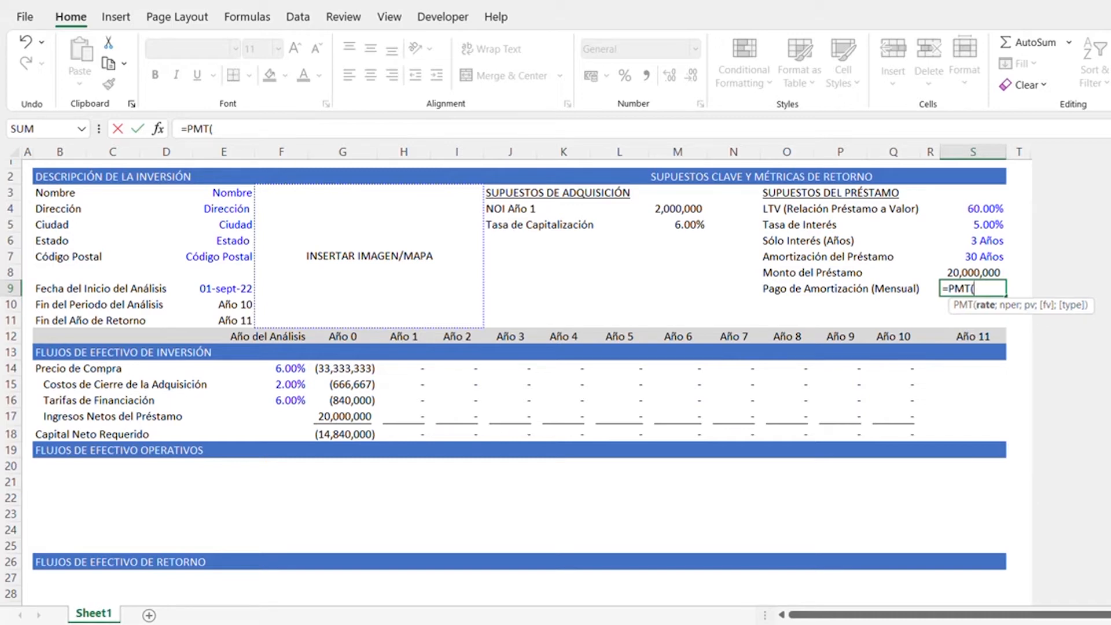
{"action": "key", "text": "Up"}
{"action": "key", "text": "Up"}
{"action": "key", "text": "Up"}
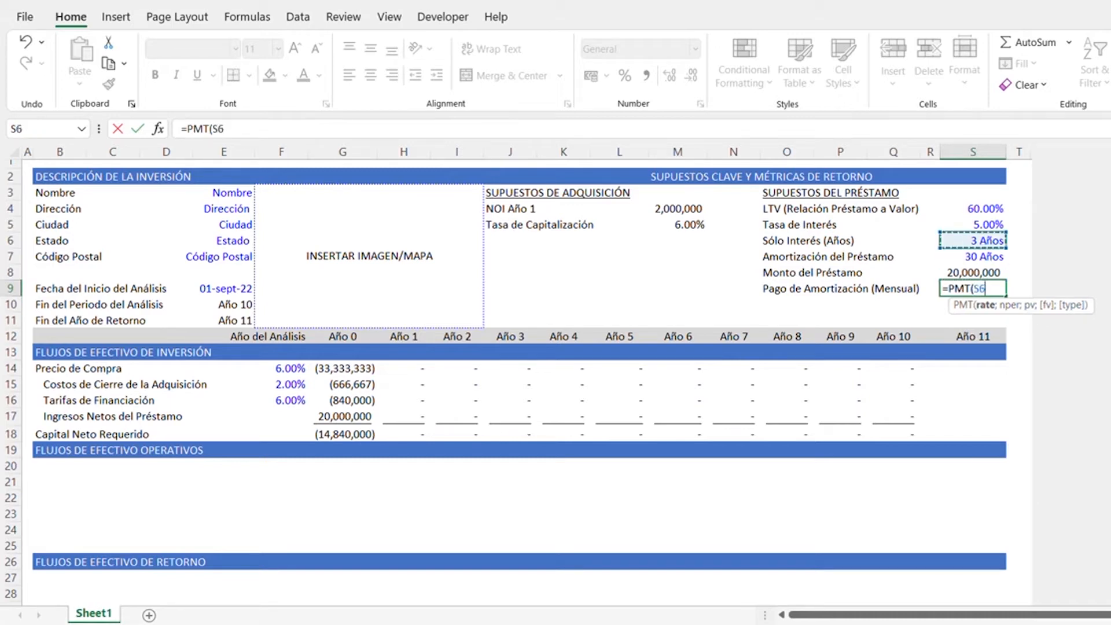
{"action": "key", "text": "Up"}
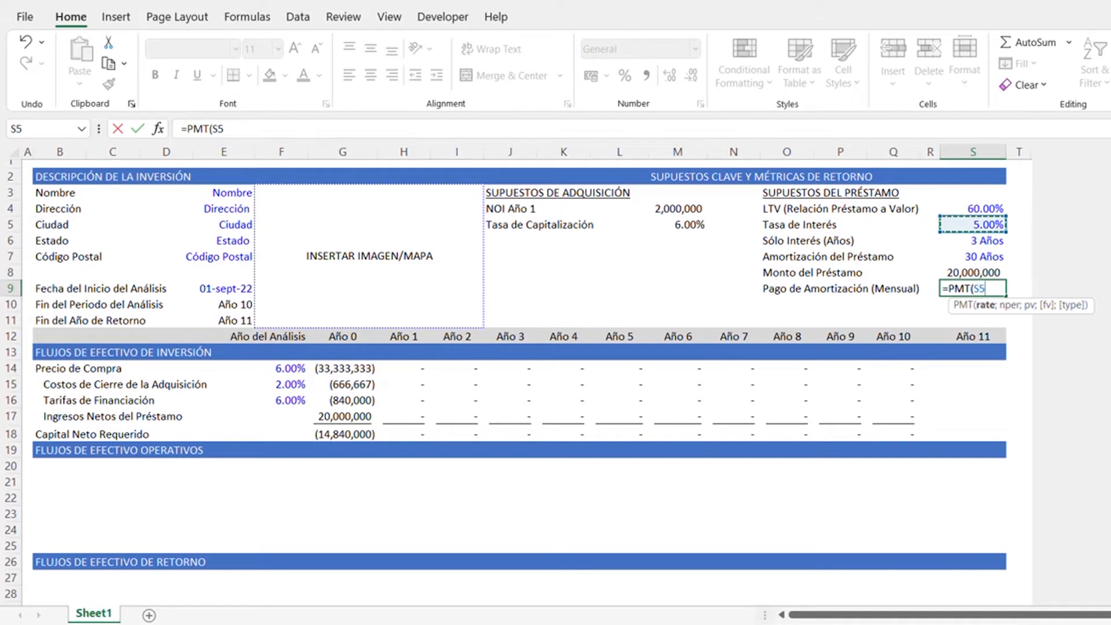
{"action": "type", "text": "/12;"}
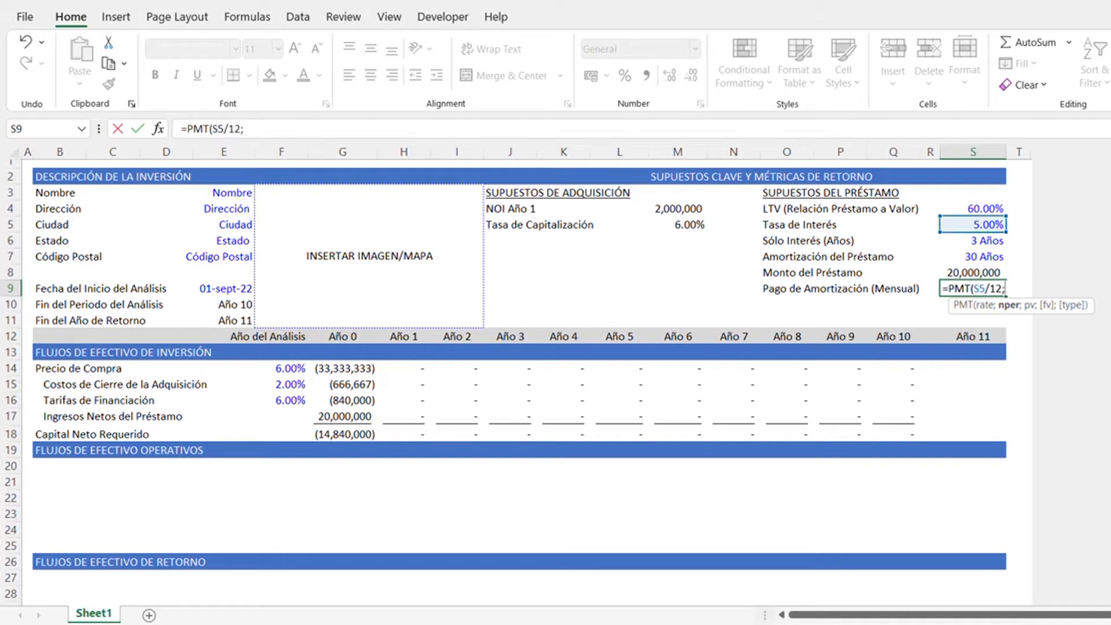
{"action": "key", "text": "Down"}
{"action": "key", "text": "Up"}
{"action": "key", "text": "Up"}
{"action": "key", "text": "Up"}
{"action": "type", "text": "*12;"}
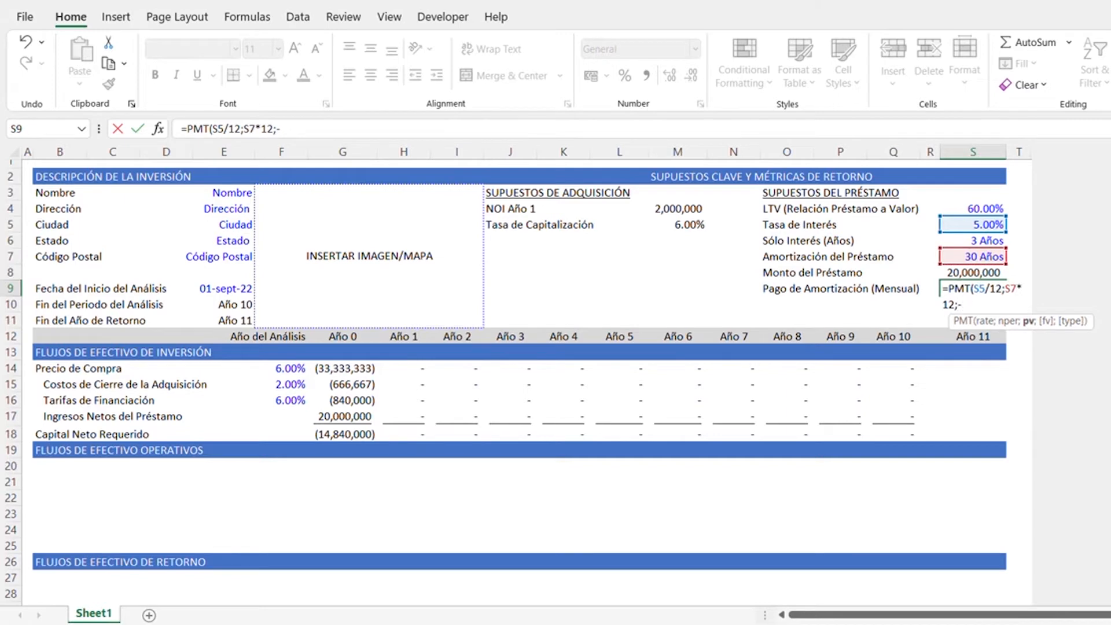
{"action": "key", "text": "Down"}
{"action": "key", "text": "Down"}
{"action": "key", "text": "Down"}
{"action": "key", "text": "Down"}
{"action": "key", "text": "Down"}
{"action": "key", "text": "Down"}
{"action": "key", "text": "Down"}
{"action": "key", "text": "Down"}
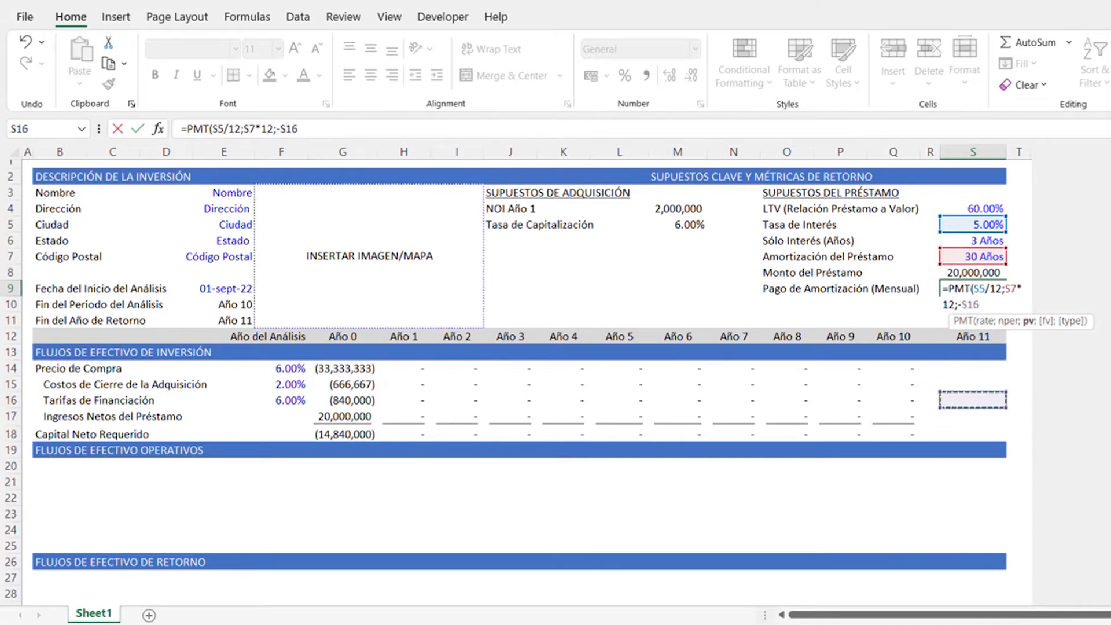
{"action": "key", "text": "Left"}
{"action": "key", "text": "Left"}
{"action": "key", "text": "Left"}
{"action": "key", "text": "Left"}
{"action": "key", "text": "Left"}
{"action": "key", "text": "Left"}
{"action": "key", "text": "Left"}
{"action": "key", "text": "Left"}
{"action": "key", "text": "Left"}
{"action": "key", "text": "Left"}
{"action": "key", "text": "Left"}
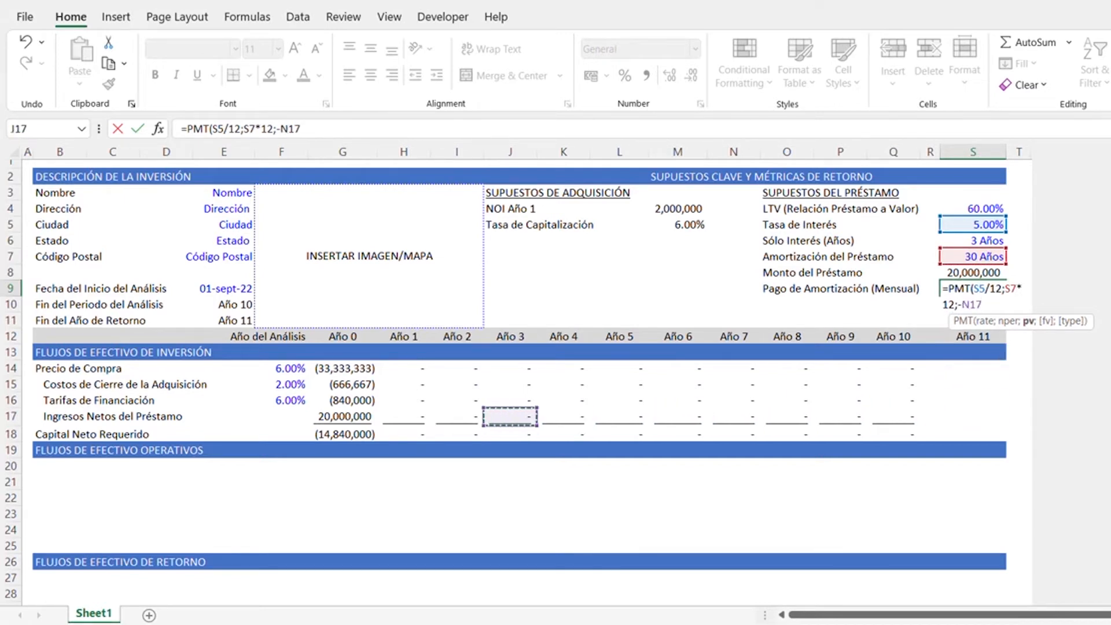
{"action": "key", "text": "Left"}
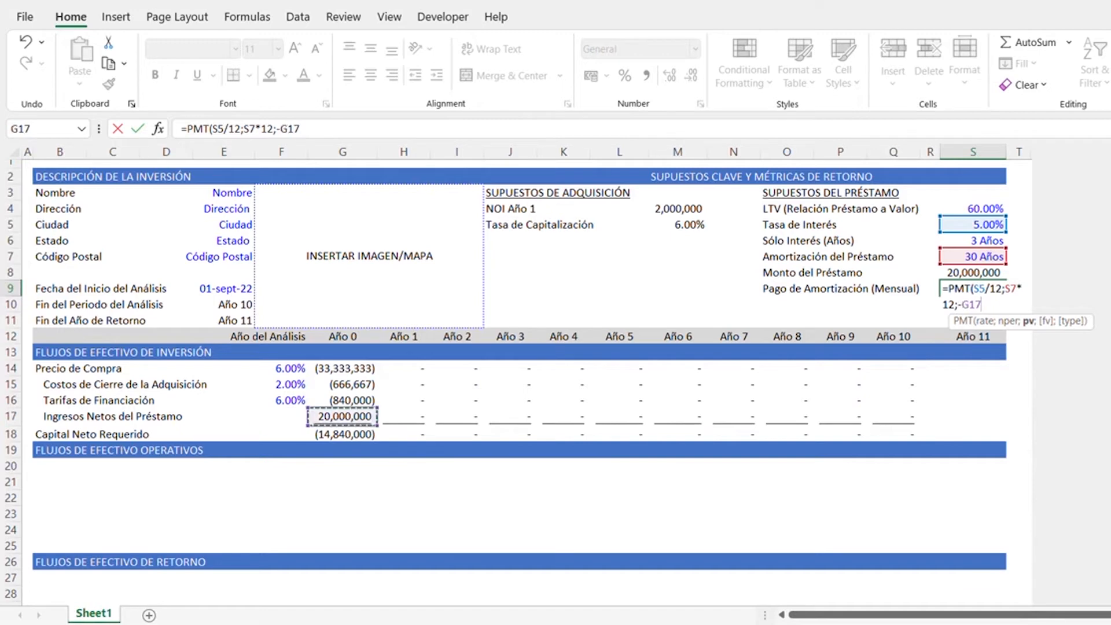
{"action": "type", "text": ")"}
{"action": "key", "text": "Return"}
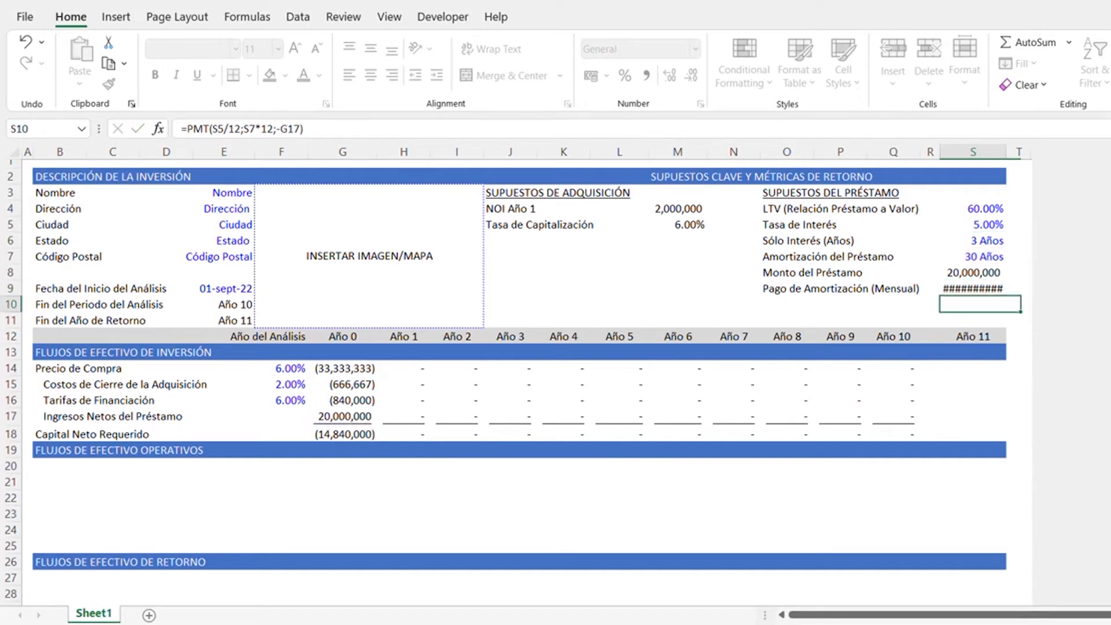
- Autofit column S and copy the number format of the loan amount in S8 to the payment in S9
{"action": "key", "text": "Up"}
{"action": "key", "text": "Up"}
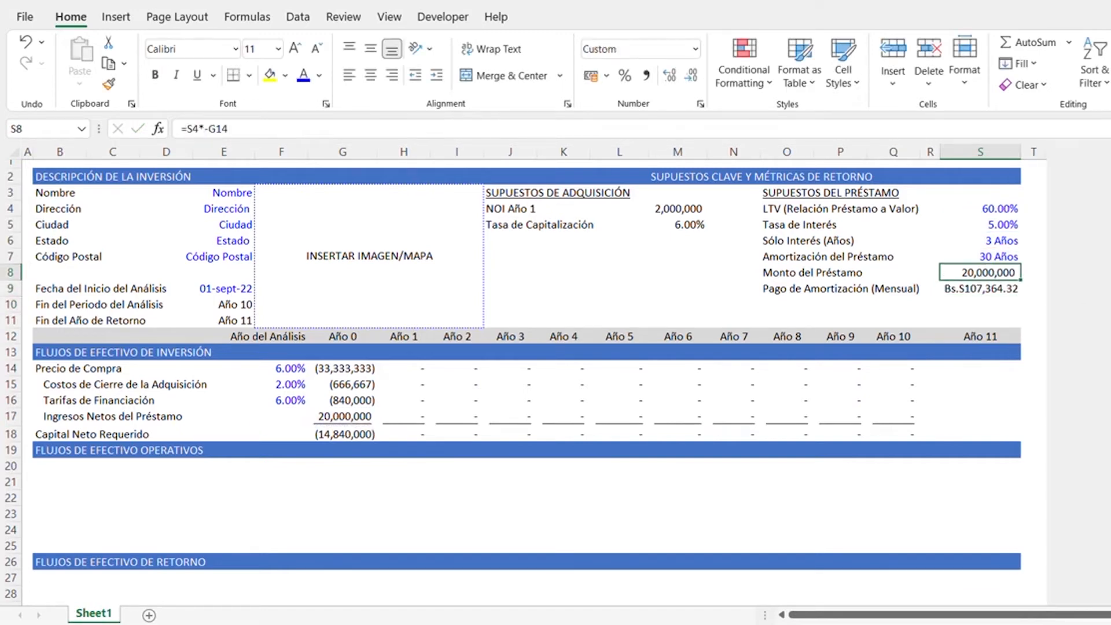
{"action": "key", "text": "alt+h"}
{"action": "key", "text": "p"}
{"action": "key", "text": "Down"}
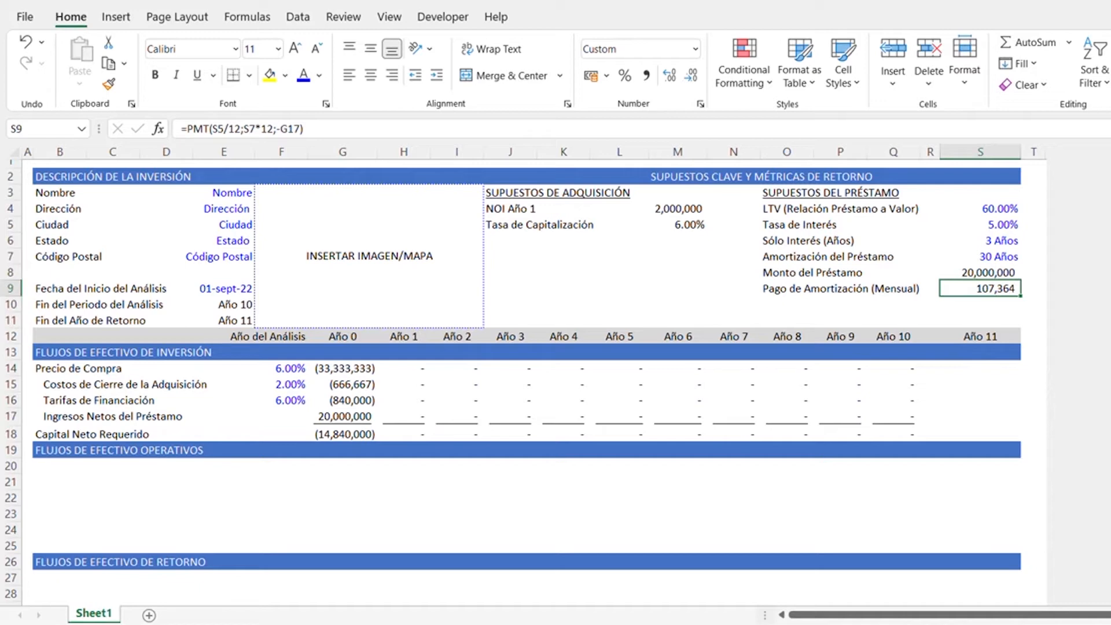
- Enter the label Pago de Interés Solamente (Mensual) in cell O10 below the amortization payment label
{"action": "key", "text": "Down"}
{"action": "key", "text": "Left"}
{"action": "key", "text": "Left"}
{"action": "key", "text": "Left"}
{"action": "key", "text": "Left"}
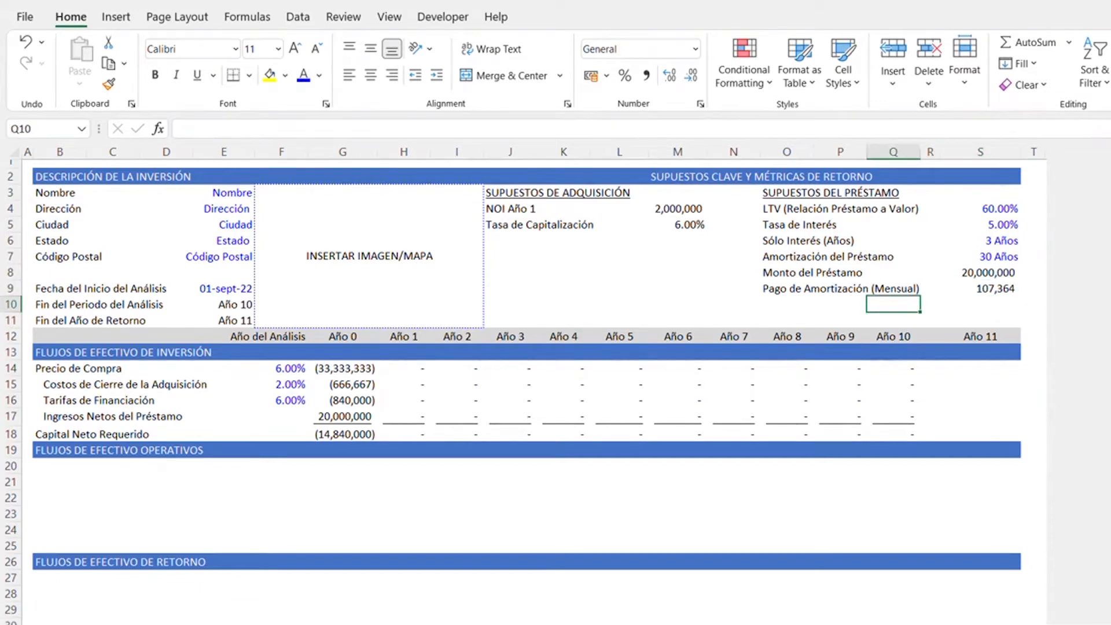
{"action": "type", "text": "Pago de I"}
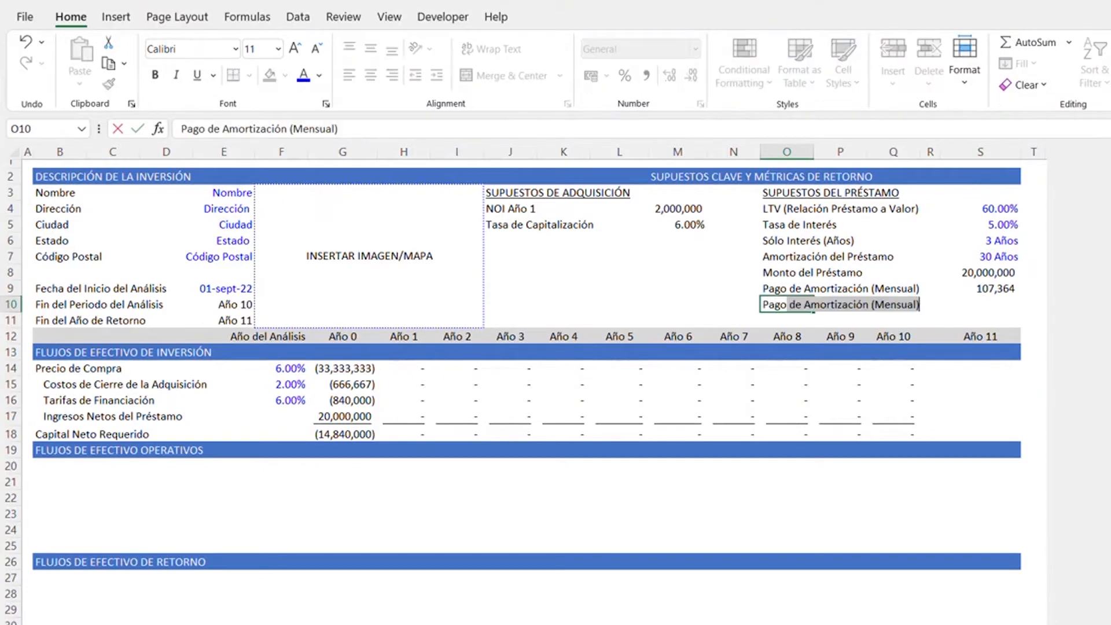
{"action": "type", "text": "nter"}
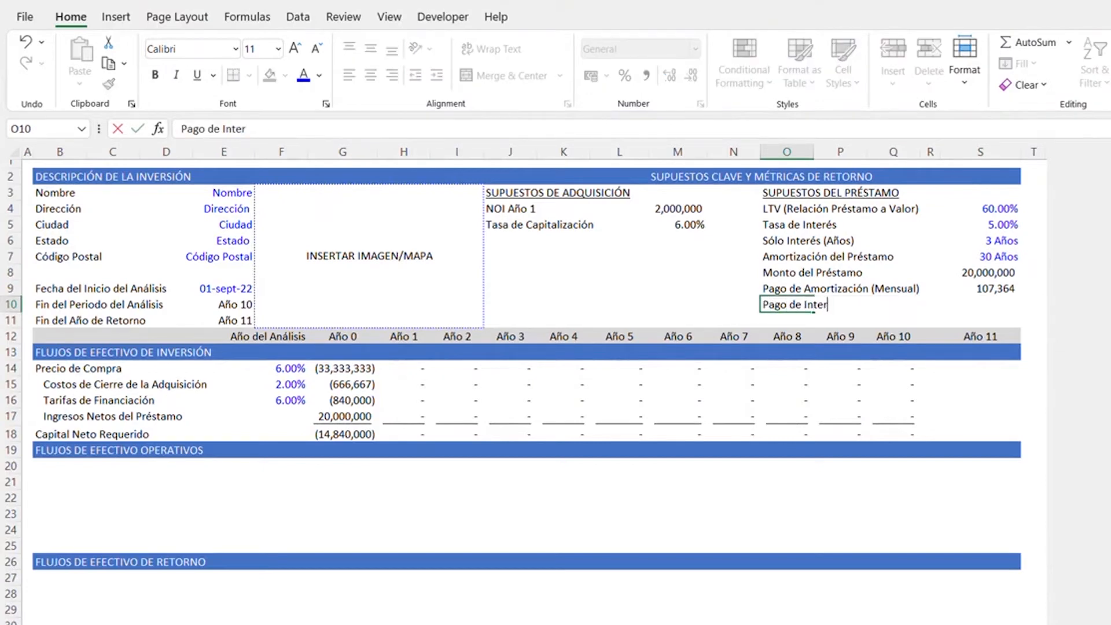
{"action": "type", "text": "és Solamente ("}
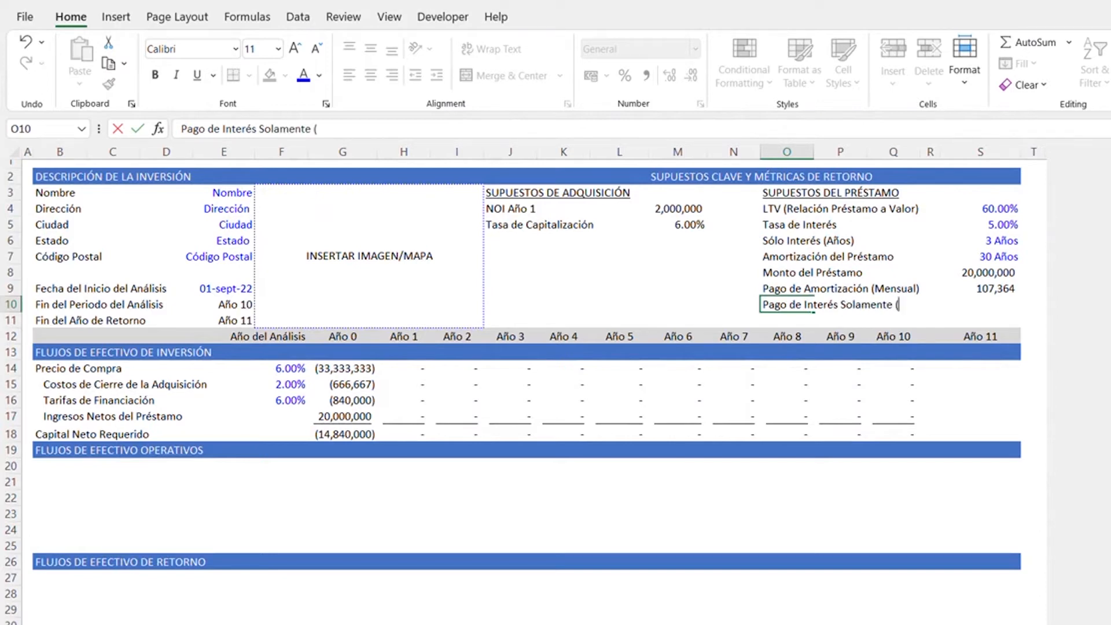
{"action": "type", "text": "Mensual)"}
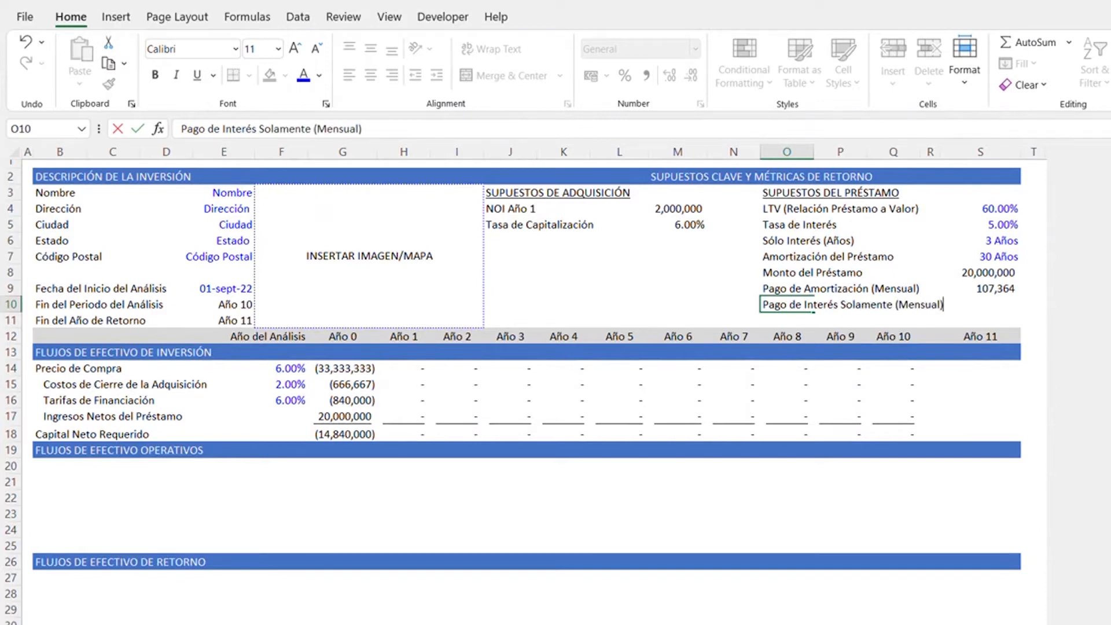
- Copy the monthly payment formatting from S9 to S10:S11 and clear the pasted contents
{"action": "key", "text": "Right"}
{"action": "key", "text": "Right"}
{"action": "key", "text": "Right"}
{"action": "key", "text": "Right"}
{"action": "key", "text": "Up"}
{"action": "key", "text": "ctrl+c"}
{"action": "key", "text": "Down"}
{"action": "key", "text": "shift+Down"}
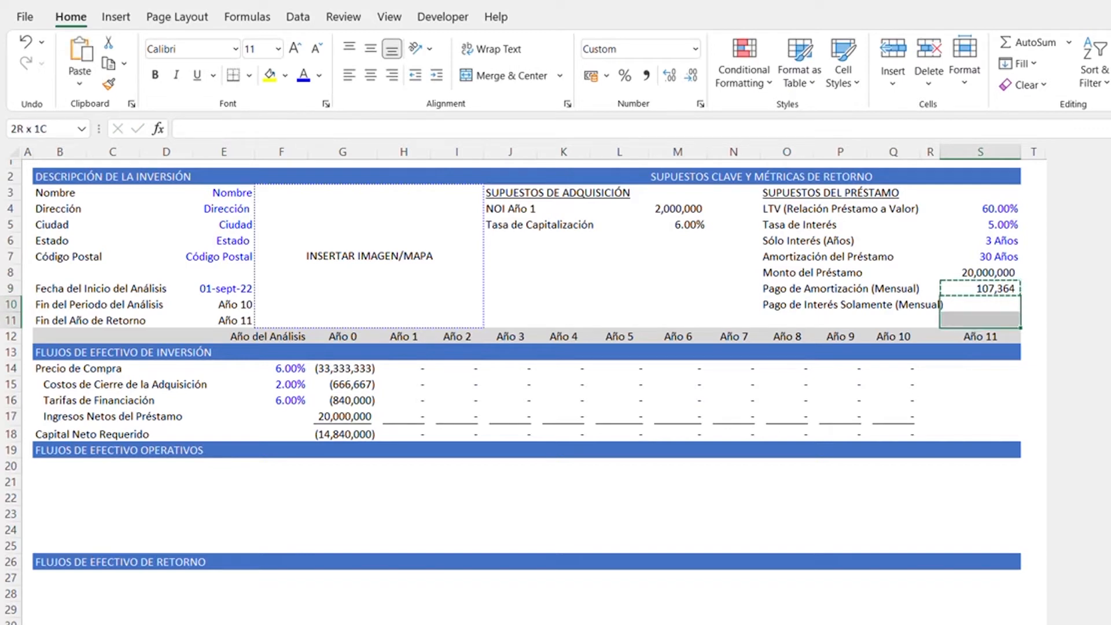
{"action": "key", "text": "ctrl+v"}
{"action": "key", "text": "Delete"}
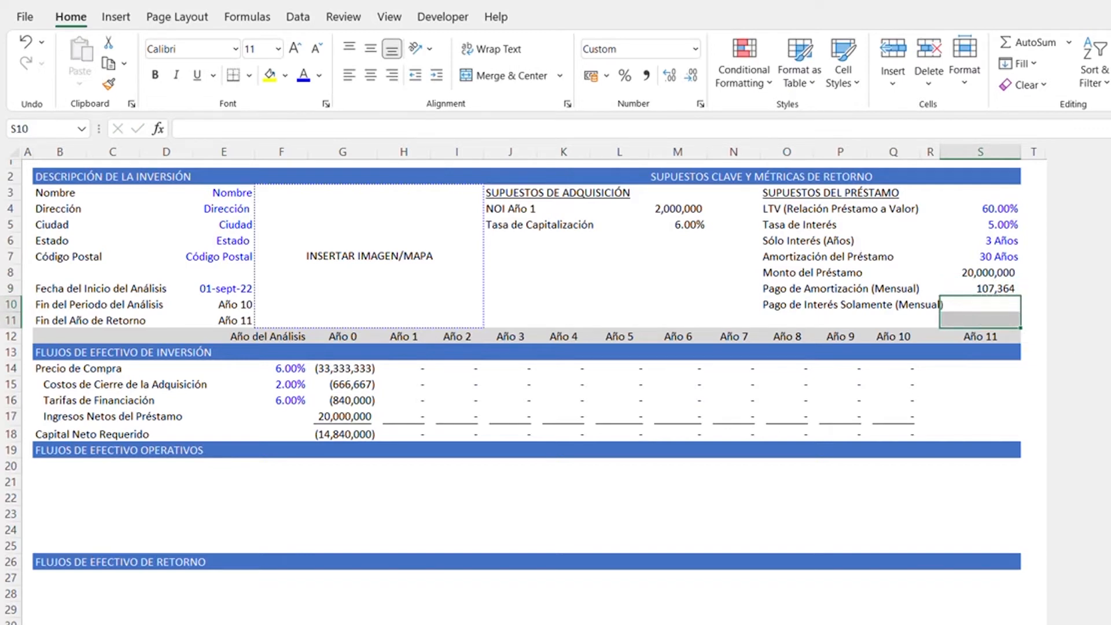
- Enter the monthly interest-only payment formula =G17*S5/12 in cell S10
{"action": "key", "text": "Up"}
{"action": "key", "text": "Down"}
{"action": "type", "text": "="}
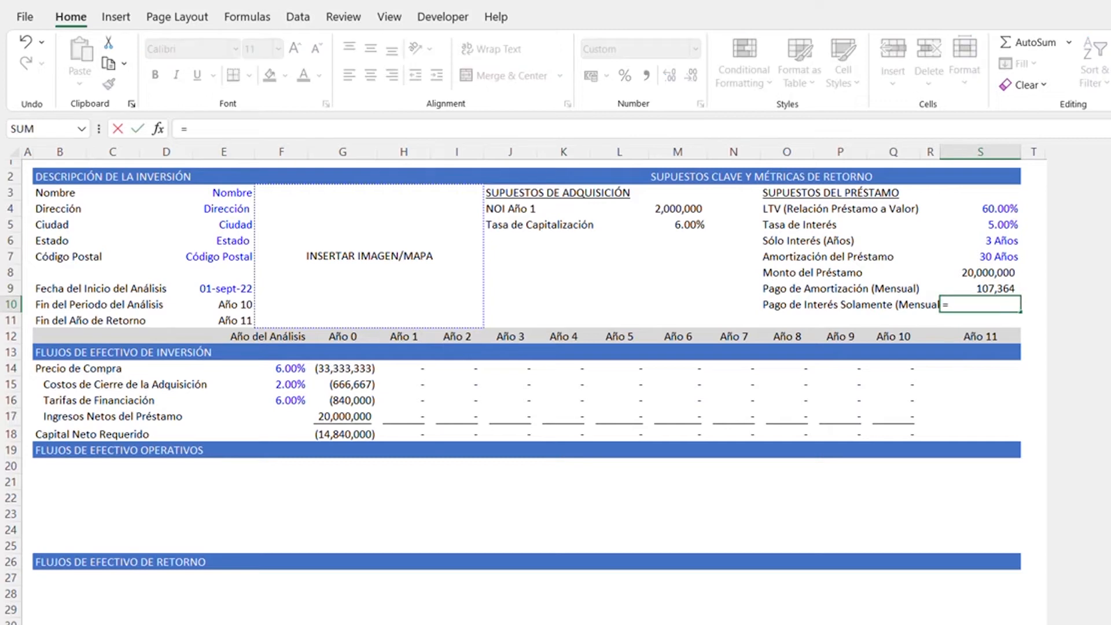
{"action": "key", "text": "Down"}
{"action": "key", "text": "Down"}
{"action": "key", "text": "Down"}
{"action": "key", "text": "Down"}
{"action": "key", "text": "Down"}
{"action": "key", "text": "Down"}
{"action": "key", "text": "Down"}
{"action": "key", "text": "ctrl+Left"}
{"action": "key", "text": "ctrl+Left"}
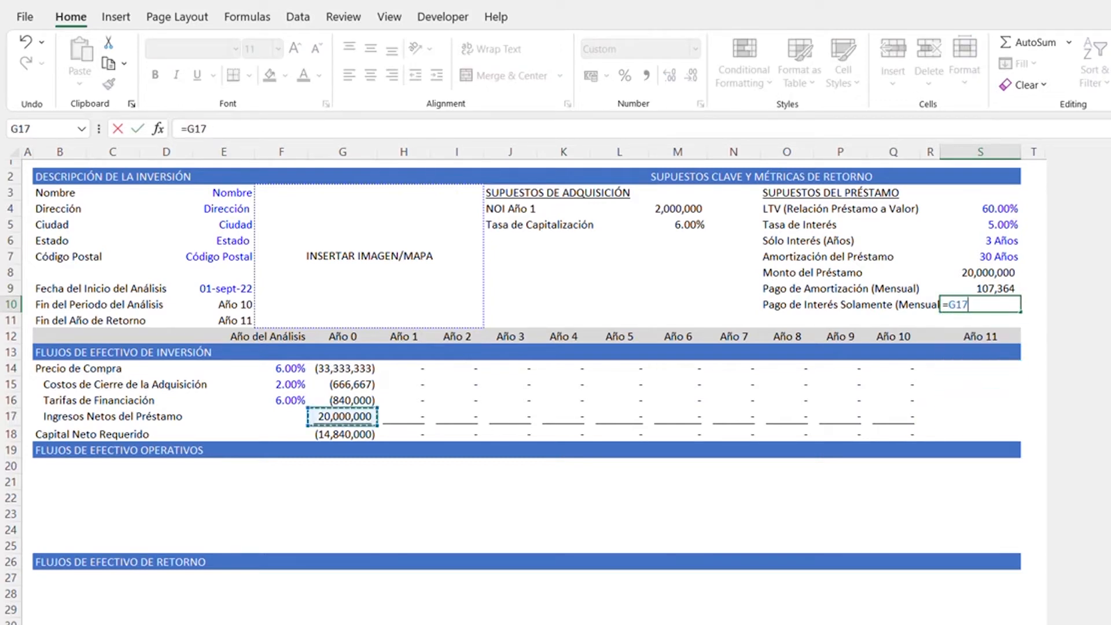
{"action": "type", "text": "*"}
{"action": "key", "text": "Up"}
{"action": "key", "text": "Up"}
{"action": "key", "text": "Up"}
{"action": "key", "text": "Up"}
{"action": "key", "text": "Up"}
{"action": "key", "text": "Up"}
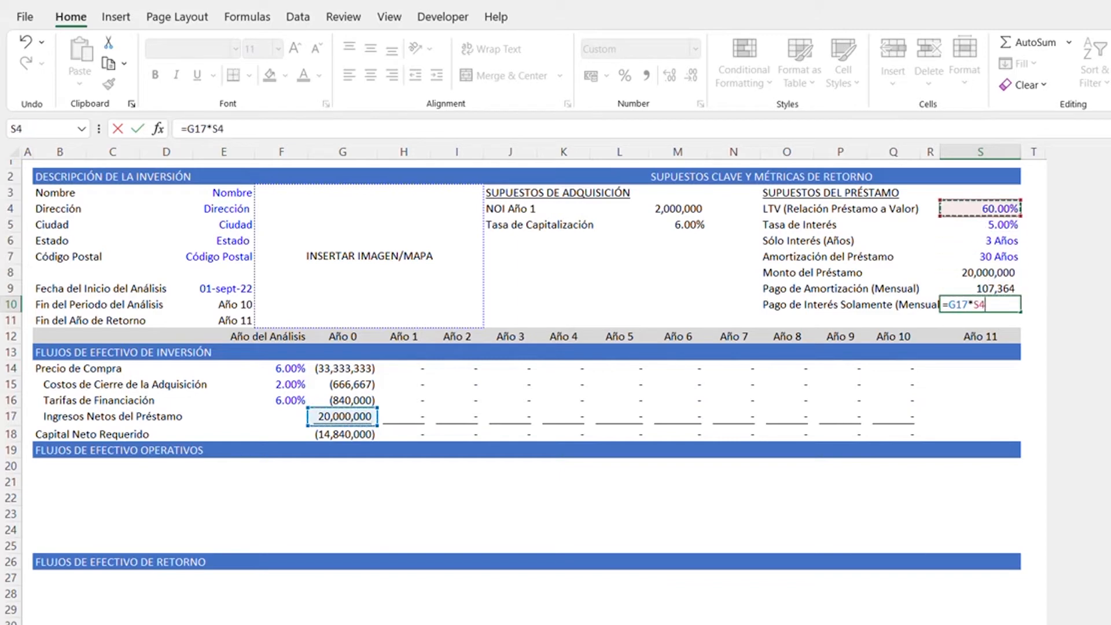
{"action": "key", "text": "Down"}
{"action": "type", "text": "/12"}
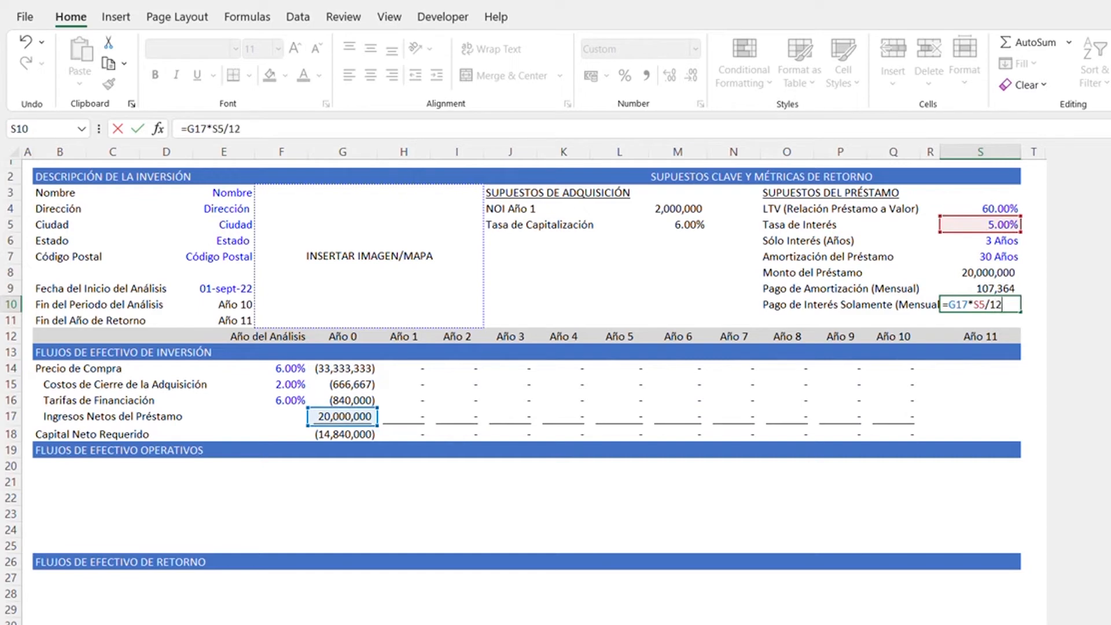
{"action": "key", "text": "Return"}
- Enter the label Saldo del Préstamo in cell O11 below the interest-only payment label
{"action": "key", "text": "Left"}
{"action": "key", "text": "Left"}
{"action": "key", "text": "Left"}
{"action": "key", "text": "Left"}
{"action": "type", "text": "Saldo del Préstamo"}
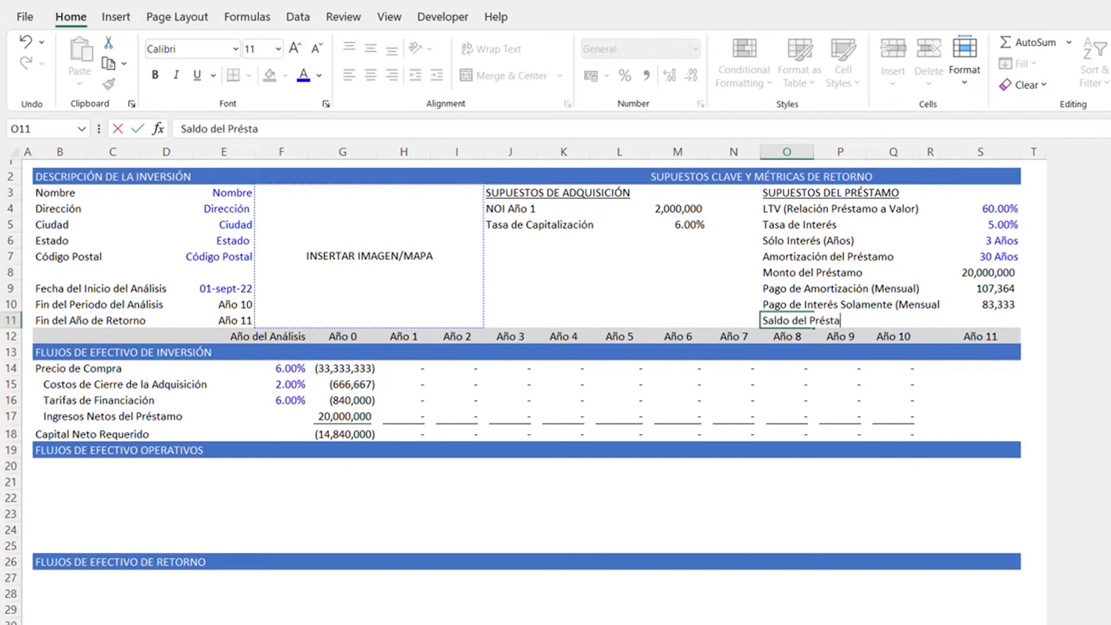
- Start the loan balance formula in cell S11 with the PV function, using S5/12 as the monthly rate
{"action": "key", "text": "Right"}
{"action": "key", "text": "Right"}
{"action": "key", "text": "Right"}
{"action": "key", "text": "Left"}
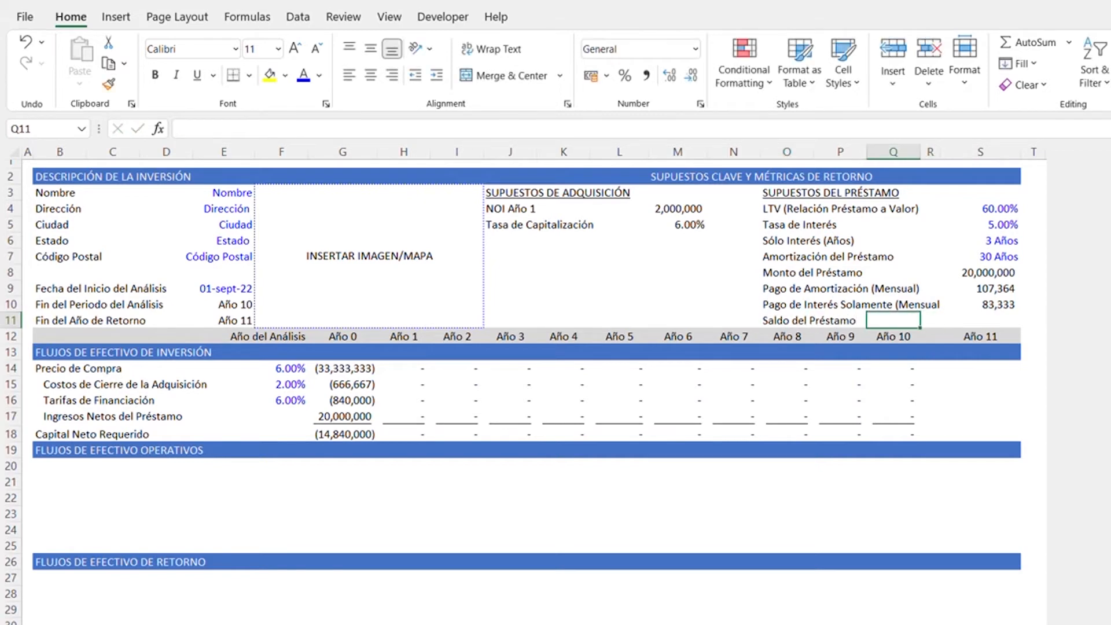
{"action": "key", "text": "Right"}
{"action": "key", "text": "Right"}
{"action": "type", "text": "="}
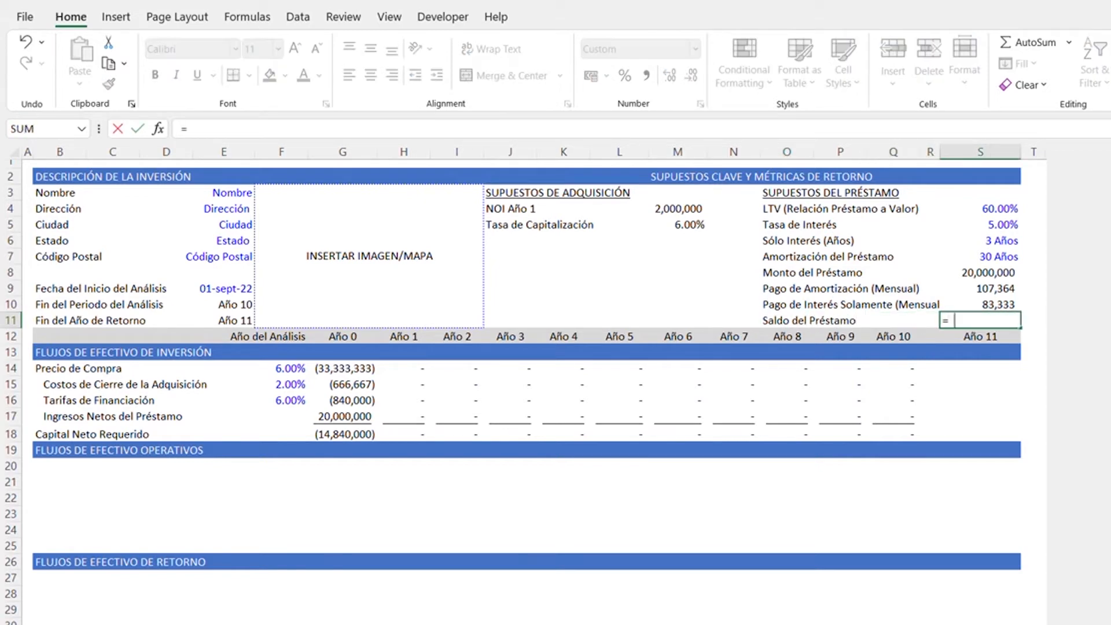
{"action": "type", "text": "PV("}
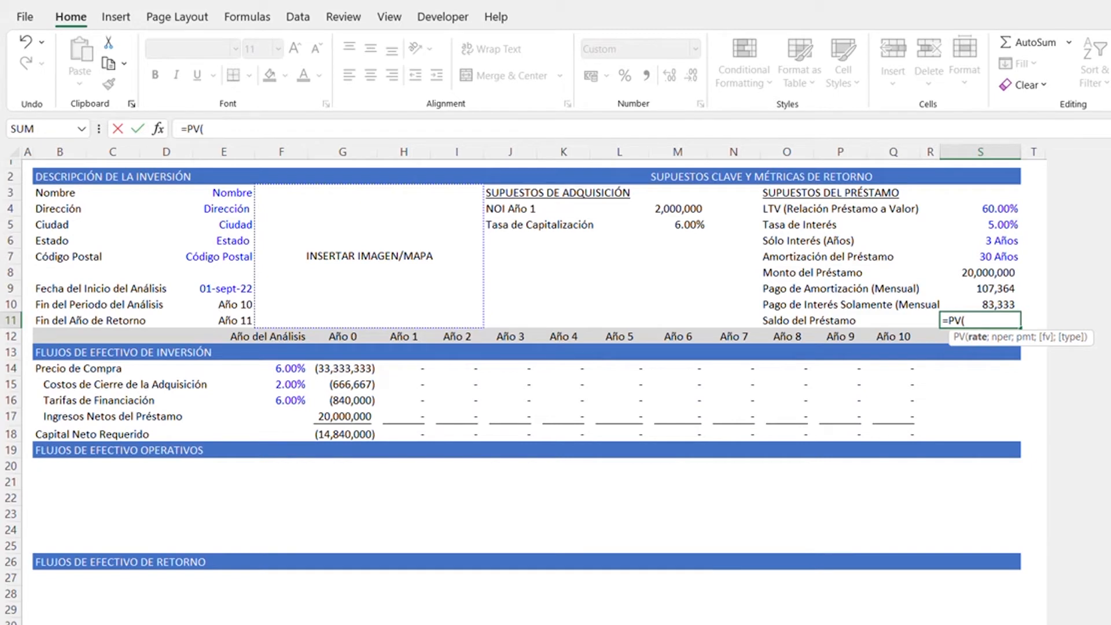
{"action": "key", "text": "Up"}
{"action": "key", "text": "Up"}
{"action": "key", "text": "Up"}
{"action": "key", "text": "Up"}
{"action": "key", "text": "Up"}
{"action": "key", "text": "Up"}
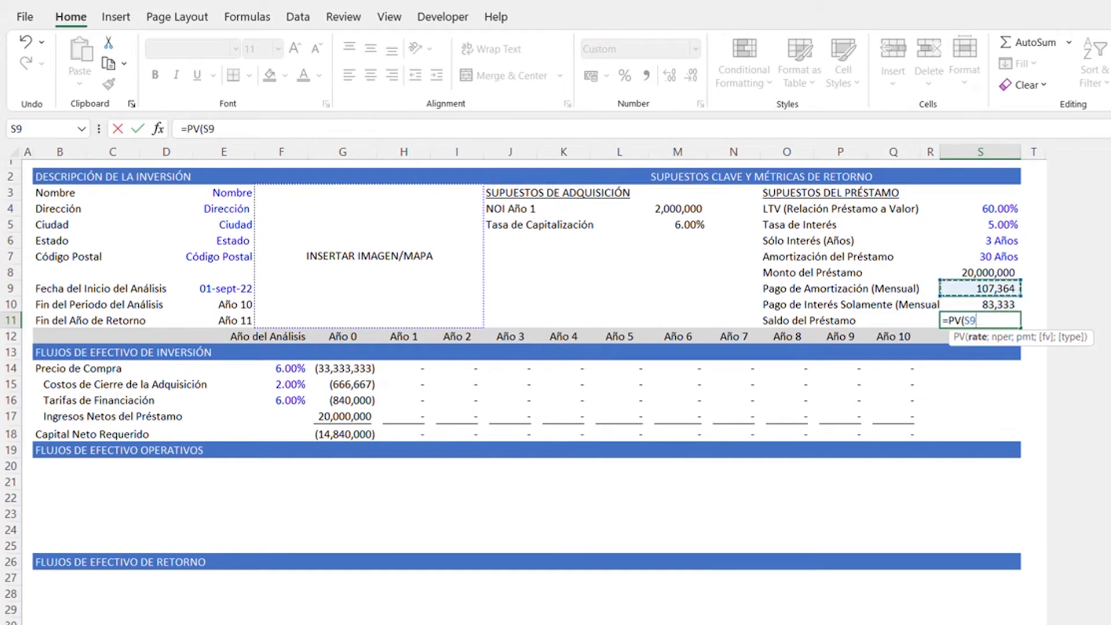
{"action": "type", "text": "/12;"}
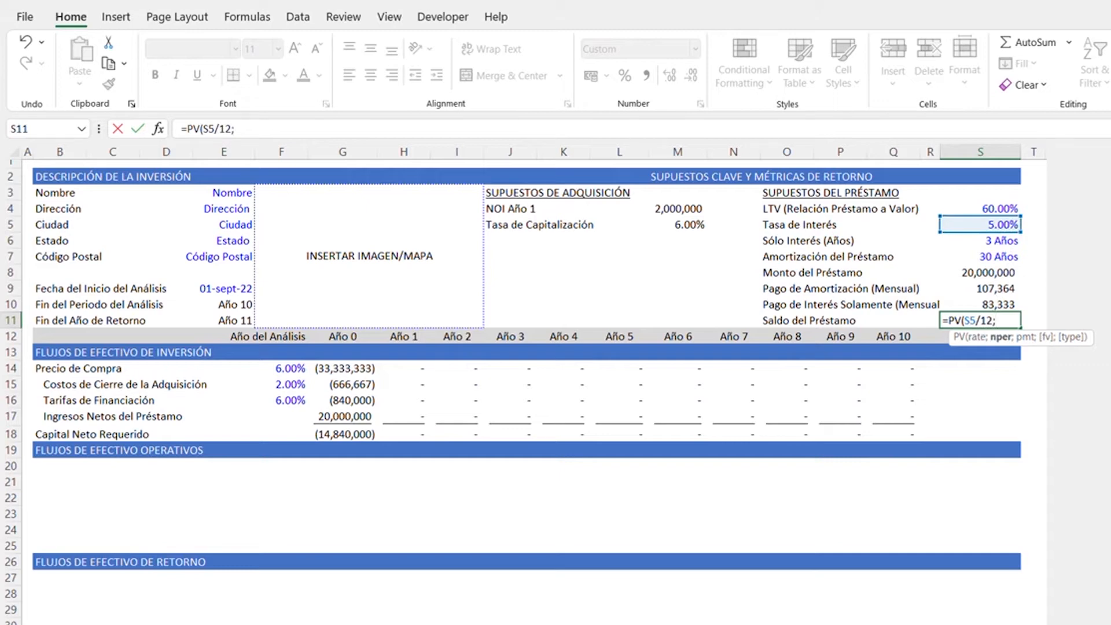
- Add the remaining number of monthly periods to the PV formula in S11 as (S7-10+S6)*12
{"action": "key", "text": "Down"}
{"action": "key", "text": "BackSpace"}
{"action": "key", "text": "BackSpace"}
{"action": "key", "text": "BackSpace"}
{"action": "type", "text": "("}
{"action": "key", "text": "Up"}
{"action": "key", "text": "Up"}
{"action": "key", "text": "Up"}
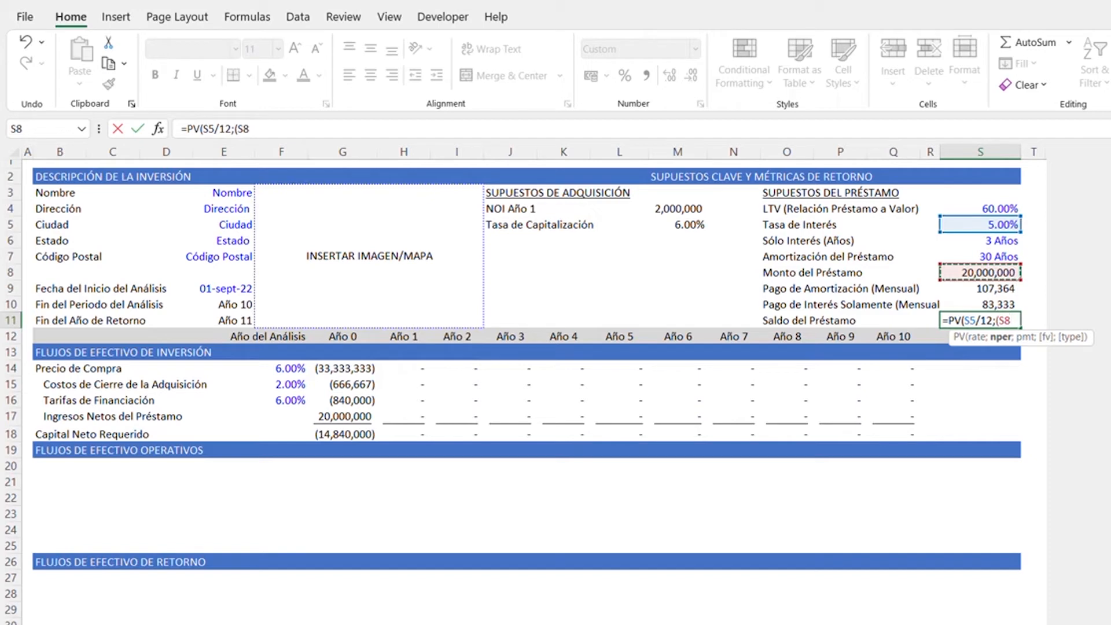
{"action": "key", "text": "Up"}
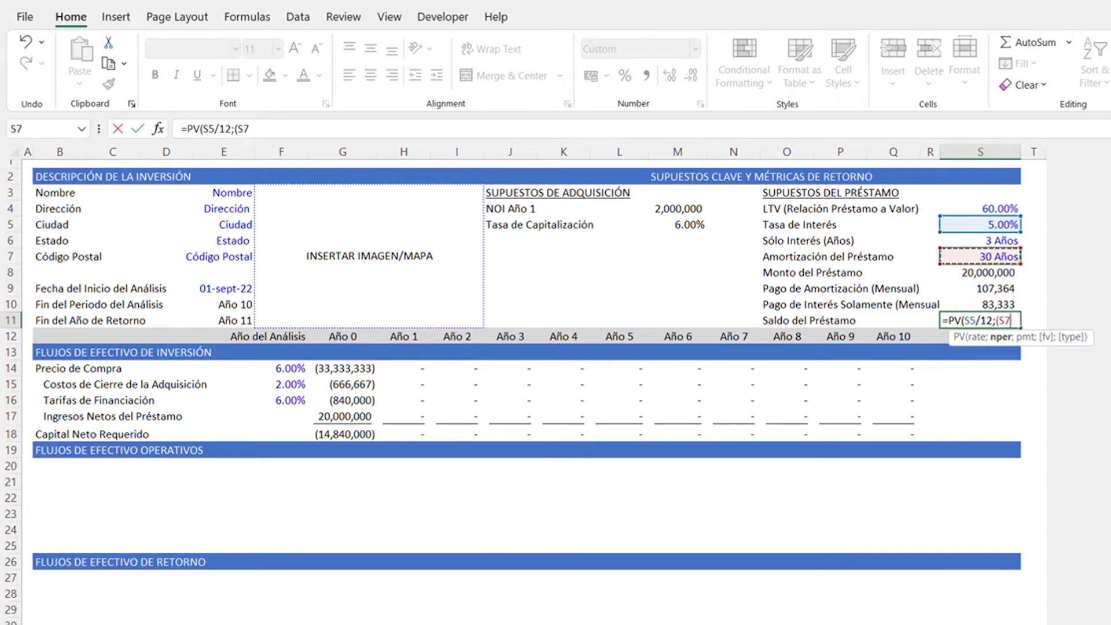
{"action": "type", "text": "-10+"}
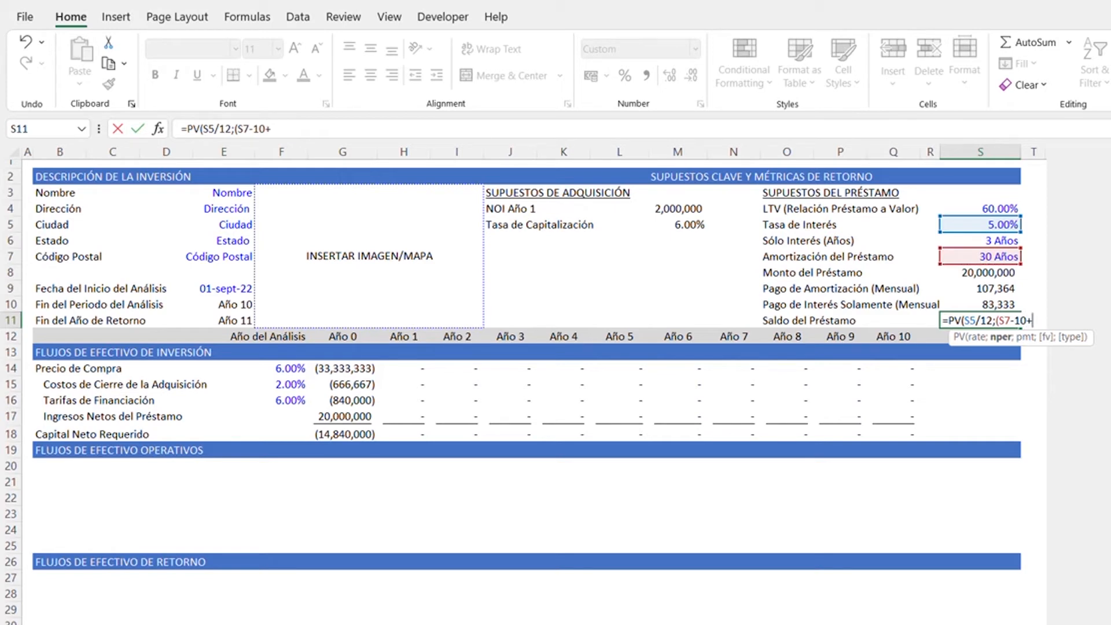
{"action": "key", "text": "Up"}
{"action": "key", "text": "Up"}
{"action": "key", "text": "Up"}
{"action": "key", "text": "Up"}
{"action": "key", "text": "Up"}
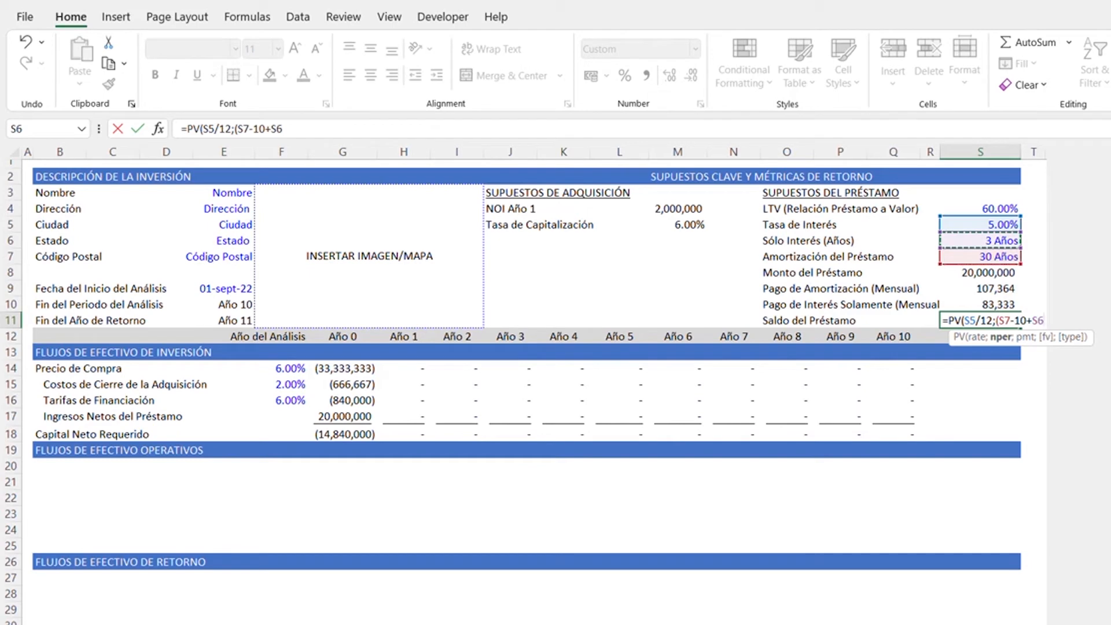
{"action": "type", "text": ")"}
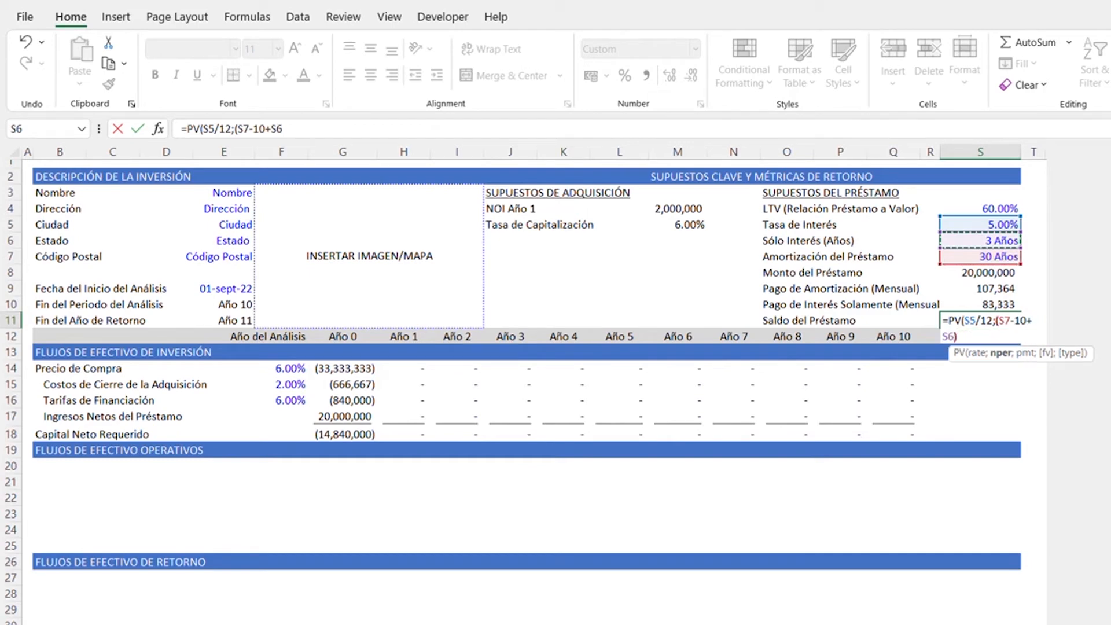
{"action": "type", "text": "*12"}
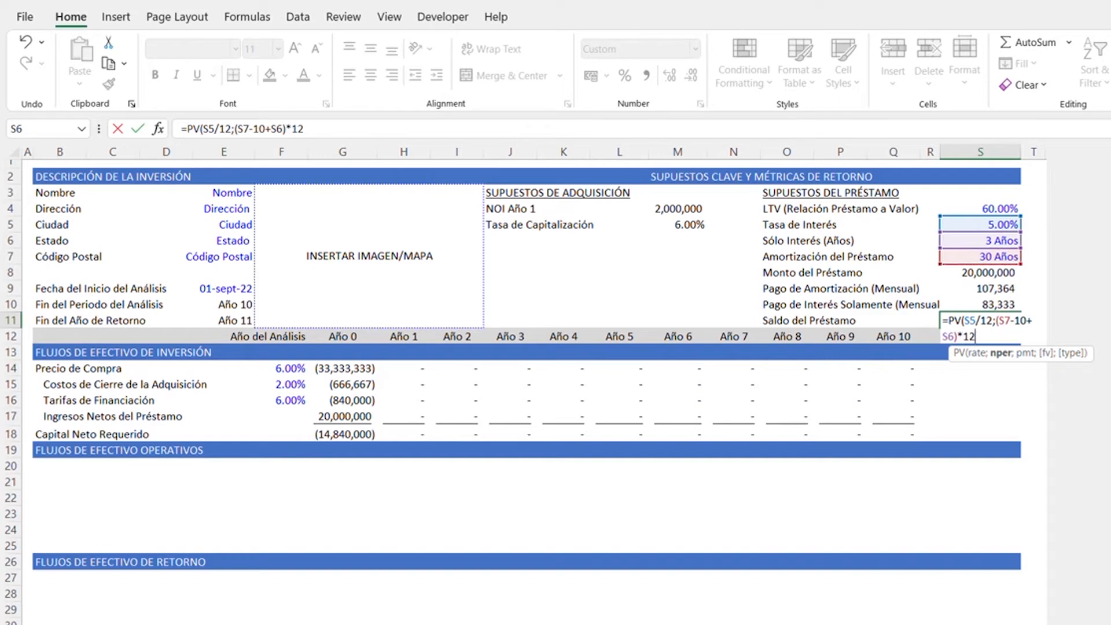
{"action": "type", "text": ";"}
- Complete the PV formula in S11 with the negative amortizing payment -S9 as the payment argument
{"action": "key", "text": "Up"}
{"action": "key", "text": "Up"}
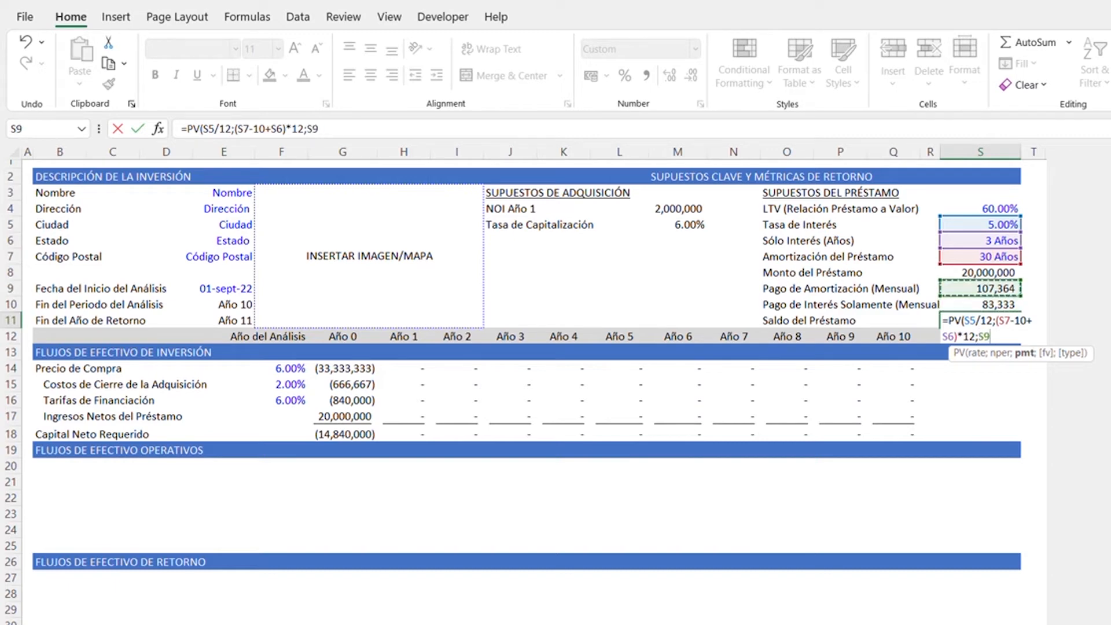
{"action": "key", "text": "BackSpace"}
{"action": "key", "text": "BackSpace"}
{"action": "type", "text": "-"}
{"action": "key", "text": "Up"}
{"action": "key", "text": "Up"}
{"action": "type", "text": ")"}
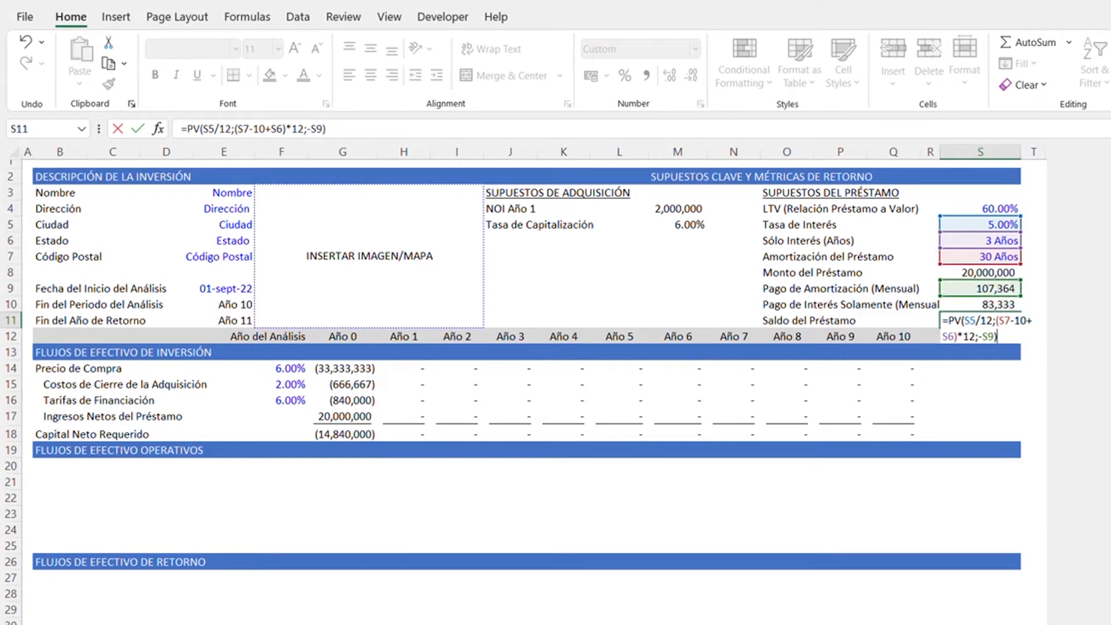
{"action": "key", "text": "Return"}
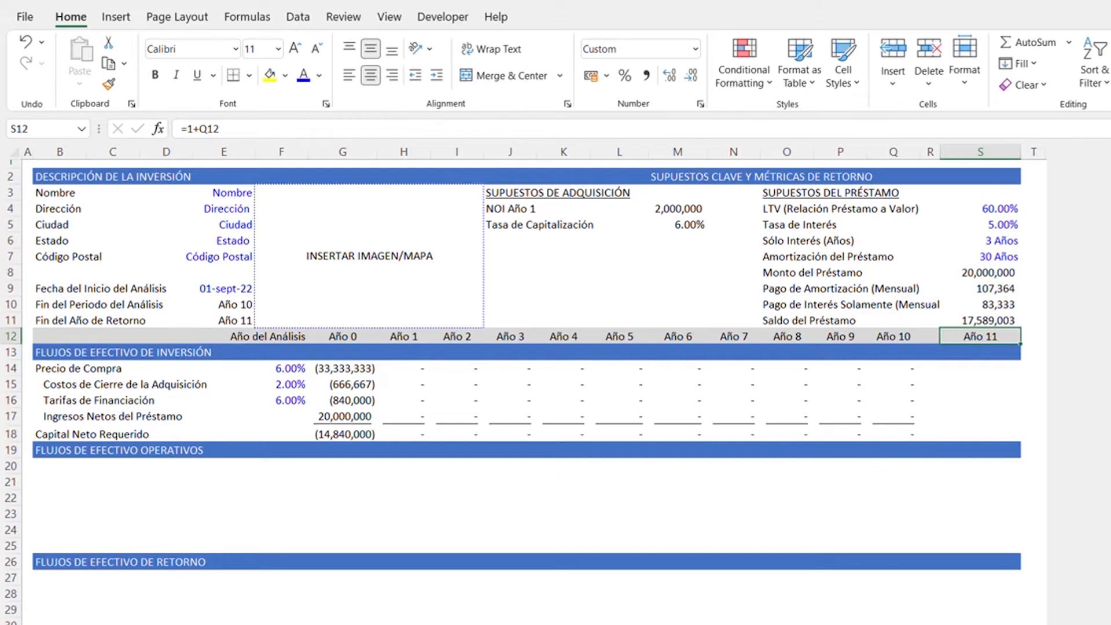
- Enter the label Ingreso Operativo Neto in cell B20 under the FLUJOS DE EFECTIVO OPERATIVOS heading
{"action": "key", "text": "Up"}
{"action": "key", "text": "Down"}
{"action": "key", "text": "Down"}
{"action": "key", "text": "Down"}
{"action": "key", "text": "Down"}
{"action": "key", "text": "Down"}
{"action": "key", "text": "Down"}
{"action": "key", "text": "Down"}
{"action": "key", "text": "Down"}
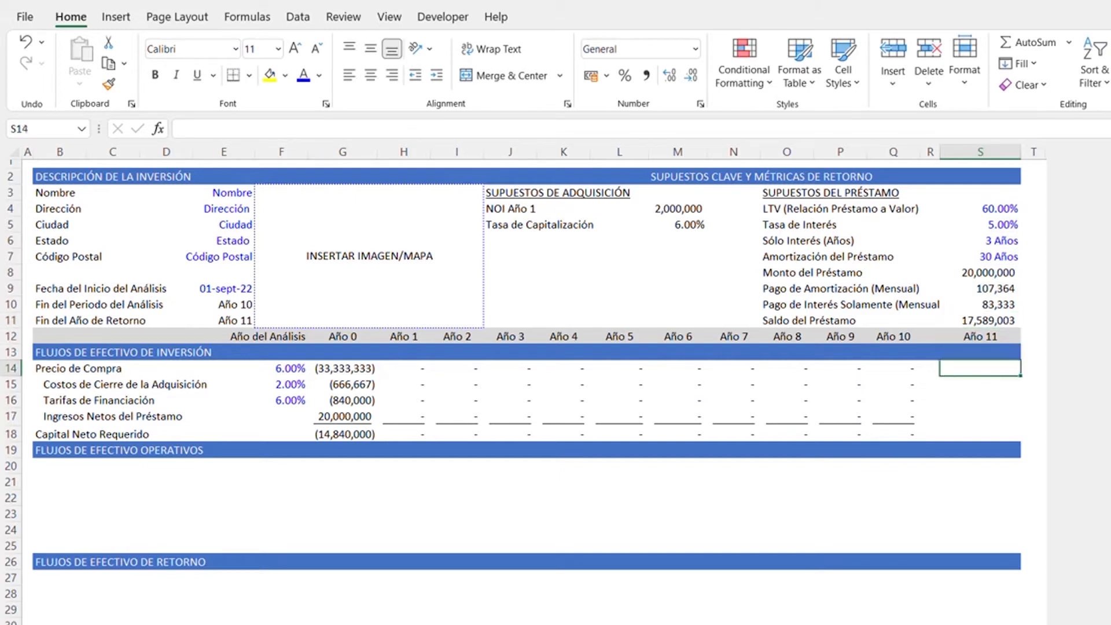
{"action": "key", "text": "Left"}
{"action": "key", "text": "Left"}
{"action": "key", "text": "Left"}
{"action": "key", "text": "Left"}
{"action": "key", "text": "Left"}
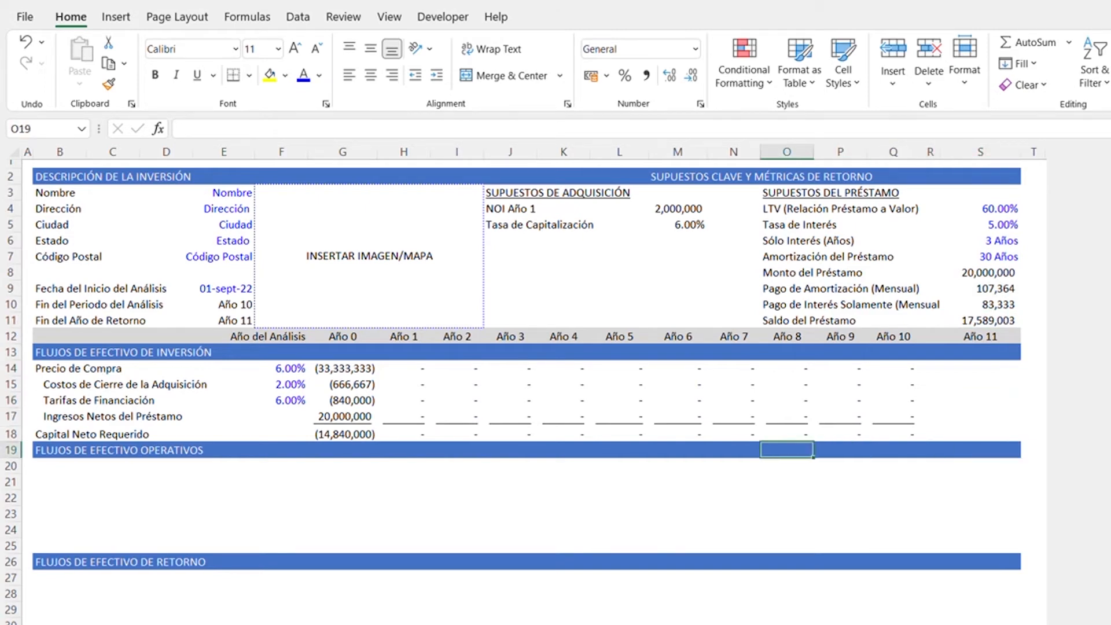
{"action": "key", "text": "ctrl+Left"}
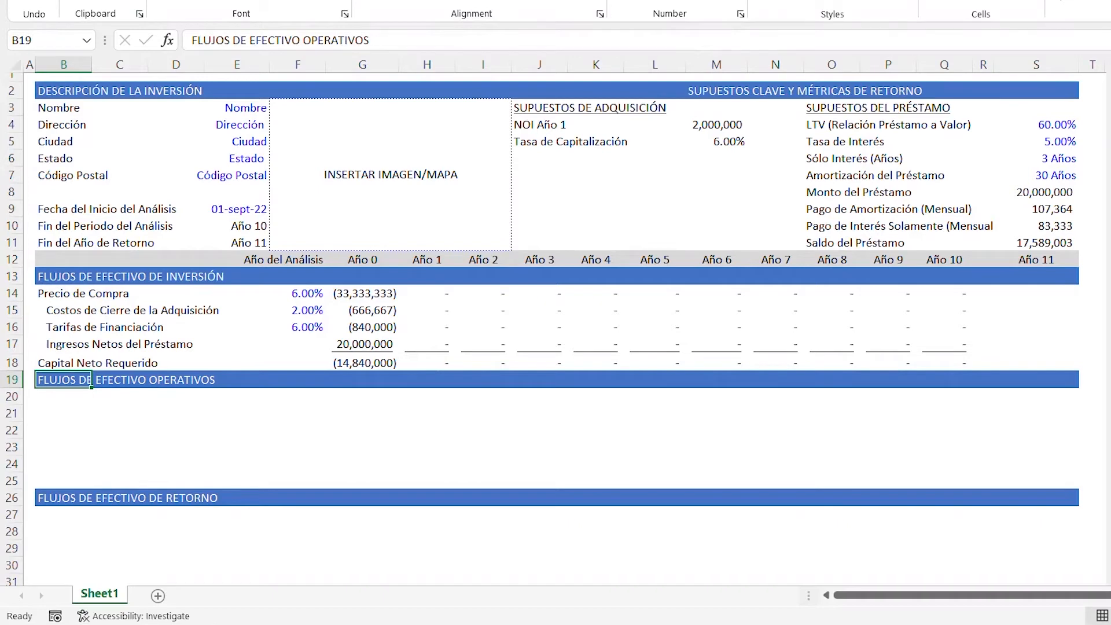
{"action": "key", "text": "Down"}
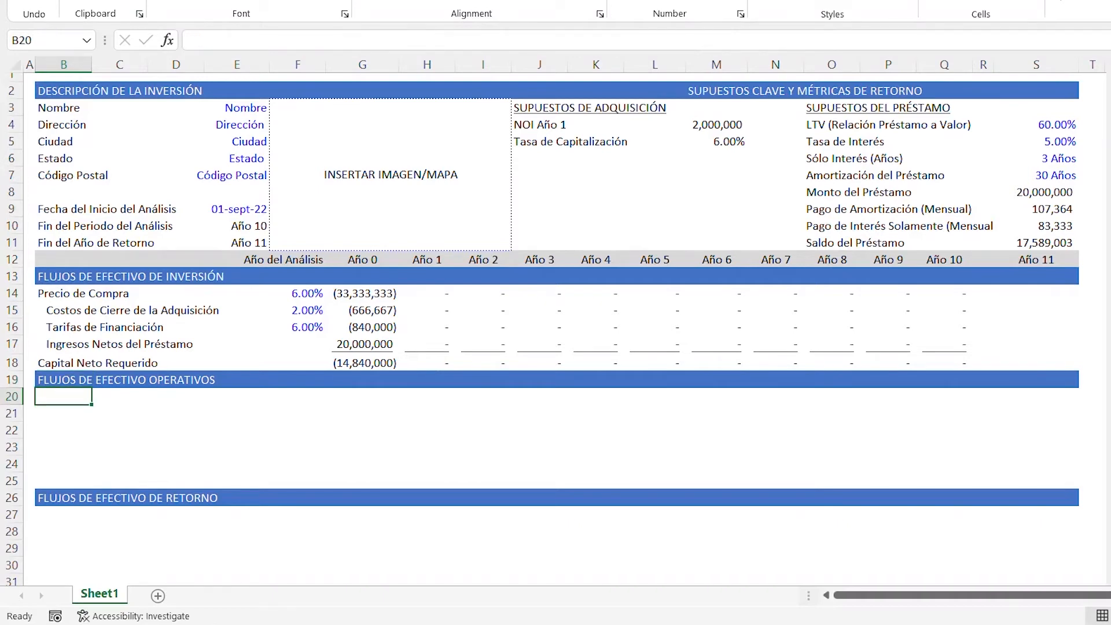
{"action": "type", "text": "Ingreso Operativo"}
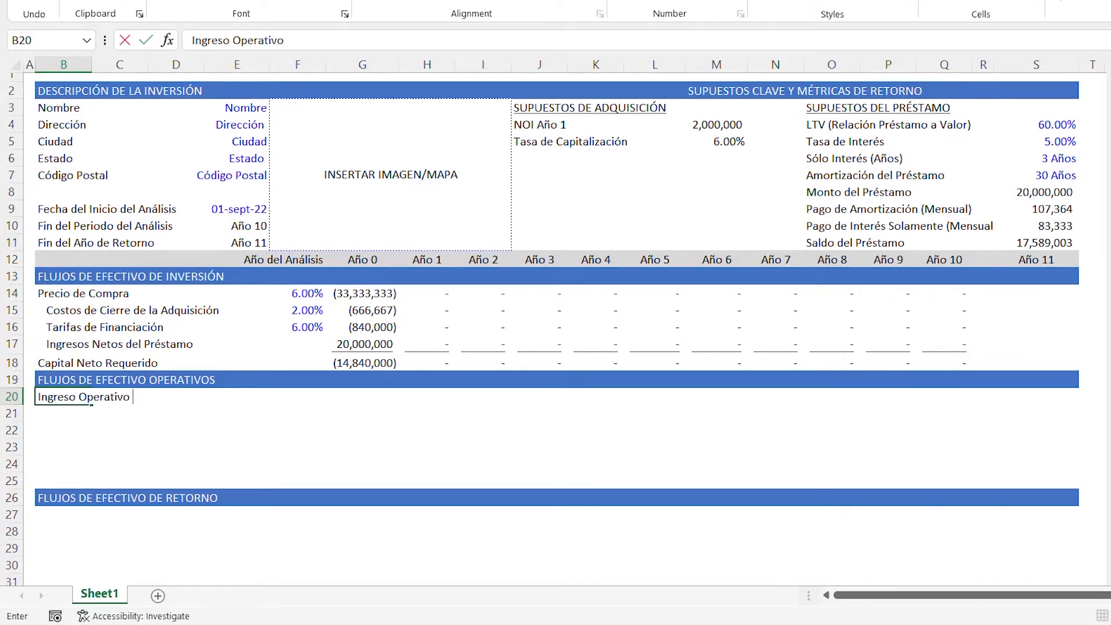
{"action": "type", "text": " Neto"}
{"action": "key", "text": "Return"}
- Enter the label Gastos de Capital in cell B21 below the net operating income label
{"action": "type", "text": "Gastos de Cpa"}
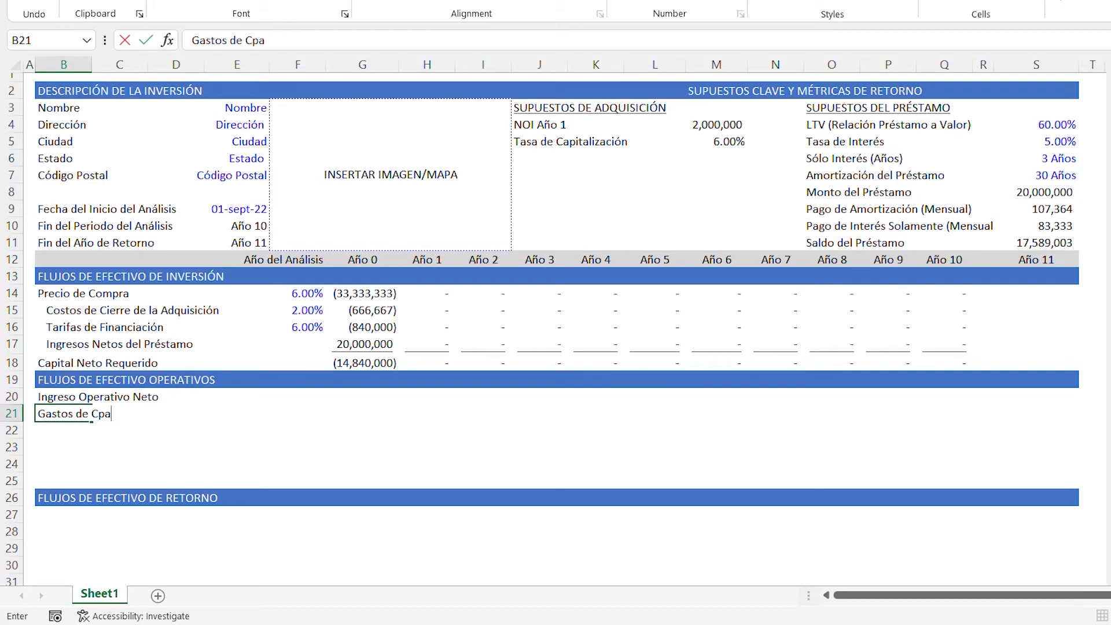
{"action": "key", "text": "BackSpace"}
{"action": "key", "text": "BackSpace"}
{"action": "type", "text": "apital"}
{"action": "key", "text": "Return"}
- Enter the label Flujo de Efectivo de Operaciones in cell B22
{"action": "type", "text": "Fluj"}
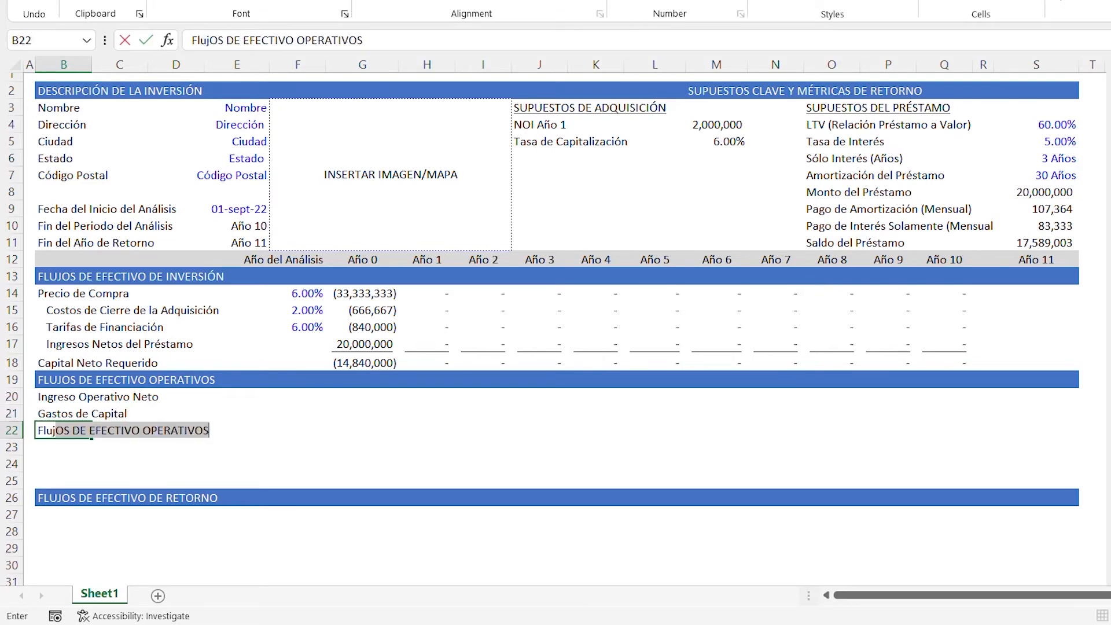
{"action": "type", "text": "o de Efec"}
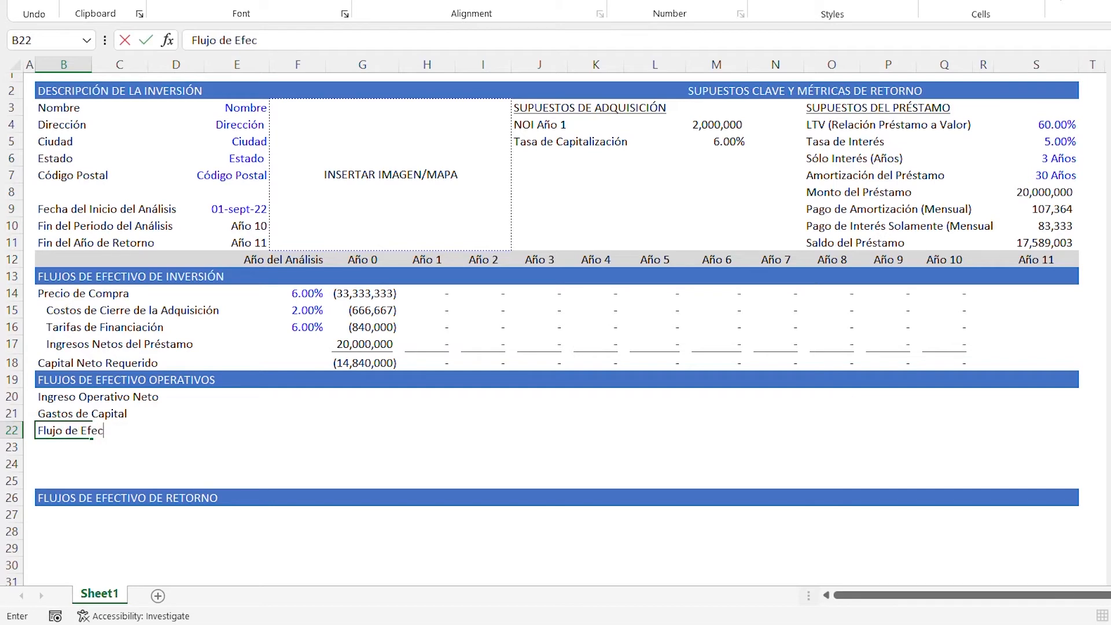
{"action": "type", "text": "tivo de Operaciones"}
{"action": "key", "text": "Return"}
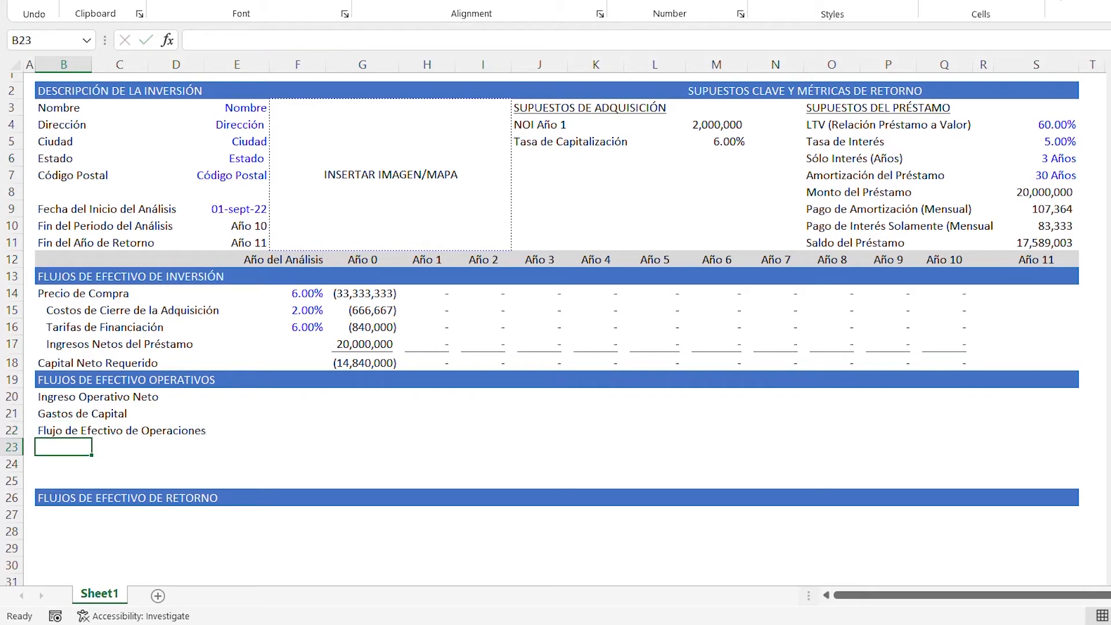
- Enter the label Servicio de la Deuda in cell B23 below the operating cash flow label
{"action": "type", "text": "Servicio de la Deuda"}
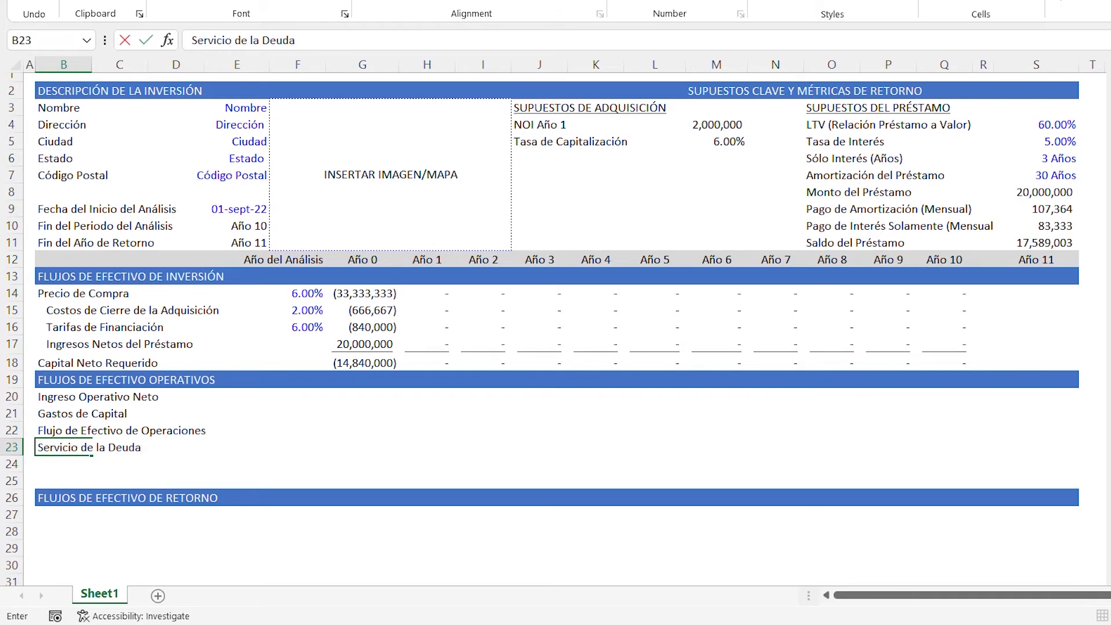
{"action": "key", "text": "Return"}
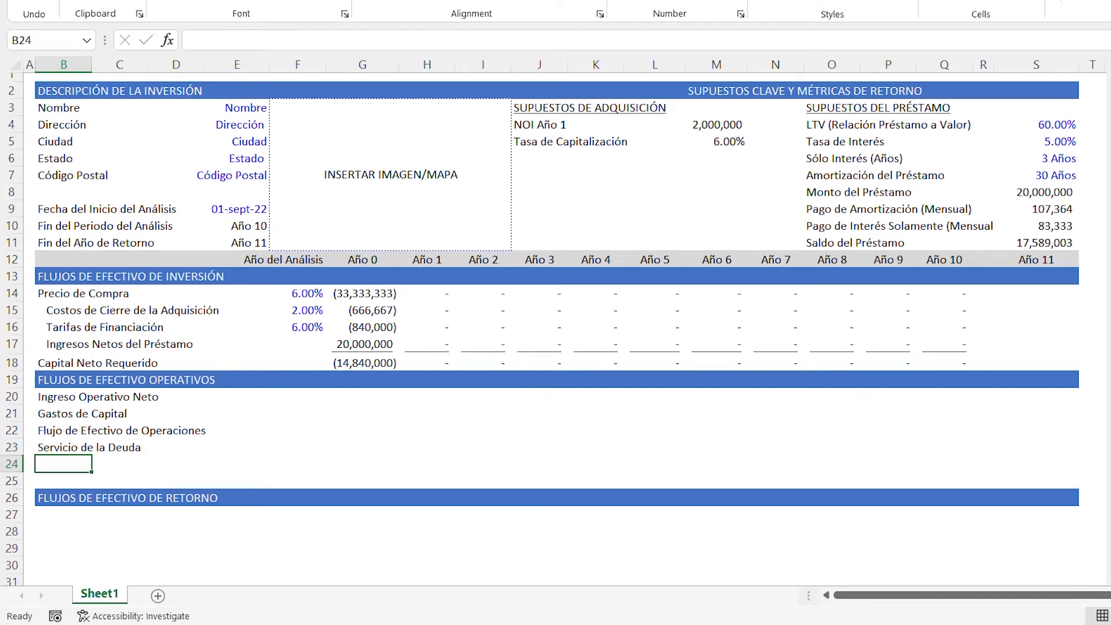
- Enter the label Flujo de Efectivo después del Financiamiento in cell B24 below the debt service label
{"action": "type", "text": "F"}
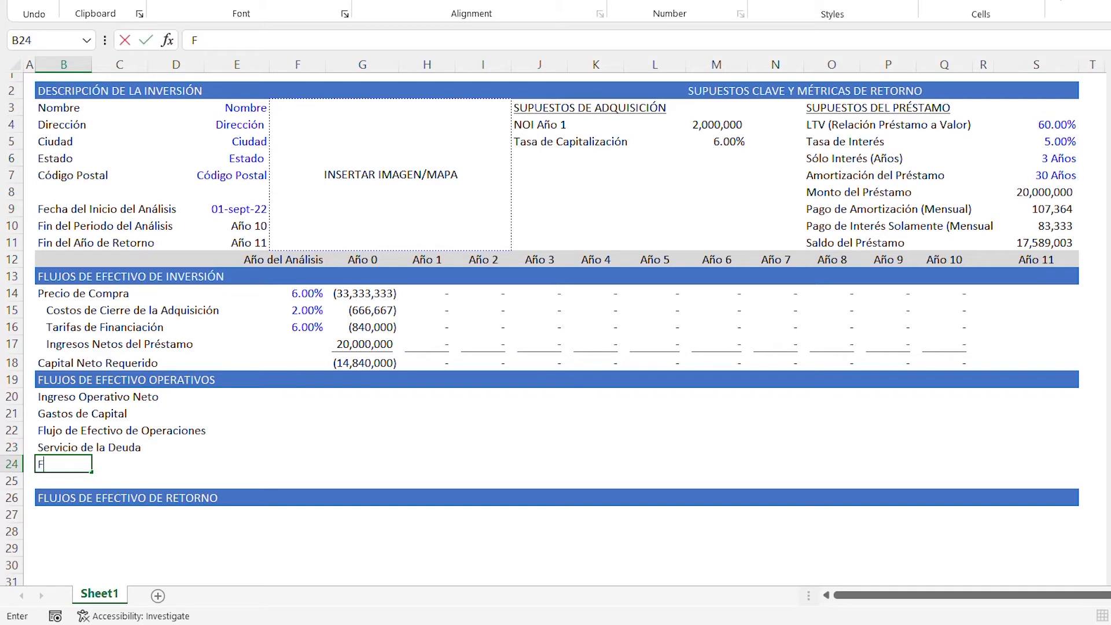
{"action": "type", "text": "lujo de Ef"}
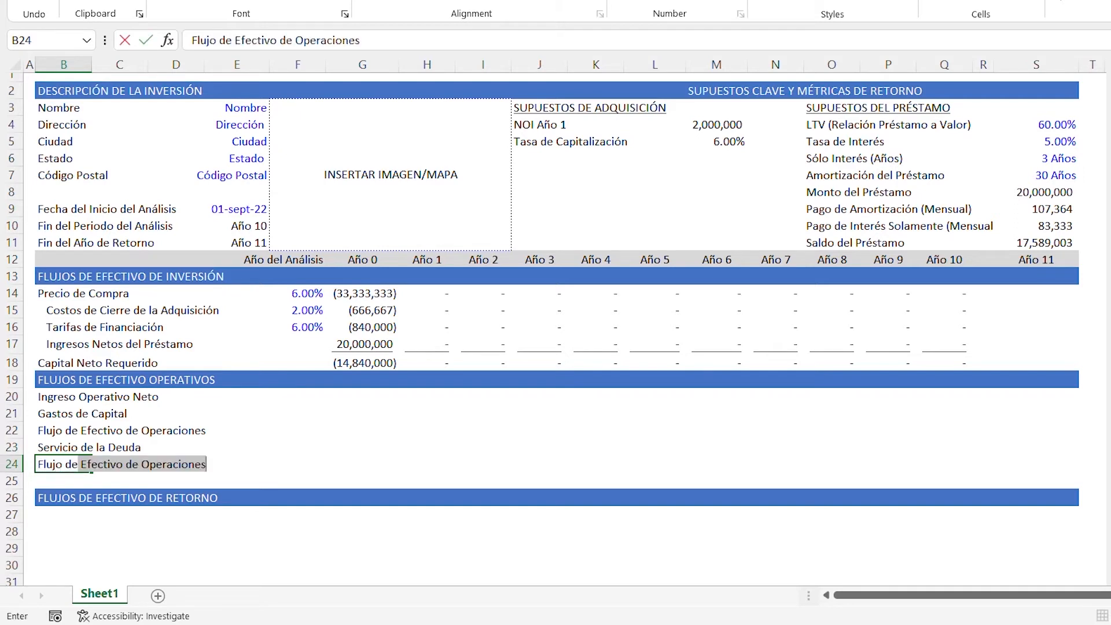
{"action": "type", "text": "ectivo"}
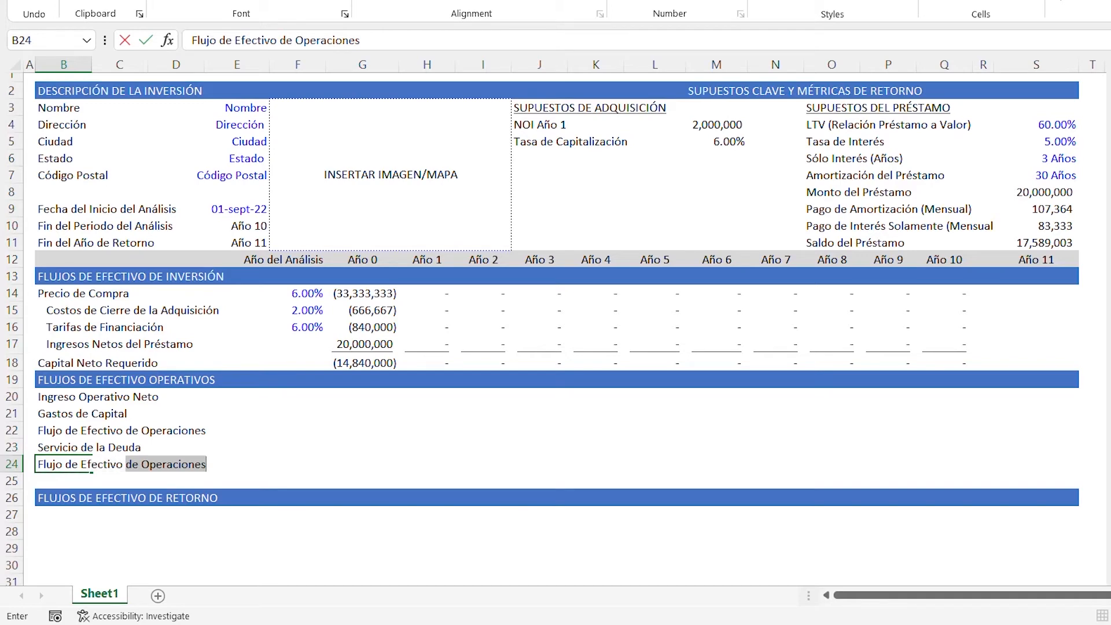
{"action": "type", "text": " despu"}
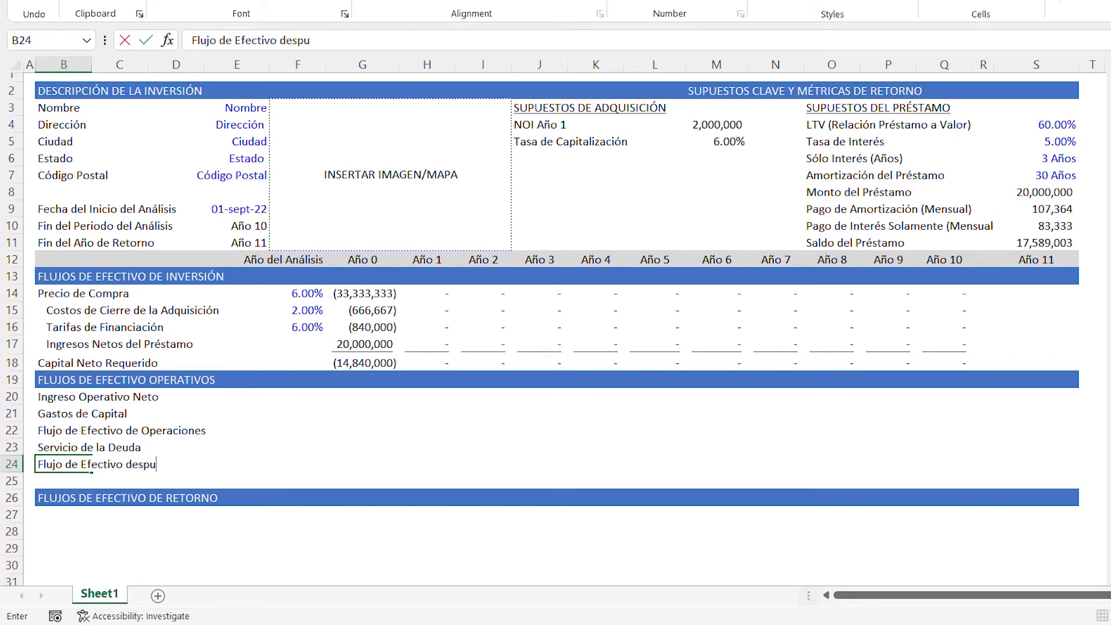
{"action": "type", "text": "és del Financ"}
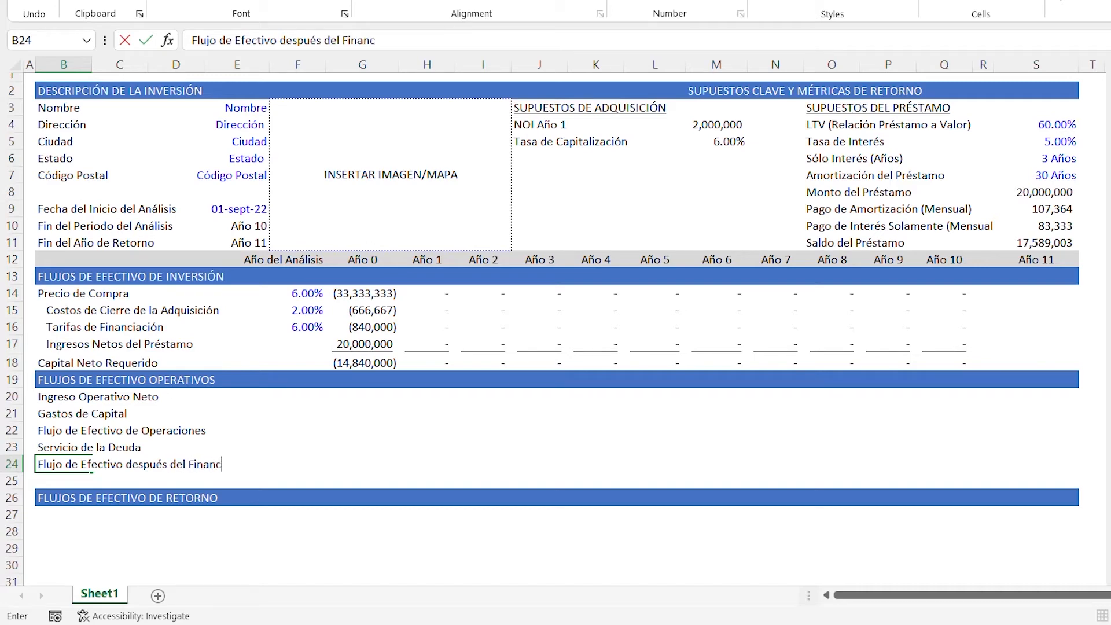
{"action": "type", "text": "iamiento"}
- Copy the purchase price cell G14 onto G20:S24 to carry over its formatting, and clear the pasted contents
{"action": "key", "text": "Up"}
{"action": "key", "text": "Up"}
{"action": "key", "text": "Up"}
{"action": "key", "text": "Up"}
{"action": "key", "text": "Right"}
{"action": "key", "text": "Right"}
{"action": "key", "text": "Right"}
{"action": "key", "text": "Right"}
{"action": "key", "text": "Right"}
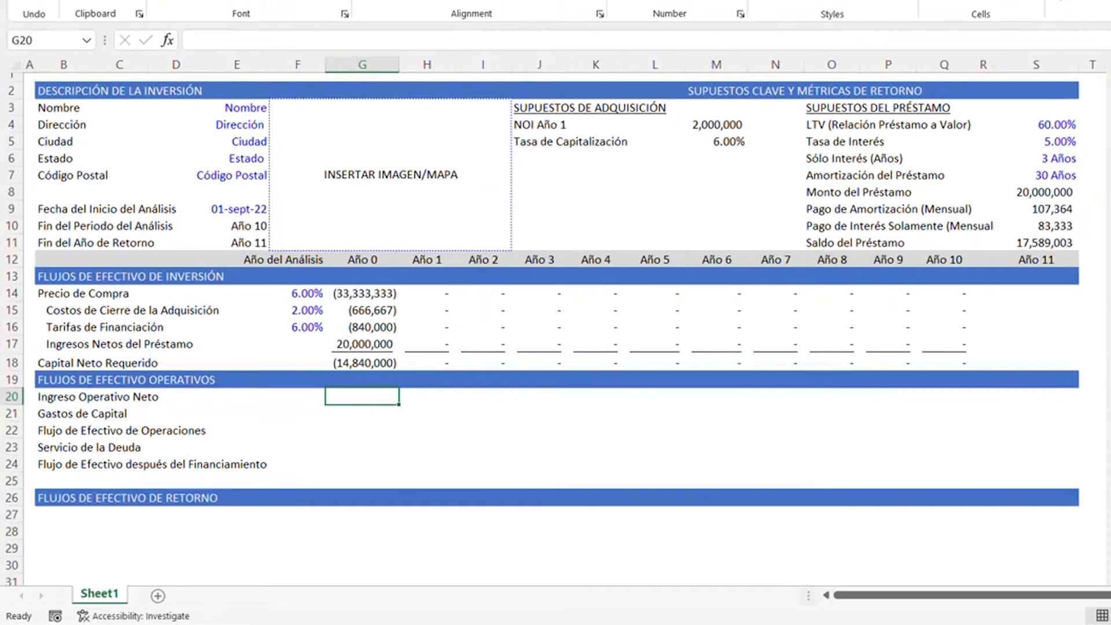
{"action": "key", "text": "Up"}
{"action": "key", "text": "Up"}
{"action": "key", "text": "Up"}
{"action": "key", "text": "Up"}
{"action": "key", "text": "Up"}
{"action": "key", "text": "Up"}
{"action": "key", "text": "ctrl+c"}
{"action": "key", "text": "Down"}
{"action": "key", "text": "Down"}
{"action": "key", "text": "Down"}
{"action": "key", "text": "Down"}
{"action": "key", "text": "Down"}
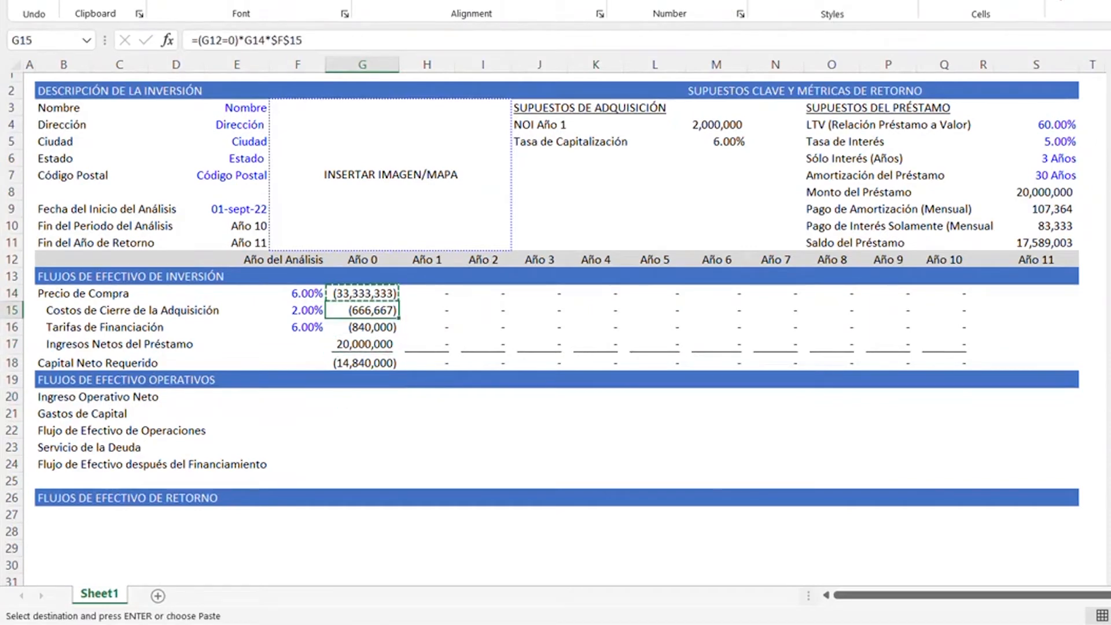
{"action": "key", "text": "Down"}
{"action": "key", "text": "shift+Down"}
{"action": "key", "text": "shift+Down"}
{"action": "key", "text": "shift+Down"}
{"action": "key", "text": "shift+Down"}
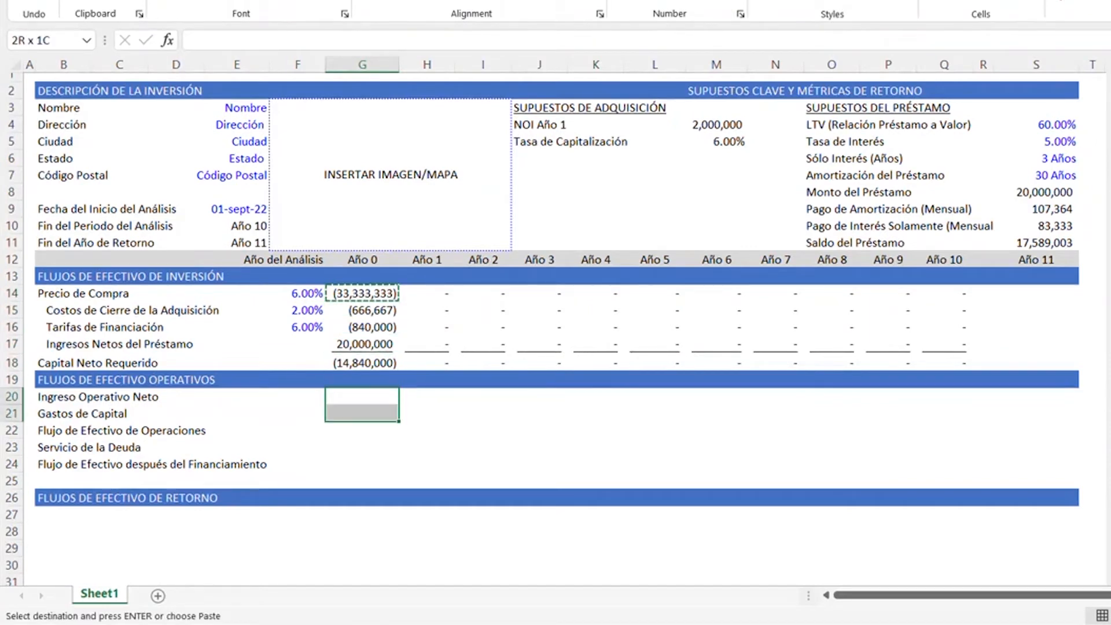
{"action": "key", "text": "shift+Right"}
{"action": "key", "text": "shift+Right"}
{"action": "key", "text": "shift+Right"}
{"action": "key", "text": "shift+Right"}
{"action": "key", "text": "shift+Right"}
{"action": "key", "text": "shift+Right"}
{"action": "key", "text": "shift+Right"}
{"action": "key", "text": "shift+Right"}
{"action": "key", "text": "shift+Right"}
{"action": "key", "text": "shift+Right"}
{"action": "key", "text": "shift+Right"}
{"action": "key", "text": "shift+Right"}
{"action": "key", "text": "shift+Right"}
{"action": "key", "text": "shift+Left"}
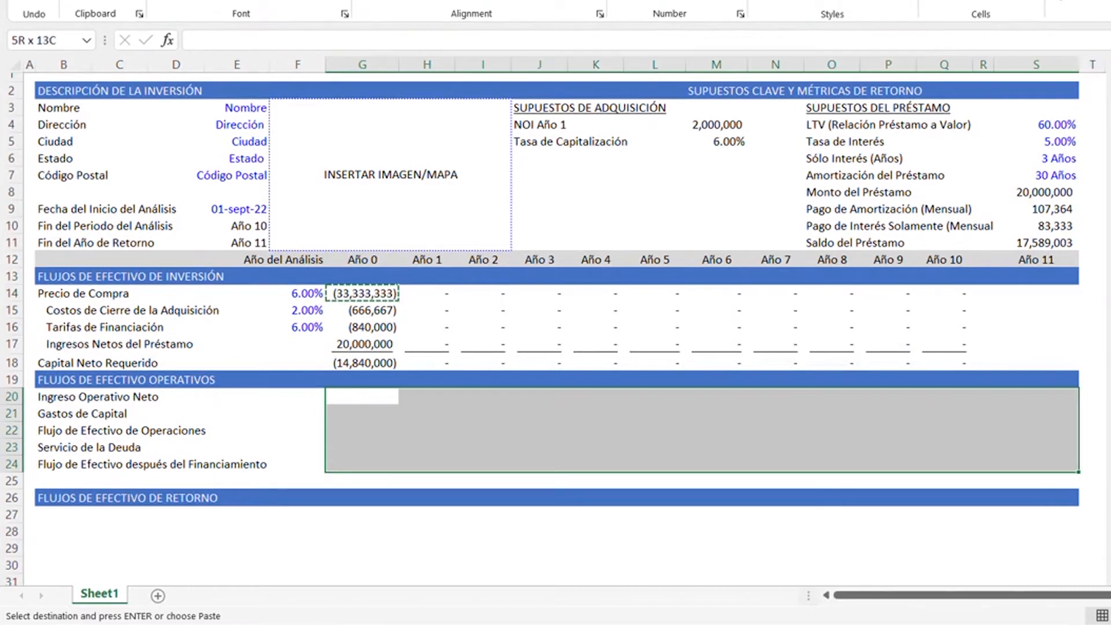
{"action": "key", "text": "ctrl+v"}
{"action": "key", "text": "Delete"}
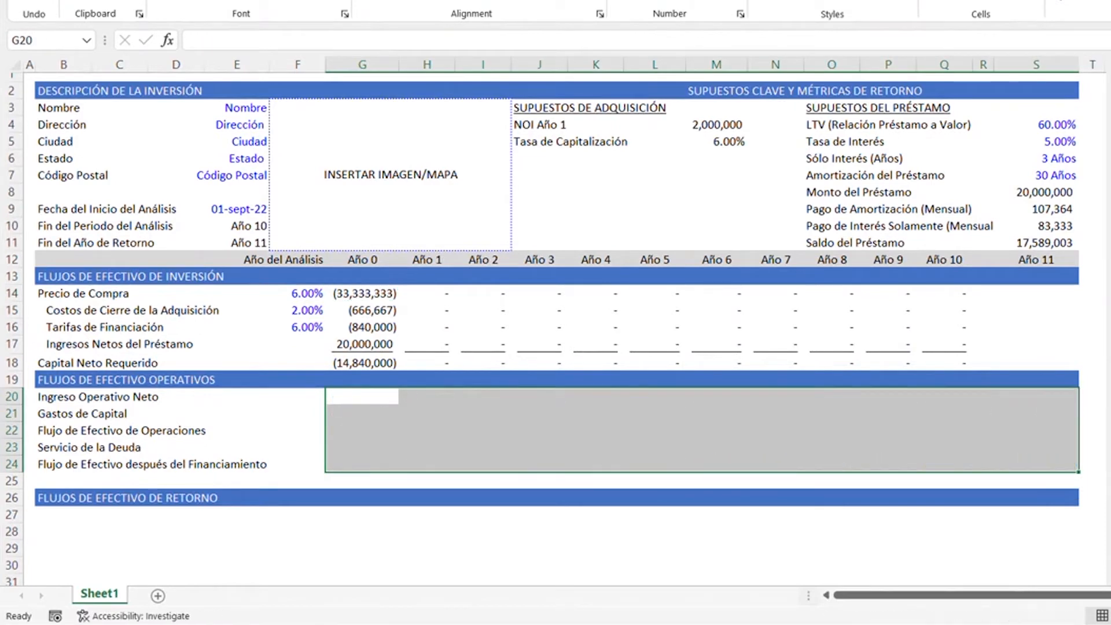
- Set the font colour of the Ingreso Operativo Neto cells G20:S20 to the recently used blue
{"action": "key", "text": "Up"}
{"action": "key", "text": "Down"}
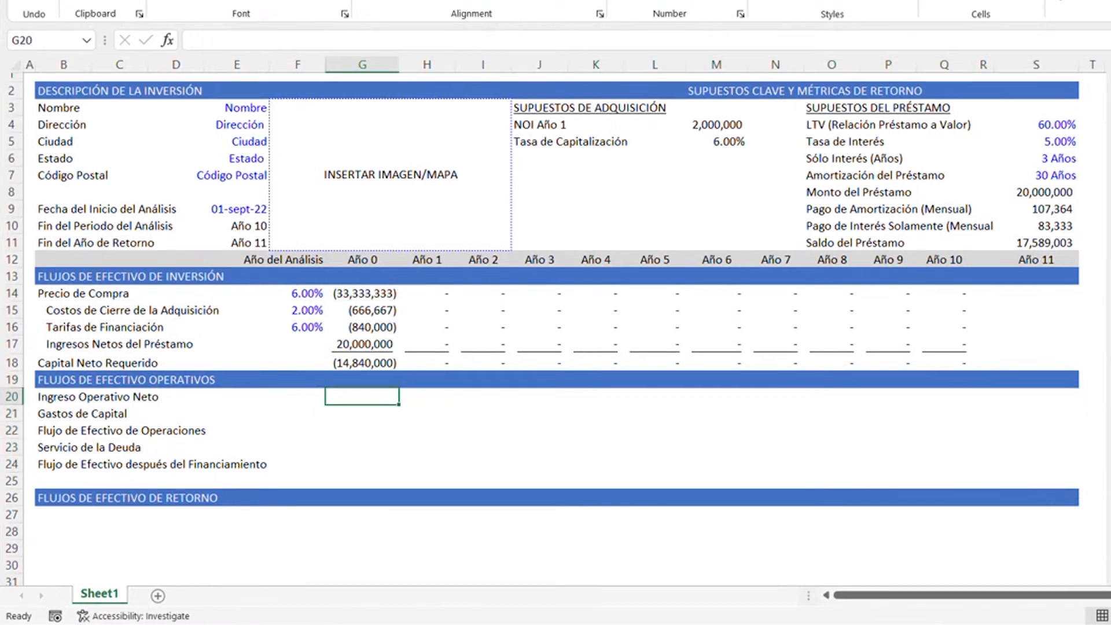
{"action": "key", "text": "shift+Right"}
{"action": "key", "text": "shift+Right"}
{"action": "key", "text": "shift+Right"}
{"action": "key", "text": "shift+Right"}
{"action": "key", "text": "shift+Right"}
{"action": "key", "text": "shift+Right"}
{"action": "key", "text": "shift+Right"}
{"action": "key", "text": "shift+Right"}
{"action": "key", "text": "shift+Right"}
{"action": "key", "text": "shift+Right"}
{"action": "key", "text": "shift+Right"}
{"action": "key", "text": "shift+Right"}
{"action": "key", "text": "shift+Right"}
{"action": "key", "text": "shift+Left"}
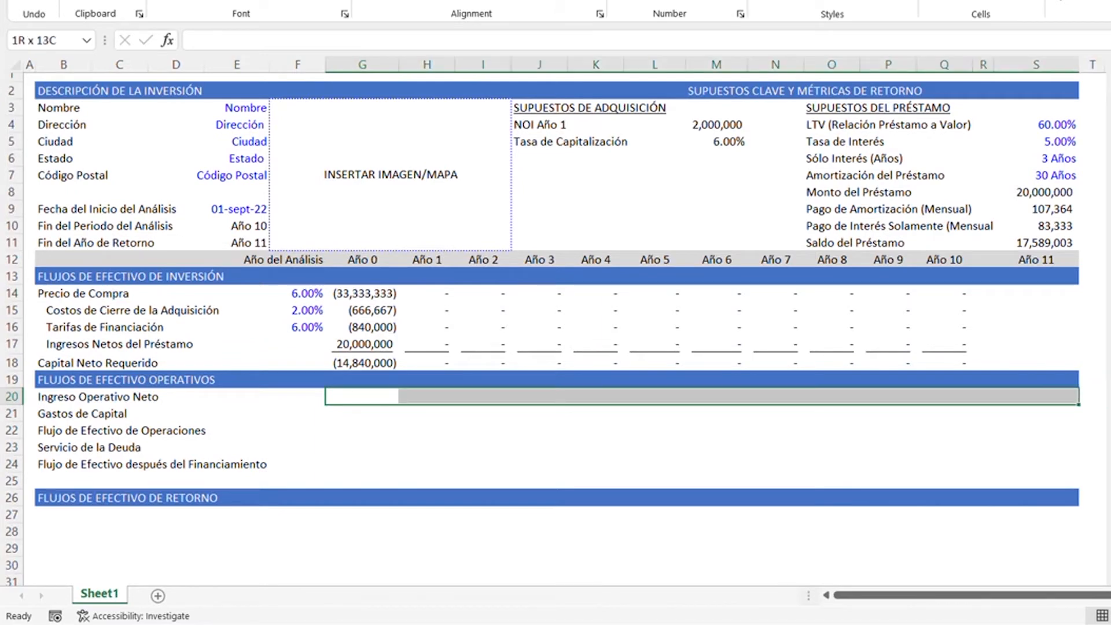
{"action": "key", "text": "alt+h"}
{"action": "key", "text": "f"}
{"action": "key", "text": "c"}
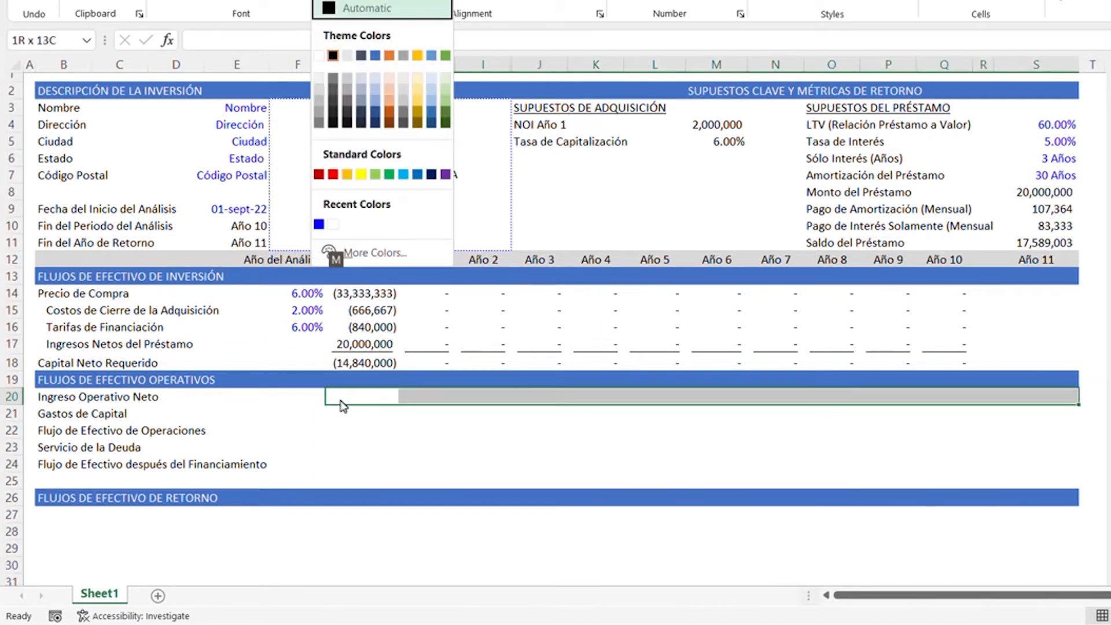
{"action": "key", "text": "Up"}
{"action": "key", "text": "Up"}
{"action": "key", "text": "Left"}
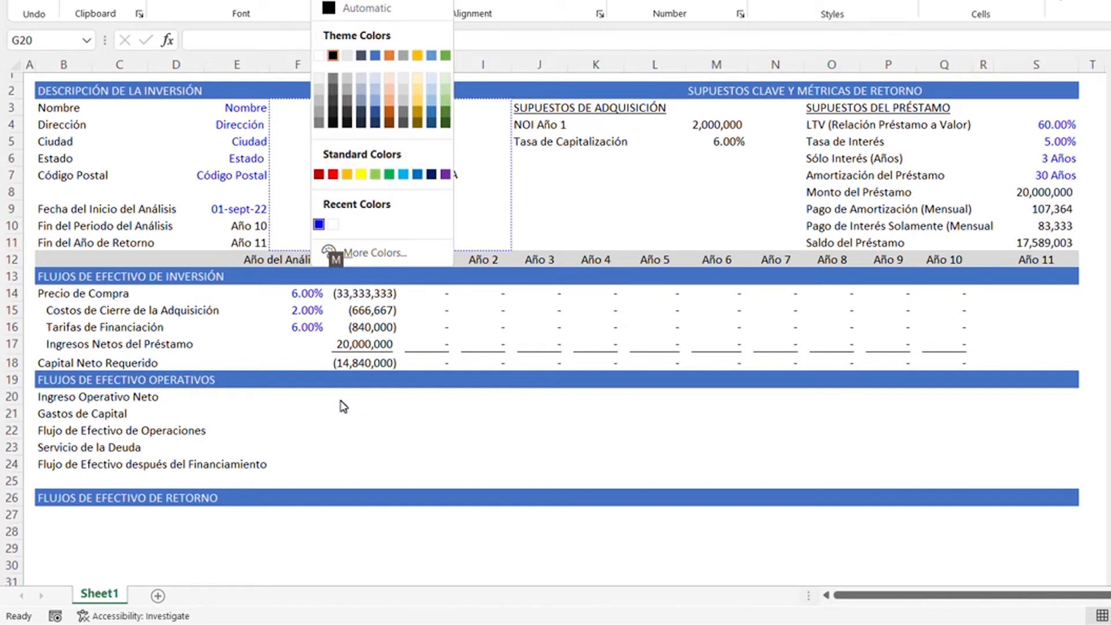
{"action": "key", "text": "Return"}
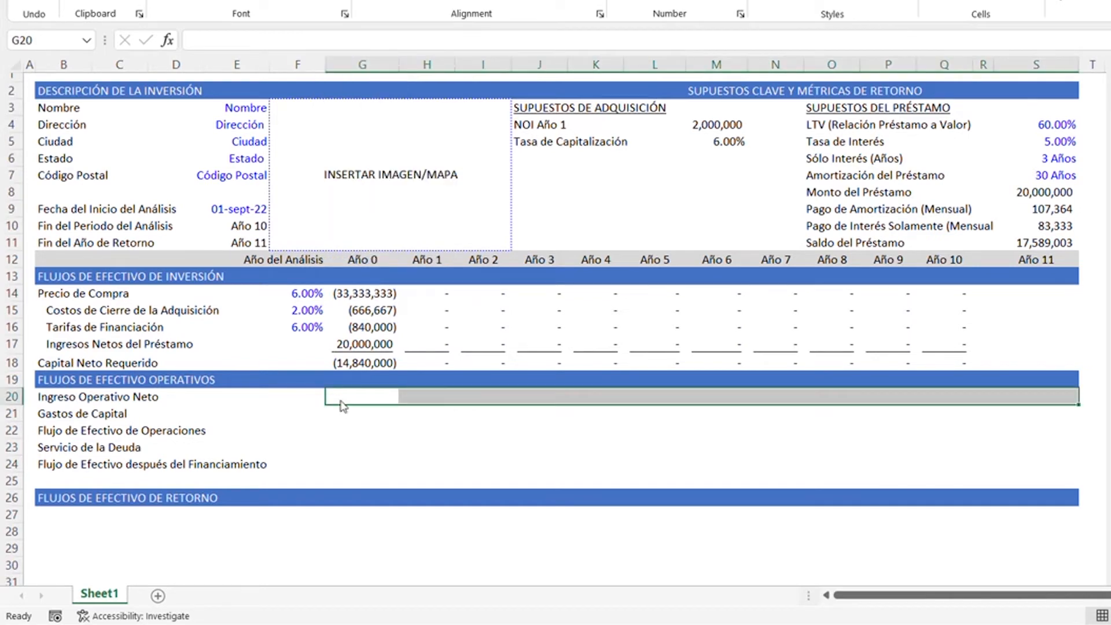
- Fill the Ingreso Operativo Neto cells G20:S20 with the lightest shade of the blue theme colour
{"action": "key", "text": "alt+h"}
{"action": "key", "text": "h"}
{"action": "key", "text": "Down"}
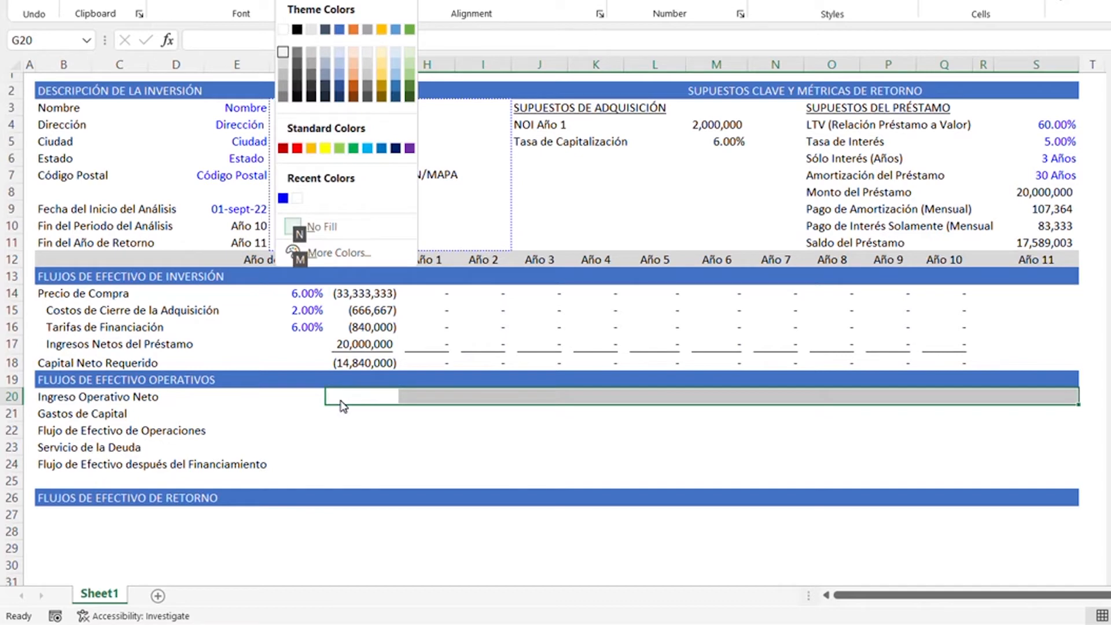
{"action": "key", "text": "Right"}
{"action": "key", "text": "Right"}
{"action": "key", "text": "Right"}
{"action": "key", "text": "Right"}
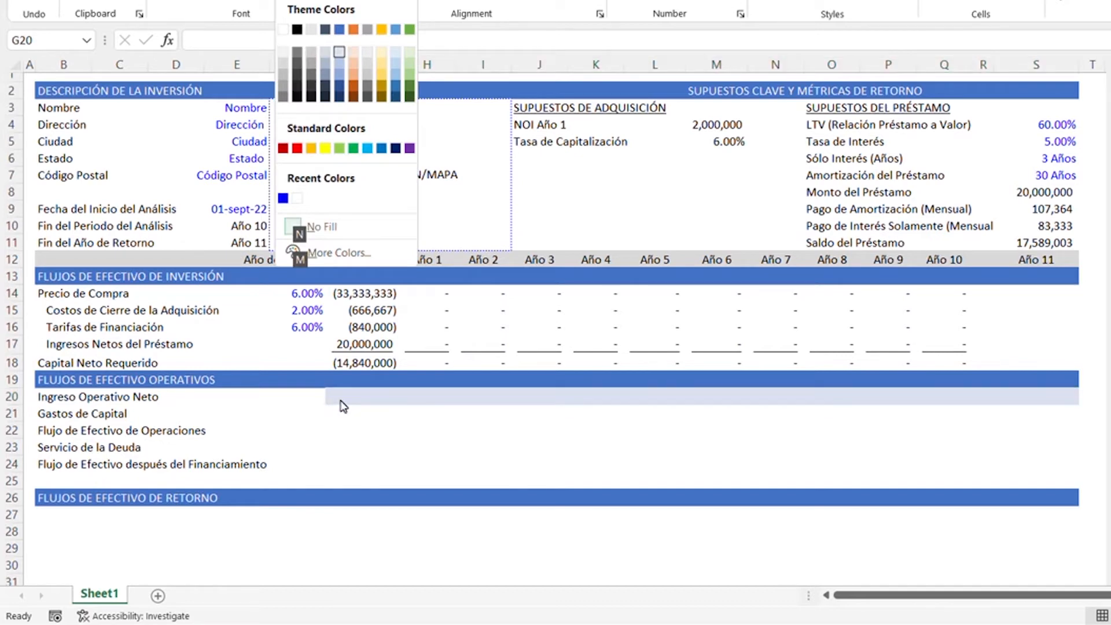
{"action": "key", "text": "Return"}
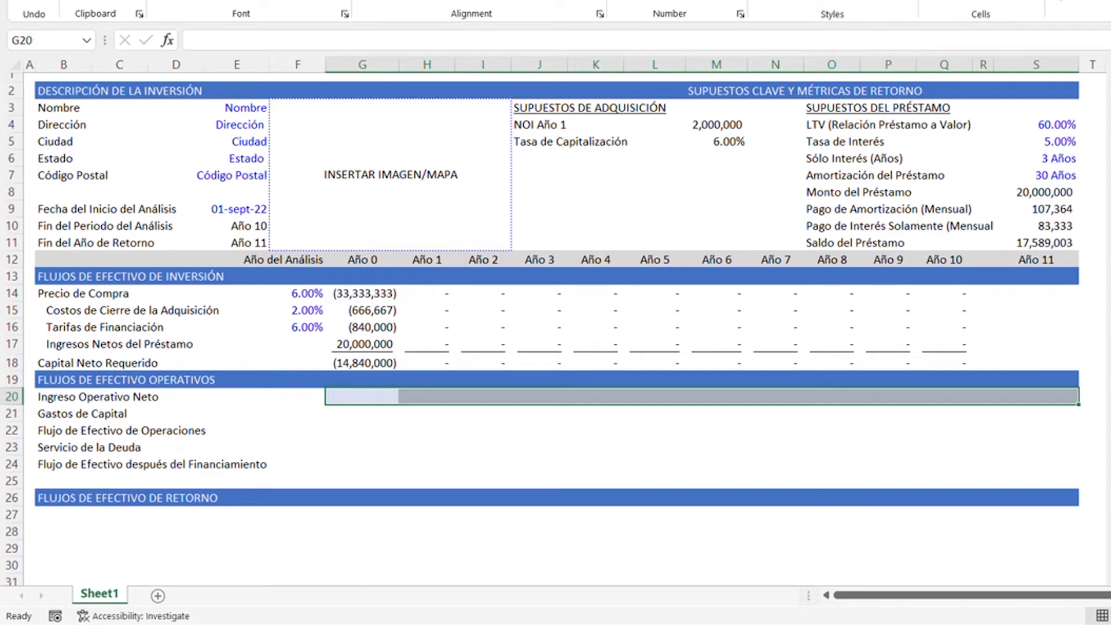
- Enter 0 as the Año 0 net operating income in cell G20
{"action": "key", "text": "Down"}
{"action": "key", "text": "Up"}
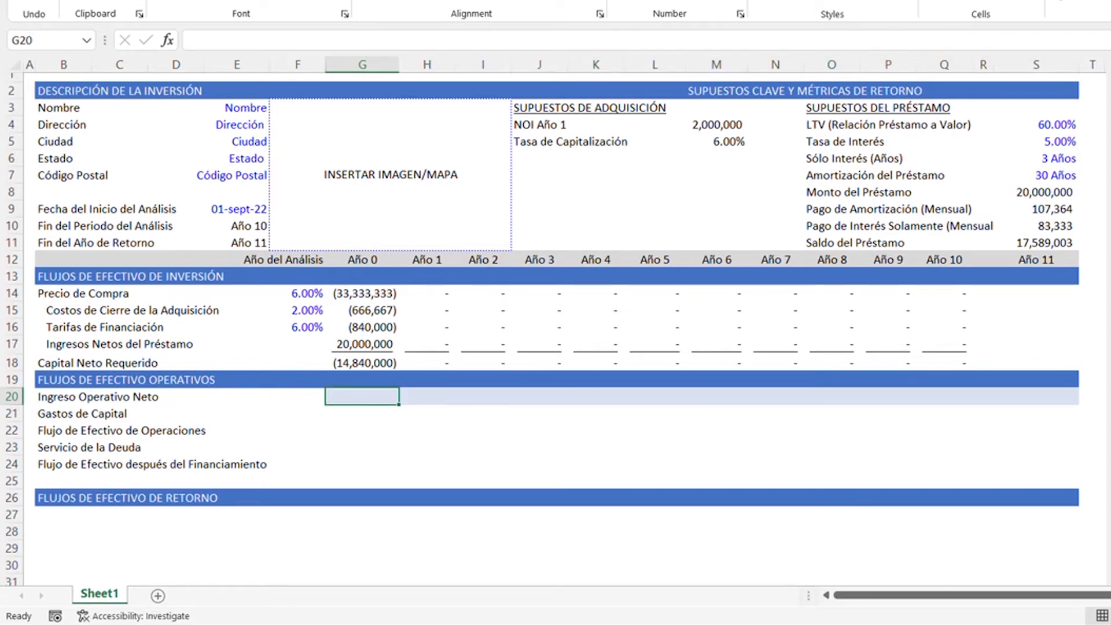
{"action": "type", "text": "0"}
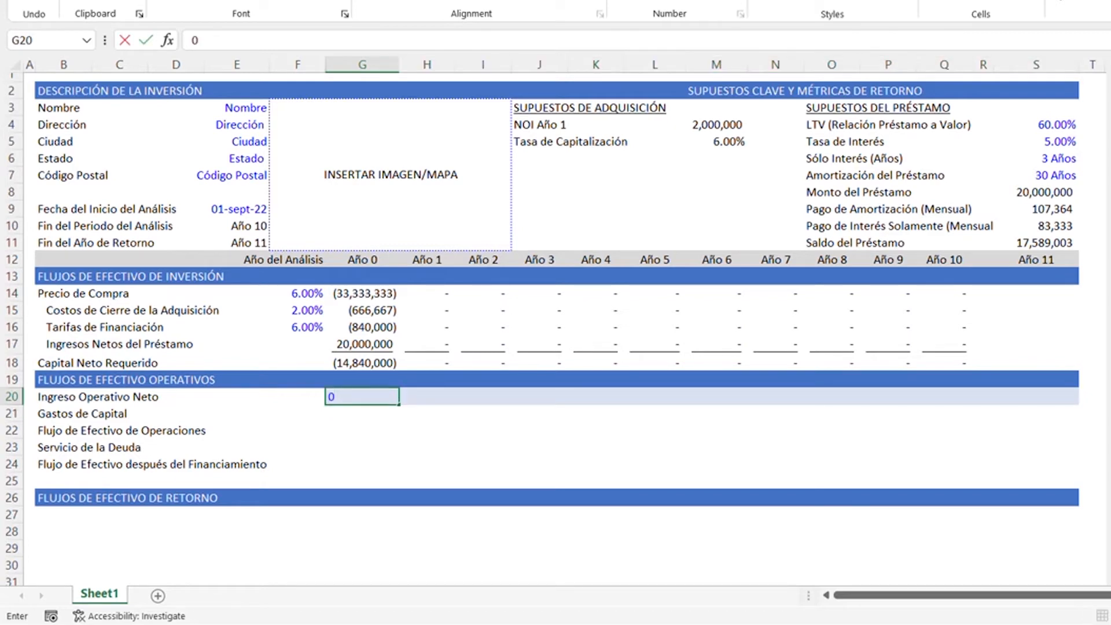
{"action": "key", "text": "ctrl+Return"}
- Enter 2000000 as the Año 1 net operating income in cell H20 and autofit the column width
{"action": "key", "text": "Right"}
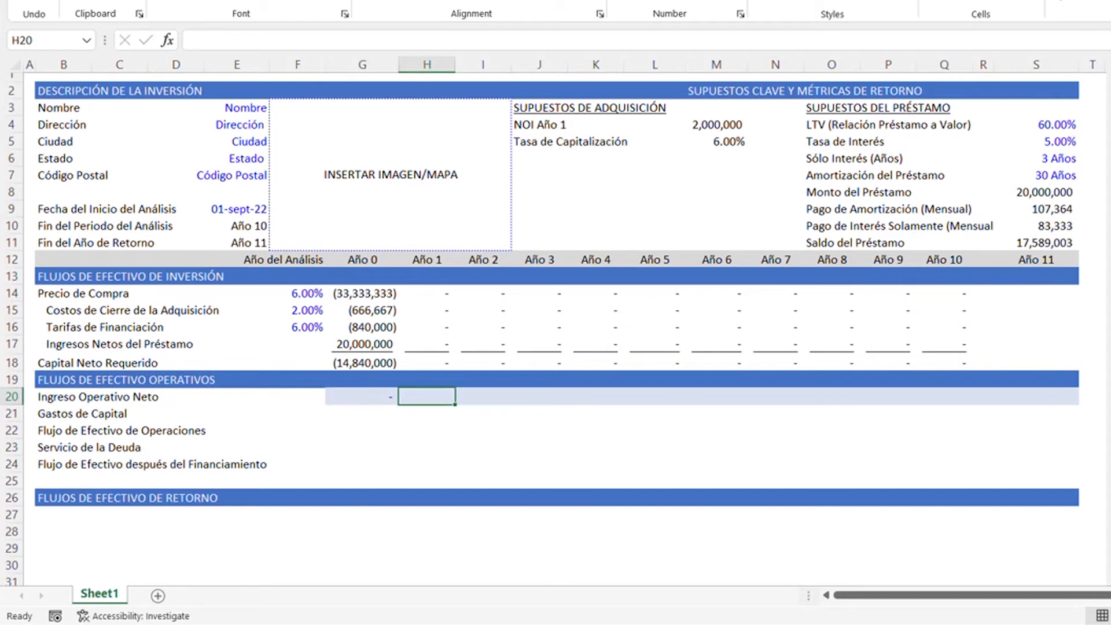
{"action": "type", "text": "2000000"}
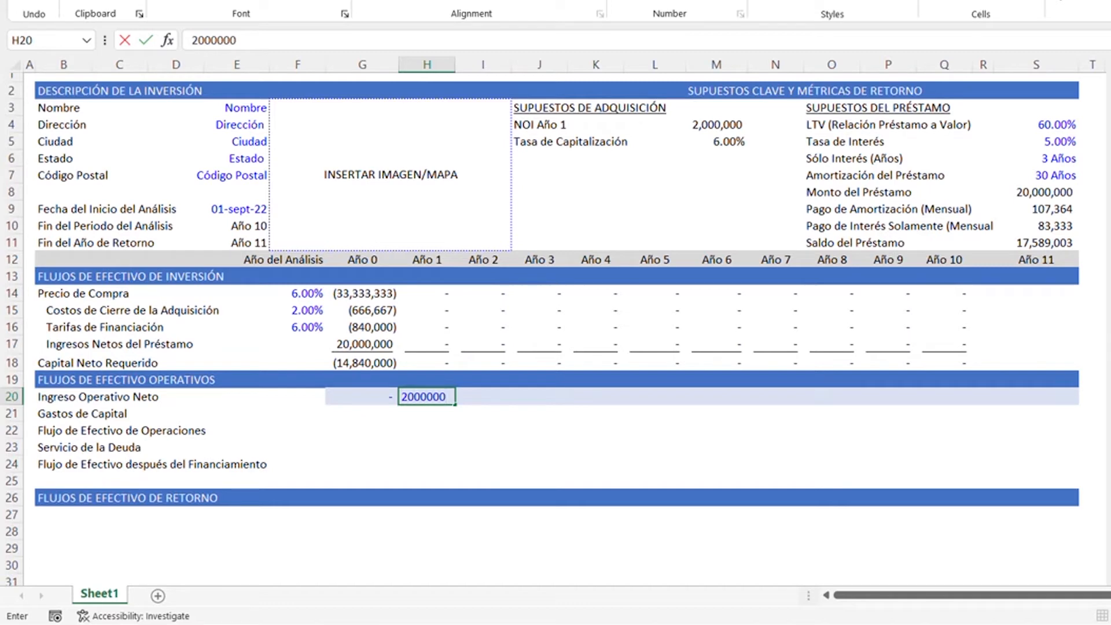
{"action": "key", "text": "ctrl+Return"}
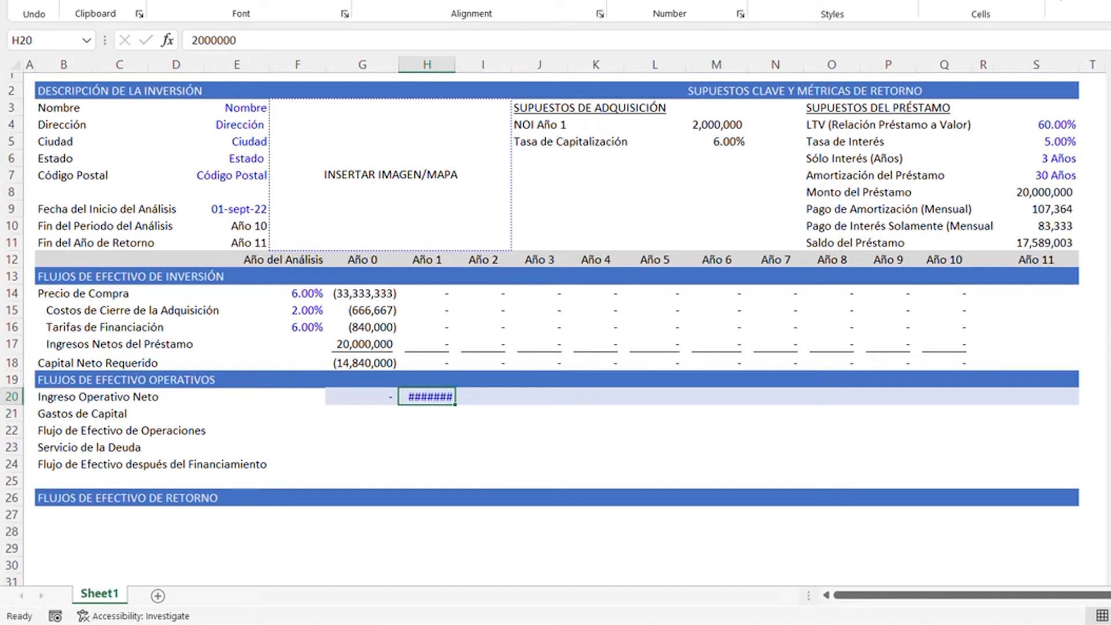
{"action": "key", "text": "alt+h"}
{"action": "key", "text": "o"}
{"action": "key", "text": "i"}
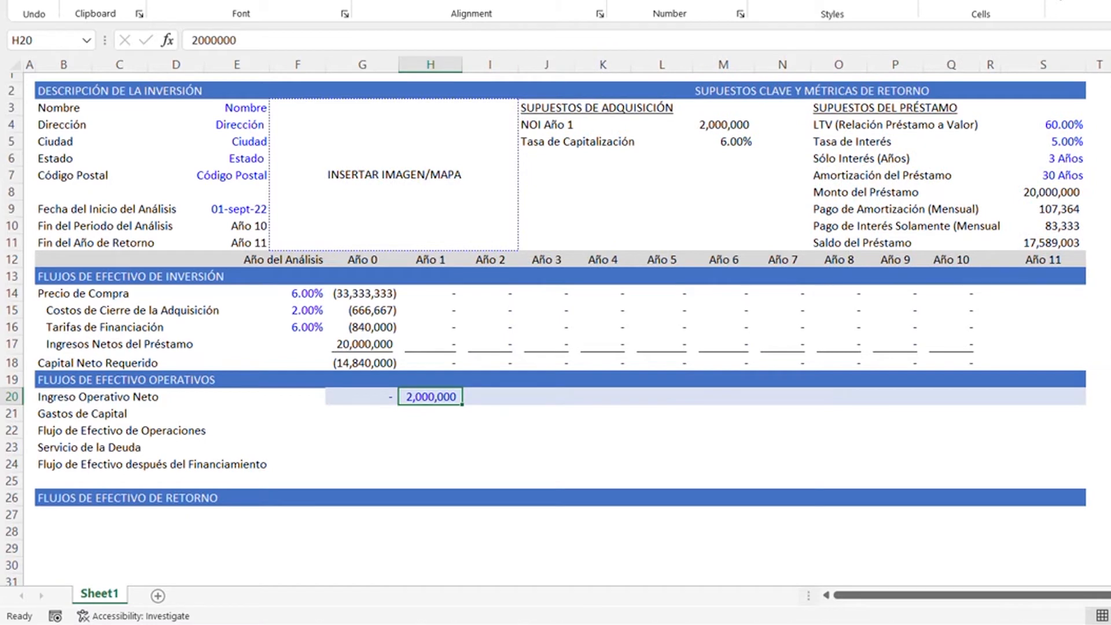
- Replace the NOI Año 1 value in cell M4 with a link to the Año 1 net operating income, =H20
{"action": "key", "text": "Right"}
{"action": "key", "text": "ctrl+Up"}
{"action": "key", "text": "Up"}
{"action": "key", "text": "Down"}
{"action": "key", "text": "Up"}
{"action": "key", "text": "ctrl+Up"}
{"action": "key", "text": "ctrl+Up"}
{"action": "key", "text": "ctrl+Up"}
{"action": "key", "text": "Right"}
{"action": "key", "text": "Down"}
{"action": "key", "text": "Down"}
{"action": "key", "text": "Down"}
{"action": "key", "text": "ctrl+Right"}
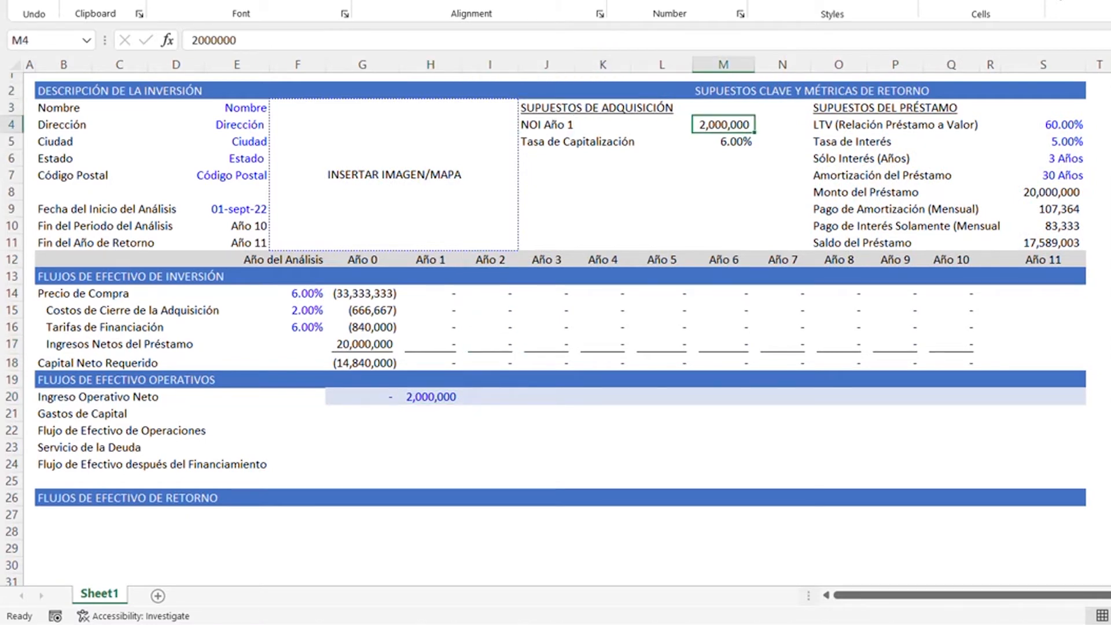
{"action": "type", "text": "="}
{"action": "key", "text": "Down"}
{"action": "key", "text": "Down"}
{"action": "key", "text": "Down"}
{"action": "key", "text": "Down"}
{"action": "key", "text": "Down"}
{"action": "key", "text": "Down"}
{"action": "key", "text": "Down"}
{"action": "key", "text": "Down"}
{"action": "key", "text": "Down"}
{"action": "key", "text": "Down"}
{"action": "key", "text": "Down"}
{"action": "key", "text": "Down"}
{"action": "key", "text": "Down"}
{"action": "key", "text": "Down"}
{"action": "key", "text": "Down"}
{"action": "key", "text": "Down"}
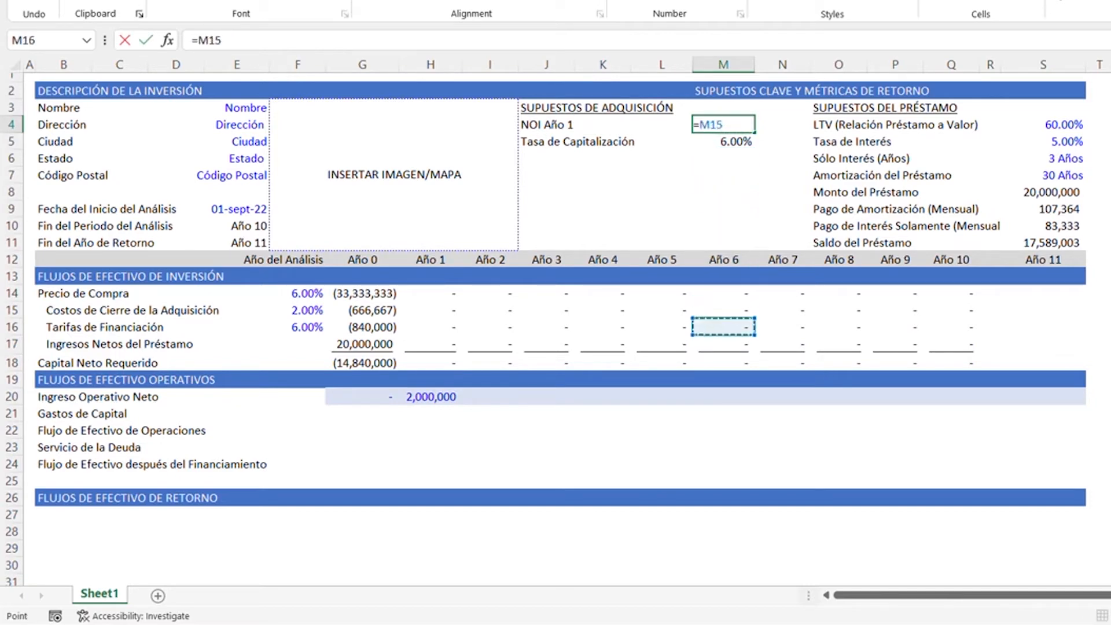
{"action": "key", "text": "Left"}
{"action": "key", "text": "Left"}
{"action": "key", "text": "Left"}
{"action": "key", "text": "Left"}
{"action": "key", "text": "Left"}
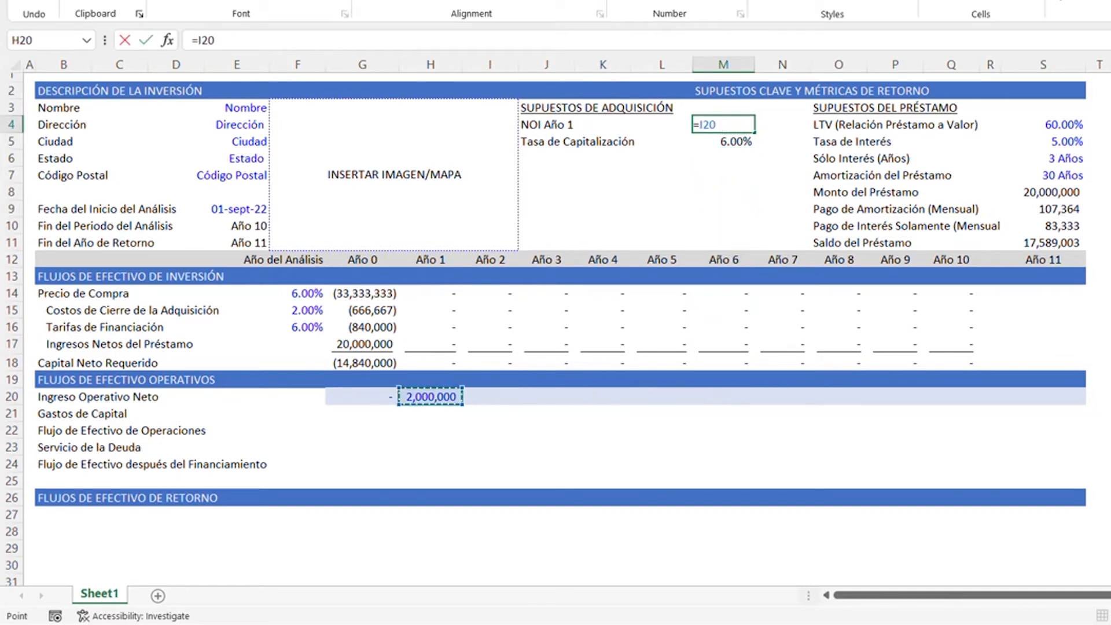
{"action": "key", "text": "Return"}
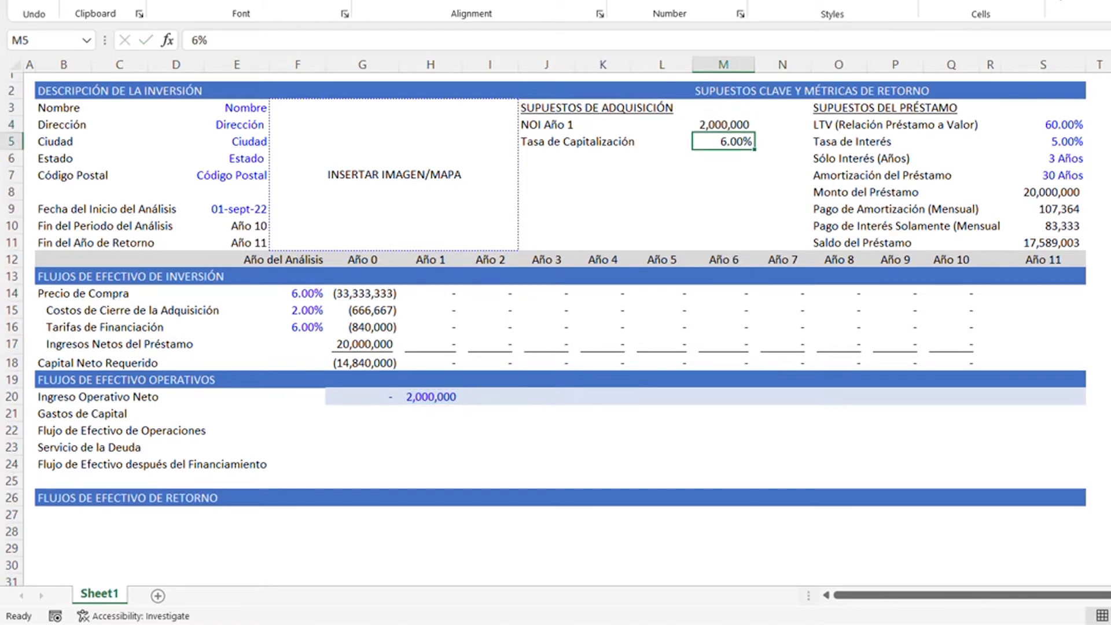
- Enter =H20 as the Año 2 net operating income in cell I20 and autofit the column width
{"action": "key", "text": "Down"}
{"action": "key", "text": "Down"}
{"action": "key", "text": "Down"}
{"action": "key", "text": "Down"}
{"action": "key", "text": "Down"}
{"action": "key", "text": "Down"}
{"action": "key", "text": "Down"}
{"action": "key", "text": "Down"}
{"action": "key", "text": "Down"}
{"action": "key", "text": "Down"}
{"action": "key", "text": "Down"}
{"action": "key", "text": "Down"}
{"action": "key", "text": "Down"}
{"action": "key", "text": "Down"}
{"action": "key", "text": "Down"}
{"action": "key", "text": "Left"}
{"action": "key", "text": "Left"}
{"action": "key", "text": "Left"}
{"action": "key", "text": "Left"}
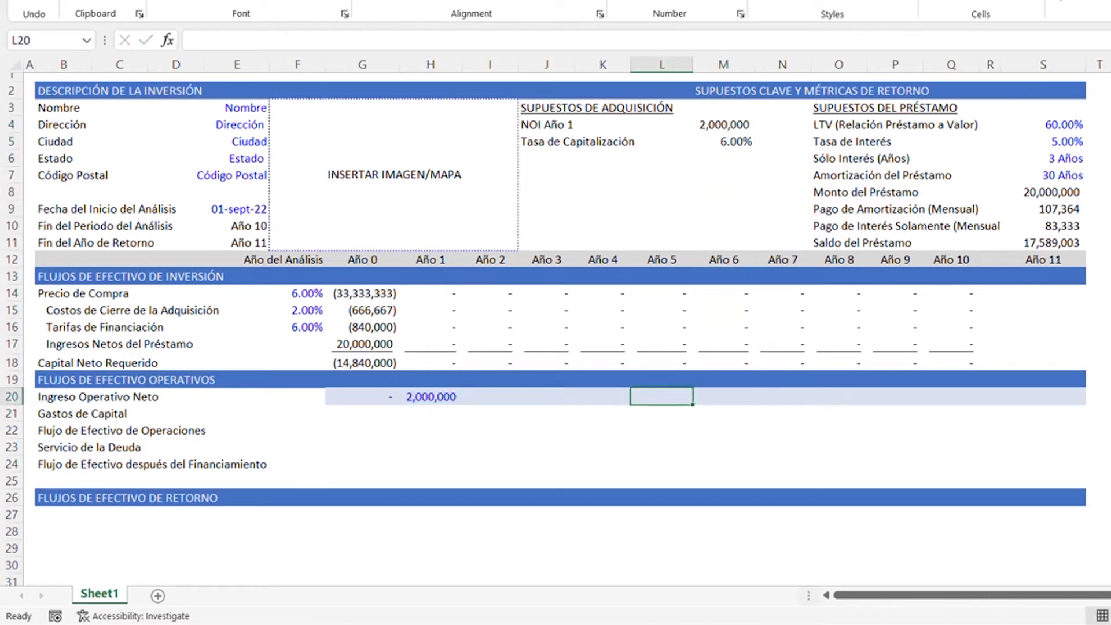
{"action": "type", "text": "="}
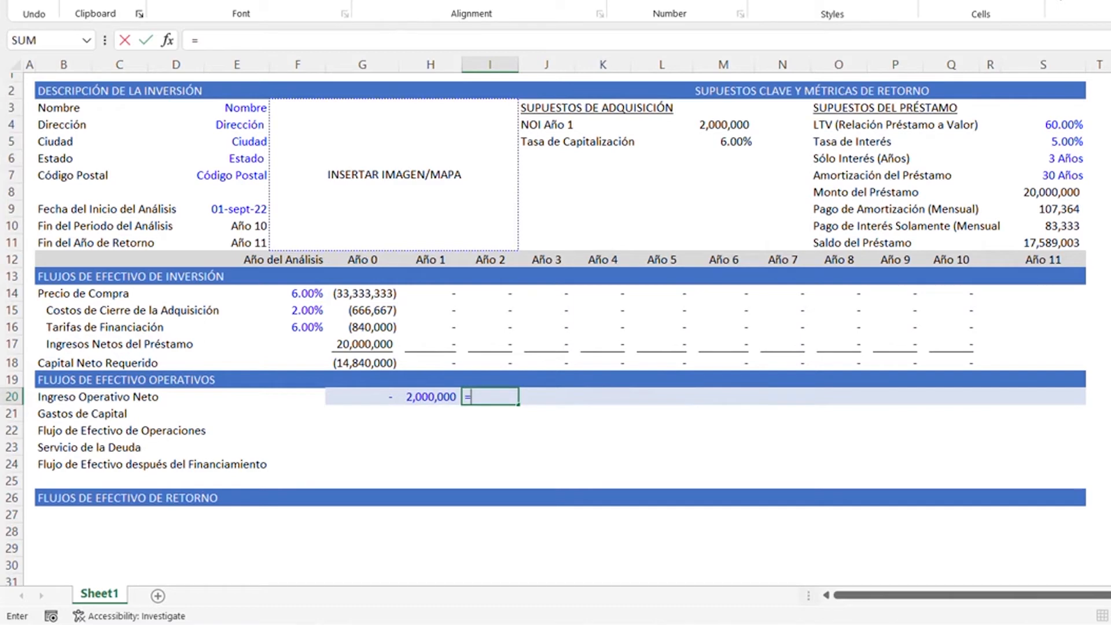
{"action": "key", "text": "Left"}
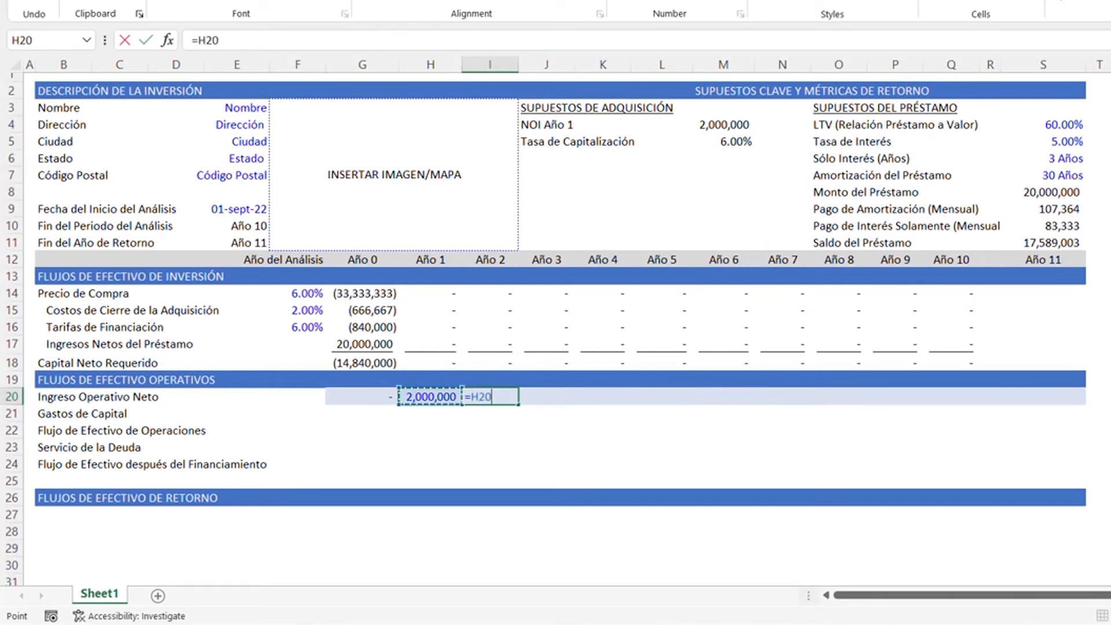
{"action": "key", "text": "Return"}
{"action": "key", "text": "Up"}
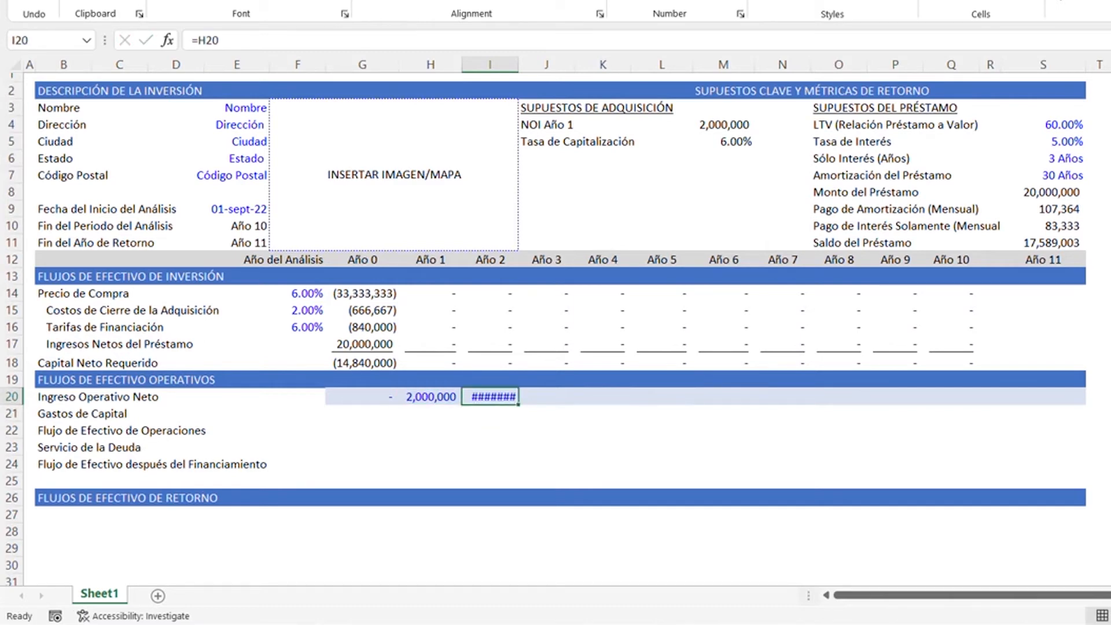
{"action": "key", "text": "alt+h"}
{"action": "key", "text": "o"}
{"action": "key", "text": "i"}
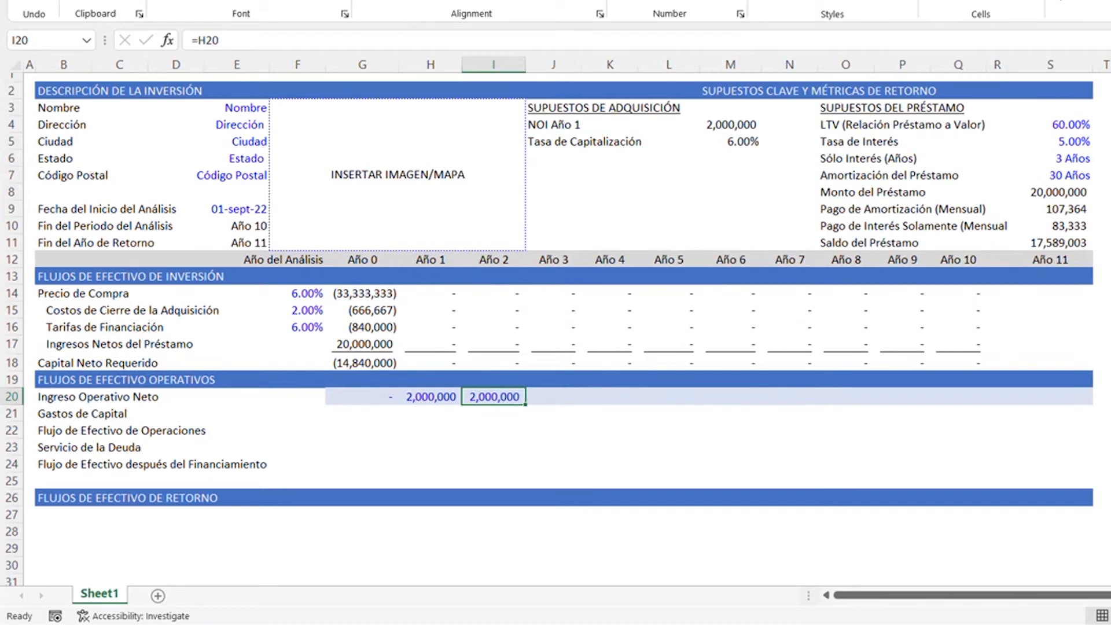
- Copy the Año 2 net operating income formula in I20 across Año 3 to Año 10, cells J20:Q20
{"action": "key", "text": "ctrl+c"}
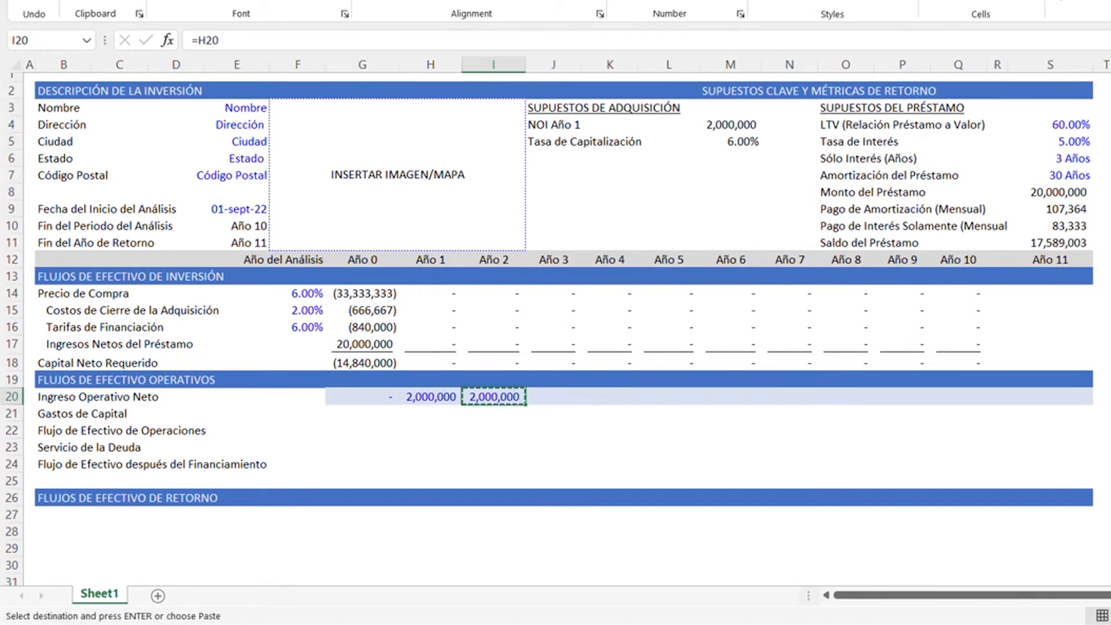
{"action": "key", "text": "Right"}
{"action": "key", "text": "shift+Right"}
{"action": "key", "text": "shift+Right"}
{"action": "key", "text": "shift+Right"}
{"action": "key", "text": "shift+Right"}
{"action": "key", "text": "shift+Right"}
{"action": "key", "text": "shift+Right"}
{"action": "key", "text": "shift+Right"}
{"action": "key", "text": "shift+Right"}
{"action": "key", "text": "shift+Right"}
{"action": "key", "text": "shift+Right"}
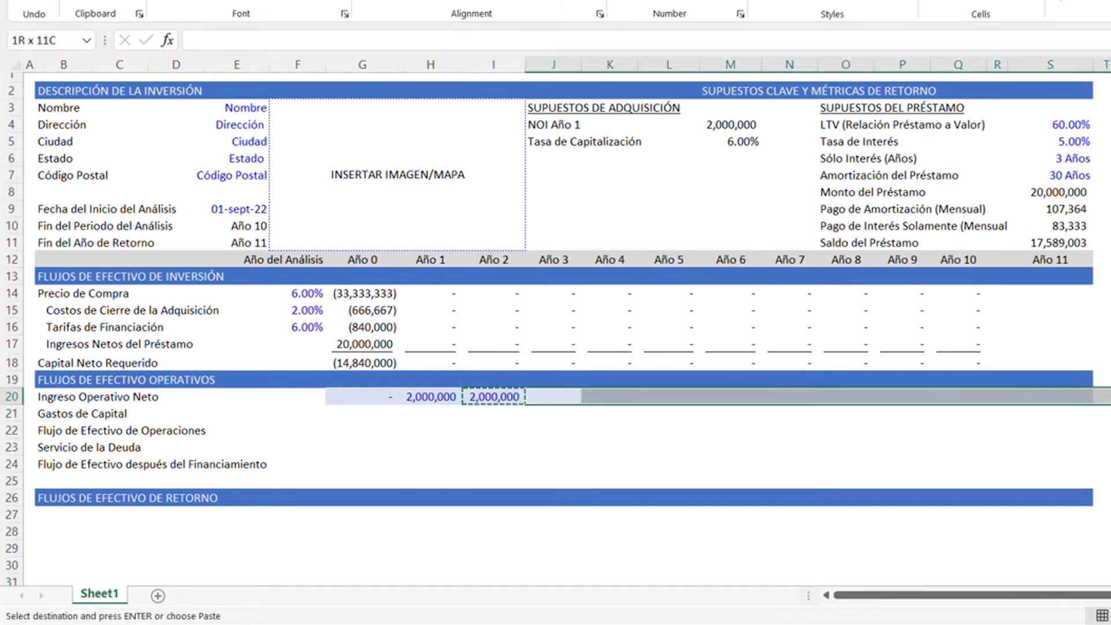
{"action": "key", "text": "shift+Left"}
{"action": "key", "text": "shift+Left"}
{"action": "key", "text": "shift+Left"}
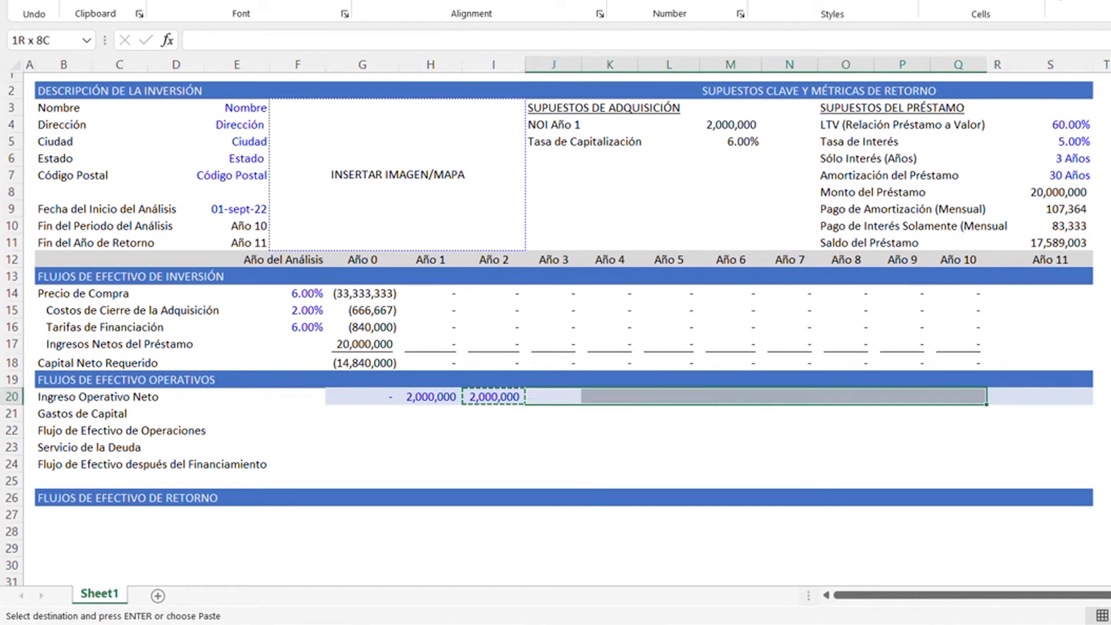
{"action": "key", "text": "ctrl+v"}
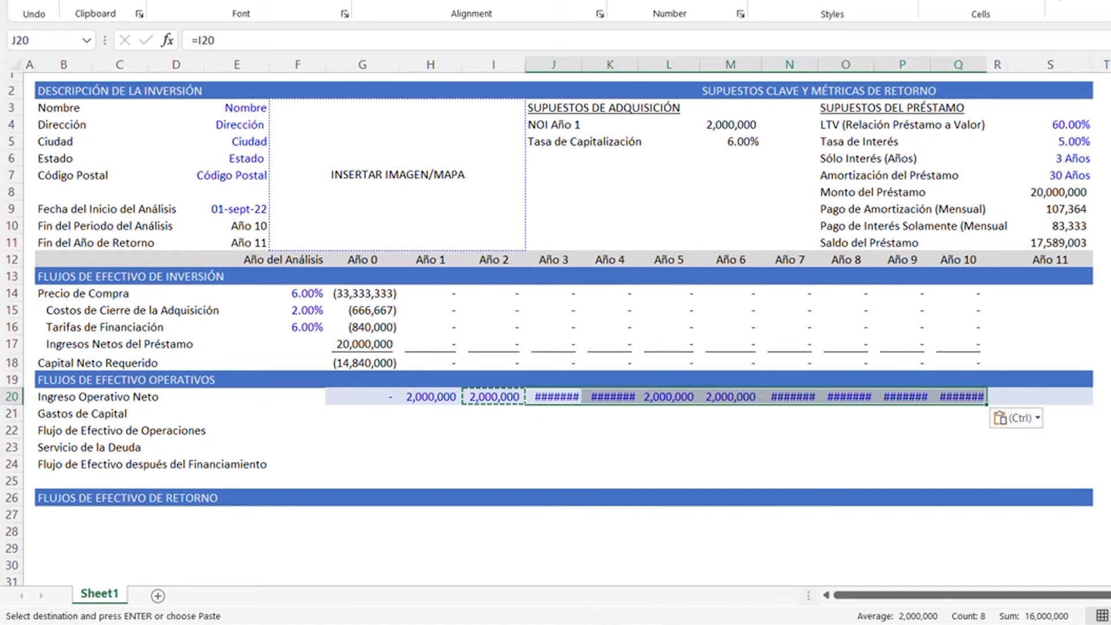
{"action": "key", "text": "Escape"}
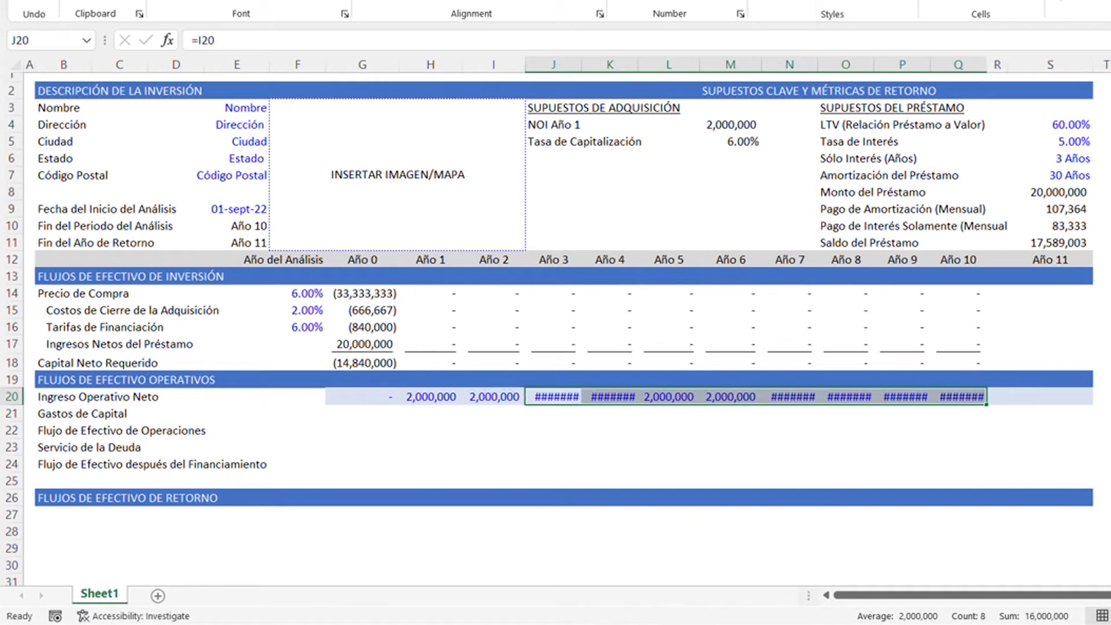
- Autofit the column widths of J through Q to the net operating income values
{"action": "key", "text": "alt+h"}
{"action": "key", "text": "o"}
{"action": "key", "text": "i"}
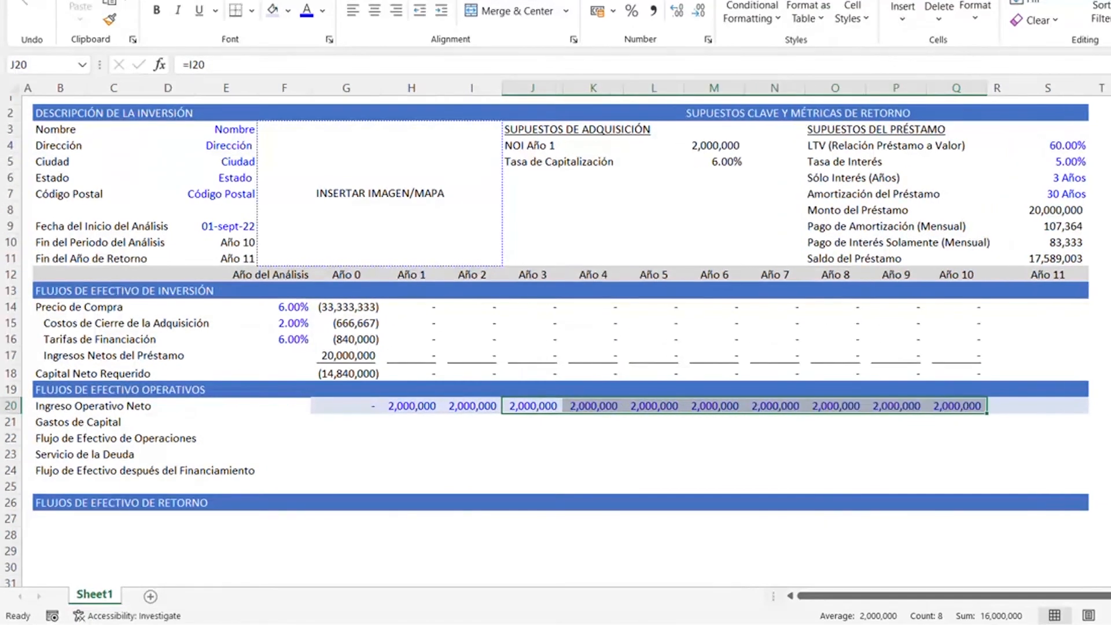
- Overwrite the Año 2 net operating income in cell I20 with 2200000
{"action": "key", "text": "Left"}
{"action": "key", "text": "Left"}
{"action": "key", "text": "Left"}
{"action": "key", "text": "Left"}
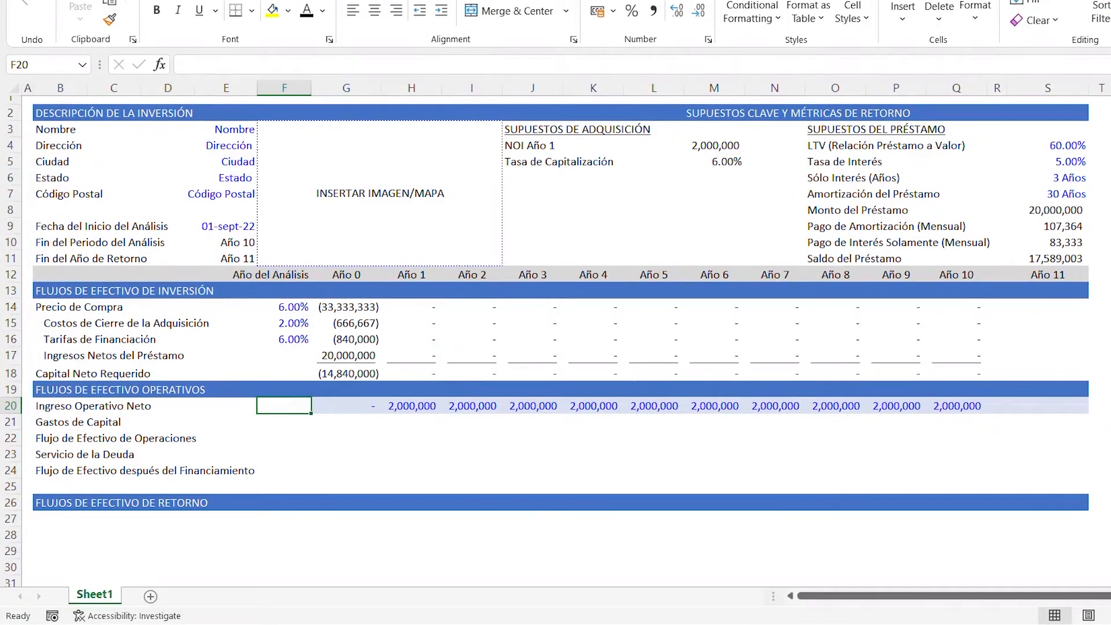
{"action": "key", "text": "Right"}
{"action": "key", "text": "Right"}
{"action": "key", "text": "Right"}
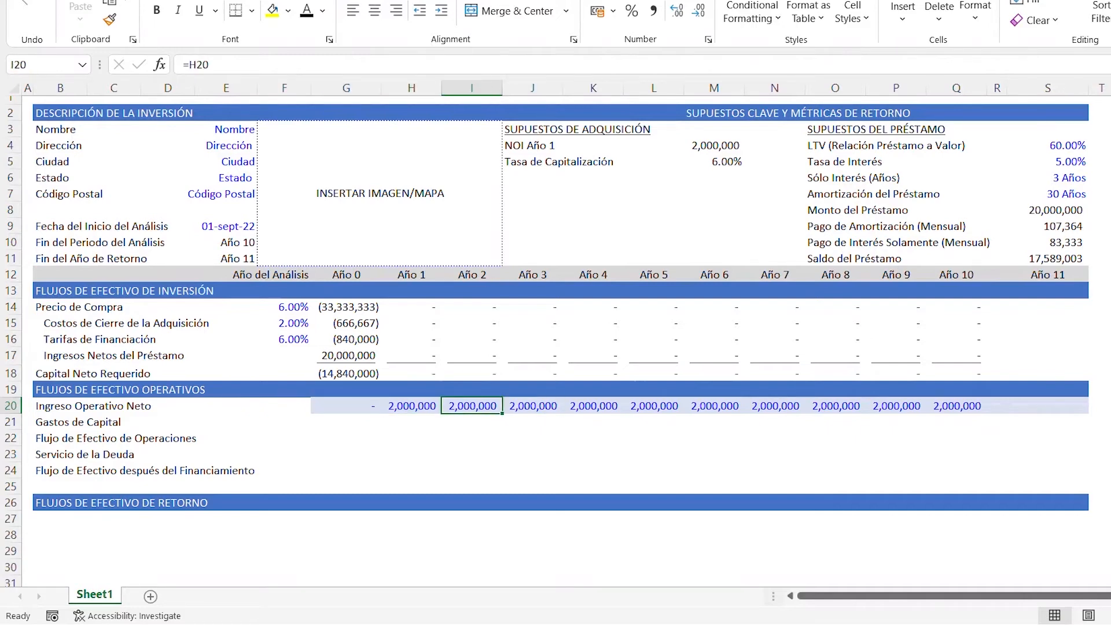
{"action": "type", "text": "2"}
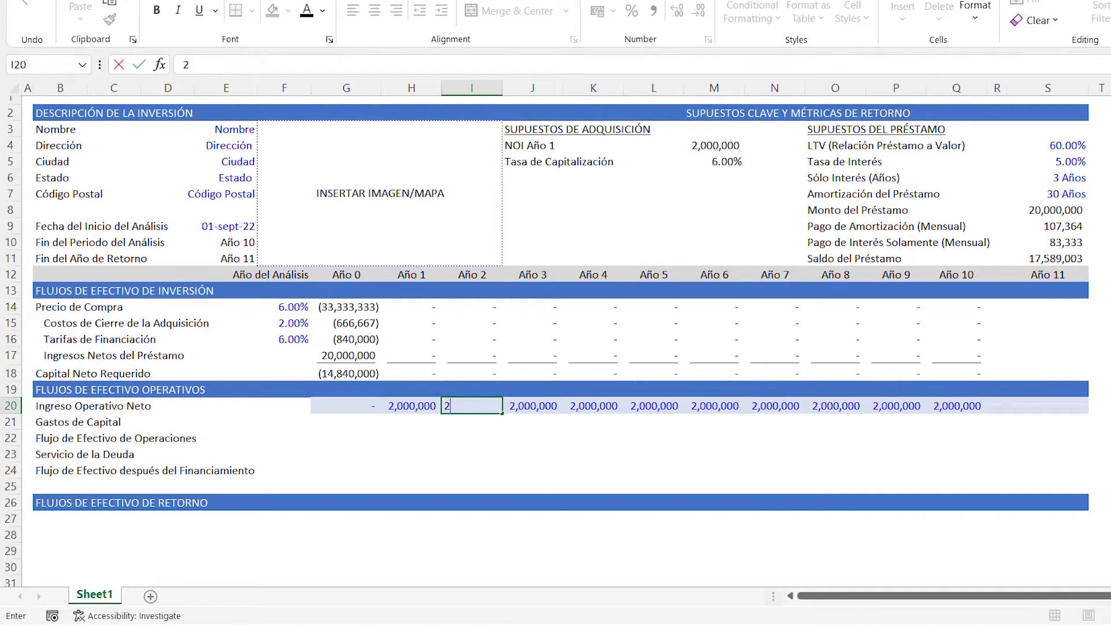
{"action": "type", "text": "200000"}
- Overwrite the Año 5 net operating income in cell L20 with 2500000
{"action": "key", "text": "Right"}
{"action": "key", "text": "Right"}
{"action": "key", "text": "Right"}
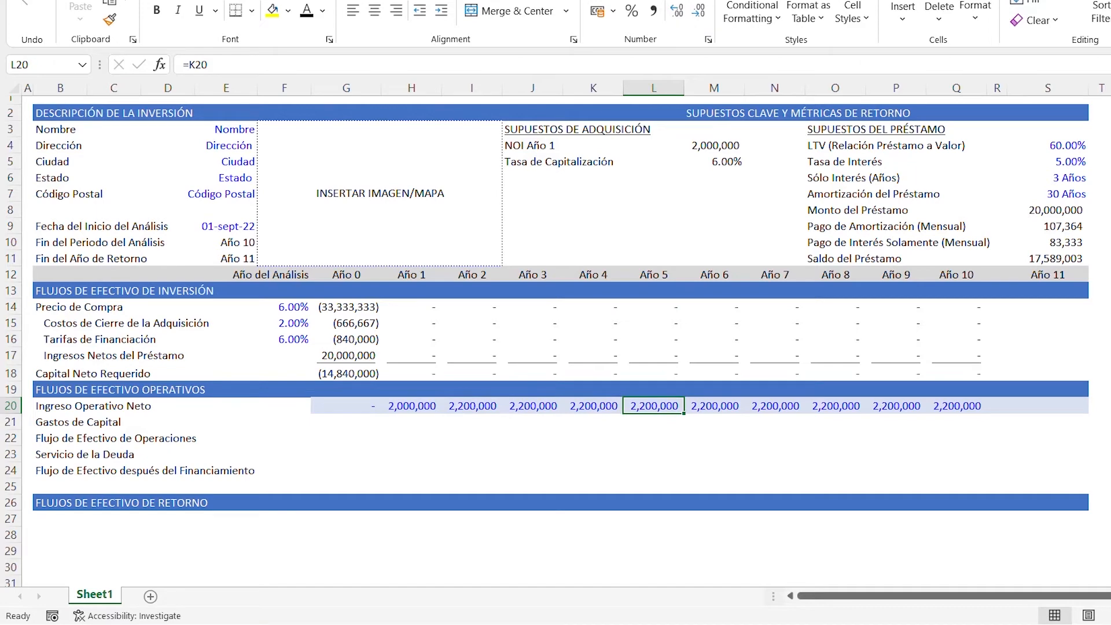
{"action": "type", "text": "2500000"}
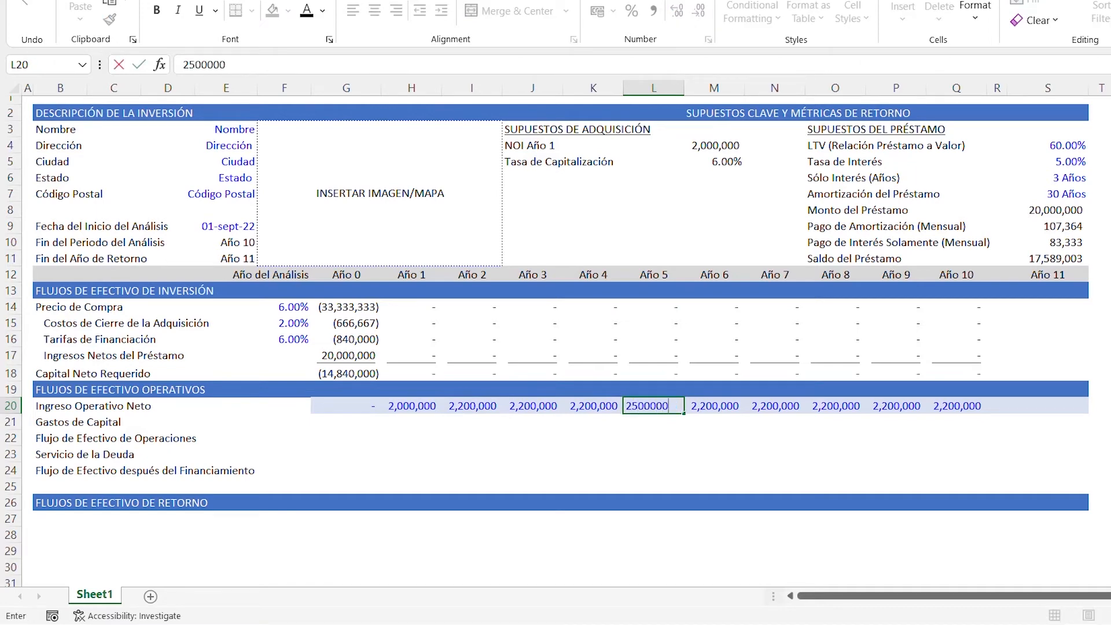
{"action": "key", "text": "ctrl+Return"}
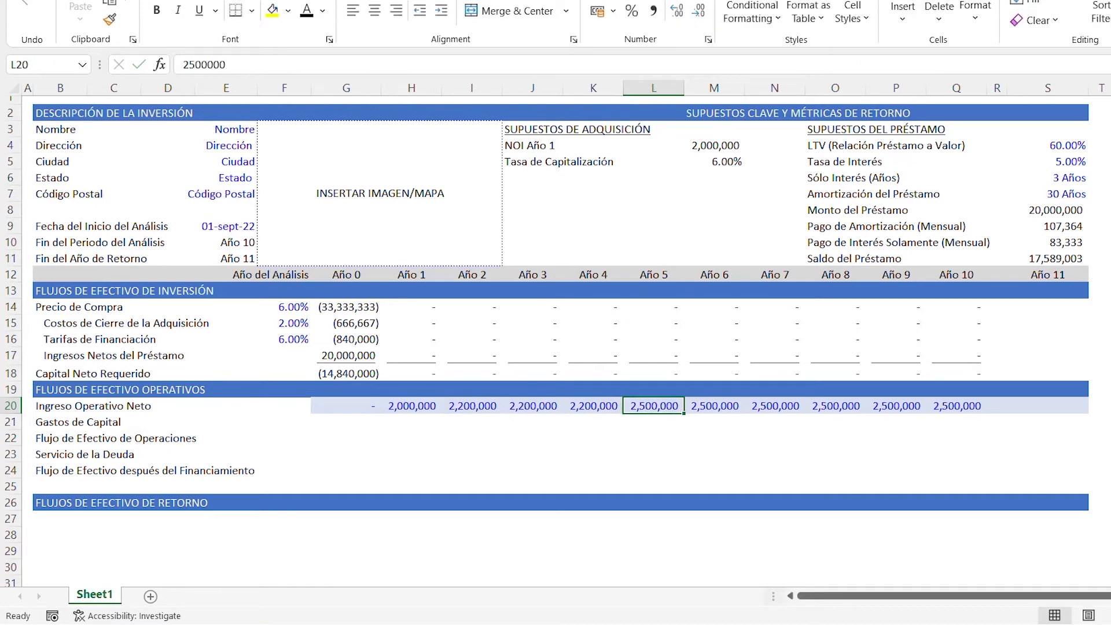
- Overwrite the Año 8 net operating income in cell O20 with 2800000
{"action": "key", "text": "Right"}
{"action": "key", "text": "Right"}
{"action": "key", "text": "Right"}
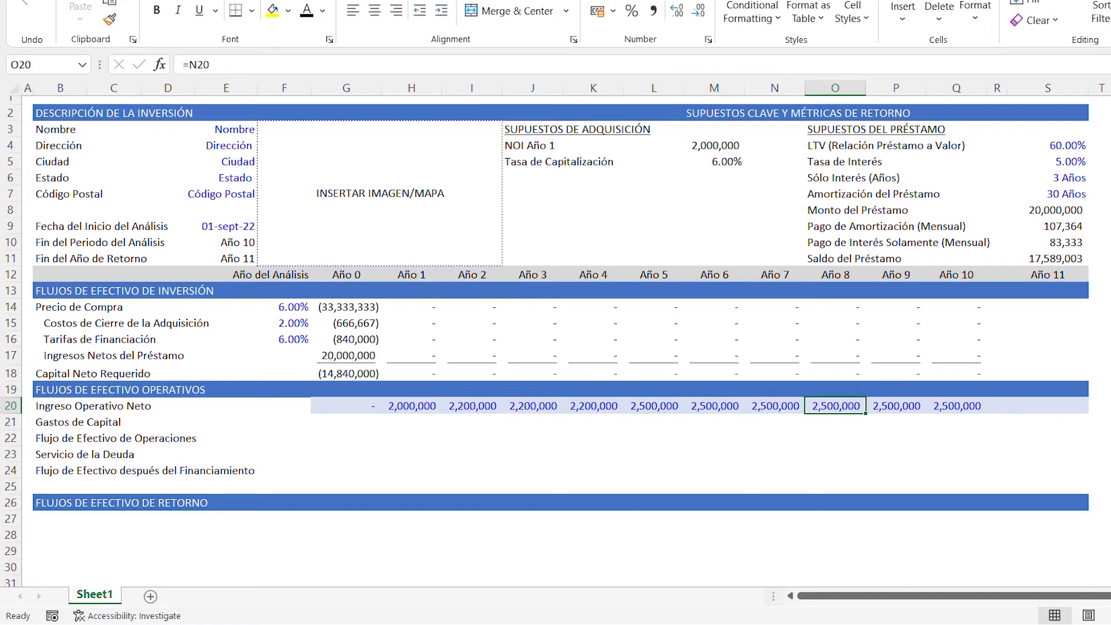
{"action": "type", "text": "2"}
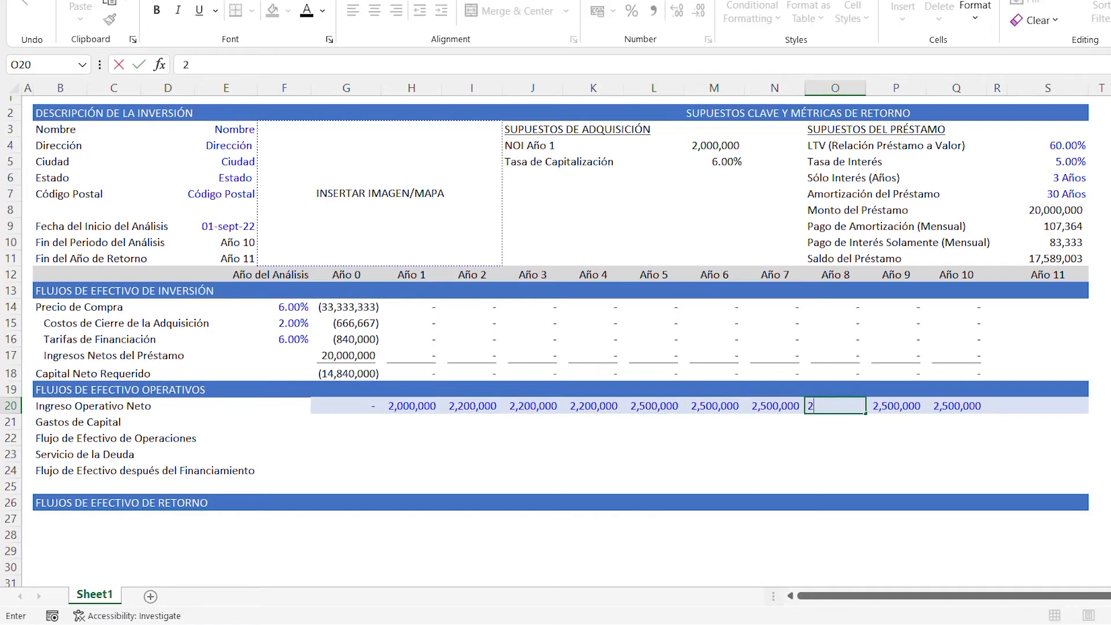
{"action": "type", "text": "800000"}
{"action": "key", "text": "ctrl+Return"}
- Enter 3000000 as the Año 11 net operating income in cell S20
{"action": "key", "text": "Right"}
{"action": "key", "text": "Right"}
{"action": "key", "text": "Right"}
{"action": "key", "text": "Right"}
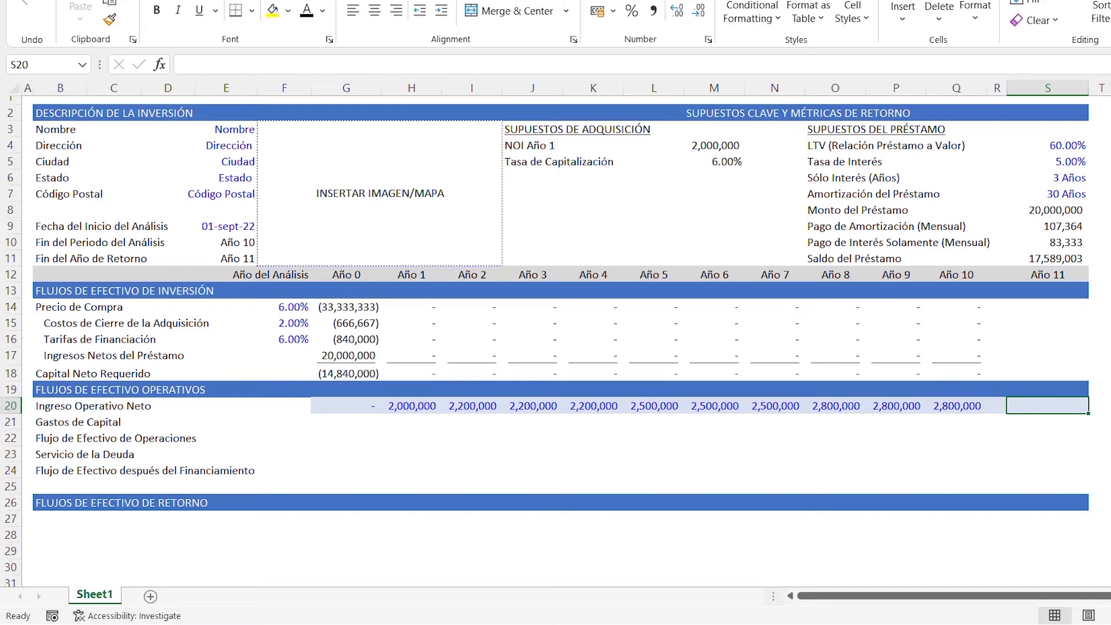
{"action": "type", "text": "300"}
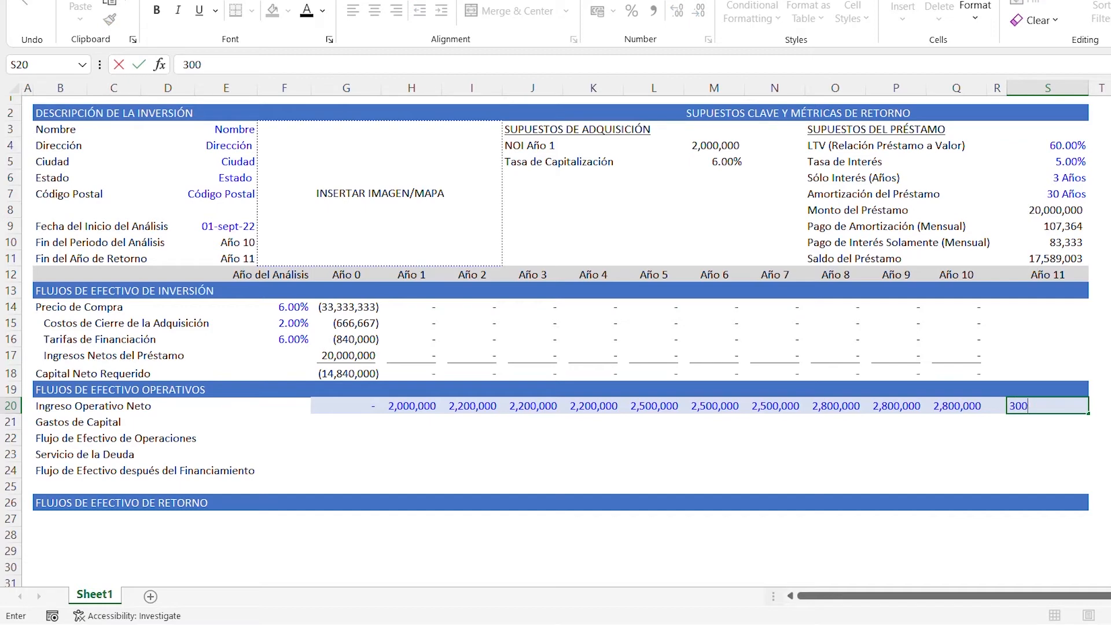
{"action": "type", "text": "0000"}
- Calculate the net operating income growth rate in cell F20 with =RRI(10;H20;S20)
{"action": "key", "text": "Left"}
{"action": "key", "text": "Left"}
{"action": "key", "text": "Left"}
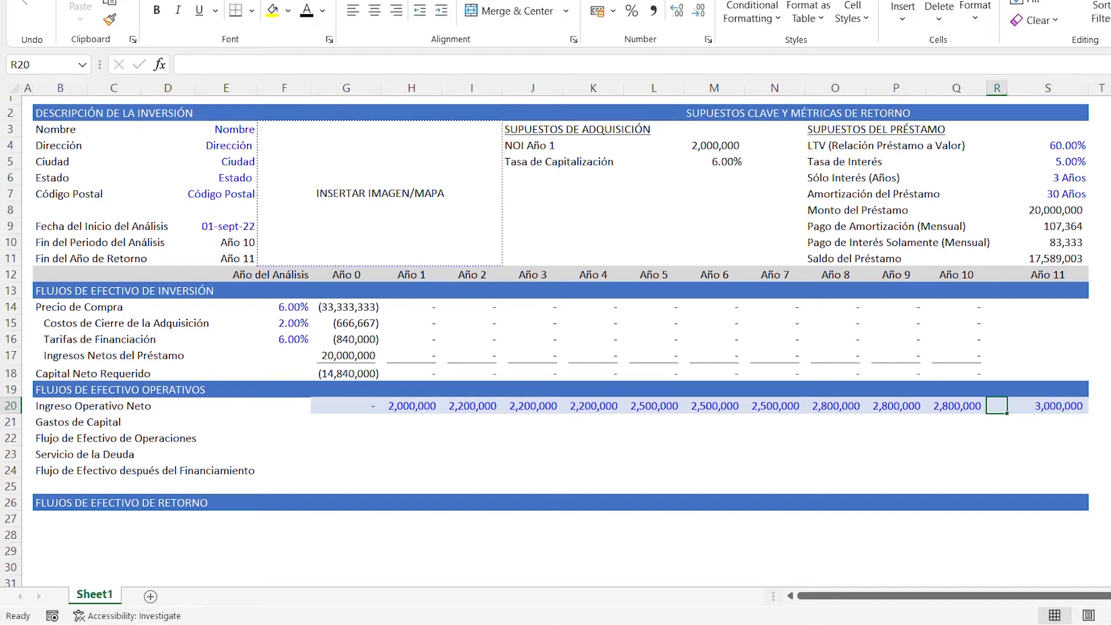
{"action": "key", "text": "Left"}
{"action": "key", "text": "Left"}
{"action": "key", "text": "Left"}
{"action": "key", "text": "Left"}
{"action": "key", "text": "Left"}
{"action": "key", "text": "Left"}
{"action": "key", "text": "Left"}
{"action": "key", "text": "Left"}
{"action": "key", "text": "Left"}
{"action": "key", "text": "Left"}
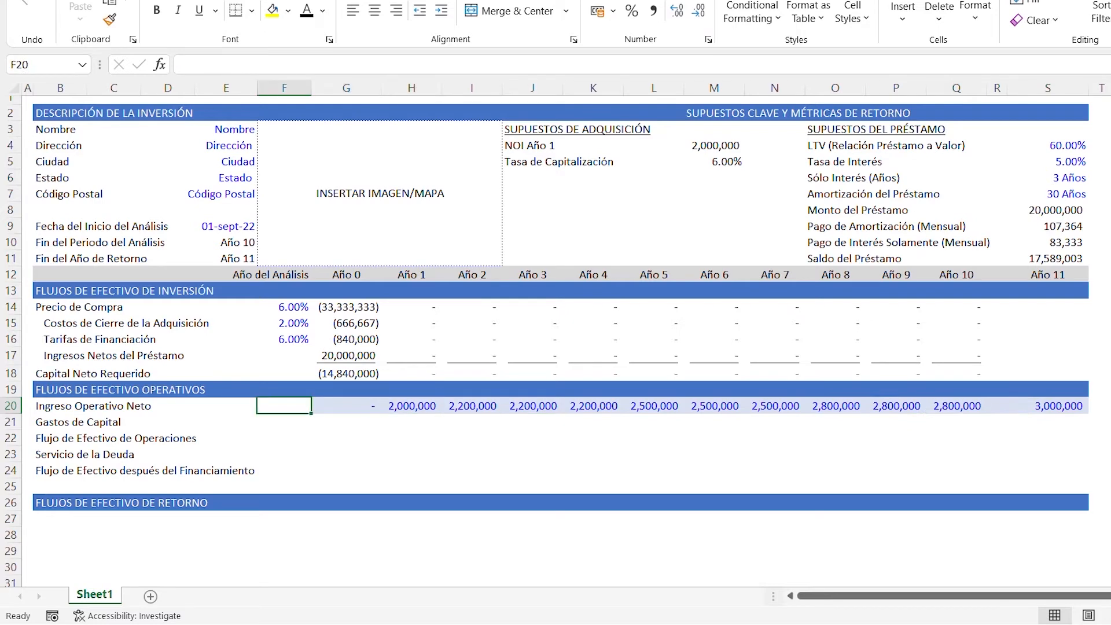
{"action": "type", "text": "=RII"}
{"action": "key", "text": "BackSpace"}
{"action": "key", "text": "BackSpace"}
{"action": "type", "text": "RI"}
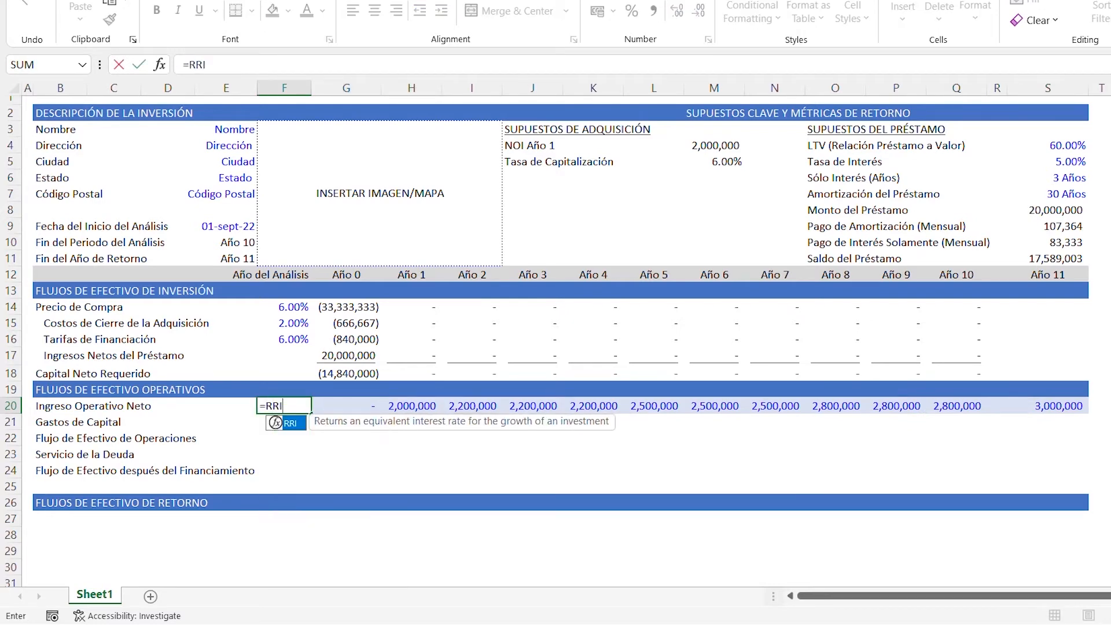
{"action": "type", "text": "("}
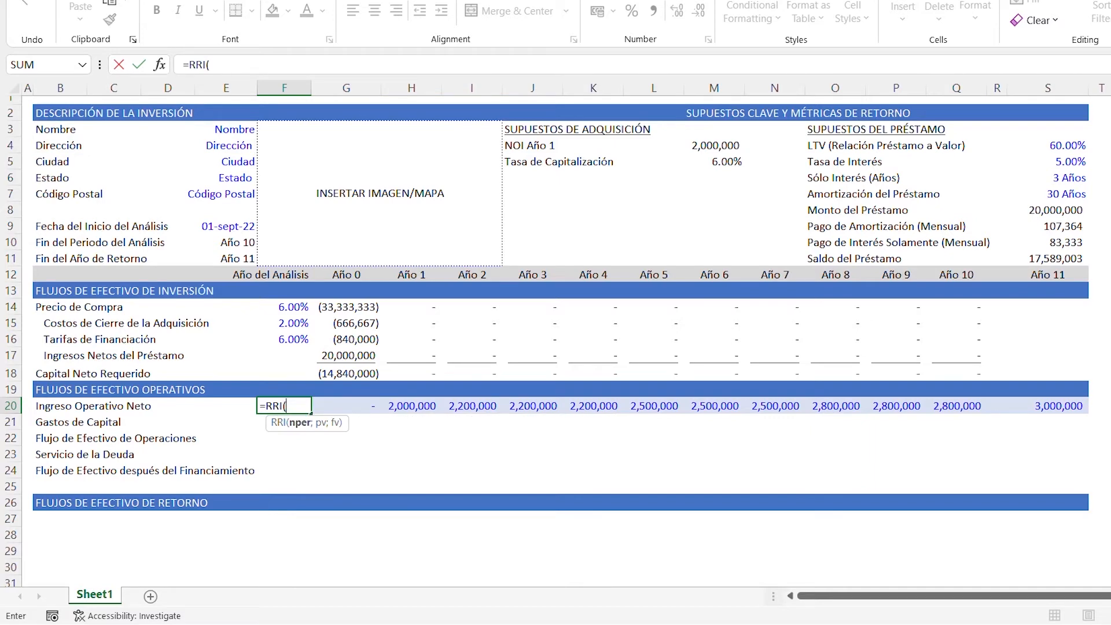
{"action": "type", "text": "10;"}
{"action": "key", "text": "Right"}
{"action": "key", "text": "Right"}
{"action": "key", "text": "Right"}
{"action": "key", "text": "Left"}
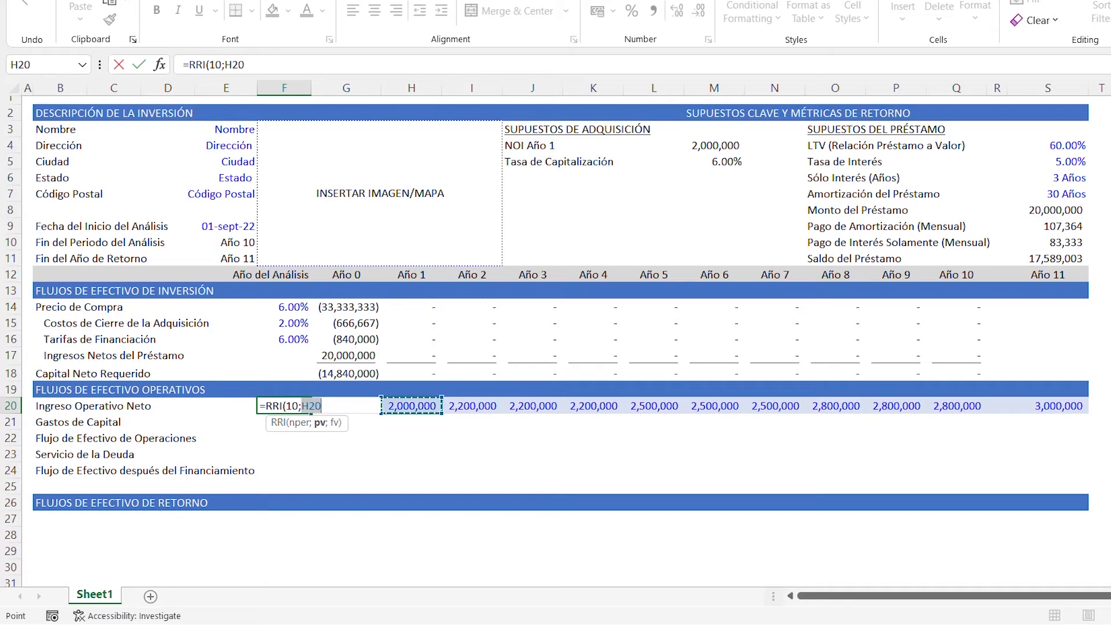
{"action": "type", "text": ";"}
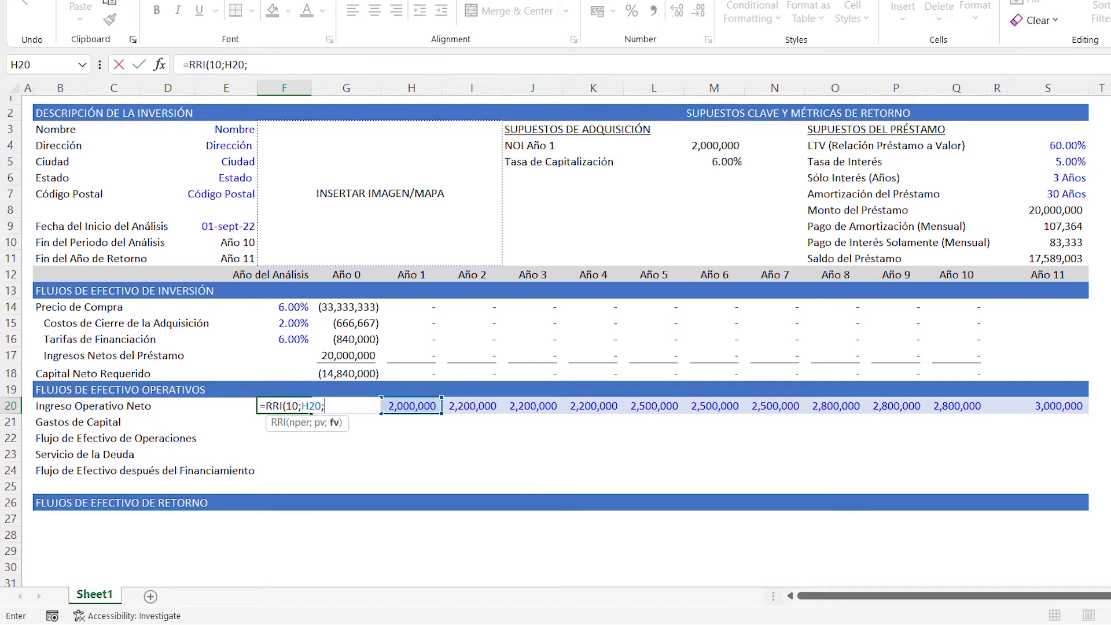
{"action": "key", "text": "Right"}
{"action": "key", "text": "Right"}
{"action": "key", "text": "Right"}
{"action": "key", "text": "Right"}
{"action": "key", "text": "Right"}
{"action": "key", "text": "Right"}
{"action": "key", "text": "Right"}
{"action": "key", "text": "Right"}
{"action": "key", "text": "Right"}
{"action": "key", "text": "Right"}
{"action": "key", "text": "Right"}
{"action": "key", "text": "Right"}
{"action": "key", "text": "Right"}
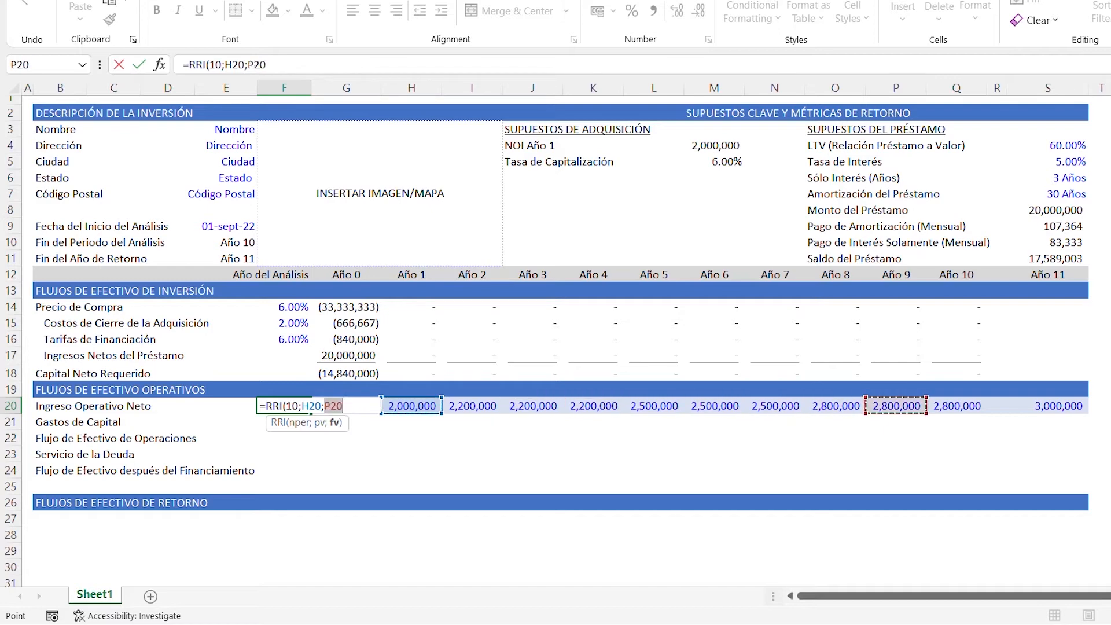
{"action": "type", "text": ")"}
{"action": "key", "text": "Return"}
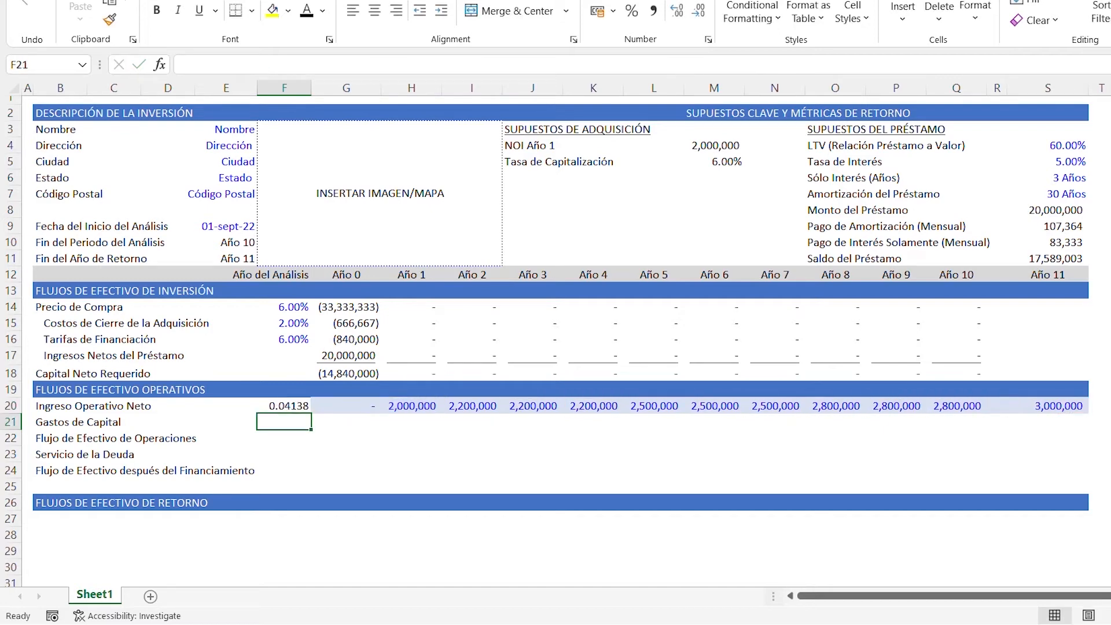
- Copy the percentage formatting of the financing fee rate in F16 onto the growth rate in F20
{"action": "key", "text": "Up"}
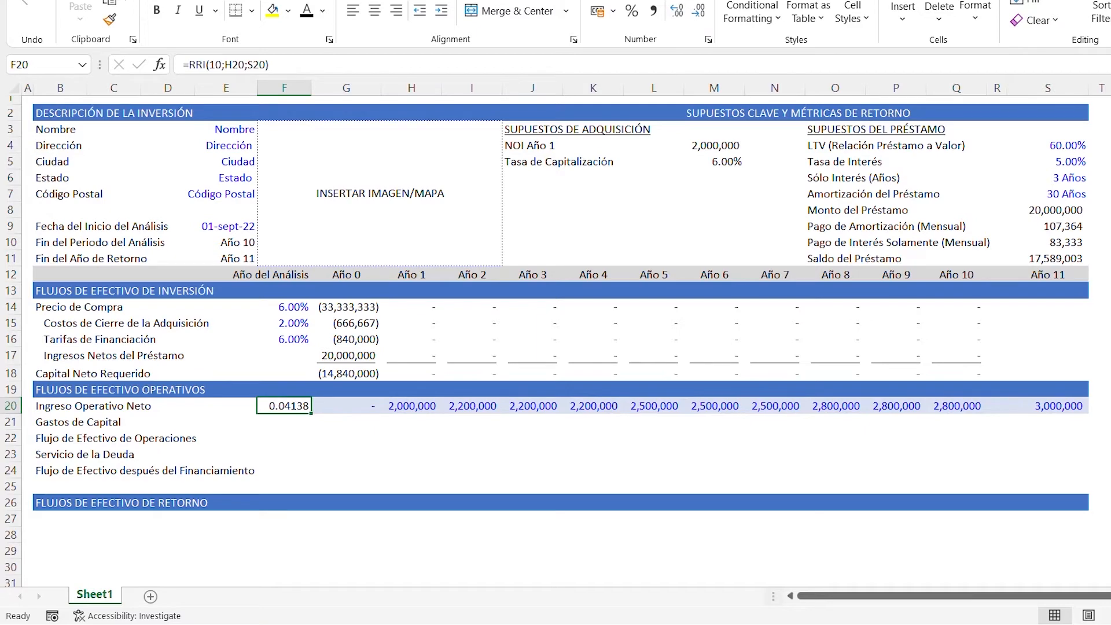
{"action": "key", "text": "Up"}
{"action": "key", "text": "Up"}
{"action": "key", "text": "Up"}
{"action": "key", "text": "Up"}
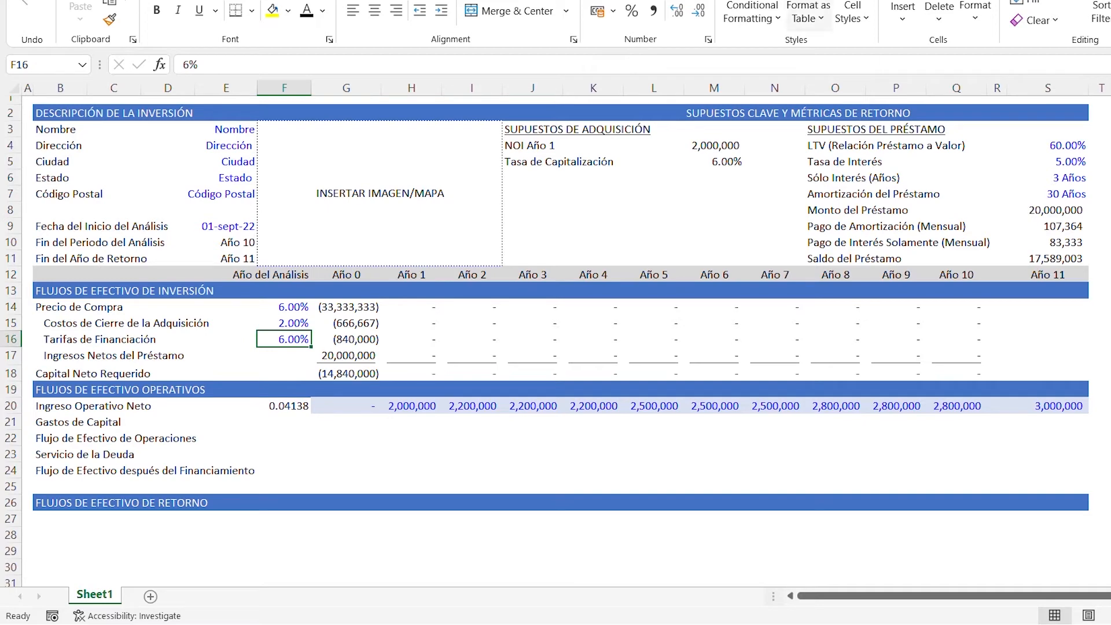
{"action": "left_click", "coordinate": [109, 20]}
{"action": "left_click", "coordinate": [290, 405]}
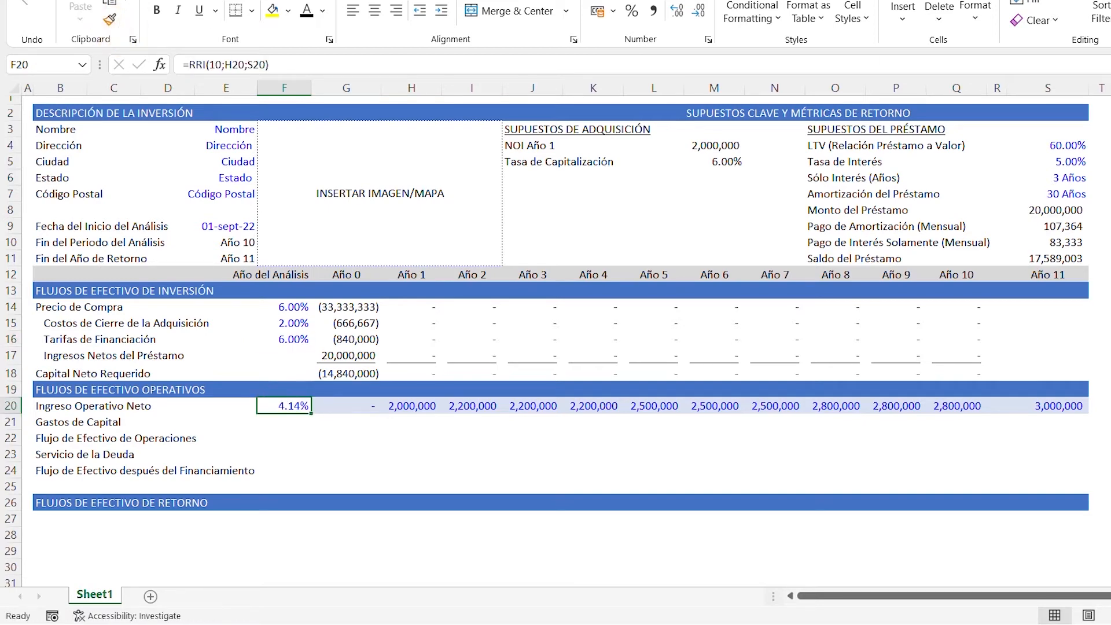
- Change the font color of the growth rate in F20 to black
{"action": "key", "text": "alt+h"}
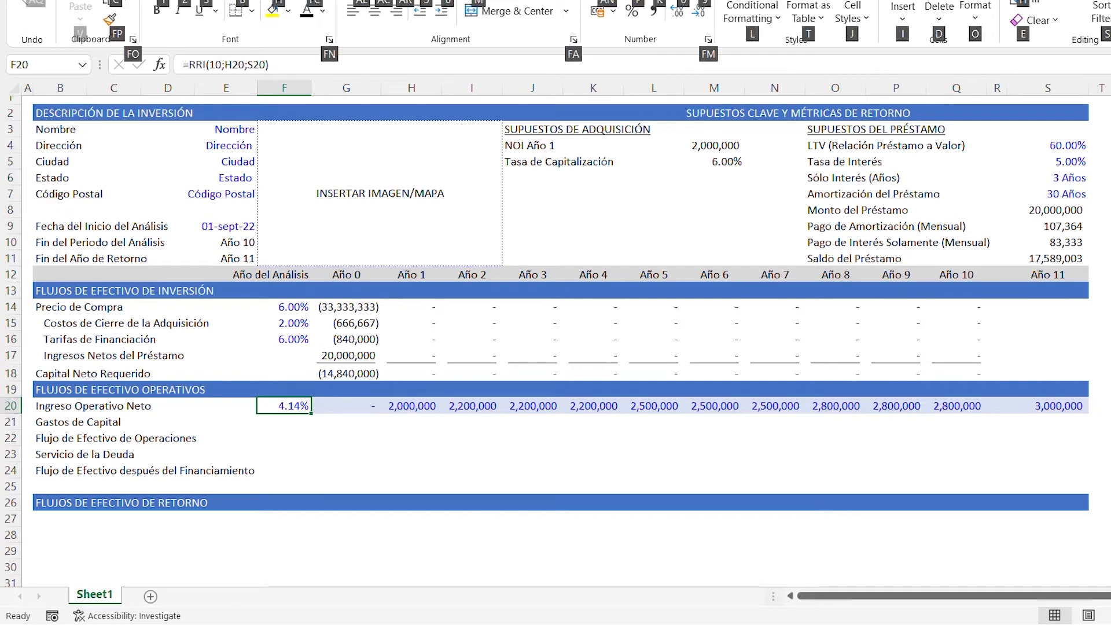
{"action": "key", "text": "f"}
{"action": "key", "text": "c"}
{"action": "key", "text": "Escape"}
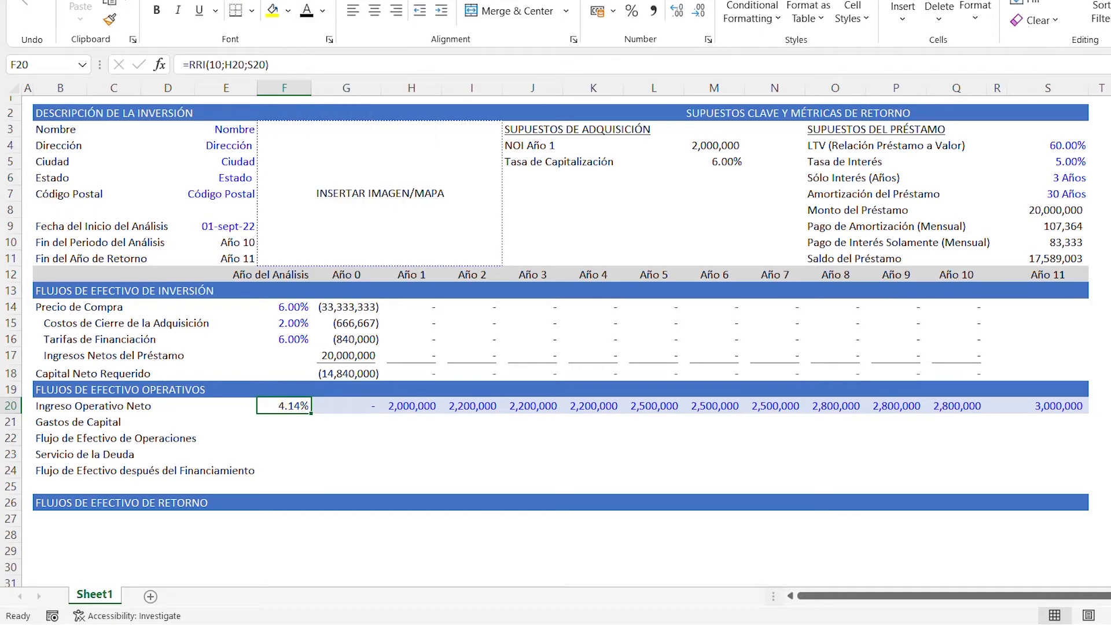
- Indent the Gastos de Capital label in cell B21 by one level
{"action": "key", "text": "Down"}
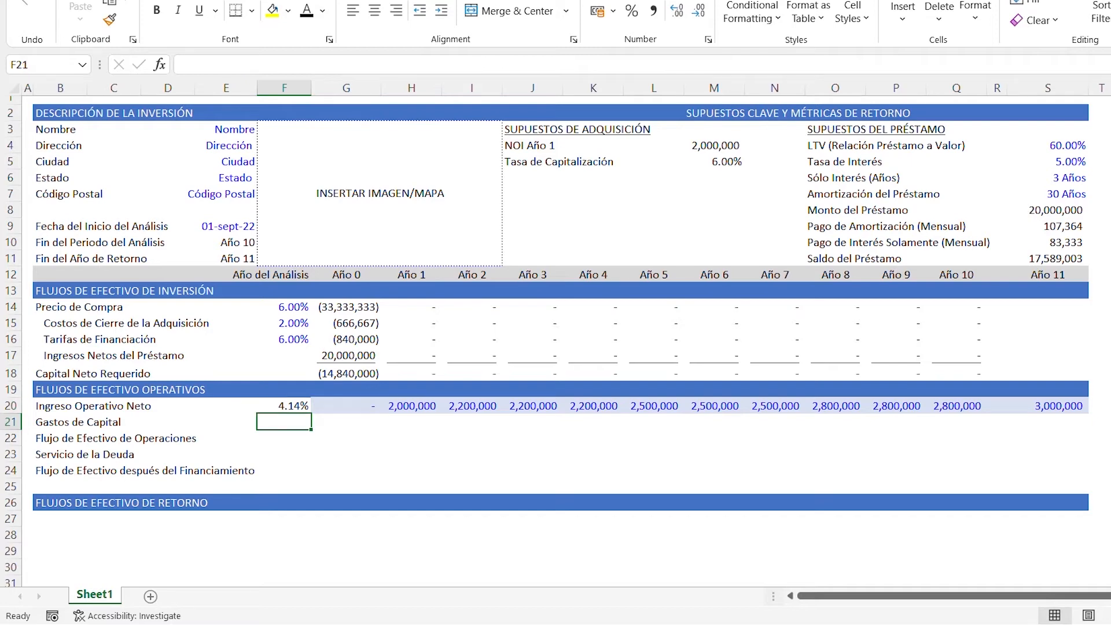
{"action": "key", "text": "Left"}
{"action": "key", "text": "Left"}
{"action": "key", "text": "Left"}
{"action": "key", "text": "Left"}
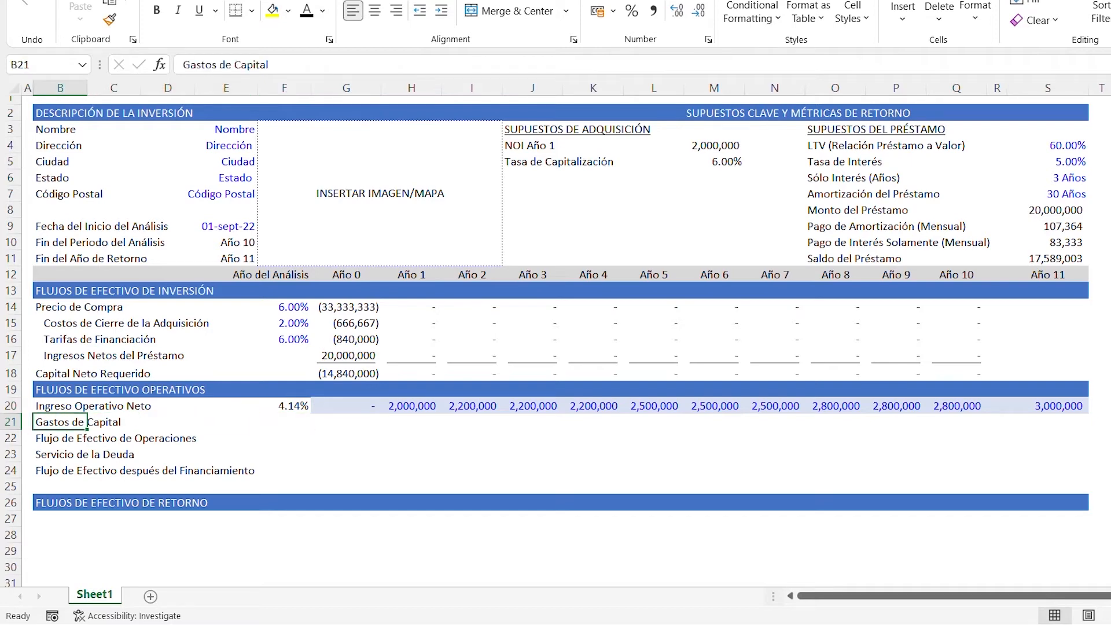
{"action": "key", "text": "alt"}
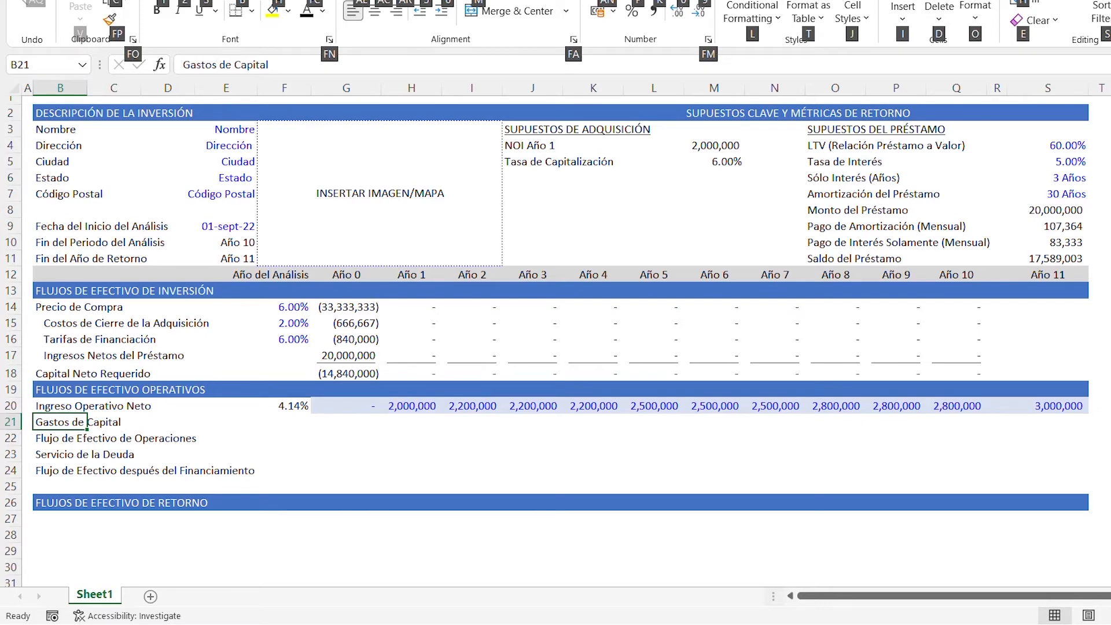
{"action": "key", "text": "6"}
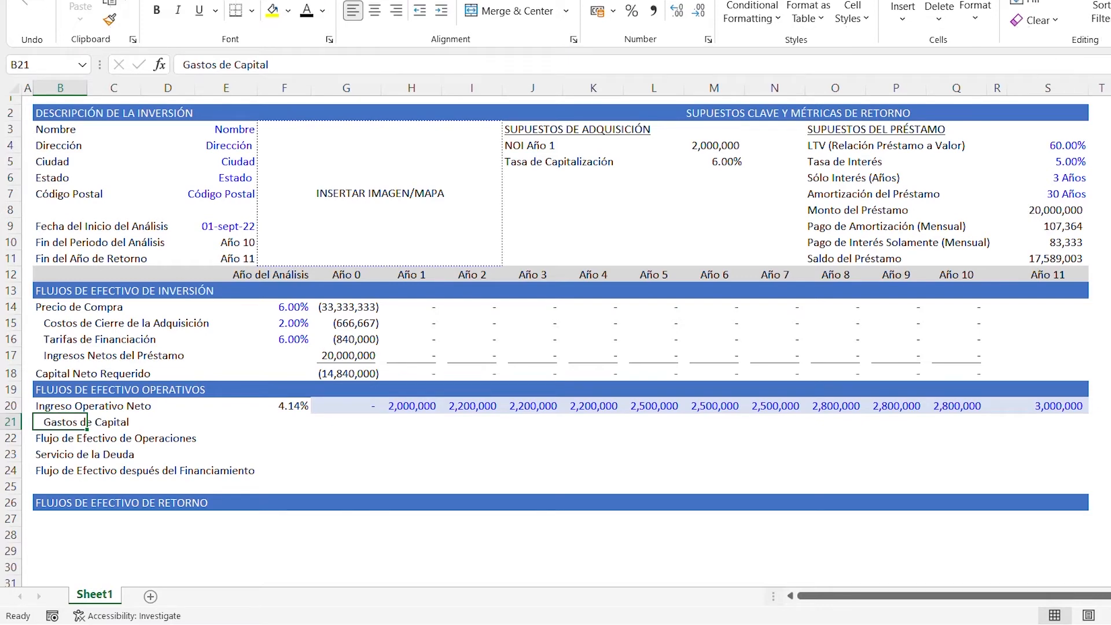
{"action": "key", "text": "Right"}
{"action": "key", "text": "Right"}
{"action": "key", "text": "Right"}
{"action": "key", "text": "Right"}
{"action": "key", "text": "Right"}
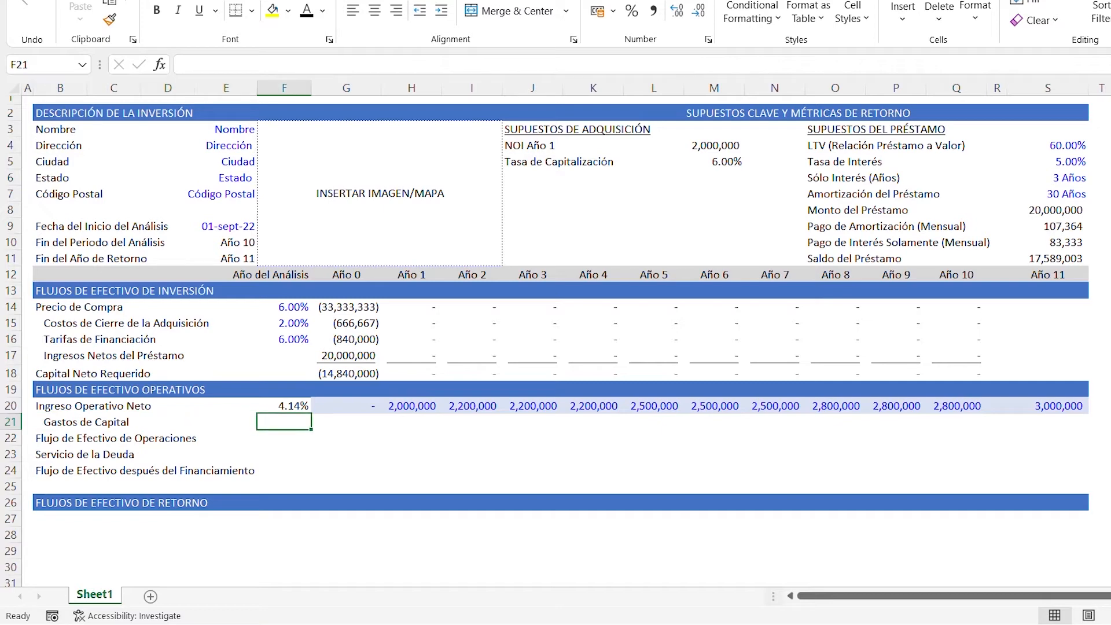
{"action": "key", "text": "Left"}
{"action": "key", "text": "Up"}
{"action": "key", "text": "Up"}
{"action": "key", "text": "Up"}
{"action": "key", "text": "Up"}
{"action": "key", "text": "Up"}
{"action": "key", "text": "Up"}
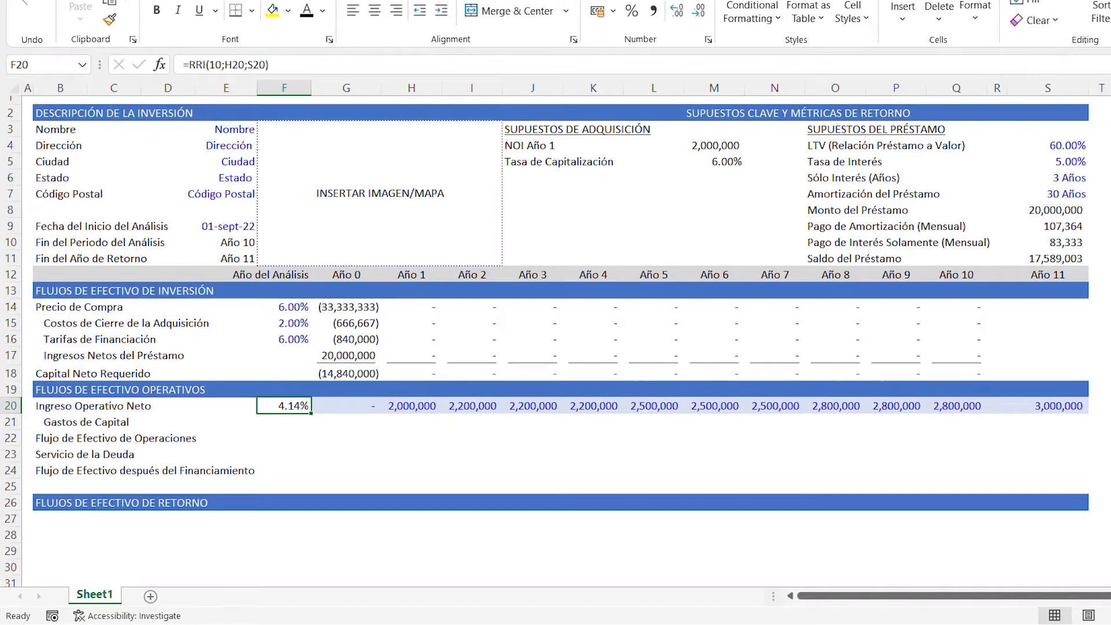
- Copy the acquisition closing cost rate in F15 to the Gastos de Capital rate in F21 and set it to 0%
{"action": "key", "text": "ctrl+c"}
{"action": "key", "text": "Down"}
{"action": "key", "text": "Down"}
{"action": "key", "text": "Down"}
{"action": "key", "text": "Down"}
{"action": "key", "text": "Down"}
{"action": "key", "text": "Down"}
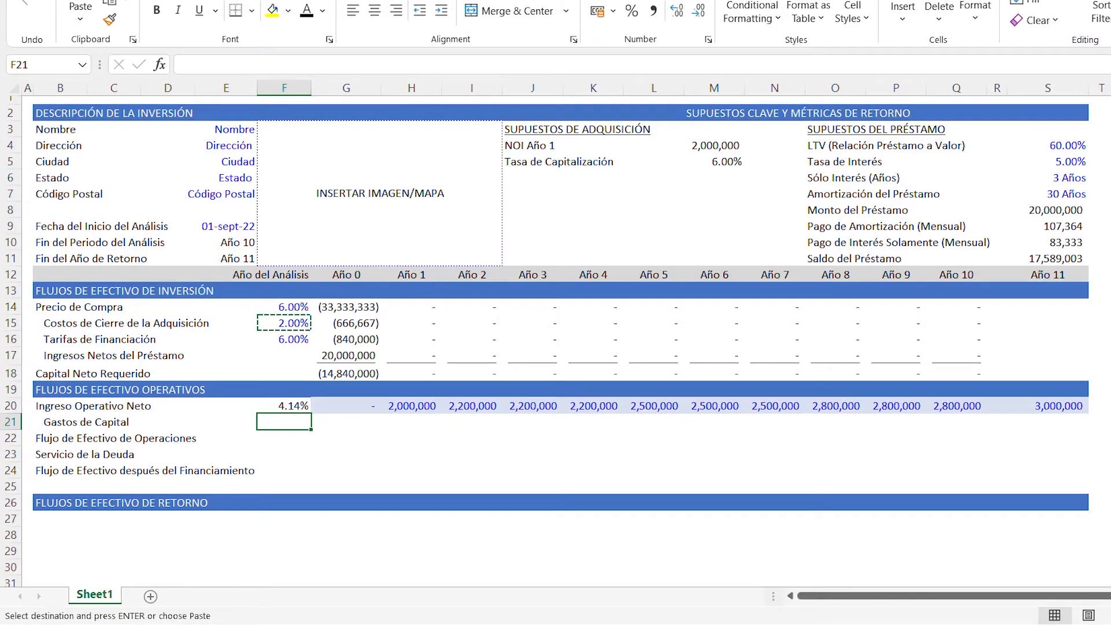
{"action": "key", "text": "ctrl+v"}
{"action": "type", "text": "0"}
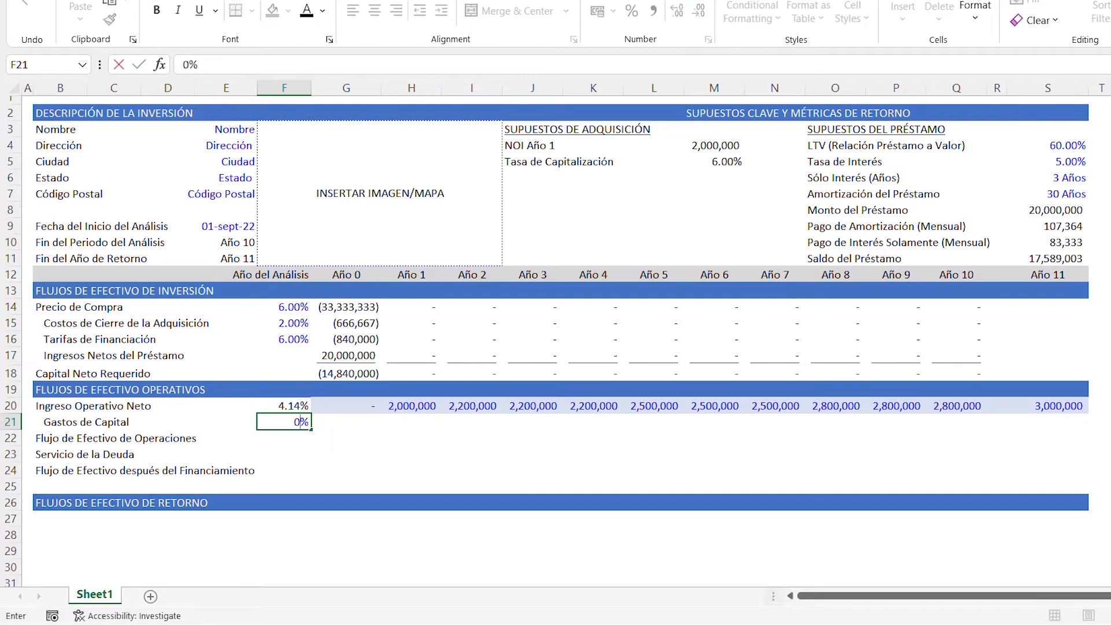
{"action": "key", "text": "Return"}
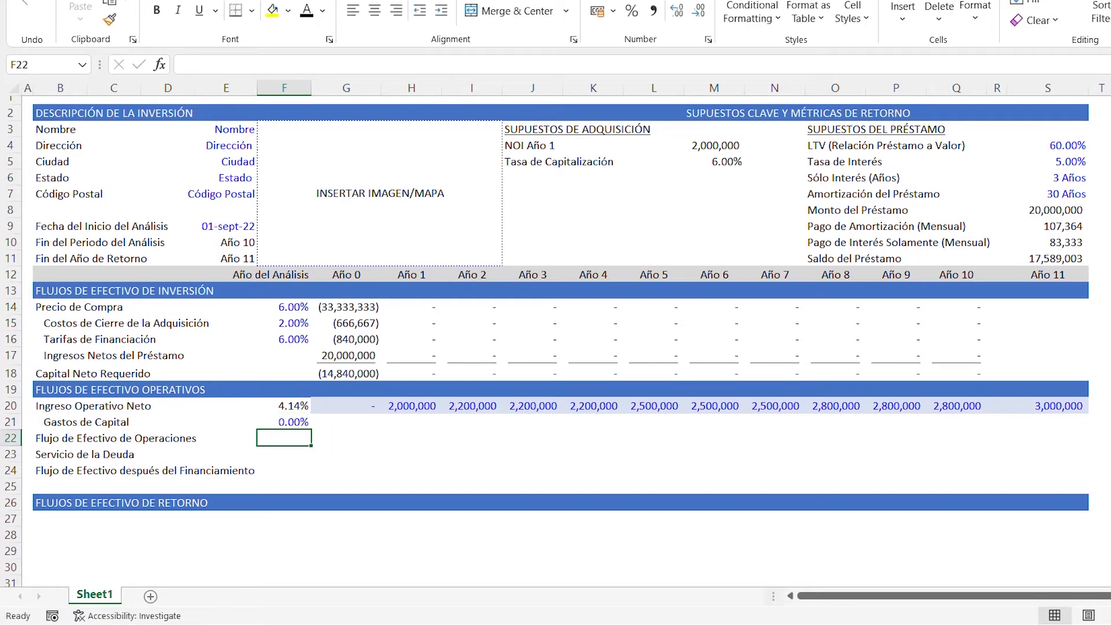
- Enter 0 as the Año 0 capital expense in cell G21
{"action": "key", "text": "Up"}
{"action": "key", "text": "Right"}
{"action": "type", "text": "0"}
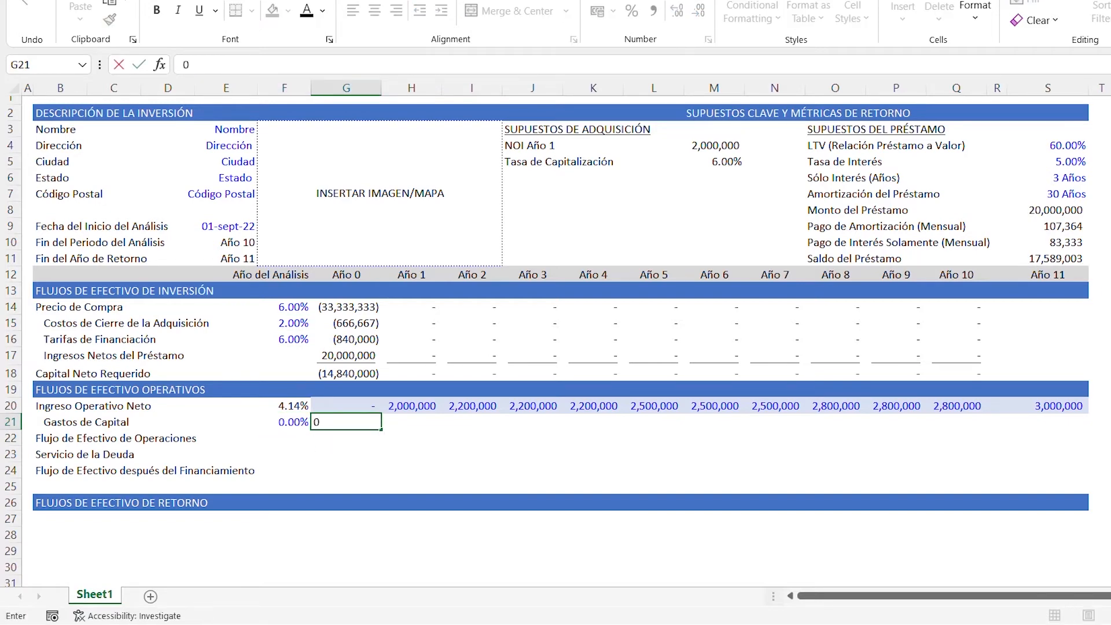
{"action": "key", "text": "Right"}
- Calculate the Año 1 capital expense in cell H21 with =-$F$21*H20
{"action": "type", "text": "="}
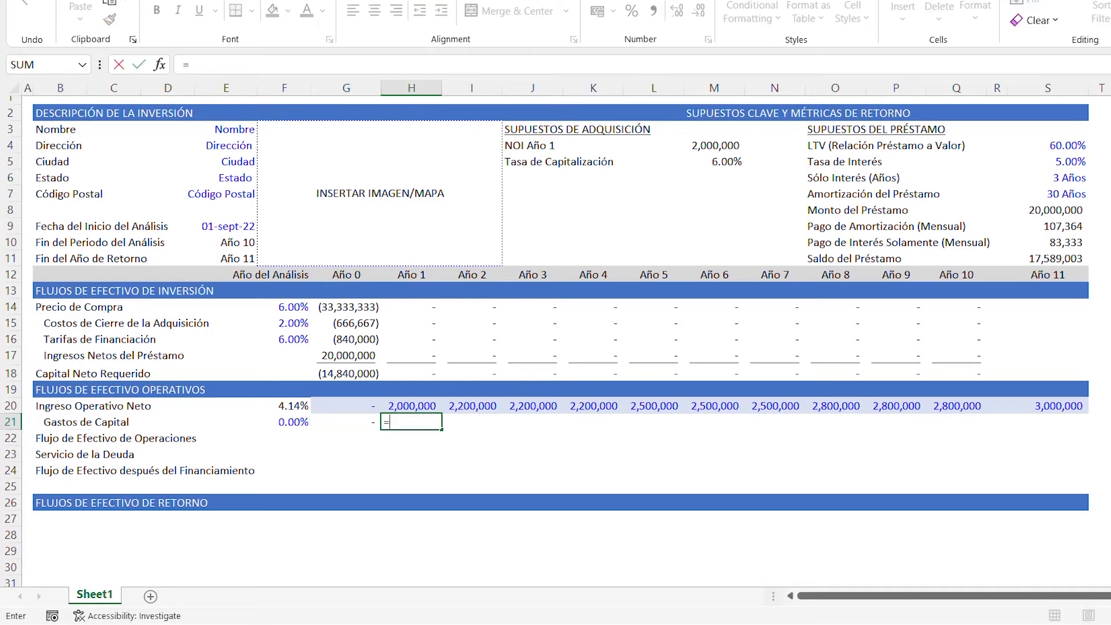
{"action": "type", "text": "-"}
{"action": "key", "text": "Left"}
{"action": "key", "text": "Left"}
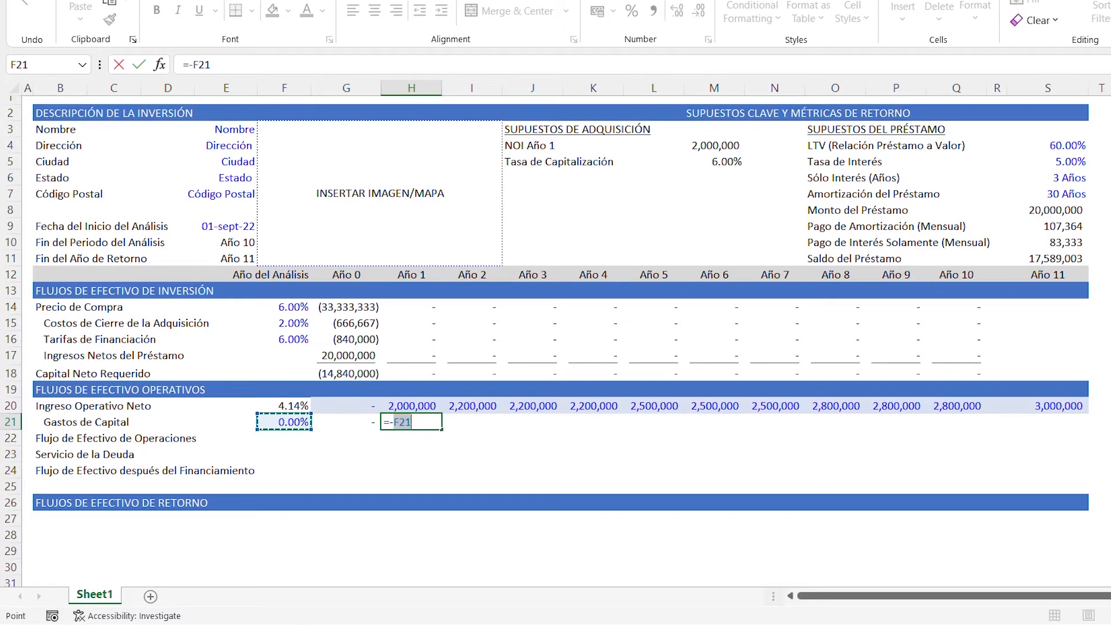
{"action": "key", "text": "F4"}
{"action": "type", "text": "*"}
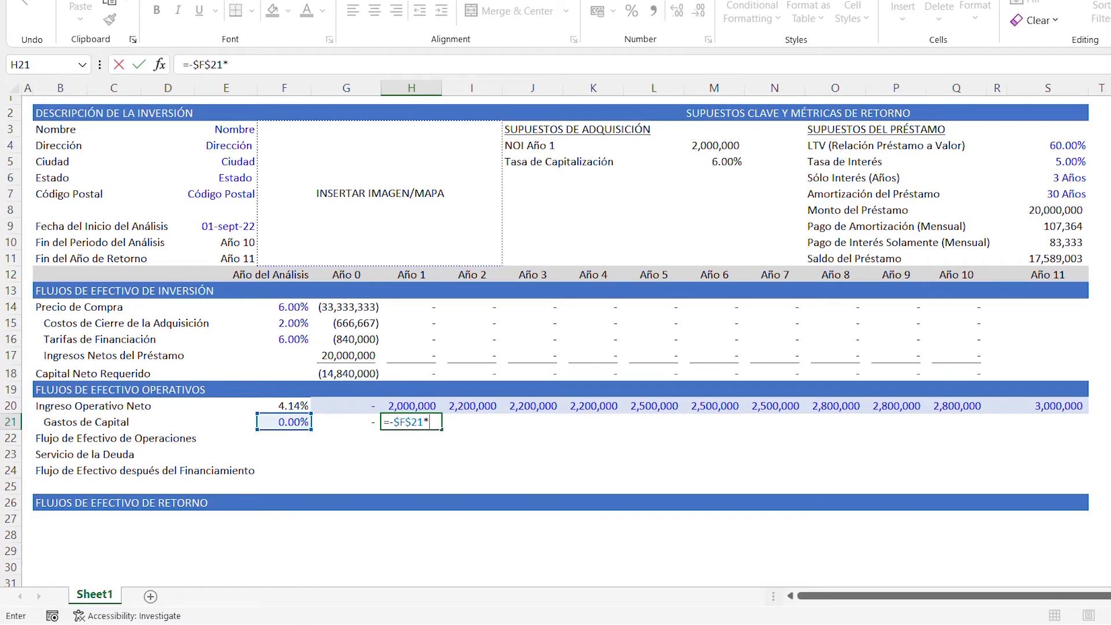
{"action": "key", "text": "Up"}
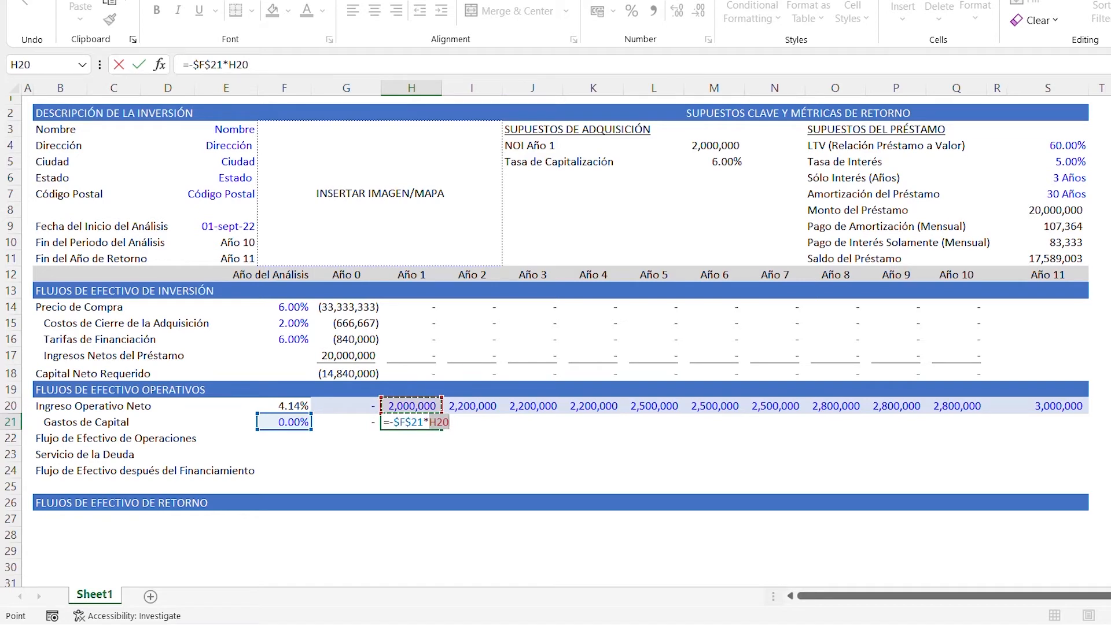
{"action": "key", "text": "Return"}
- Underline the Año 1 capital expense in H21 and copy it across Año 2 to Año 10 in I21:Q21
{"action": "key", "text": "Up"}
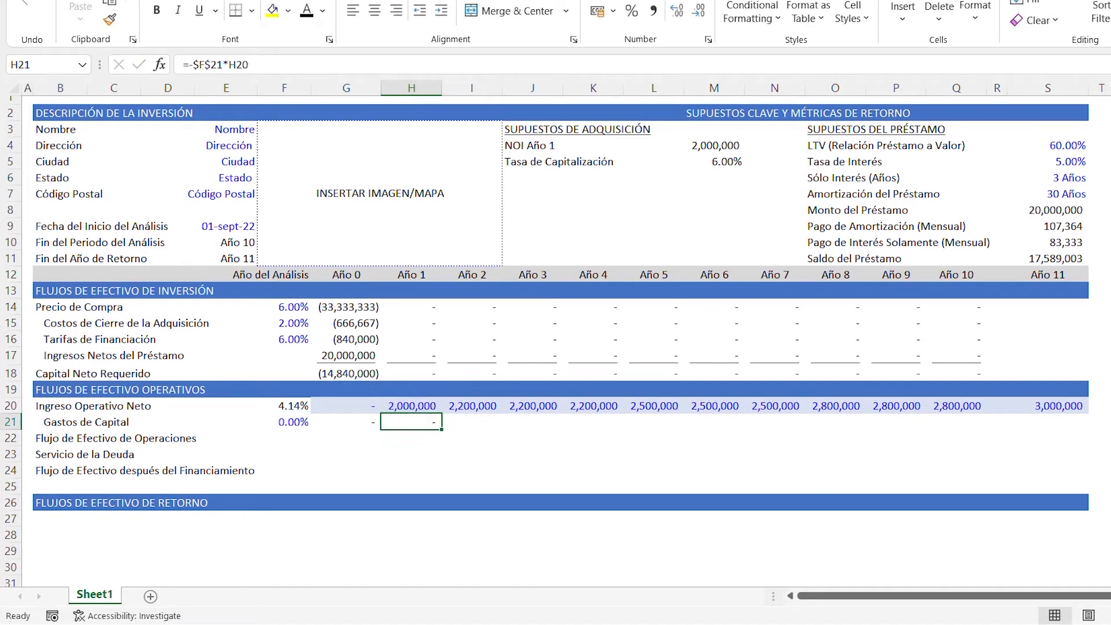
{"action": "key", "text": "ctrl+u"}
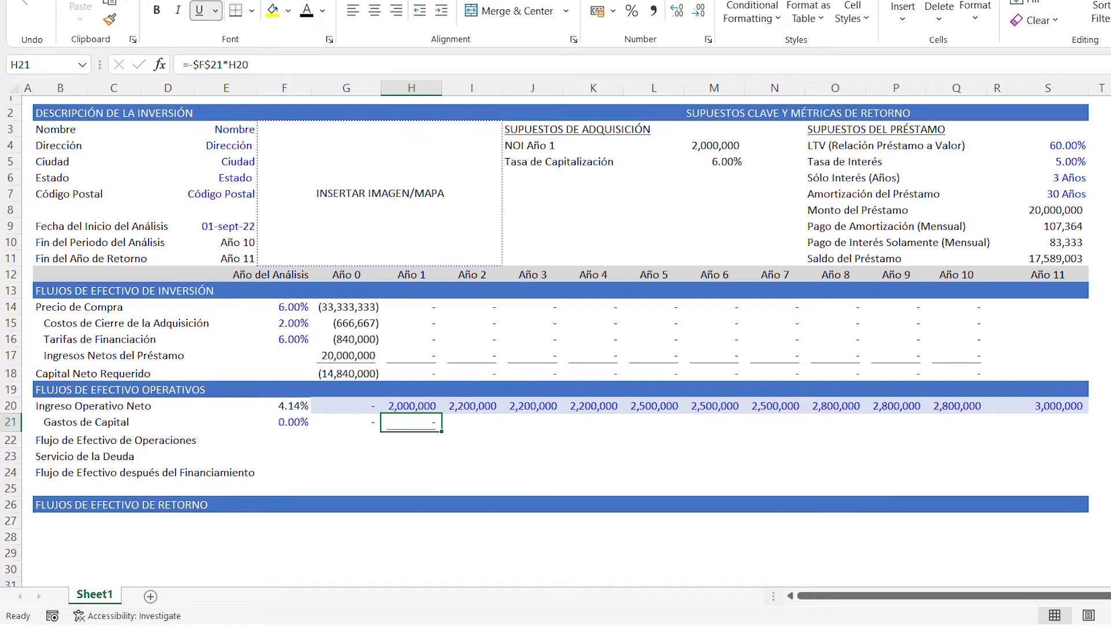
{"action": "key", "text": "ctrl+c"}
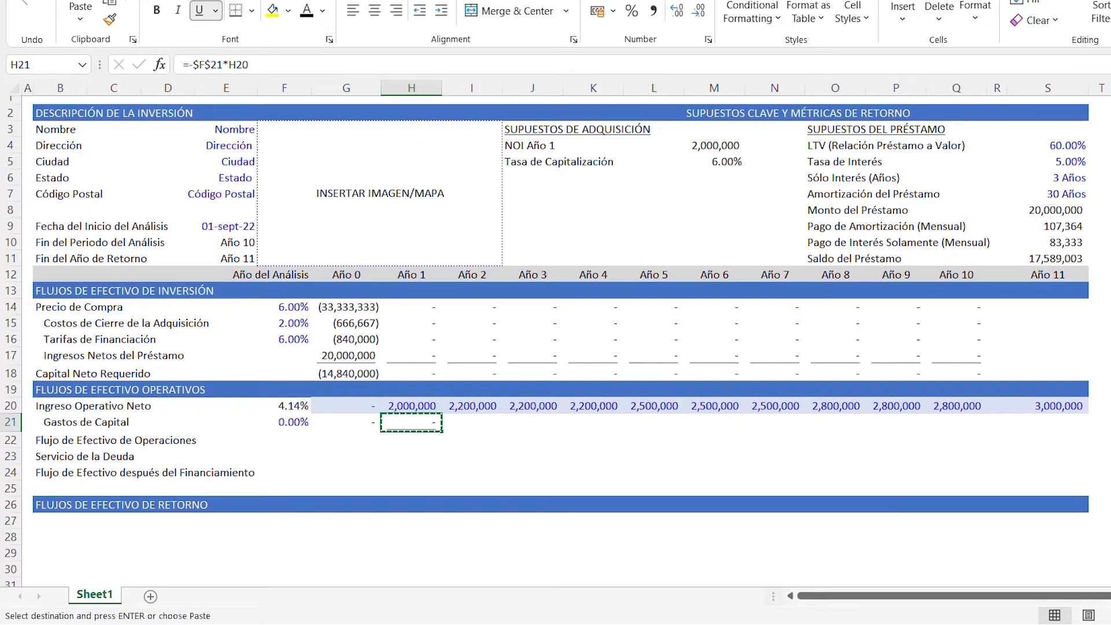
{"action": "key", "text": "Right"}
{"action": "key", "text": "shift+Right"}
{"action": "key", "text": "shift+Right"}
{"action": "key", "text": "shift+Right"}
{"action": "key", "text": "shift+Right"}
{"action": "key", "text": "shift+Right"}
{"action": "key", "text": "shift+Right"}
{"action": "key", "text": "shift+Right"}
{"action": "key", "text": "shift+Right"}
{"action": "key", "text": "shift+Right"}
{"action": "key", "text": "shift+Right"}
{"action": "key", "text": "shift+Right"}
{"action": "key", "text": "shift+Left"}
{"action": "key", "text": "shift+Left"}
{"action": "key", "text": "shift+Left"}
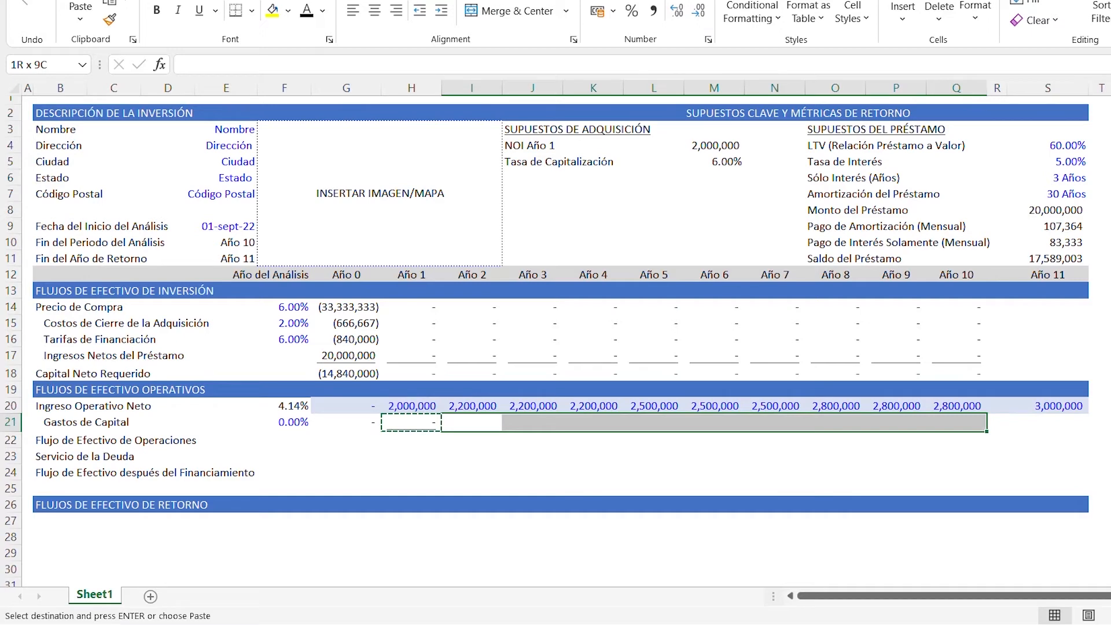
{"action": "key", "text": "ctrl+v"}
{"action": "key", "text": "Escape"}
{"action": "key", "text": "Escape"}
- Calculate the Año 1 cash flow from operations in cell H22 with =SUM(H20:H21)
{"action": "key", "text": "Down"}
{"action": "key", "text": "Left"}
{"action": "key", "text": "Left"}
{"action": "key", "text": "Left"}
{"action": "key", "text": "Left"}
{"action": "key", "text": "Left"}
{"action": "key", "text": "Left"}
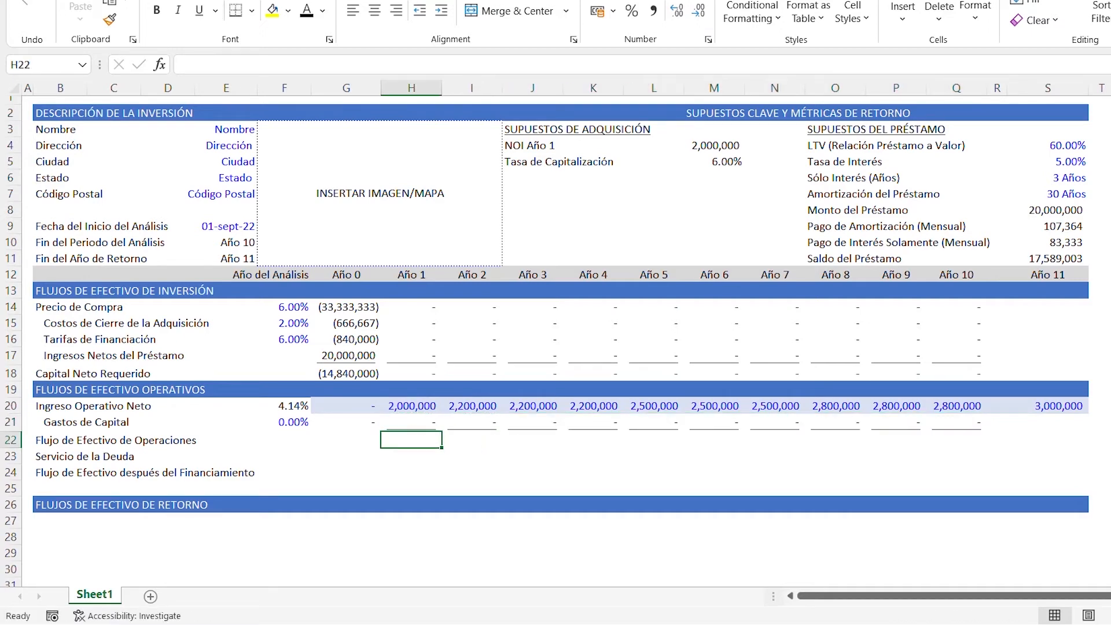
{"action": "key", "text": "Left"}
{"action": "key", "text": "Right"}
{"action": "key", "text": "Right"}
{"action": "key", "text": "Right"}
{"action": "key", "text": "Right"}
{"action": "key", "text": "Right"}
{"action": "key", "text": "Right"}
{"action": "key", "text": "alt+equal"}
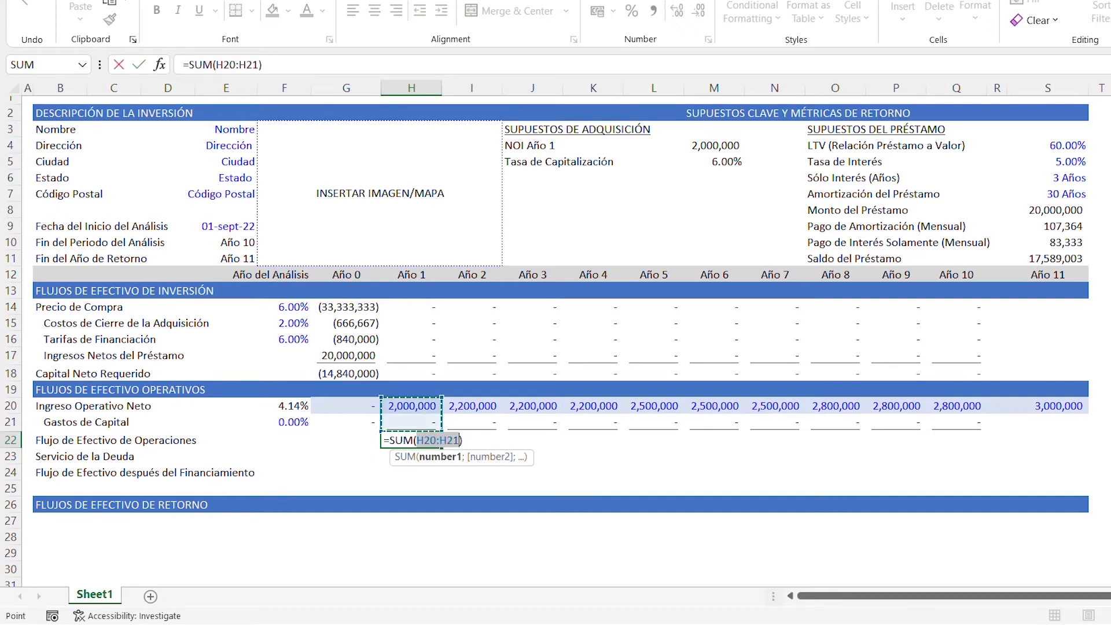
{"action": "key", "text": "Return"}
- Copy the cash flow from operations formula in H22 across Año 2 to Año 10 in I22:Q22
{"action": "key", "text": "Up"}
{"action": "key", "text": "ctrl+c"}
{"action": "key", "text": "Right"}
{"action": "key", "text": "shift+Right"}
{"action": "key", "text": "shift+Right"}
{"action": "key", "text": "shift+Right"}
{"action": "key", "text": "shift+Right"}
{"action": "key", "text": "shift+Right"}
{"action": "key", "text": "shift+Right"}
{"action": "key", "text": "shift+Right"}
{"action": "key", "text": "shift+Right"}
{"action": "key", "text": "shift+Right"}
{"action": "key", "text": "shift+Right"}
{"action": "key", "text": "shift+Right"}
{"action": "key", "text": "shift+Left"}
{"action": "key", "text": "shift+Left"}
{"action": "key", "text": "shift+Left"}
{"action": "key", "text": "ctrl+v"}
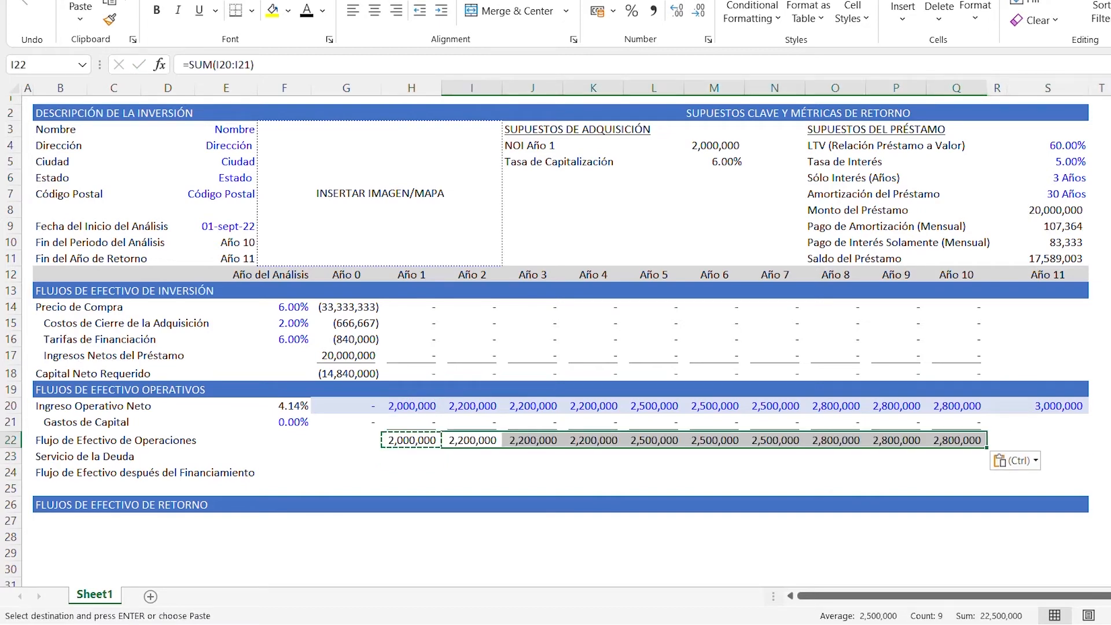
{"action": "key", "text": "Escape"}
{"action": "key", "text": "Escape"}
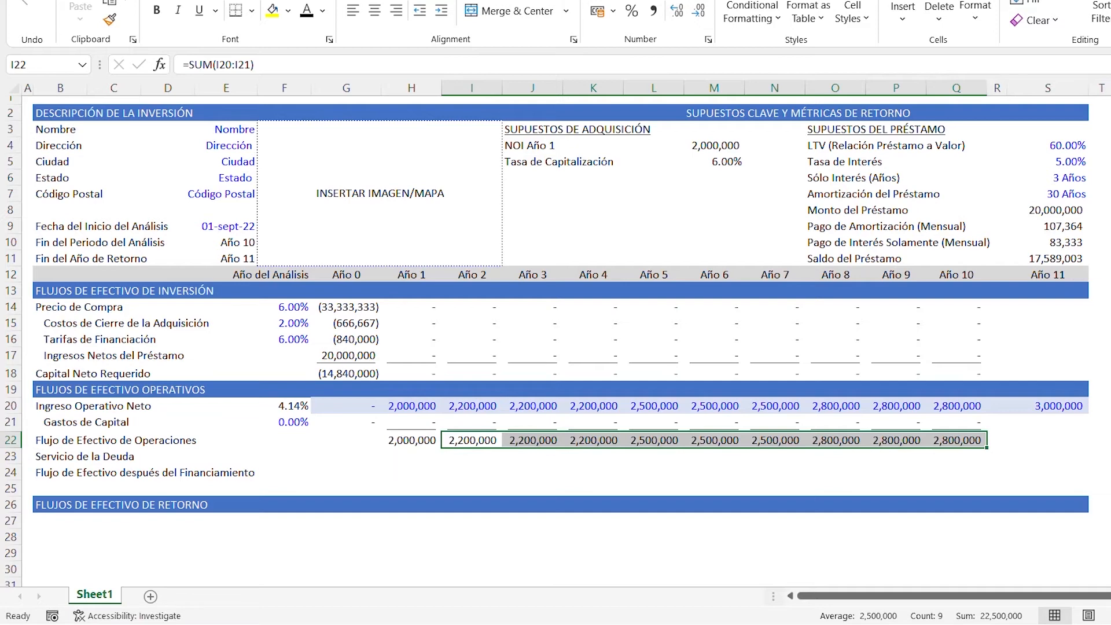
- Indent the Servicio de la Deuda label in cell B23 by one level
{"action": "key", "text": "Left"}
{"action": "key", "text": "Left"}
{"action": "key", "text": "Left"}
{"action": "key", "text": "Left"}
{"action": "key", "text": "Left"}
{"action": "key", "text": "Left"}
{"action": "key", "text": "Left"}
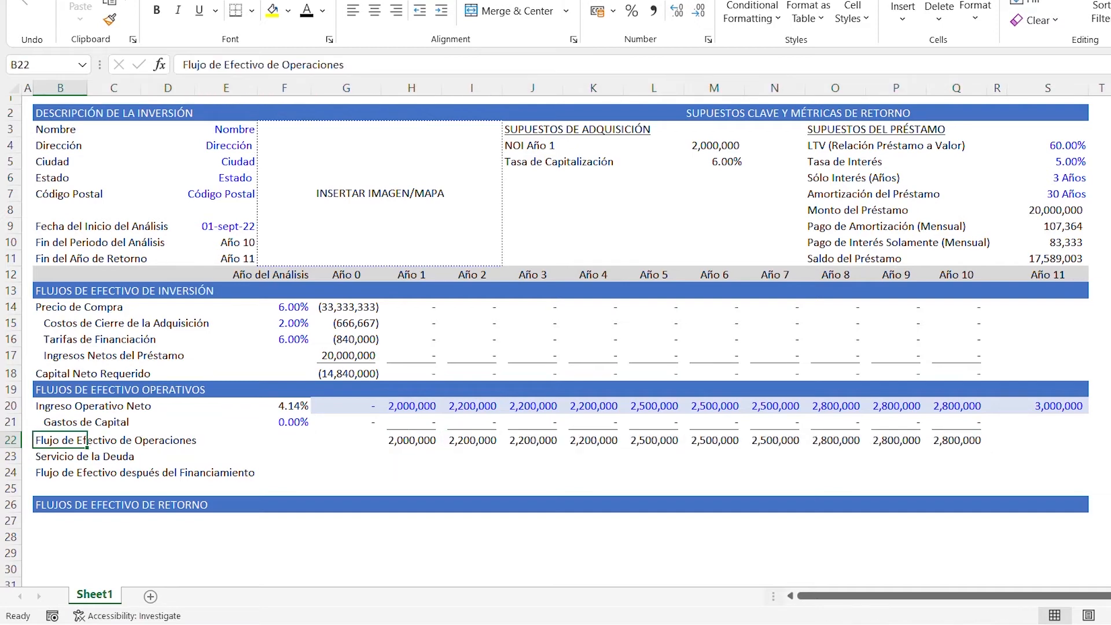
{"action": "key", "text": "Down"}
{"action": "key", "text": "alt+h"}
{"action": "key", "text": "6"}
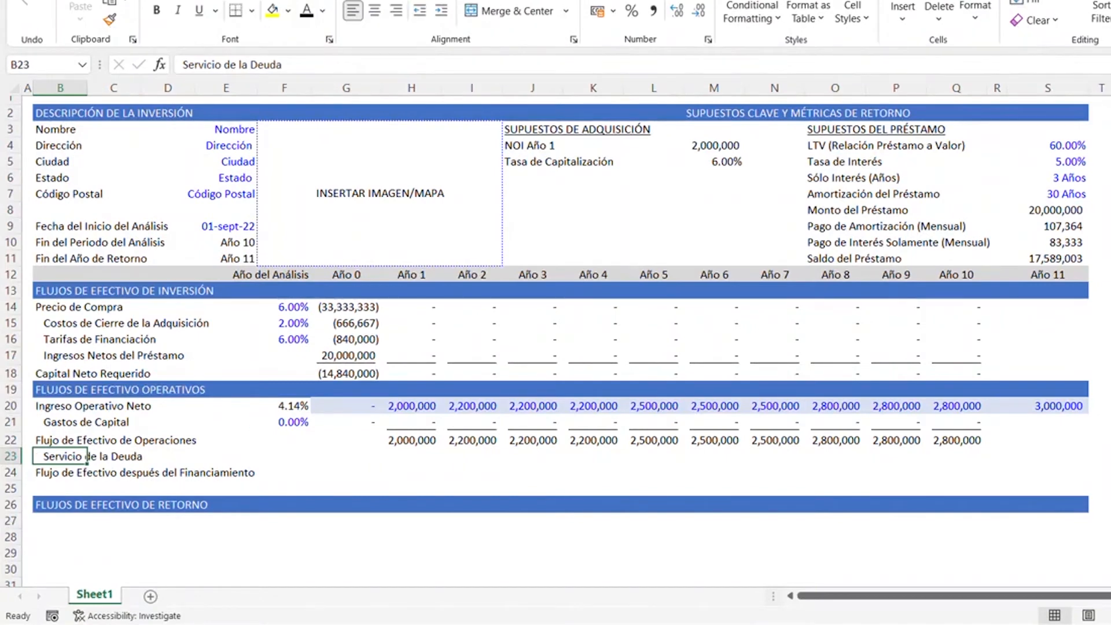
- Enter 0 for Año 0 in both the cash flow from operations cell G22 and the debt service cell G23
{"action": "key", "text": "Right"}
{"action": "key", "text": "Right"}
{"action": "key", "text": "Right"}
{"action": "key", "text": "Right"}
{"action": "key", "text": "Right"}
{"action": "key", "text": "Up"}
{"action": "type", "text": "0"}
{"action": "key", "text": "Return"}
{"action": "type", "text": "0"}
{"action": "key", "text": "ctrl+Return"}
- Start the Año 1 debt service formula in cell H23 with the interest-only period condition =(H12<=$S$6)*
{"action": "key", "text": "Right"}
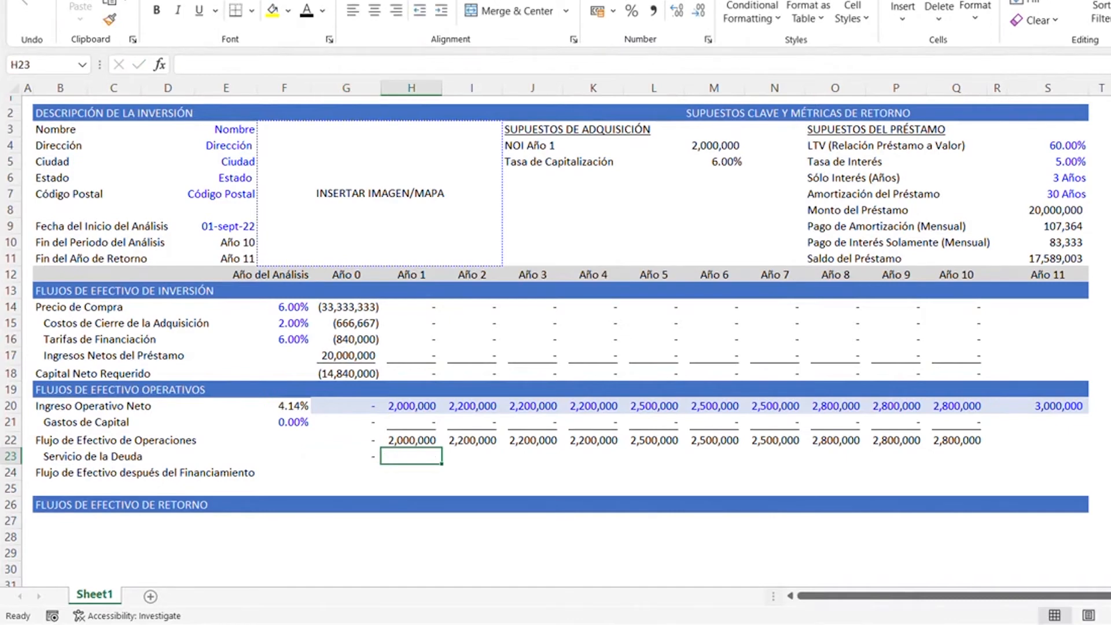
{"action": "type", "text": "=("}
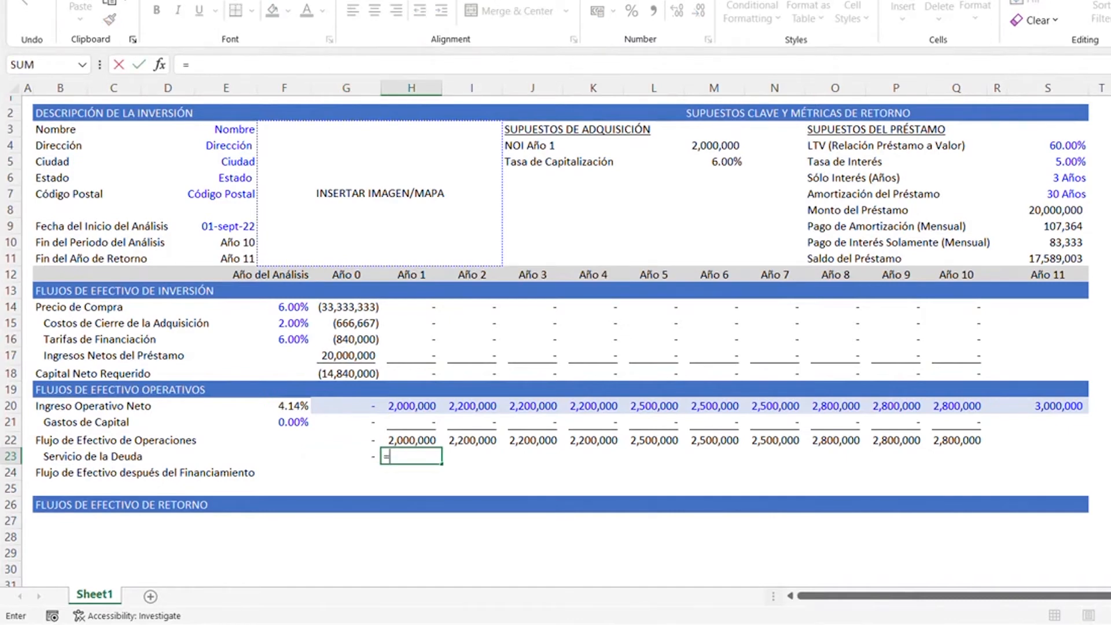
{"action": "key", "text": "Up"}
{"action": "key", "text": "Up"}
{"action": "key", "text": "Up"}
{"action": "key", "text": "Up"}
{"action": "key", "text": "Up"}
{"action": "key", "text": "Up"}
{"action": "key", "text": "Up"}
{"action": "key", "text": "Up"}
{"action": "key", "text": "Up"}
{"action": "key", "text": "Up"}
{"action": "key", "text": "Up"}
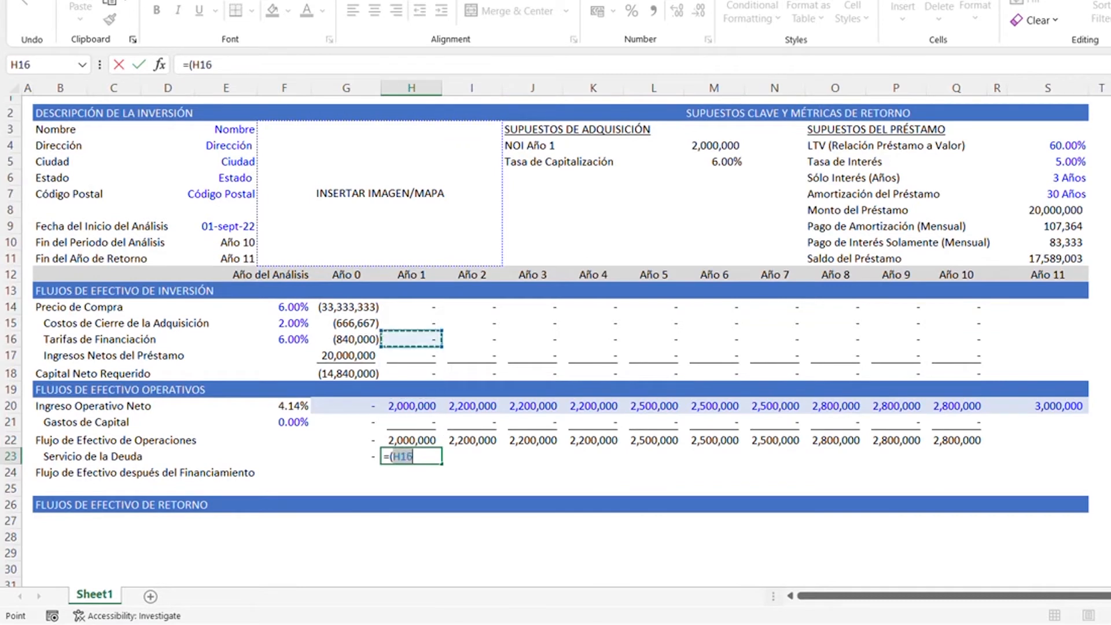
{"action": "type", "text": "<="}
{"action": "key", "text": "Right"}
{"action": "key", "text": "Right"}
{"action": "key", "text": "Right"}
{"action": "key", "text": "Right"}
{"action": "key", "text": "Right"}
{"action": "key", "text": "Right"}
{"action": "key", "text": "Right"}
{"action": "key", "text": "Right"}
{"action": "key", "text": "Right"}
{"action": "key", "text": "Right"}
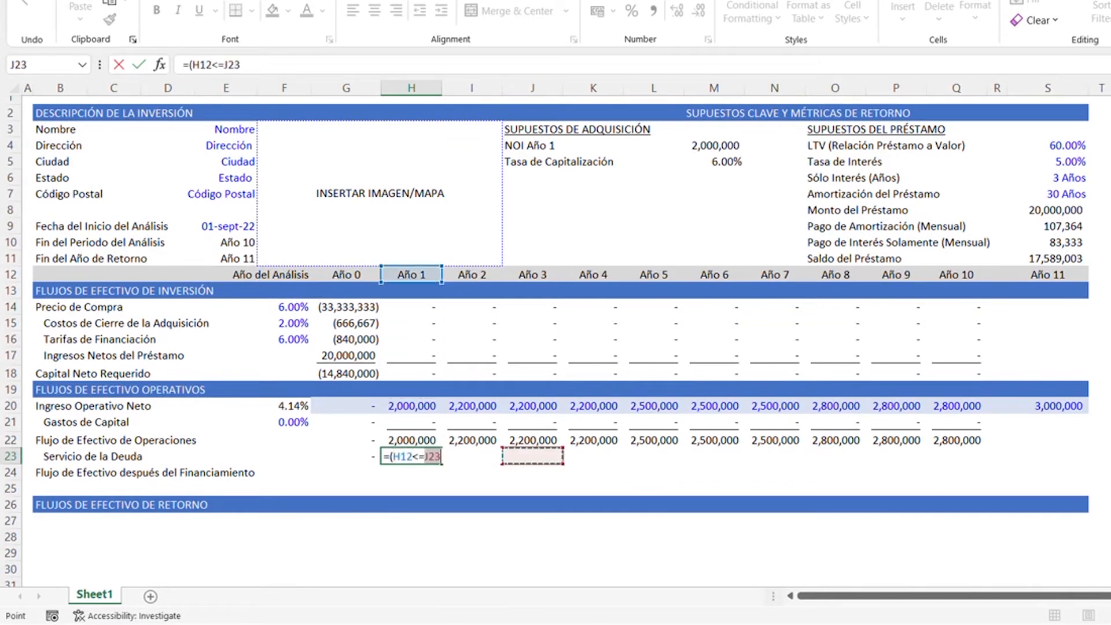
{"action": "key", "text": "Up"}
{"action": "key", "text": "Up"}
{"action": "key", "text": "Up"}
{"action": "key", "text": "Up"}
{"action": "key", "text": "Up"}
{"action": "key", "text": "Up"}
{"action": "key", "text": "Up"}
{"action": "key", "text": "Up"}
{"action": "key", "text": "Up"}
{"action": "key", "text": "Up"}
{"action": "key", "text": "Up"}
{"action": "key", "text": "Up"}
{"action": "key", "text": "Up"}
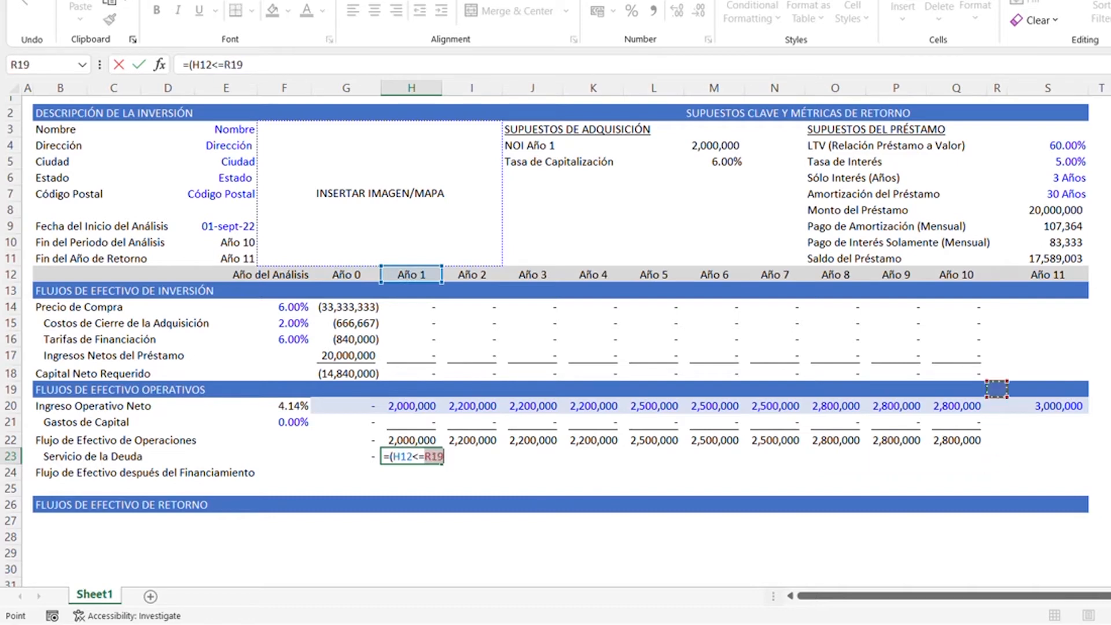
{"action": "key", "text": "Up"}
{"action": "key", "text": "Up"}
{"action": "key", "text": "Up"}
{"action": "key", "text": "Up"}
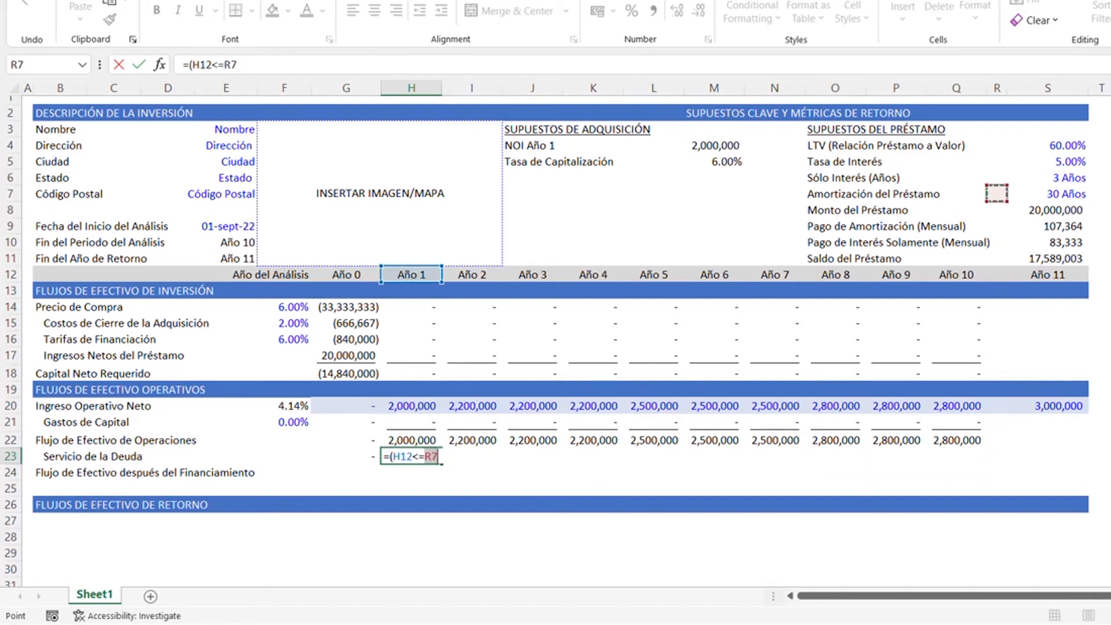
{"action": "key", "text": "Right"}
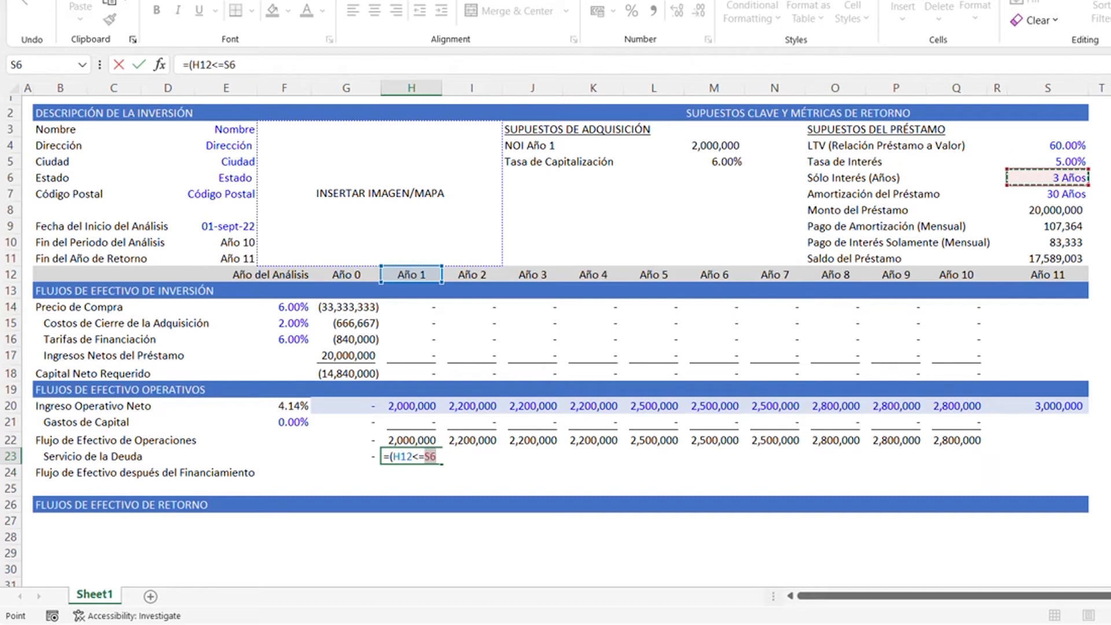
{"action": "key", "text": "F4"}
{"action": "type", "text": ")*-"}
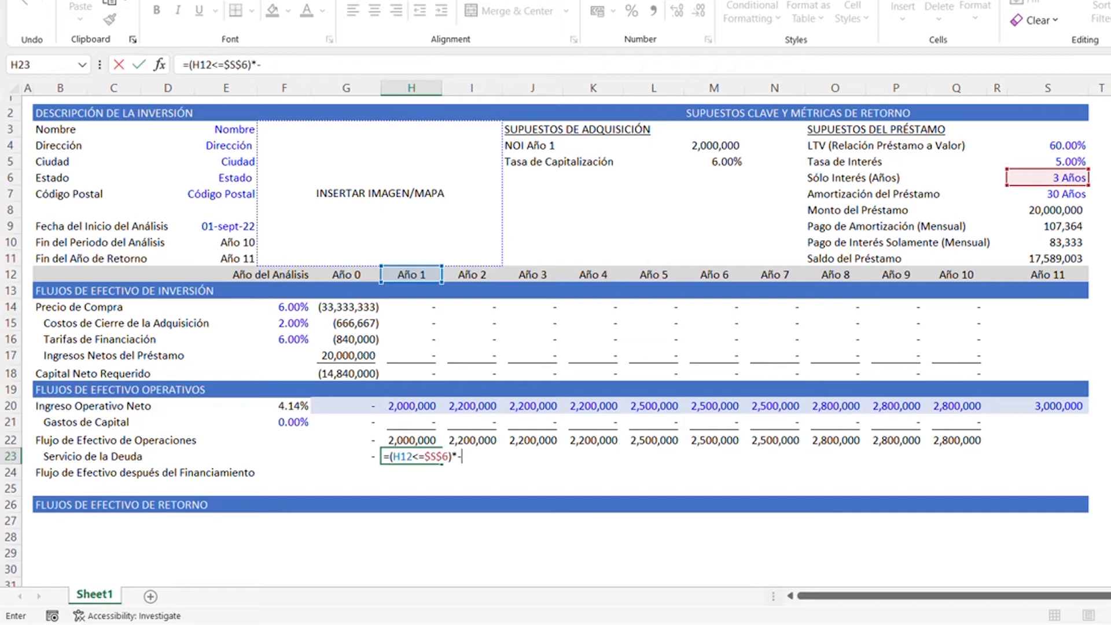
- Multiply the interest-only condition in the H23 formula by the negative annualized interest-only payment, -$S$10*12
{"action": "key", "text": "Down"}
{"action": "key", "text": "Right"}
{"action": "key", "text": "Right"}
{"action": "key", "text": "Right"}
{"action": "key", "text": "Right"}
{"action": "key", "text": "Right"}
{"action": "key", "text": "Right"}
{"action": "key", "text": "Right"}
{"action": "key", "text": "Up"}
{"action": "key", "text": "Up"}
{"action": "key", "text": "Up"}
{"action": "key", "text": "Up"}
{"action": "key", "text": "Up"}
{"action": "key", "text": "Up"}
{"action": "key", "text": "Up"}
{"action": "key", "text": "Up"}
{"action": "key", "text": "Up"}
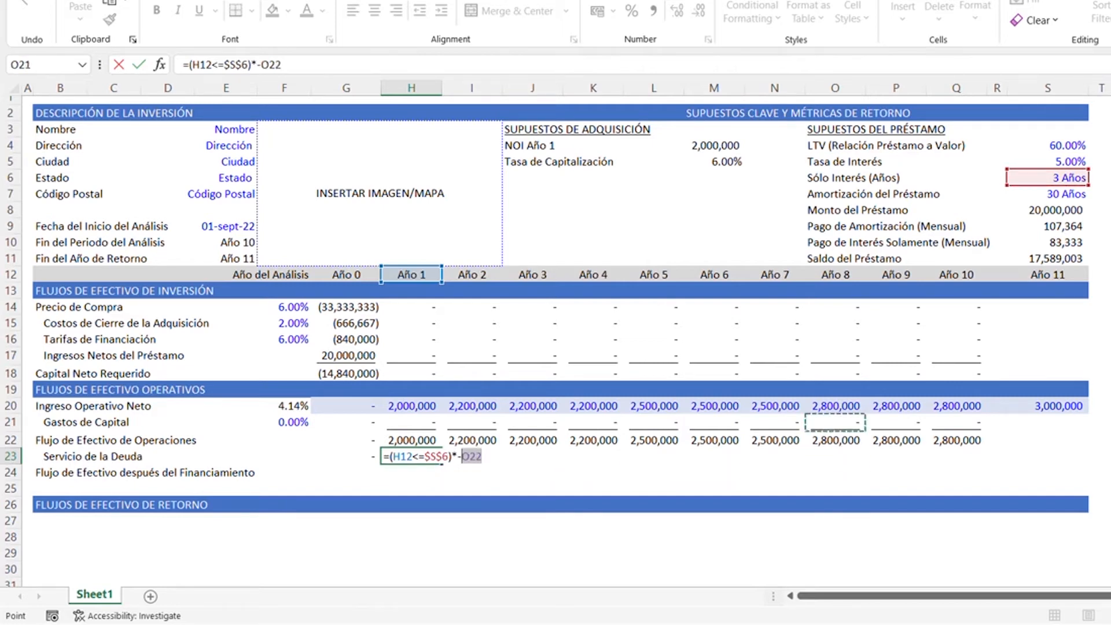
{"action": "key", "text": "Up"}
{"action": "key", "text": "Up"}
{"action": "key", "text": "Up"}
{"action": "key", "text": "Up"}
{"action": "key", "text": "Up"}
{"action": "key", "text": "Right"}
{"action": "key", "text": "Right"}
{"action": "key", "text": "Right"}
{"action": "key", "text": "Right"}
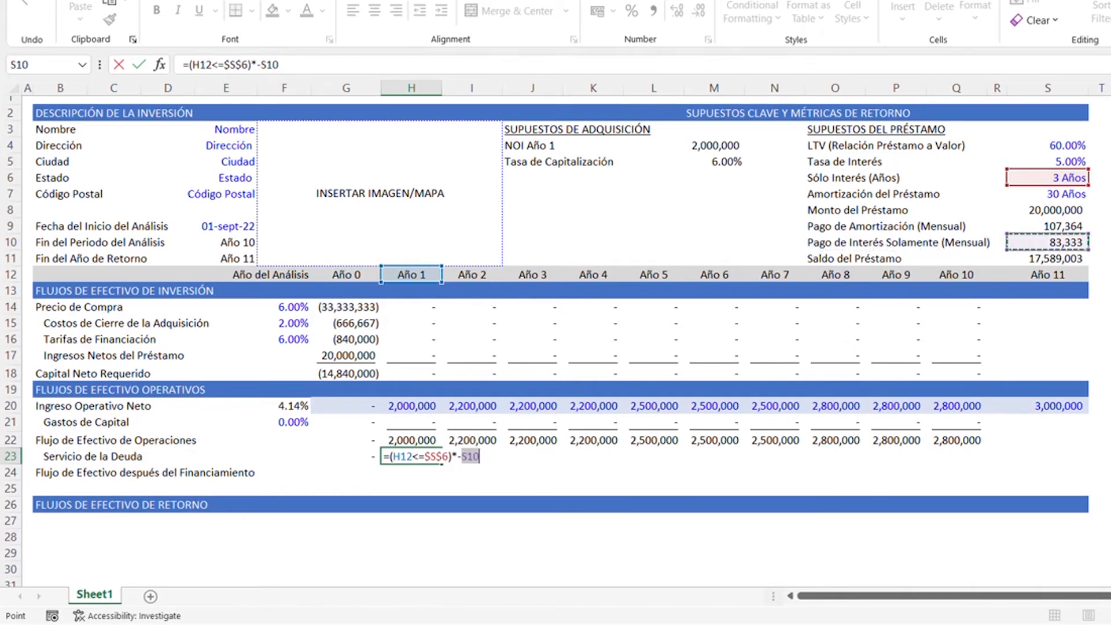
{"action": "key", "text": "F4"}
{"action": "type", "text": "*12"}
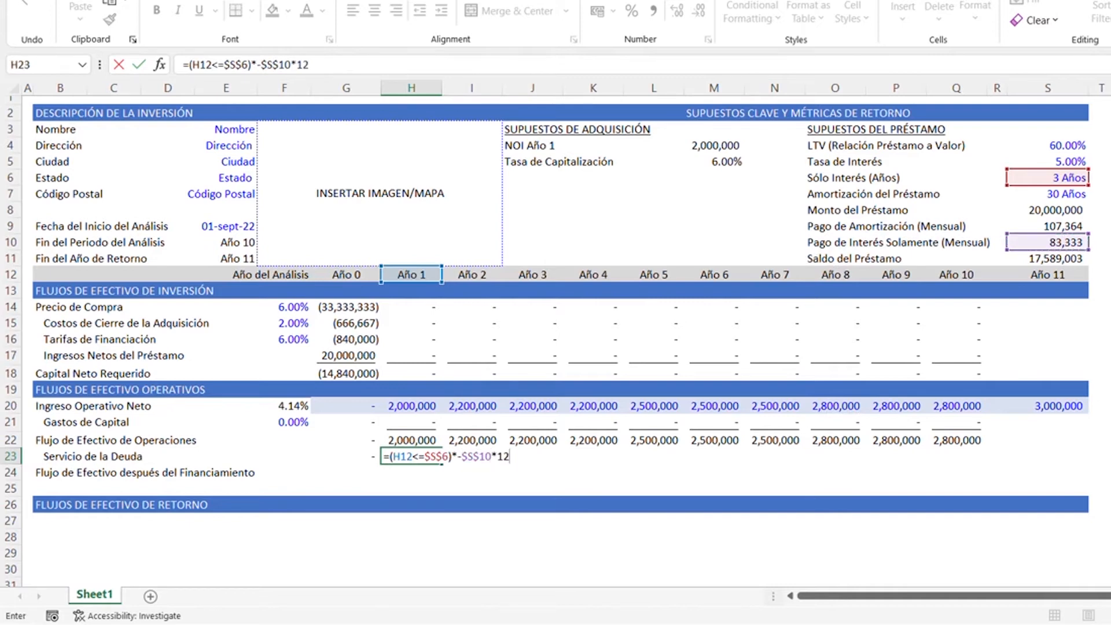
{"action": "type", "text": "+("}
- Add the condition for years after the interest-only period, +(H12>$S$6)*, to the debt service formula in H23
{"action": "key", "text": "Up"}
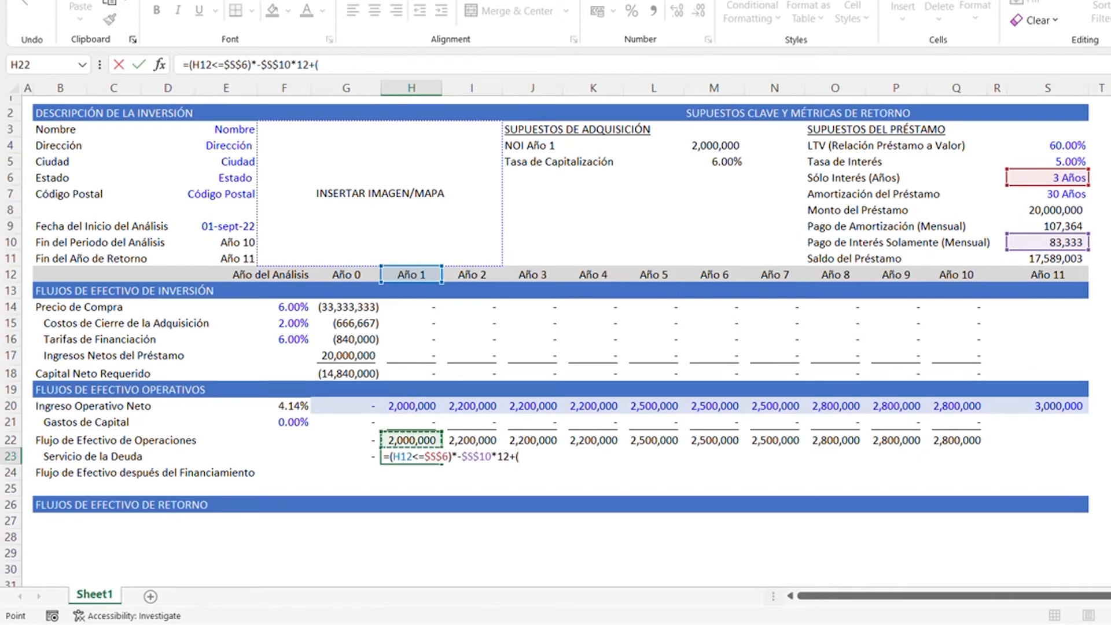
{"action": "key", "text": "Up"}
{"action": "key", "text": "Up"}
{"action": "key", "text": "Up"}
{"action": "key", "text": "Up"}
{"action": "key", "text": "Up"}
{"action": "key", "text": "Up"}
{"action": "key", "text": "Up"}
{"action": "key", "text": "Up"}
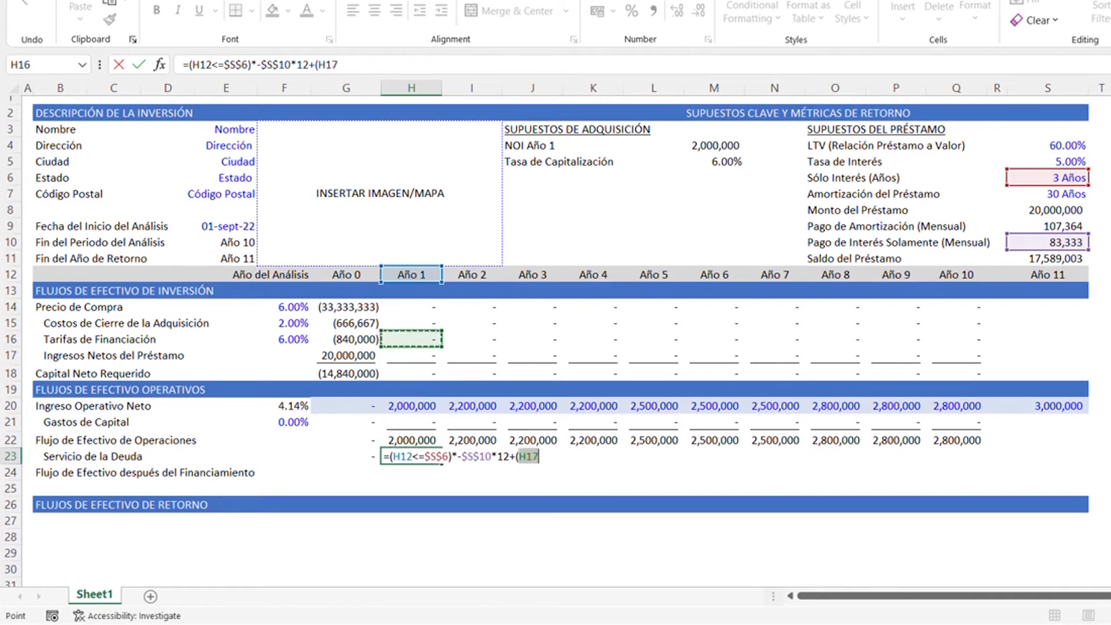
{"action": "key", "text": "Up"}
{"action": "key", "text": "Up"}
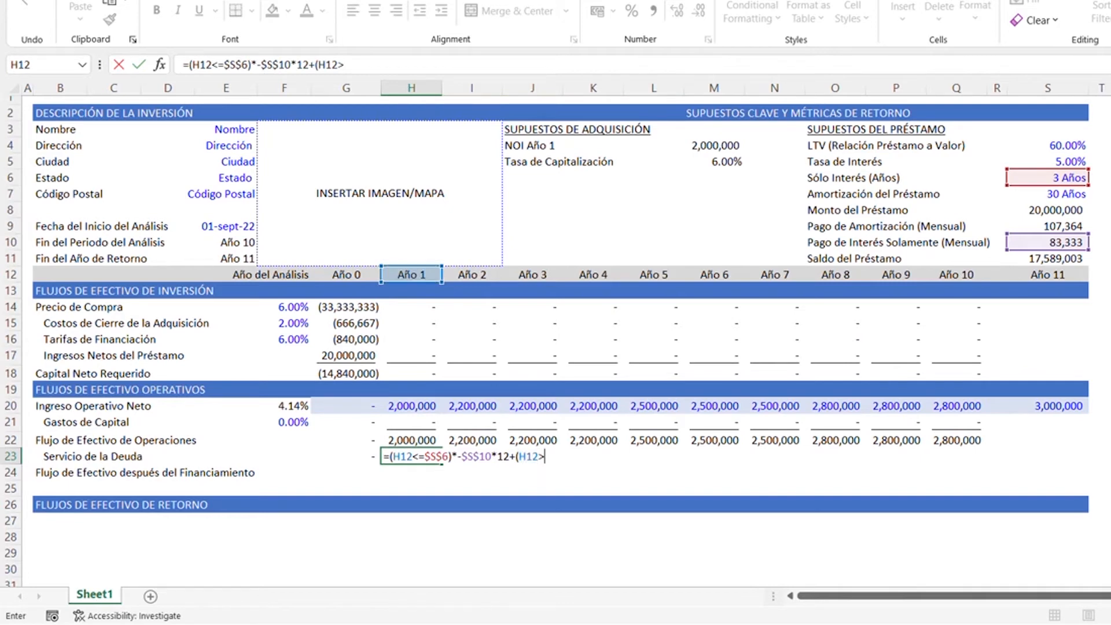
{"action": "key", "text": "Right"}
{"action": "key", "text": "Right"}
{"action": "key", "text": "Right"}
{"action": "key", "text": "Right"}
{"action": "key", "text": "Right"}
{"action": "key", "text": "Right"}
{"action": "key", "text": "Right"}
{"action": "key", "text": "Right"}
{"action": "key", "text": "Right"}
{"action": "key", "text": "Right"}
{"action": "key", "text": "Right"}
{"action": "key", "text": "Right"}
{"action": "key", "text": "Up"}
{"action": "key", "text": "Up"}
{"action": "key", "text": "Up"}
{"action": "key", "text": "Up"}
{"action": "key", "text": "Up"}
{"action": "key", "text": "Up"}
{"action": "key", "text": "Up"}
{"action": "key", "text": "Up"}
{"action": "key", "text": "Up"}
{"action": "key", "text": "Up"}
{"action": "key", "text": "Up"}
{"action": "key", "text": "Up"}
{"action": "key", "text": "Up"}
{"action": "key", "text": "Up"}
{"action": "key", "text": "Up"}
{"action": "key", "text": "Up"}
{"action": "key", "text": "Up"}
{"action": "key", "text": "Up"}
{"action": "key", "text": "Up"}
{"action": "key", "text": "Down"}
{"action": "key", "text": "Left"}
{"action": "key", "text": "Down"}
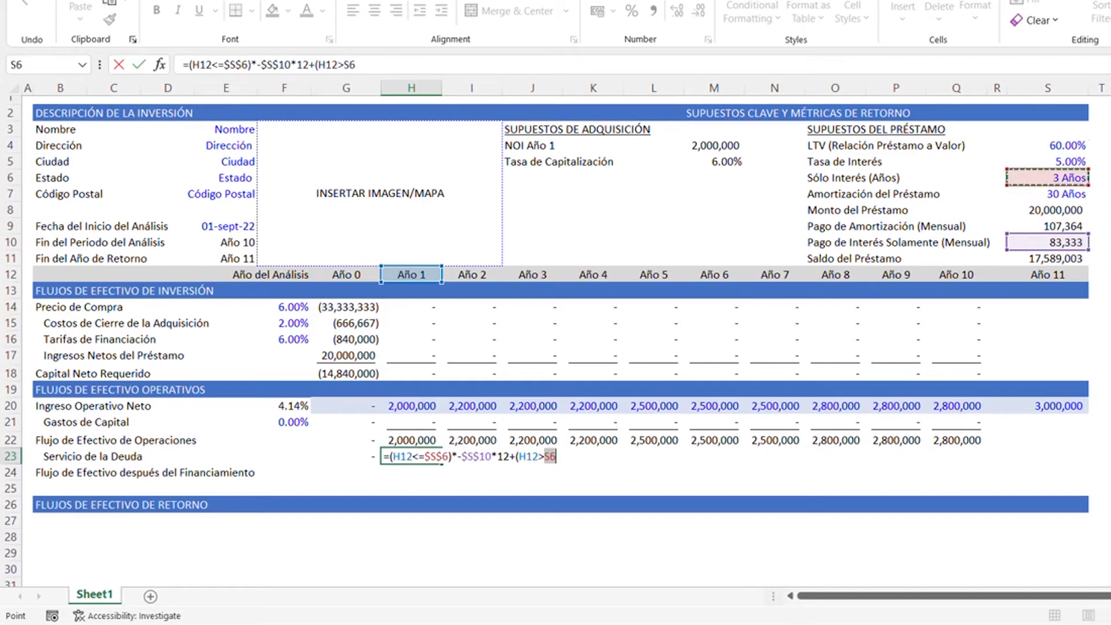
{"action": "key", "text": "F4"}
{"action": "type", "text": ")*"}
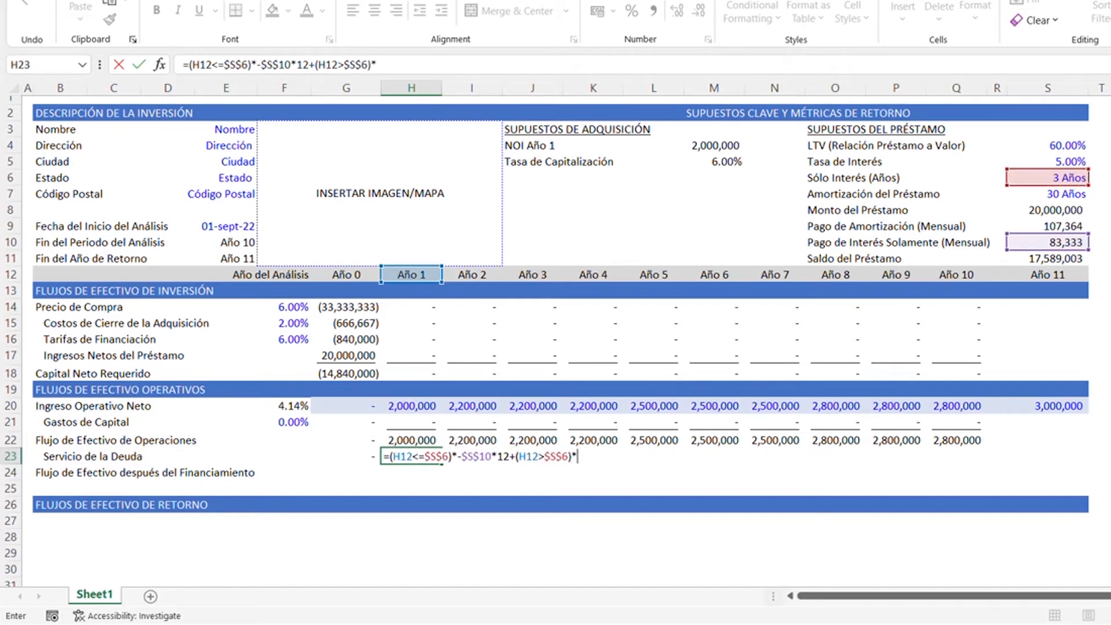
- Complete the H23 debt service formula by multiplying the post-interest-only condition by the negative annualized amortization payment, -$S$9*12
{"action": "key", "text": "Up"}
{"action": "key", "text": "Right"}
{"action": "key", "text": "Right"}
{"action": "key", "text": "Right"}
{"action": "key", "text": "Right"}
{"action": "key", "text": "Right"}
{"action": "key", "text": "Right"}
{"action": "key", "text": "Right"}
{"action": "key", "text": "Right"}
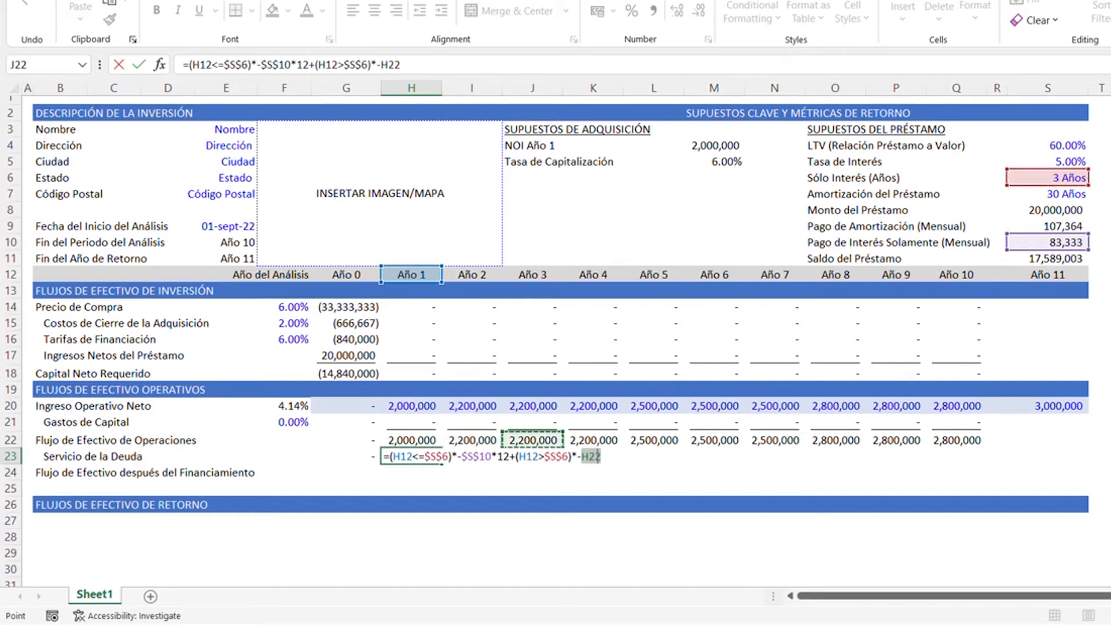
{"action": "key", "text": "Right"}
{"action": "key", "text": "Right"}
{"action": "key", "text": "Right"}
{"action": "key", "text": "Right"}
{"action": "key", "text": "Up"}
{"action": "key", "text": "Up"}
{"action": "key", "text": "Up"}
{"action": "key", "text": "Up"}
{"action": "key", "text": "Up"}
{"action": "key", "text": "Up"}
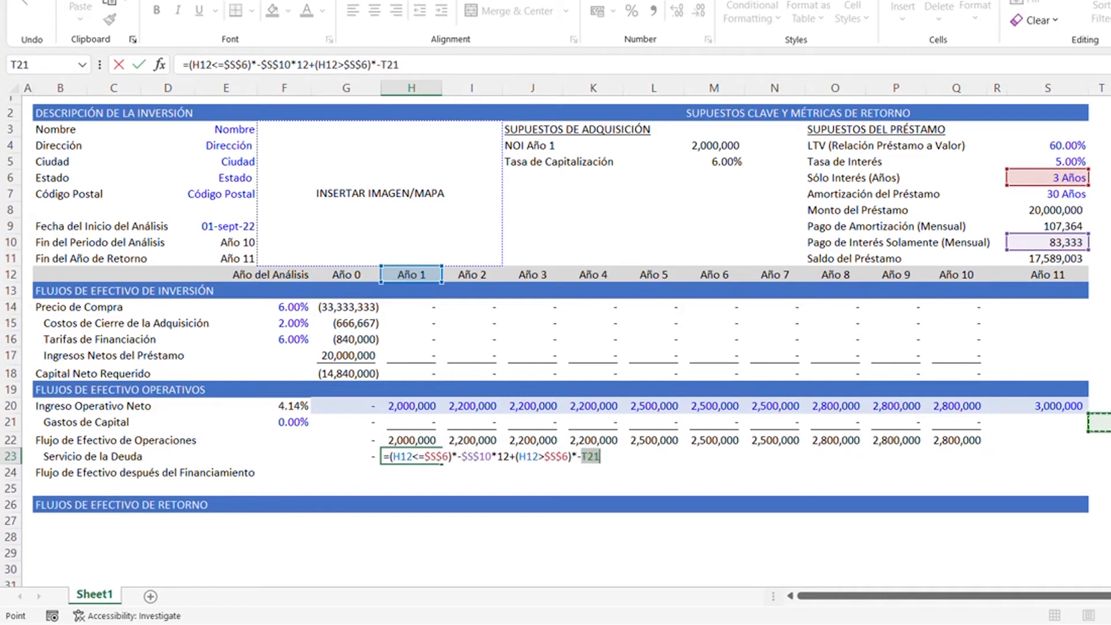
{"action": "key", "text": "Up"}
{"action": "key", "text": "Up"}
{"action": "key", "text": "Up"}
{"action": "key", "text": "Up"}
{"action": "key", "text": "Up"}
{"action": "key", "text": "Up"}
{"action": "key", "text": "Up"}
{"action": "key", "text": "Up"}
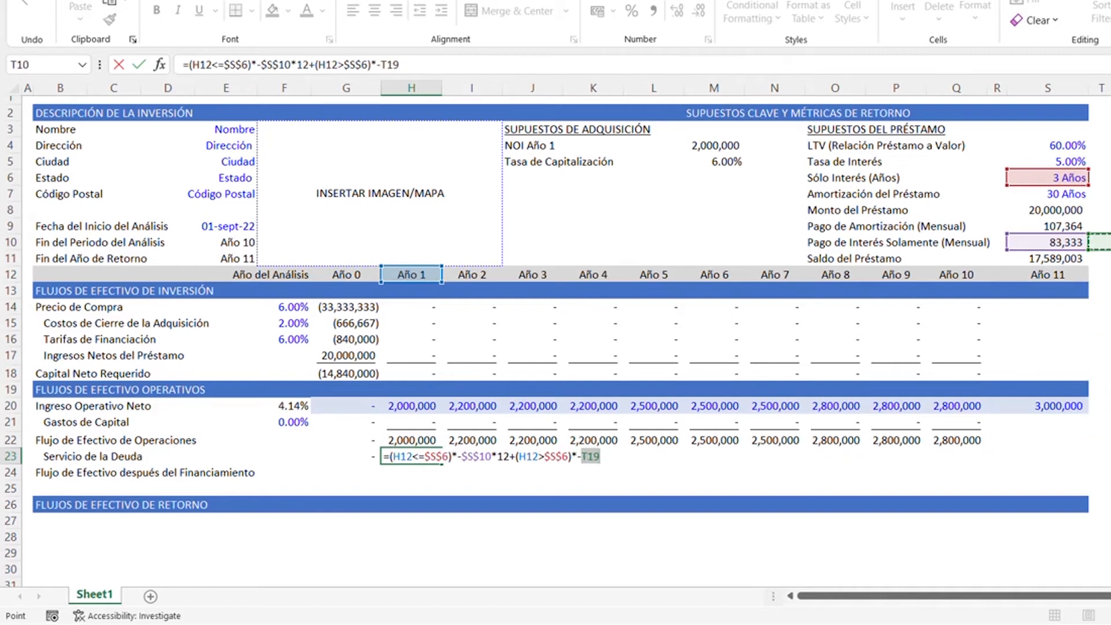
{"action": "key", "text": "Left"}
{"action": "key", "text": "Down"}
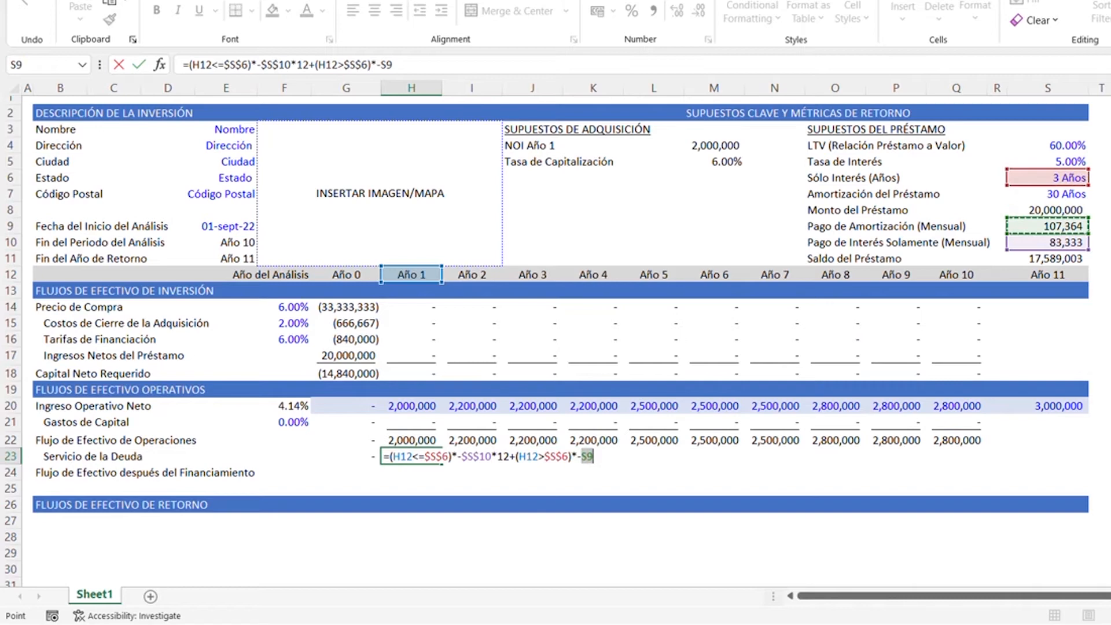
{"action": "key", "text": "F4"}
{"action": "type", "text": "*"}
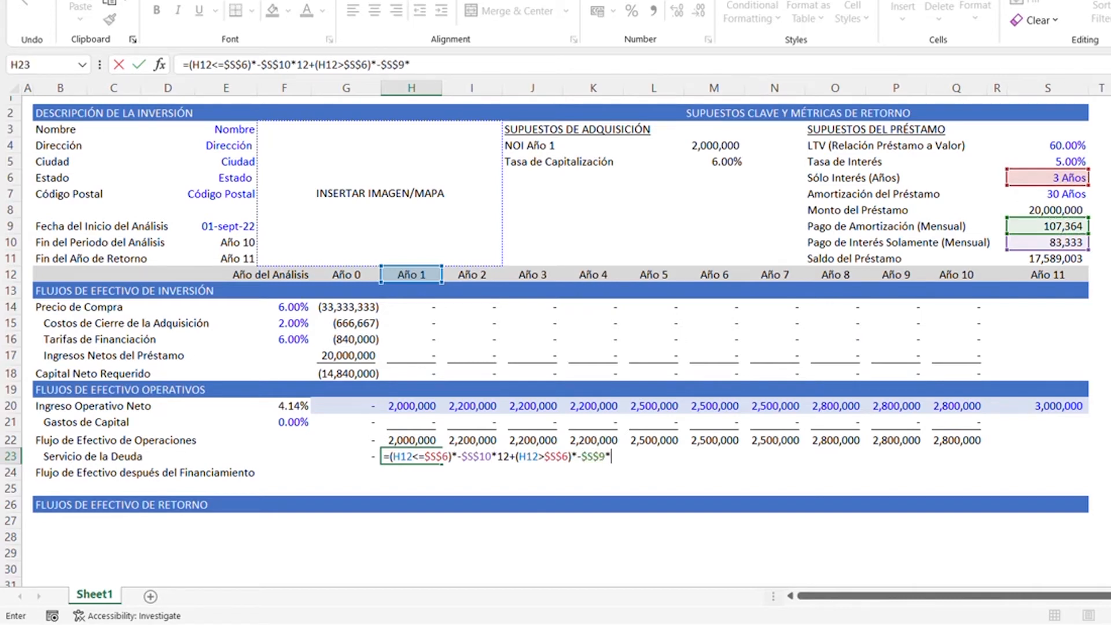
{"action": "type", "text": "12"}
{"action": "key", "text": "ctrl+Return"}
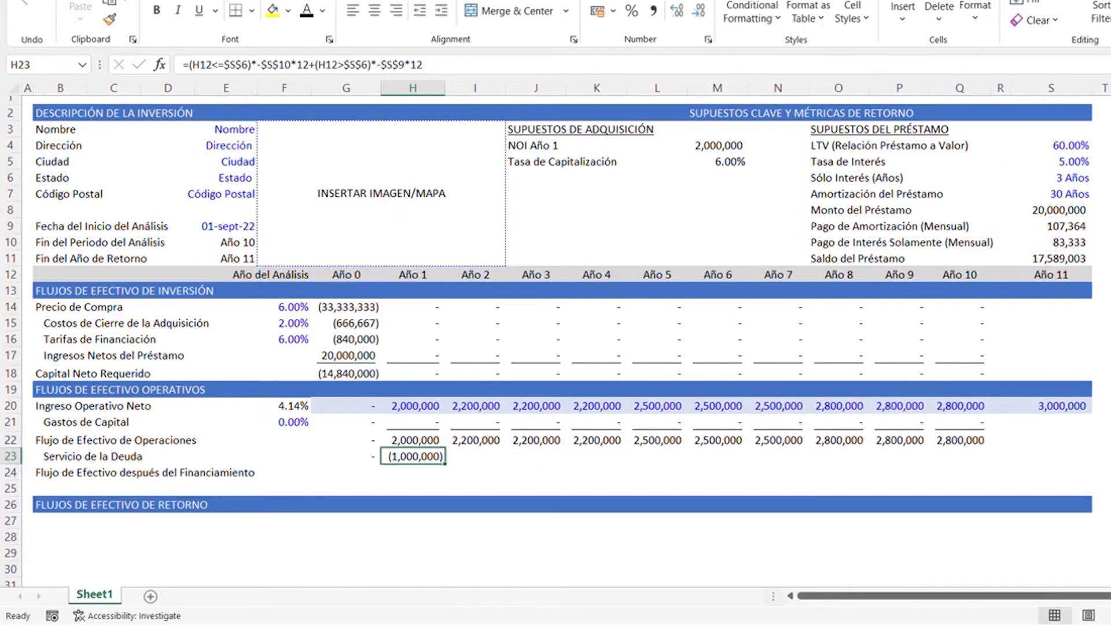
- Copy the Año 1 debt service formula from H23 across Año 2 through Año 10 in I23:Q23
{"action": "key", "text": "ctrl+c"}
{"action": "key", "text": "Right"}
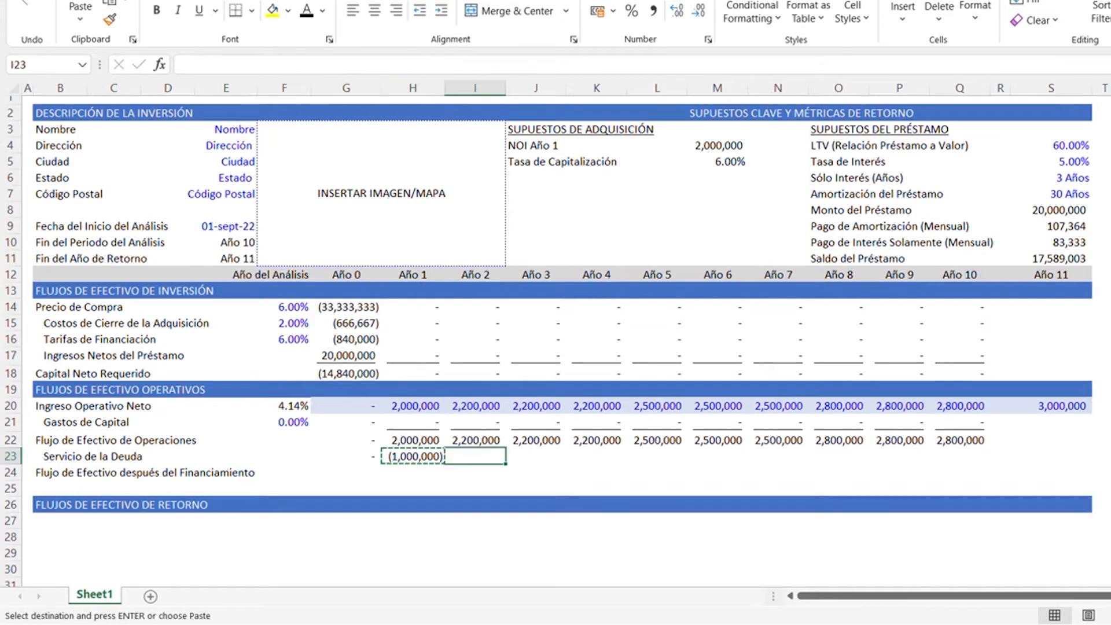
{"action": "key", "text": "ctrl+shift+Right"}
{"action": "key", "text": "shift+Left"}
{"action": "key", "text": "shift+Left"}
{"action": "key", "text": "shift+Left"}
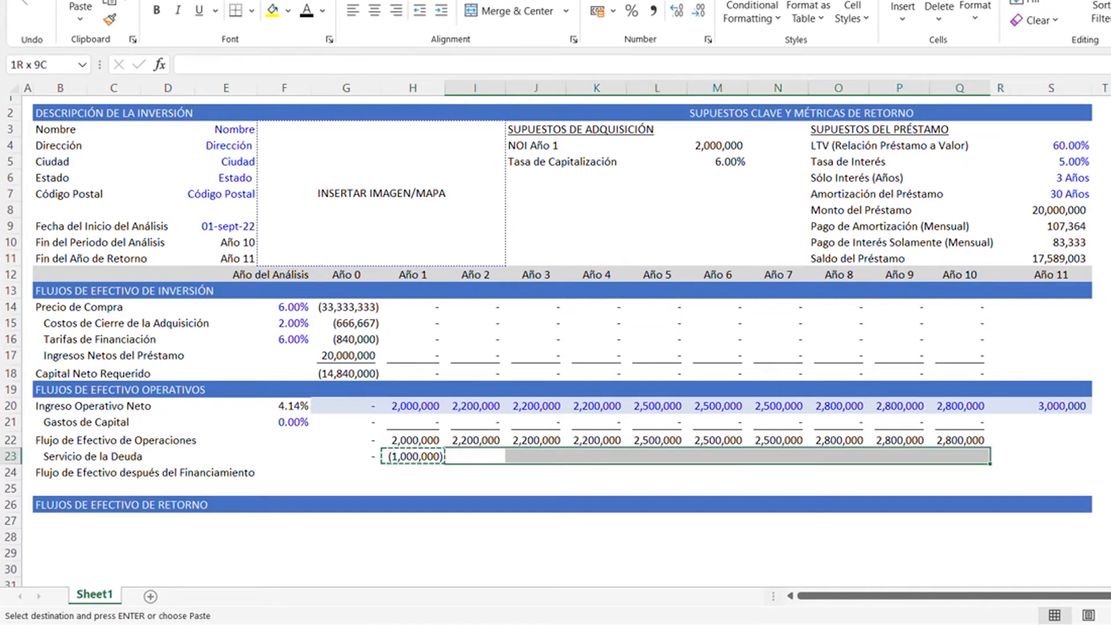
{"action": "key", "text": "ctrl+v"}
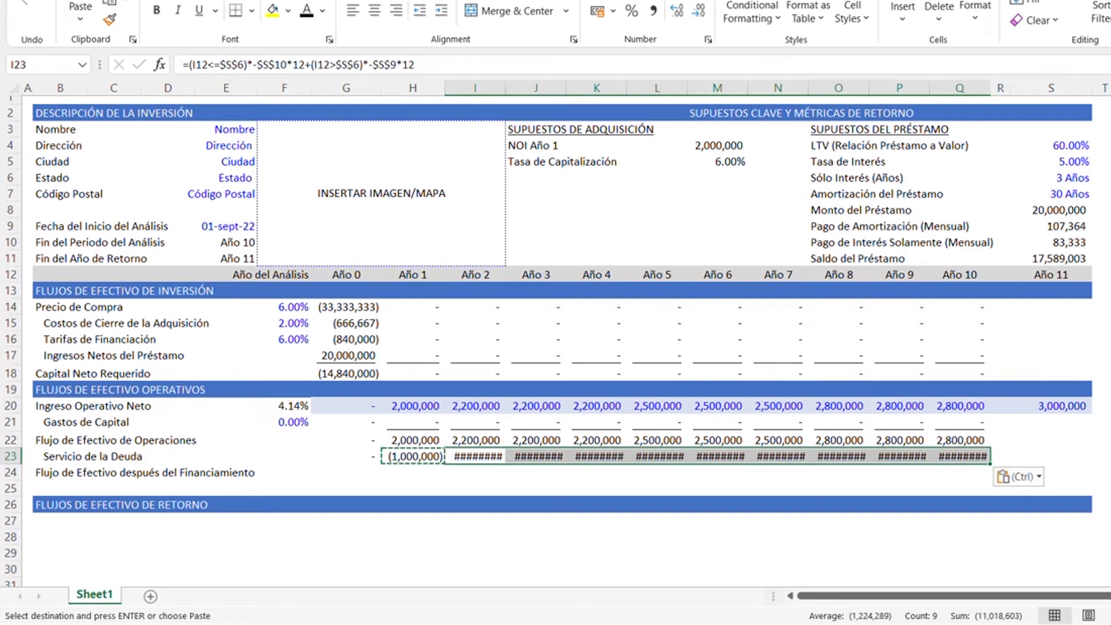
{"action": "key", "text": "Escape"}
{"action": "key", "text": "Escape"}
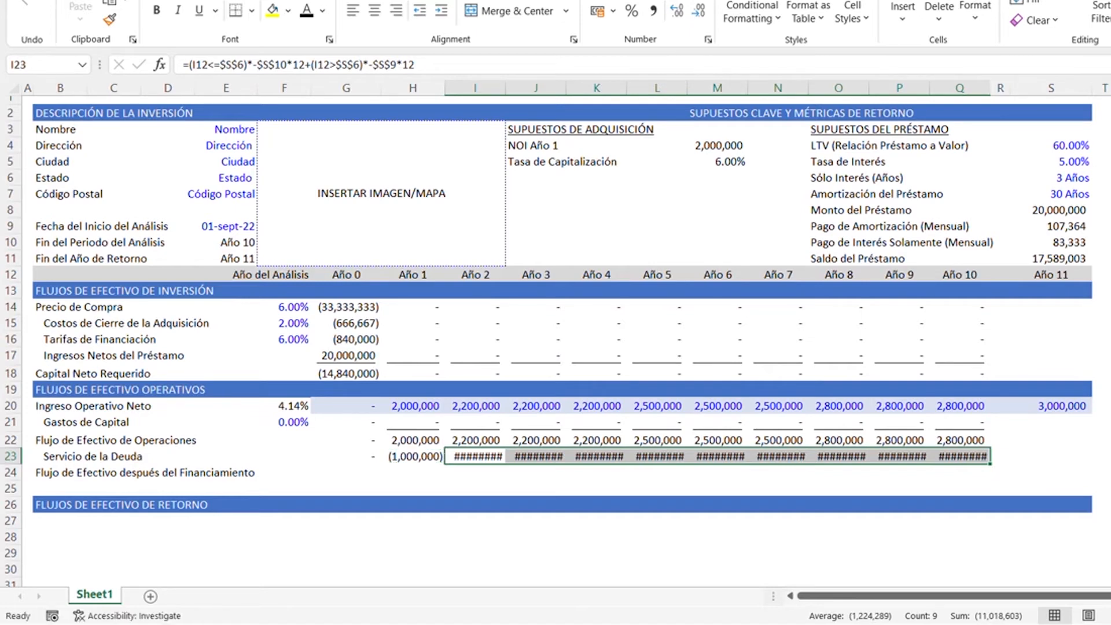
- Autofit the column widths of H through Q to the debt service values in H23:Q23
{"action": "key", "text": "Left"}
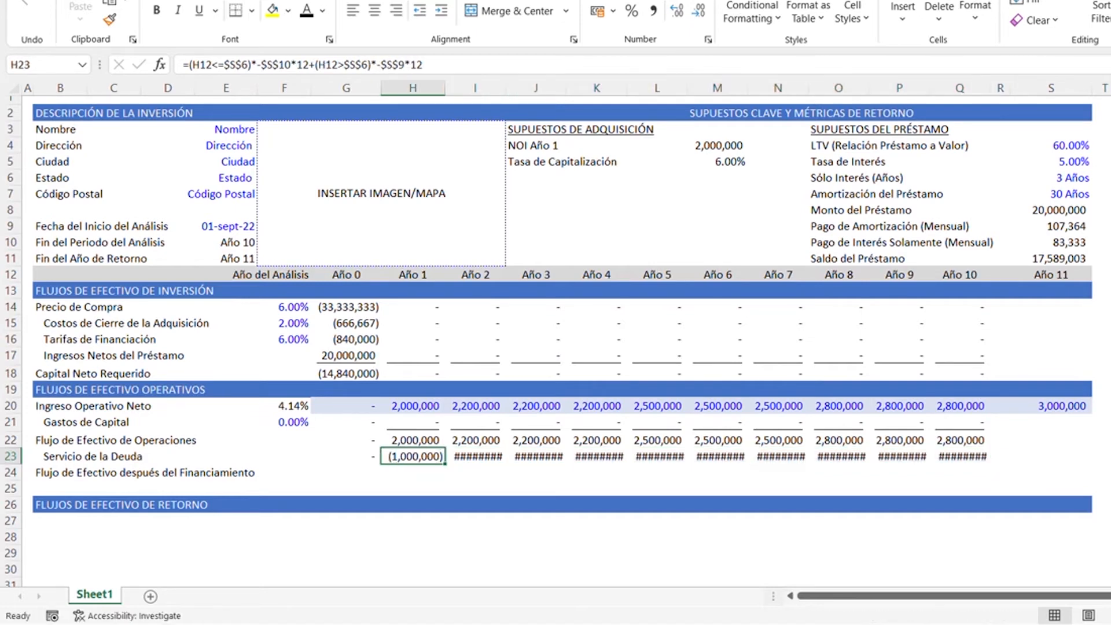
{"action": "key", "text": "shift+Right"}
{"action": "key", "text": "shift+Right"}
{"action": "key", "text": "shift+Right"}
{"action": "key", "text": "shift+Right"}
{"action": "key", "text": "shift+Right"}
{"action": "key", "text": "shift+Right"}
{"action": "key", "text": "shift+Right"}
{"action": "key", "text": "shift+Right"}
{"action": "key", "text": "shift+Right"}
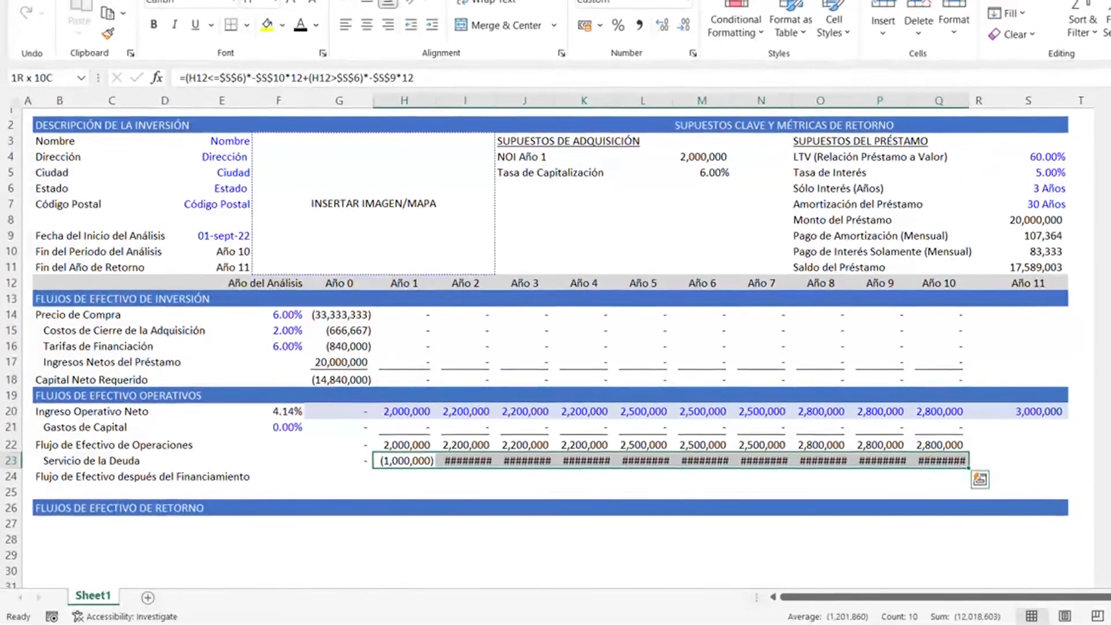
{"action": "key", "text": "alt+h"}
{"action": "key", "text": "o"}
{"action": "key", "text": "i"}
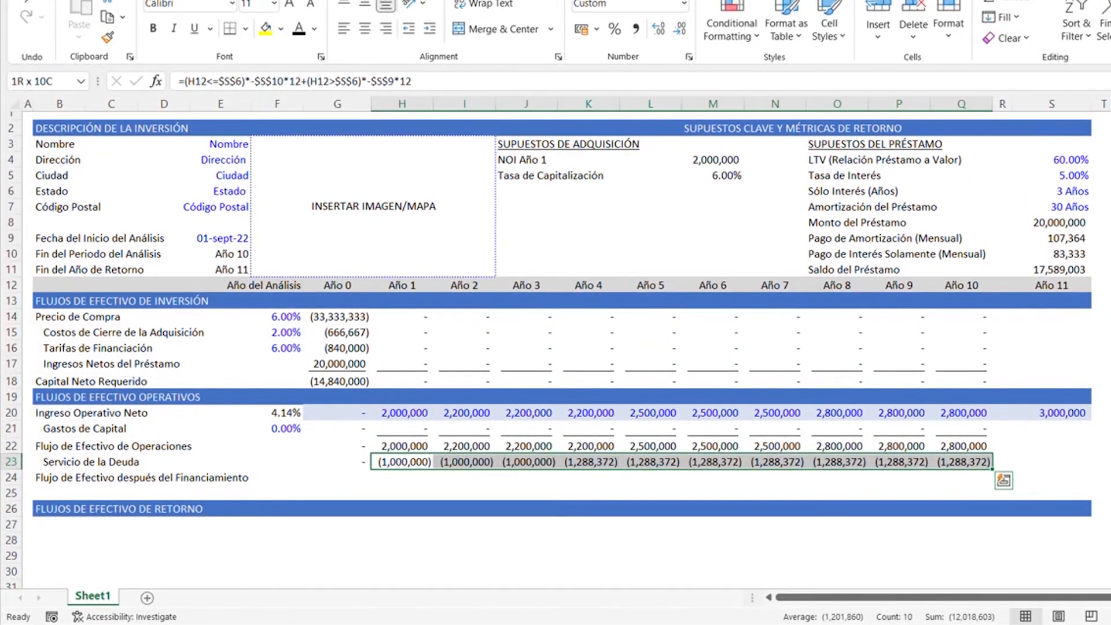
- Underline the debt service values for Año 1 through Año 10 in H23:Q23
{"action": "key", "text": "Down"}
{"action": "key", "text": "Up"}
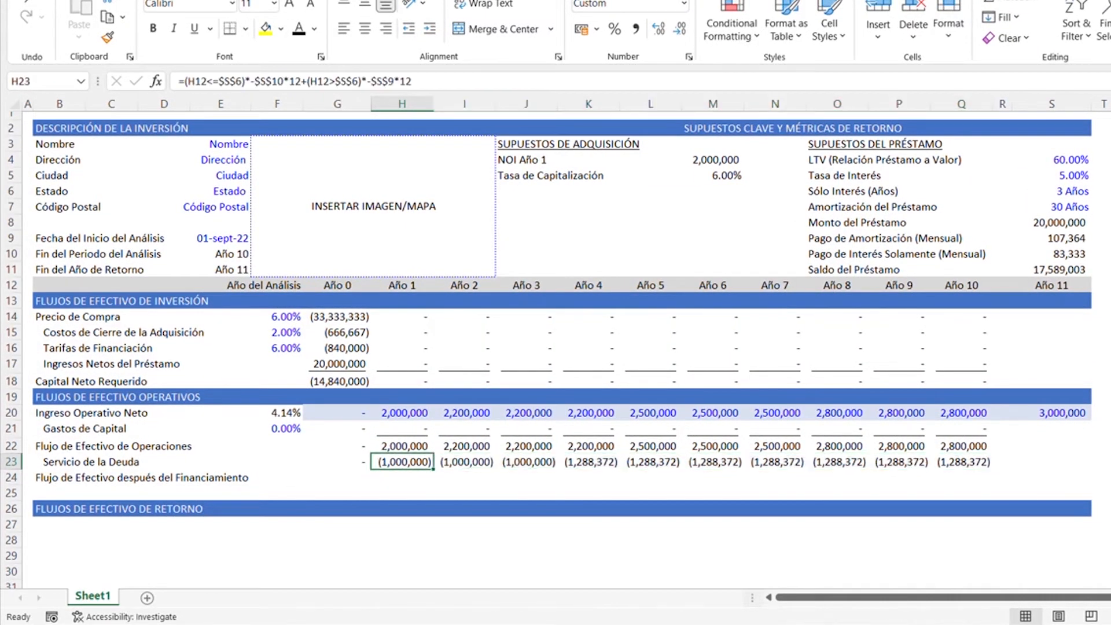
{"action": "key", "text": "shift+Right"}
{"action": "key", "text": "shift+Right"}
{"action": "key", "text": "shift+Right"}
{"action": "key", "text": "shift+Right"}
{"action": "key", "text": "shift+Right"}
{"action": "key", "text": "shift+Right"}
{"action": "key", "text": "shift+Right"}
{"action": "key", "text": "shift+Right"}
{"action": "key", "text": "shift+Right"}
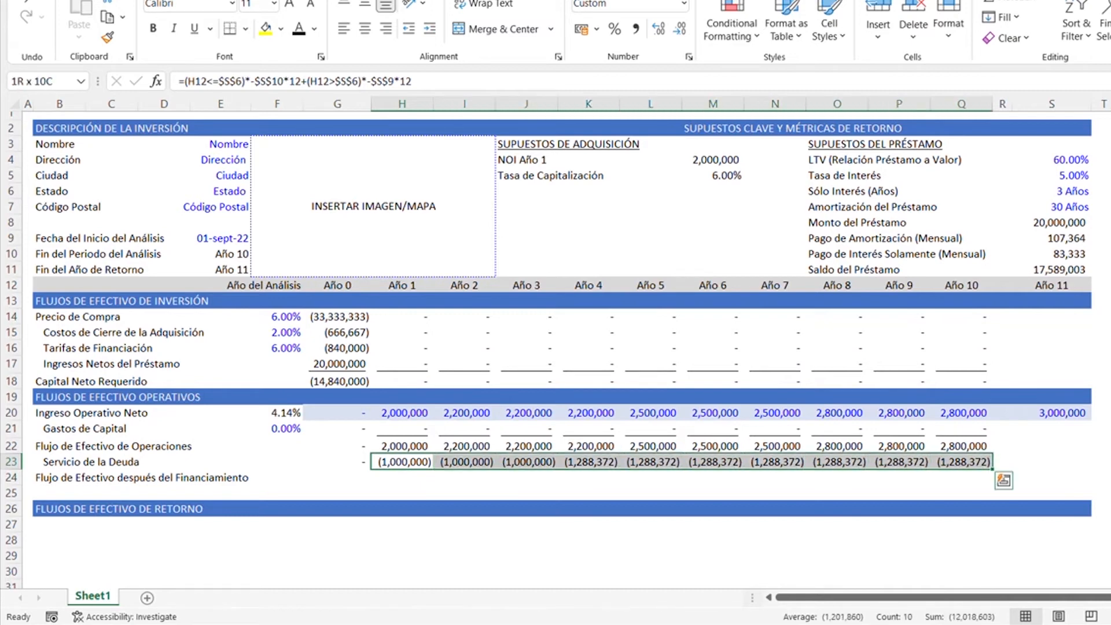
{"action": "key", "text": "ctrl+u"}
{"action": "key", "text": "Down"}
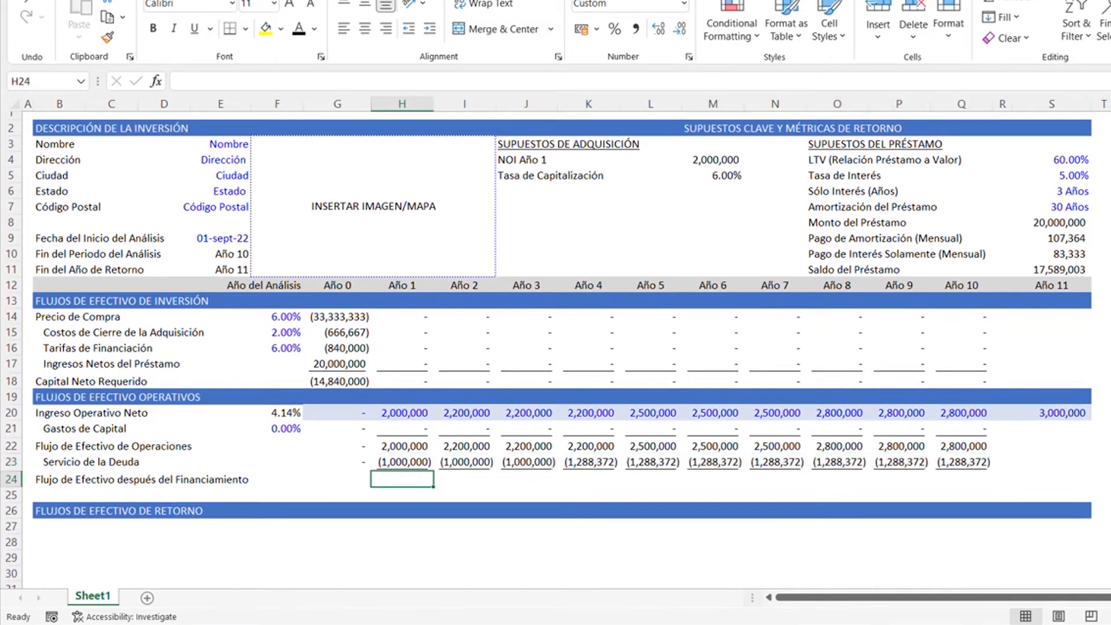
- Calculate the Año 1 cash flow after financing in H24 with the formula =H23+H22
{"action": "key", "text": "Up"}
{"action": "key", "text": "Down"}
{"action": "type", "text": "="}
{"action": "key", "text": "Up"}
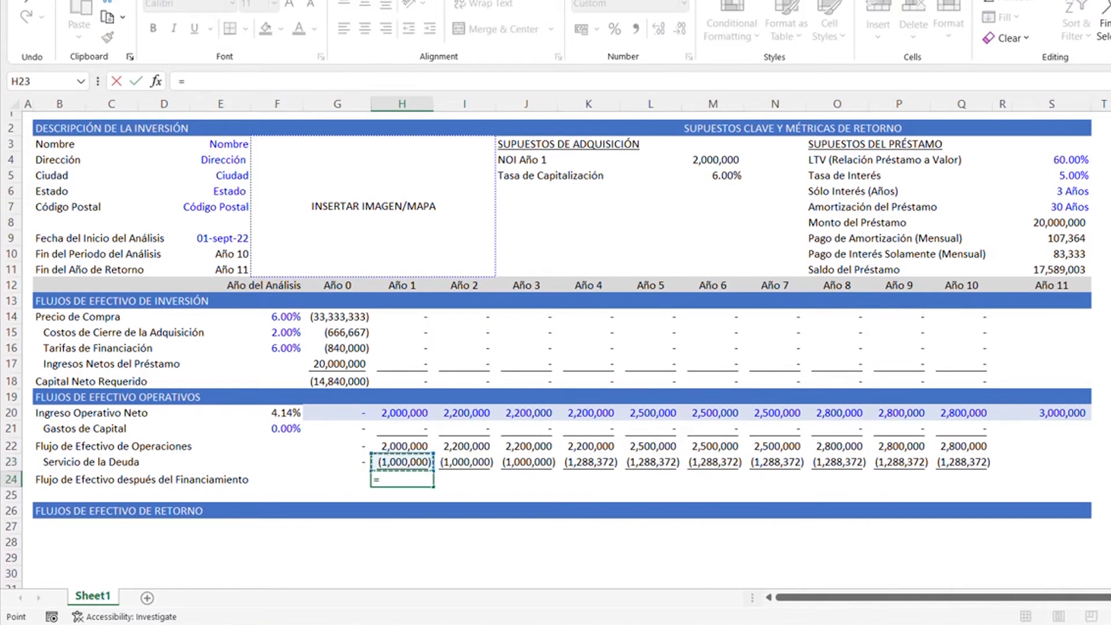
{"action": "type", "text": "+"}
{"action": "key", "text": "Up"}
{"action": "key", "text": "Up"}
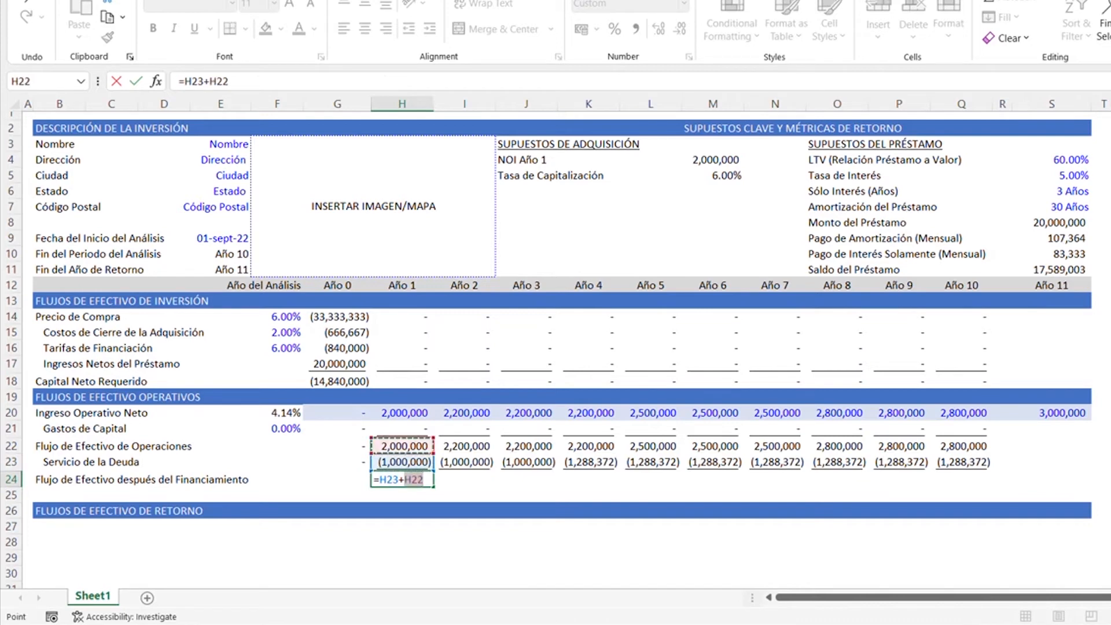
{"action": "key", "text": "ctrl+Return"}
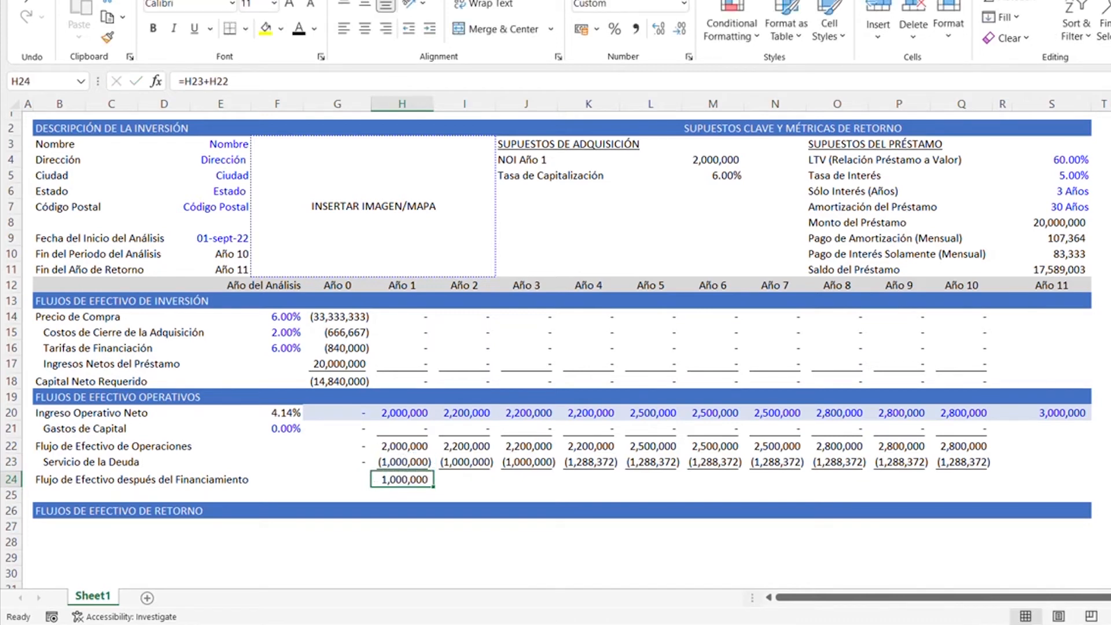
- Copy the cash flow after financing formula from H24 across Año 2 through Año 10 in I24:Q24
{"action": "key", "text": "ctrl+c"}
{"action": "key", "text": "Right"}
{"action": "key", "text": "ctrl+shift+Right"}
{"action": "key", "text": "shift+Left"}
{"action": "key", "text": "shift+Left"}
{"action": "key", "text": "shift+Left"}
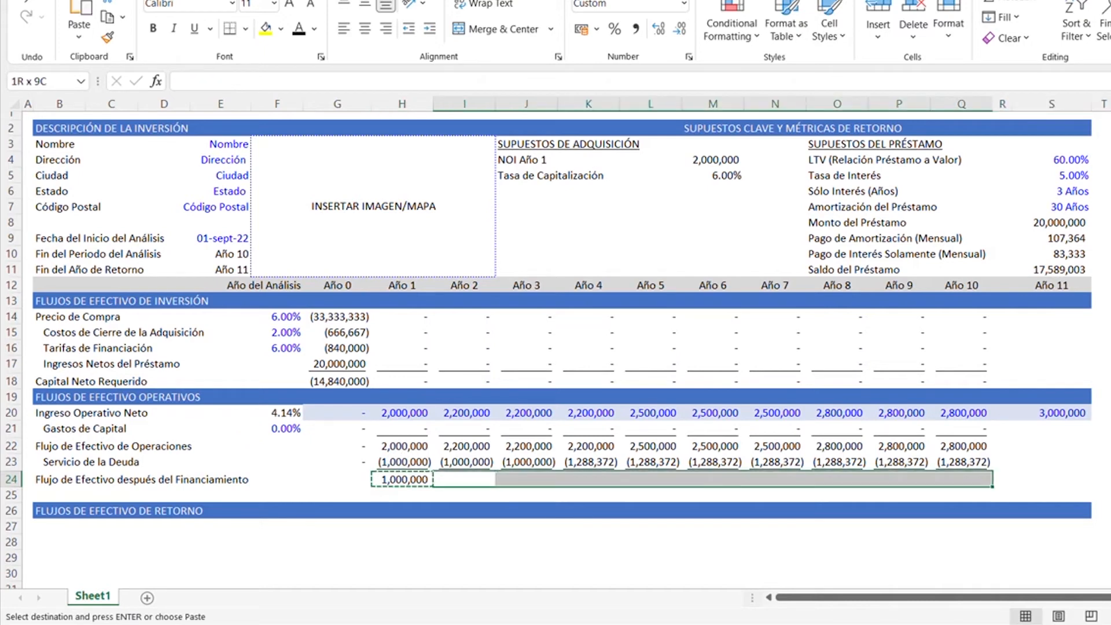
{"action": "key", "text": "ctrl+v"}
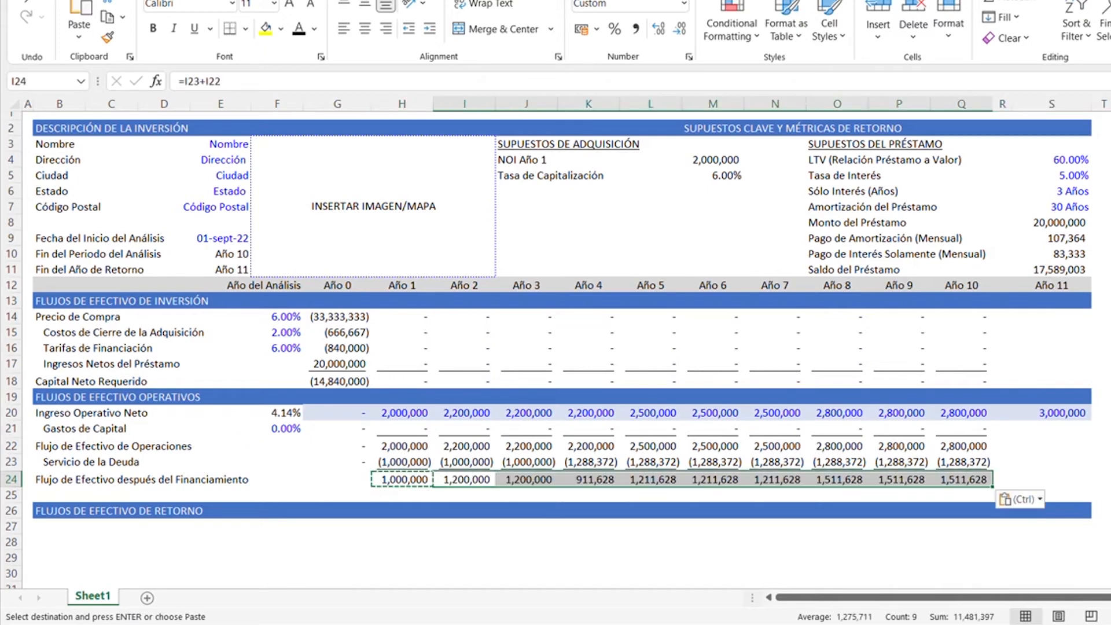
{"action": "key", "text": "Escape"}
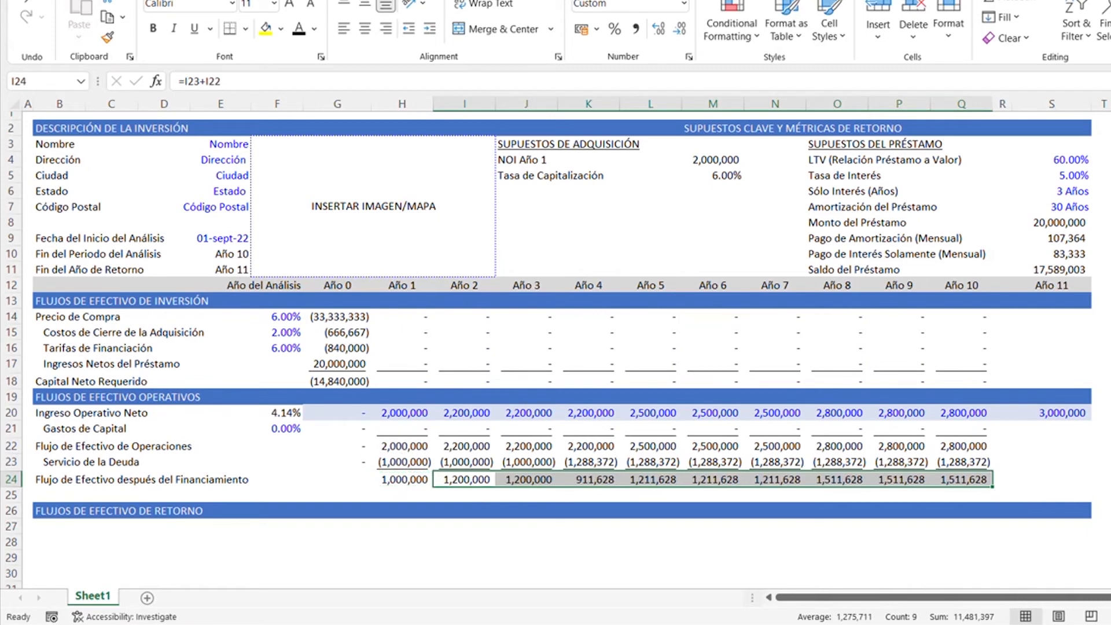
- Enter the label DSCR in cell B25, below Flujo de Efectivo después del Financiamiento
{"action": "key", "text": "Left"}
{"action": "key", "text": "Left"}
{"action": "key", "text": "Left"}
{"action": "key", "text": "Left"}
{"action": "key", "text": "Left"}
{"action": "key", "text": "Left"}
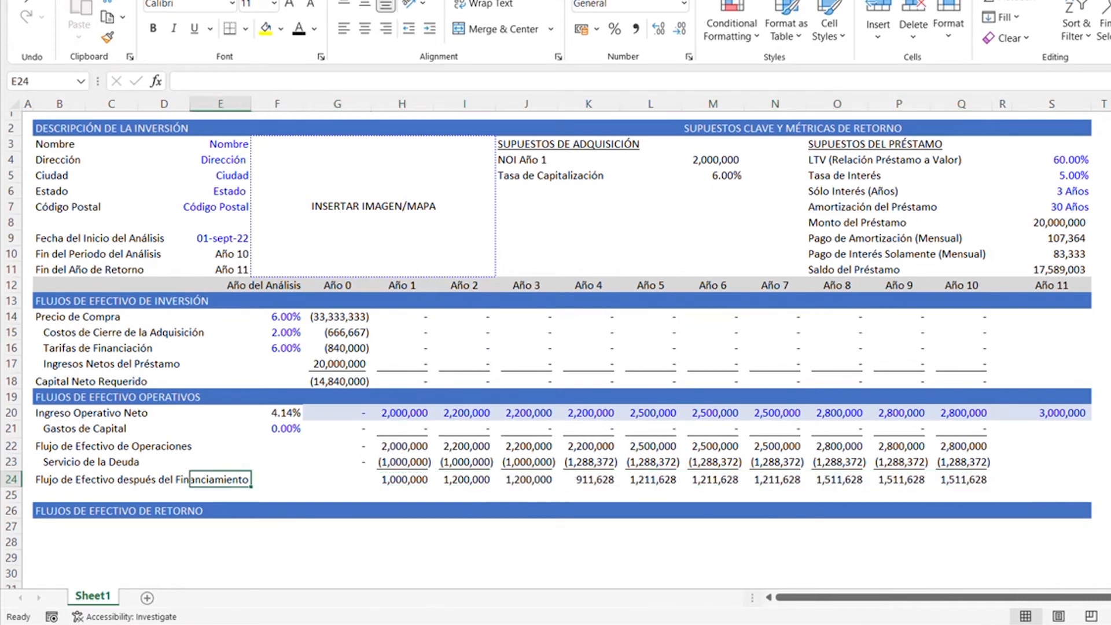
{"action": "key", "text": "Left"}
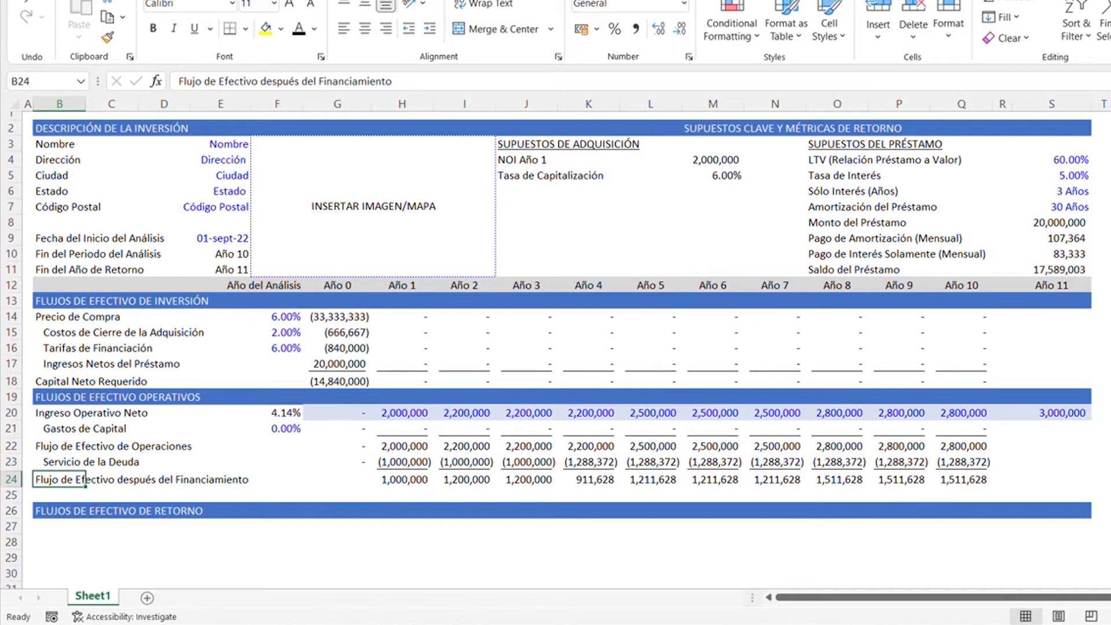
{"action": "key", "text": "Down"}
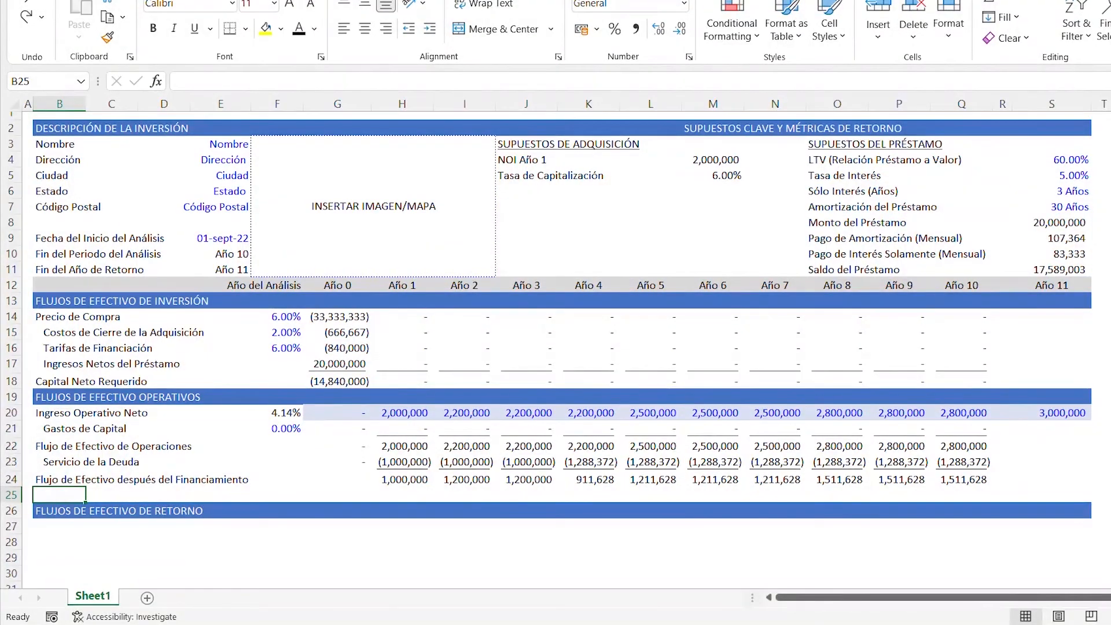
{"action": "type", "text": "DSCR"}
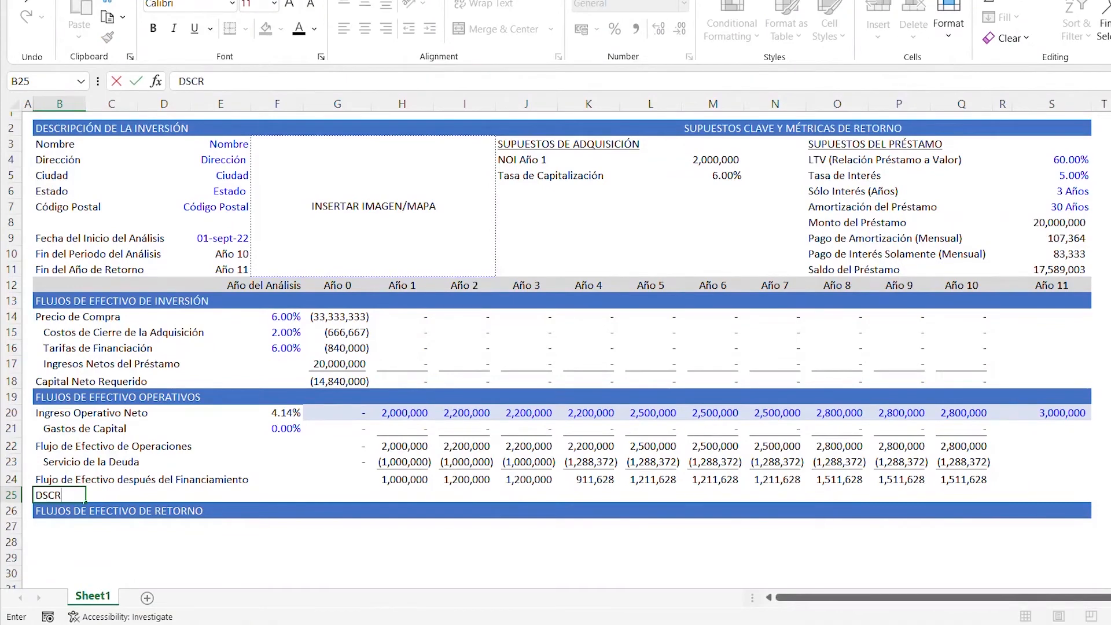
{"action": "key", "text": "Return"}
- Insert two blank rows above the FLUJOS DE EFECTIVO DE RETORNO header in row 26
{"action": "left_click", "coordinate": [11, 510]}
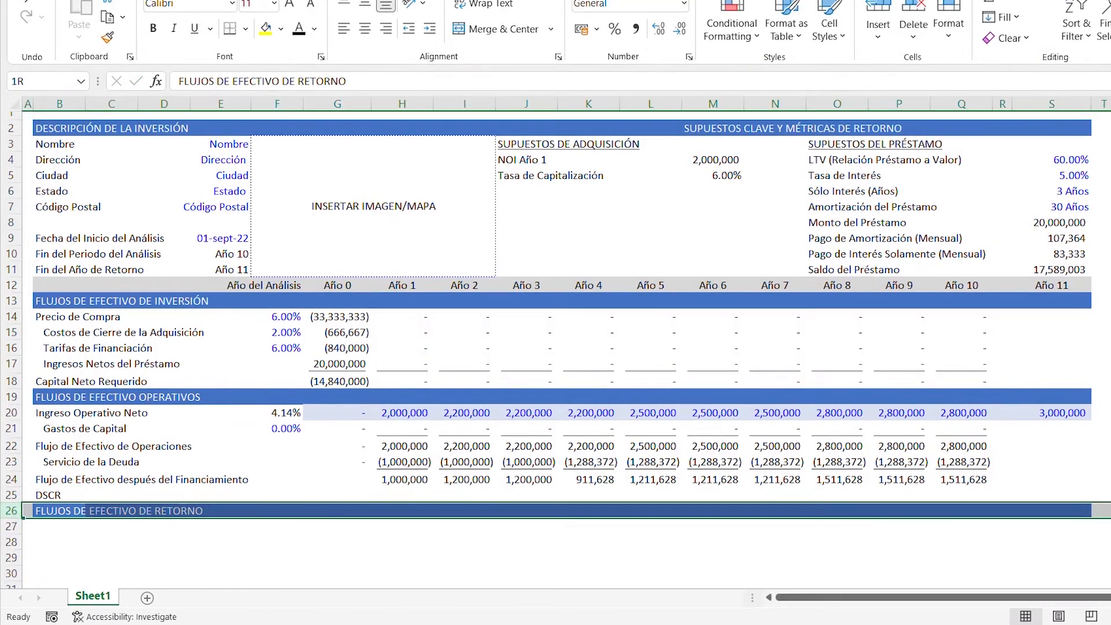
{"action": "key", "text": "ctrl+shift+plus"}
{"action": "key", "text": "ctrl+shift+plus"}
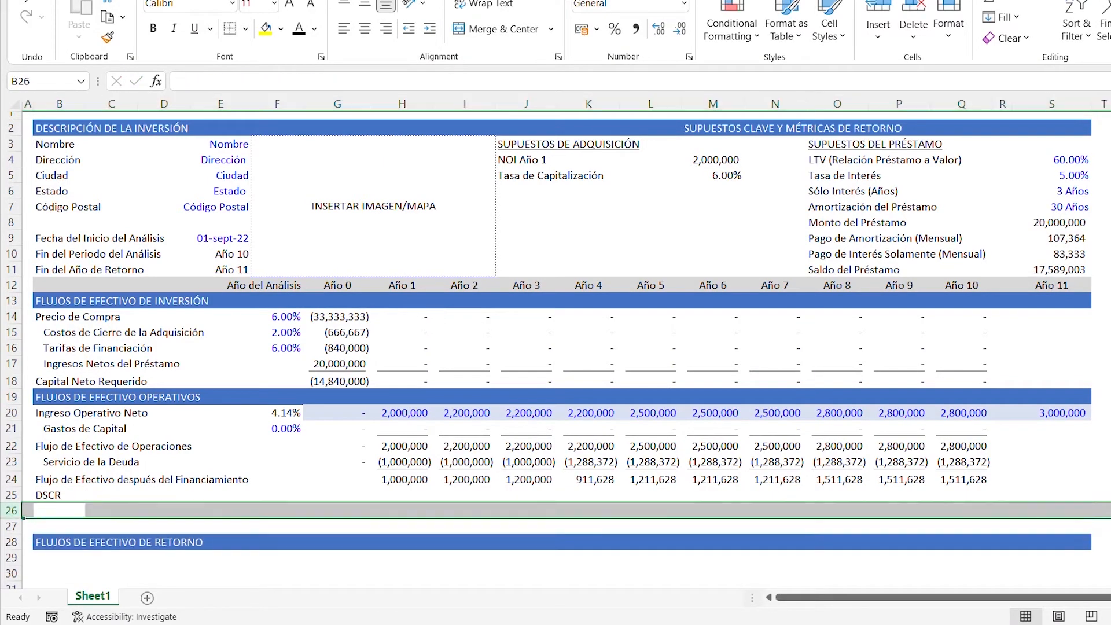
- Enter the label "Rendimiento de la Deuda" in cell B26, below DSCR
{"action": "key", "text": "Right"}
{"action": "key", "text": "Left"}
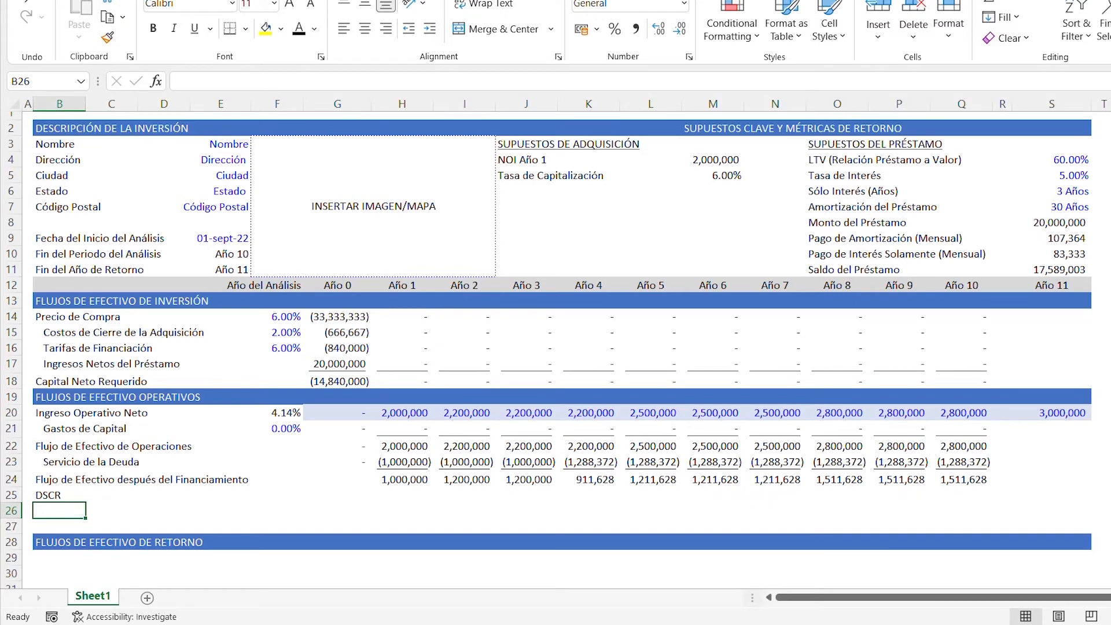
{"action": "type", "text": "Rendi"}
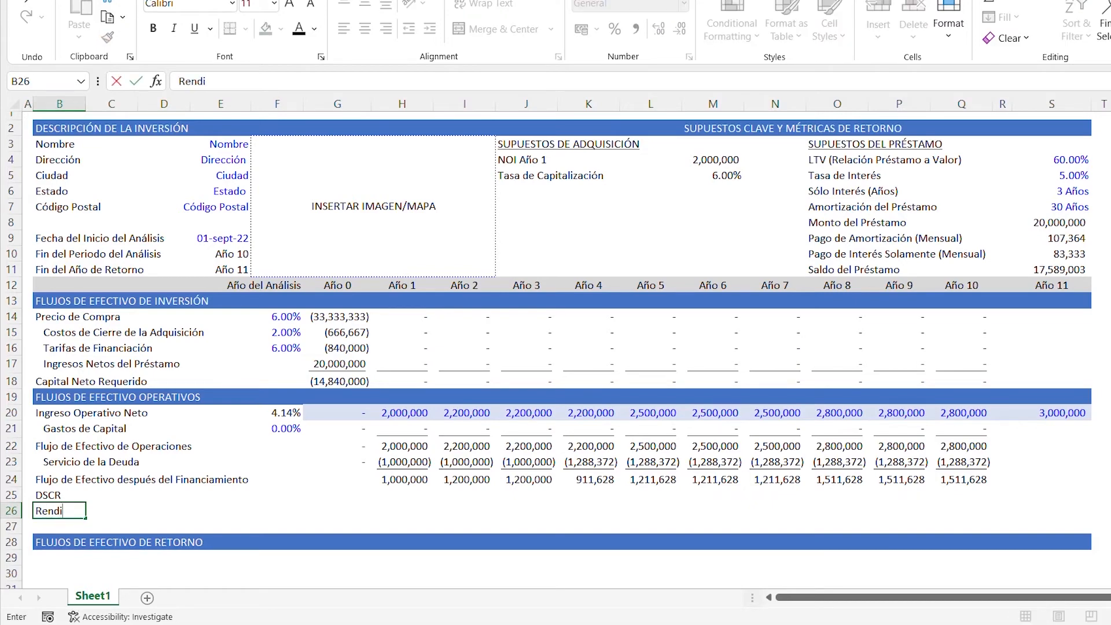
{"action": "type", "text": "miento de la Deuda"}
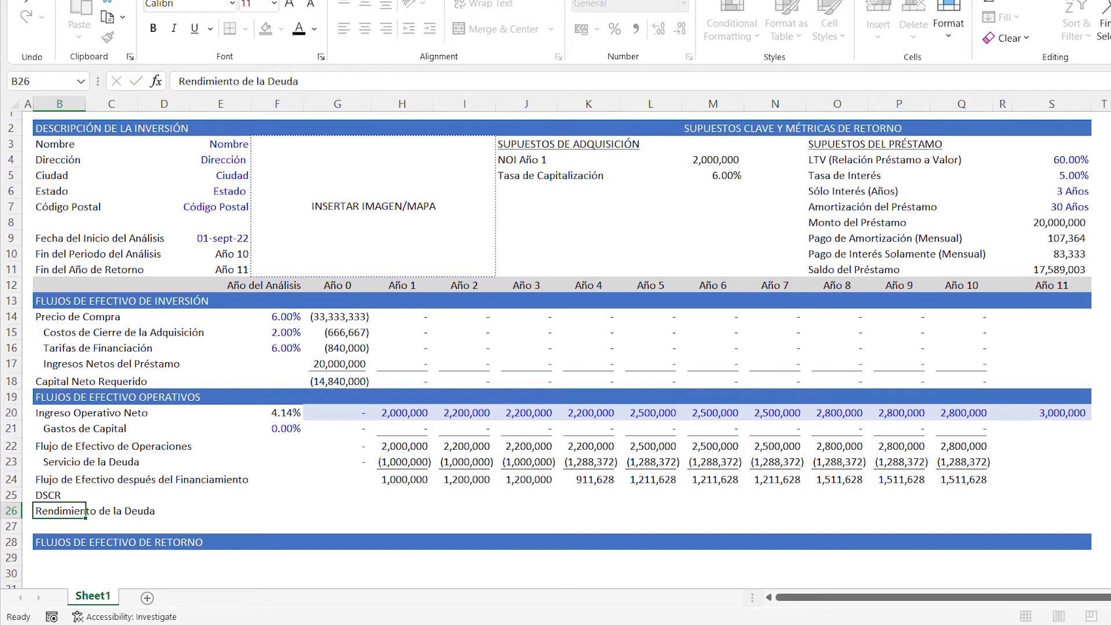
{"action": "key", "text": "Return"}
- Enter the label "Rentabilidad del Efectivo Sobre Efectivo (Anualizado)" in cell B27, below Rendimiento de la Deuda
{"action": "type", "text": "Rentab"}
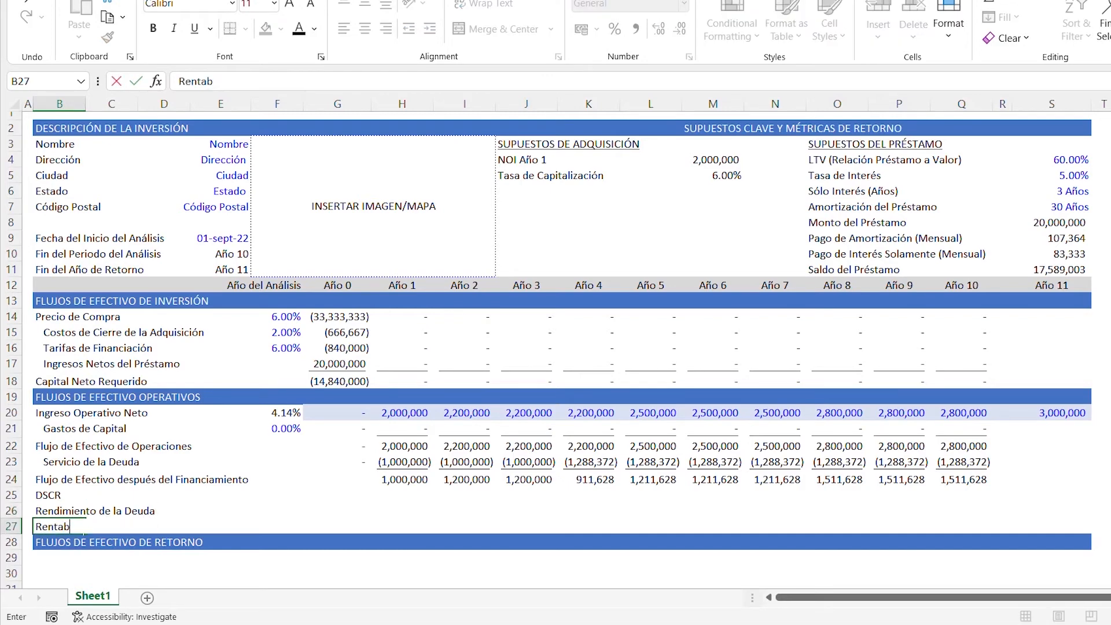
{"action": "type", "text": "ilidad del E"}
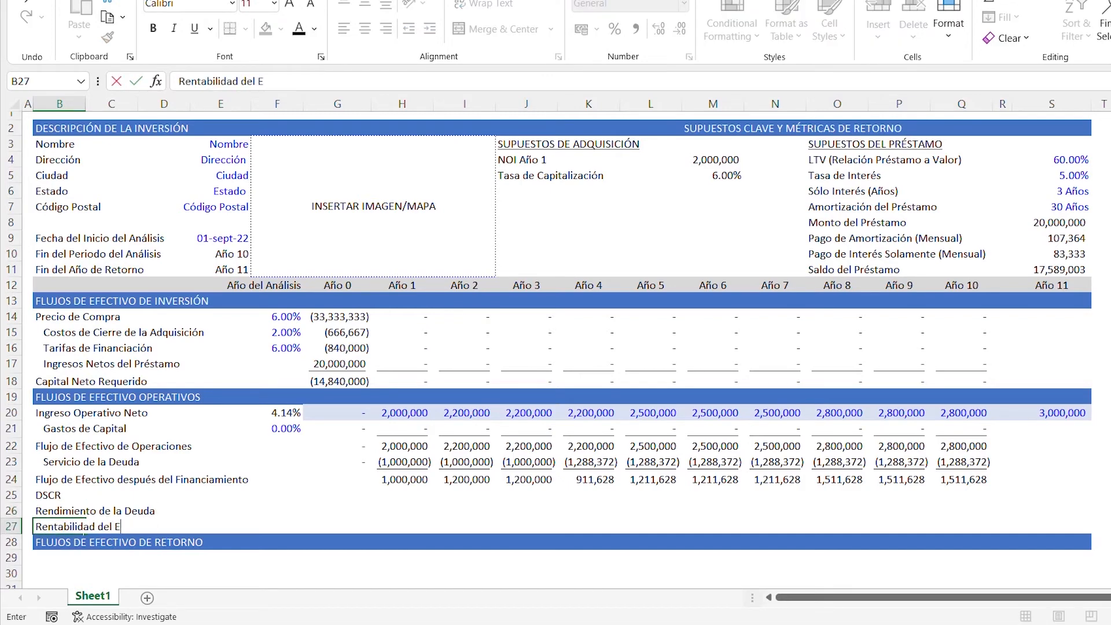
{"action": "type", "text": "fectivo Sob"}
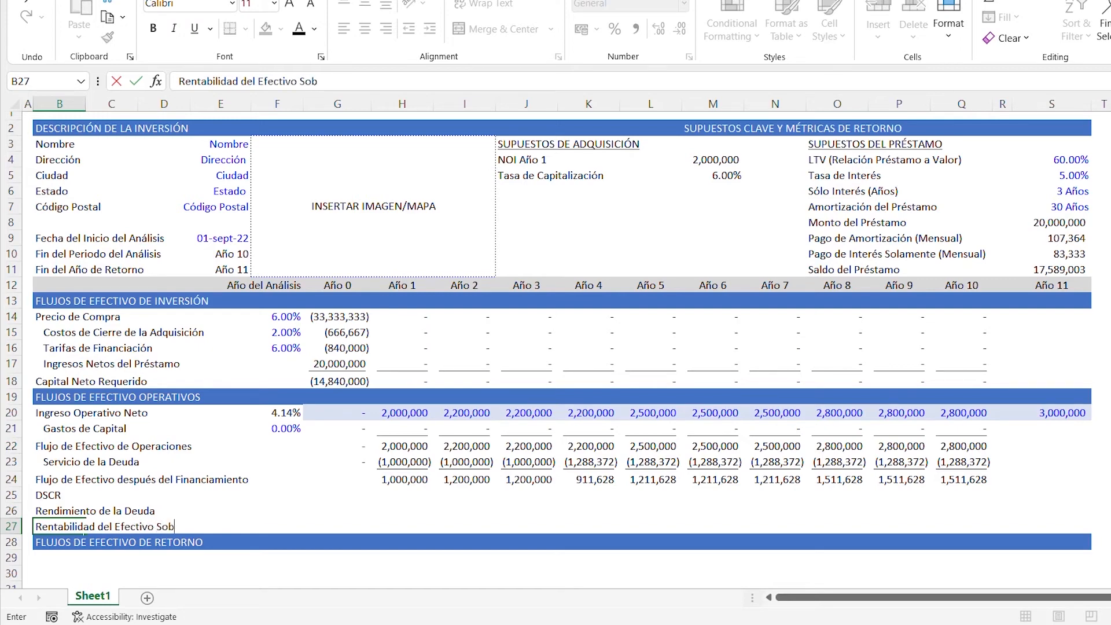
{"action": "type", "text": "re Efectivo "}
{"action": "type", "text": "("}
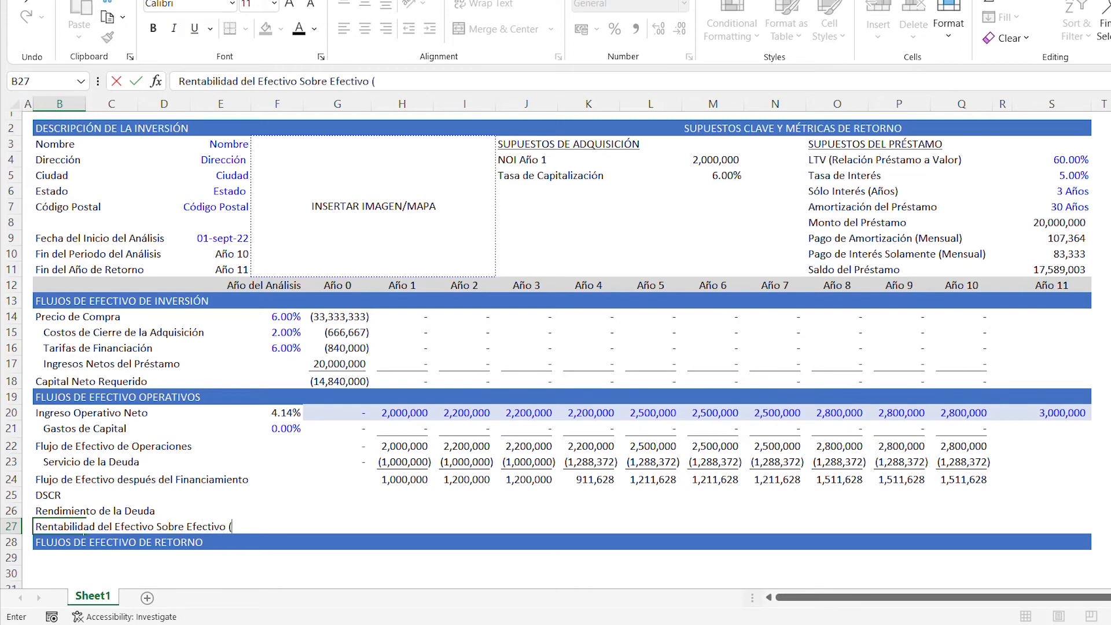
{"action": "type", "text": "Anualizado)"}
- Indent the DSCR, Rendimiento de la Deuda and Rentabilidad del Efectivo Sobre Efectivo labels in B25:B27 by one level
{"action": "key", "text": "Up"}
{"action": "key", "text": "Up"}
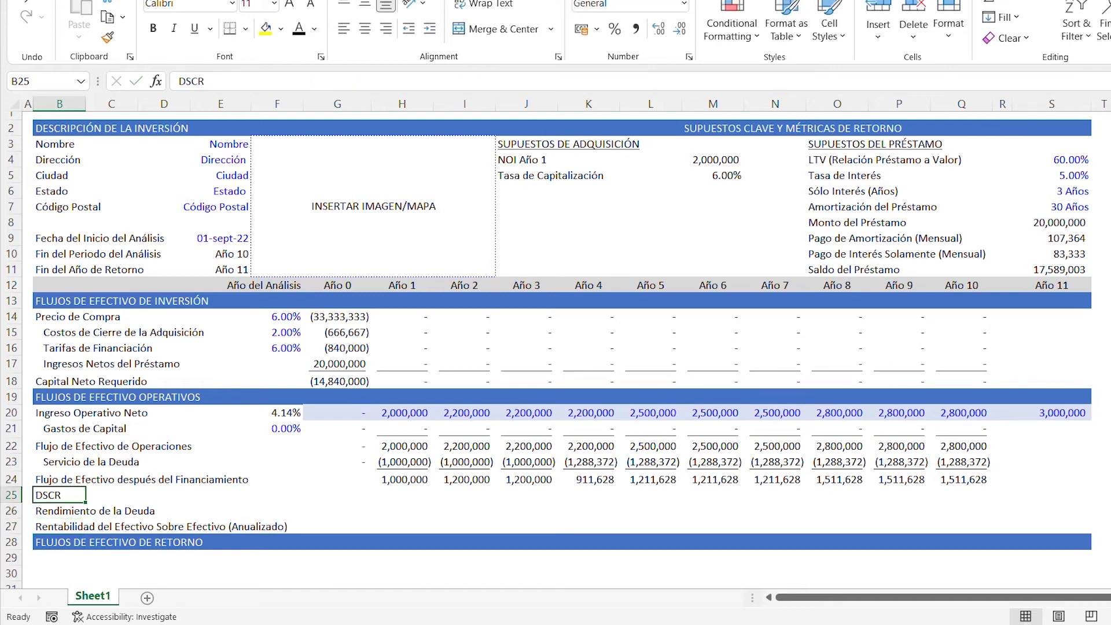
{"action": "key", "text": "shift+Down"}
{"action": "key", "text": "shift+Down"}
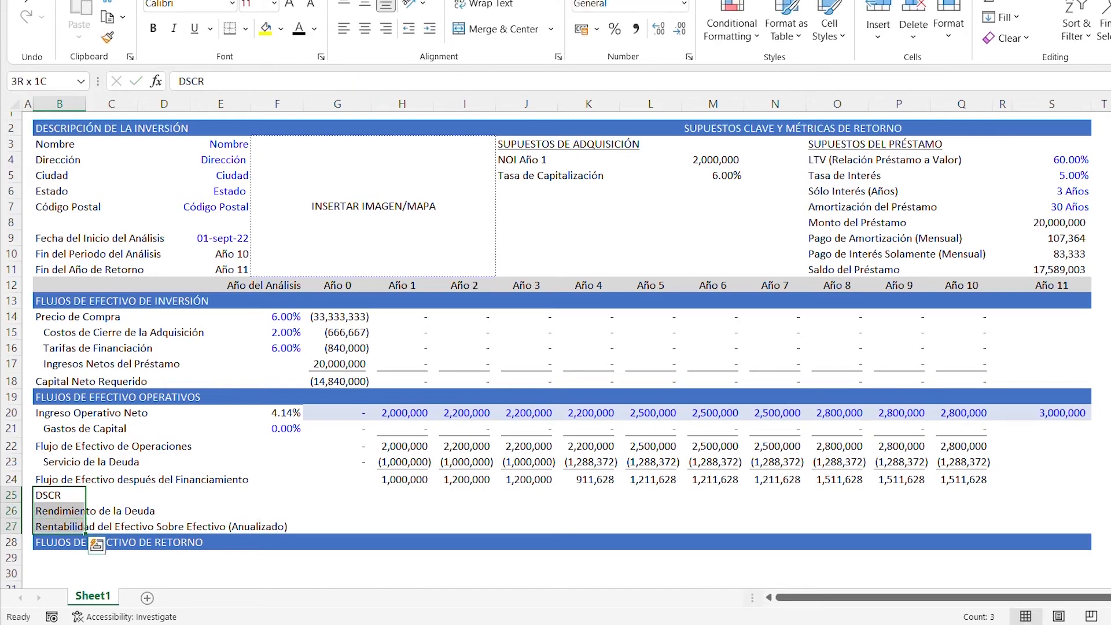
{"action": "key", "text": "alt+h"}
{"action": "key", "text": "6"}
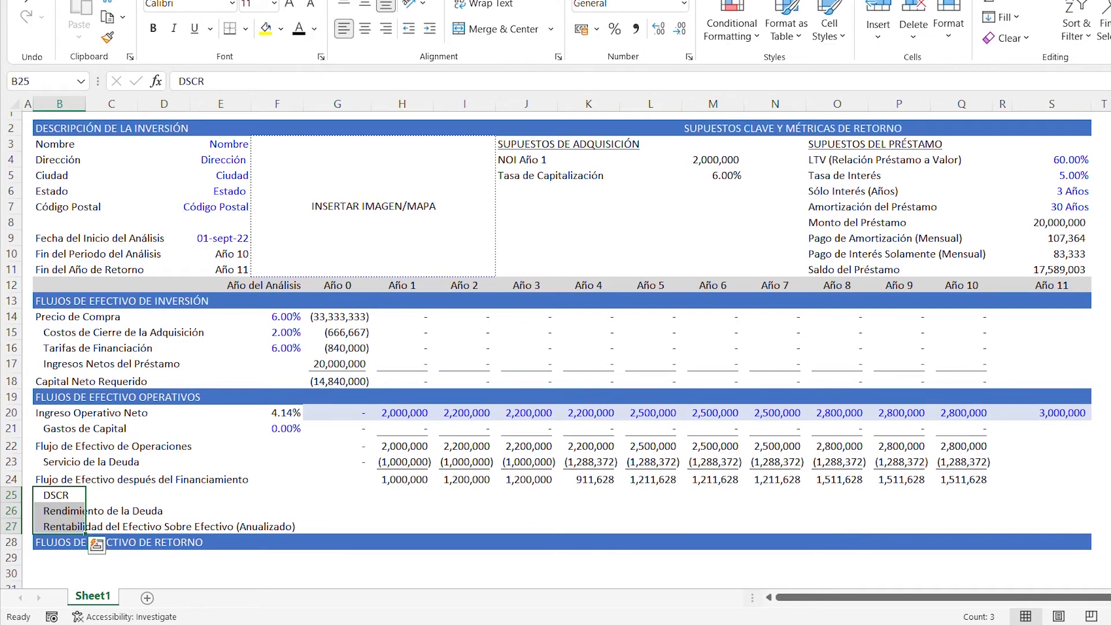
- Select cell H25, the Año 1 cell of the DSCR row
{"action": "key", "text": "Up"}
{"action": "key", "text": "Down"}
{"action": "key", "text": "Right"}
{"action": "key", "text": "Right"}
{"action": "key", "text": "Right"}
{"action": "key", "text": "Right"}
{"action": "key", "text": "Right"}
{"action": "key", "text": "Right"}
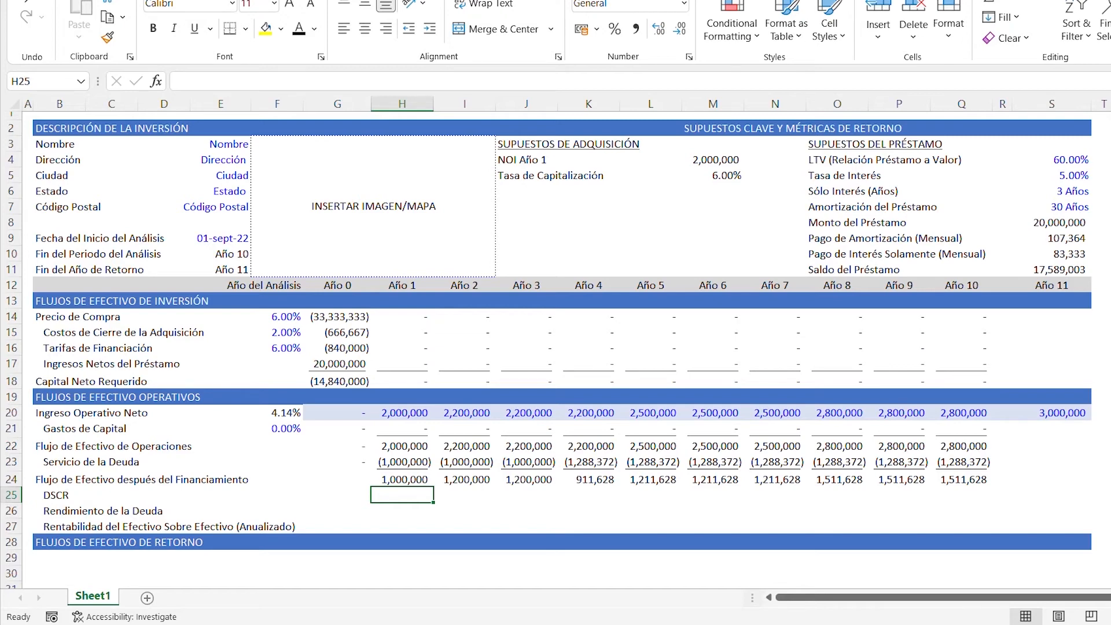
{"action": "type", "text": "="}
{"action": "key", "text": "Up"}
{"action": "key", "text": "Up"}
{"action": "key", "text": "Up"}
{"action": "key", "text": "Up"}
{"action": "key", "text": "Down"}
{"action": "key", "text": "BackSpace"}
{"action": "key", "text": "BackSpace"}
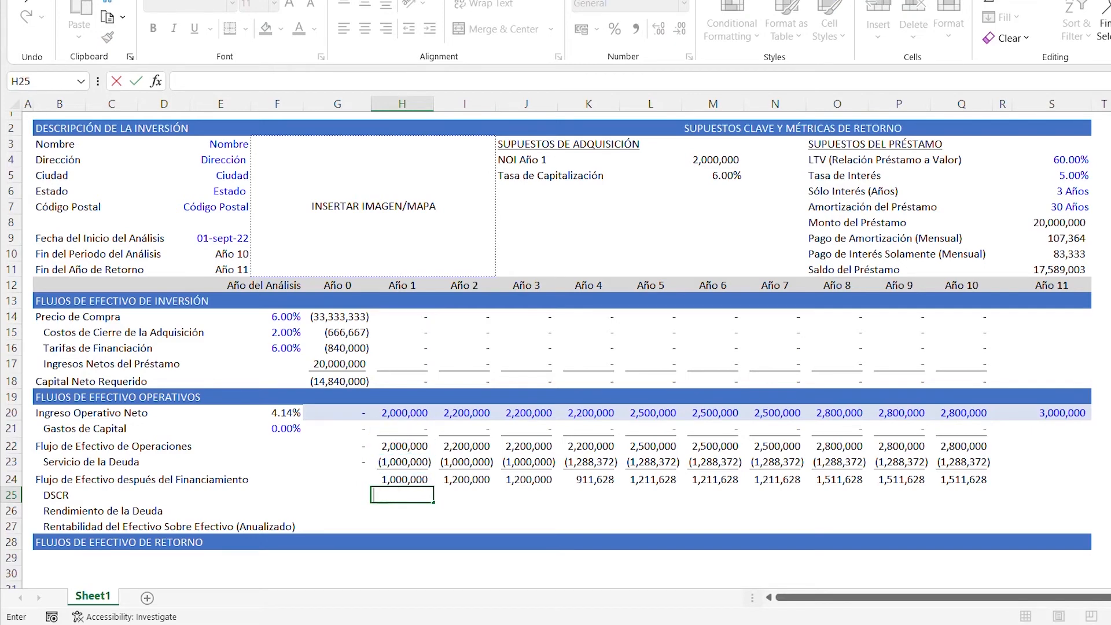
- Enter the Año 1 DSCR formula =-H20/H23 in H25, dividing Ingreso Operativo Neto by Servicio de la Deuda
{"action": "type", "text": "=-"}
{"action": "key", "text": "Up"}
{"action": "key", "text": "Up"}
{"action": "key", "text": "Up"}
{"action": "key", "text": "Up"}
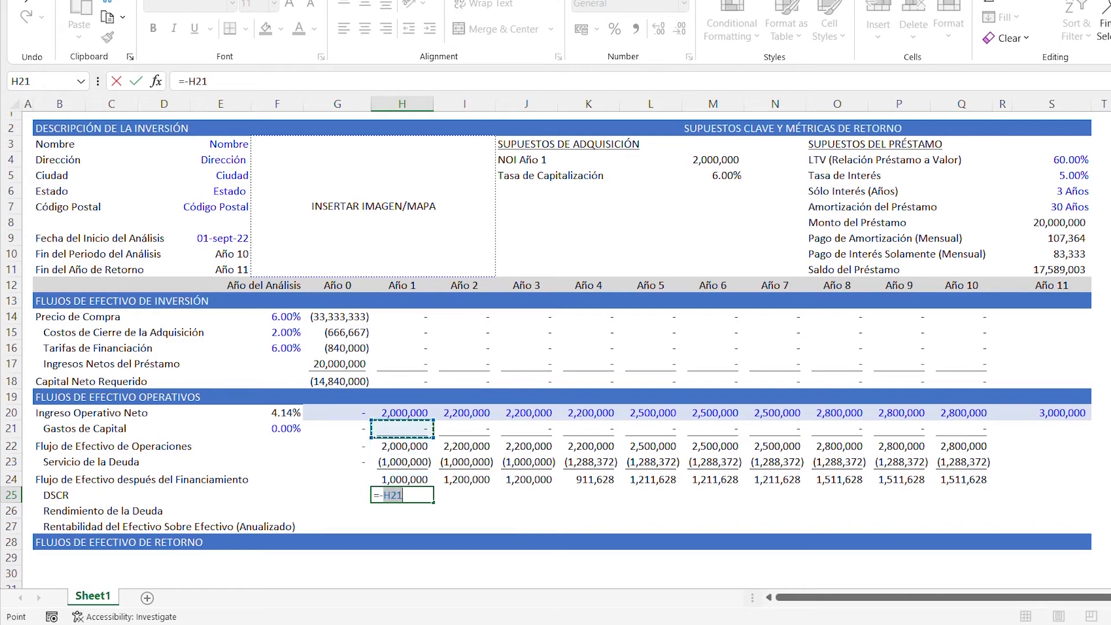
{"action": "key", "text": "Up"}
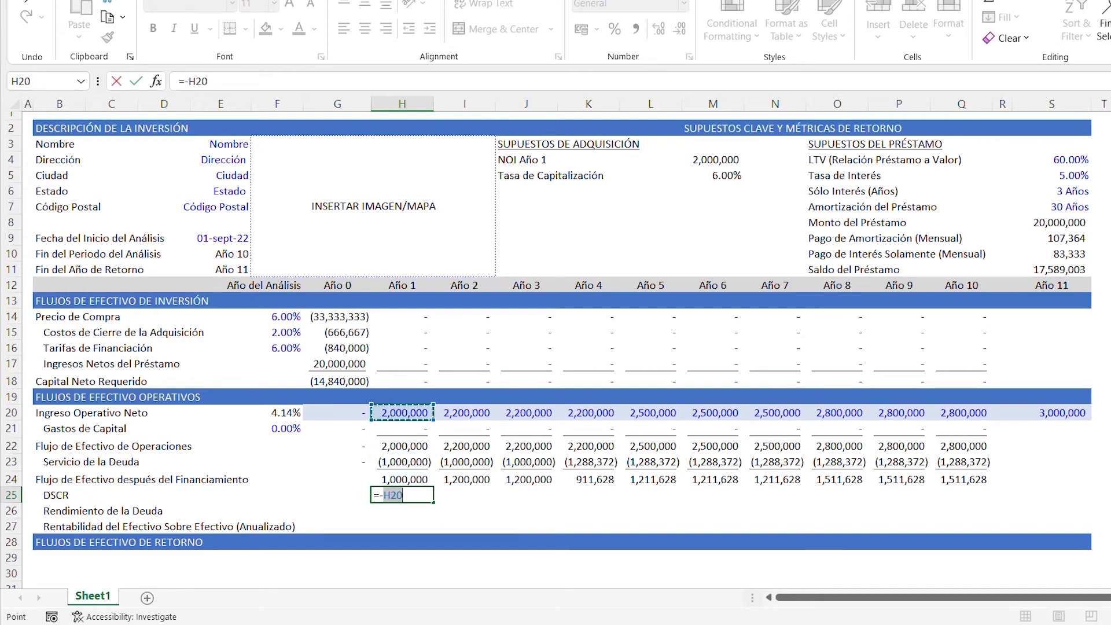
{"action": "type", "text": "/"}
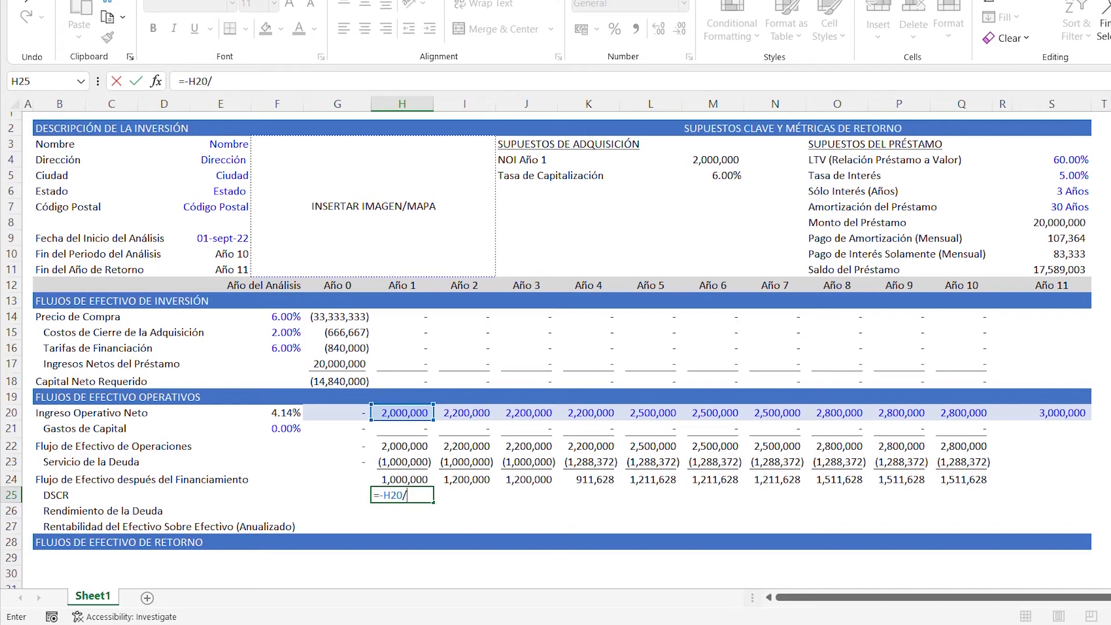
{"action": "key", "text": "Down"}
{"action": "key", "text": "Up"}
{"action": "key", "text": "Up"}
{"action": "key", "text": "Up"}
{"action": "key", "text": "ctrl+Return"}
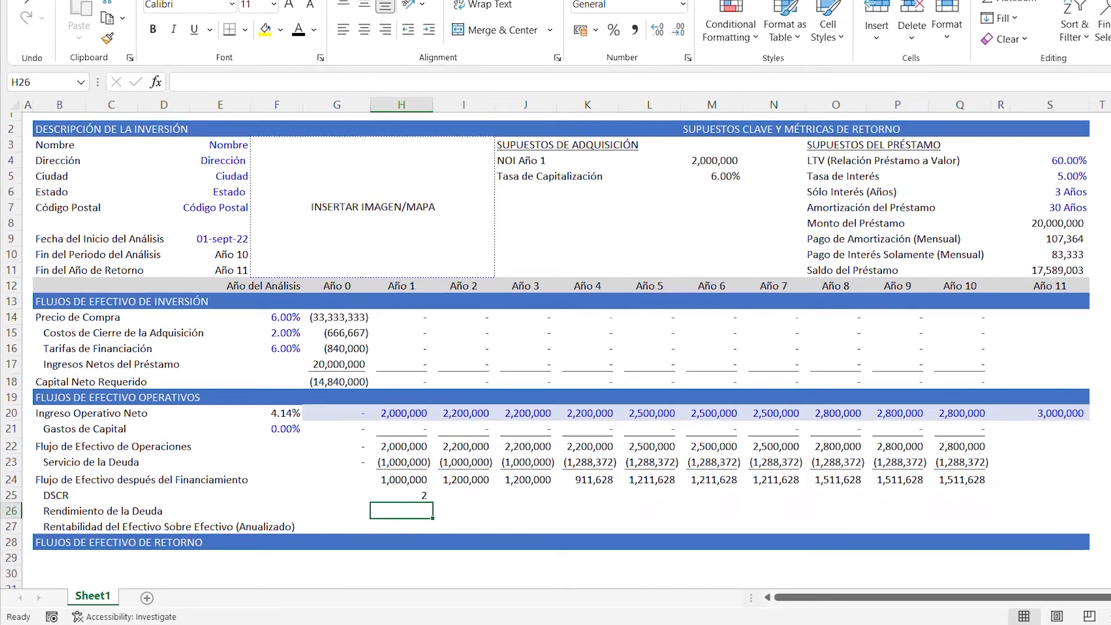
- Apply the custom number format 0.00"x" to the Año 1 DSCR in H25
{"action": "key", "text": "ctrl+1"}
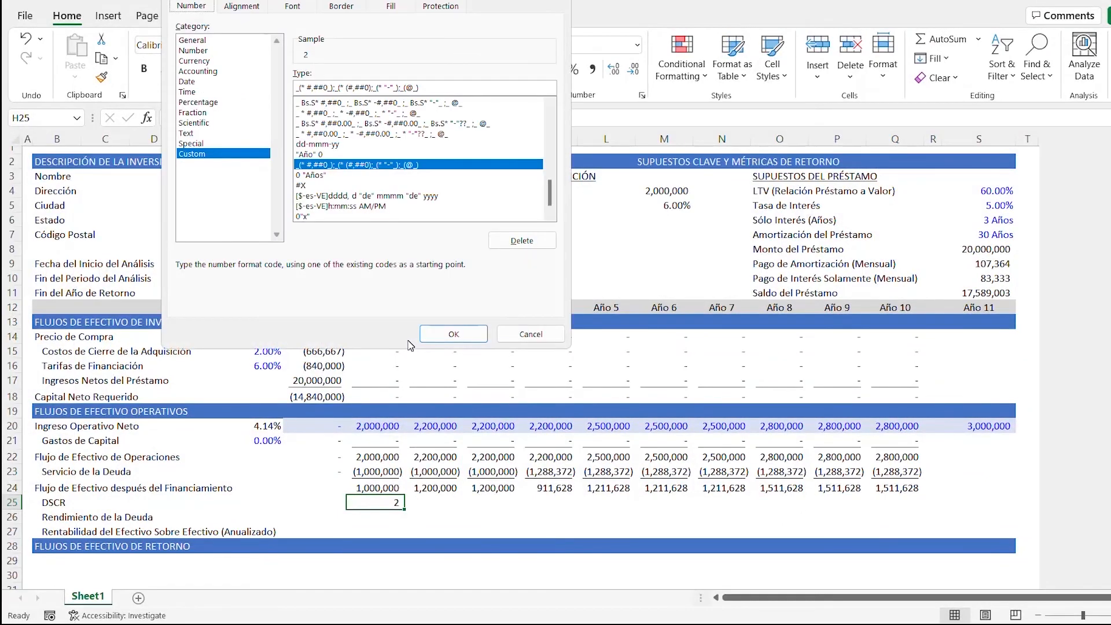
{"action": "key", "text": "Tab"}
{"action": "key", "text": "Tab"}
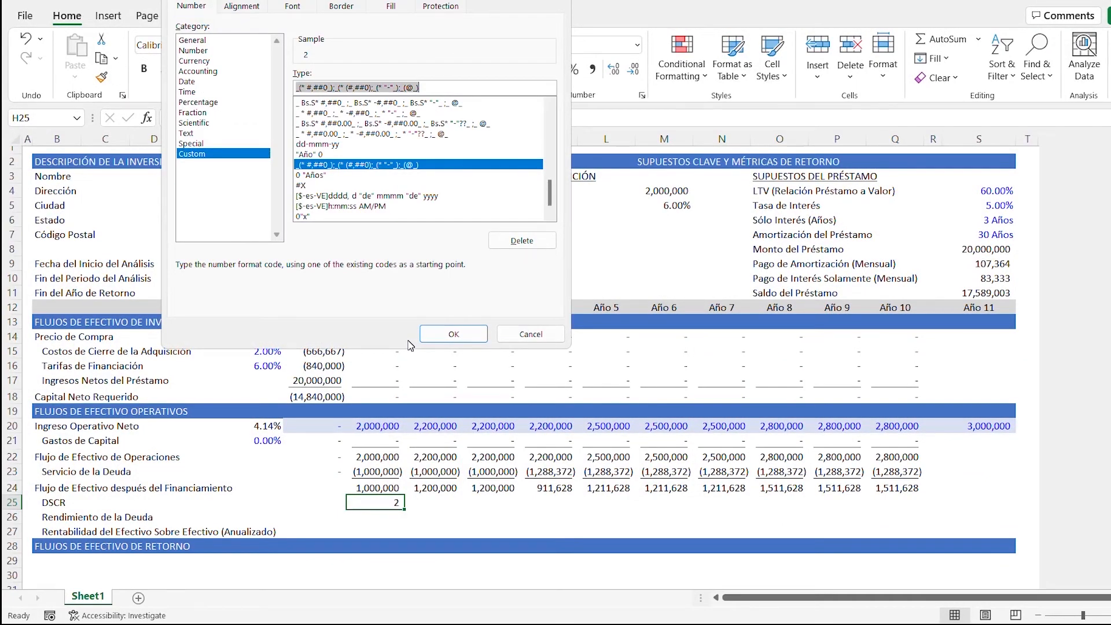
{"action": "key", "text": "BackSpace"}
{"action": "type", "text": "0."}
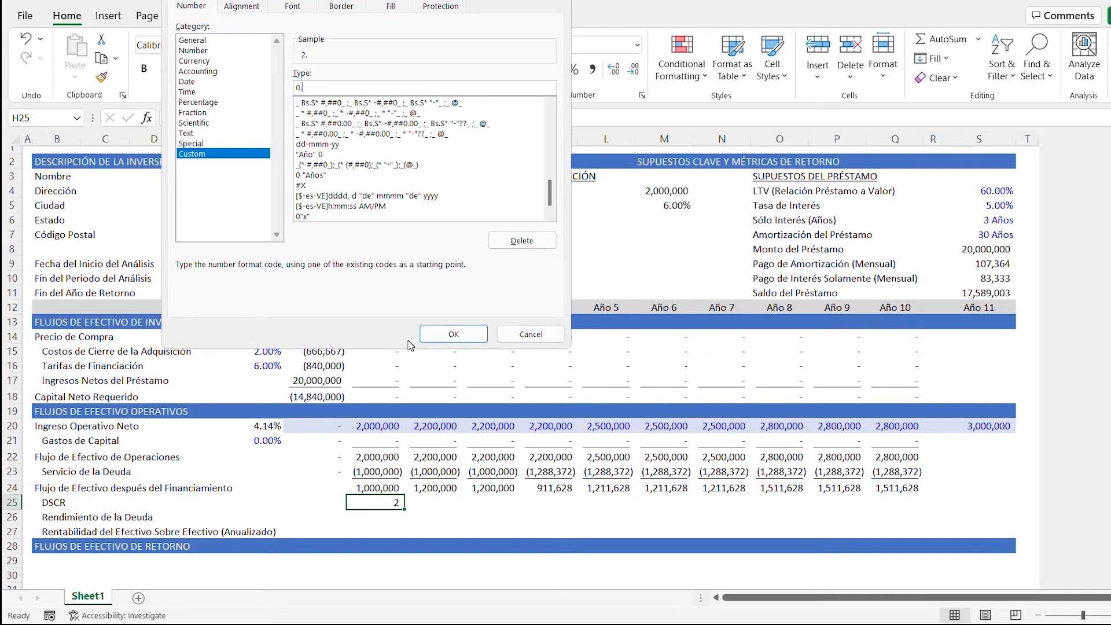
{"action": "type", "text": "00\"x"}
{"action": "left_click", "coordinate": [425, 337]}
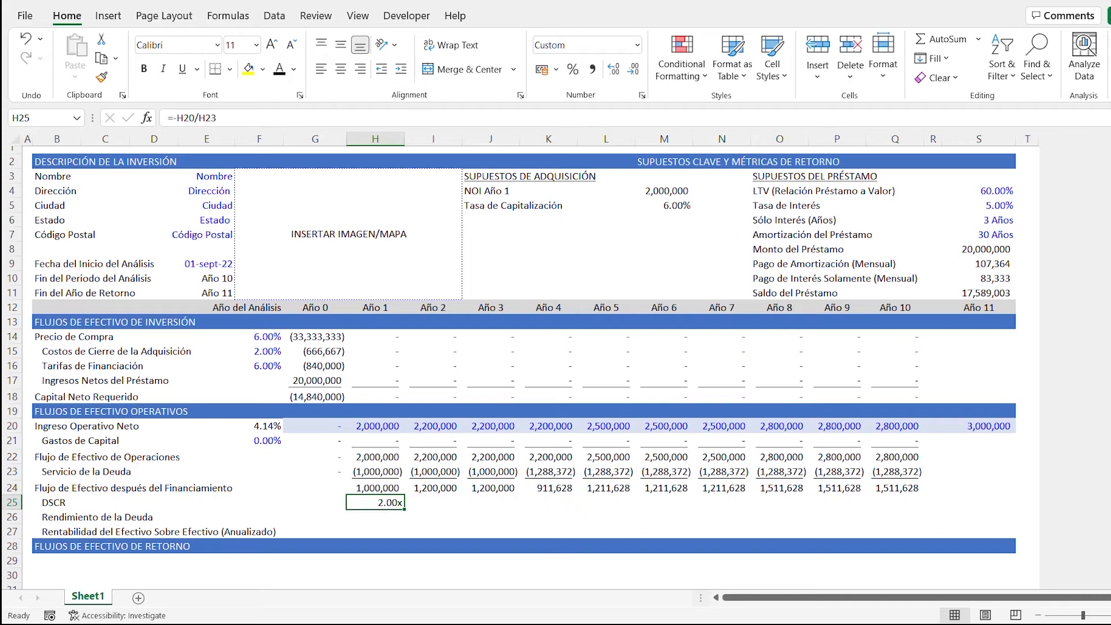
- Enter the Año 1 Rendimiento de la Deuda formula =H20/$G$17 in H26, dividing Ingreso Operativo Neto by Ingresos Netos del Préstamo
{"action": "key", "text": "Down"}
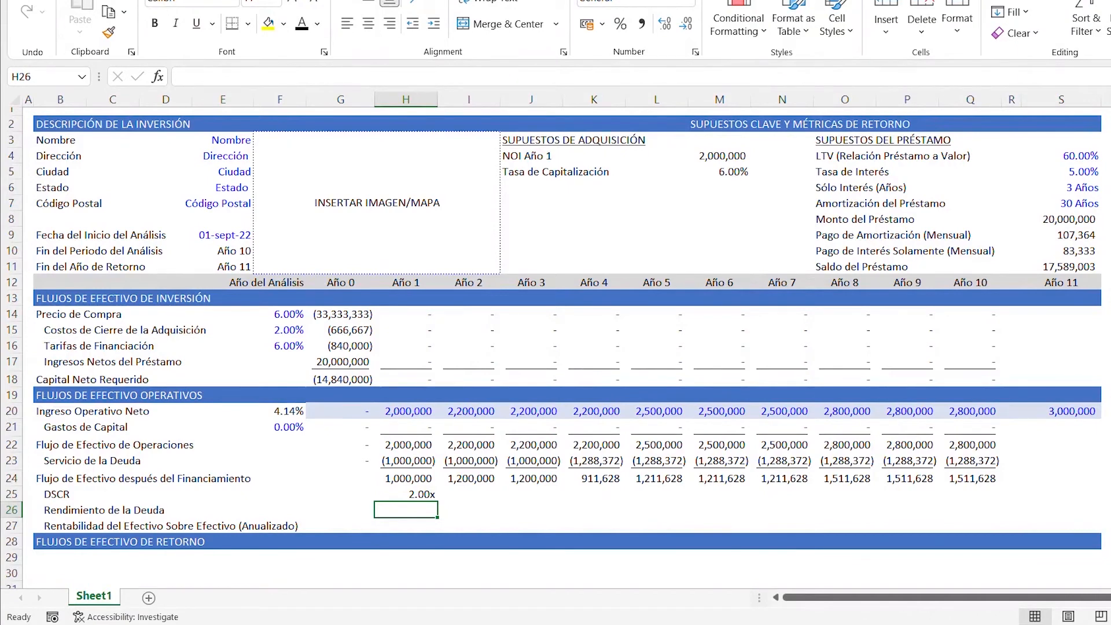
{"action": "type", "text": "="}
{"action": "key", "text": "Up"}
{"action": "key", "text": "Up"}
{"action": "key", "text": "Up"}
{"action": "key", "text": "Up"}
{"action": "key", "text": "Up"}
{"action": "key", "text": "Up"}
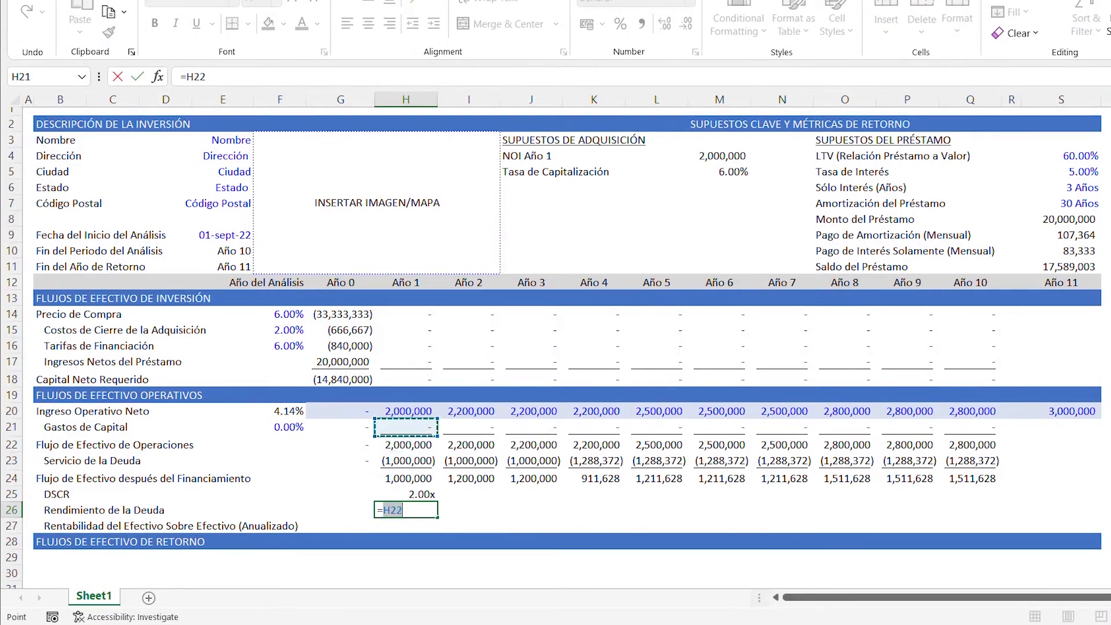
{"action": "type", "text": "/"}
{"action": "key", "text": "Up"}
{"action": "key", "text": "Up"}
{"action": "key", "text": "Up"}
{"action": "key", "text": "Left"}
{"action": "key", "text": "Left"}
{"action": "key", "text": "Up"}
{"action": "key", "text": "Up"}
{"action": "key", "text": "Up"}
{"action": "key", "text": "Right"}
{"action": "key", "text": "Up"}
{"action": "key", "text": "Up"}
{"action": "key", "text": "Up"}
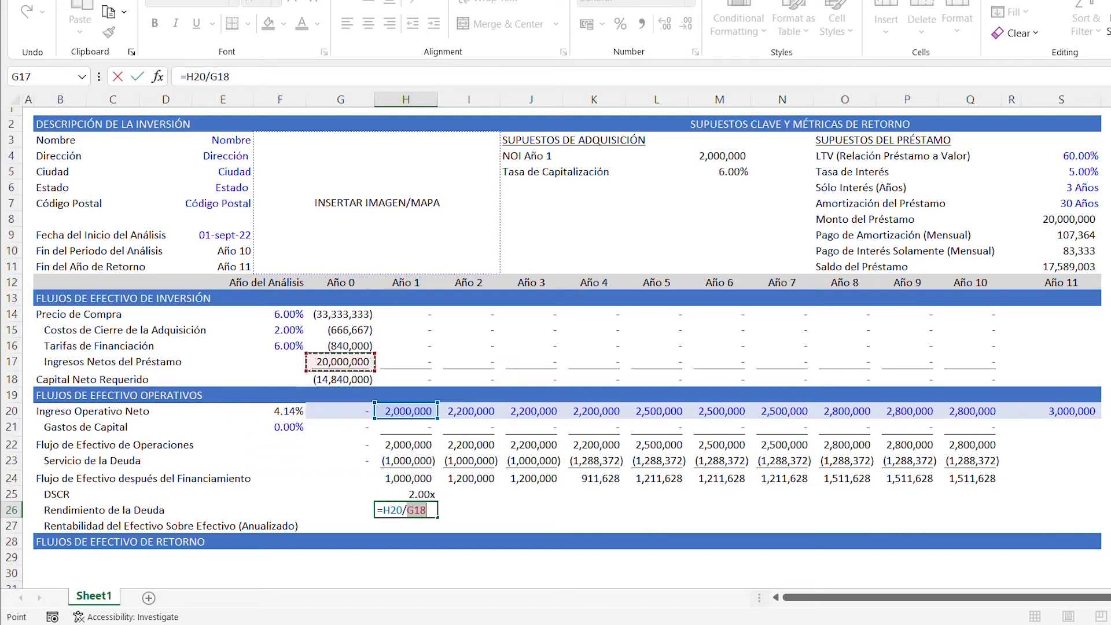
{"action": "key", "text": "F4"}
{"action": "key", "text": "ctrl+Return"}
- Copy the percentage formatting of the Ingreso Operativo Neto growth rate in F20 onto the Año 1 debt yield in H26
{"action": "key", "text": "Up"}
{"action": "key", "text": "Up"}
{"action": "key", "text": "Left"}
{"action": "key", "text": "Left"}
{"action": "key", "text": "Up"}
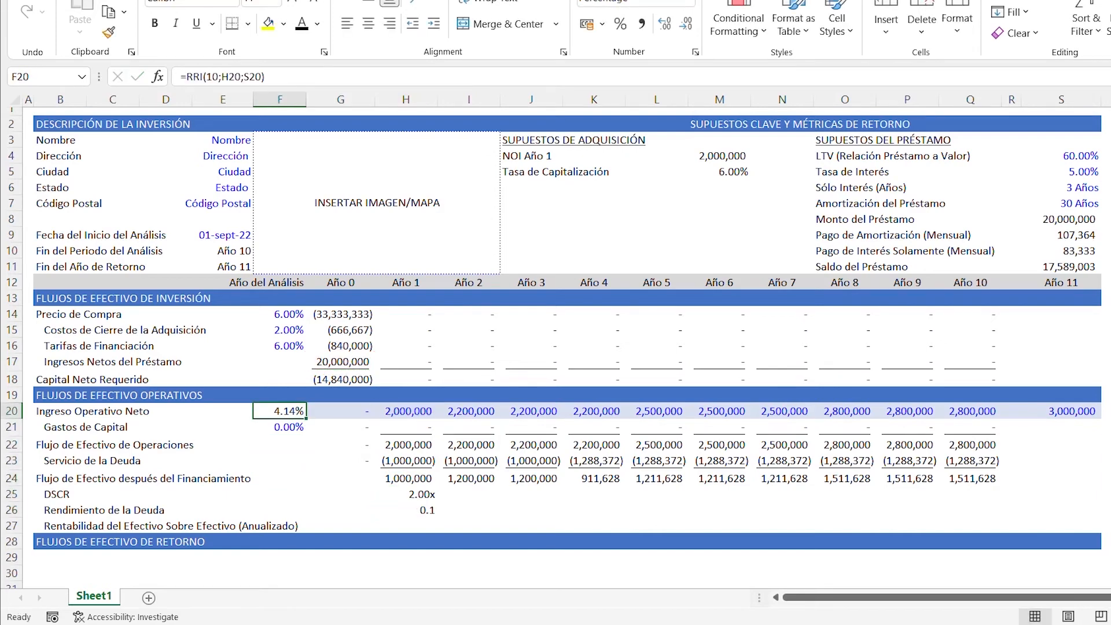
{"action": "left_click", "coordinate": [108, 33]}
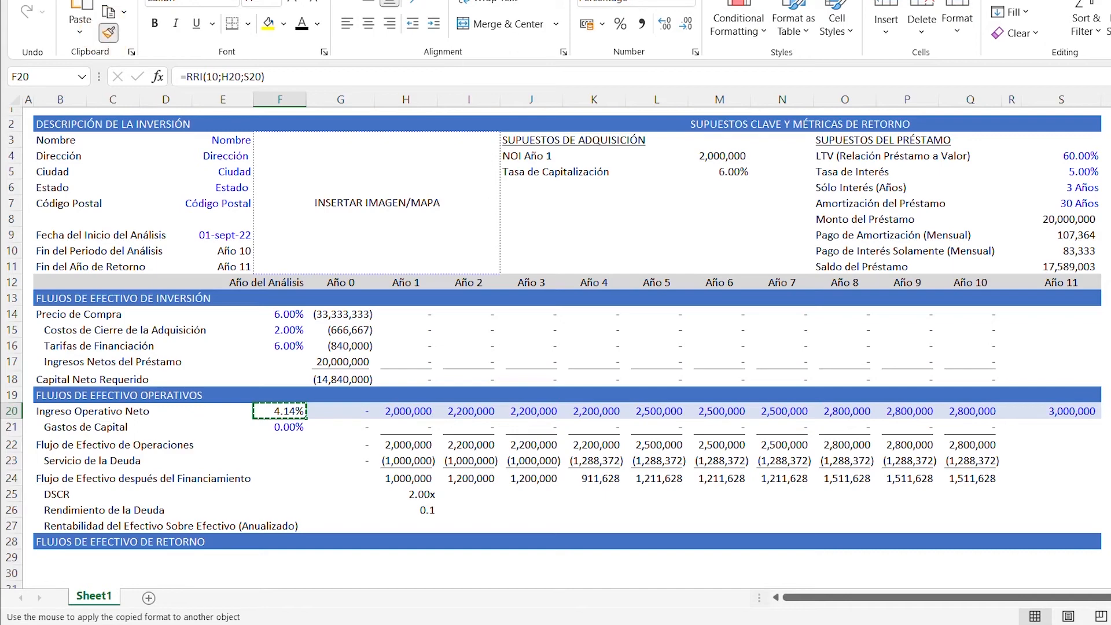
{"action": "left_click", "coordinate": [411, 504]}
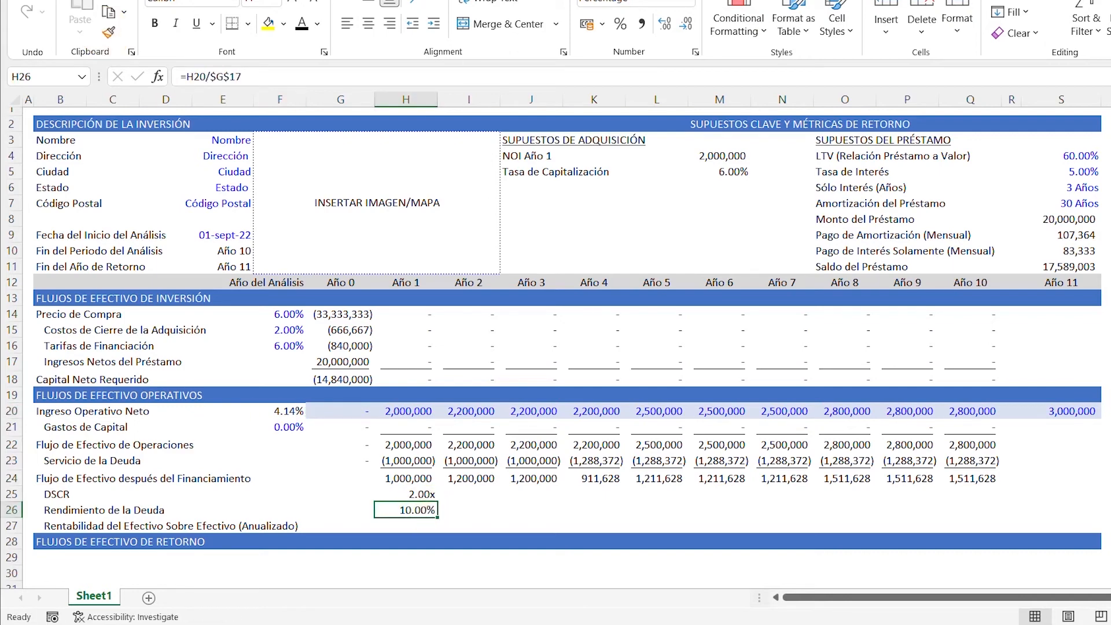
- Enter the Año 1 cash-on-cash formula =H24/-SUM($G$18:H18) in H27, anchoring the start of the Capital Neto Requerido range
{"action": "key", "text": "Down"}
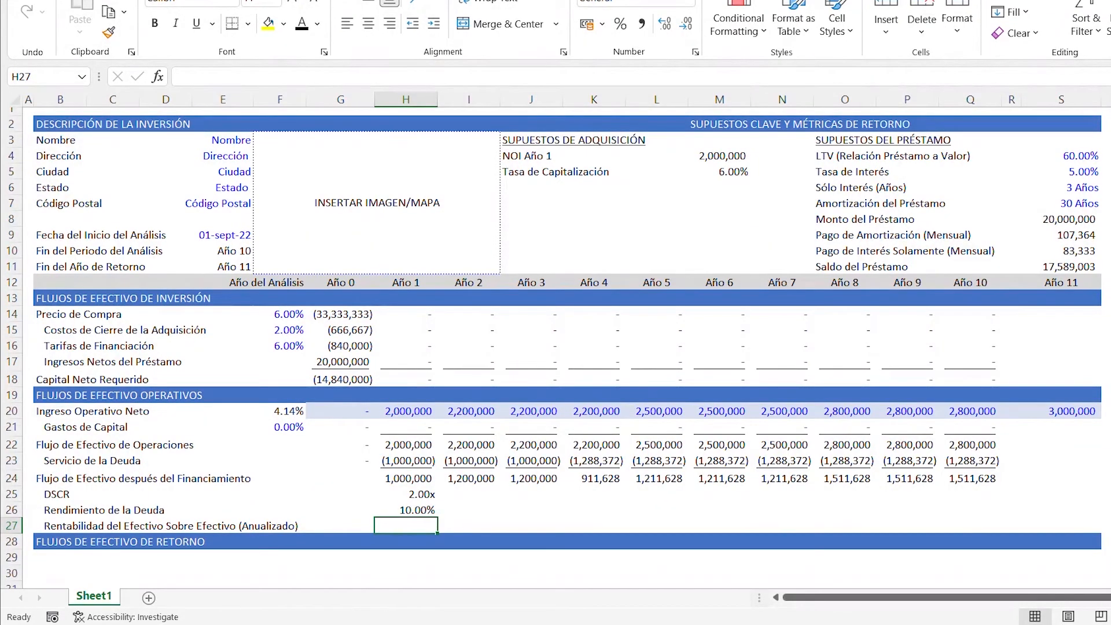
{"action": "type", "text": "="}
{"action": "key", "text": "Up"}
{"action": "key", "text": "Up"}
{"action": "key", "text": "Up"}
{"action": "key", "text": "Up"}
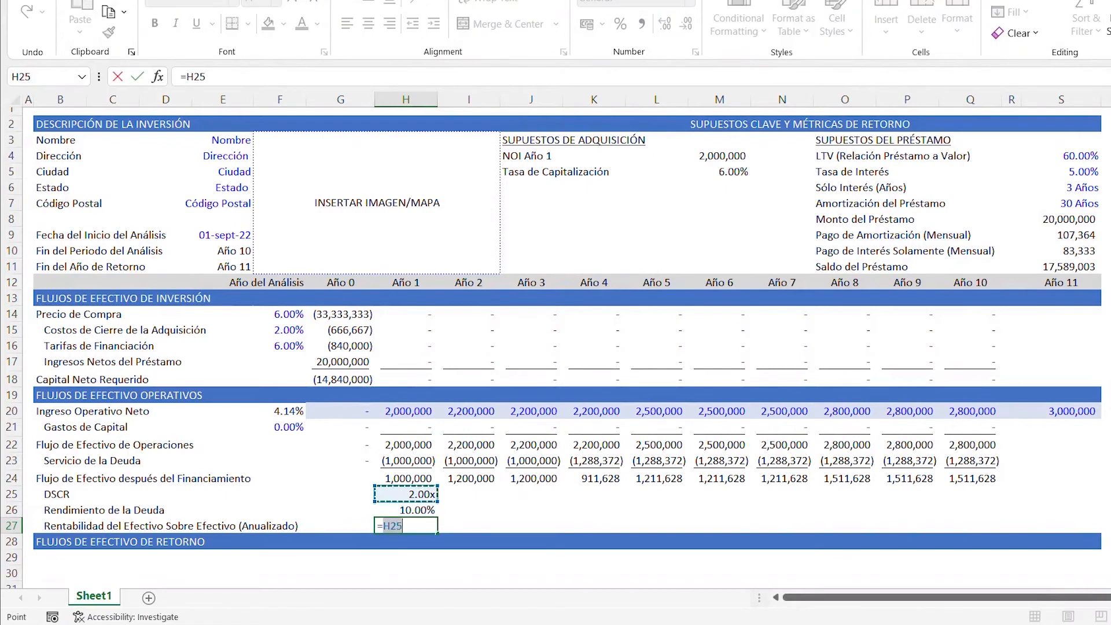
{"action": "key", "text": "Down"}
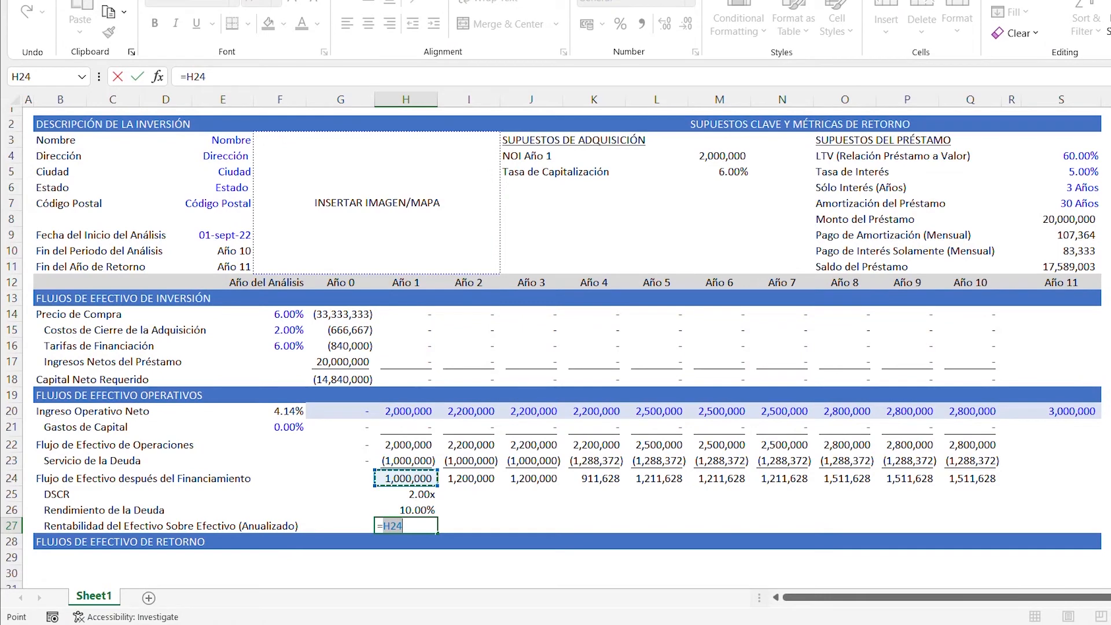
{"action": "type", "text": "/-SUM("}
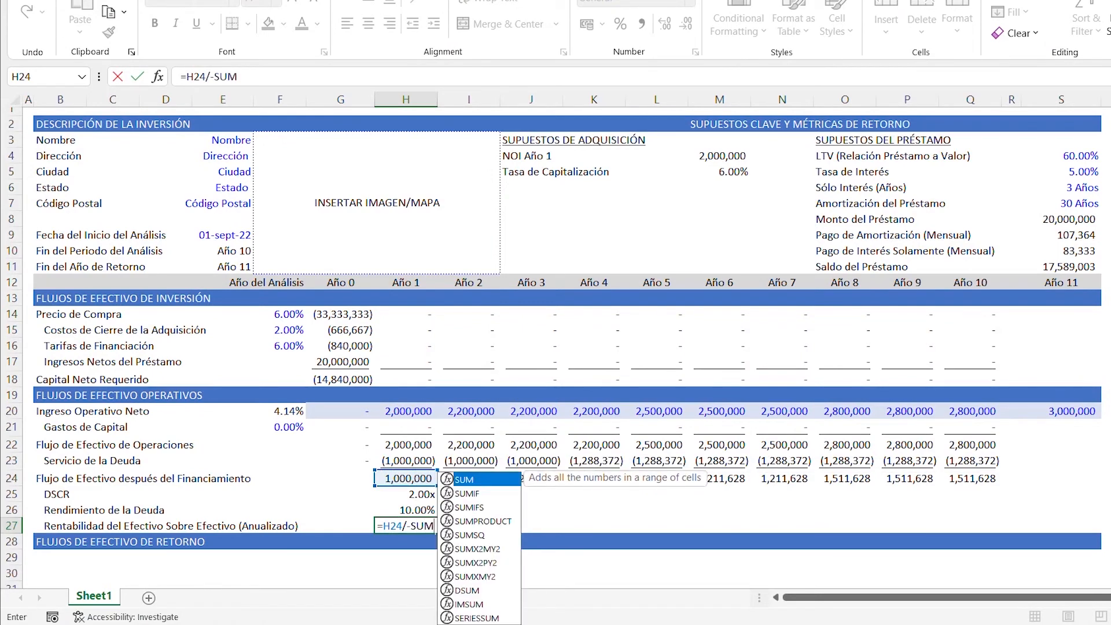
{"action": "key", "text": "Up"}
{"action": "key", "text": "Up"}
{"action": "key", "text": "Up"}
{"action": "key", "text": "Up"}
{"action": "key", "text": "Up"}
{"action": "key", "text": "Up"}
{"action": "key", "text": "Up"}
{"action": "key", "text": "Up"}
{"action": "key", "text": "Up"}
{"action": "key", "text": "shift+Left"}
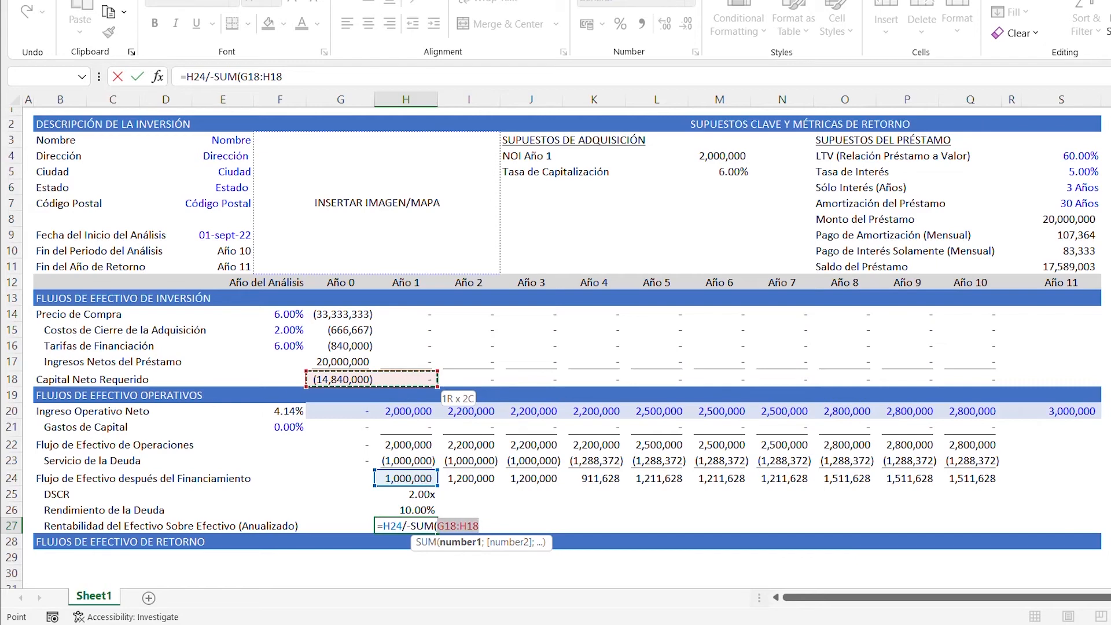
{"action": "type", "text": ")"}
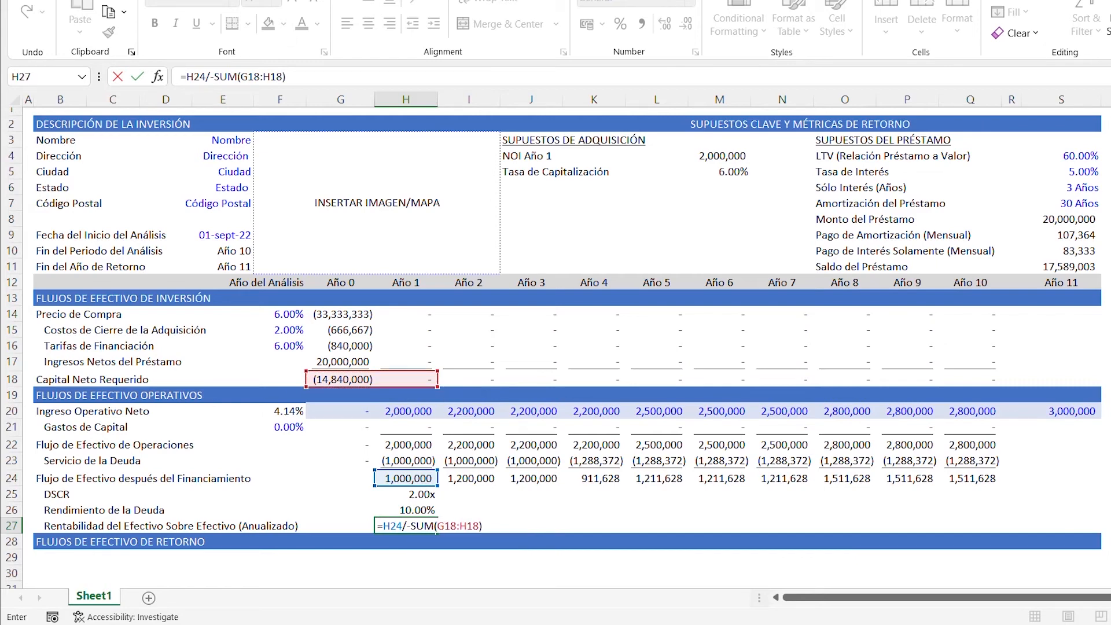
{"action": "key", "text": "F2"}
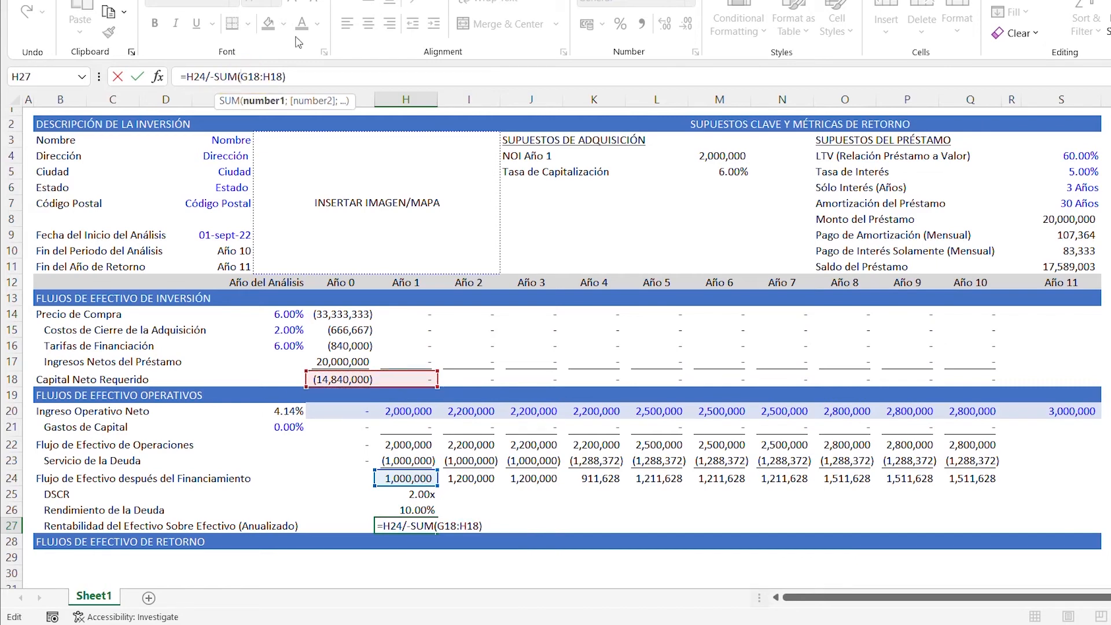
{"action": "key", "text": "F4"}
{"action": "key", "text": "ctrl+Return"}
- Copy the percentage formatting of the debt yield in H26 onto the Año 1 cash-on-cash return in H27
{"action": "key", "text": "Up"}
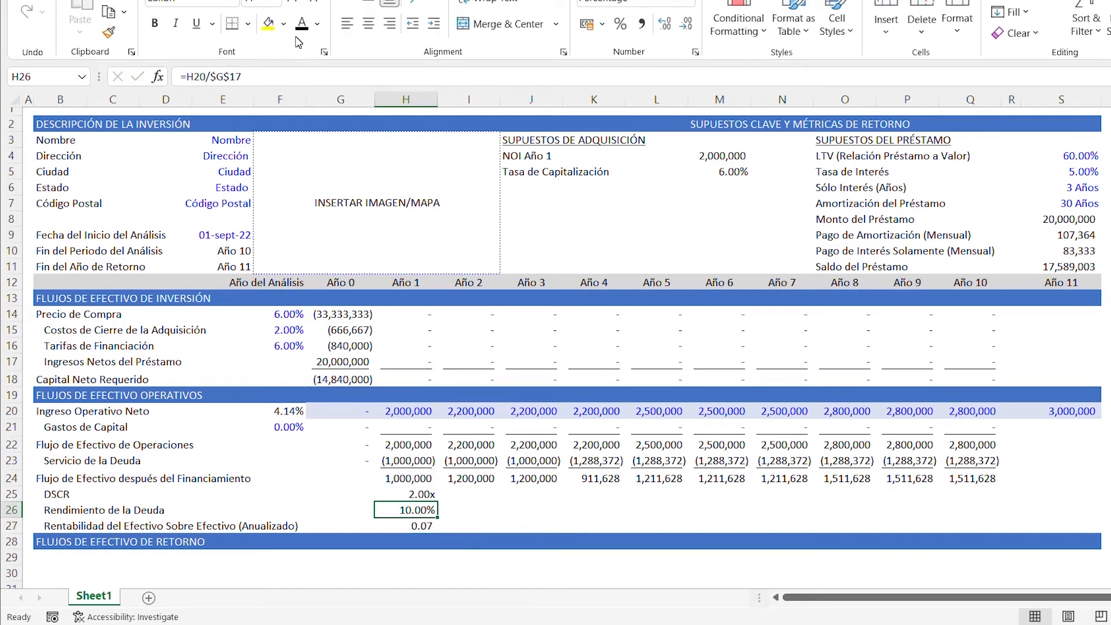
{"action": "key", "text": "alt+h"}
{"action": "key", "text": "f"}
{"action": "key", "text": "p"}
{"action": "key", "text": "Down"}
{"action": "key", "text": "Return"}
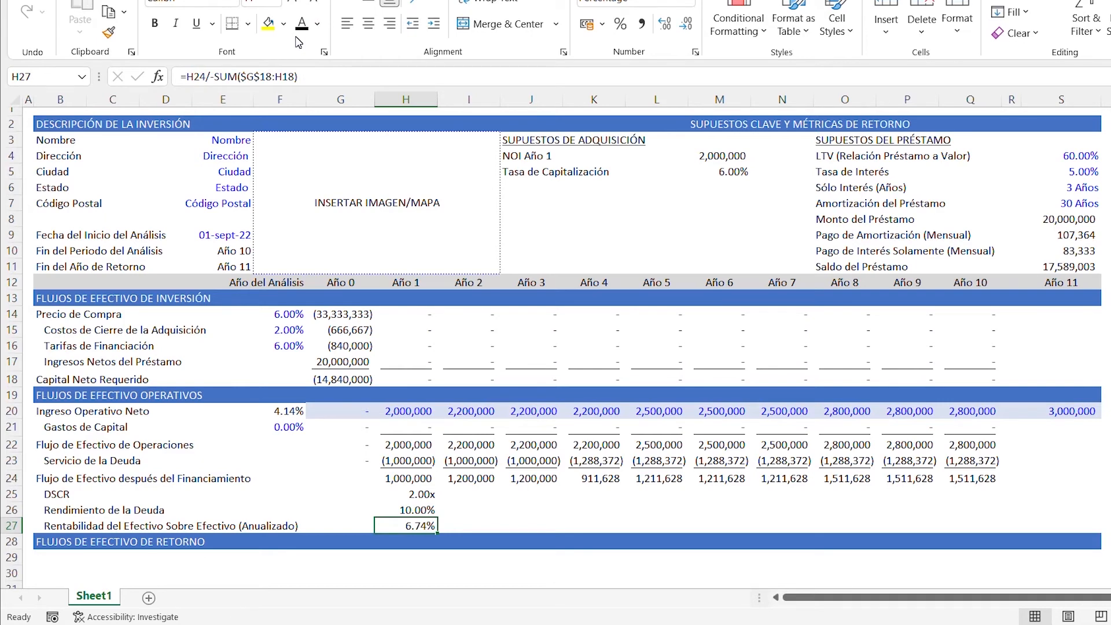
- Copy the three Año 1 metric formulas in H25:H27 across Año 2 through Año 10, filling I25:Q27
{"action": "key", "text": "Up"}
{"action": "key", "text": "Up"}
{"action": "key", "text": "shift+Down"}
{"action": "key", "text": "shift+Down"}
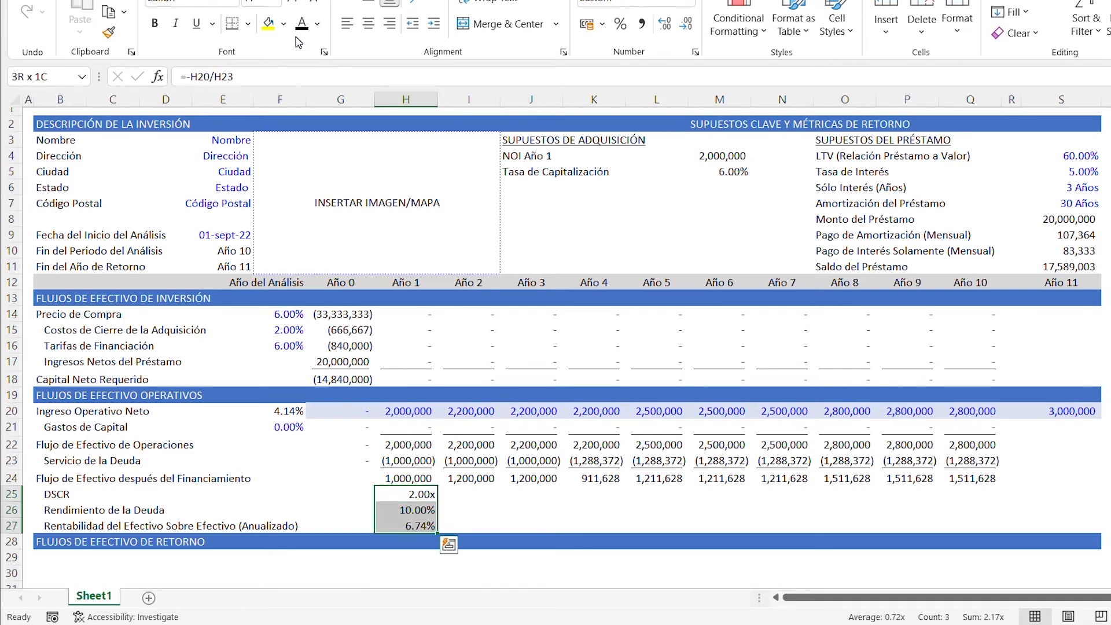
{"action": "key", "text": "ctrl+c"}
{"action": "key", "text": "Right"}
{"action": "key", "text": "Up"}
{"action": "key", "text": "Down"}
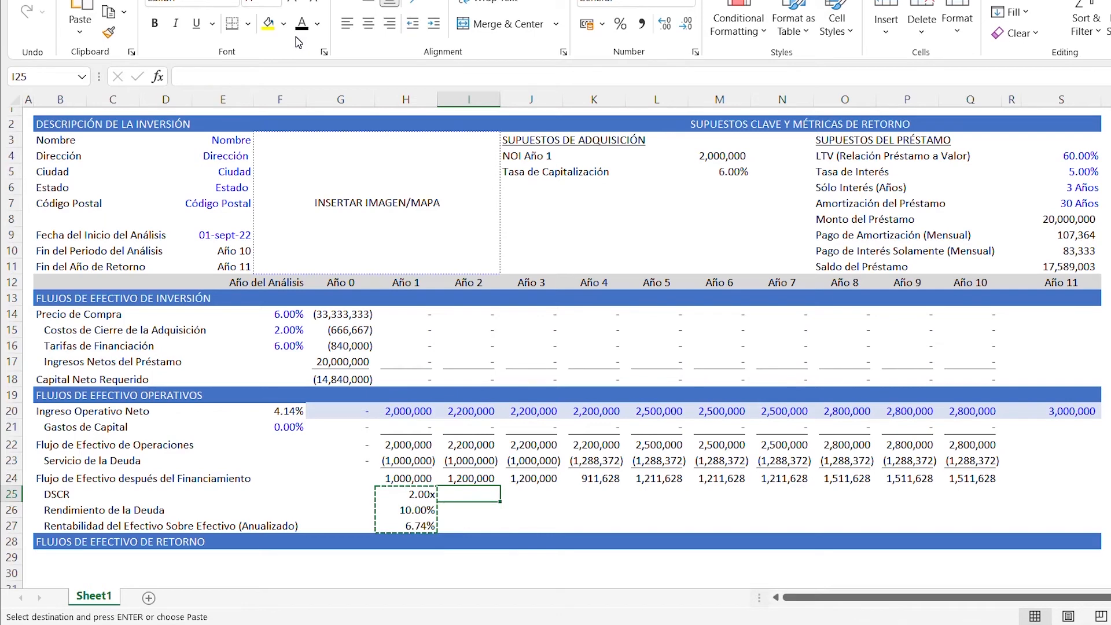
{"action": "key", "text": "shift+Right"}
{"action": "key", "text": "shift+Right"}
{"action": "key", "text": "shift+Right"}
{"action": "key", "text": "shift+Right"}
{"action": "key", "text": "shift+Right"}
{"action": "key", "text": "shift+Right"}
{"action": "key", "text": "shift+Right"}
{"action": "key", "text": "shift+Right"}
{"action": "key", "text": "shift+Right"}
{"action": "key", "text": "shift+Right"}
{"action": "key", "text": "shift+Left"}
{"action": "key", "text": "shift+Left"}
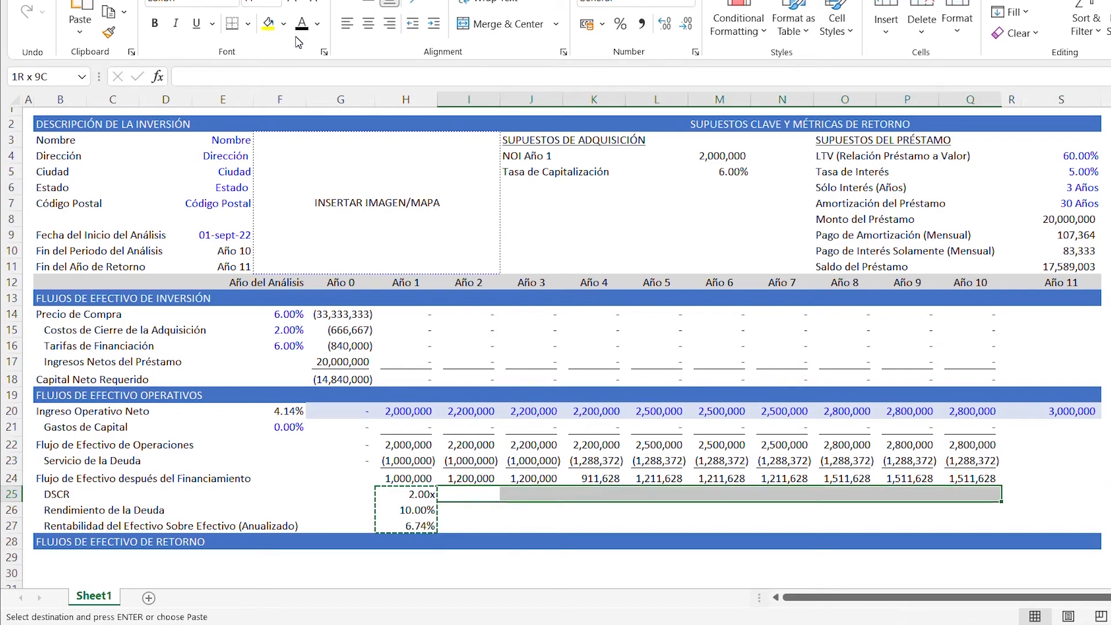
{"action": "key", "text": "ctrl+v"}
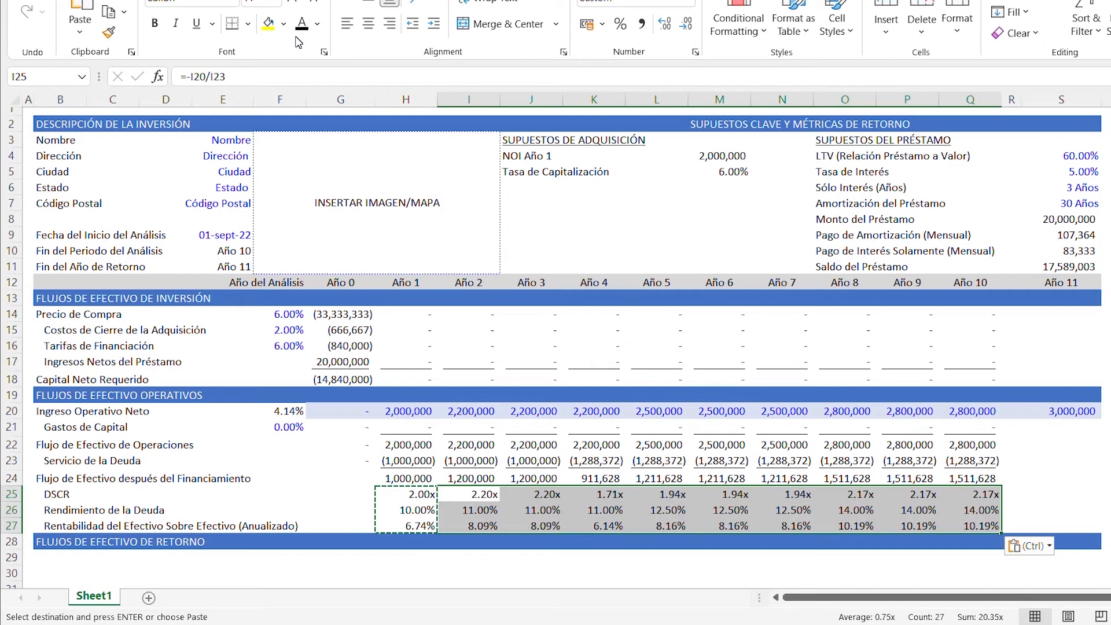
{"action": "key", "text": "Escape"}
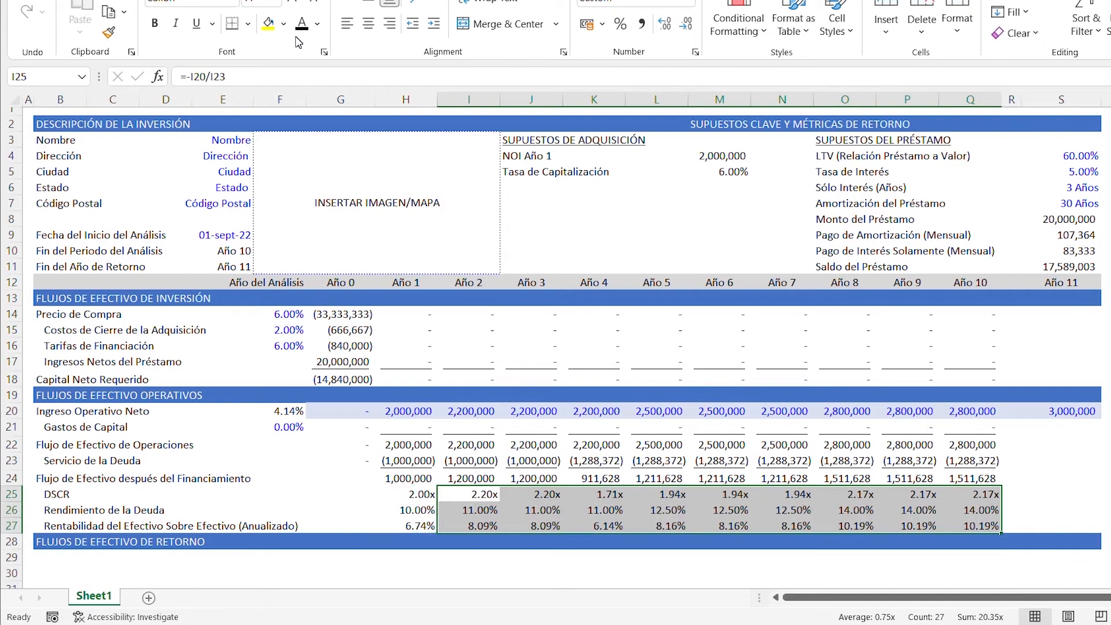
{"action": "key", "text": "Down"}
{"action": "key", "text": "Down"}
{"action": "key", "text": "Down"}
{"action": "key", "text": "Left"}
{"action": "key", "text": "Left"}
{"action": "key", "text": "Left"}
{"action": "key", "text": "Left"}
{"action": "key", "text": "Left"}
{"action": "key", "text": "Left"}
{"action": "key", "text": "Left"}
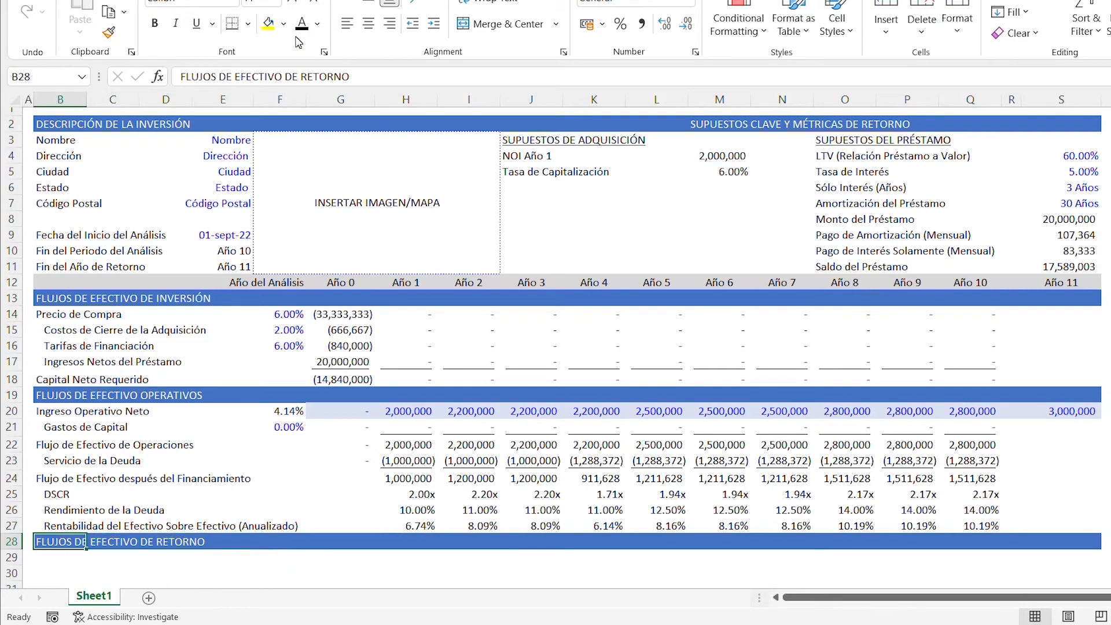
{"action": "key", "text": "Down"}
{"action": "key", "text": "Down"}
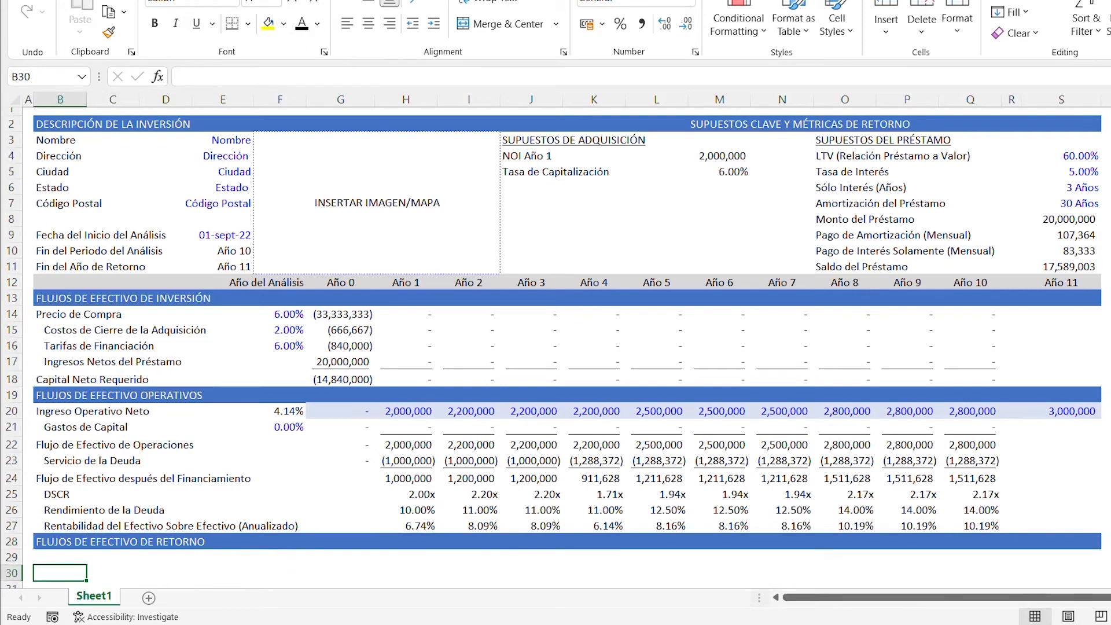
- Freeze the panes at cell A13 with row 7 as the first visible row, keeping the Año del Análisis header in view
{"action": "scroll", "coordinate": [556, 347], "scroll_direction": "down", "scroll_amount": 5}
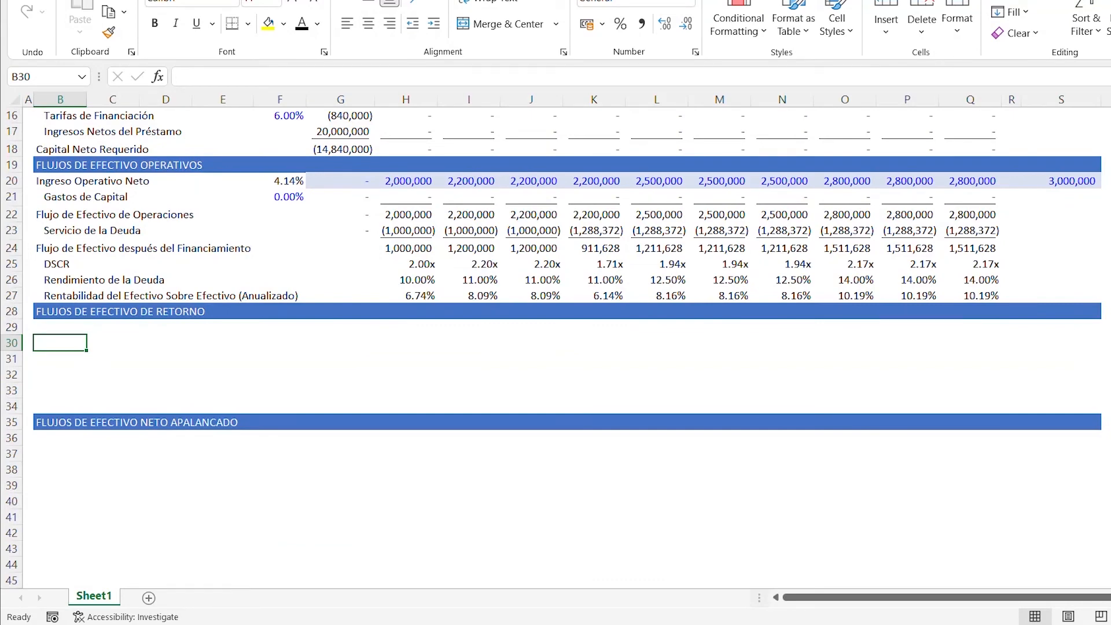
{"action": "scroll", "coordinate": [556, 347], "scroll_direction": "up", "scroll_amount": 3}
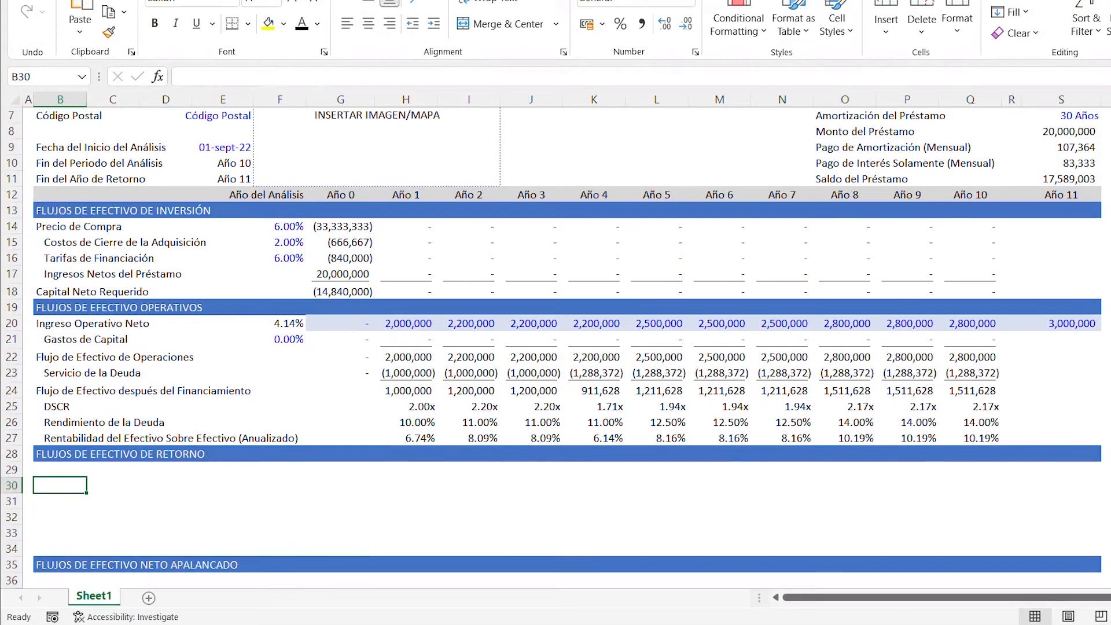
{"action": "left_click", "coordinate": [27, 210]}
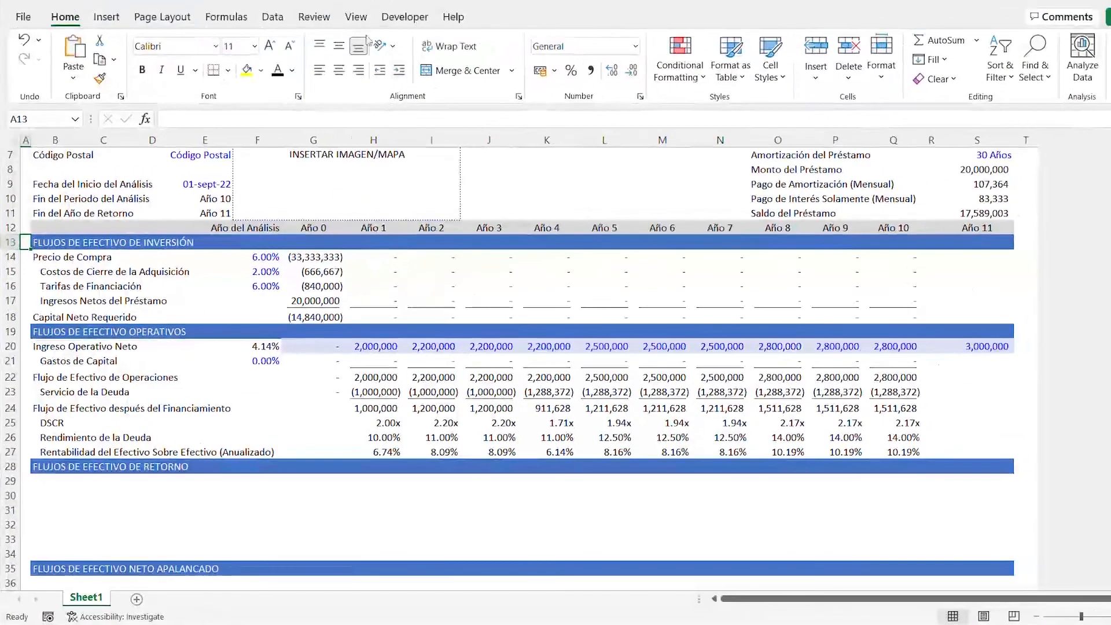
{"action": "left_click", "coordinate": [356, 16]}
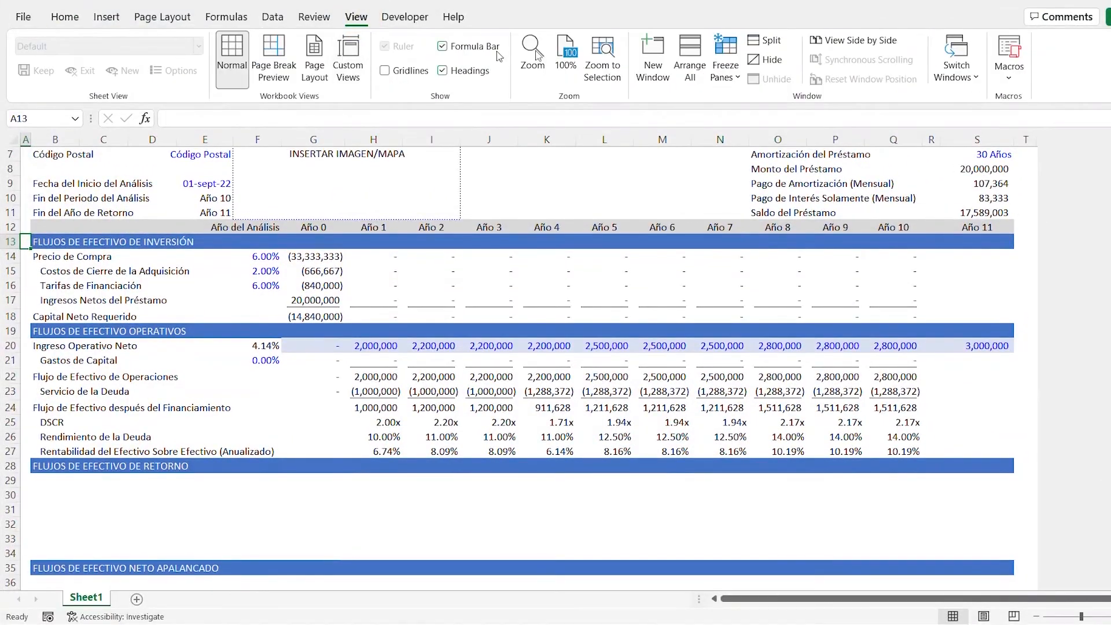
{"action": "left_click", "coordinate": [728, 75]}
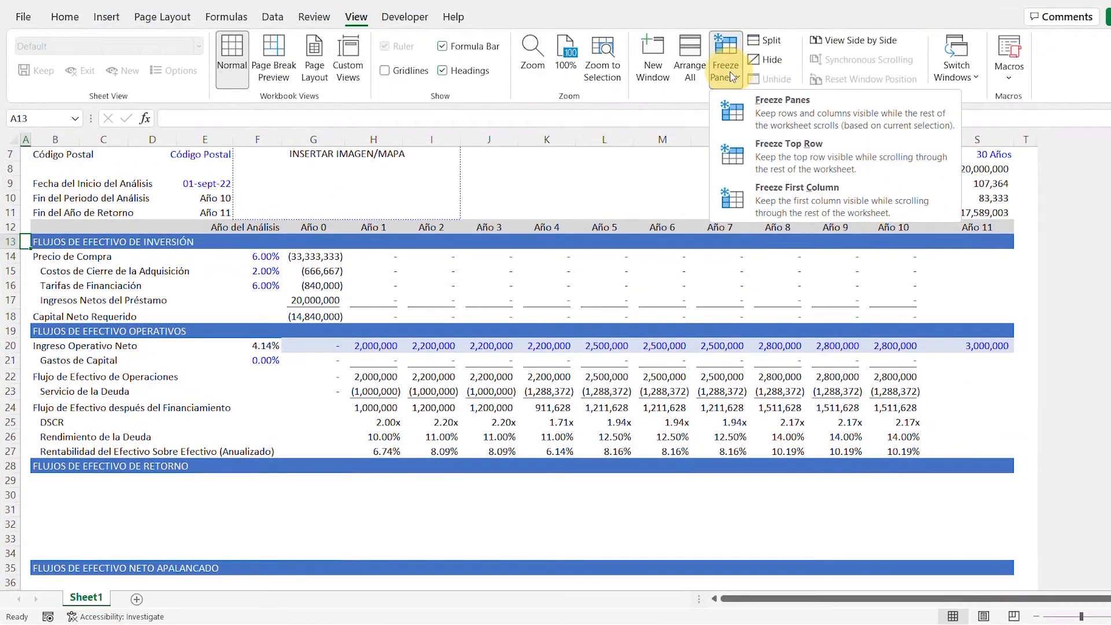
{"action": "left_click", "coordinate": [732, 120]}
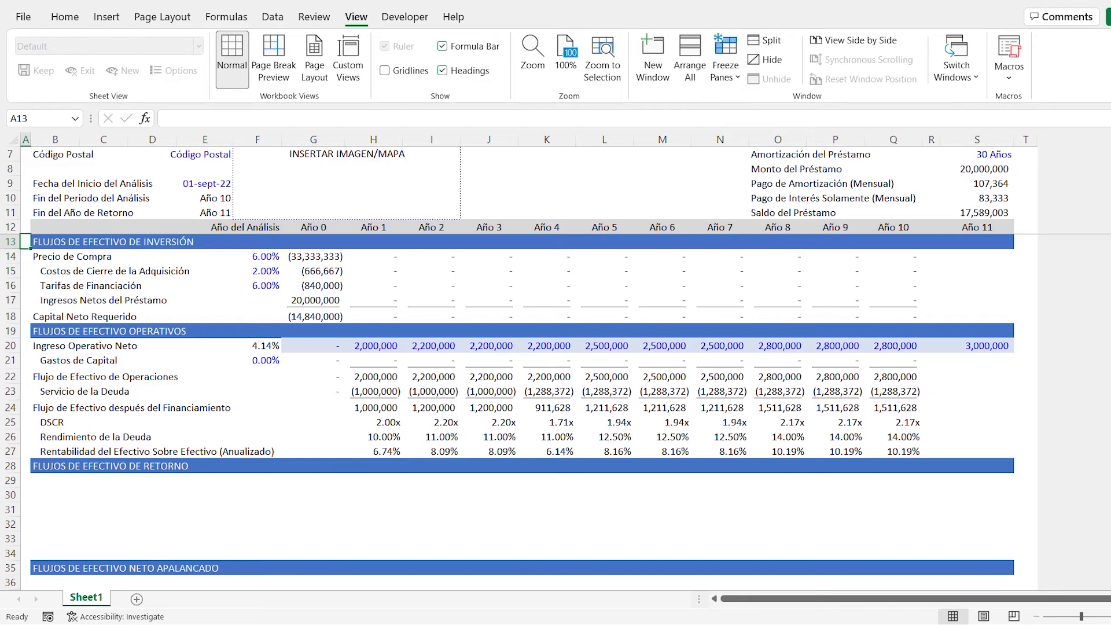
- Enter the label "Valor de Retorno" in B29, the first row under Flujos de Efectivo de Retorno
{"action": "scroll", "coordinate": [521, 405], "scroll_direction": "down", "scroll_amount": 2}
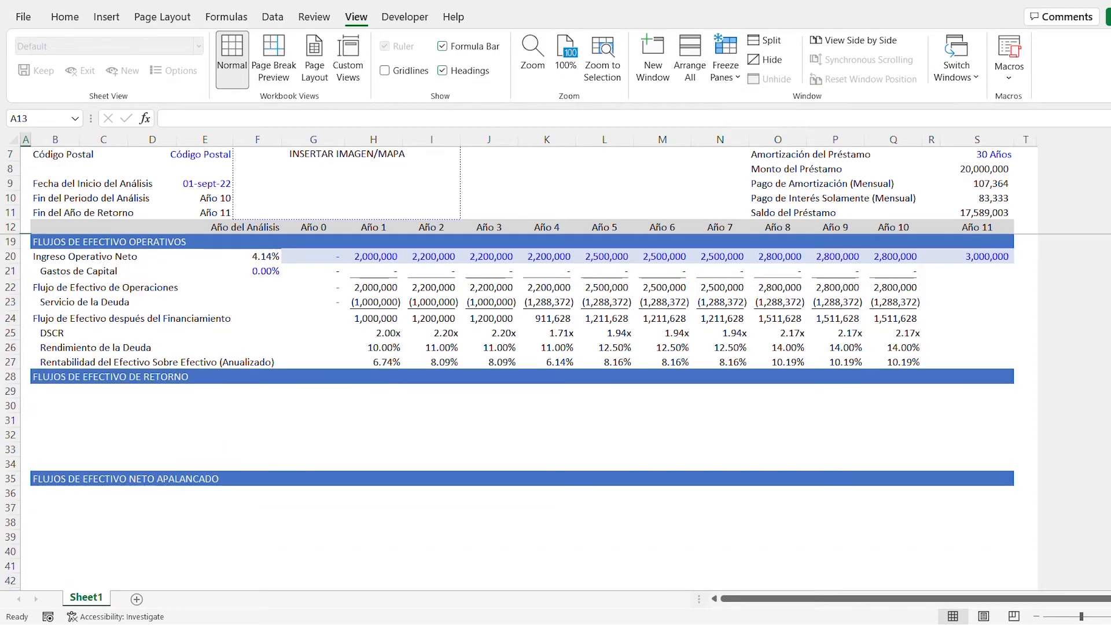
{"action": "scroll", "coordinate": [521, 405], "scroll_direction": "down", "scroll_amount": 1}
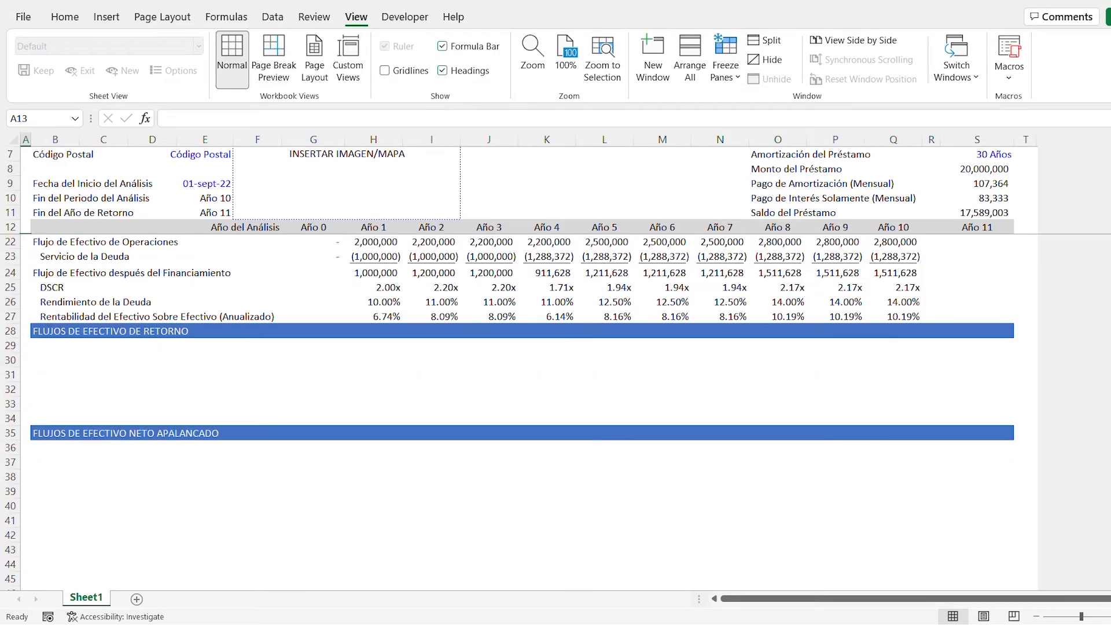
{"action": "scroll", "coordinate": [521, 405], "scroll_direction": "down", "scroll_amount": 1}
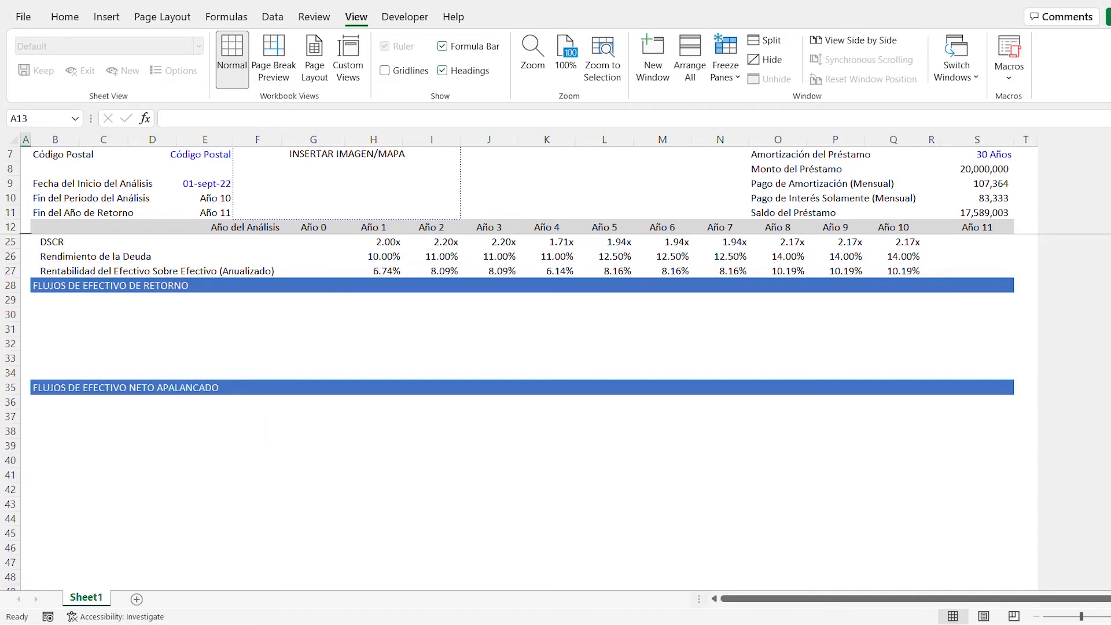
{"action": "scroll", "coordinate": [520, 405], "scroll_direction": "down", "scroll_amount": 1}
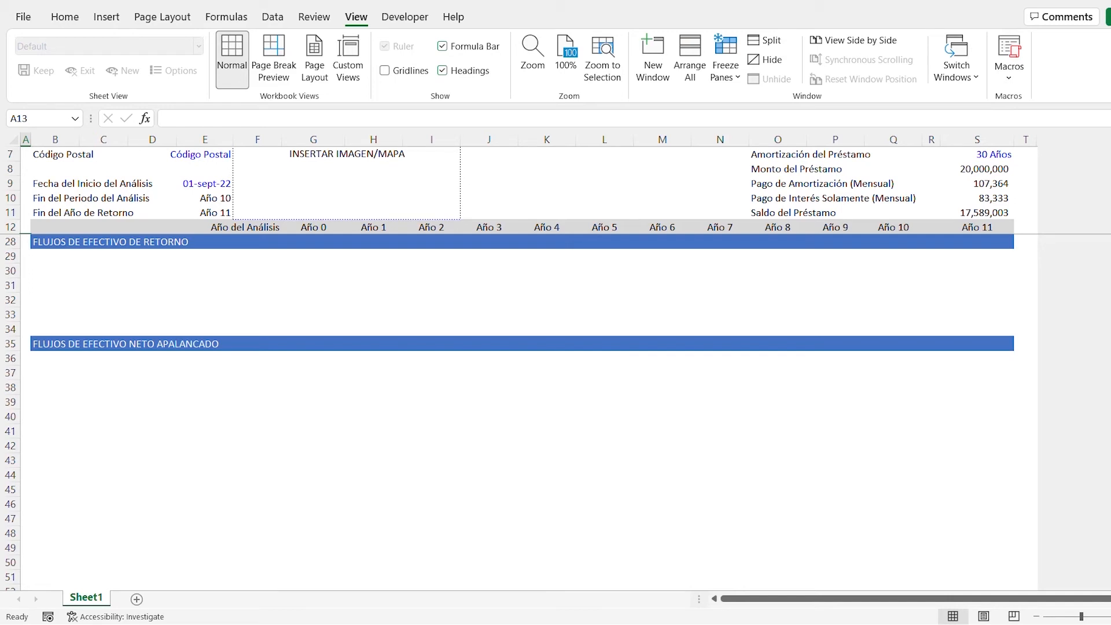
{"action": "left_click", "coordinate": [53, 257]}
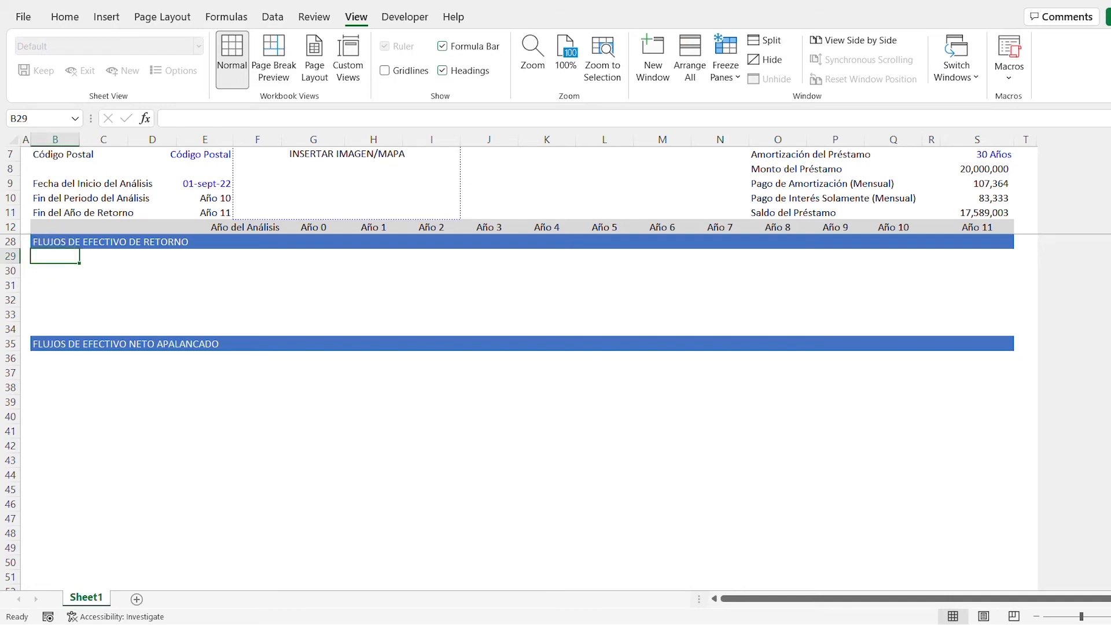
{"action": "type", "text": "V"}
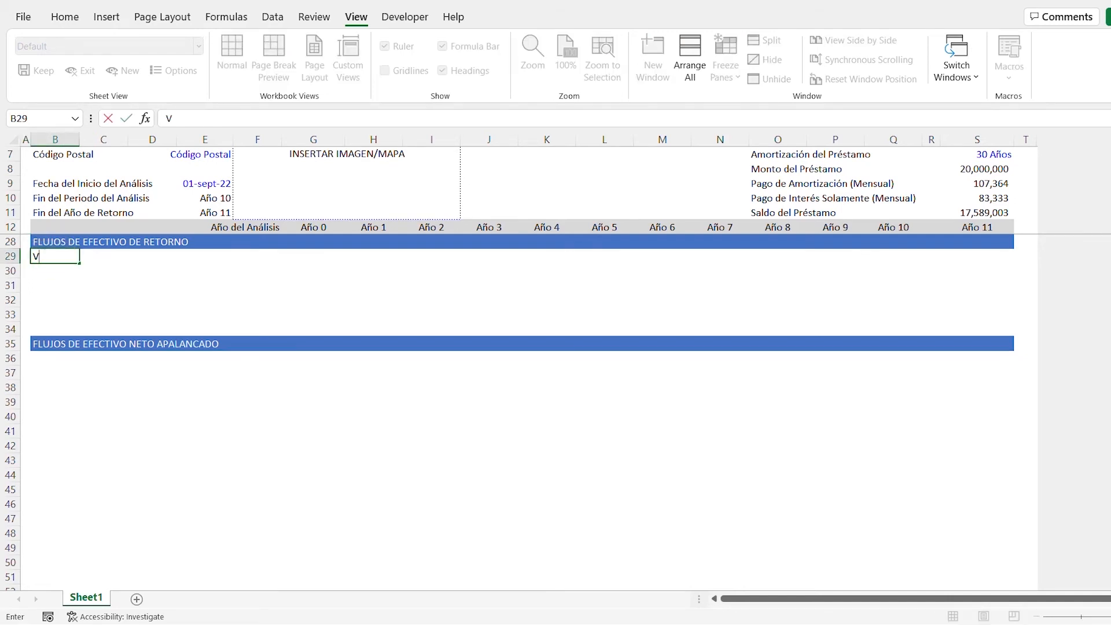
{"action": "type", "text": "alor de R"}
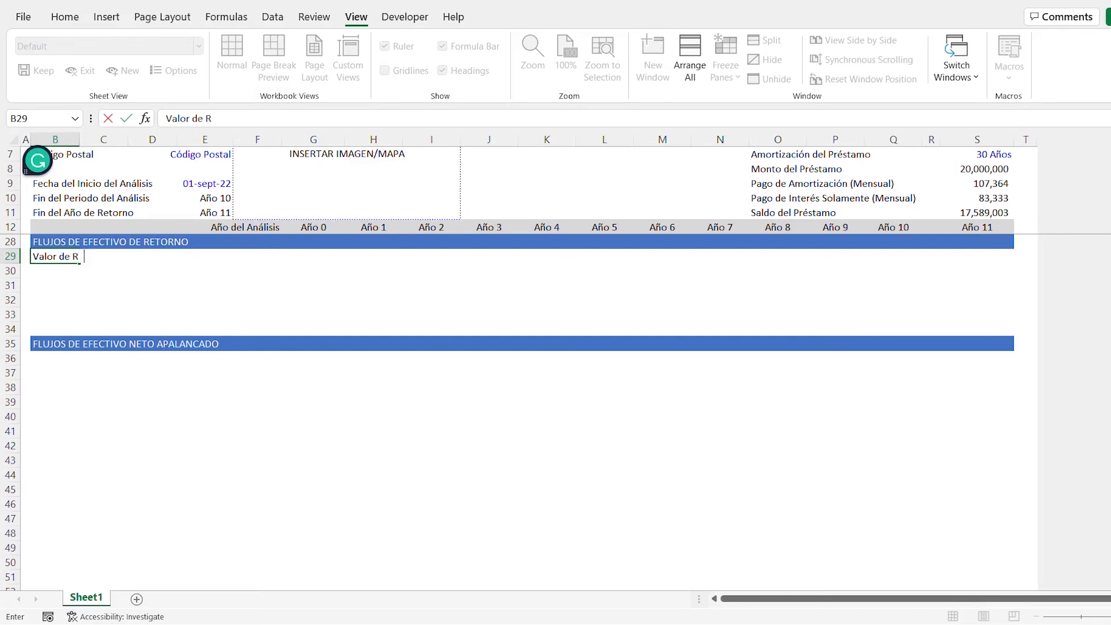
{"action": "type", "text": "etorno"}
{"action": "key", "text": "Return"}
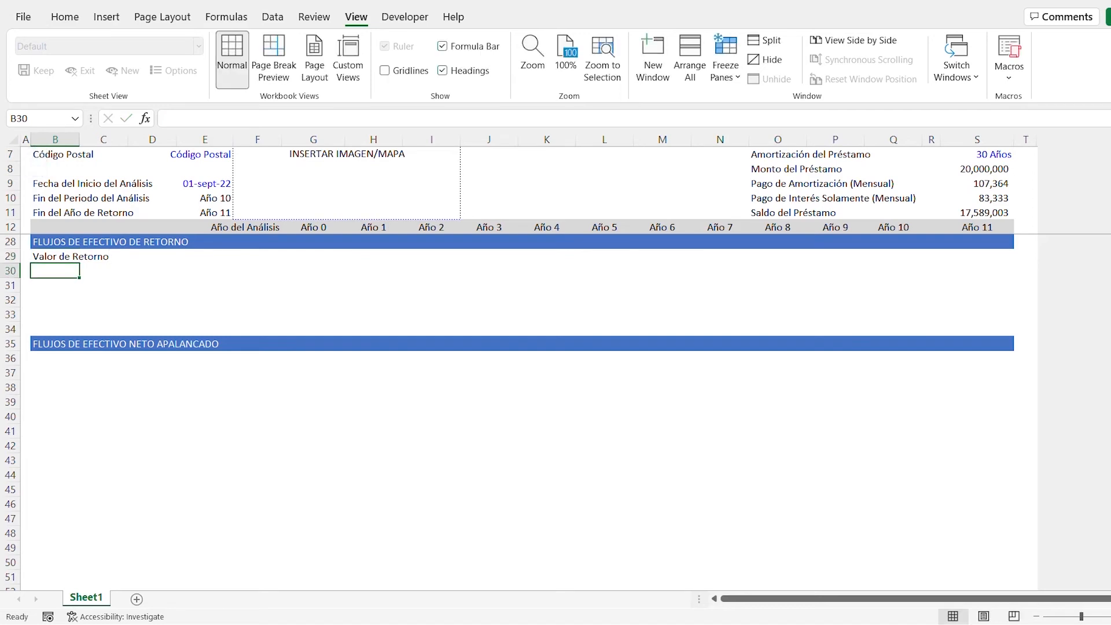
- Add the indented label "Costos Asociados a la Venta" in B30, below Valor de Retorno
{"action": "type", "text": "Costos "}
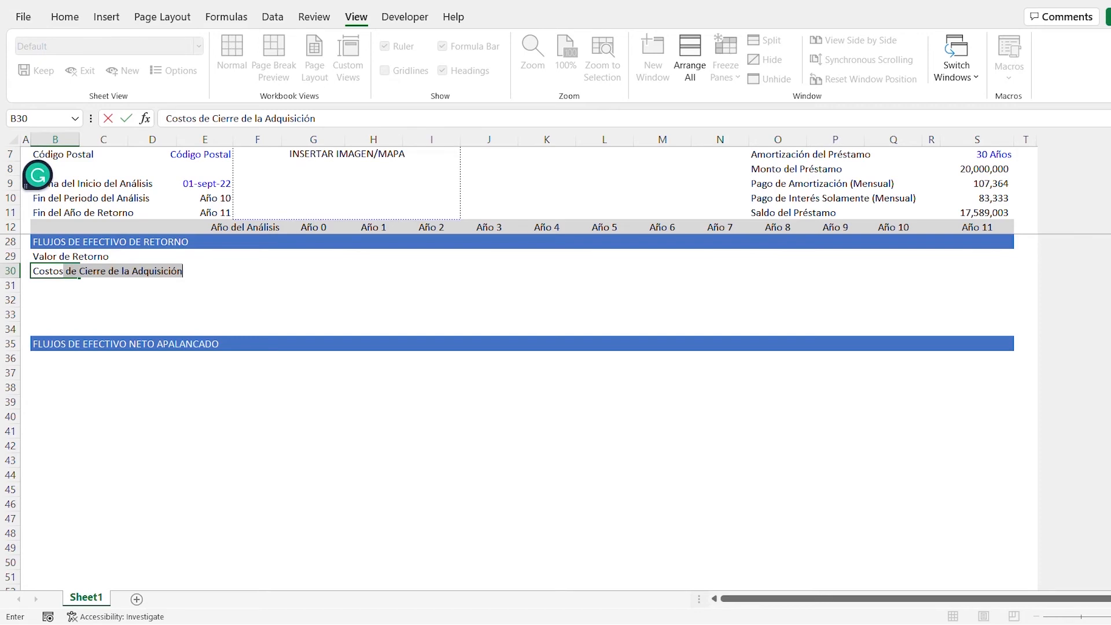
{"action": "type", "text": "A"}
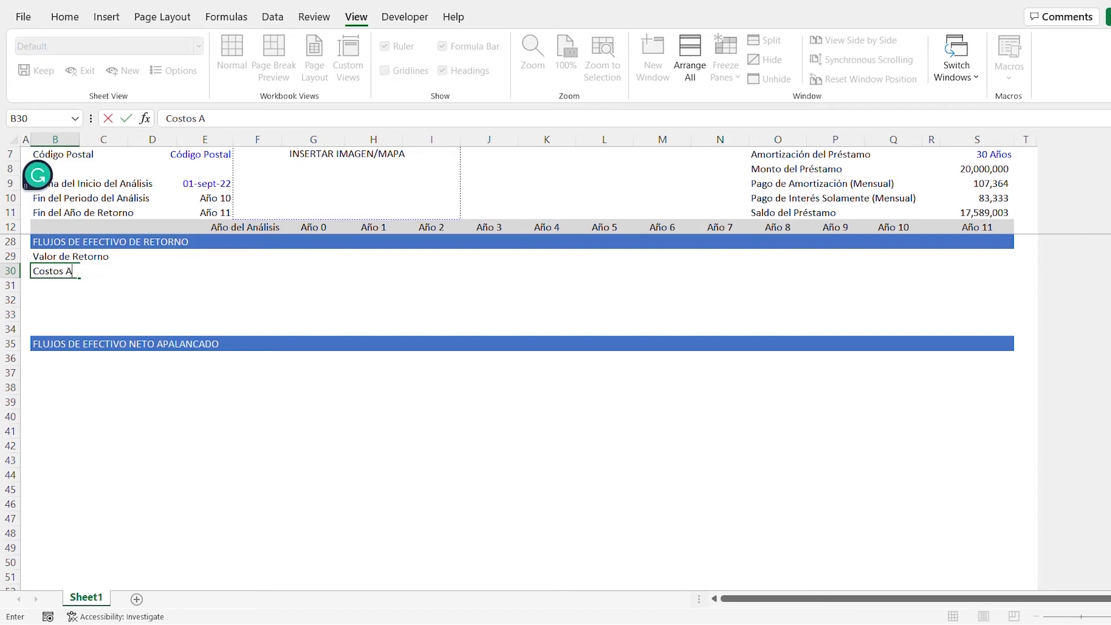
{"action": "type", "text": "sociados a la Venta"}
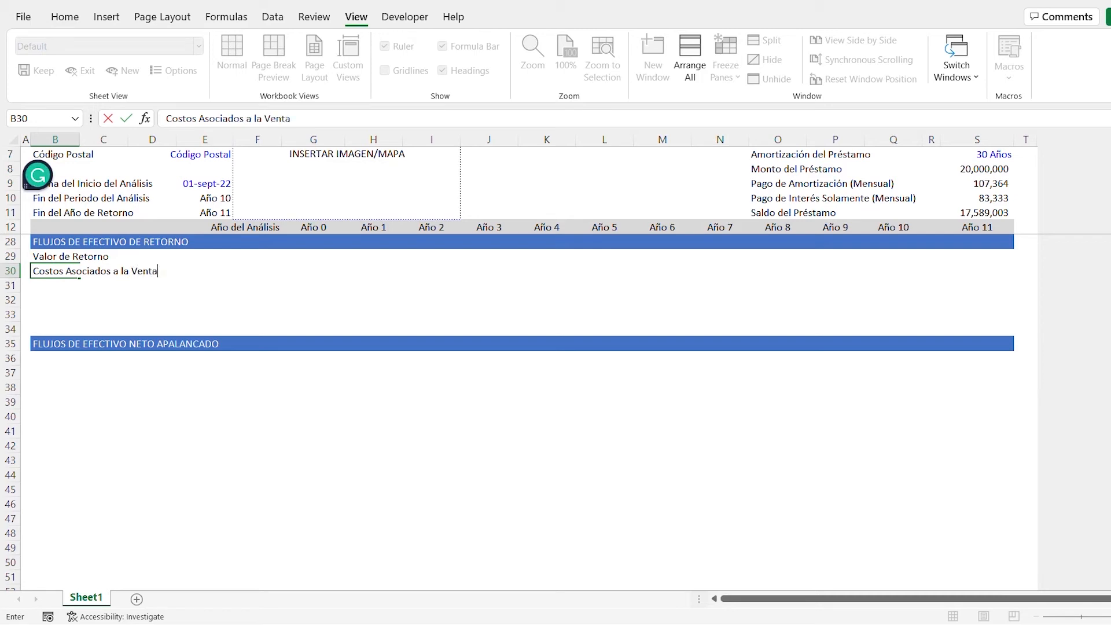
{"action": "key", "text": "Return"}
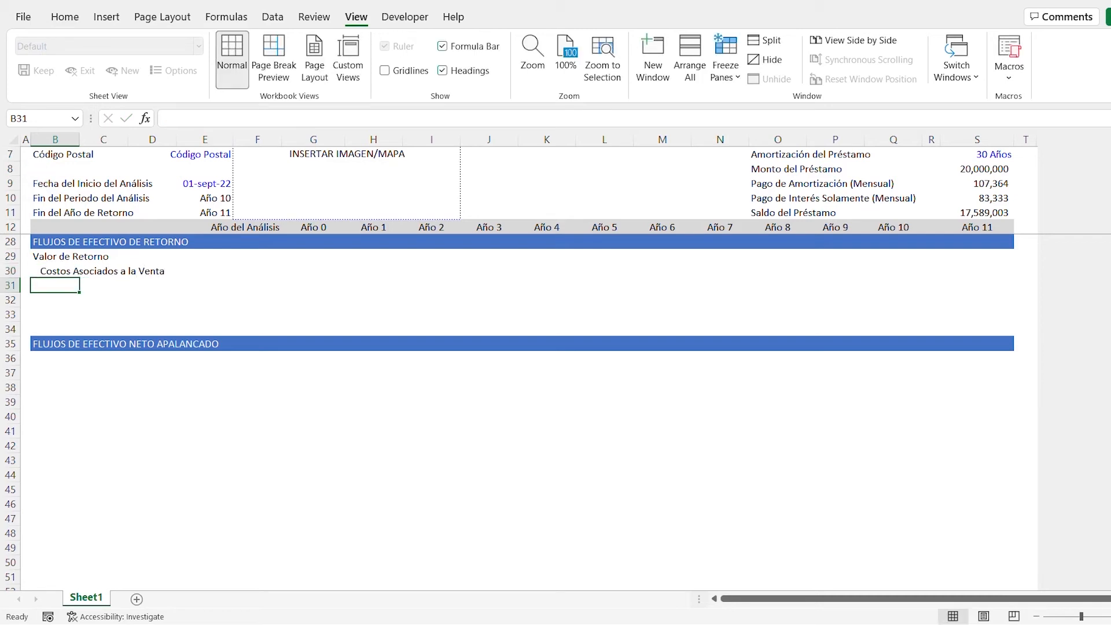
- Enter the indented label "Saldo del Préstamo" in B31 and the unindented label "Ingresos Netos de la Venta" in B32
{"action": "type", "text": "Saldo del Préstamo"}
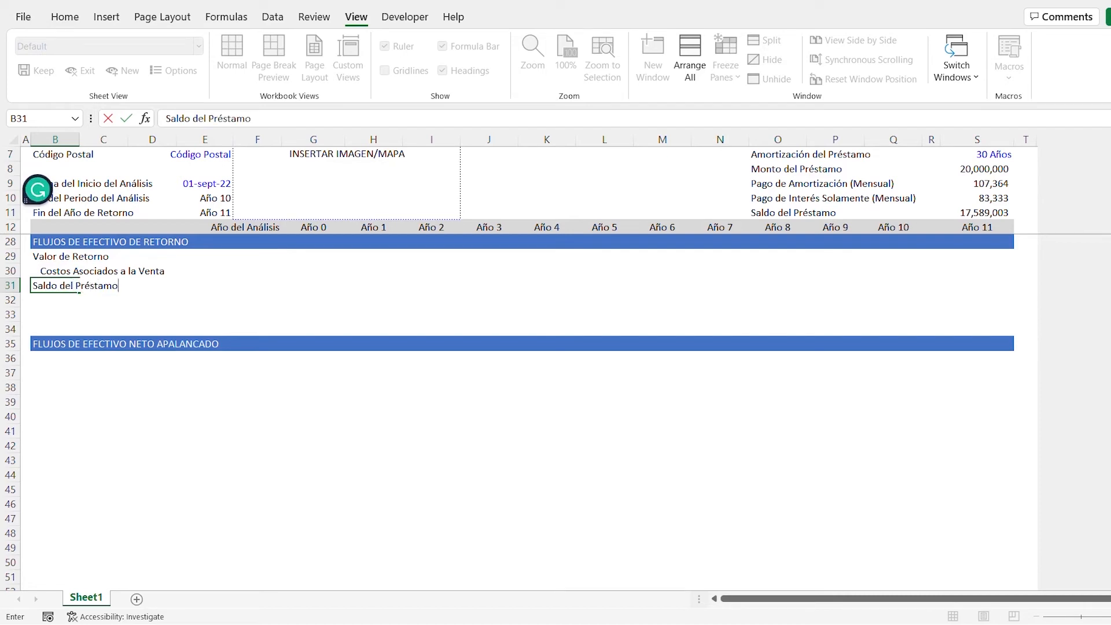
{"action": "key", "text": "Return"}
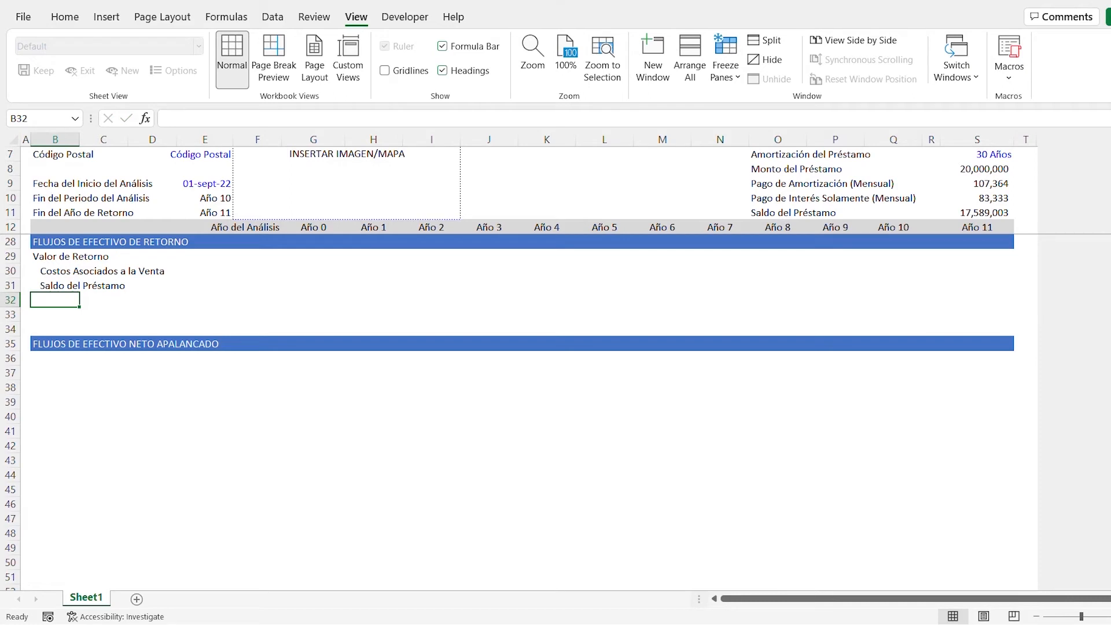
{"action": "type", "text": "In"}
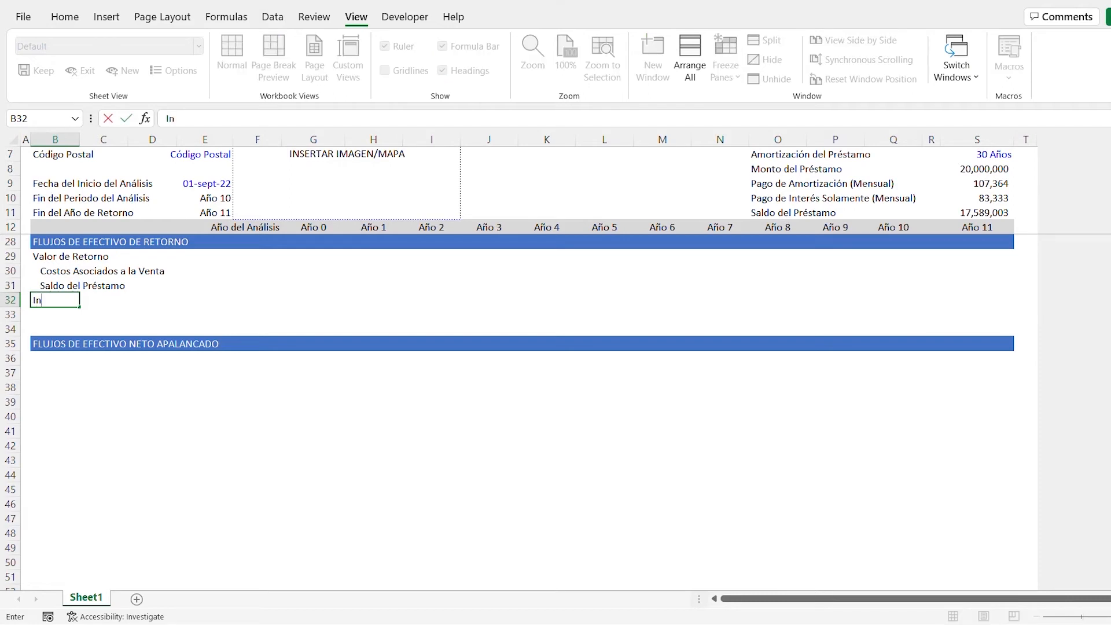
{"action": "type", "text": "gresos Netos de la Venta"}
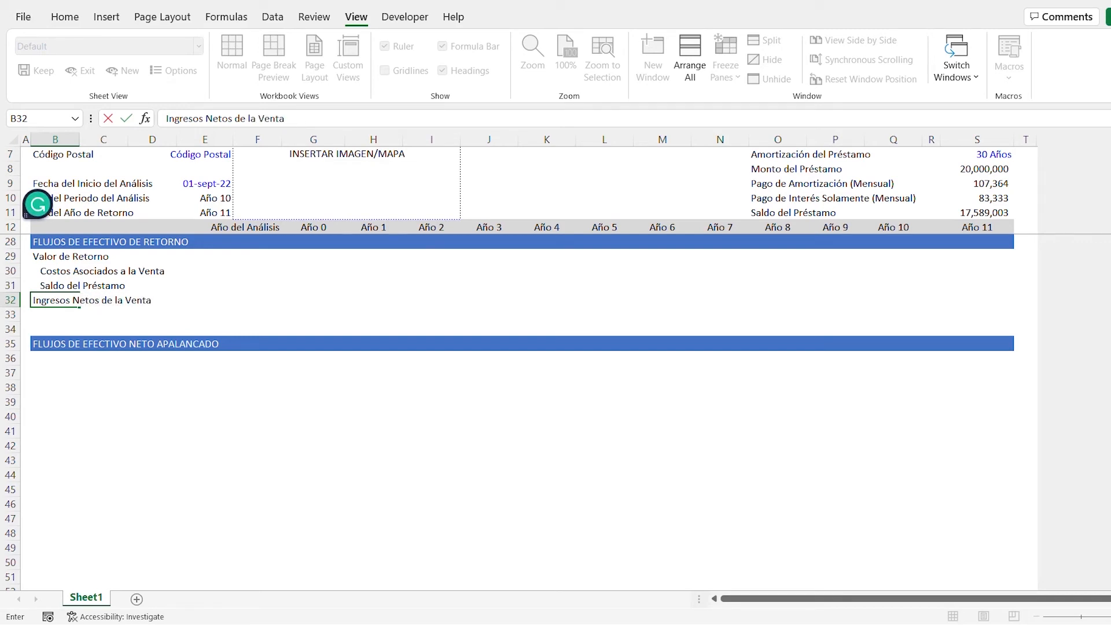
{"action": "key", "text": "ctrl+Return"}
- Copy the number formatting of H24 onto the return cash flow cells G29:R32, leaving those cells empty
{"action": "key", "text": "Up"}
{"action": "key", "text": "Up"}
{"action": "key", "text": "Up"}
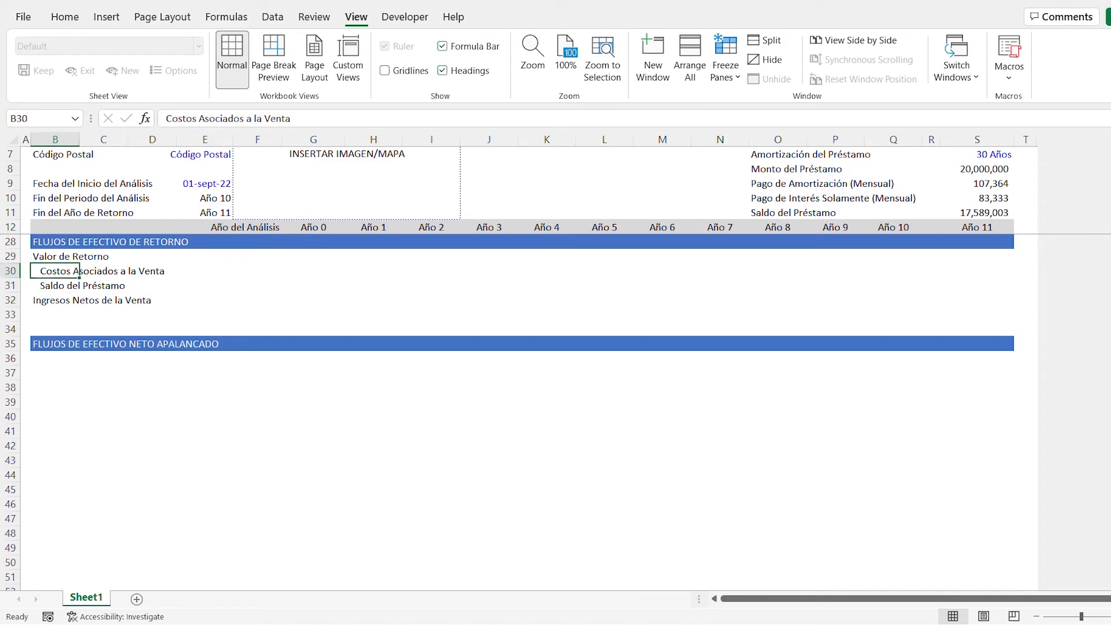
{"action": "key", "text": "Right"}
{"action": "key", "text": "Right"}
{"action": "key", "text": "Right"}
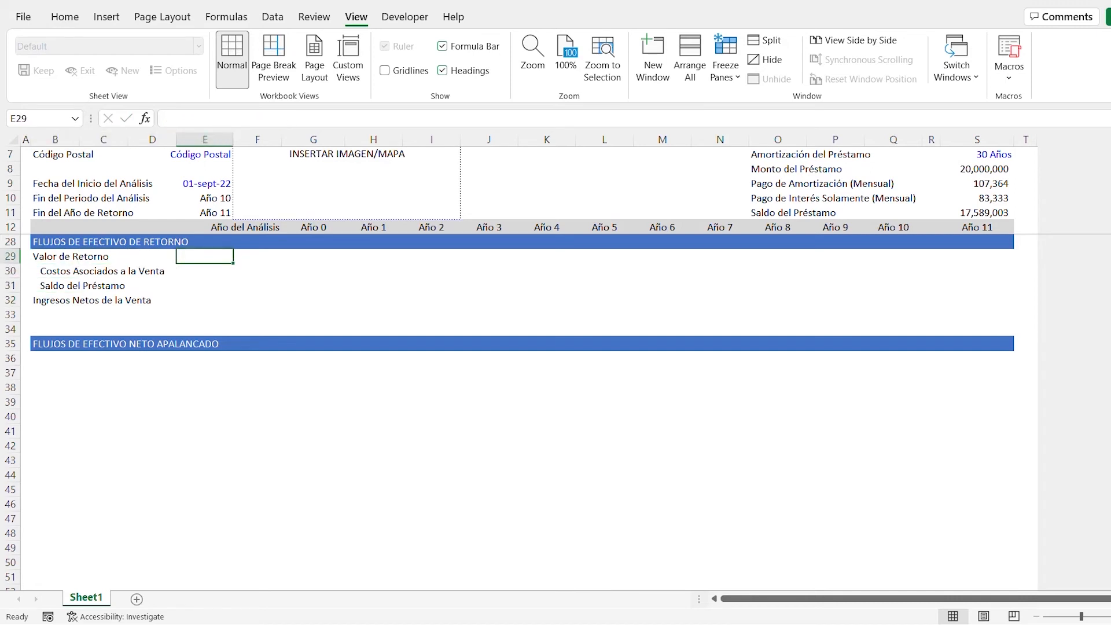
{"action": "key", "text": "Up"}
{"action": "key", "text": "Up"}
{"action": "key", "text": "Up"}
{"action": "key", "text": "Up"}
{"action": "key", "text": "Up"}
{"action": "key", "text": "Right"}
{"action": "key", "text": "Right"}
{"action": "key", "text": "Right"}
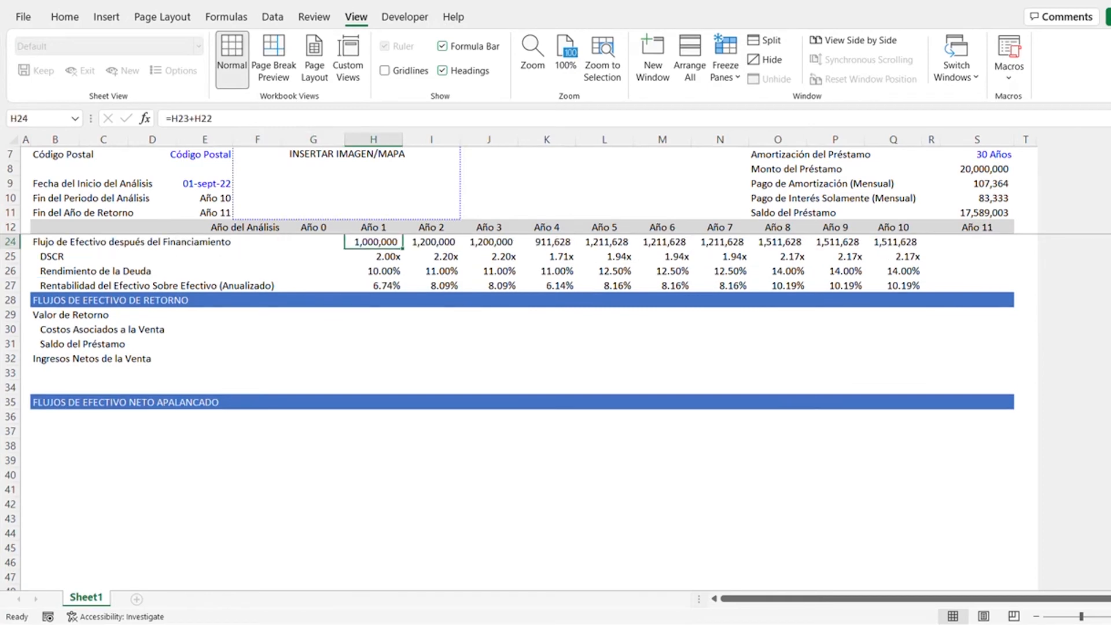
{"action": "key", "text": "ctrl+c"}
{"action": "key", "text": "Down"}
{"action": "key", "text": "Down"}
{"action": "key", "text": "Down"}
{"action": "key", "text": "Down"}
{"action": "key", "text": "Down"}
{"action": "key", "text": "Left"}
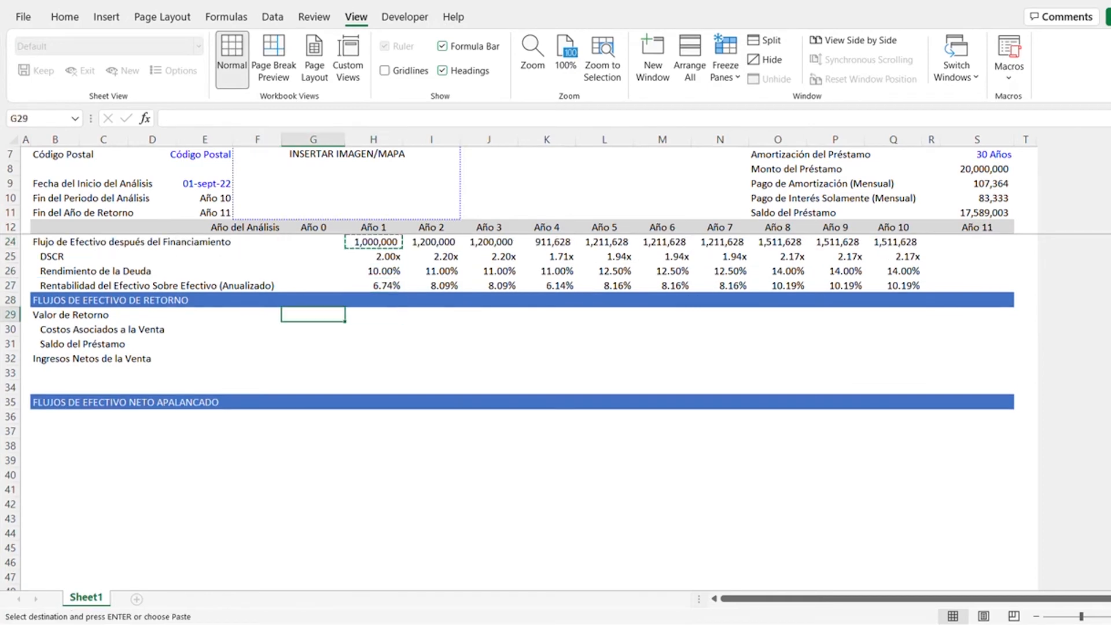
{"action": "key", "text": "shift+Down"}
{"action": "key", "text": "shift+Down"}
{"action": "key", "text": "shift+Down"}
{"action": "key", "text": "shift+Right"}
{"action": "key", "text": "shift+Right"}
{"action": "key", "text": "shift+Right"}
{"action": "key", "text": "shift+Right"}
{"action": "key", "text": "shift+Right"}
{"action": "key", "text": "shift+Right"}
{"action": "key", "text": "shift+Right"}
{"action": "key", "text": "shift+Right"}
{"action": "key", "text": "shift+Right"}
{"action": "key", "text": "shift+Right"}
{"action": "key", "text": "shift+Right"}
{"action": "key", "text": "shift+Right"}
{"action": "key", "text": "shift+Right"}
{"action": "key", "text": "shift+Left"}
{"action": "key", "text": "shift+Left"}
{"action": "key", "text": "ctrl+v"}
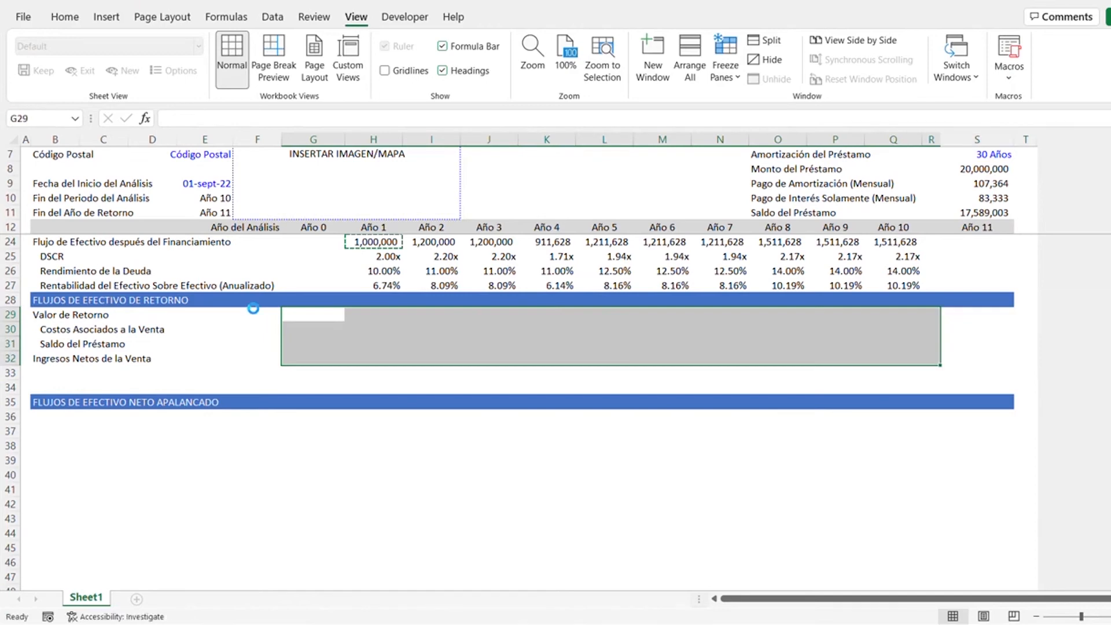
{"action": "key", "text": "Delete"}
{"action": "key", "text": "Left"}
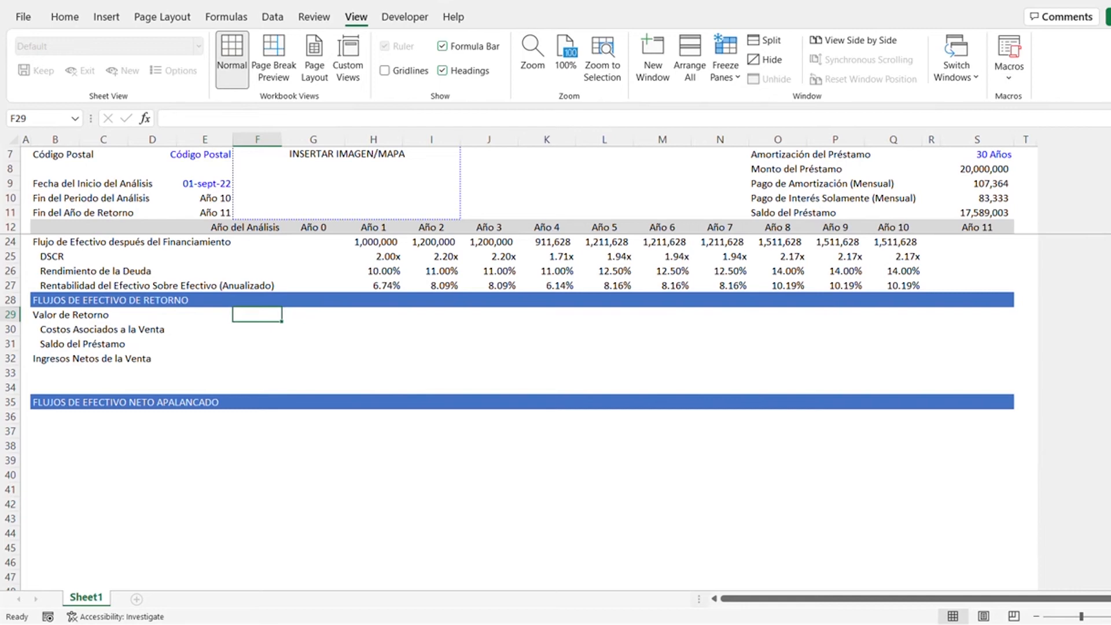
- Copy the Gastos de Capital percentage input in F21 to F29 and set the Valor de Retorno rate to 5.5%
{"action": "key", "text": "Up"}
{"action": "key", "text": "Up"}
{"action": "key", "text": "Up"}
{"action": "key", "text": "Up"}
{"action": "key", "text": "Up"}
{"action": "key", "text": "Up"}
{"action": "key", "text": "Up"}
{"action": "key", "text": "Up"}
{"action": "key", "text": "Up"}
{"action": "key", "text": "Up"}
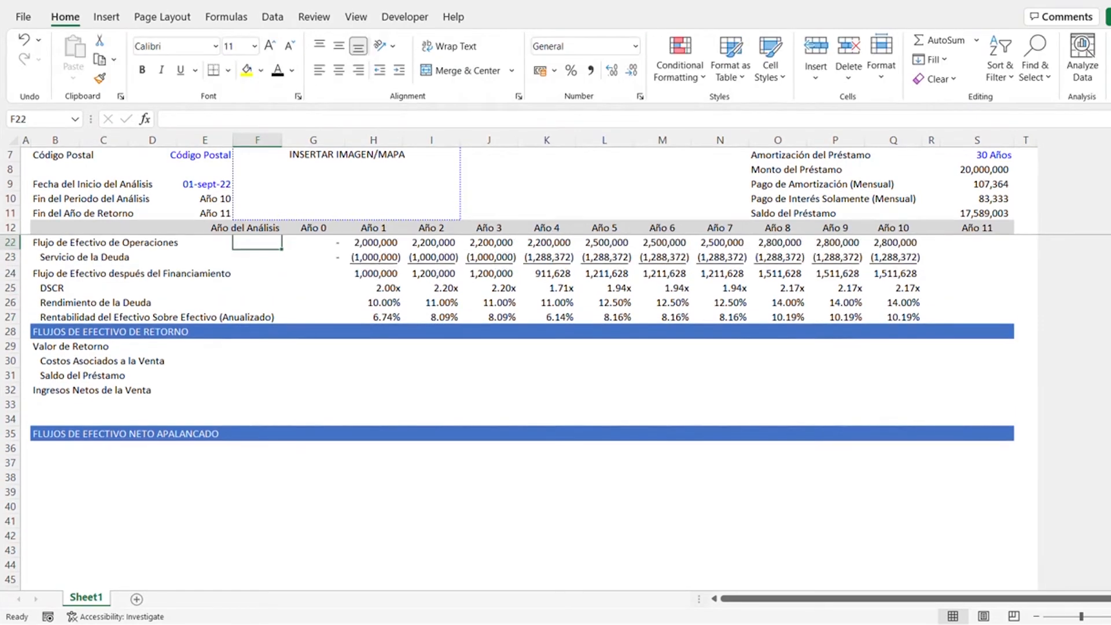
{"action": "key", "text": "Up"}
{"action": "key", "text": "Down"}
{"action": "key", "text": "Down"}
{"action": "key", "text": "Down"}
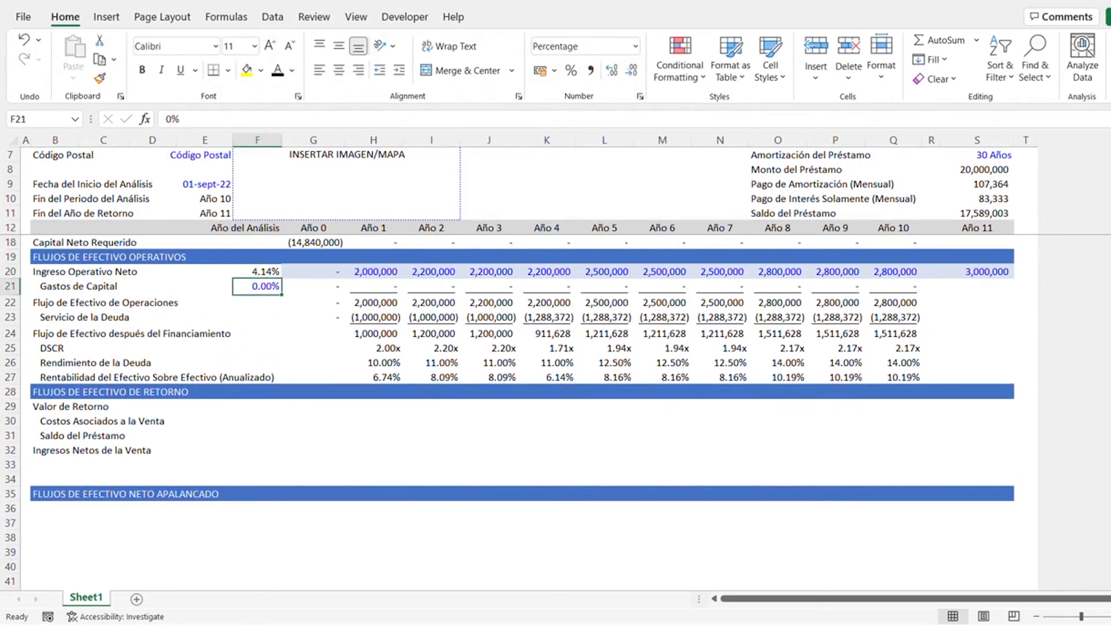
{"action": "key", "text": "ctrl+c"}
{"action": "key", "text": "Down"}
{"action": "key", "text": "Down"}
{"action": "key", "text": "Down"}
{"action": "key", "text": "Down"}
{"action": "key", "text": "Down"}
{"action": "key", "text": "Down"}
{"action": "key", "text": "Down"}
{"action": "key", "text": "Down"}
{"action": "key", "text": "Down"}
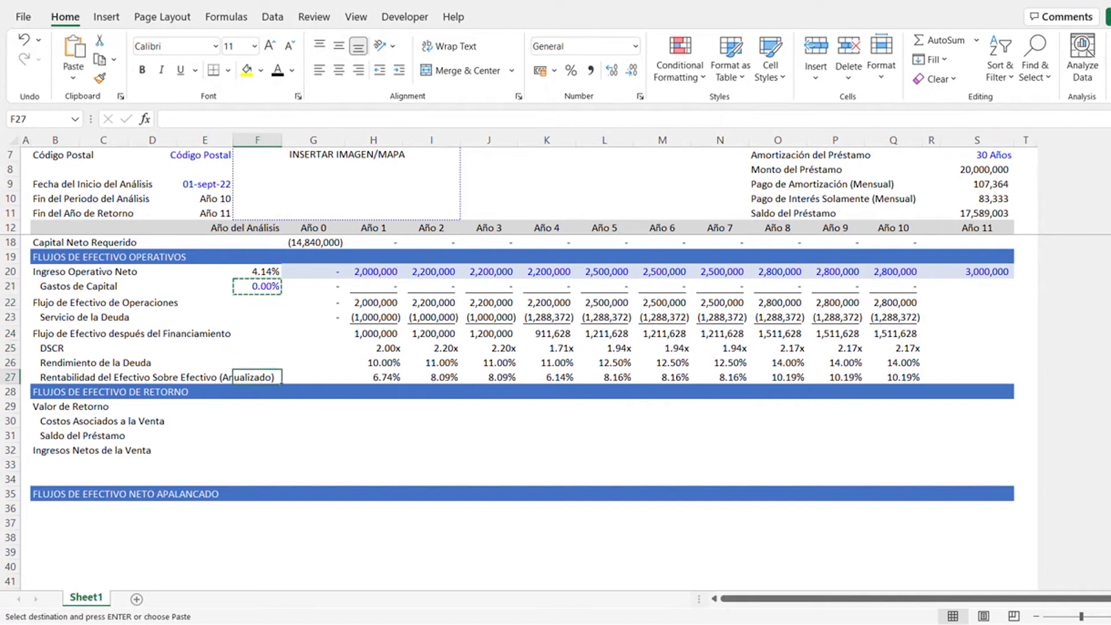
{"action": "key", "text": "Up"}
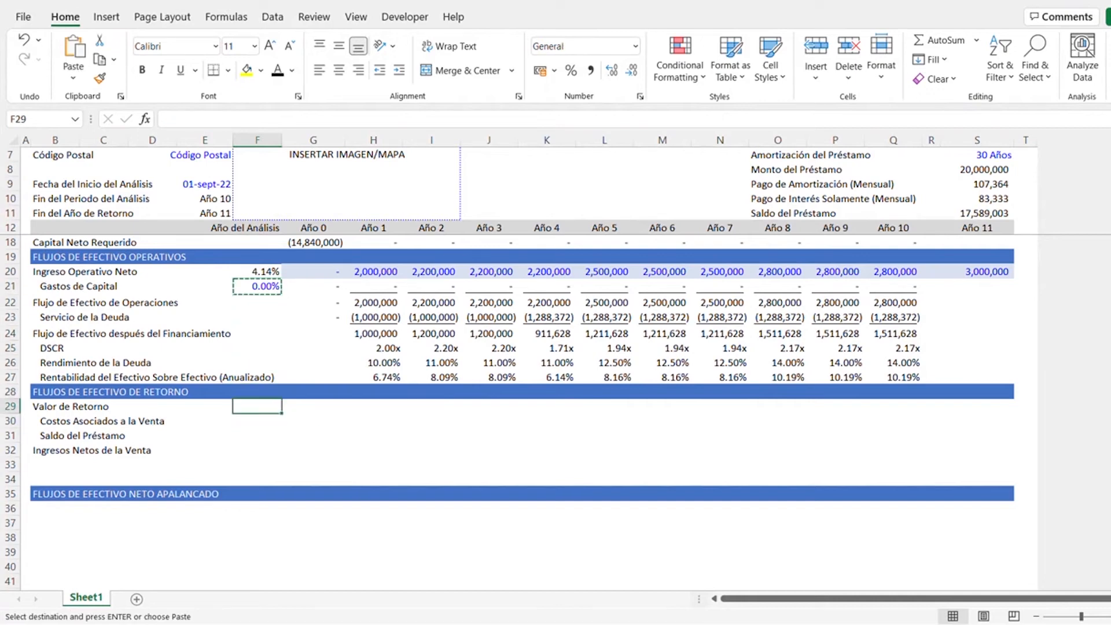
{"action": "key", "text": "ctrl+v"}
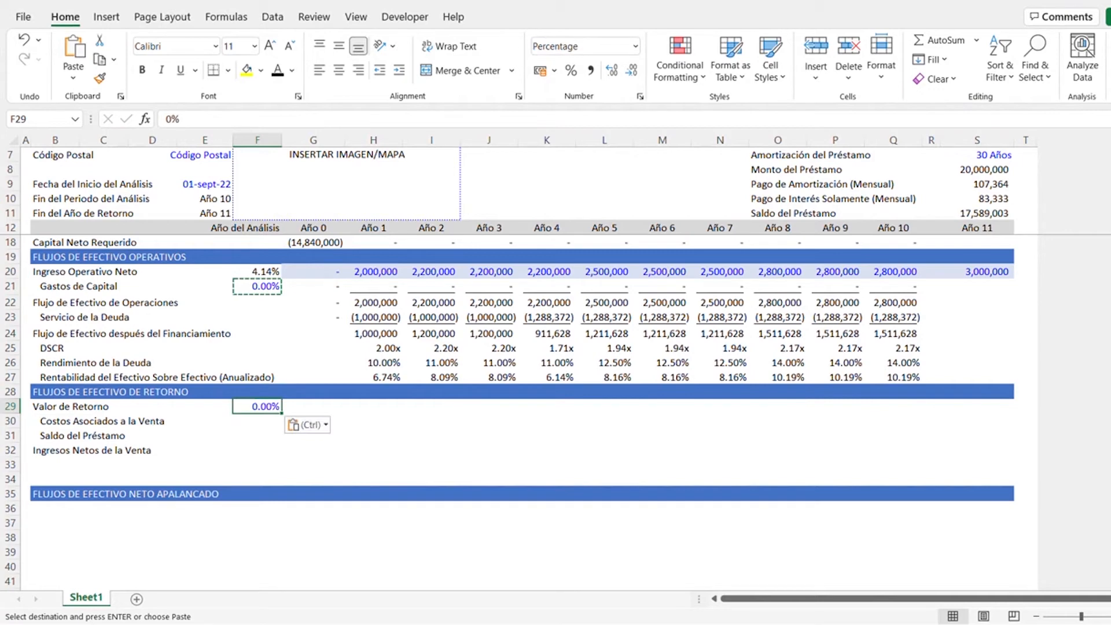
{"action": "type", "text": "5.5"}
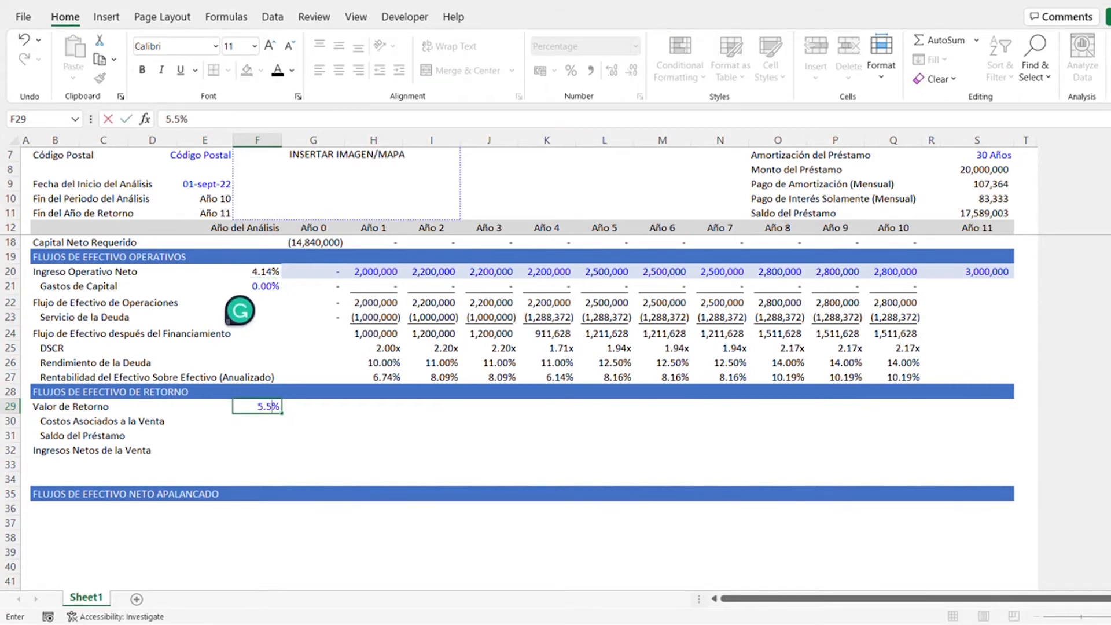
{"action": "key", "text": "ctrl+Return"}
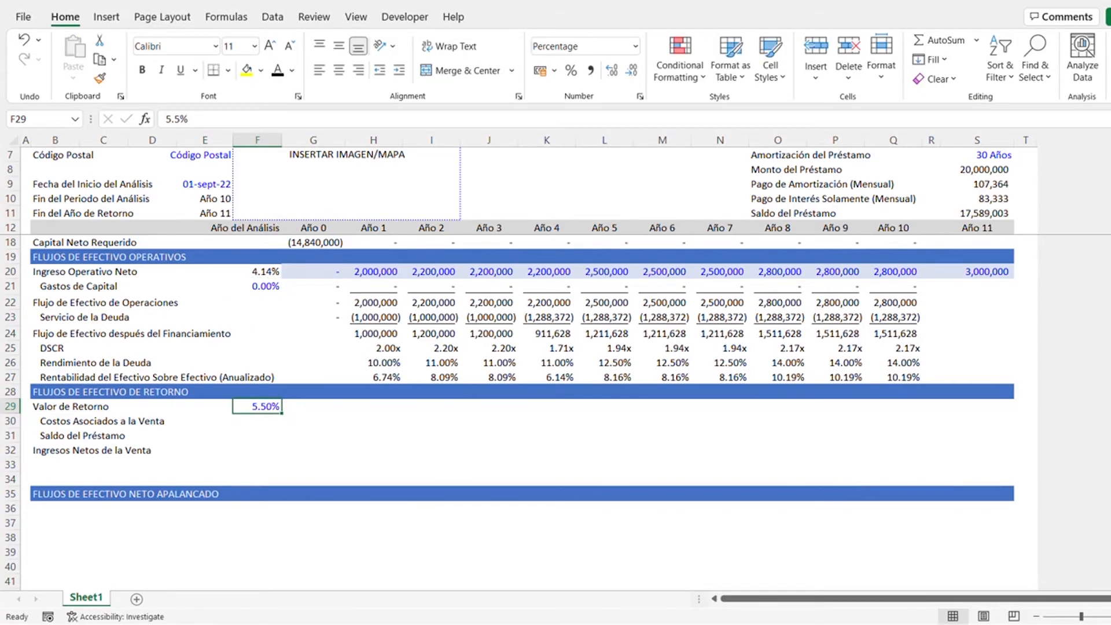
- Enter the Valor de Retorno formula =(G12=10)*($S$20/$F$29) in the Año 0 cell G29
{"action": "key", "text": "Right"}
{"action": "type", "text": "=("}
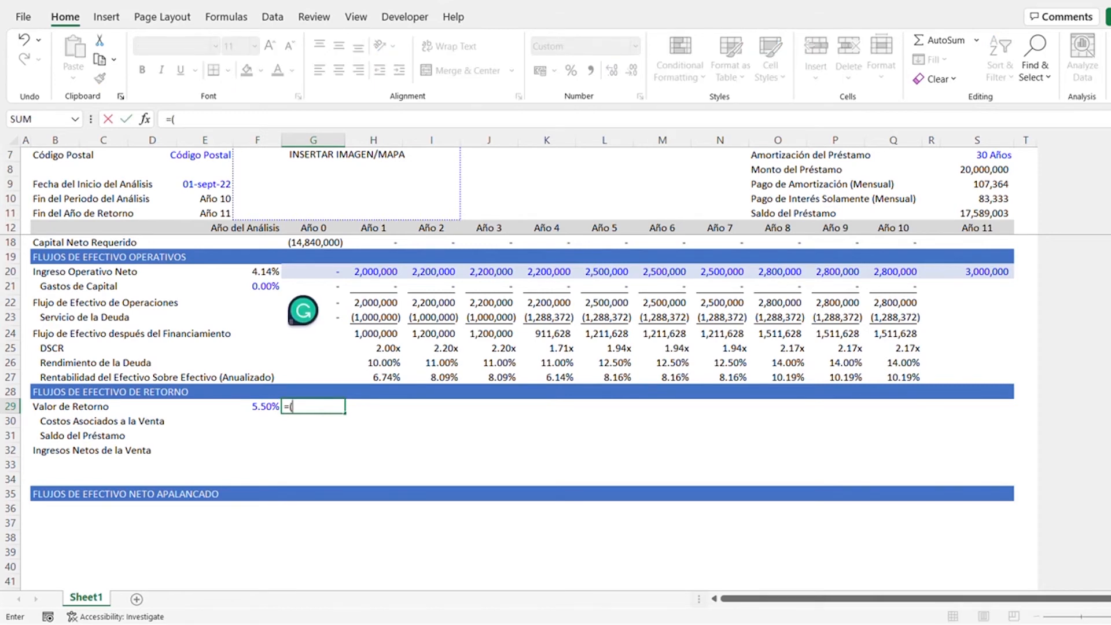
{"action": "left_click", "coordinate": [314, 230]}
{"action": "type", "text": "="}
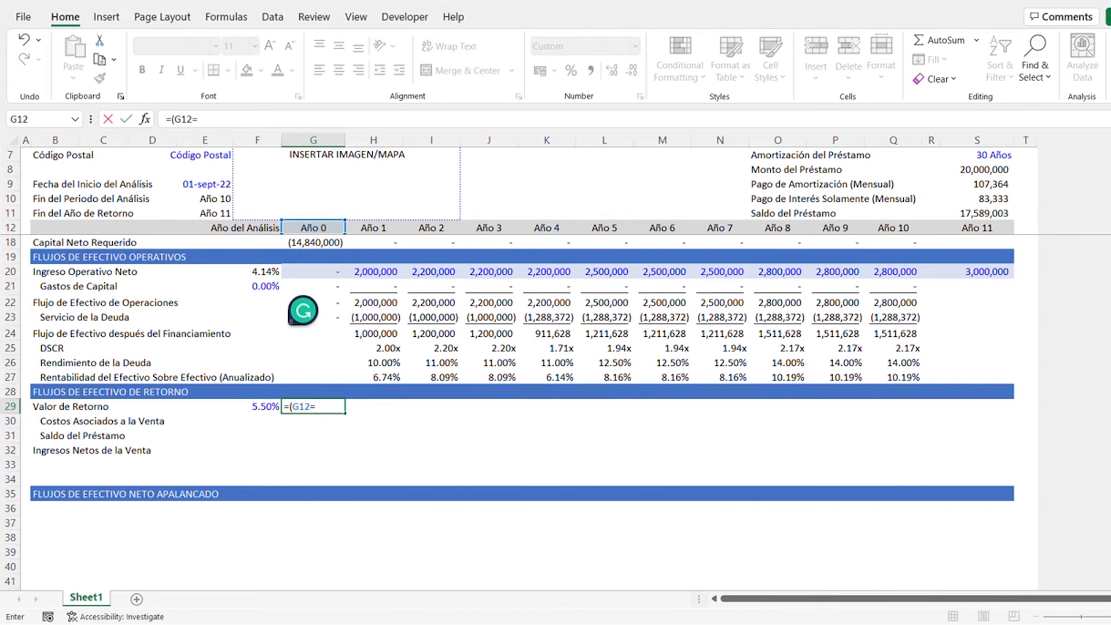
{"action": "type", "text": "10)*("}
{"action": "key", "text": "Right"}
{"action": "key", "text": "Right"}
{"action": "key", "text": "Right"}
{"action": "key", "text": "Right"}
{"action": "key", "text": "Right"}
{"action": "key", "text": "Right"}
{"action": "key", "text": "Right"}
{"action": "key", "text": "Right"}
{"action": "key", "text": "Right"}
{"action": "key", "text": "Right"}
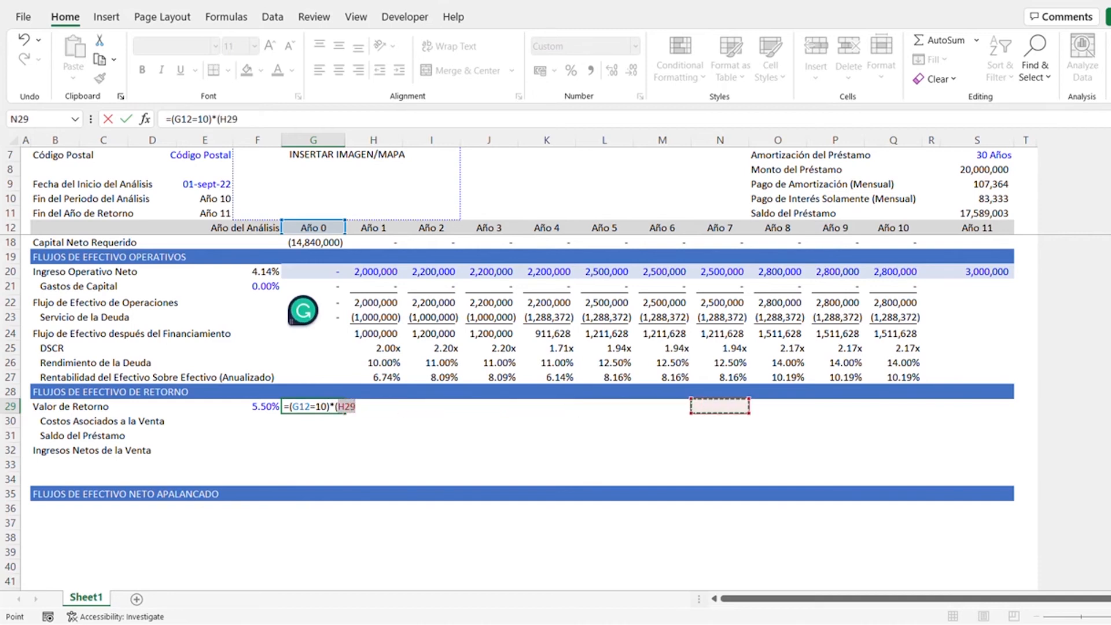
{"action": "key", "text": "Right"}
{"action": "key", "text": "Right"}
{"action": "key", "text": "Up"}
{"action": "key", "text": "Up"}
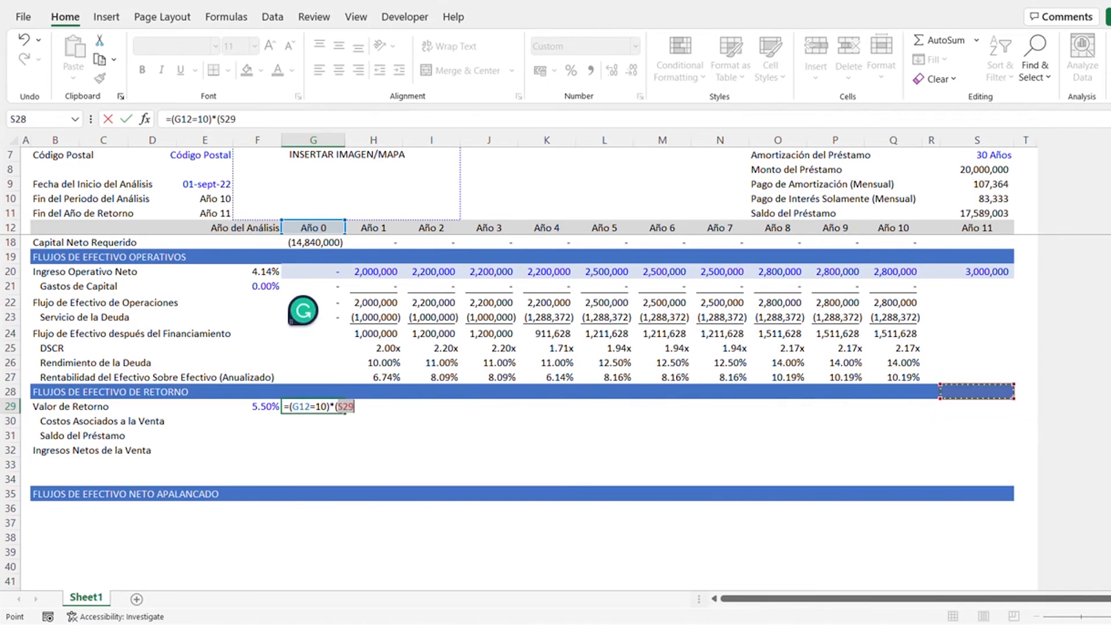
{"action": "key", "text": "Up"}
{"action": "key", "text": "Up"}
{"action": "key", "text": "Up"}
{"action": "key", "text": "Up"}
{"action": "key", "text": "Up"}
{"action": "key", "text": "Up"}
{"action": "key", "text": "Up"}
{"action": "key", "text": "Up"}
{"action": "key", "text": "Up"}
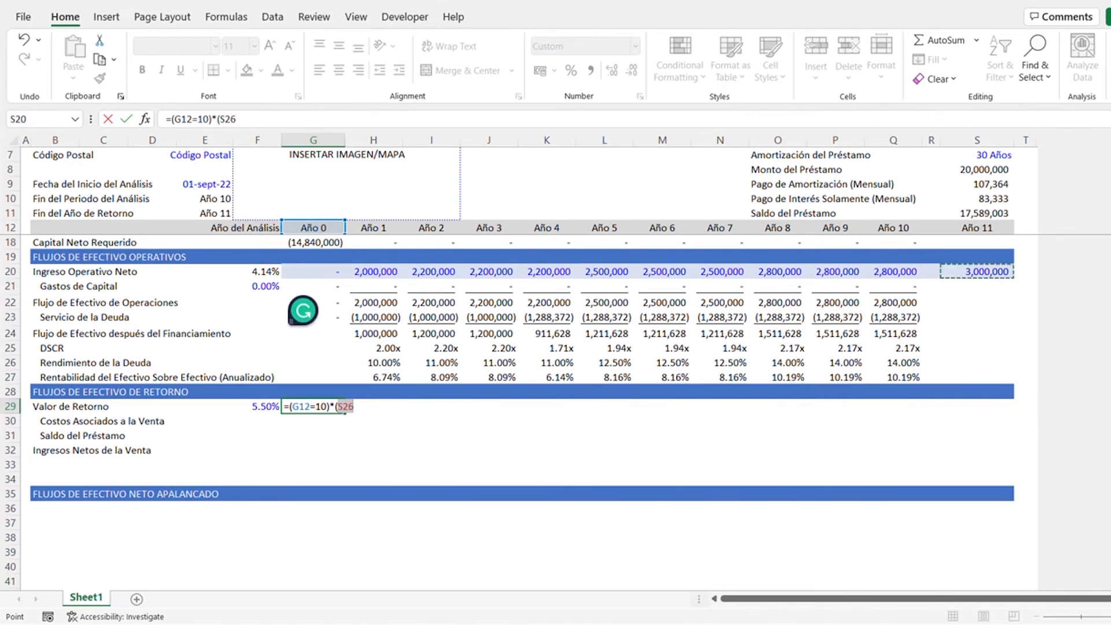
{"action": "key", "text": "Down"}
{"action": "key", "text": "Down"}
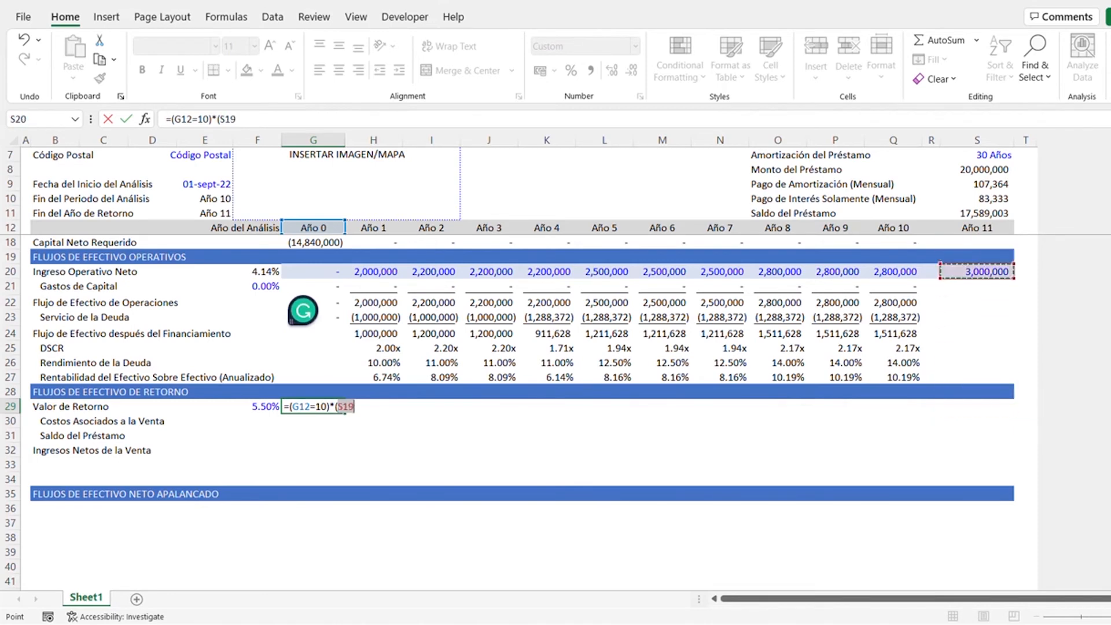
{"action": "key", "text": "F4"}
{"action": "type", "text": "/"}
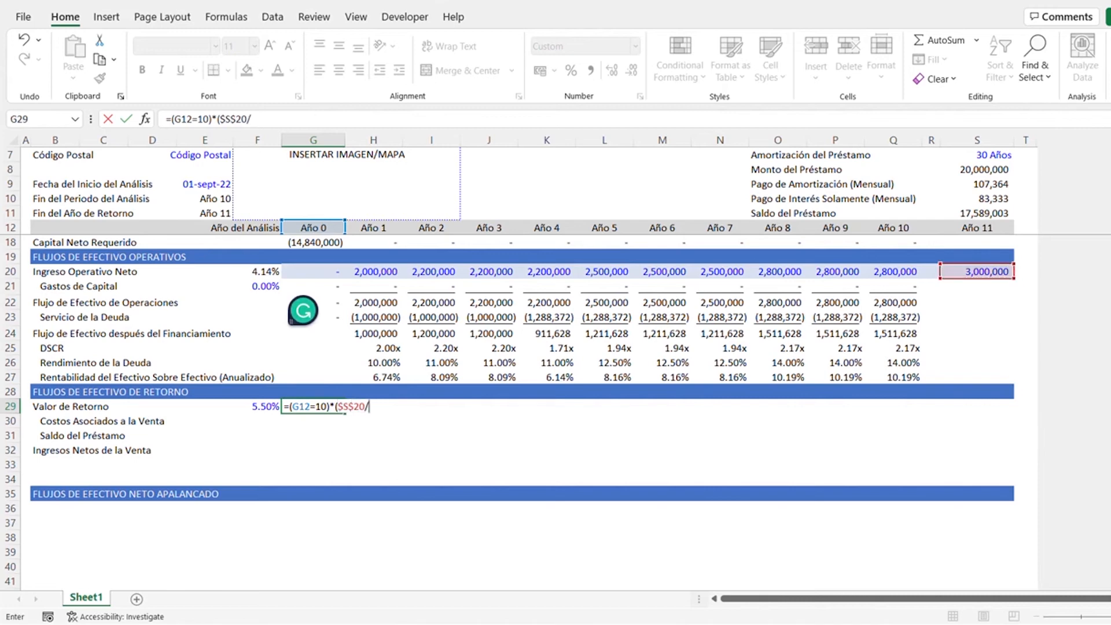
{"action": "key", "text": "Down"}
{"action": "key", "text": "Left"}
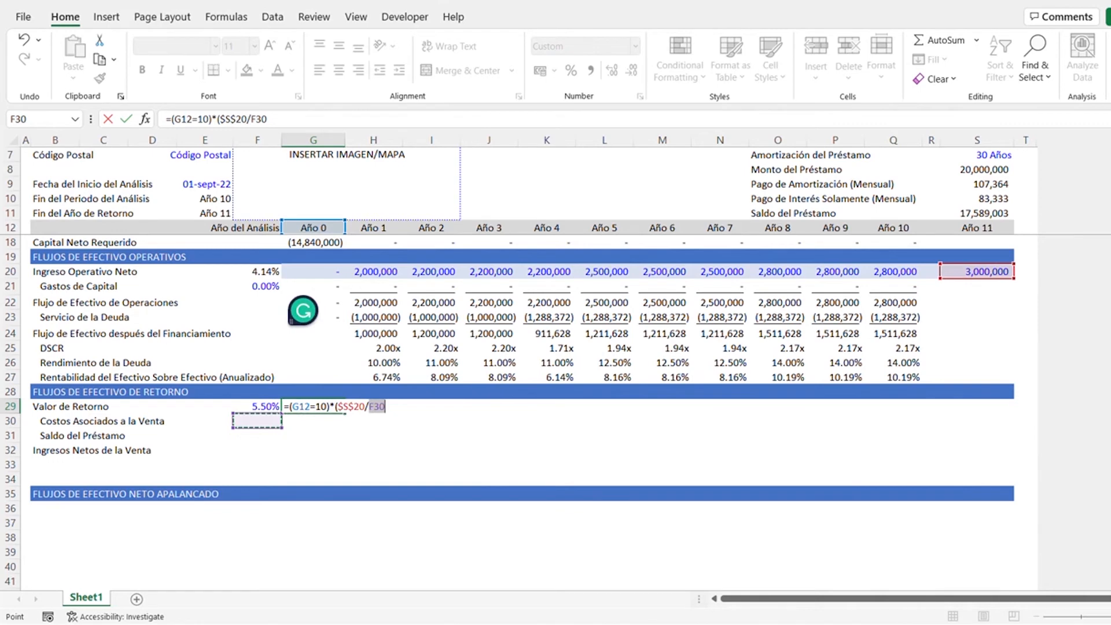
{"action": "key", "text": "Up"}
{"action": "key", "text": "F4"}
{"action": "type", "text": ")"}
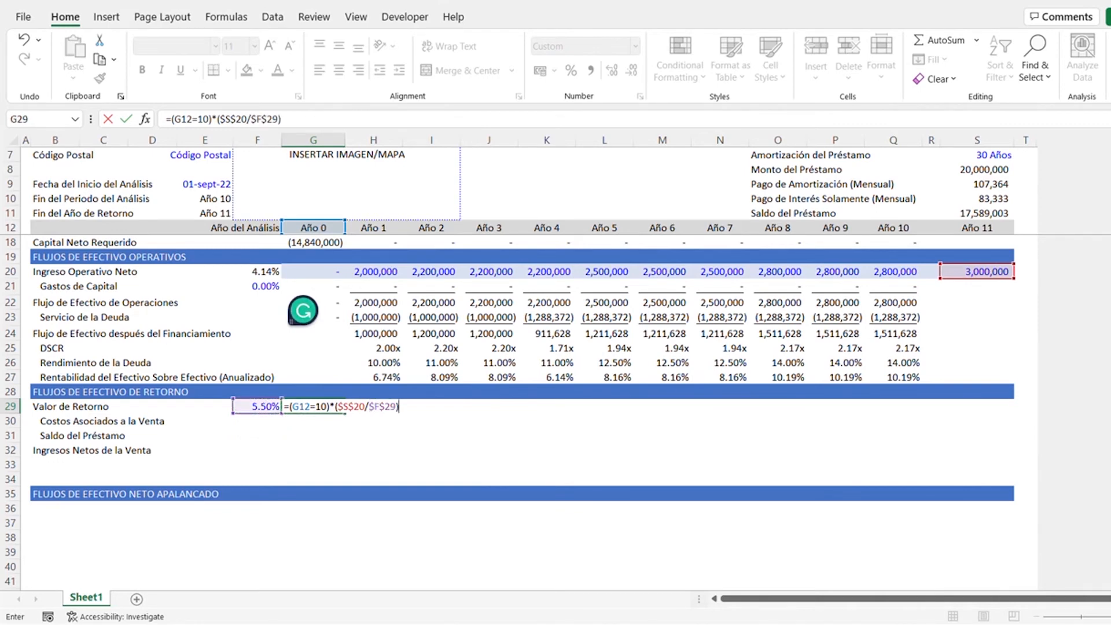
{"action": "key", "text": "ctrl+Return"}
- Copy the Valor de Retorno formula from G29 across Año 1 to Año 10 in H29:Q29
{"action": "key", "text": "ctrl+c"}
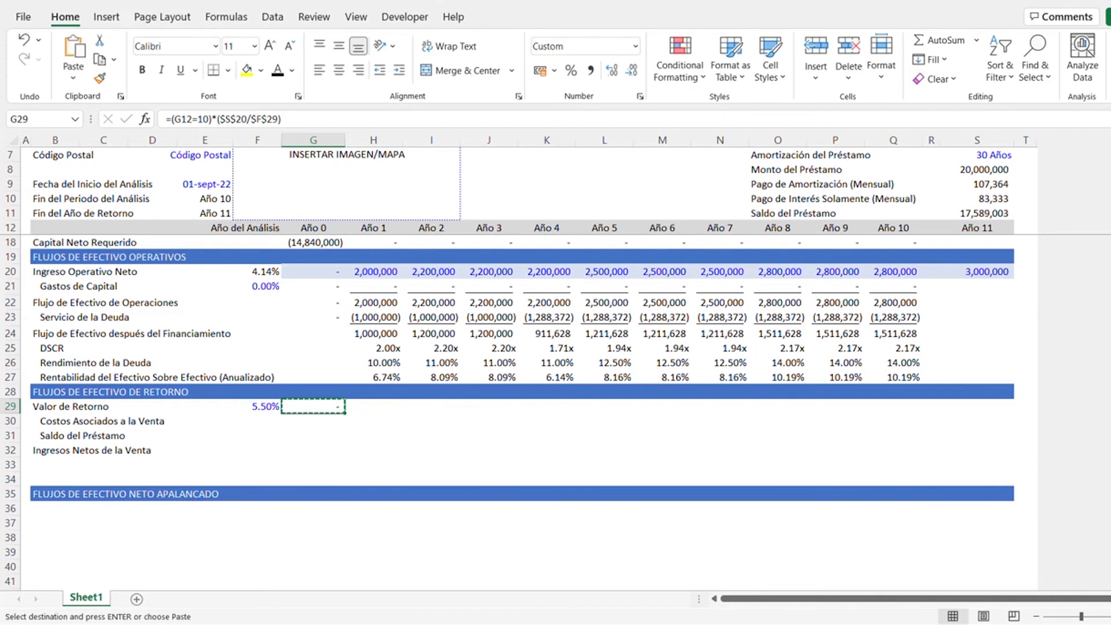
{"action": "key", "text": "Right"}
{"action": "key", "text": "ctrl+shift+Right"}
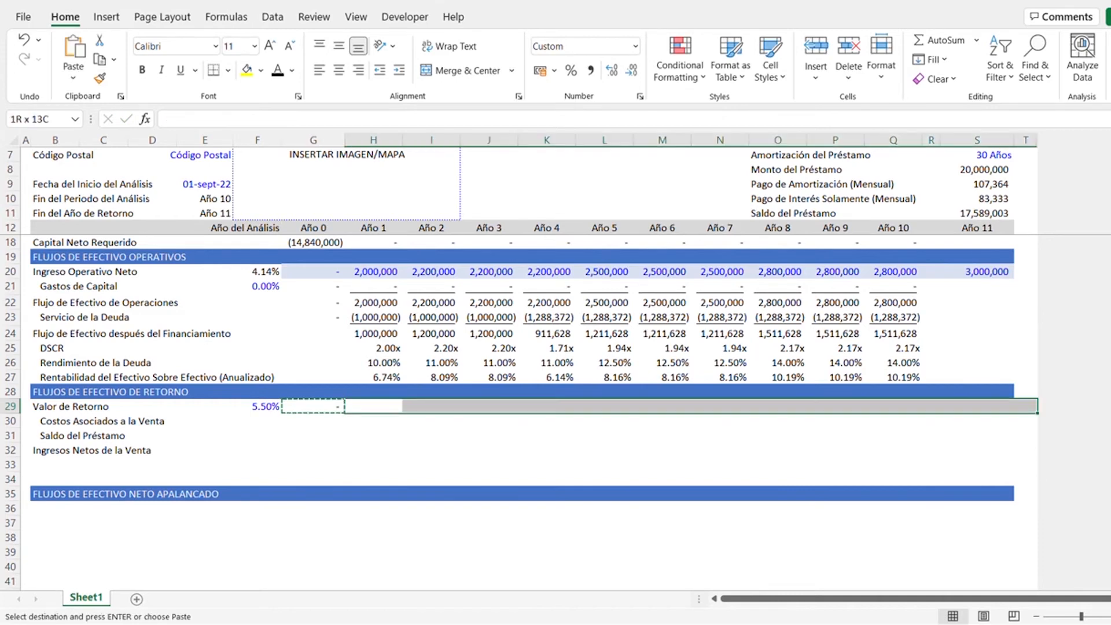
{"action": "key", "text": "shift+Left"}
{"action": "key", "text": "shift+Left"}
{"action": "key", "text": "shift+Left"}
{"action": "key", "text": "ctrl+v"}
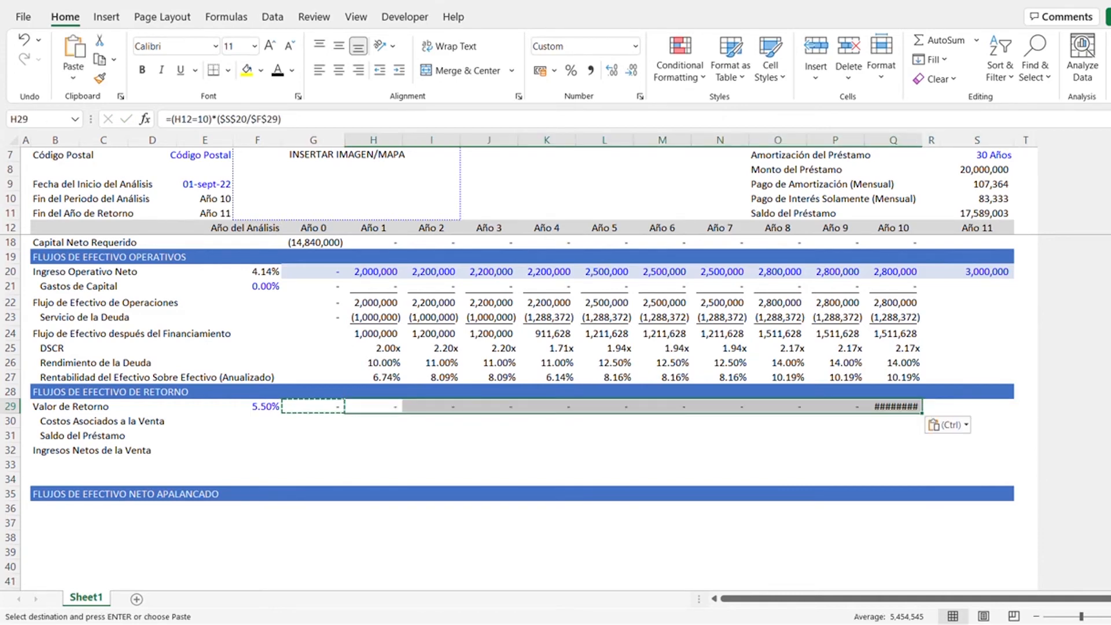
{"action": "key", "text": "Escape"}
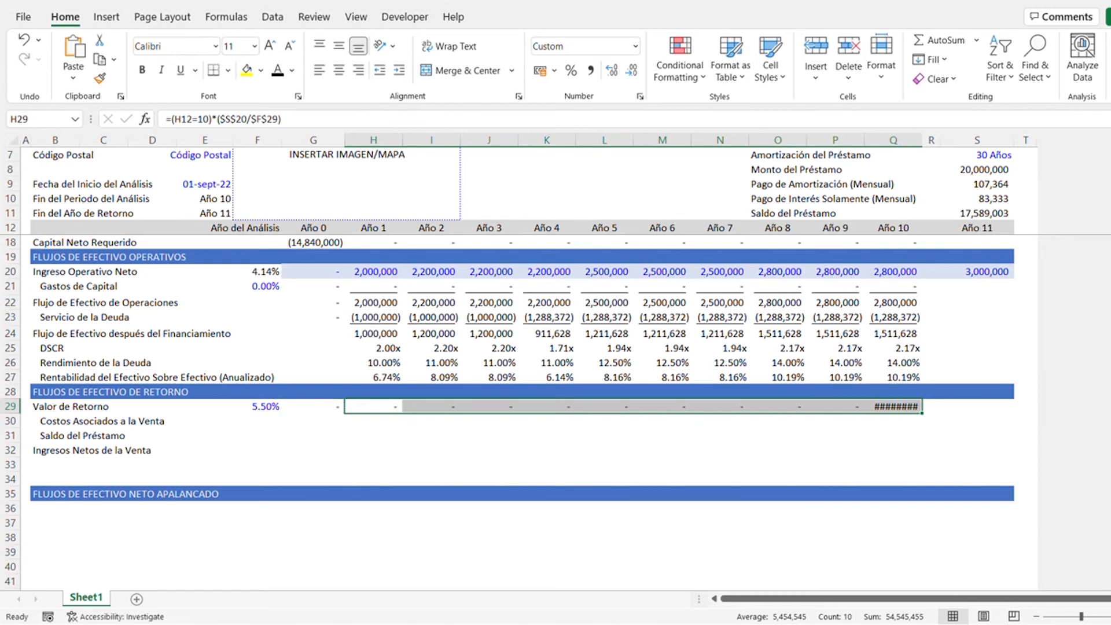
- Autofit the width of column Q to the Año 10 exit value in Q29
{"action": "key", "text": "Right"}
{"action": "key", "text": "Right"}
{"action": "key", "text": "ctrl+Right"}
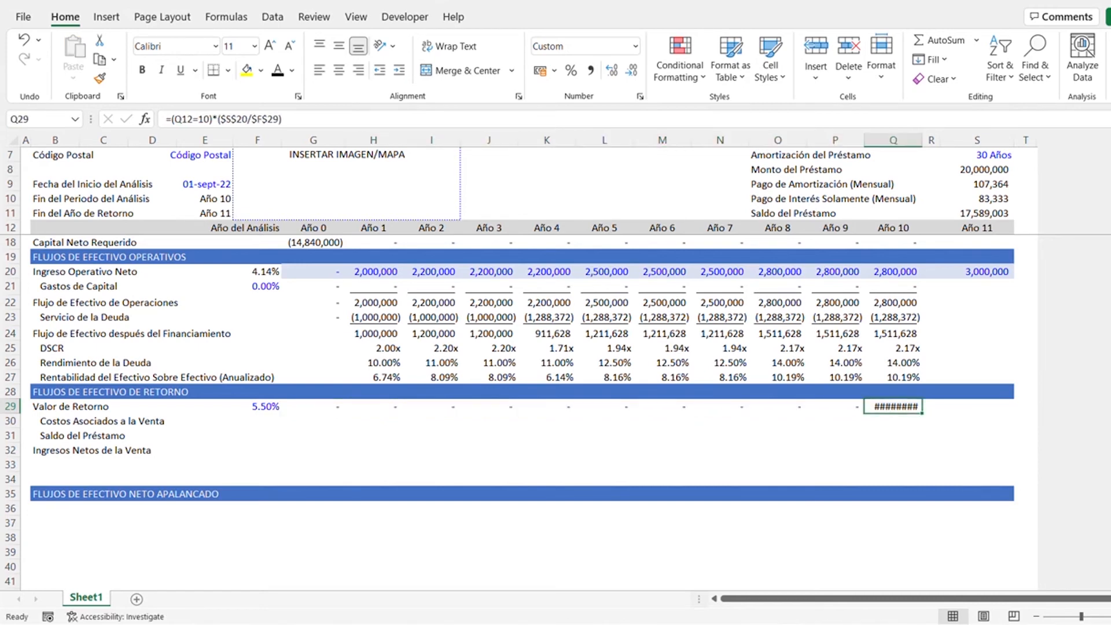
{"action": "key", "text": "alt+h"}
{"action": "key", "text": "o"}
{"action": "key", "text": "i"}
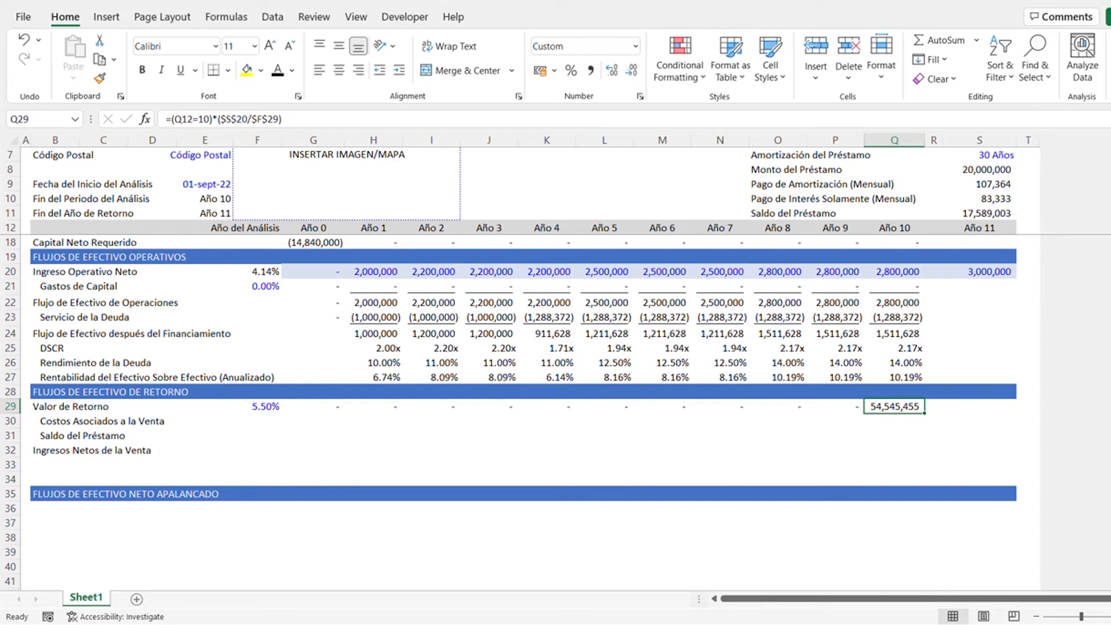
- Copy the Valor de Retorno rate input in F29 to F30 and set the Costos Asociados a la Venta rate to 2%
{"action": "key", "text": "Down"}
{"action": "key", "text": "Left"}
{"action": "key", "text": "Left"}
{"action": "key", "text": "Left"}
{"action": "key", "text": "Left"}
{"action": "key", "text": "Left"}
{"action": "key", "text": "Left"}
{"action": "key", "text": "Left"}
{"action": "key", "text": "Left"}
{"action": "key", "text": "Left"}
{"action": "key", "text": "Left"}
{"action": "key", "text": "Left"}
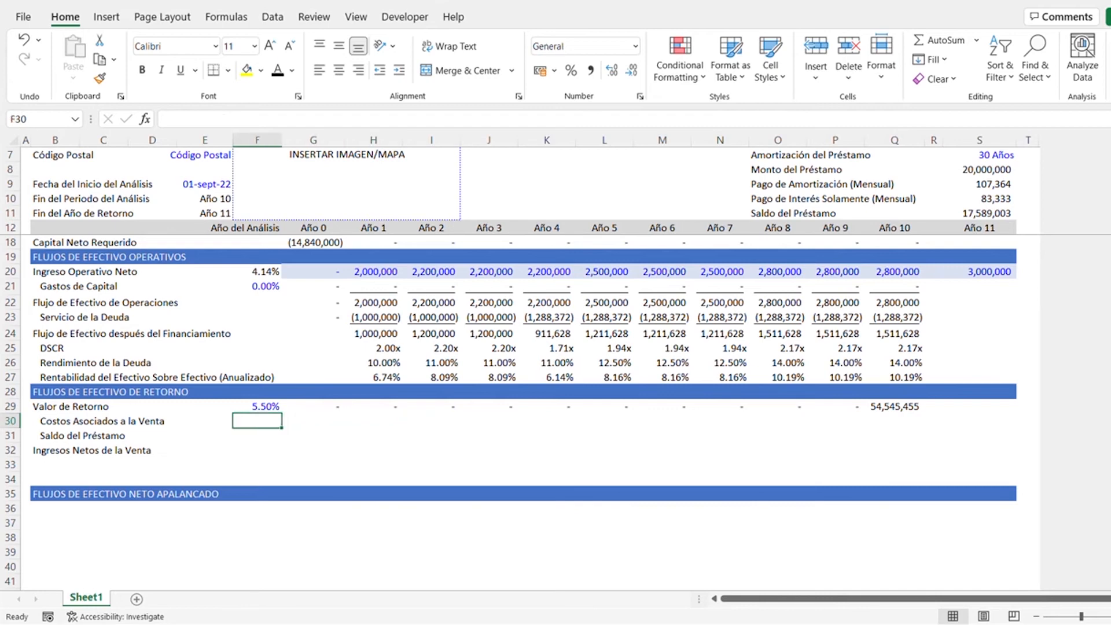
{"action": "key", "text": "Up"}
{"action": "key", "text": "ctrl+c"}
{"action": "key", "text": "Down"}
{"action": "key", "text": "ctrl+v"}
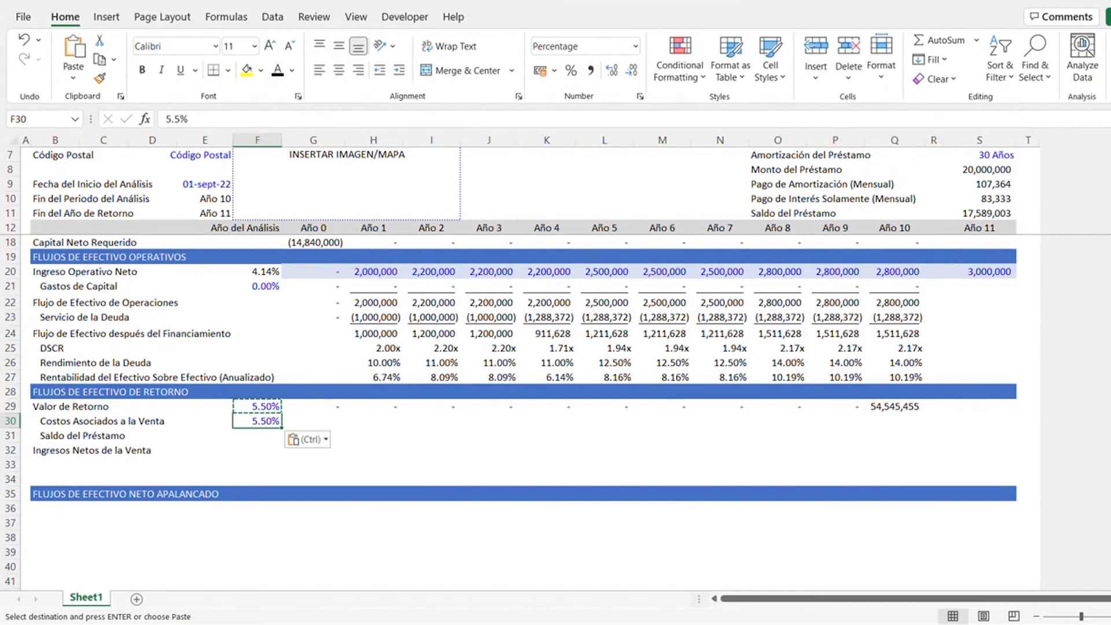
{"action": "type", "text": "2"}
{"action": "key", "text": "ctrl+Return"}
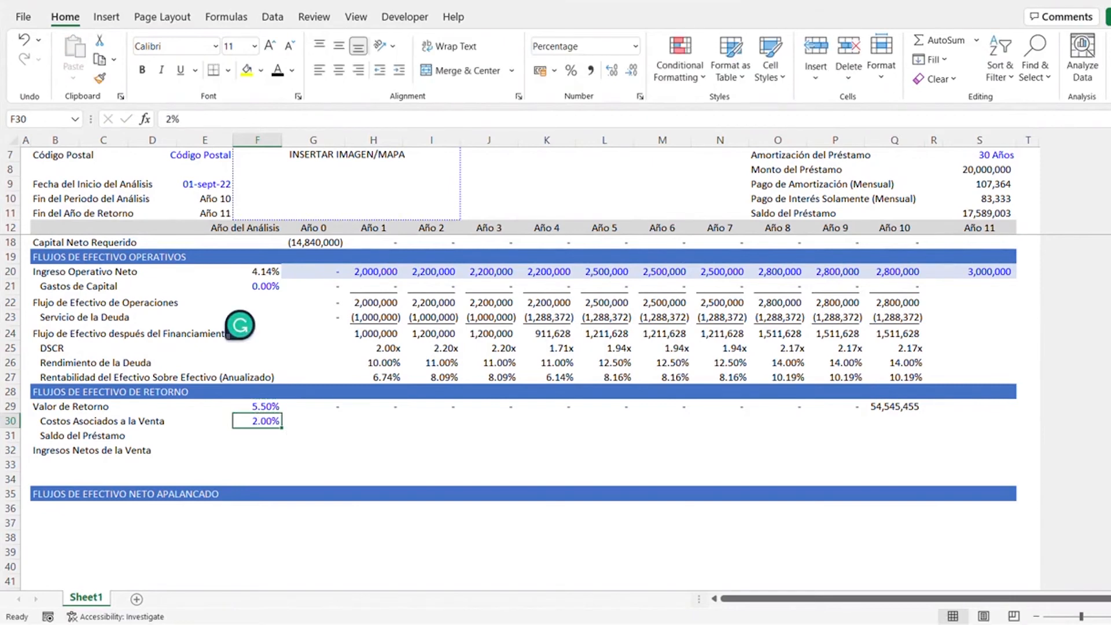
- Enter the Costos Asociados a la Venta formula =(G12=10)*-G29*$F$30 in the Año 0 cell G30
{"action": "key", "text": "Right"}
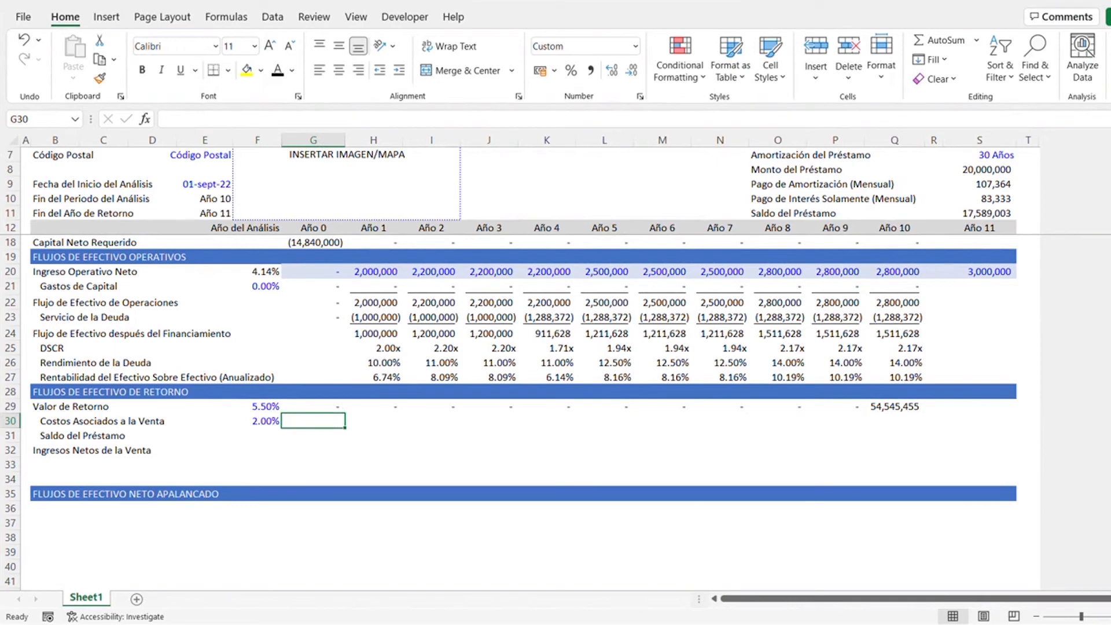
{"action": "type", "text": "=("}
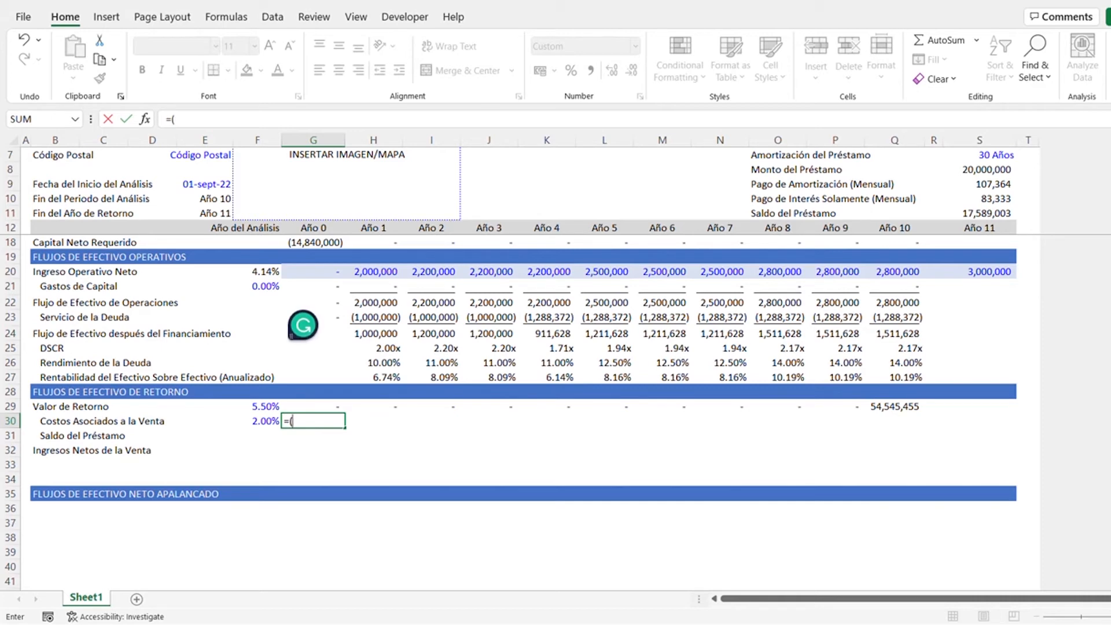
{"action": "left_click", "coordinate": [313, 227]}
{"action": "type", "text": "="}
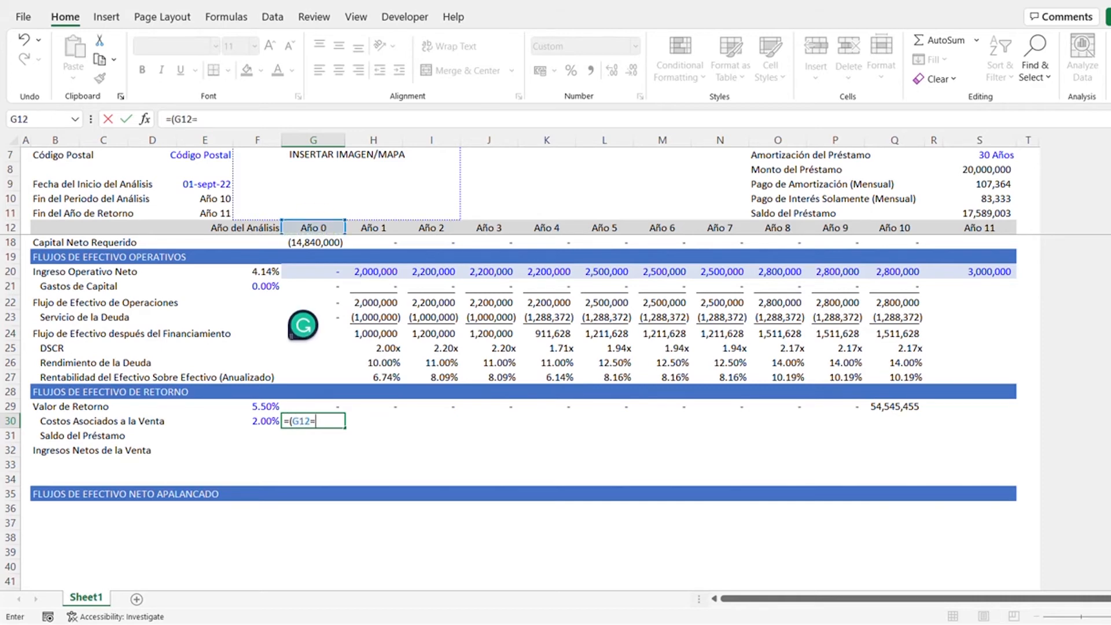
{"action": "type", "text": "10)*"}
{"action": "key", "text": "Up"}
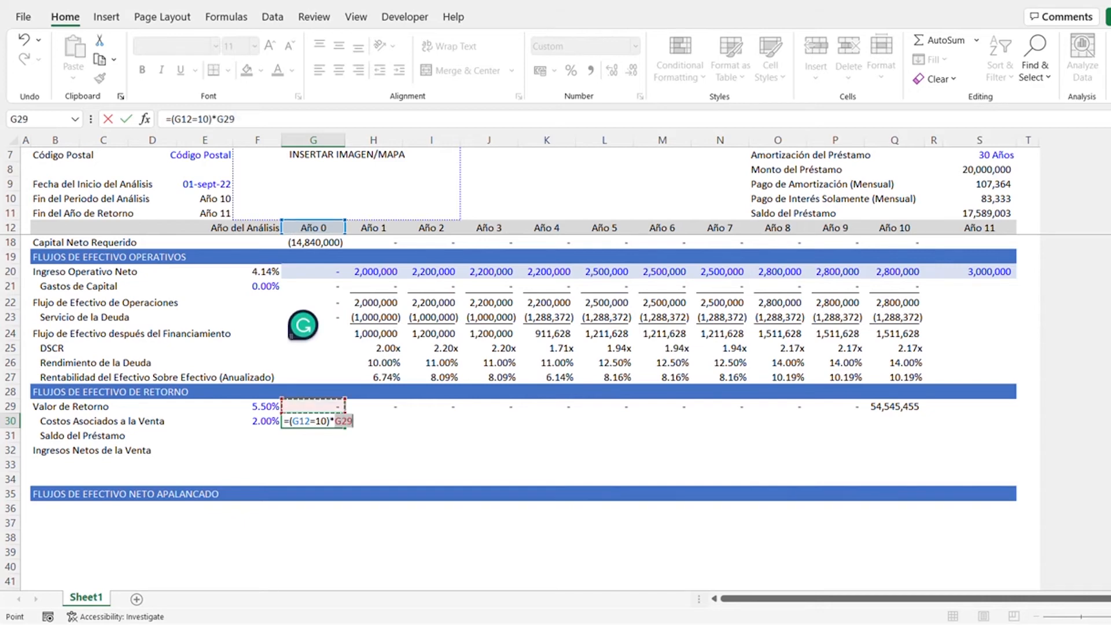
{"action": "key", "text": "BackSpace"}
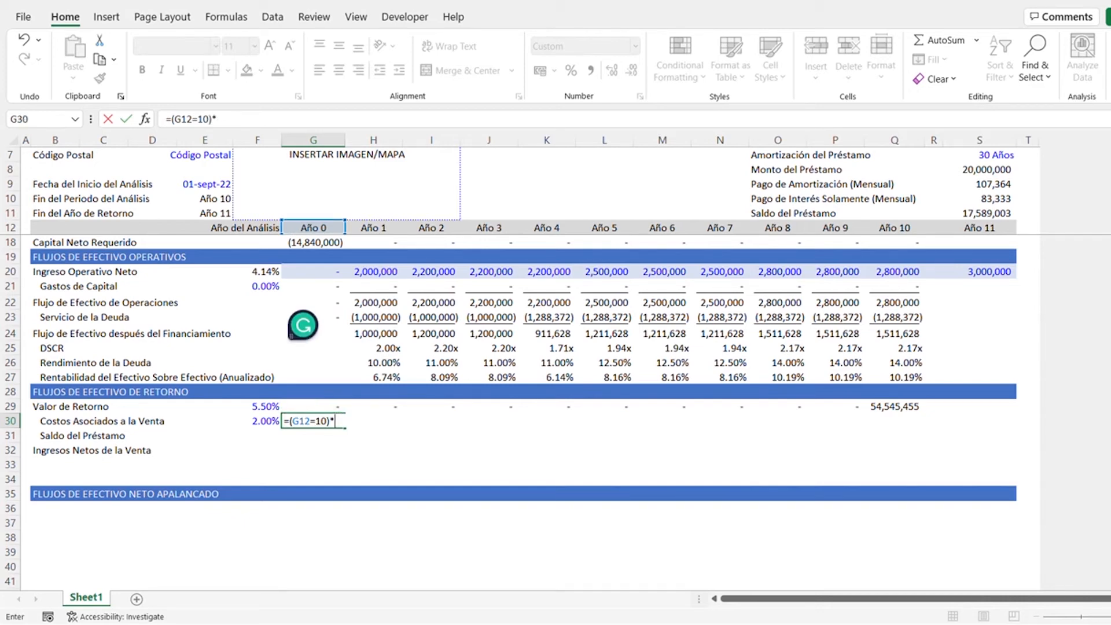
{"action": "type", "text": "-"}
{"action": "key", "text": "Up"}
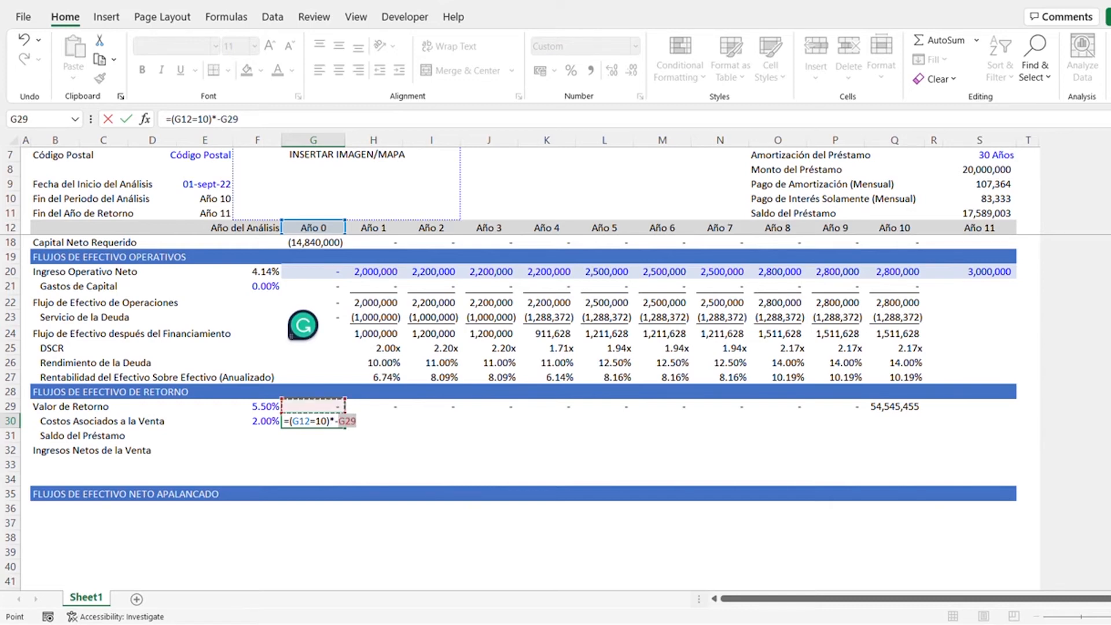
{"action": "type", "text": "*"}
{"action": "key", "text": "Left"}
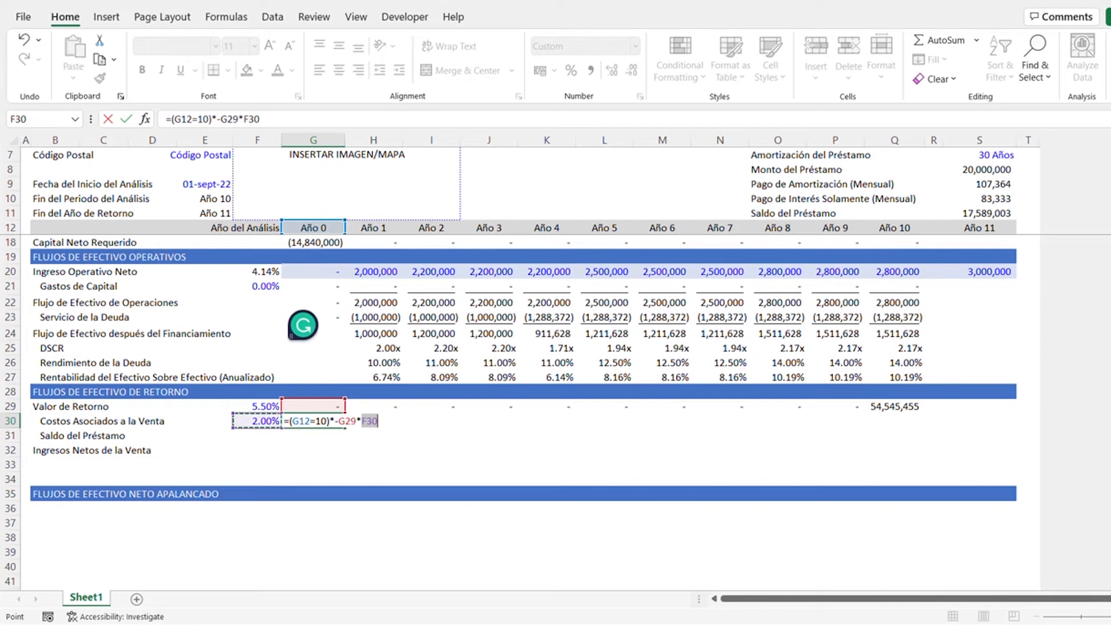
{"action": "key", "text": "F4"}
{"action": "key", "text": "ctrl+Return"}
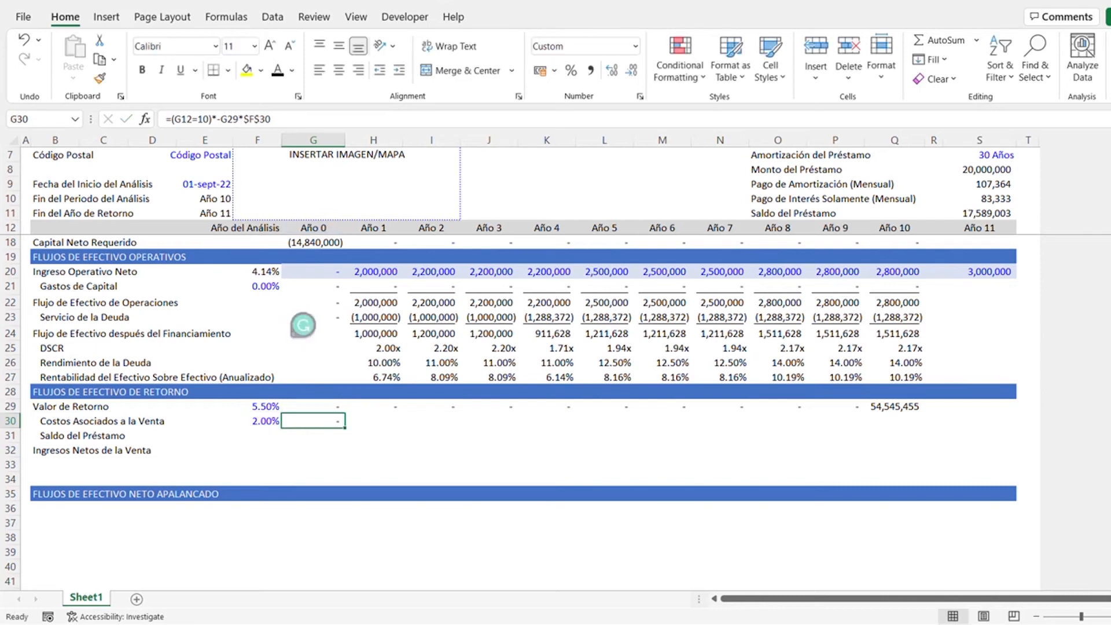
- Copy the Costos Asociados a la Venta formula from G30 across Año 1 to Año 10 in H30:Q30
{"action": "key", "text": "ctrl+c"}
{"action": "key", "text": "Right"}
{"action": "key", "text": "shift+Right"}
{"action": "key", "text": "shift+Right"}
{"action": "key", "text": "shift+Right"}
{"action": "key", "text": "shift+Right"}
{"action": "key", "text": "shift+Right"}
{"action": "key", "text": "shift+Right"}
{"action": "key", "text": "shift+Right"}
{"action": "key", "text": "shift+Right"}
{"action": "key", "text": "shift+Right"}
{"action": "key", "text": "shift+Right"}
{"action": "key", "text": "shift+Right"}
{"action": "key", "text": "shift+Left"}
{"action": "key", "text": "shift+Left"}
{"action": "key", "text": "ctrl+v"}
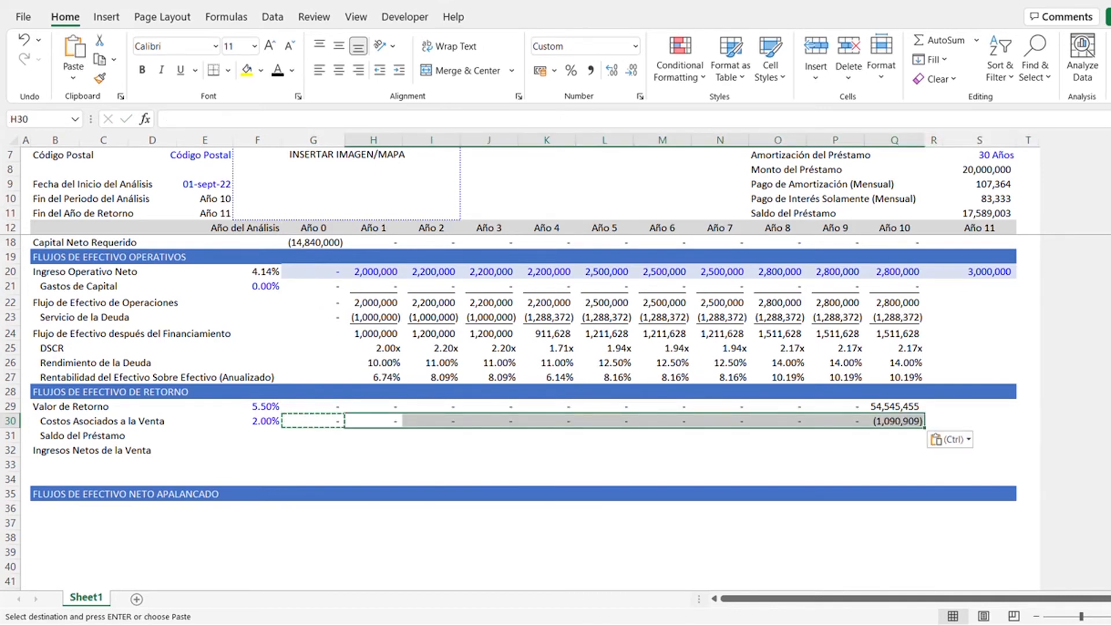
{"action": "key", "text": "Escape"}
- Enter the Saldo del Préstamo formula =(G12=10)*-$S$11 in the Año 0 cell G31
{"action": "key", "text": "Down"}
{"action": "key", "text": "Left"}
{"action": "key", "text": "Left"}
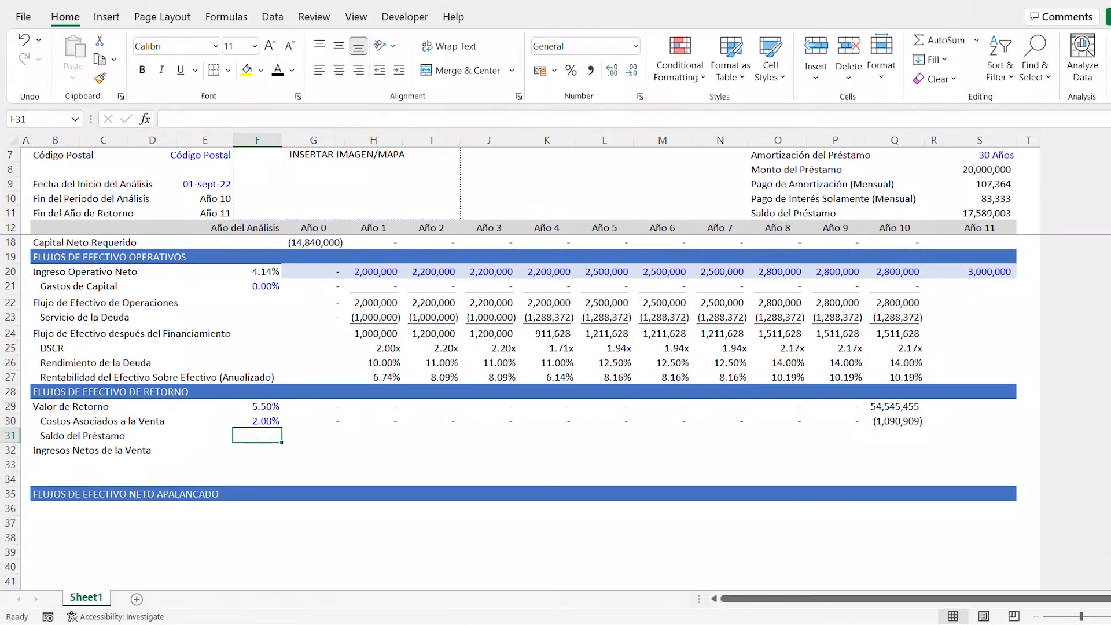
{"action": "key", "text": "Right"}
{"action": "type", "text": "=("}
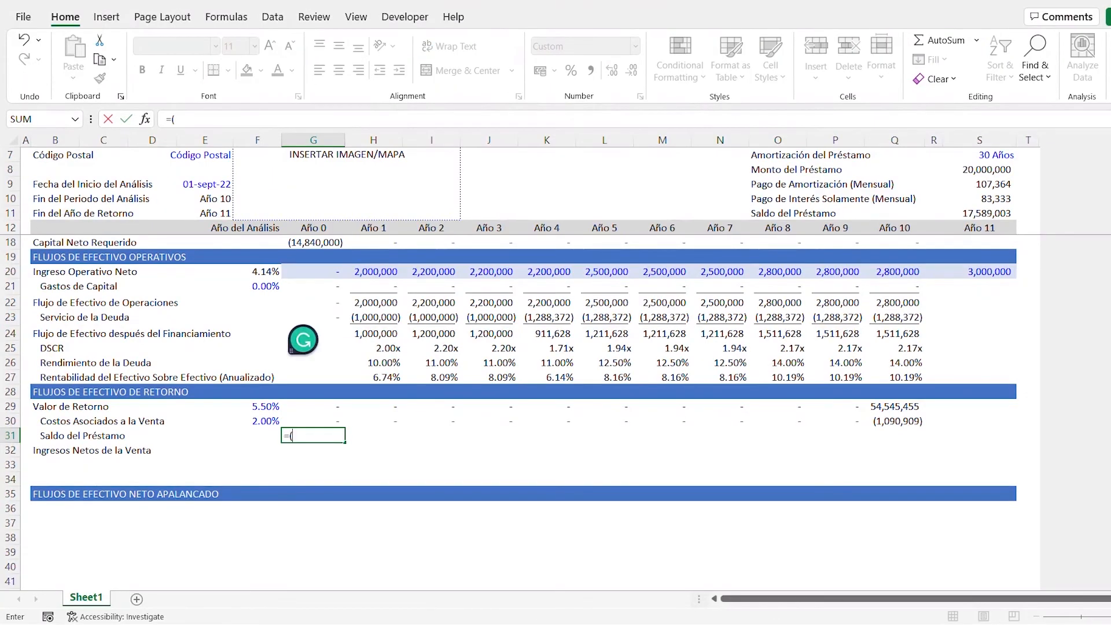
{"action": "left_click", "coordinate": [325, 226]}
{"action": "type", "text": "=10)*-"}
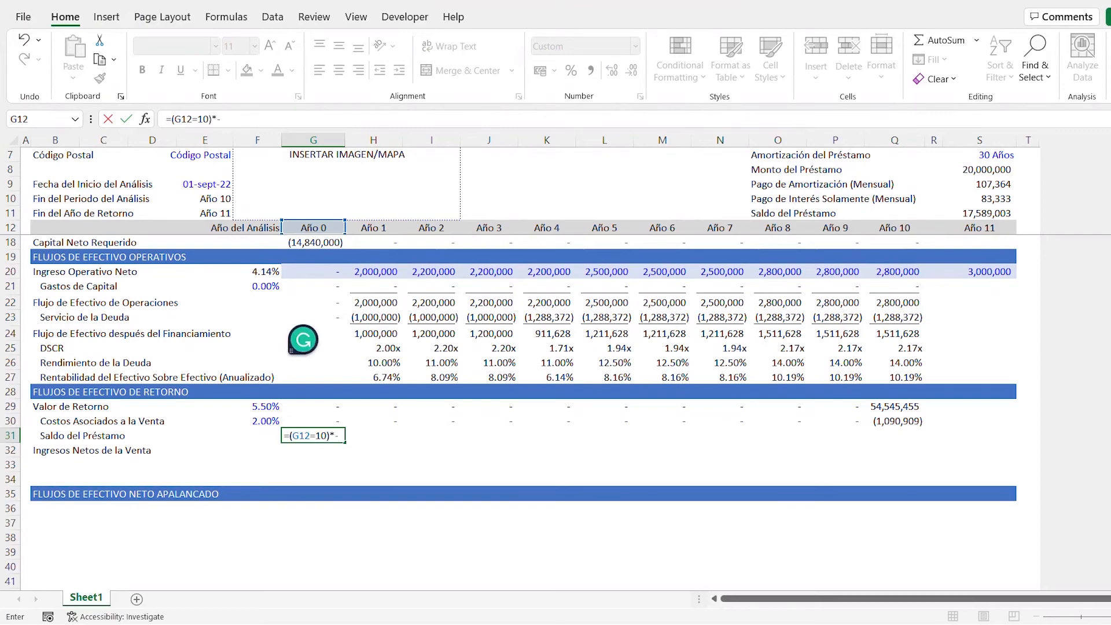
{"action": "left_click", "coordinate": [979, 212]}
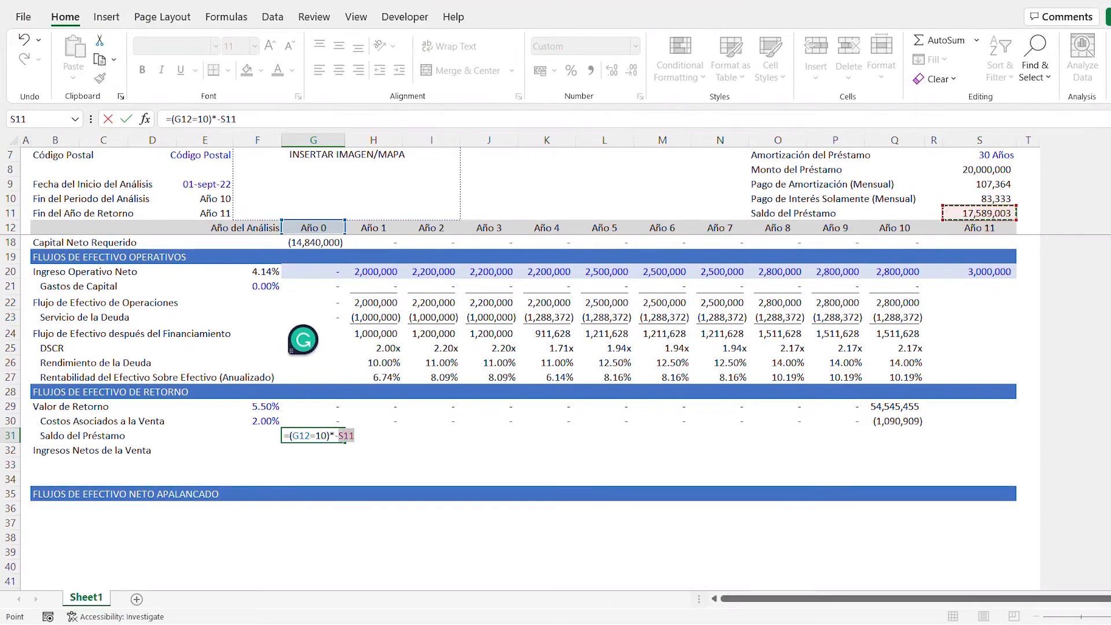
{"action": "key", "text": "F4"}
{"action": "key", "text": "ctrl+Return"}
- Copy the Saldo del Préstamo formula from G31 across Año 1 to Año 10 in H31:Q31
{"action": "key", "text": "ctrl+c"}
{"action": "key", "text": "Right"}
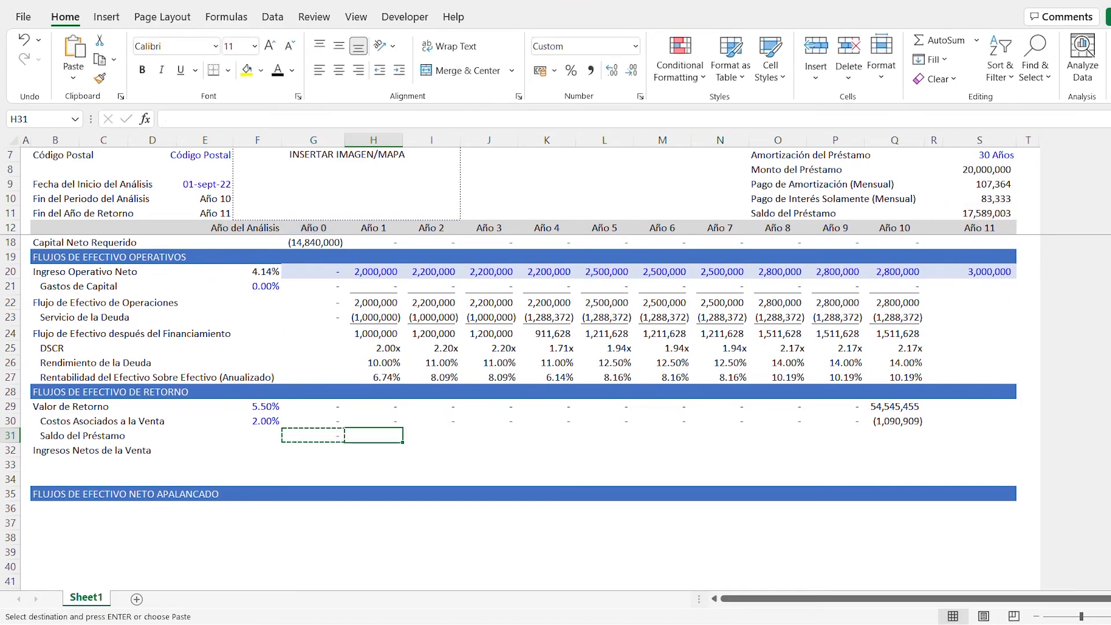
{"action": "key", "text": "ctrl+shift+Right"}
{"action": "key", "text": "shift+Left"}
{"action": "key", "text": "shift+Left"}
{"action": "key", "text": "shift+Left"}
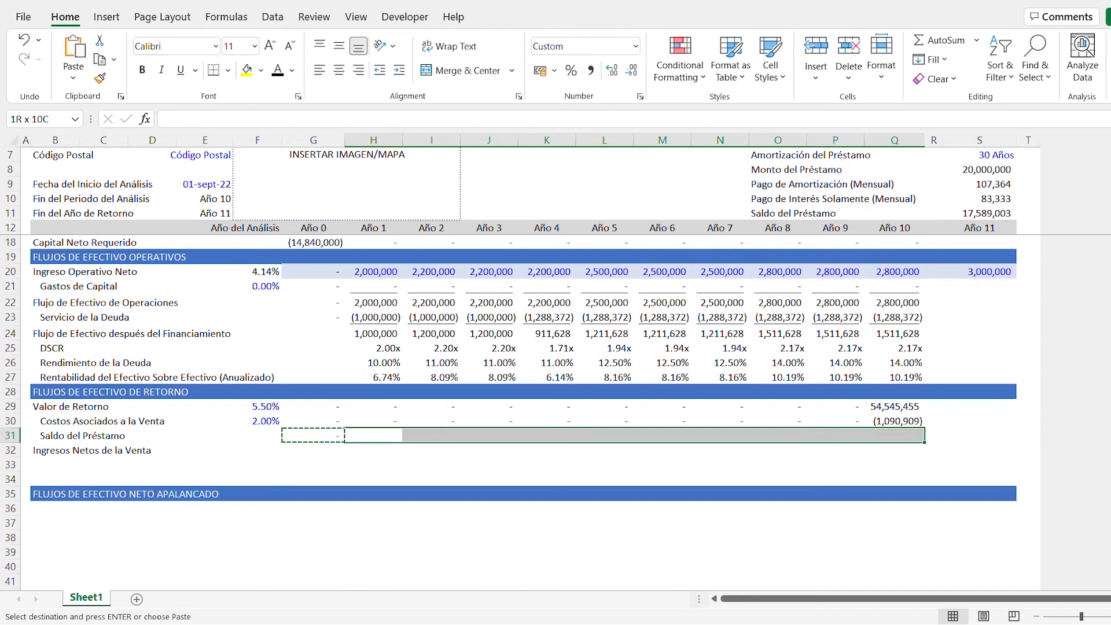
{"action": "key", "text": "ctrl+v"}
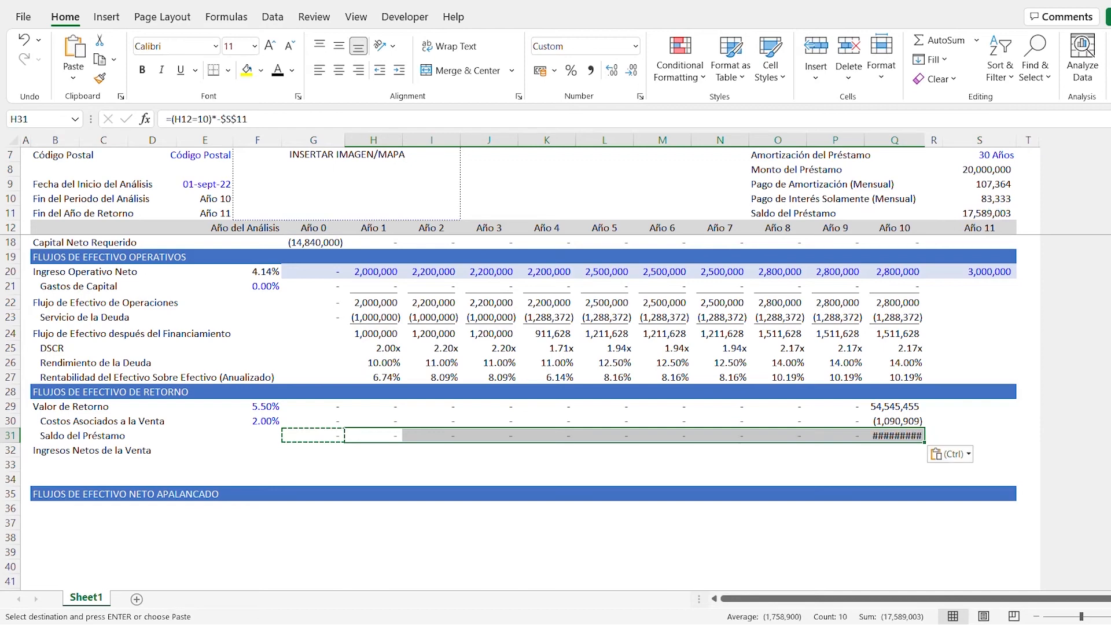
{"action": "key", "text": "Escape"}
{"action": "key", "text": "Right"}
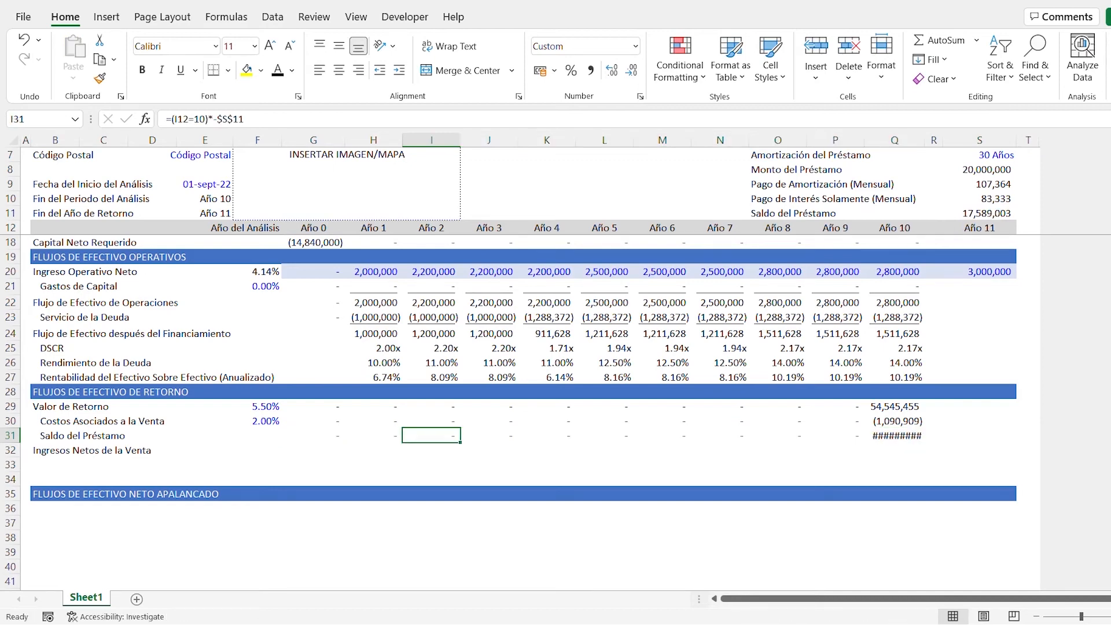
- Autofit the widths of the Año 10 column Q and column S to their contents
{"action": "key", "text": "ctrl+Right"}
{"action": "key", "text": "alt+h"}
{"action": "key", "text": "o"}
{"action": "key", "text": "i"}
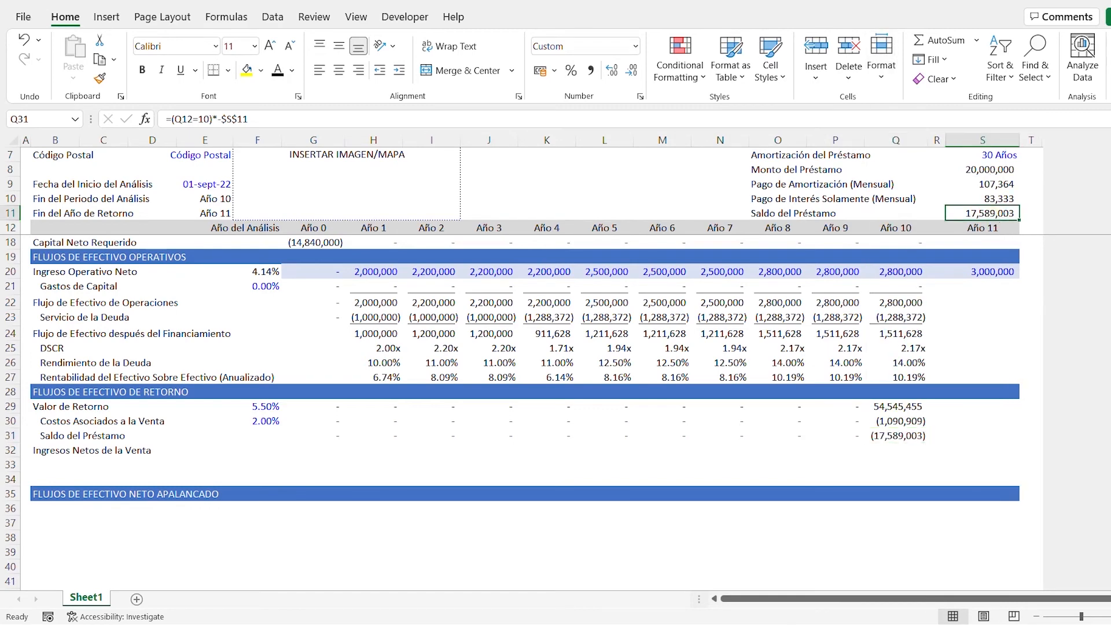
- Underline the Saldo del Préstamo values from Año 0 to Año 10 in G31:Q31
{"action": "scroll", "coordinate": [992, 243], "scroll_direction": "up", "scroll_amount": 1}
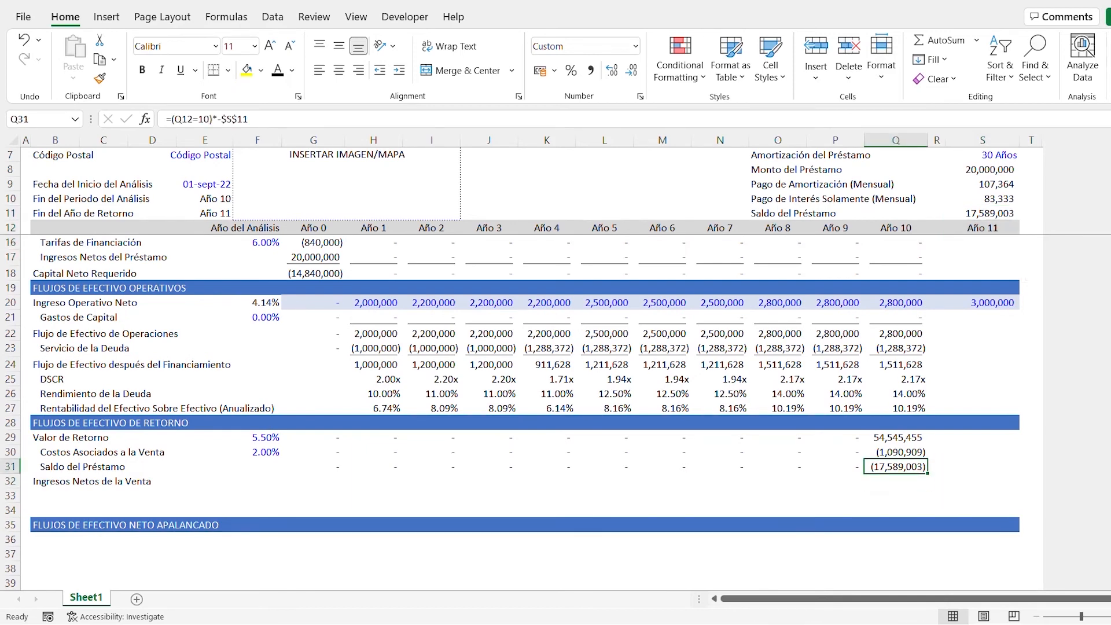
{"action": "key", "text": "ctrl+shift+Left"}
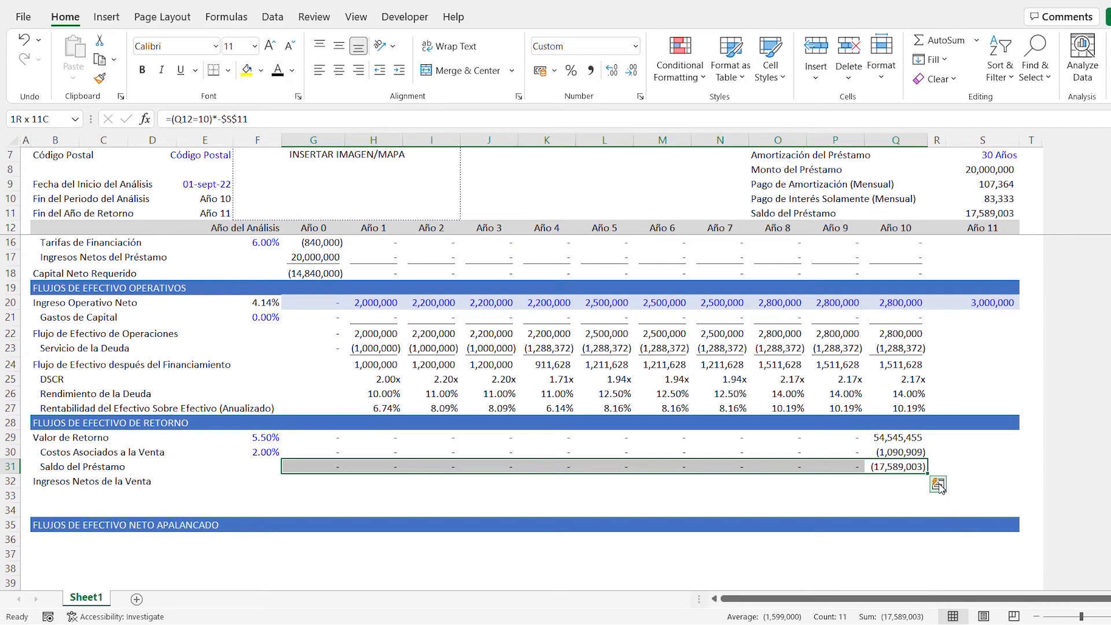
{"action": "key", "text": "ctrl+u"}
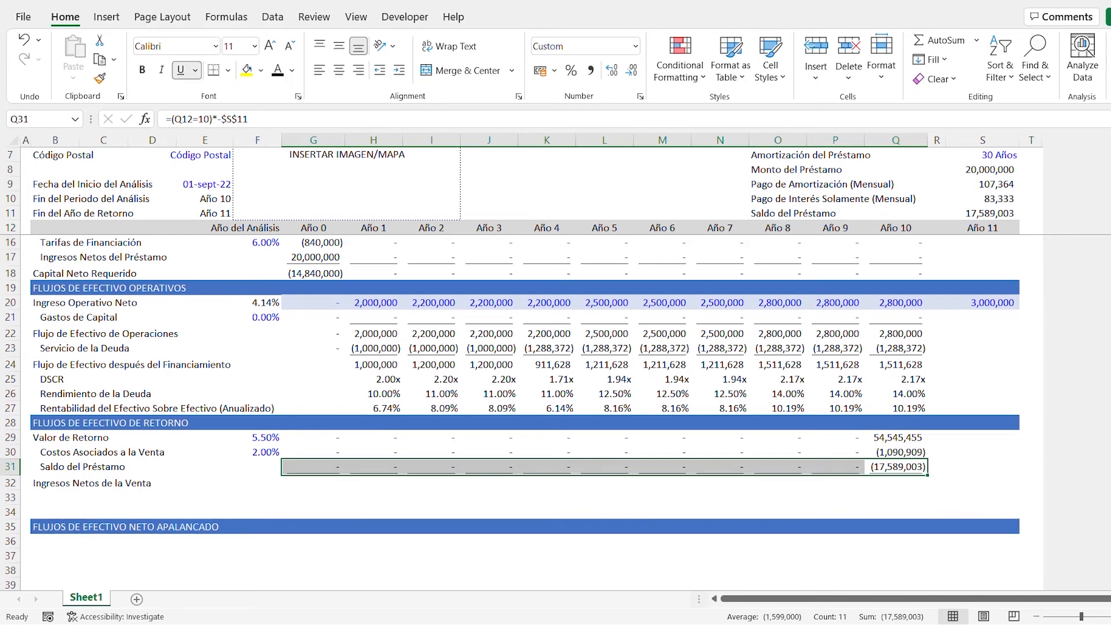
- Enter the Ingresos Netos de la Venta formula =SUM(G29:G31) in the Año 0 cell G32
{"action": "key", "text": "Down"}
{"action": "key", "text": "Left"}
{"action": "key", "text": "ctrl+Left"}
{"action": "key", "text": "Right"}
{"action": "key", "text": "Right"}
{"action": "key", "text": "Right"}
{"action": "key", "text": "Right"}
{"action": "key", "text": "Right"}
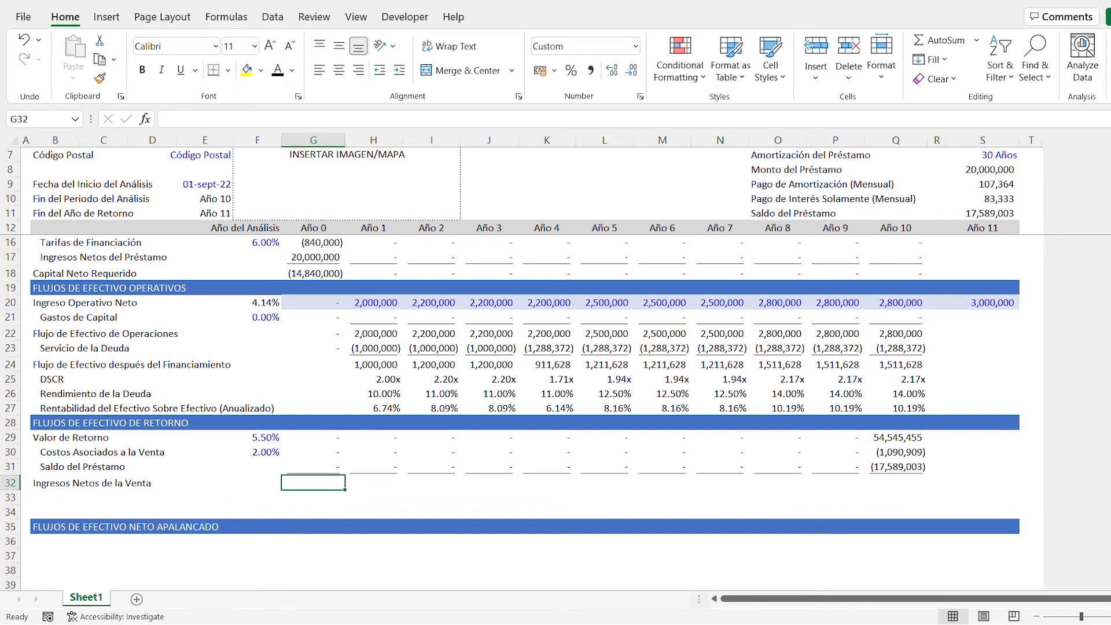
{"action": "key", "text": "alt+equal"}
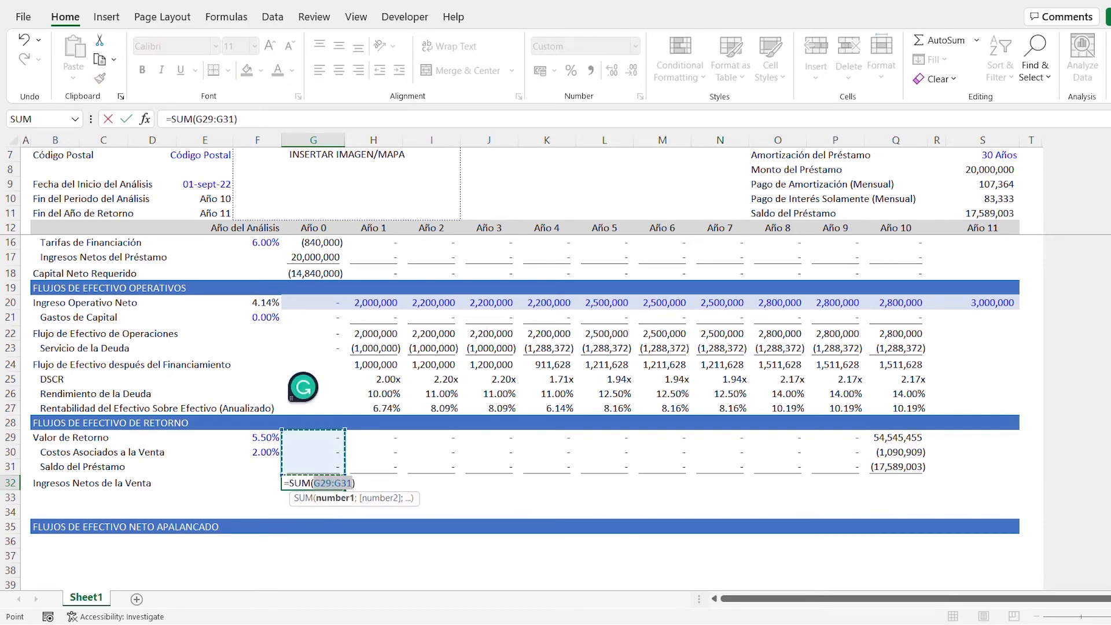
{"action": "key", "text": "Return"}
{"action": "key", "text": "Up"}
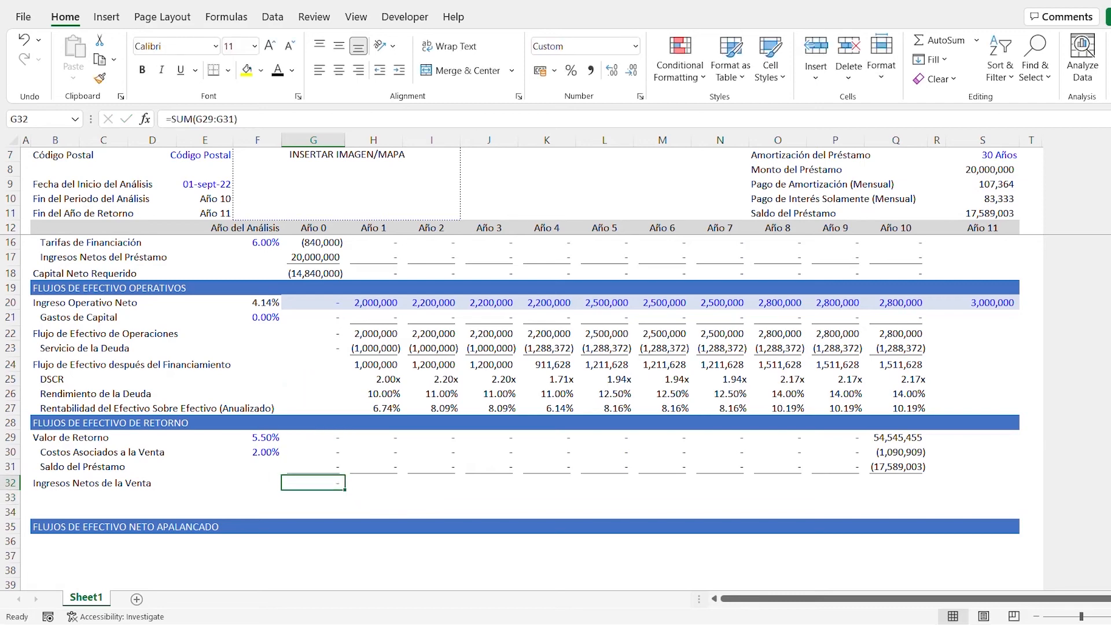
- Copy the Ingresos Netos de la Venta formula from G32 across Año 1 to Año 10 in H32:Q32
{"action": "key", "text": "ctrl+c"}
{"action": "key", "text": "Right"}
{"action": "key", "text": "ctrl+shift+Right"}
{"action": "key", "text": "shift+Left"}
{"action": "key", "text": "shift+Left"}
{"action": "key", "text": "shift+Left"}
{"action": "key", "text": "ctrl+v"}
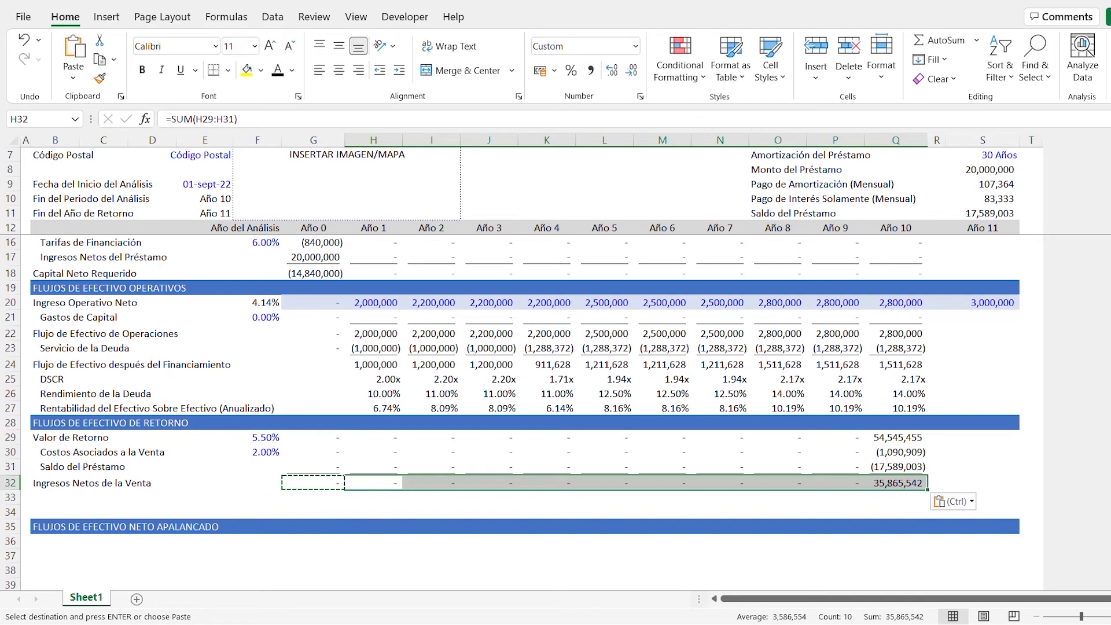
{"action": "key", "text": "Escape"}
- Delete the empty rows 33 and 34 above the FLUJOS DE EFECTIVO NETO APALANCADO header
{"action": "key", "text": "Down"}
{"action": "key", "text": "Left"}
{"action": "key", "text": "Left"}
{"action": "key", "text": "Left"}
{"action": "key", "text": "Left"}
{"action": "key", "text": "Left"}
{"action": "key", "text": "Left"}
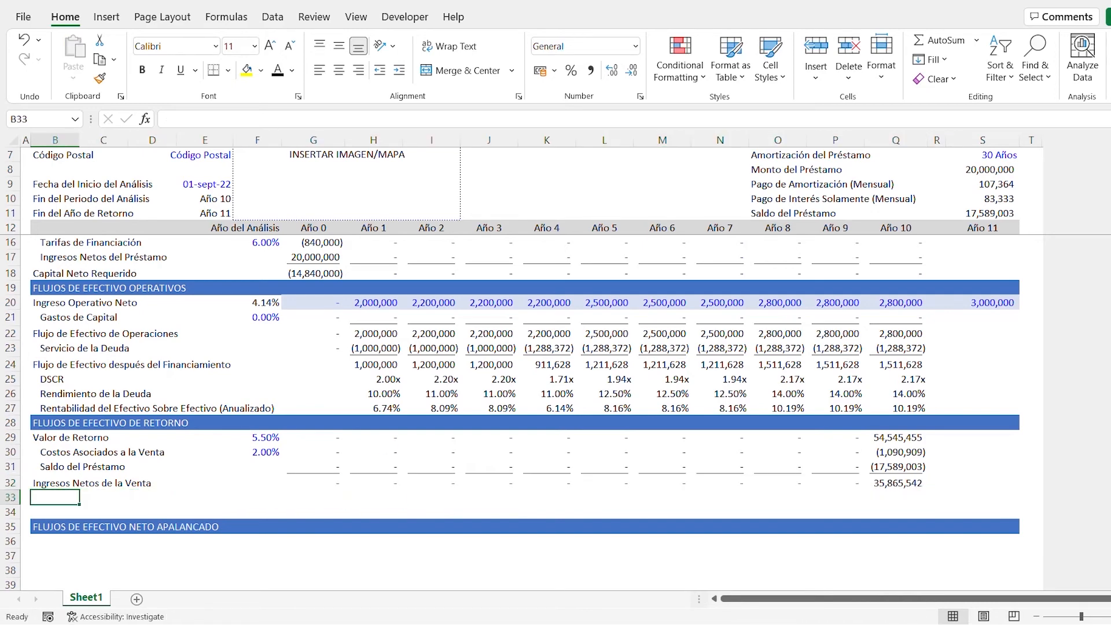
{"action": "key", "text": "shift+space"}
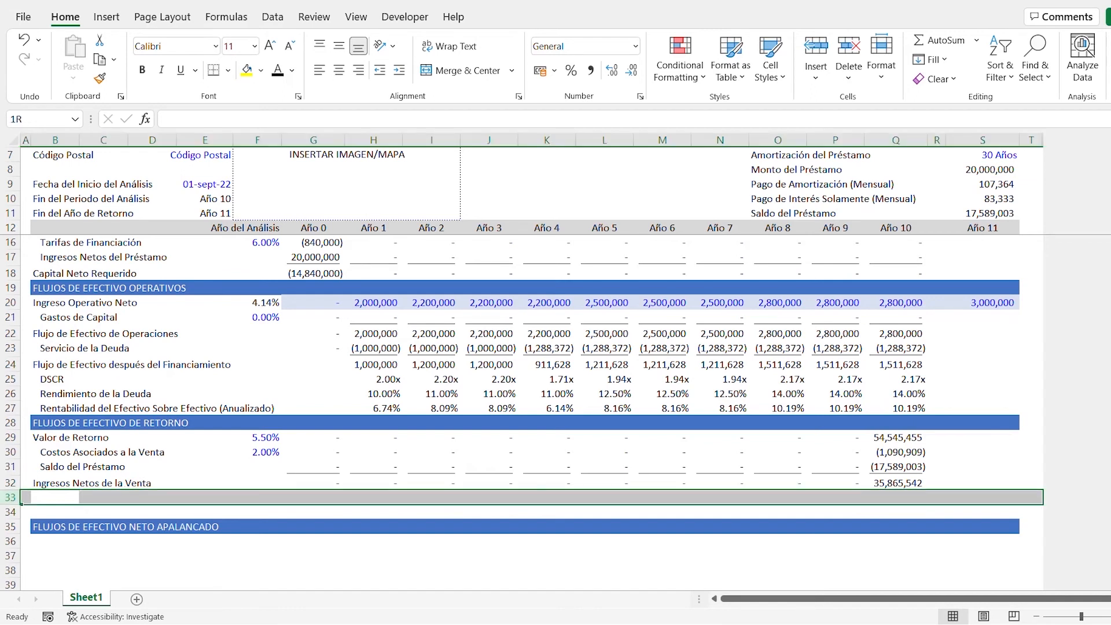
{"action": "key", "text": "shift+Down"}
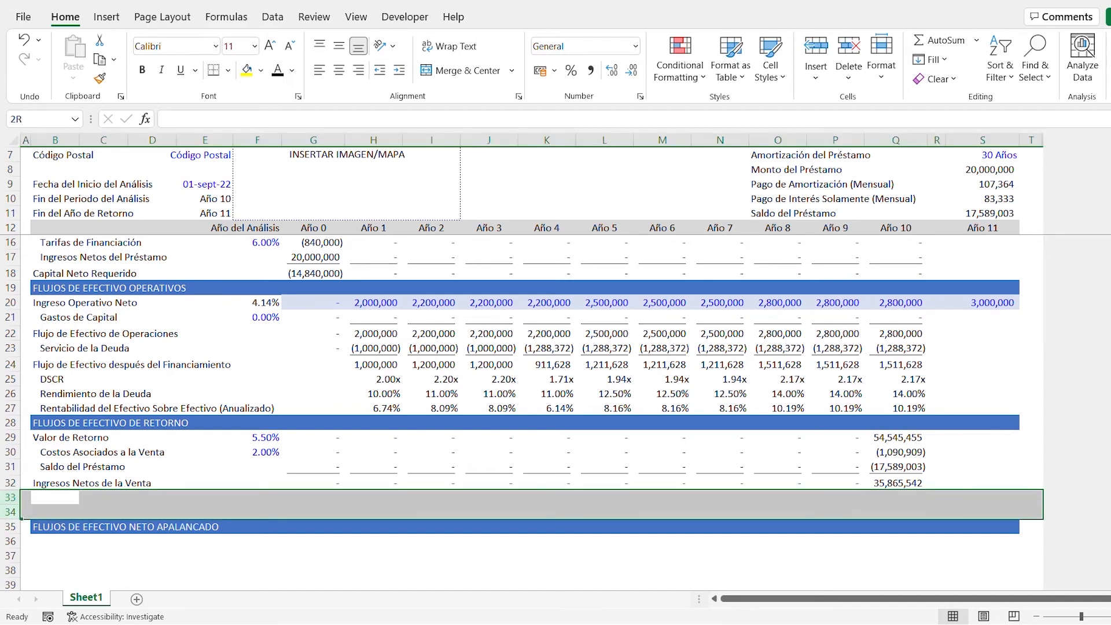
{"action": "key", "text": "ctrl+minus"}
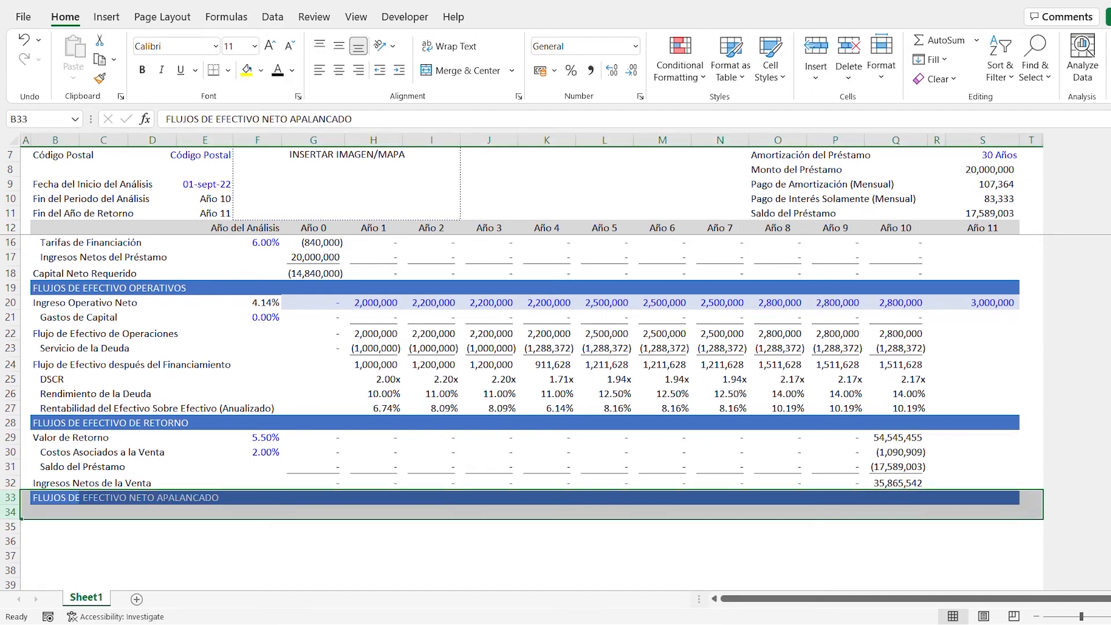
- Enter the label "Tasa de capitalización de salida" in E29 beside the Valor de Retorno rate
{"action": "key", "text": "Up"}
{"action": "key", "text": "Up"}
{"action": "key", "text": "Up"}
{"action": "key", "text": "Up"}
{"action": "key", "text": "Up"}
{"action": "key", "text": "Right"}
{"action": "key", "text": "Down"}
{"action": "key", "text": "Right"}
{"action": "key", "text": "Right"}
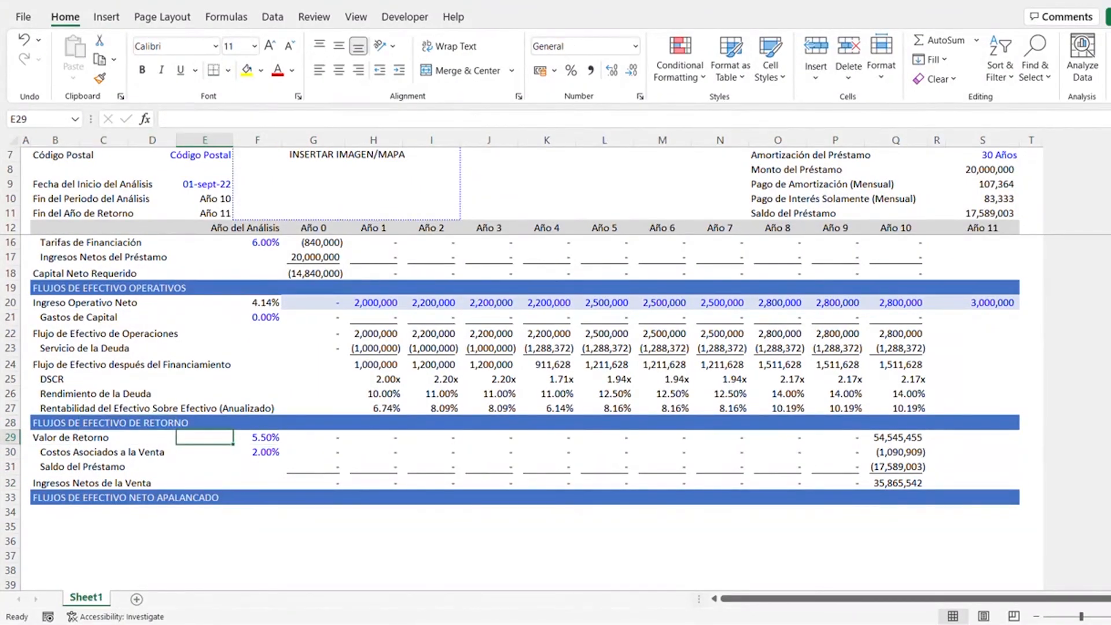
{"action": "type", "text": "Tasa de capitalización de salida"}
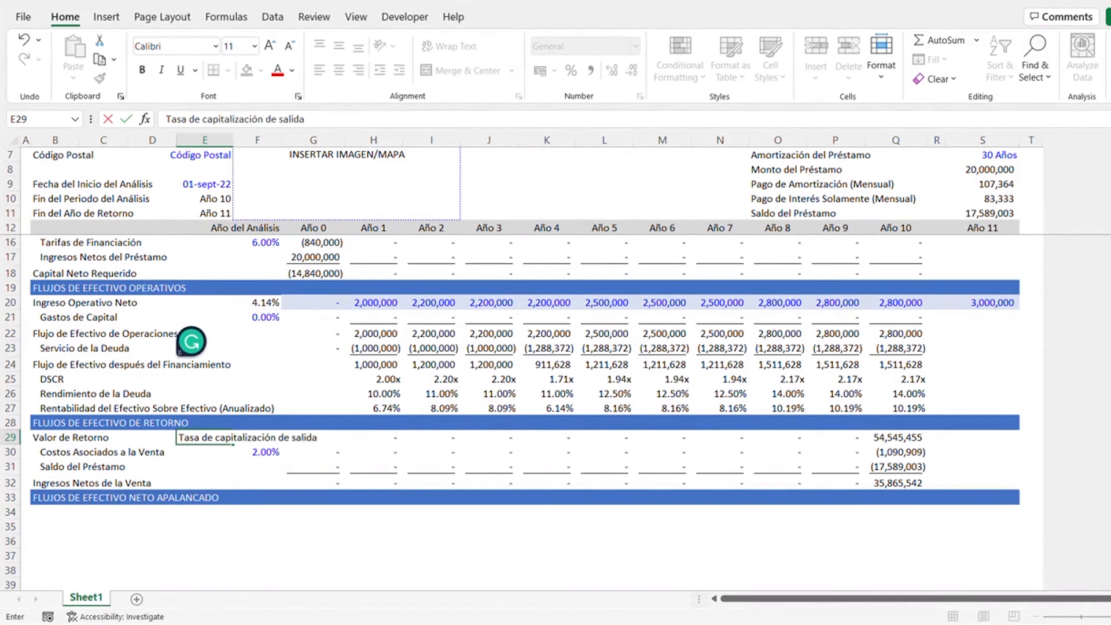
{"action": "key", "text": "ctrl+Return"}
- Format the E29 label with font size 7, italics and right alignment
{"action": "key", "text": "alt"}
{"action": "key", "text": "h"}
{"action": "key", "text": "f"}
{"action": "type", "text": "s"}
{"action": "type", "text": "7"}
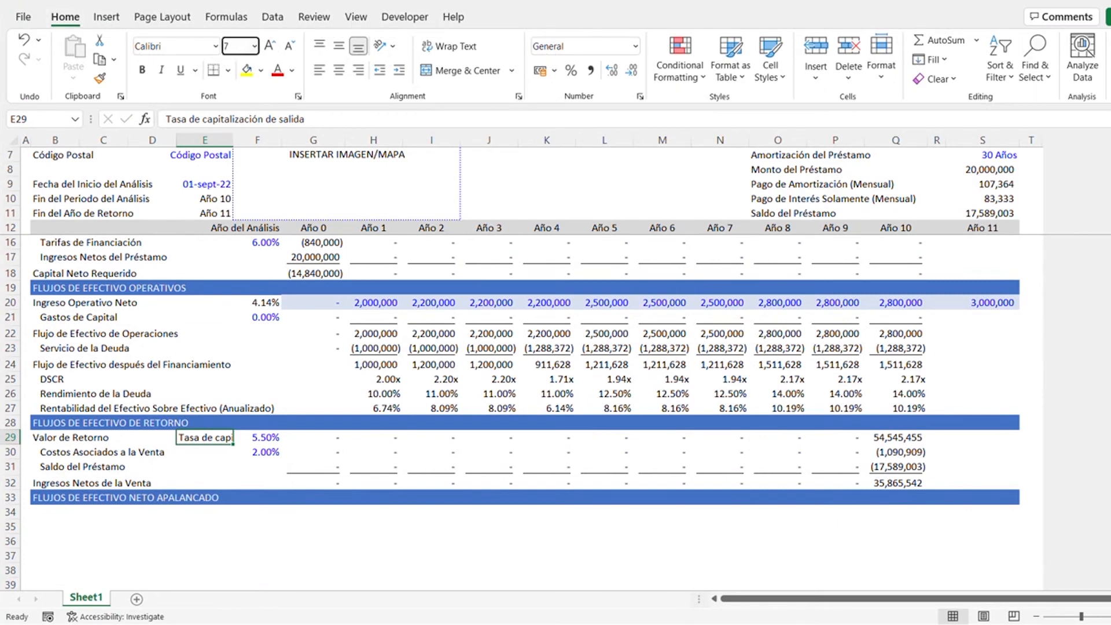
{"action": "key", "text": "Return"}
{"action": "key", "text": "ctrl+i"}
{"action": "key", "text": "alt+h"}
{"action": "key", "text": "a"}
{"action": "key", "text": "r"}
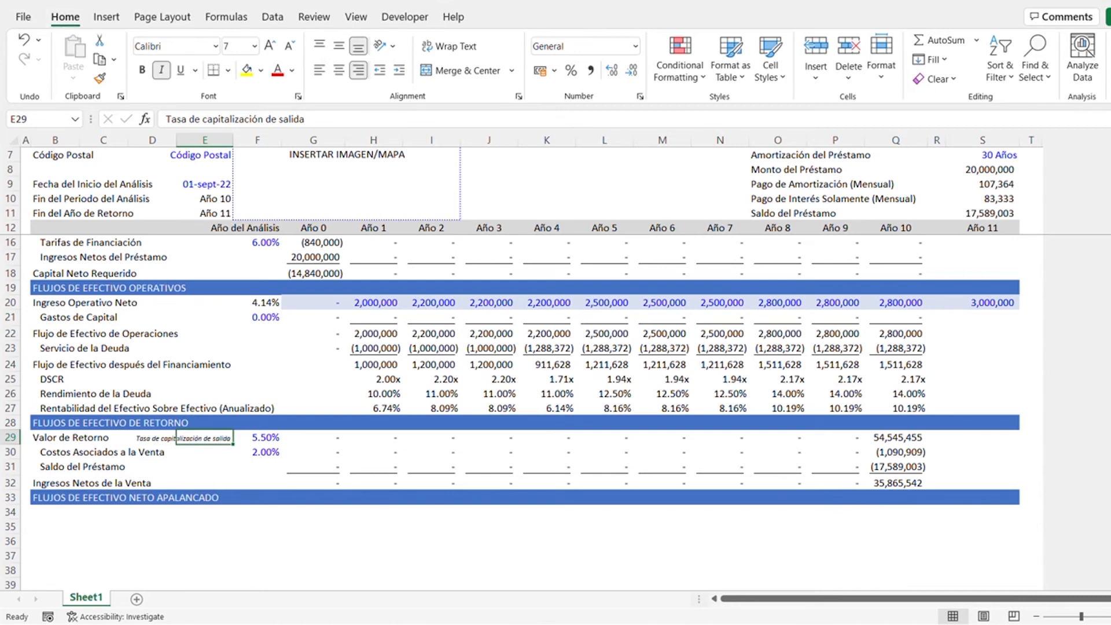
- Copy the formatted cap rate label from E29 to E14 in the Precio de Compra row
{"action": "key", "text": "Up"}
{"action": "key", "text": "Up"}
{"action": "key", "text": "Up"}
{"action": "key", "text": "Up"}
{"action": "key", "text": "Up"}
{"action": "key", "text": "Up"}
{"action": "key", "text": "Down"}
{"action": "key", "text": "Down"}
{"action": "key", "text": "Down"}
{"action": "key", "text": "Down"}
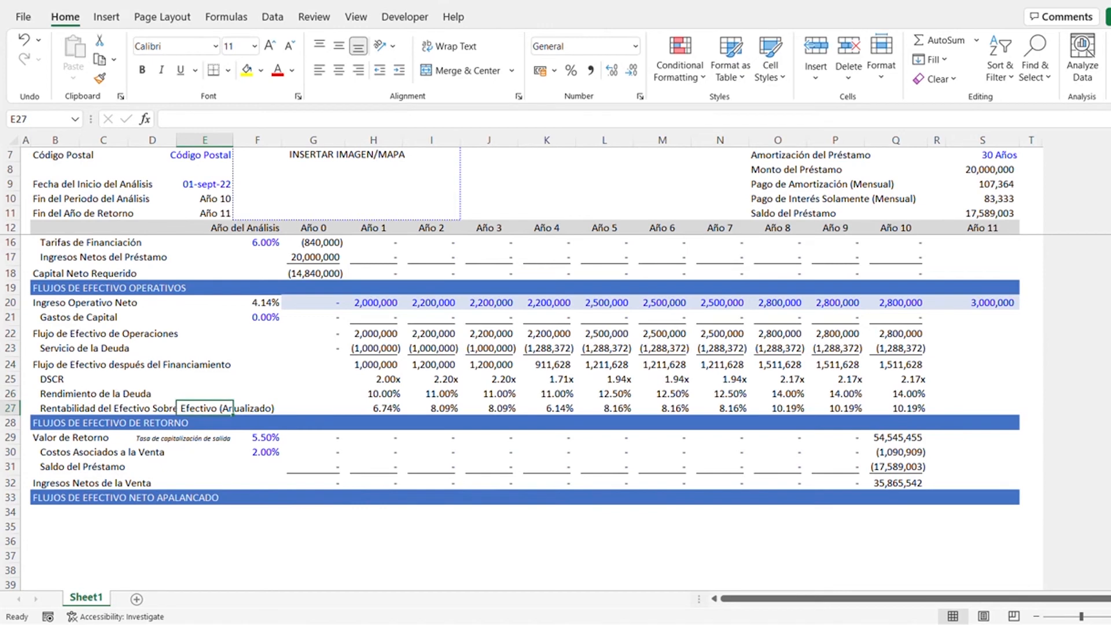
{"action": "key", "text": "Down"}
{"action": "key", "text": "Down"}
{"action": "key", "text": "ctrl+c"}
{"action": "key", "text": "Up"}
{"action": "key", "text": "Up"}
{"action": "key", "text": "Up"}
{"action": "key", "text": "Up"}
{"action": "key", "text": "Up"}
{"action": "key", "text": "Up"}
{"action": "key", "text": "Up"}
{"action": "key", "text": "Up"}
{"action": "key", "text": "Up"}
{"action": "key", "text": "Up"}
{"action": "key", "text": "Up"}
{"action": "key", "text": "Up"}
{"action": "key", "text": "Up"}
{"action": "key", "text": "Up"}
{"action": "key", "text": "Up"}
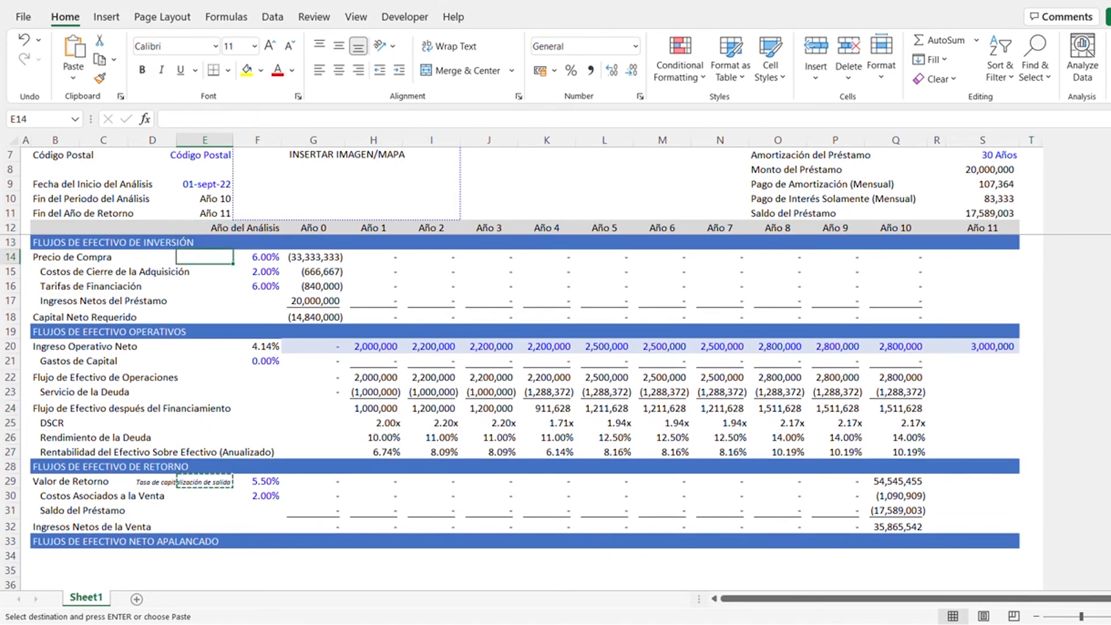
{"action": "key", "text": "ctrl+v"}
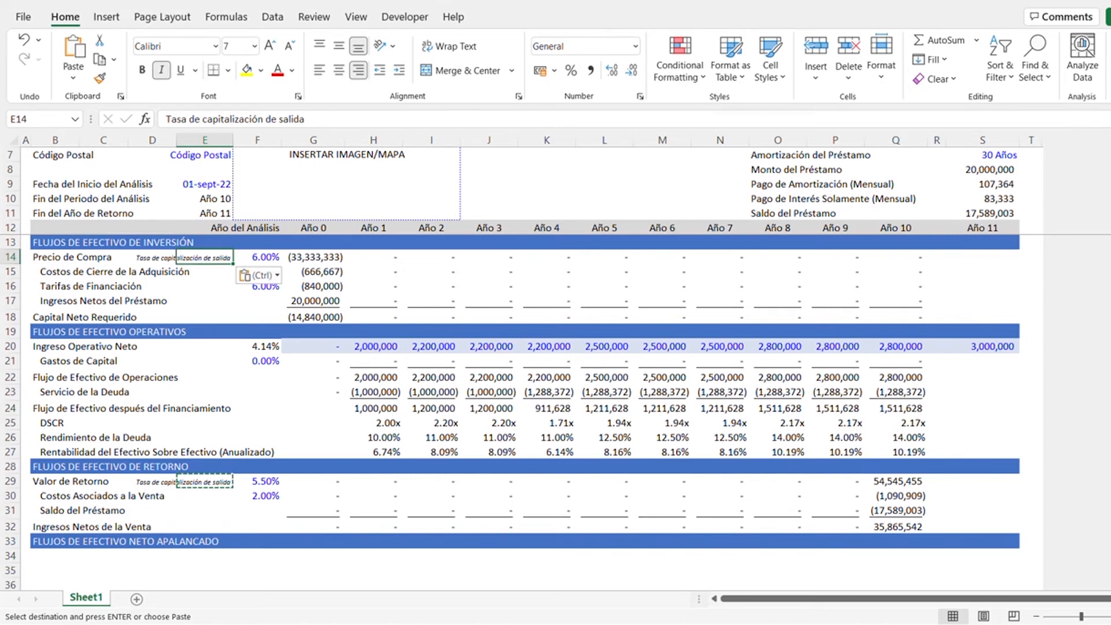
- Change the label in E14 to "Tasa de capitalización de entrada"
{"action": "left_click", "coordinate": [307, 119]}
{"action": "key", "text": "BackSpace"}
{"action": "key", "text": "BackSpace"}
{"action": "key", "text": "BackSpace"}
{"action": "key", "text": "BackSpace"}
{"action": "key", "text": "BackSpace"}
{"action": "key", "text": "BackSpace"}
{"action": "type", "text": "ent rada"}
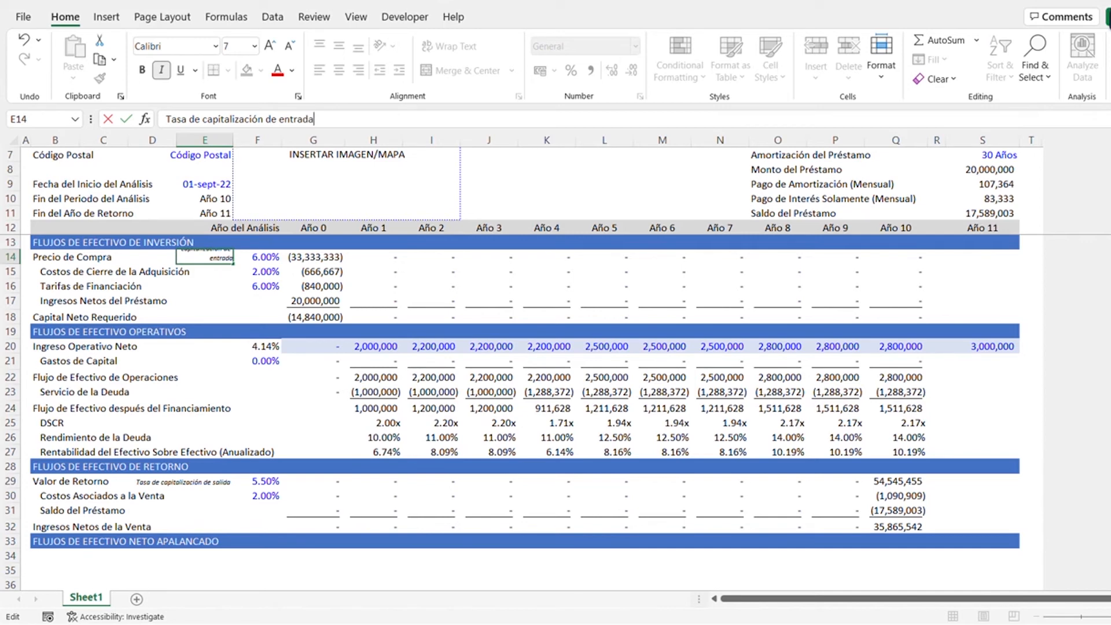
{"action": "key", "text": "ctrl+Return"}
- Review the financing-related cells for Ingresos Netos del Préstamo, Servicio de la Deuda and Saldo del Préstamo
{"action": "key", "text": "Down"}
{"action": "key", "text": "Down"}
{"action": "key", "text": "Down"}
{"action": "key", "text": "Down"}
{"action": "key", "text": "Down"}
{"action": "key", "text": "Down"}
{"action": "key", "text": "Down"}
{"action": "key", "text": "Down"}
{"action": "key", "text": "Down"}
{"action": "key", "text": "Down"}
{"action": "key", "text": "Down"}
{"action": "key", "text": "Down"}
{"action": "key", "text": "Down"}
{"action": "key", "text": "Down"}
{"action": "key", "text": "Down"}
{"action": "key", "text": "Down"}
{"action": "key", "text": "Down"}
{"action": "key", "text": "Down"}
{"action": "key", "text": "Down"}
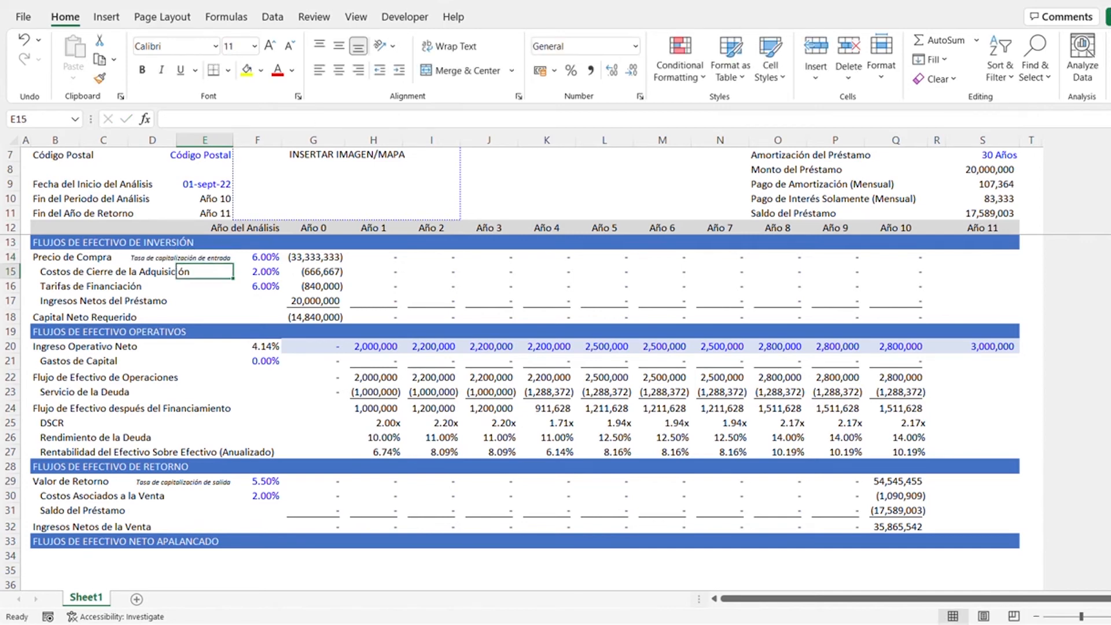
{"action": "key", "text": "Down"}
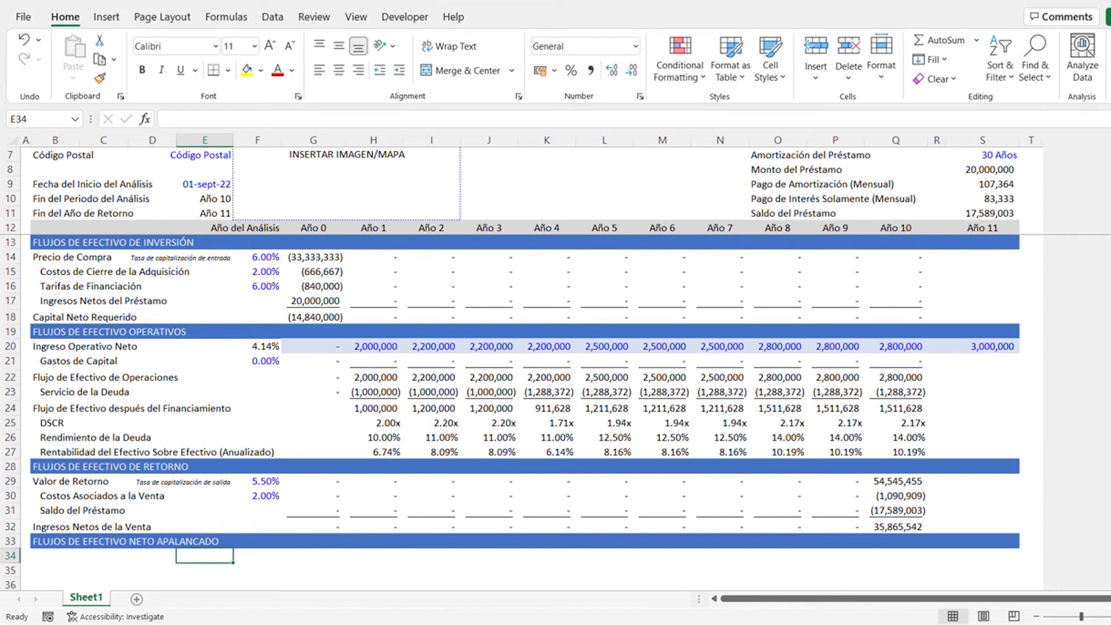
{"action": "key", "text": "Right"}
{"action": "key", "text": "Right"}
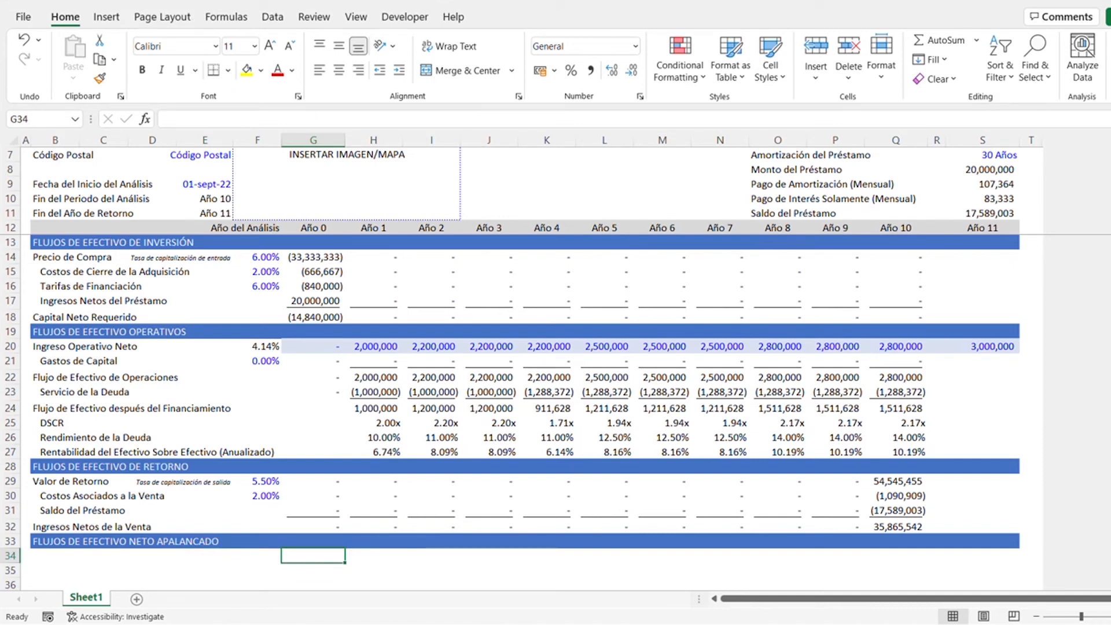
{"action": "left_click", "coordinate": [323, 301]}
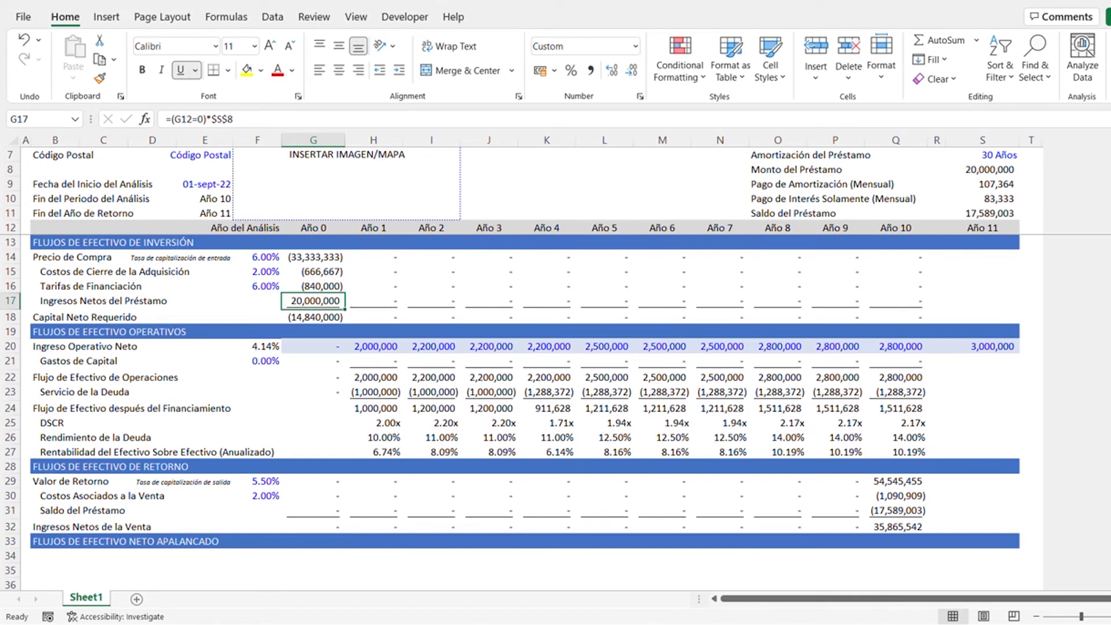
{"action": "left_click", "coordinate": [330, 394]}
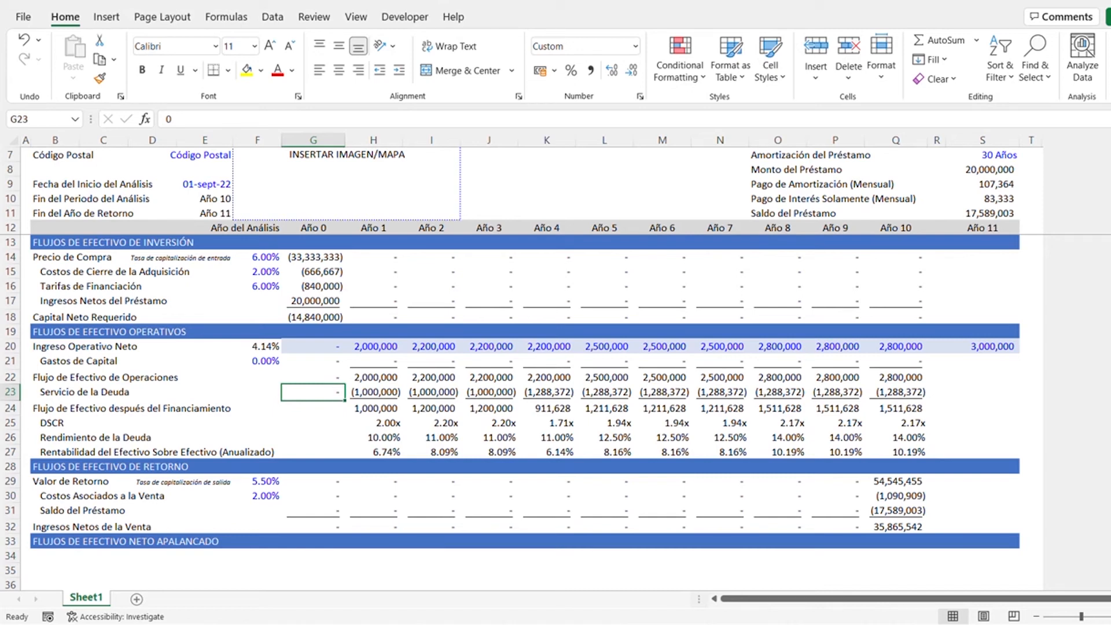
{"action": "left_click", "coordinate": [896, 512]}
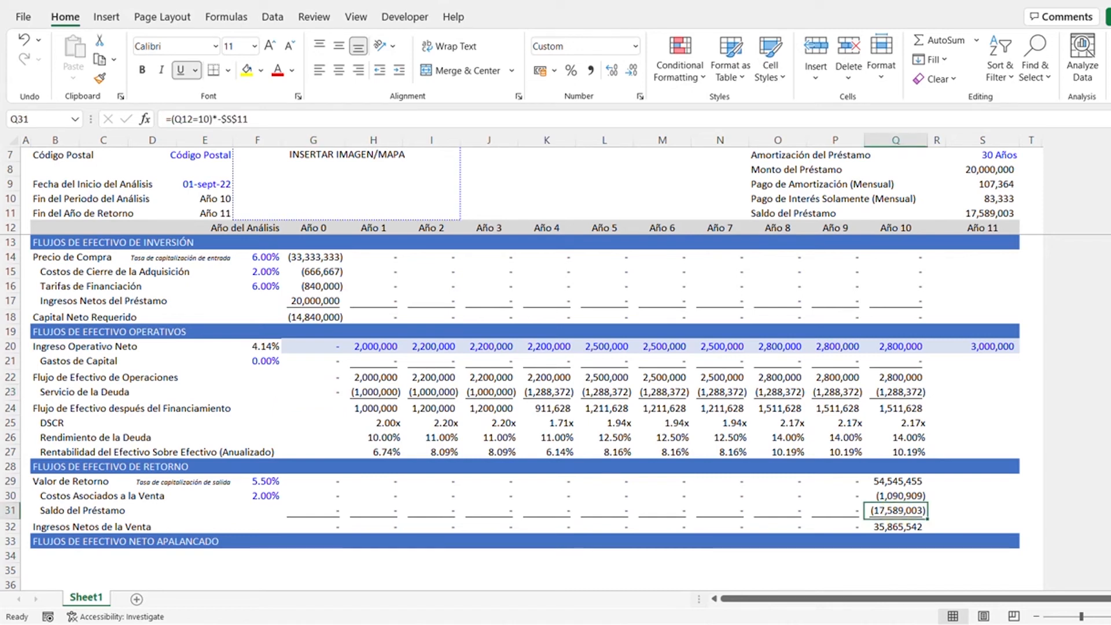
{"action": "left_click", "coordinate": [269, 556]}
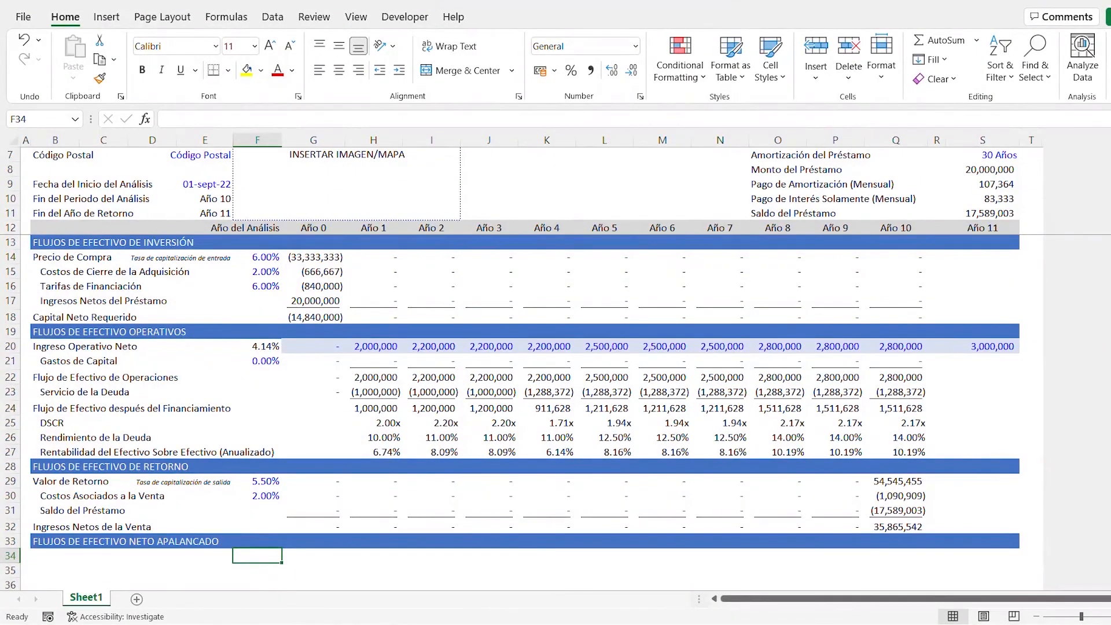
- Enter the Flujo de Efectivo después del Financiamiento formula =SUM(G20:G23) in the Año 0 cell G24
{"action": "left_click", "coordinate": [325, 314]}
{"action": "left_click", "coordinate": [328, 409]}
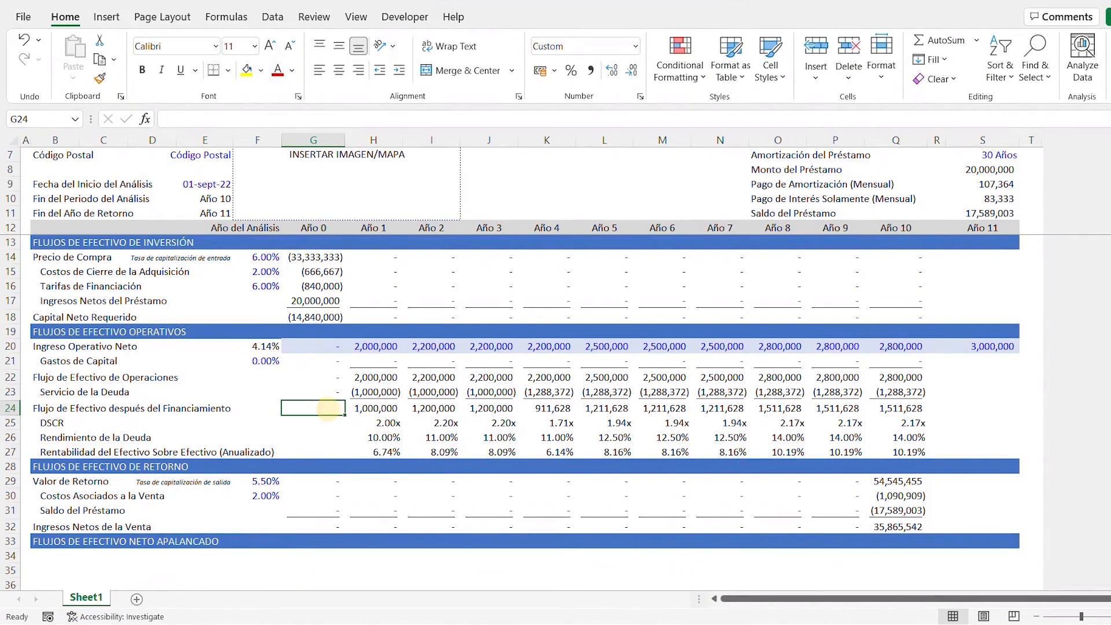
{"action": "key", "text": "alt+equal"}
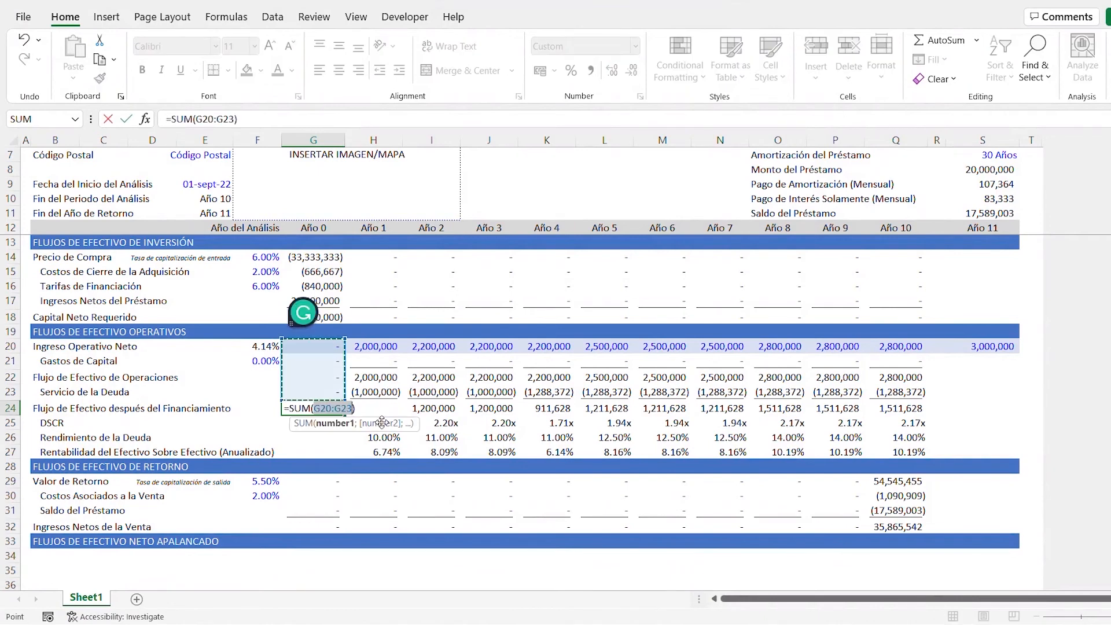
{"action": "key", "text": "ctrl+Return"}
- Enter the levered net cash flow formula =G18+G24+G32 in the Año 0 cell G34
{"action": "left_click", "coordinate": [319, 528]}
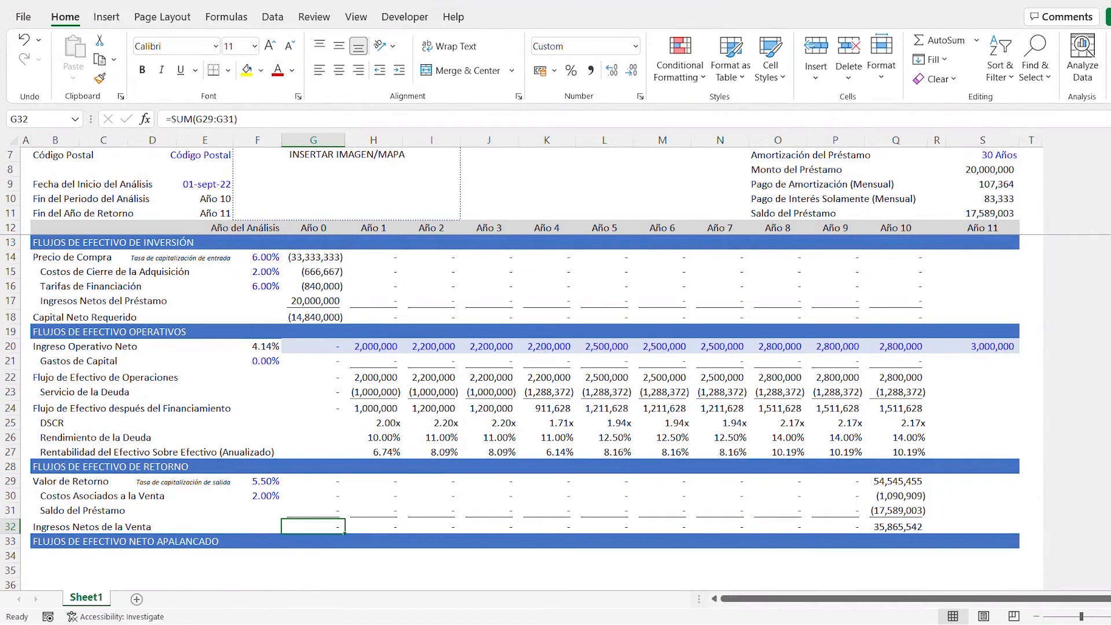
{"action": "left_click", "coordinate": [307, 554]}
{"action": "type", "text": "="}
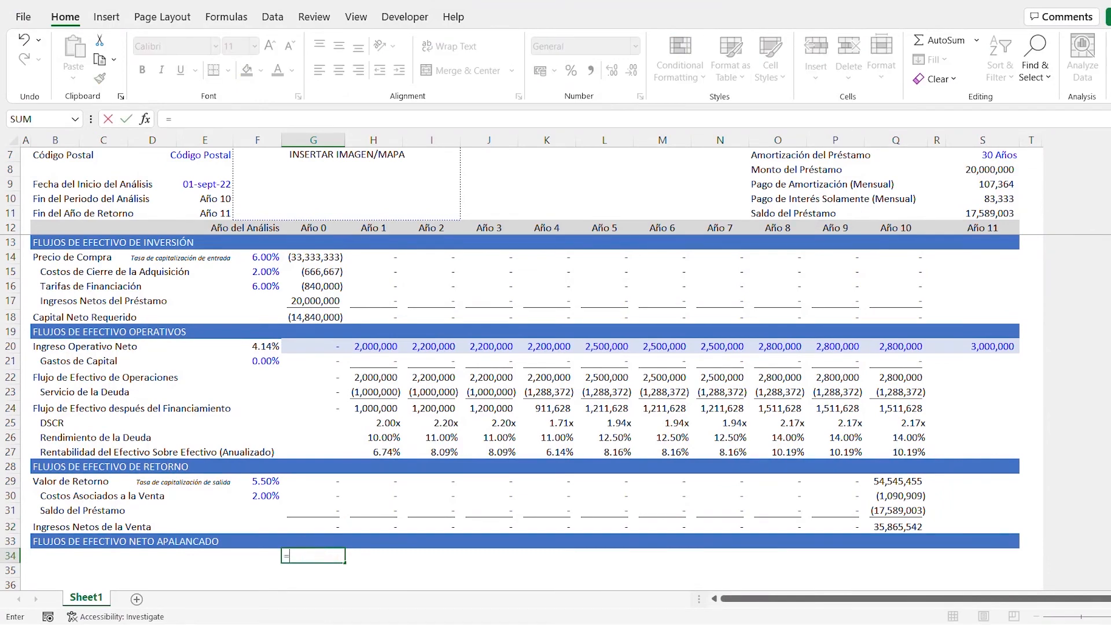
{"action": "key", "text": "Up"}
{"action": "key", "text": "Up"}
{"action": "key", "text": "Up"}
{"action": "key", "text": "Up"}
{"action": "key", "text": "Up"}
{"action": "key", "text": "Up"}
{"action": "key", "text": "Up"}
{"action": "key", "text": "Up"}
{"action": "key", "text": "Up"}
{"action": "key", "text": "Up"}
{"action": "key", "text": "Up"}
{"action": "key", "text": "Up"}
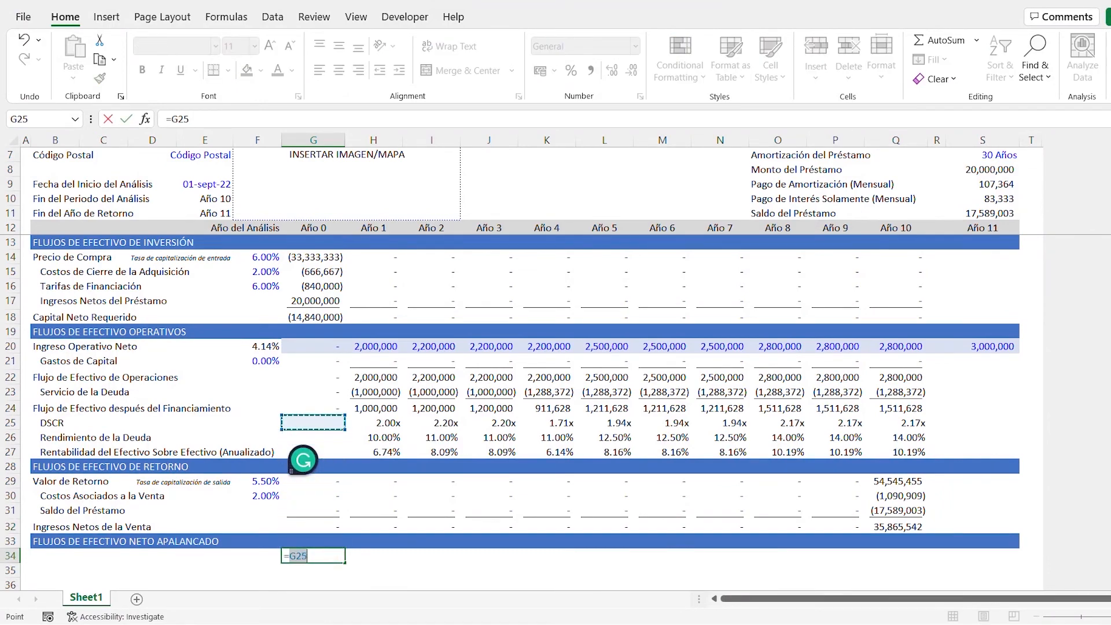
{"action": "key", "text": "Up"}
{"action": "key", "text": "Up"}
{"action": "key", "text": "Up"}
{"action": "key", "text": "Up"}
{"action": "type", "text": "+"}
{"action": "key", "text": "Up"}
{"action": "key", "text": "Up"}
{"action": "key", "text": "Up"}
{"action": "key", "text": "Up"}
{"action": "key", "text": "Up"}
{"action": "key", "text": "Up"}
{"action": "key", "text": "Up"}
{"action": "key", "text": "Up"}
{"action": "key", "text": "Up"}
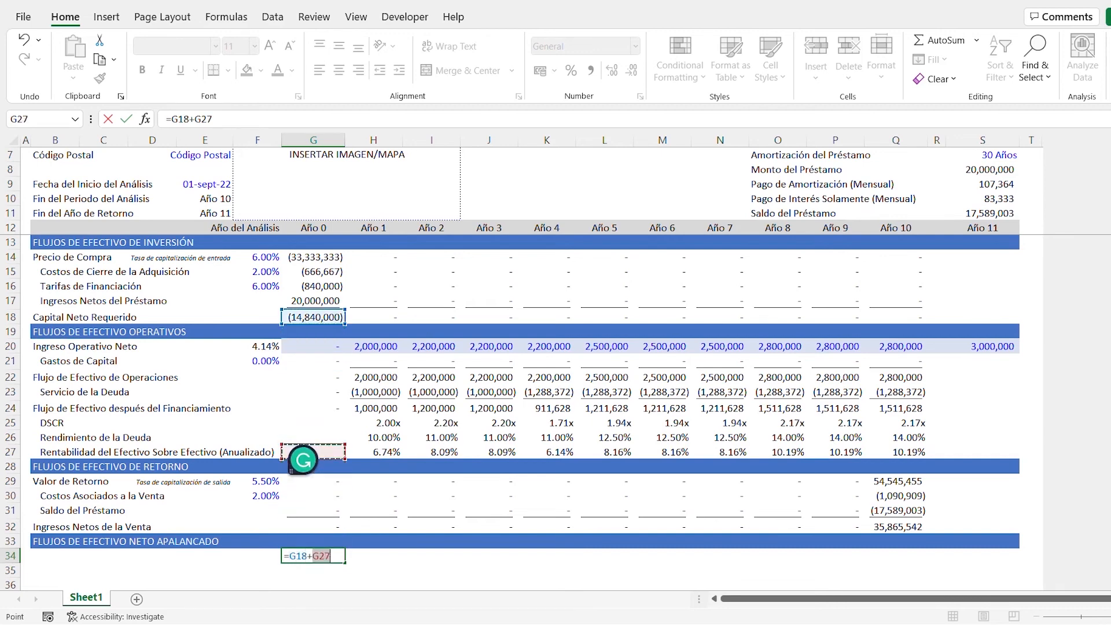
{"action": "key", "text": "Up"}
{"action": "type", "text": "+"}
{"action": "key", "text": "Up"}
{"action": "key", "text": "Up"}
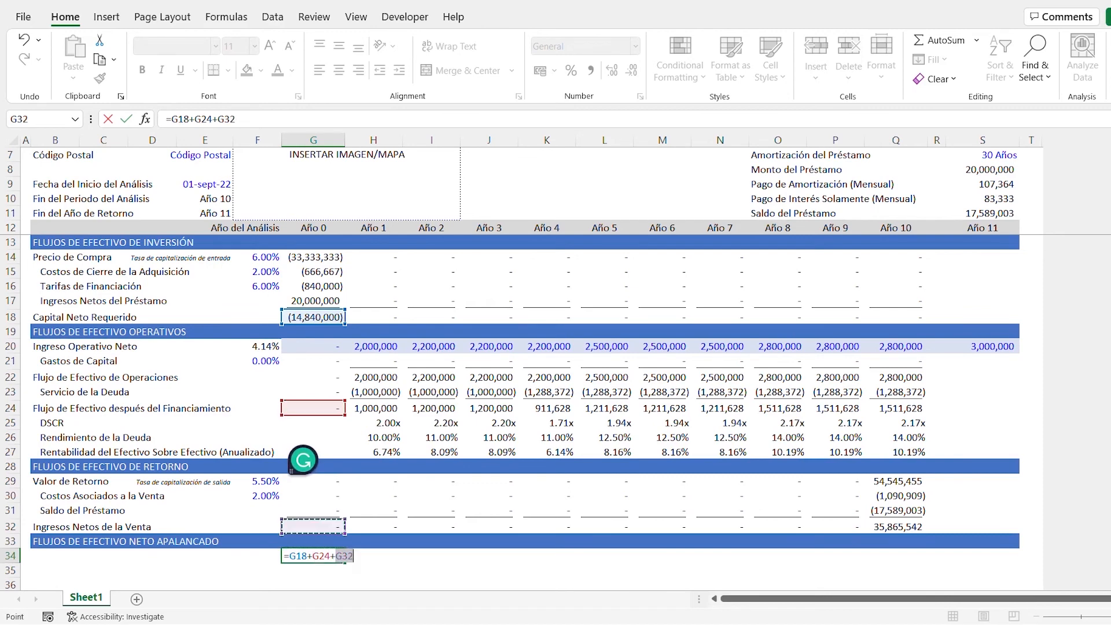
{"action": "key", "text": "ctrl+Return"}
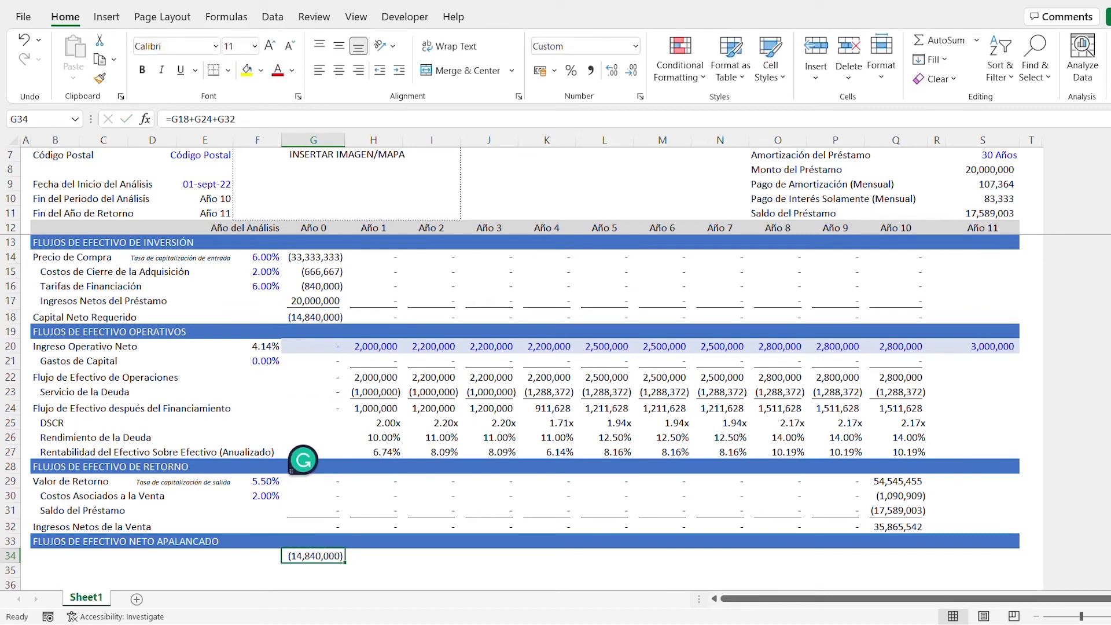
- Copy the levered net cash flow formula from G34 across the Año 1 to Año 10 cells H34:Q34
{"action": "key", "text": "ctrl+c"}
{"action": "key", "text": "Right"}
{"action": "key", "text": "shift+Right"}
{"action": "key", "text": "shift+Right"}
{"action": "key", "text": "shift+Right"}
{"action": "key", "text": "shift+Right"}
{"action": "key", "text": "shift+Right"}
{"action": "key", "text": "shift+Right"}
{"action": "key", "text": "shift+Right"}
{"action": "key", "text": "shift+Right"}
{"action": "key", "text": "shift+Right"}
{"action": "key", "text": "shift+Right"}
{"action": "key", "text": "shift+Right"}
{"action": "key", "text": "shift+Right"}
{"action": "key", "text": "shift+Left"}
{"action": "key", "text": "shift+Left"}
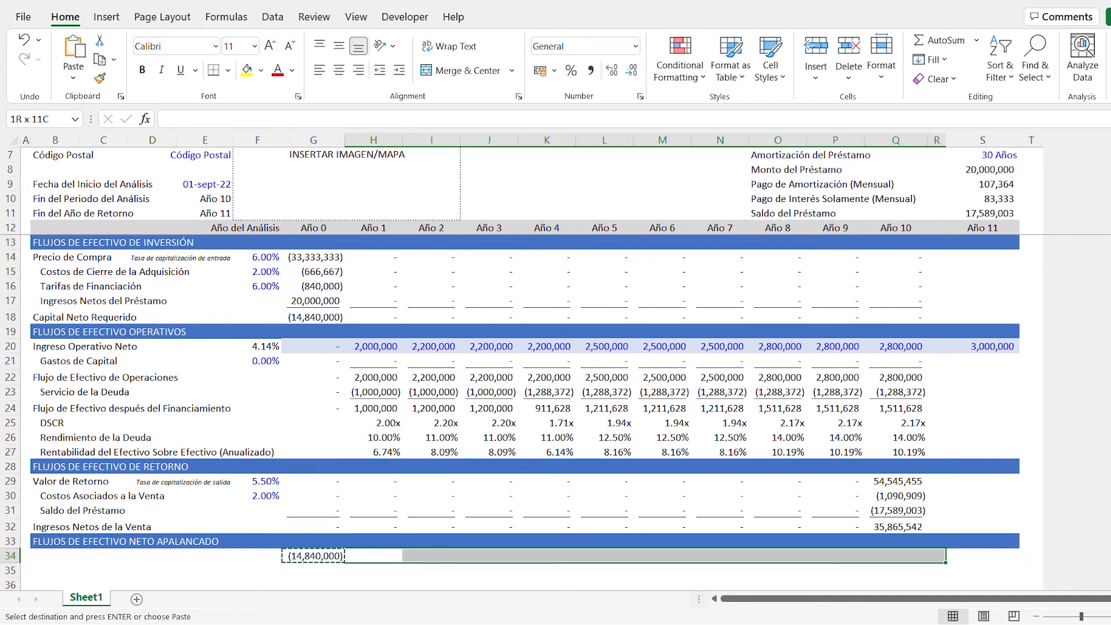
{"action": "key", "text": "shift+Left"}
{"action": "key", "text": "ctrl+v"}
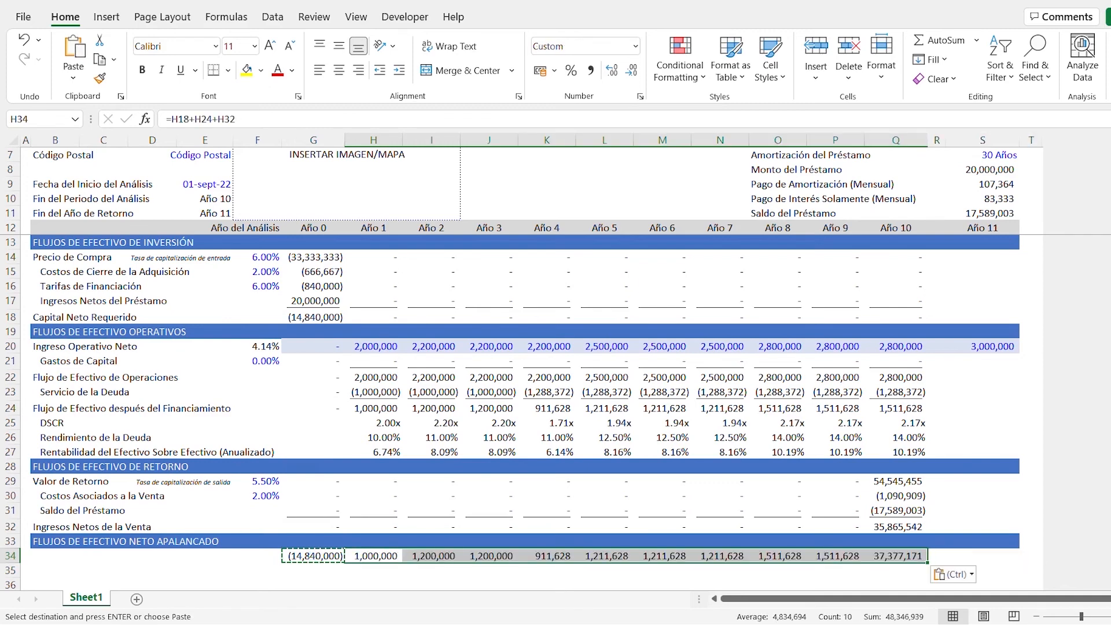
{"action": "key", "text": "Escape"}
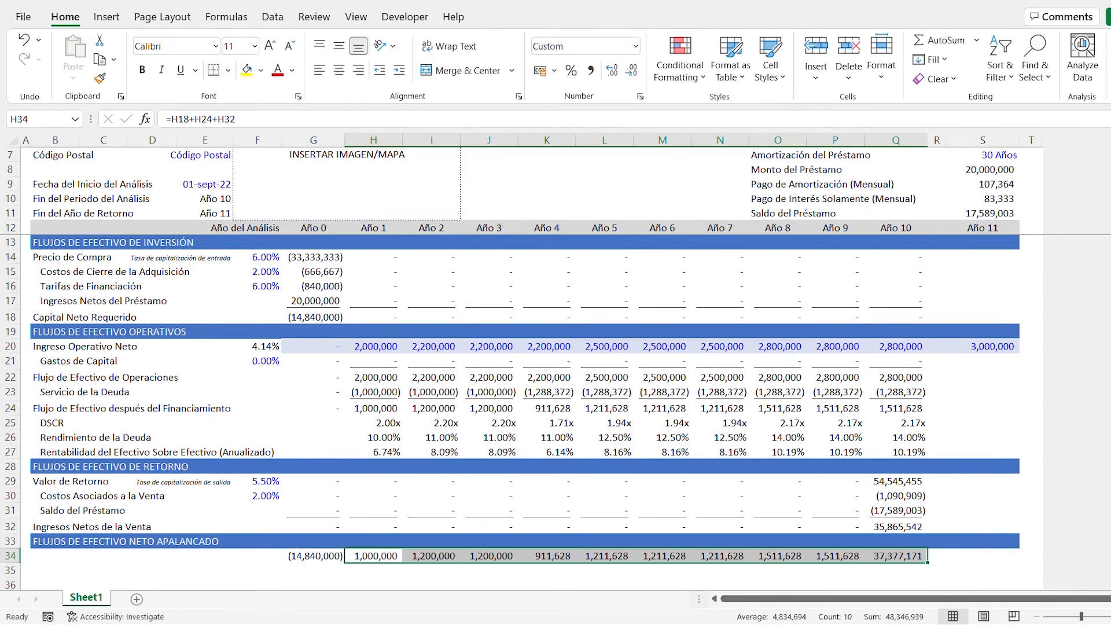
{"action": "key", "text": "Left"}
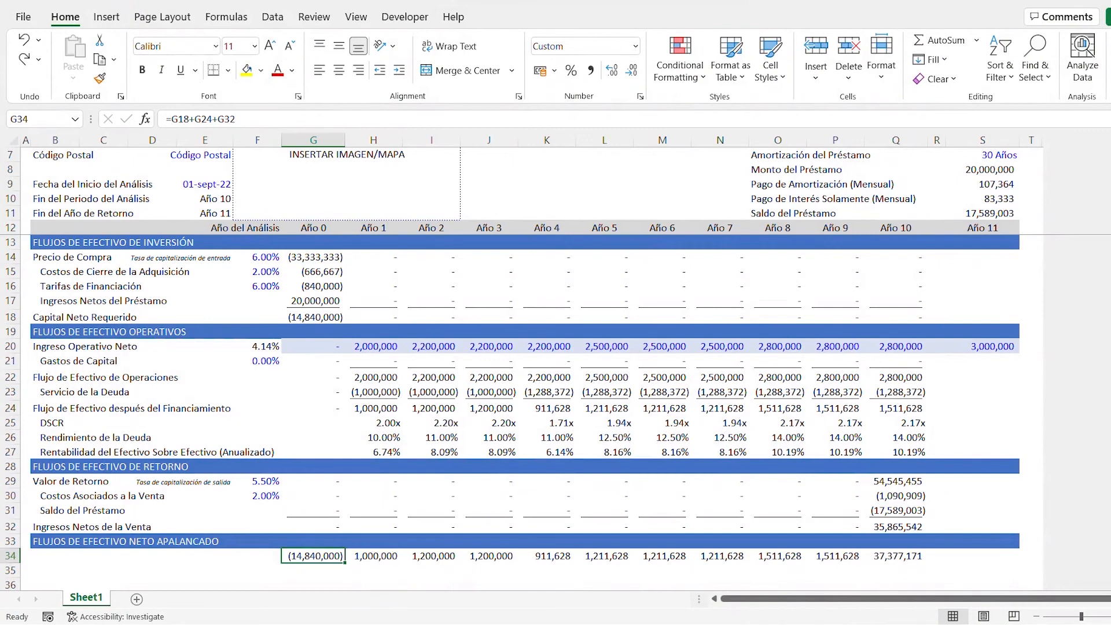
- Unfreeze the panes and freeze them again at A13, keeping the whole assumptions block and the year row visible
{"action": "left_click", "coordinate": [363, 19]}
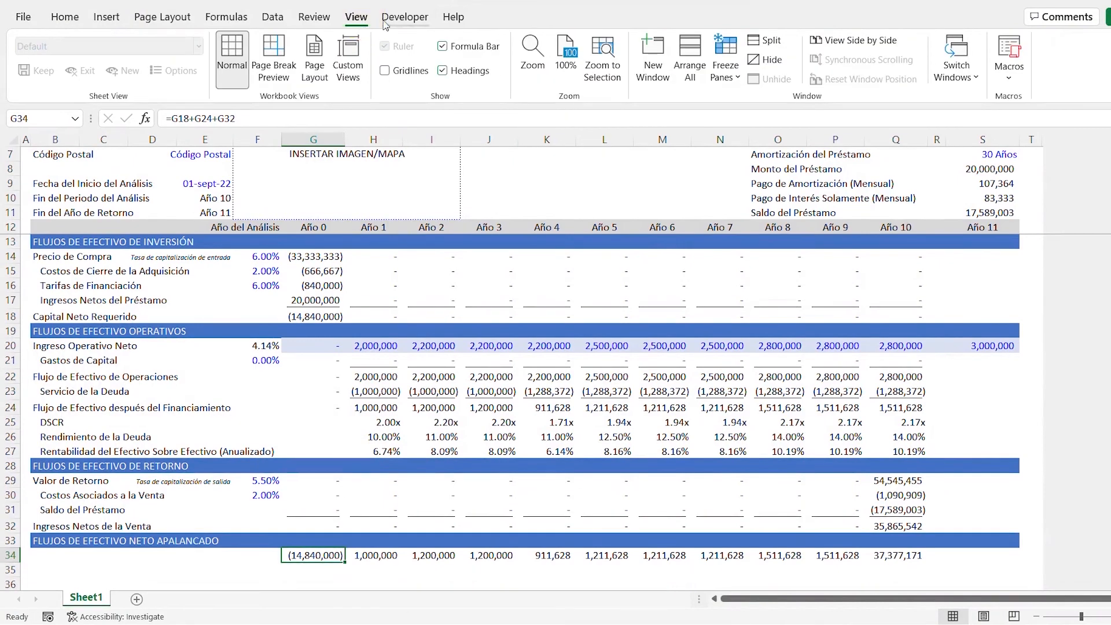
{"action": "left_click", "coordinate": [717, 74]}
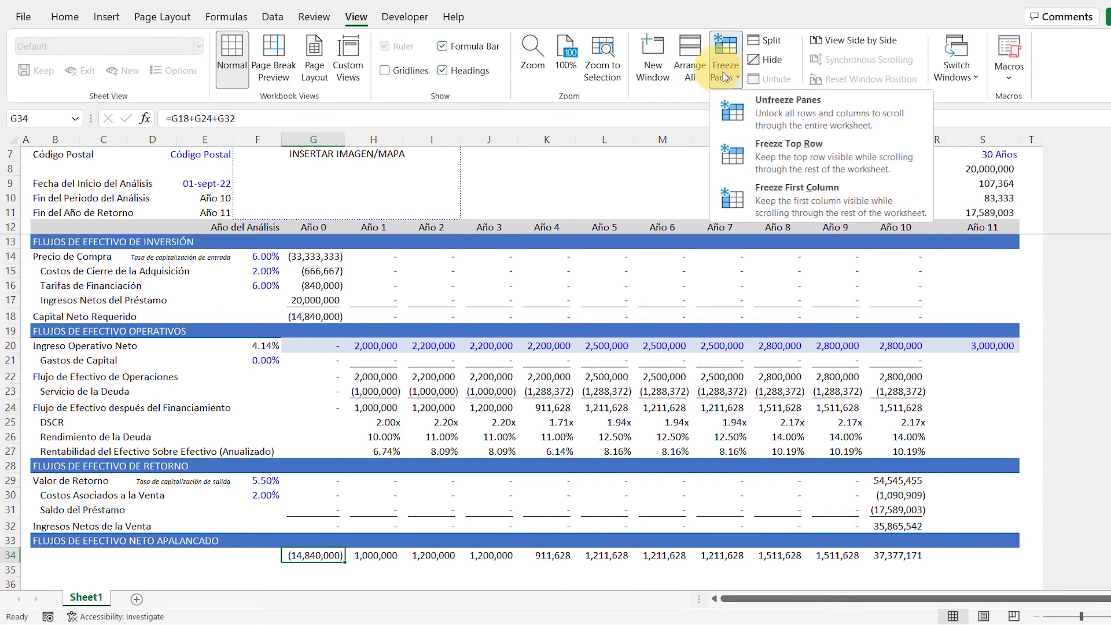
{"action": "left_click", "coordinate": [731, 114]}
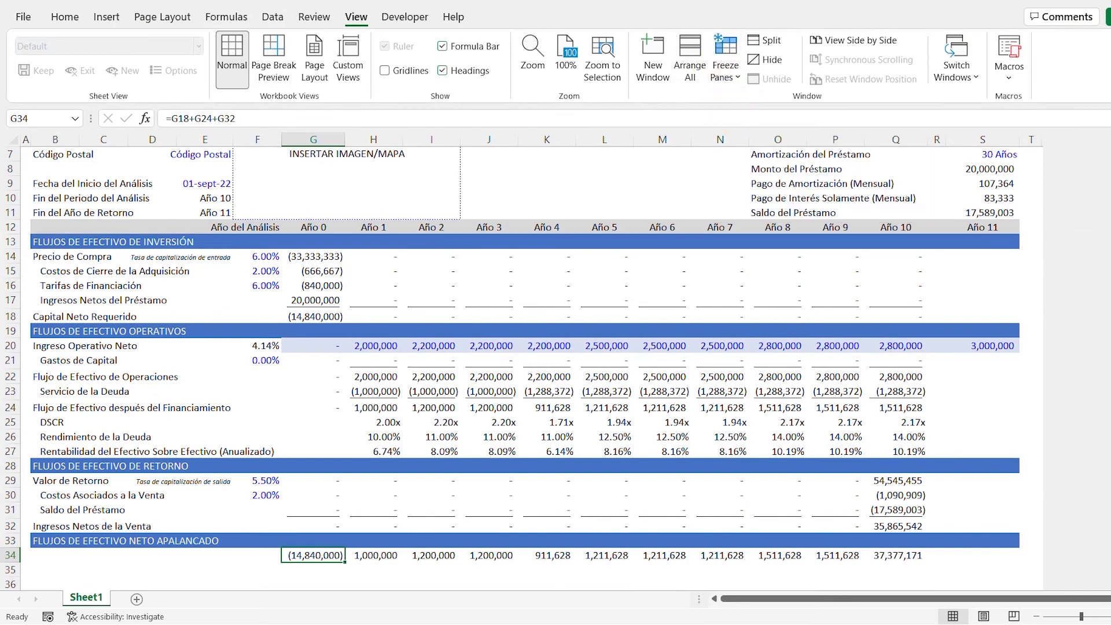
{"action": "scroll", "coordinate": [495, 129], "scroll_direction": "up", "scroll_amount": 2}
{"action": "left_click", "coordinate": [25, 322]}
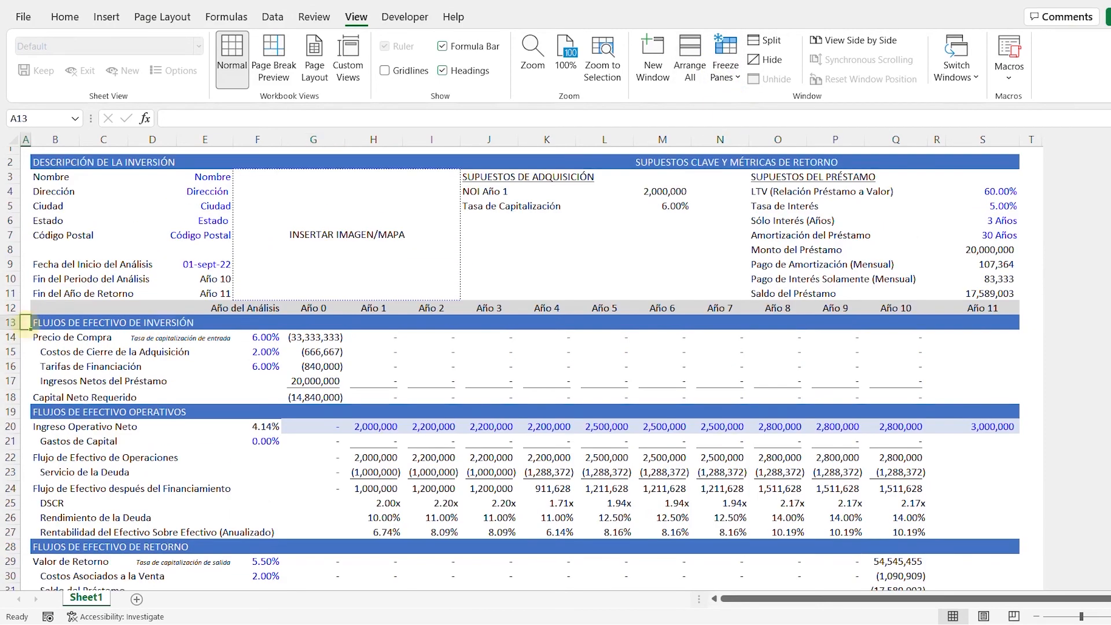
{"action": "left_click", "coordinate": [725, 70]}
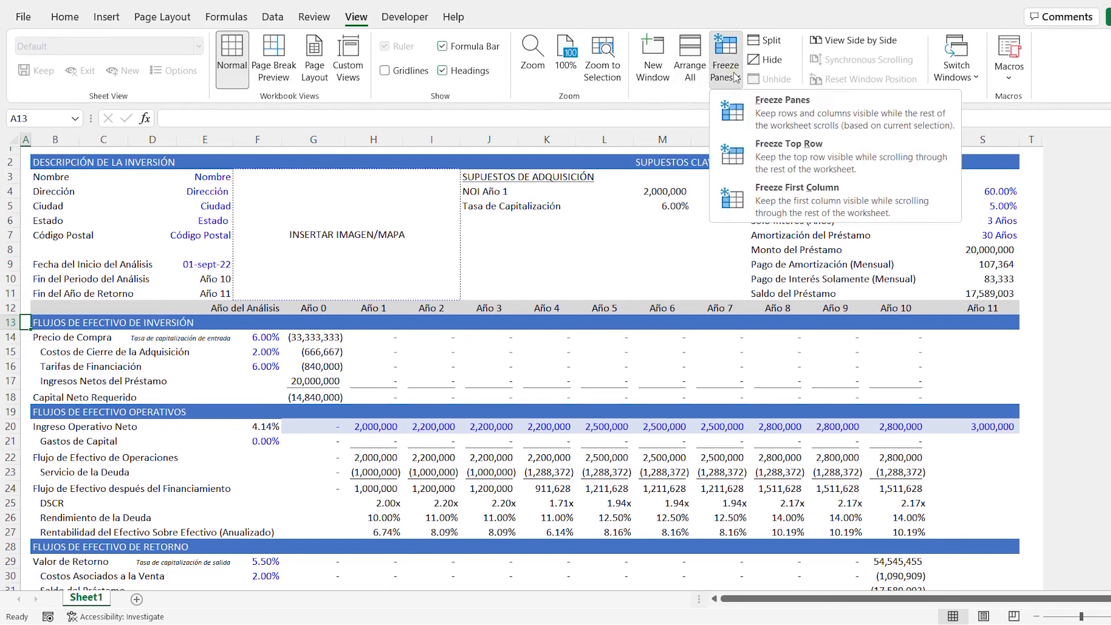
{"action": "left_click", "coordinate": [745, 120]}
{"action": "scroll", "coordinate": [521, 451], "scroll_direction": "down", "scroll_amount": 4}
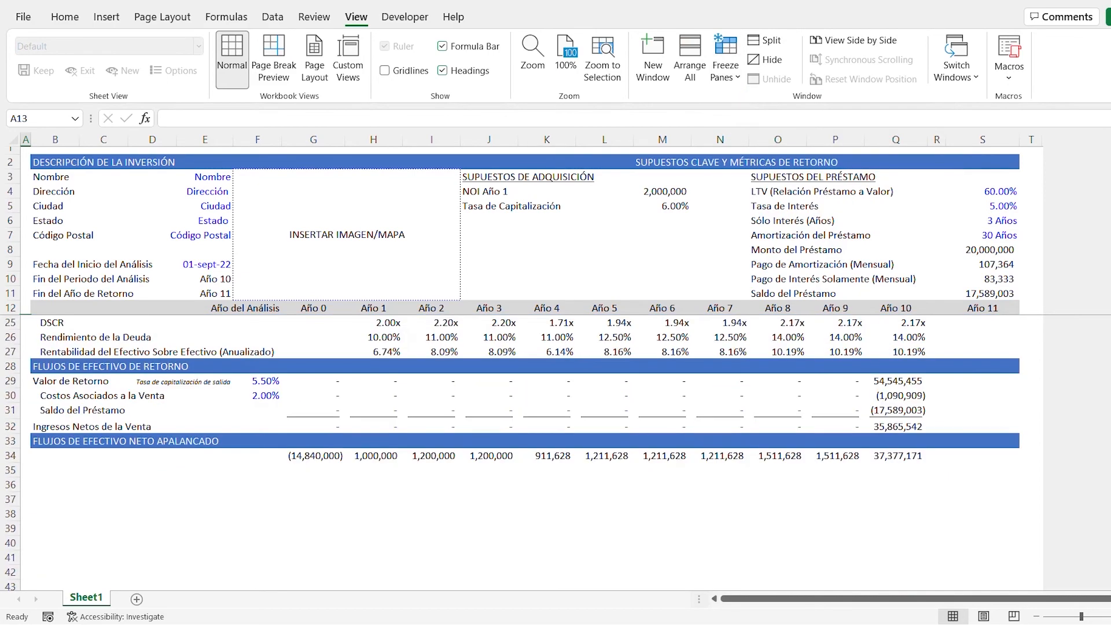
{"action": "scroll", "coordinate": [521, 451], "scroll_direction": "up", "scroll_amount": 4}
- Enter the heading "RETORNOS APALANCADOS" in J6, below the acquisition assumptions
{"action": "left_click", "coordinate": [484, 221]}
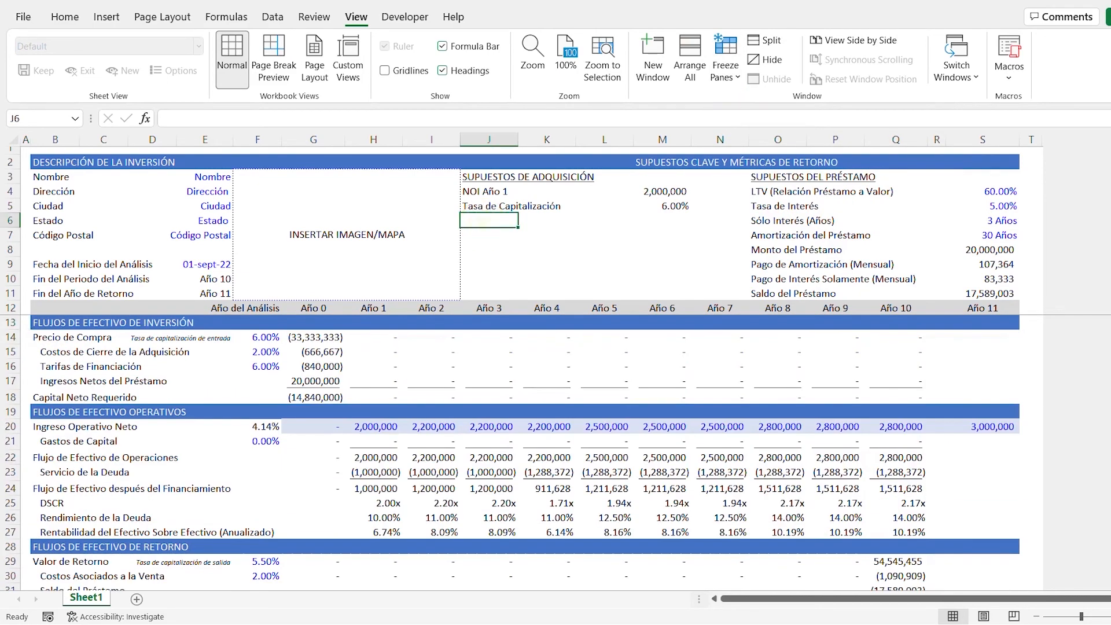
{"action": "type", "text": "RE"}
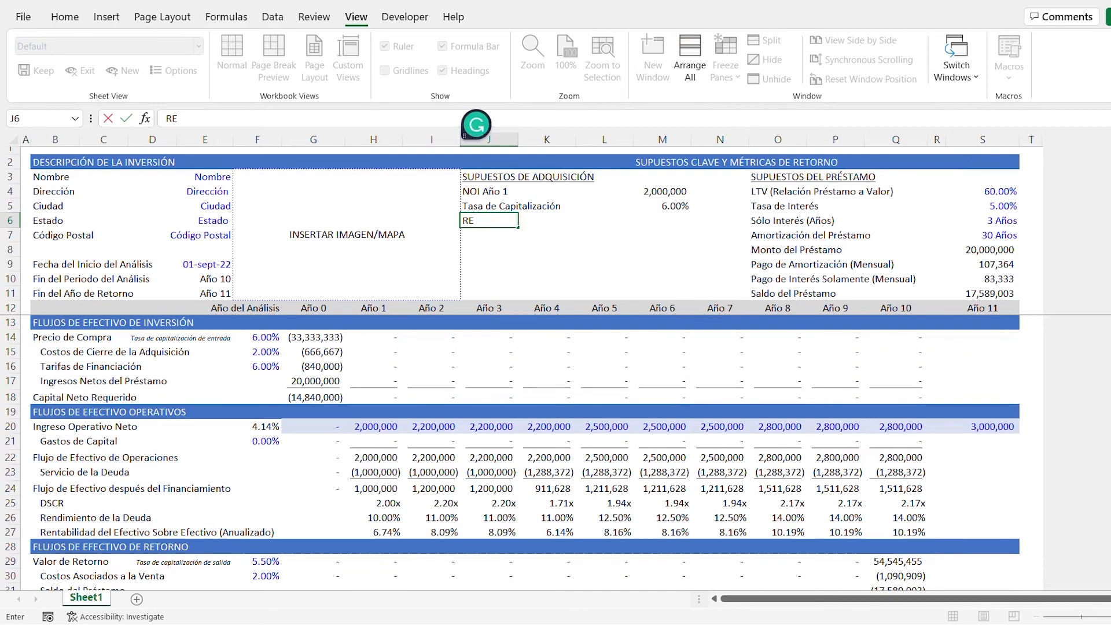
{"action": "type", "text": "TORNOS AP"}
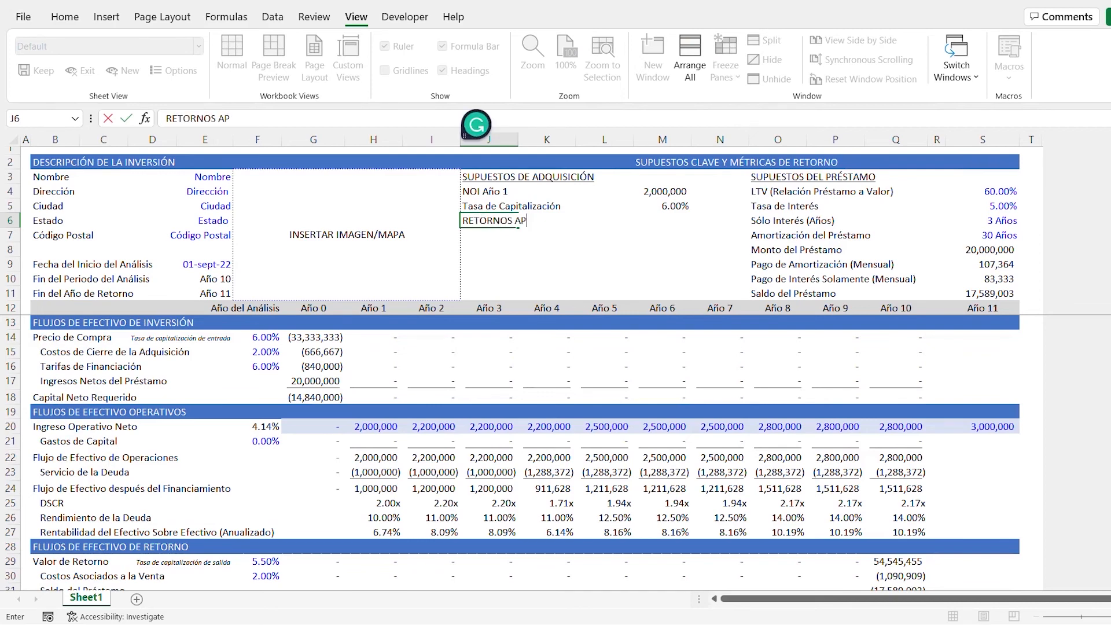
{"action": "type", "text": "ALANCADOS"}
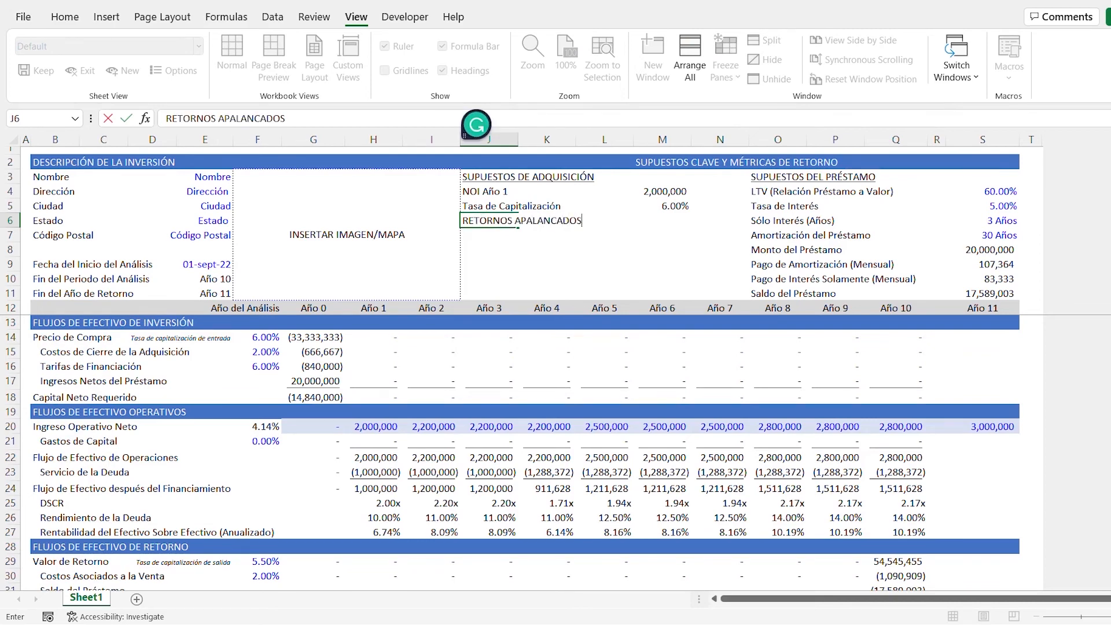
{"action": "key", "text": "ctrl+Return"}
{"action": "key", "text": "Down"}
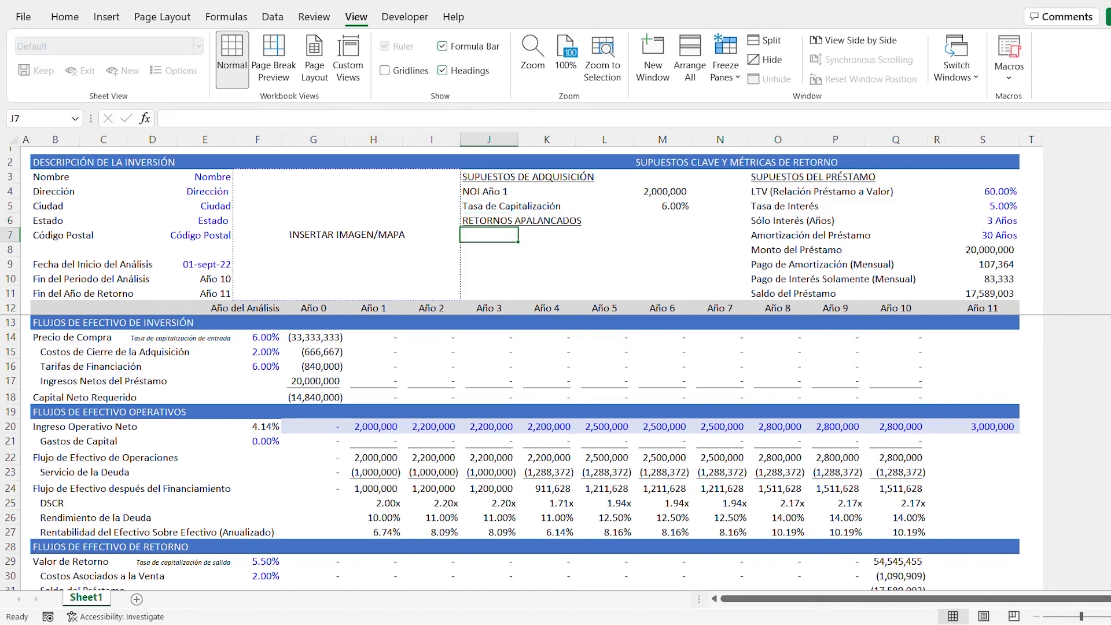
- Enter the return metric labels "TIR" in J7 and "MCx" in J8
{"action": "type", "text": "TI"}
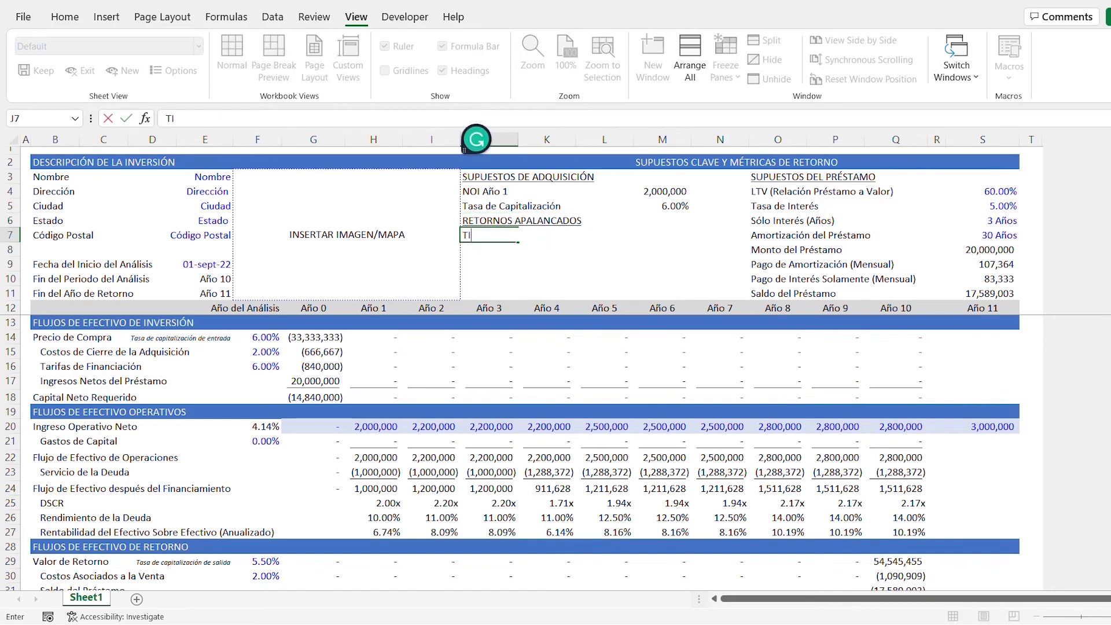
{"action": "type", "text": "R"}
{"action": "key", "text": "Return"}
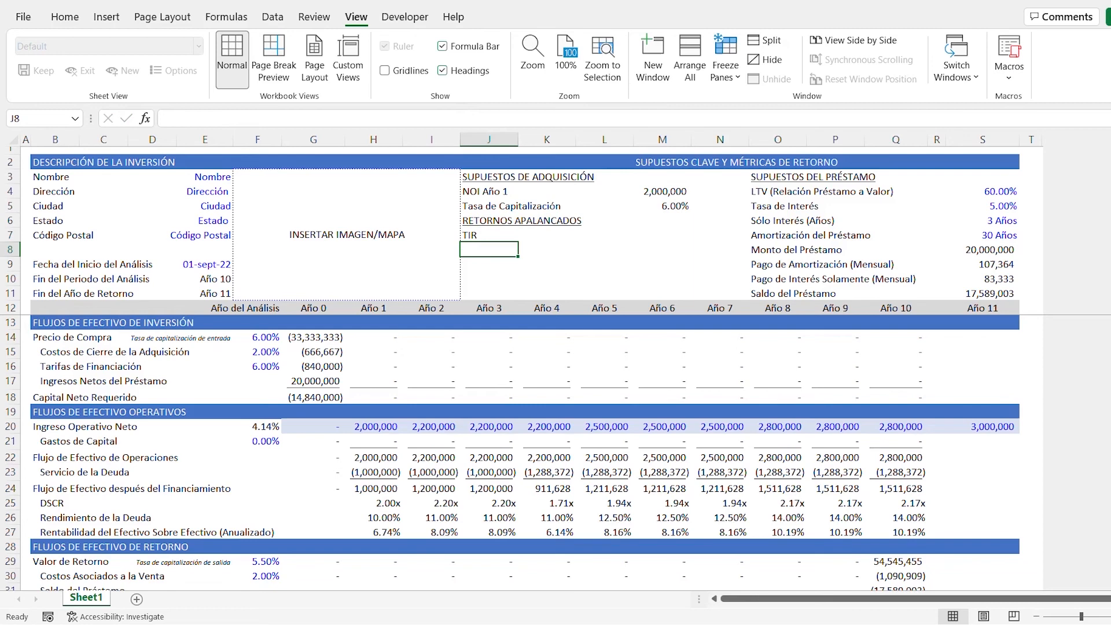
{"action": "type", "text": "MC"}
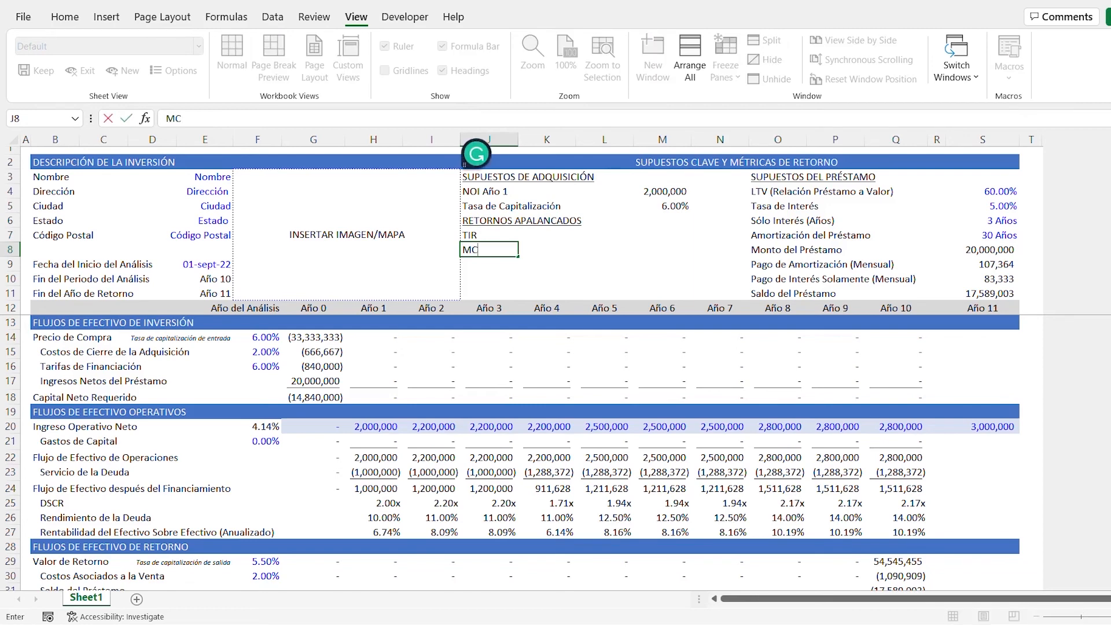
{"action": "type", "text": "x"}
{"action": "key", "text": "Return"}
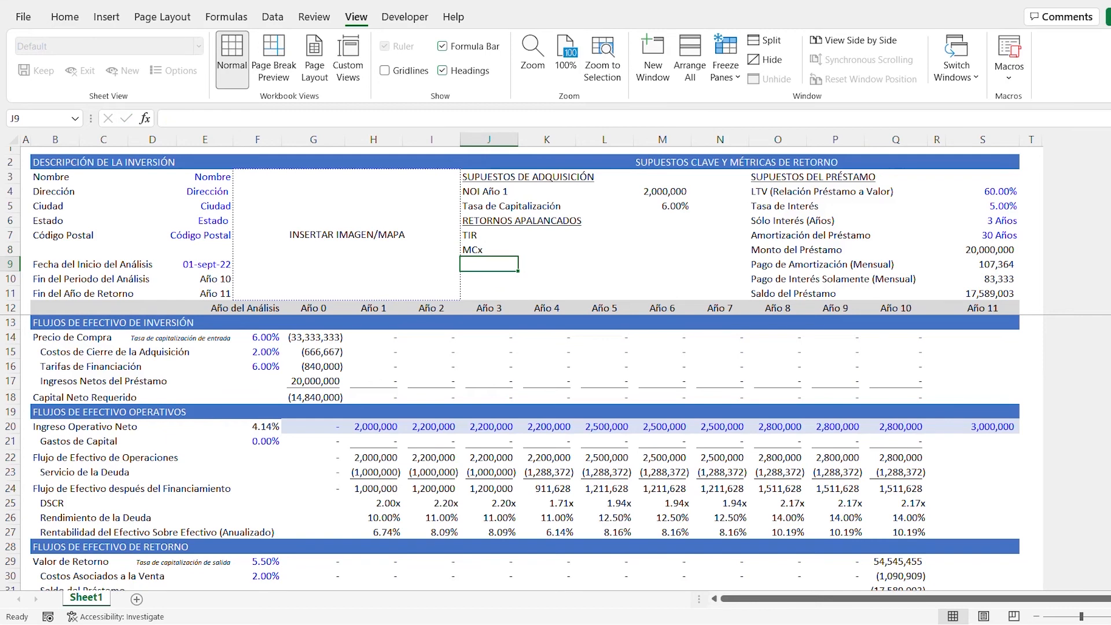
- Add the label "Efectivo Sobre Efectivo Promedio" in J9 and move the whole levered returns block down to J8:J11
{"action": "type", "text": "Efectivo"}
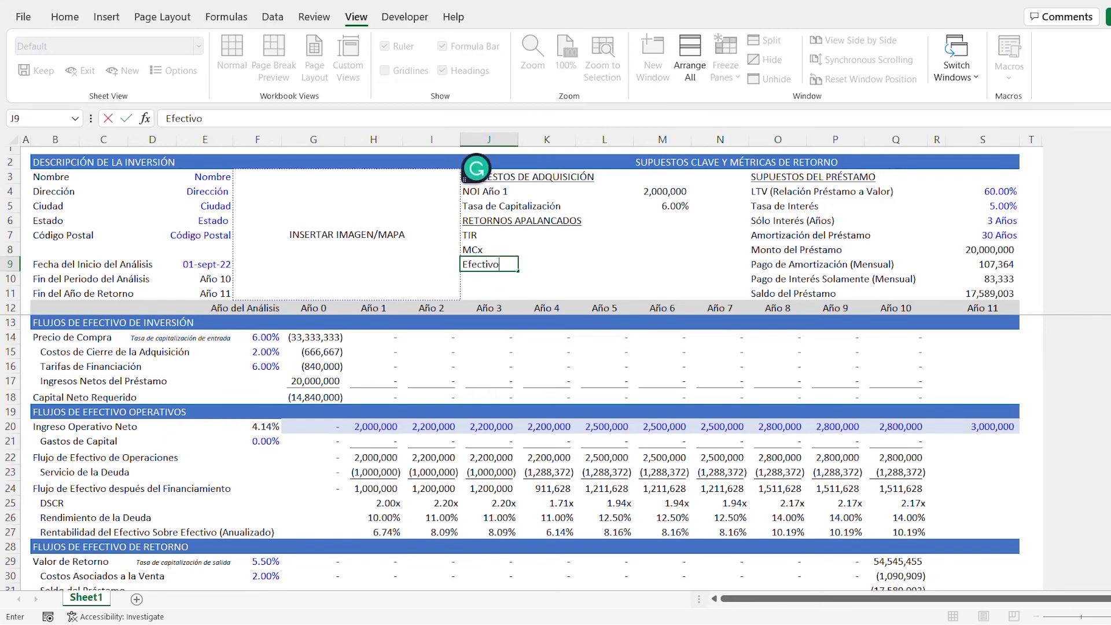
{"action": "type", "text": " Sobre Efectivo Promedio"}
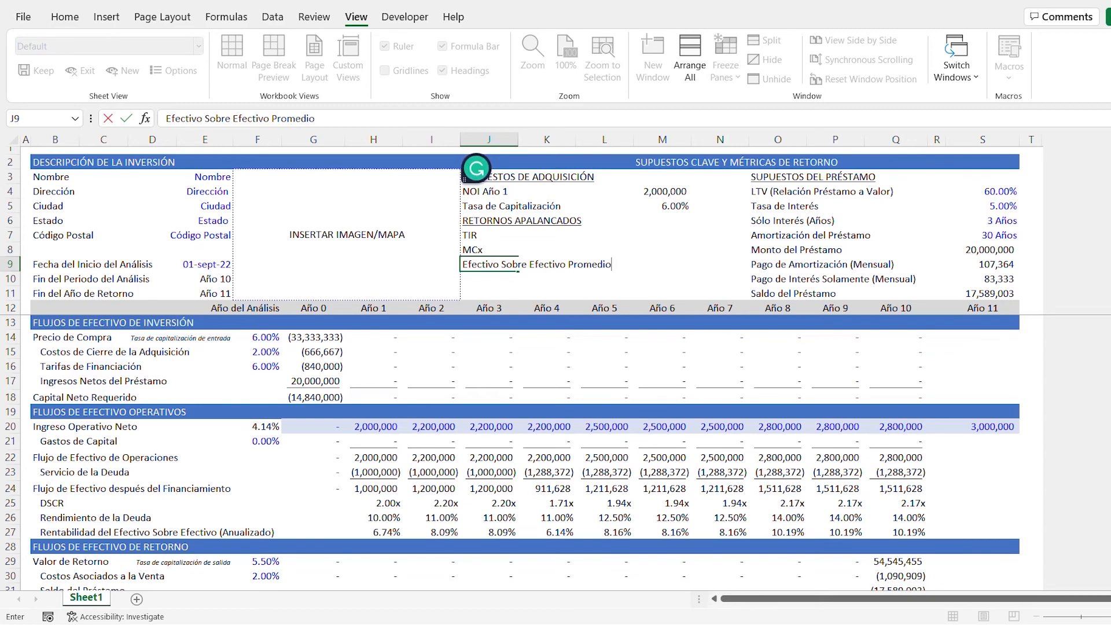
{"action": "left_click", "coordinate": [518, 221]}
{"action": "left_click_drag", "start_coordinate": [489, 236], "coordinate": [489, 317]}
- Calculate the TIR in M9 with an IRR formula over the levered net cash flows G34:Q34
{"action": "left_click", "coordinate": [656, 248]}
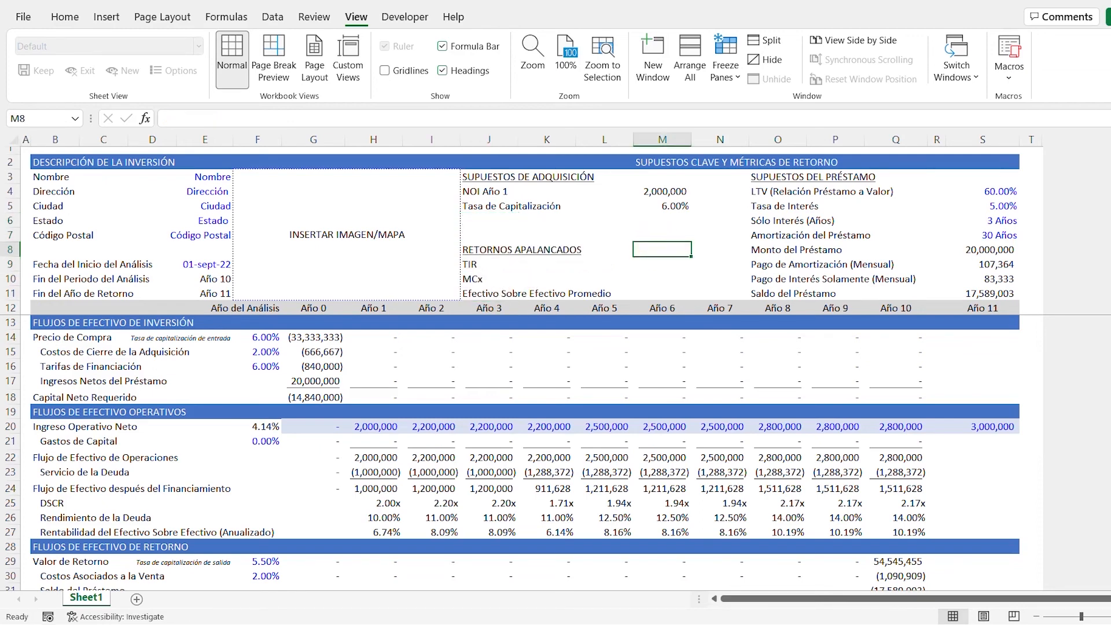
{"action": "key", "text": "Down"}
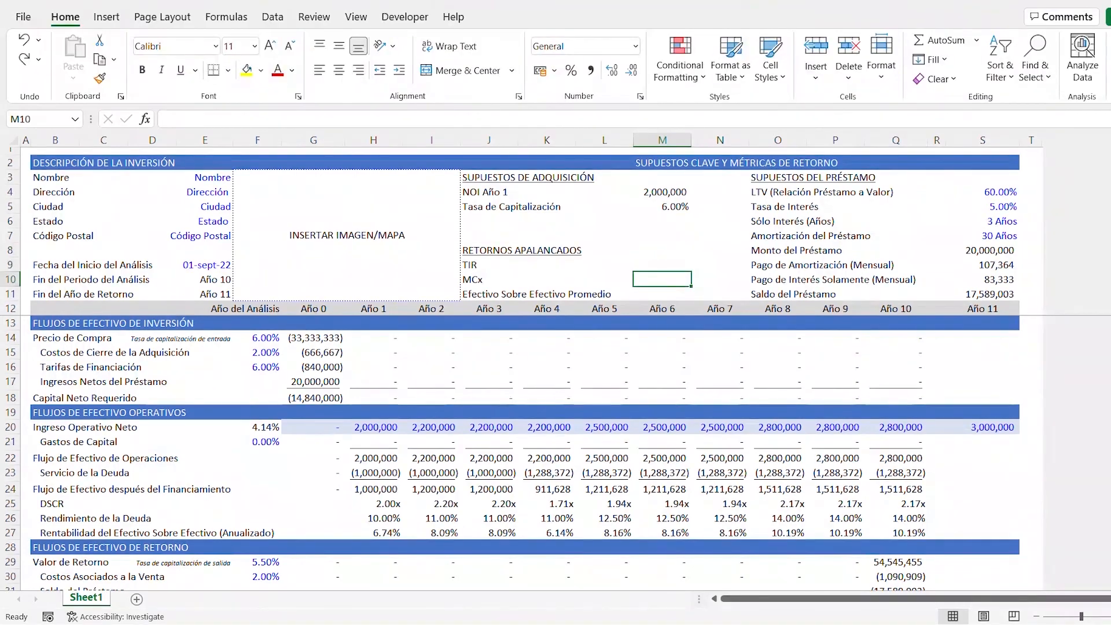
{"action": "key", "text": "Up"}
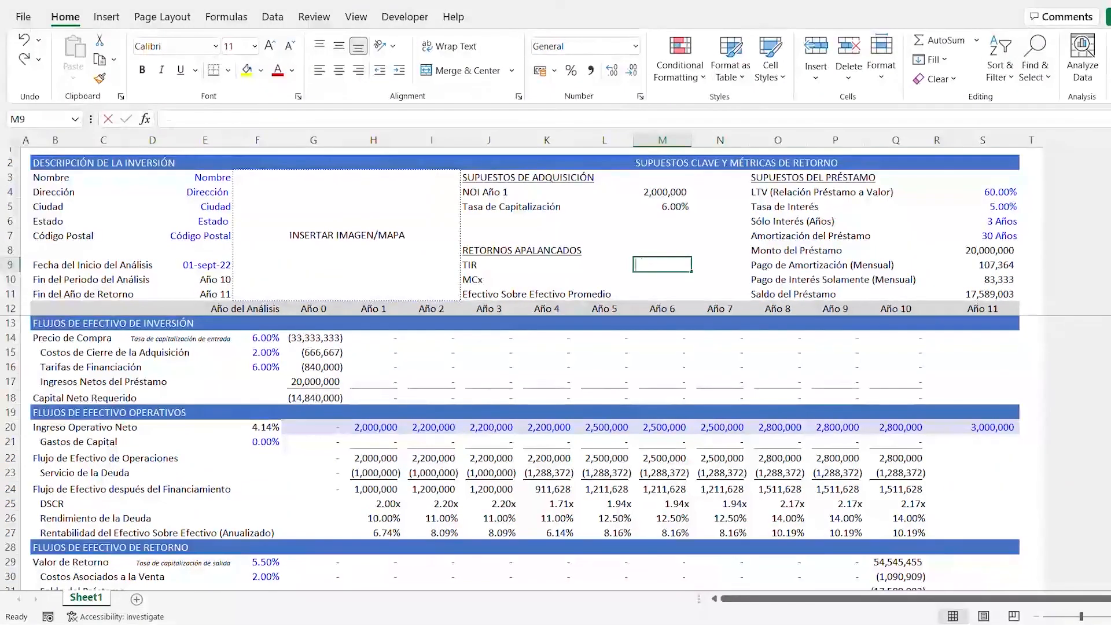
{"action": "type", "text": "=I"}
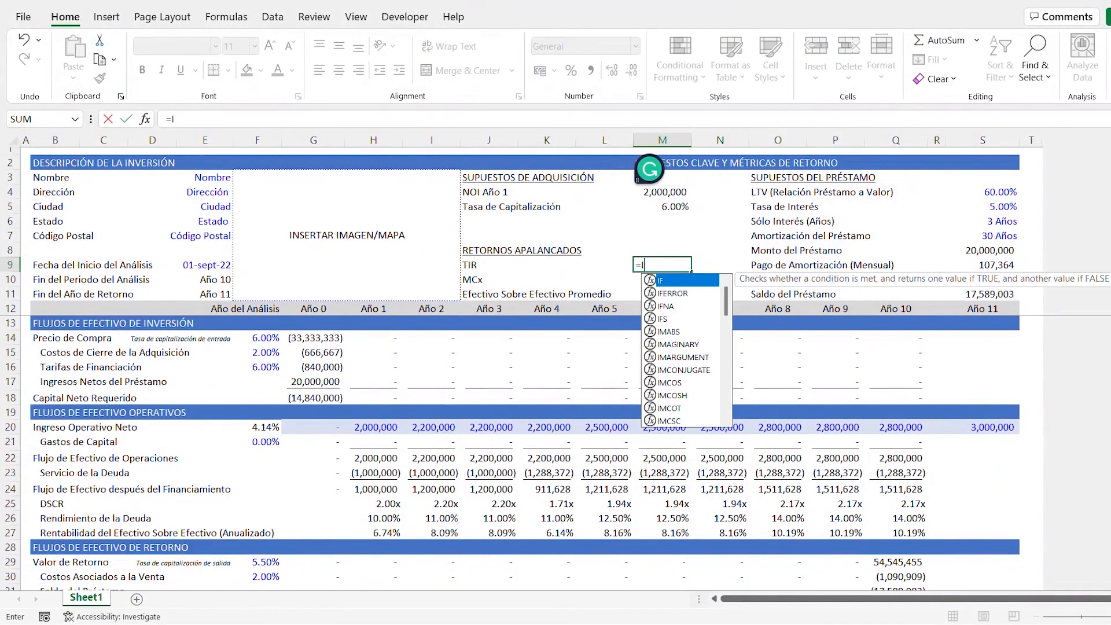
{"action": "type", "text": "RR("}
{"action": "key", "text": "Down"}
{"action": "key", "text": "Down"}
{"action": "key", "text": "Down"}
{"action": "key", "text": "Down"}
{"action": "key", "text": "Down"}
{"action": "key", "text": "Down"}
{"action": "key", "text": "Down"}
{"action": "key", "text": "Down"}
{"action": "key", "text": "Down"}
{"action": "key", "text": "Down"}
{"action": "key", "text": "Down"}
{"action": "key", "text": "Down"}
{"action": "key", "text": "Down"}
{"action": "key", "text": "Down"}
{"action": "key", "text": "Down"}
{"action": "key", "text": "Down"}
{"action": "key", "text": "Down"}
{"action": "key", "text": "Down"}
{"action": "key", "text": "Down"}
{"action": "key", "text": "Down"}
{"action": "key", "text": "Down"}
{"action": "key", "text": "Down"}
{"action": "key", "text": "Down"}
{"action": "key", "text": "Down"}
{"action": "key", "text": "Down"}
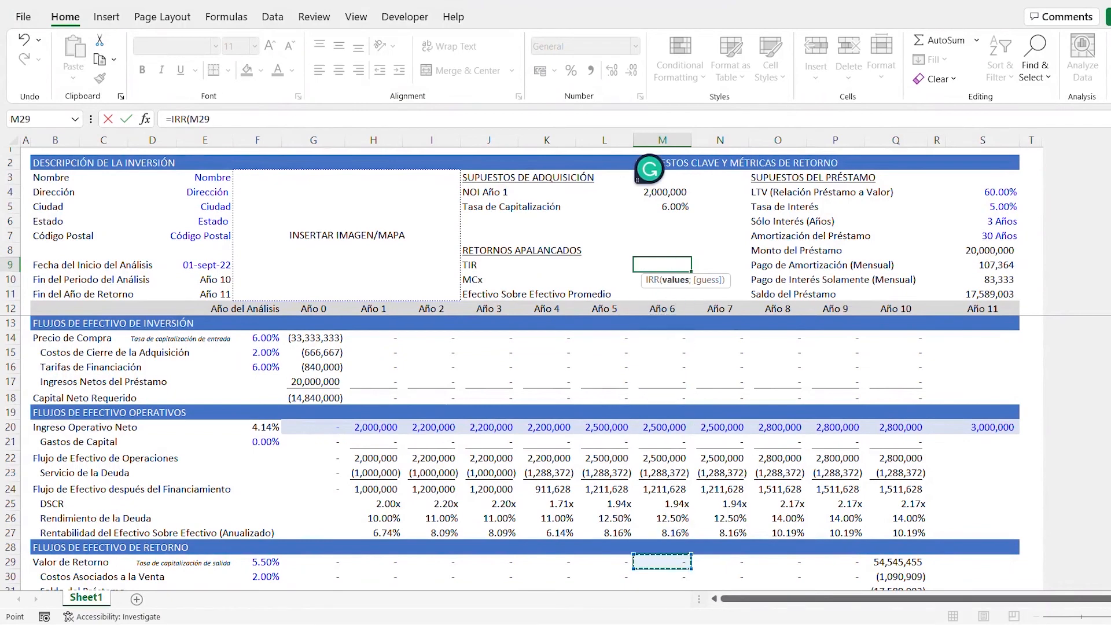
{"action": "key", "text": "Left"}
{"action": "key", "text": "Left"}
{"action": "key", "text": "Left"}
{"action": "key", "text": "Left"}
{"action": "key", "text": "Left"}
{"action": "key", "text": "Left"}
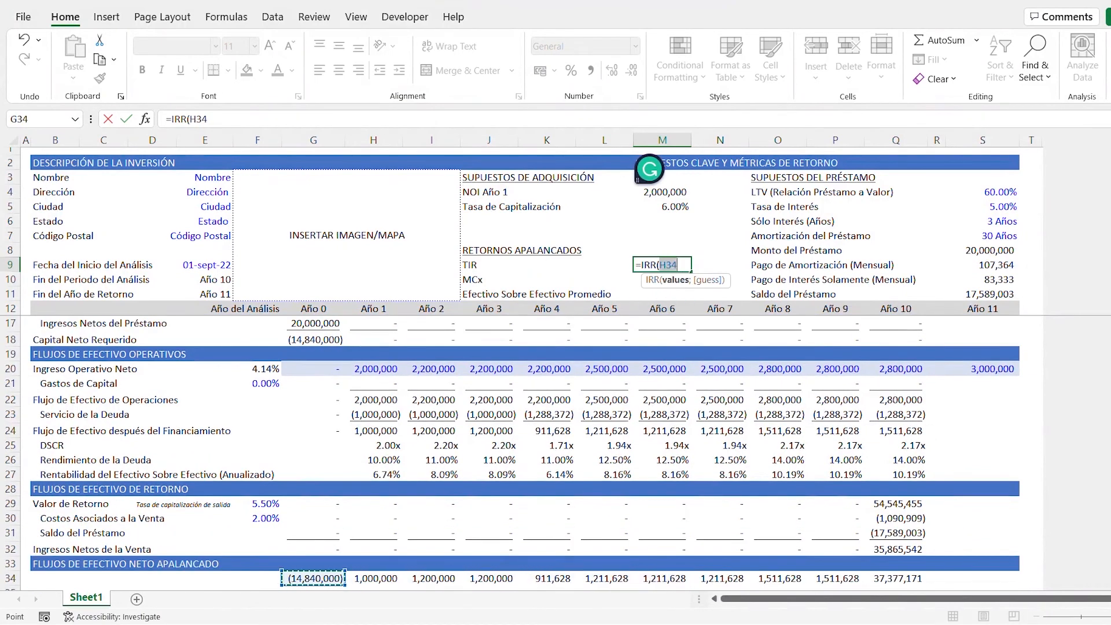
{"action": "key", "text": "ctrl+shift+Right"}
{"action": "key", "text": "ctrl+Return"}
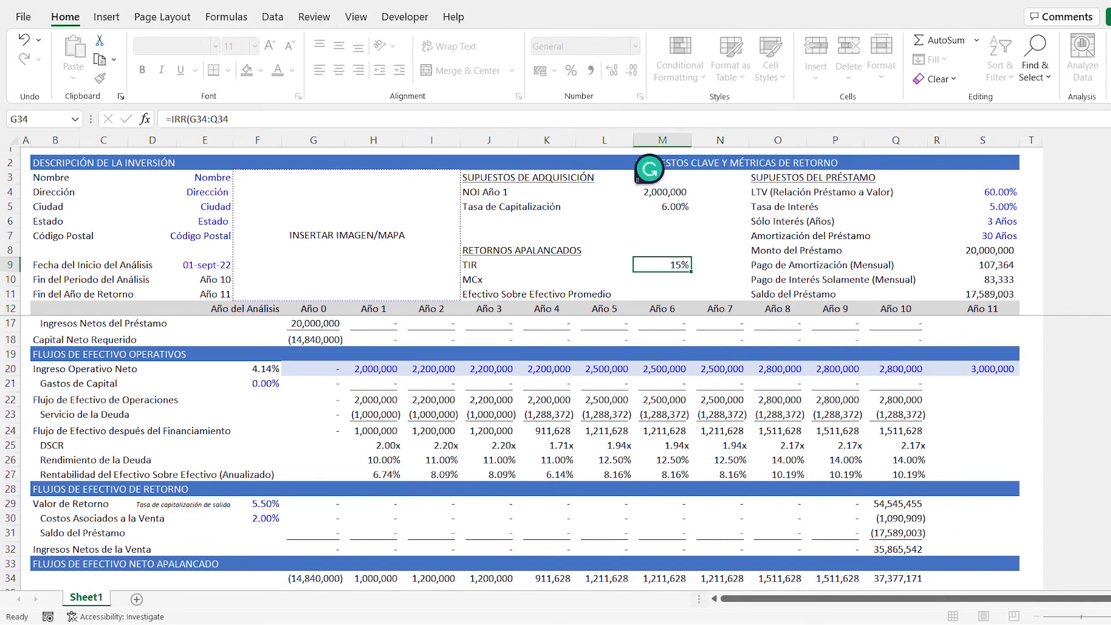
- Copy the two-decimal percentage format of the Tasa de Capitalización value in M5 to the TIR cell M9
{"action": "key", "text": "Up"}
{"action": "key", "text": "Up"}
{"action": "key", "text": "Up"}
{"action": "key", "text": "Up"}
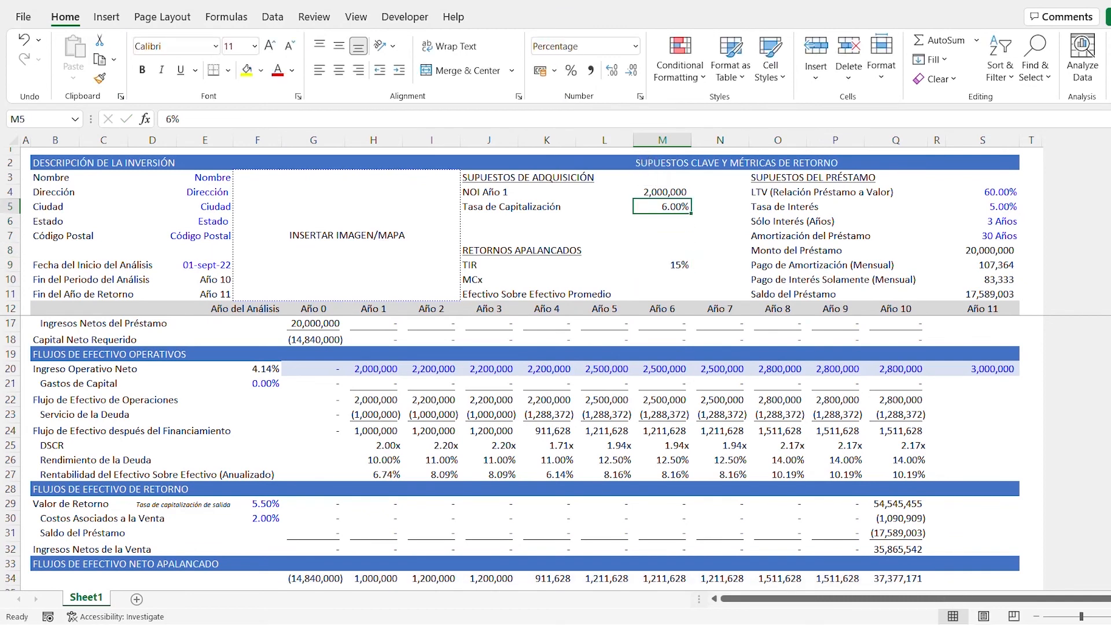
{"action": "left_click", "coordinate": [100, 78]}
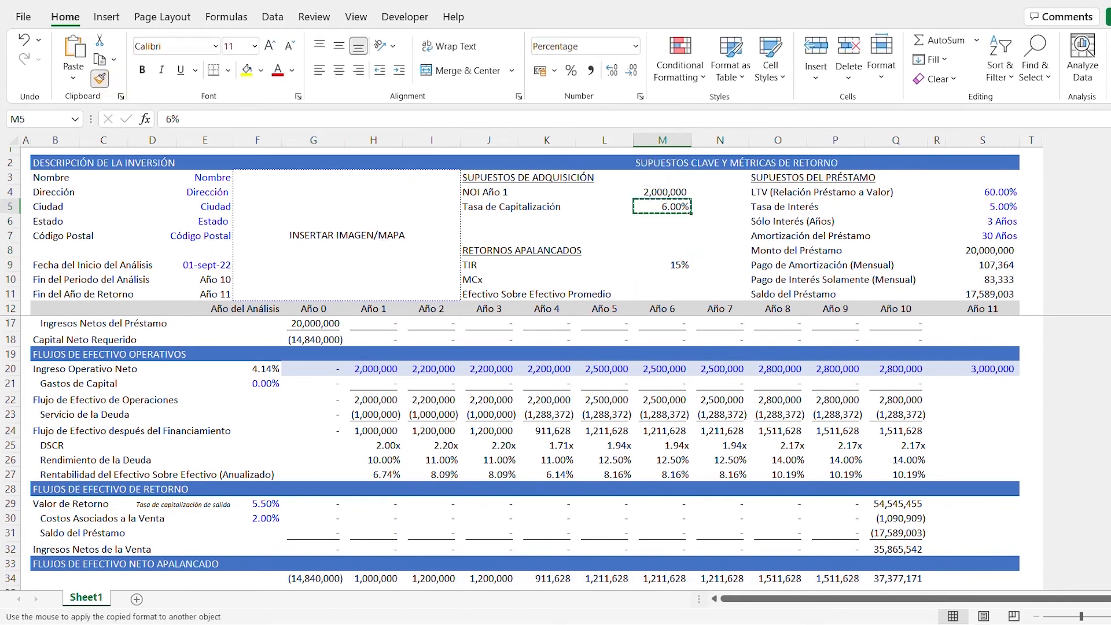
{"action": "left_click", "coordinate": [671, 265]}
- Start the MCx formula in M10 with a SUMIF totalling the positive levered net cash flows in G34:Q34, using the criterion ">0"
{"action": "key", "text": "Down"}
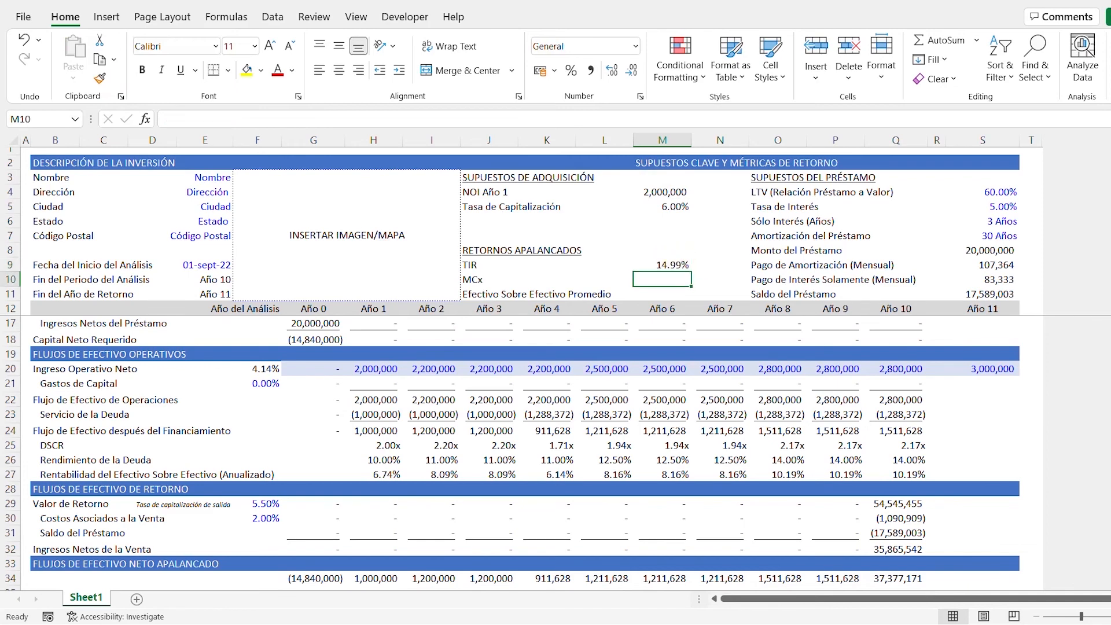
{"action": "type", "text": "=SU"}
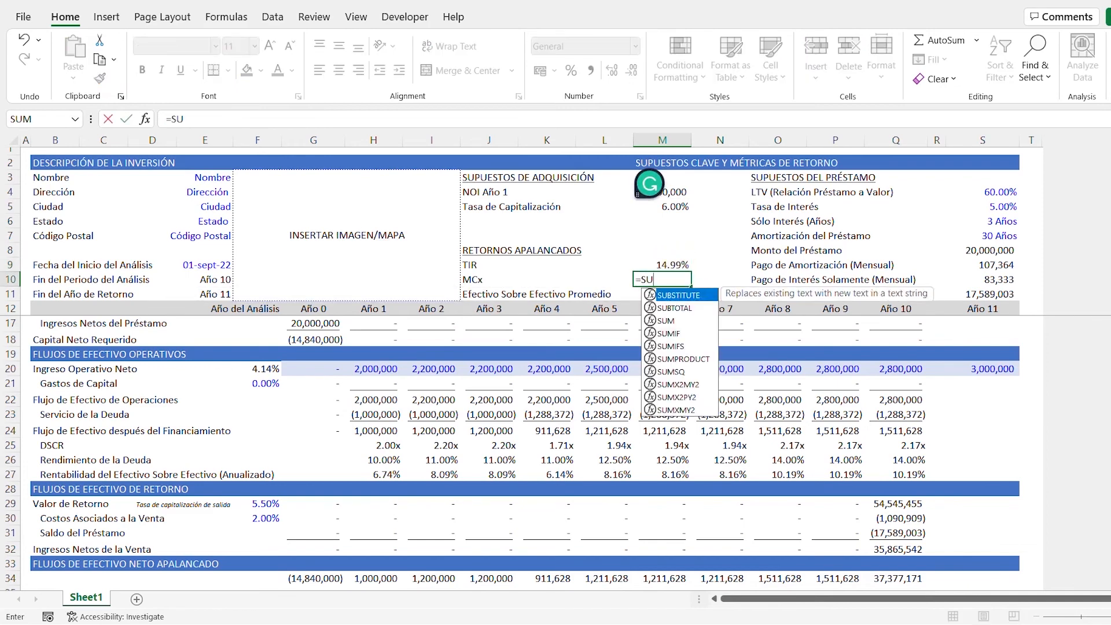
{"action": "type", "text": "MIF("}
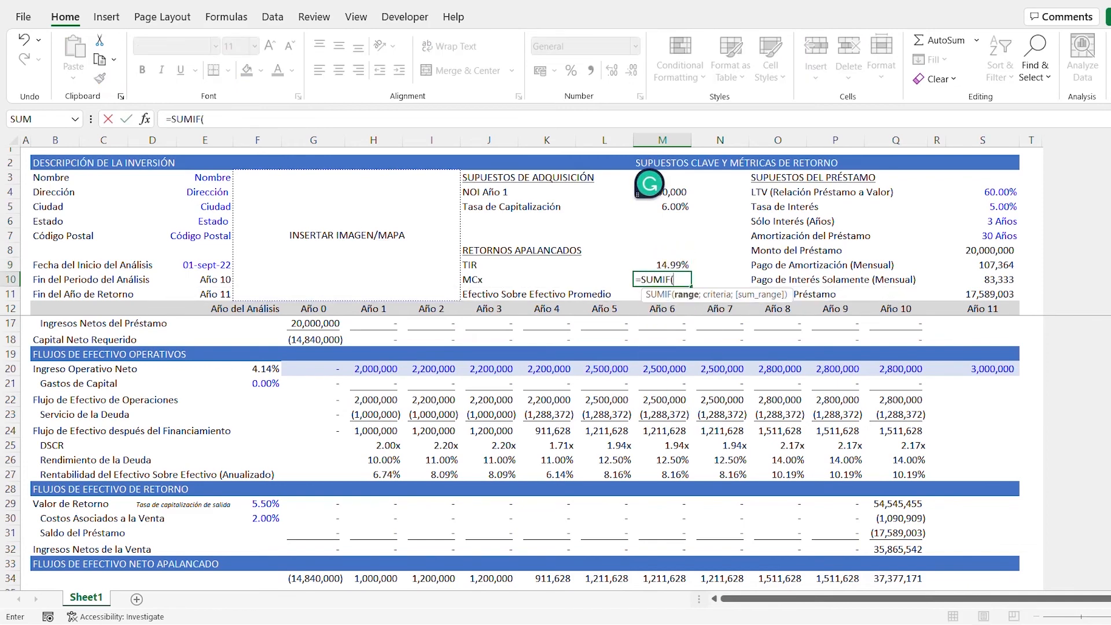
{"action": "key", "text": "Down"}
{"action": "key", "text": "Down"}
{"action": "key", "text": "Down"}
{"action": "key", "text": "Down"}
{"action": "key", "text": "Down"}
{"action": "key", "text": "Down"}
{"action": "key", "text": "Down"}
{"action": "key", "text": "Down"}
{"action": "key", "text": "Down"}
{"action": "key", "text": "Down"}
{"action": "key", "text": "Down"}
{"action": "key", "text": "Down"}
{"action": "key", "text": "Down"}
{"action": "key", "text": "Down"}
{"action": "key", "text": "Down"}
{"action": "key", "text": "Down"}
{"action": "key", "text": "Down"}
{"action": "key", "text": "Down"}
{"action": "key", "text": "Down"}
{"action": "key", "text": "Down"}
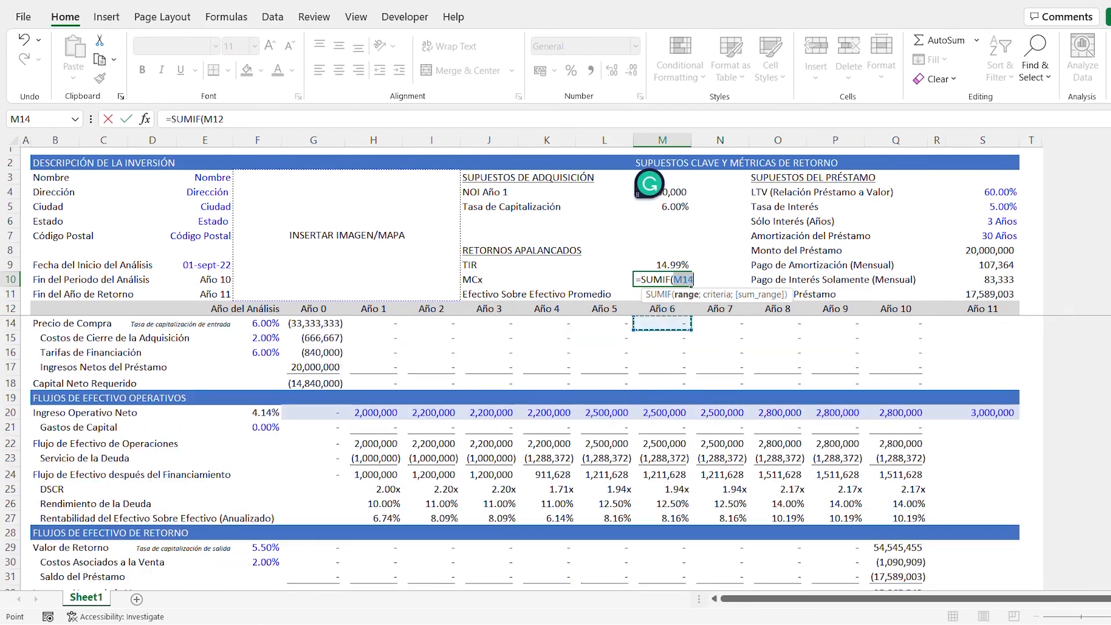
{"action": "key", "text": "Left"}
{"action": "key", "text": "Left"}
{"action": "key", "text": "Left"}
{"action": "key", "text": "Left"}
{"action": "key", "text": "Left"}
{"action": "key", "text": "Left"}
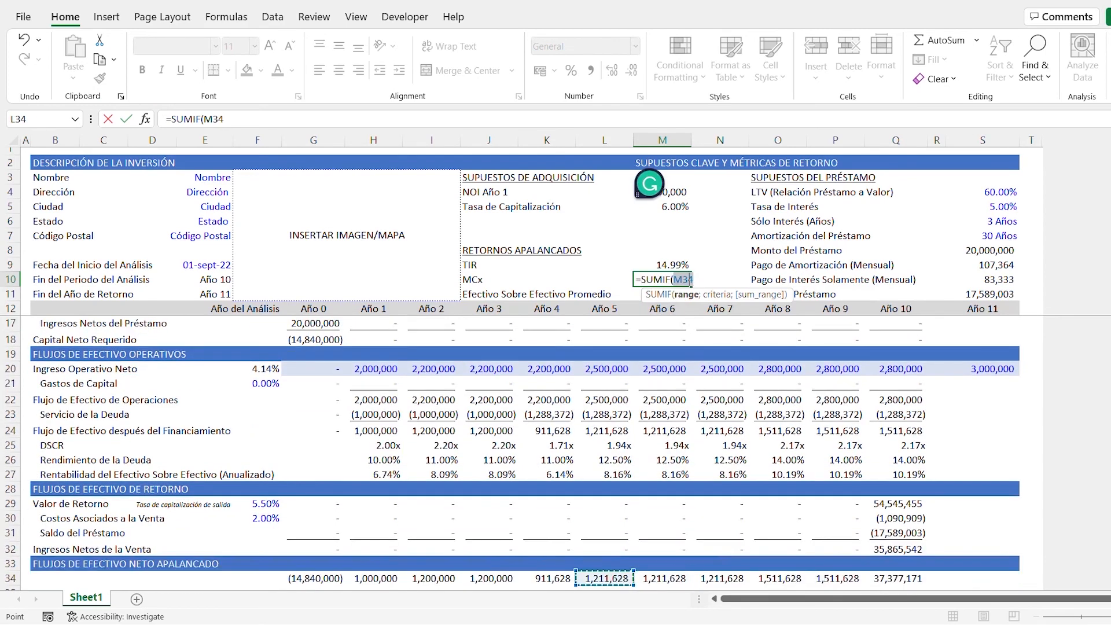
{"action": "key", "text": "ctrl+shift+Right"}
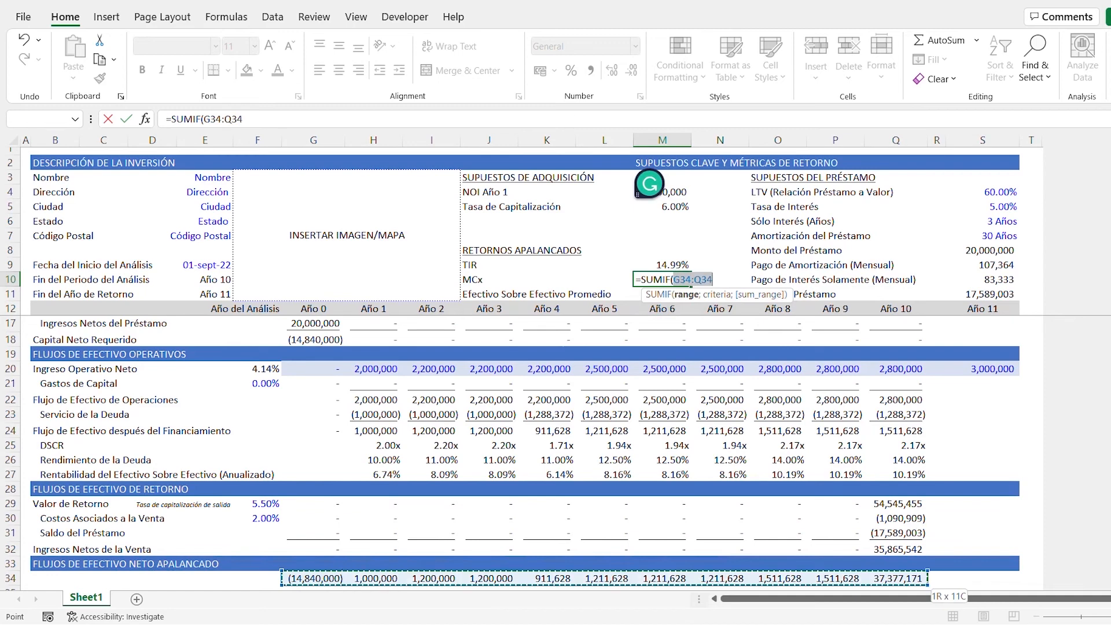
{"action": "type", "text": ";"}
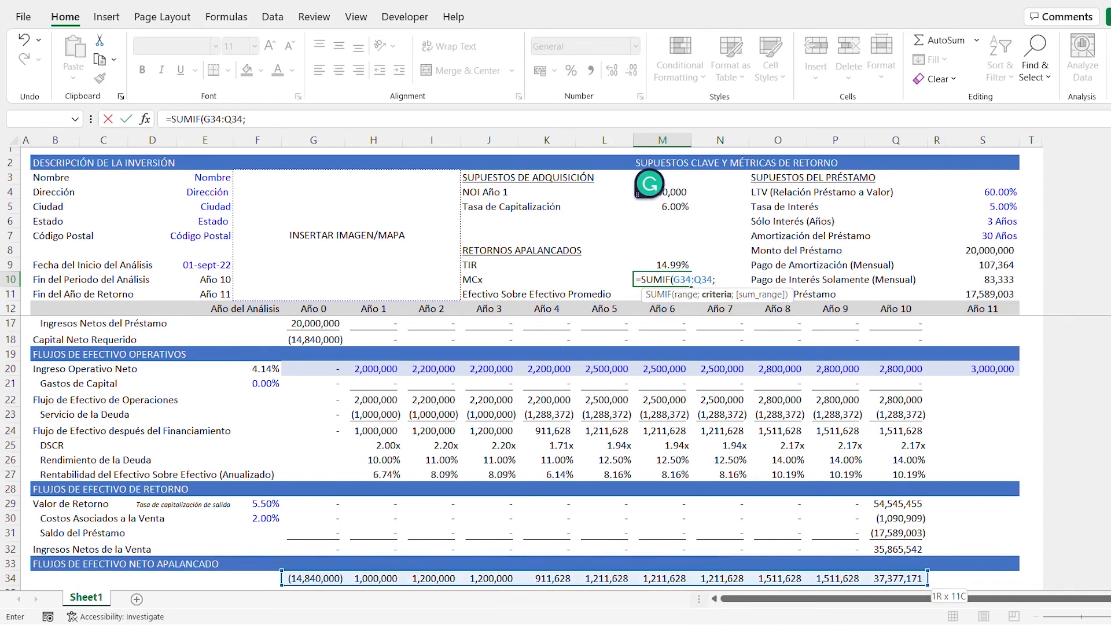
{"action": "type", "text": "\">0\")/-"}
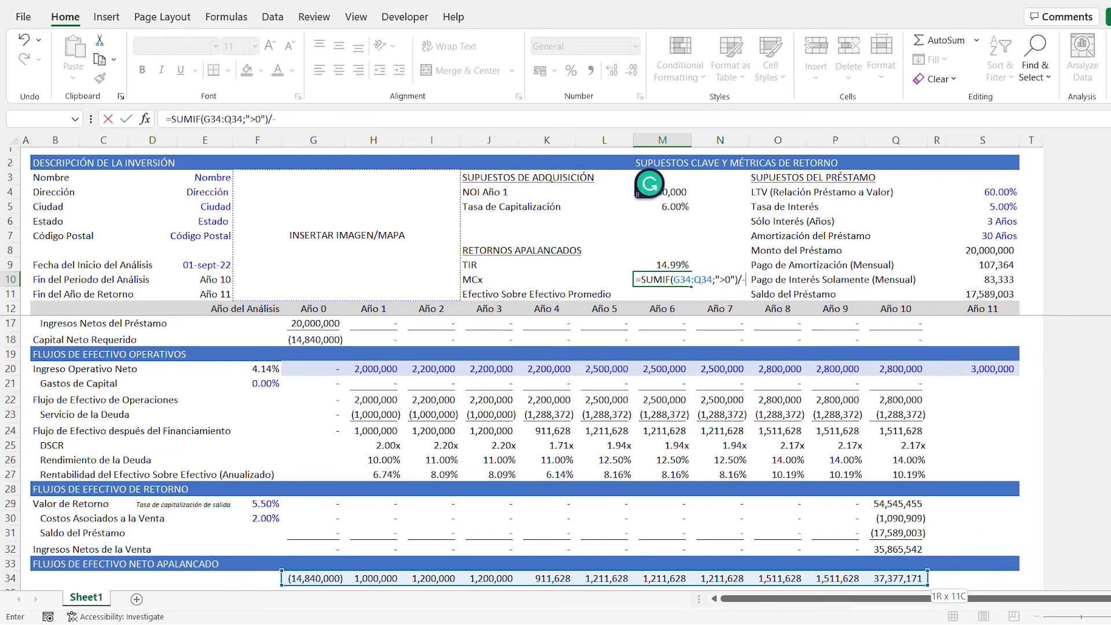
{"action": "type", "text": "SUM"}
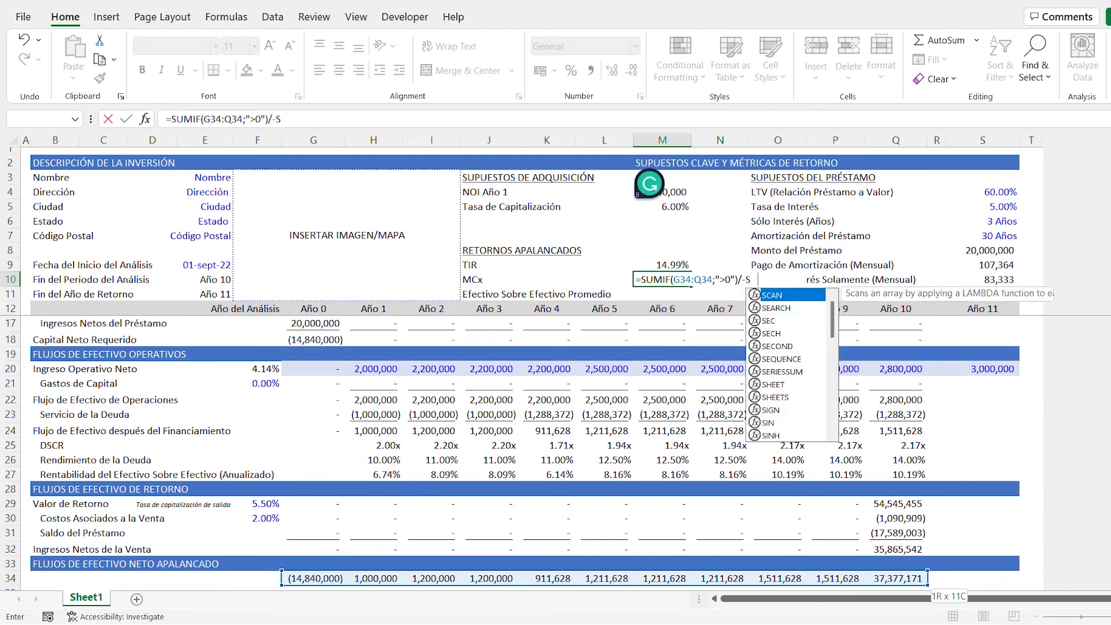
{"action": "type", "text": "IF("}
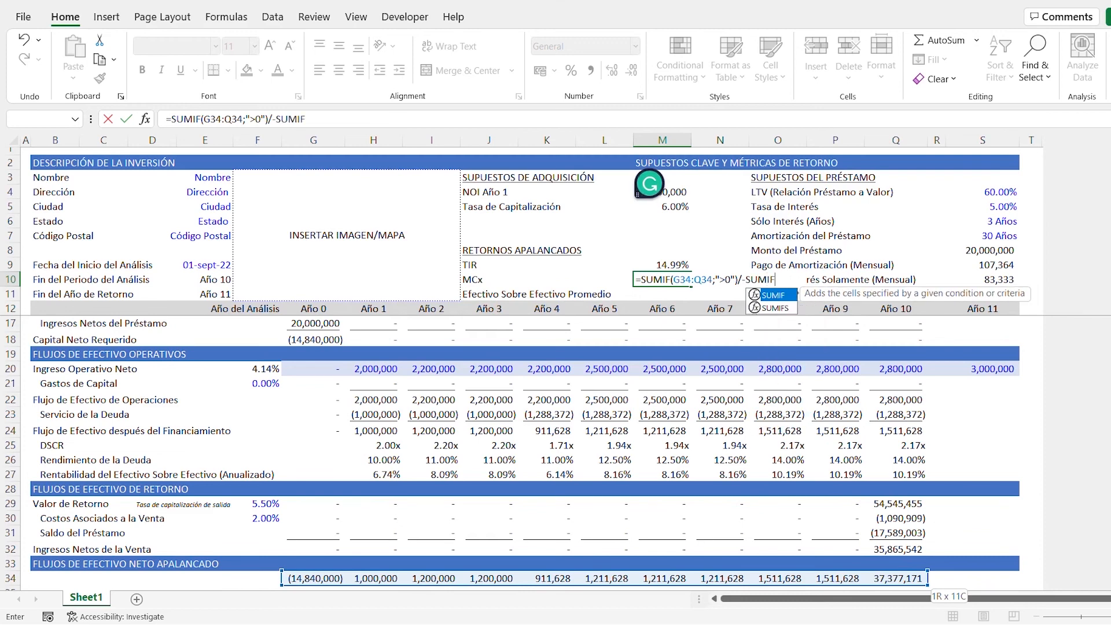
- Complete the MCx formula in M10 by dividing by the negated SUMIF of G34:Q34 with the criterion "<0"
{"action": "key", "text": "Down"}
{"action": "key", "text": "Down"}
{"action": "key", "text": "Down"}
{"action": "key", "text": "Down"}
{"action": "key", "text": "Down"}
{"action": "key", "text": "Down"}
{"action": "key", "text": "Down"}
{"action": "key", "text": "Down"}
{"action": "key", "text": "Down"}
{"action": "key", "text": "Down"}
{"action": "key", "text": "Down"}
{"action": "key", "text": "Down"}
{"action": "key", "text": "Down"}
{"action": "key", "text": "Down"}
{"action": "key", "text": "Down"}
{"action": "key", "text": "Down"}
{"action": "key", "text": "Down"}
{"action": "key", "text": "Down"}
{"action": "key", "text": "Down"}
{"action": "key", "text": "Down"}
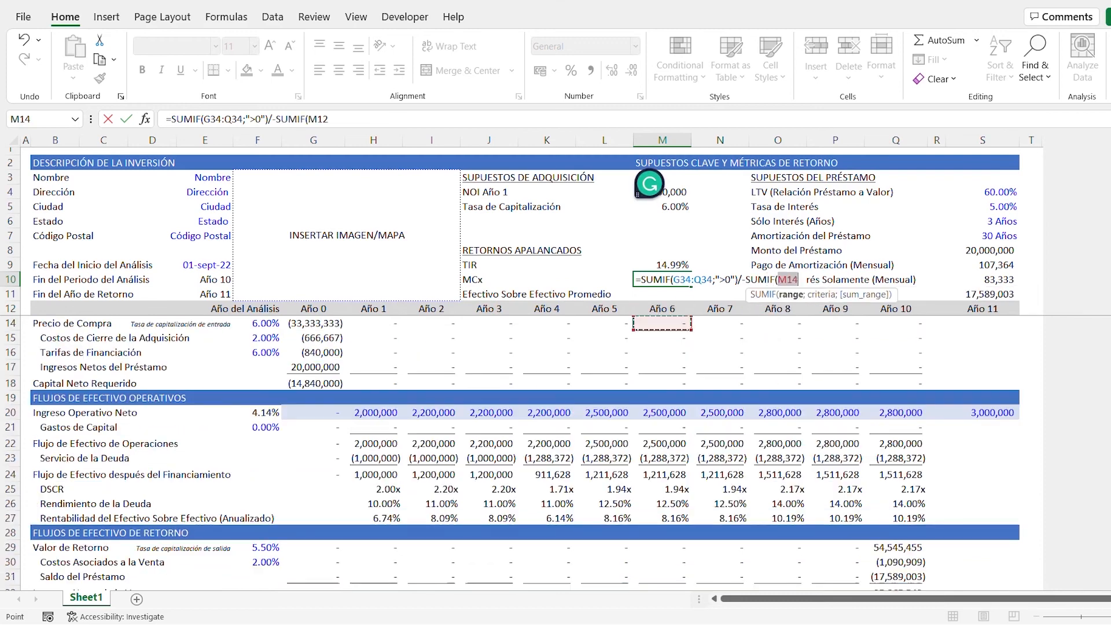
{"action": "key", "text": "ctrl+Down"}
{"action": "key", "text": "ctrl+Down"}
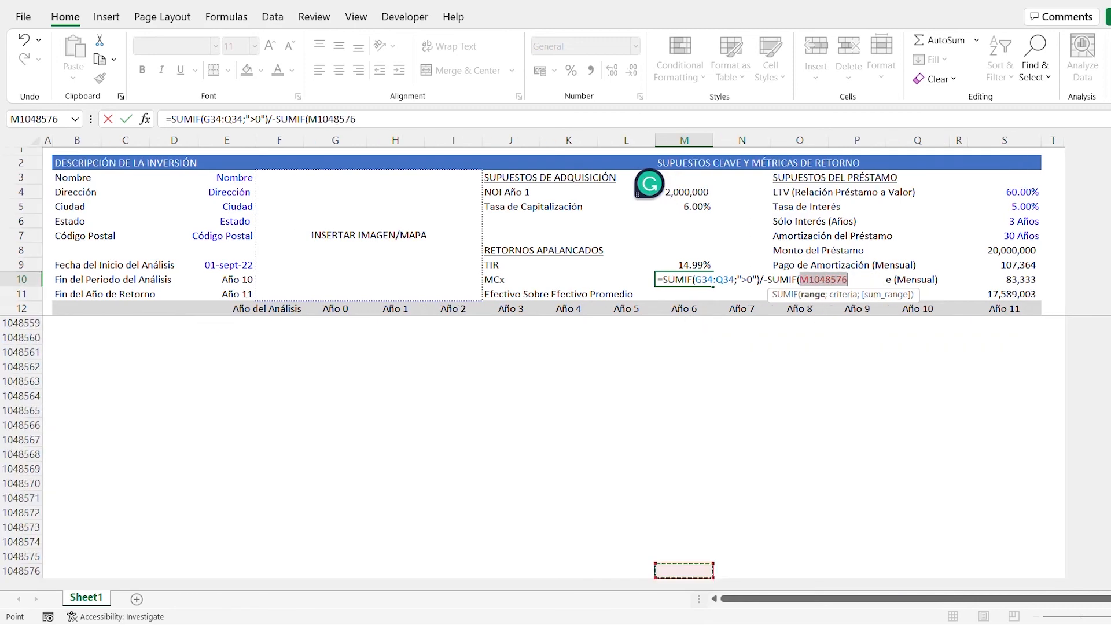
{"action": "key", "text": "ctrl+Up"}
{"action": "key", "text": "Left"}
{"action": "key", "text": "Left"}
{"action": "key", "text": "Left"}
{"action": "key", "text": "Left"}
{"action": "key", "text": "Left"}
{"action": "key", "text": "Left"}
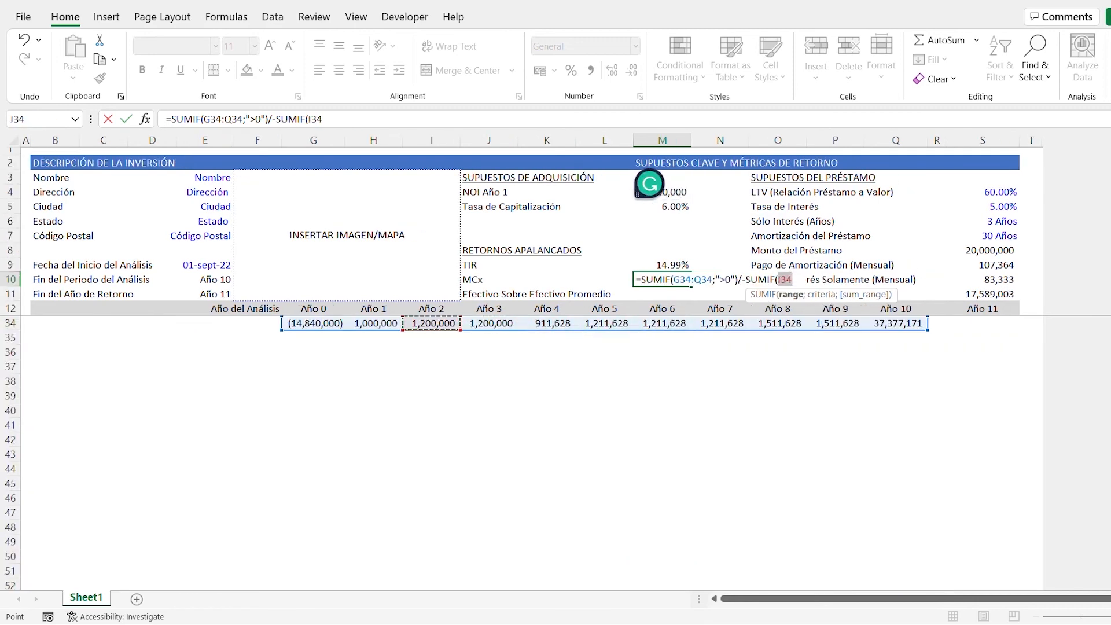
{"action": "key", "text": "ctrl+shift+Right"}
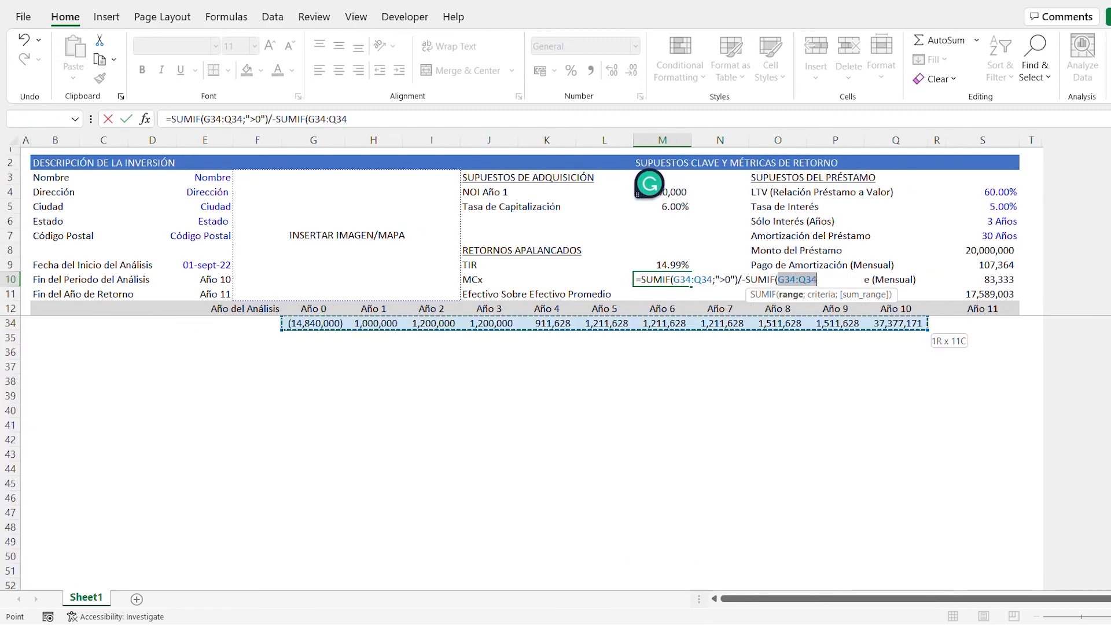
{"action": "type", "text": ";\"<0\")"}
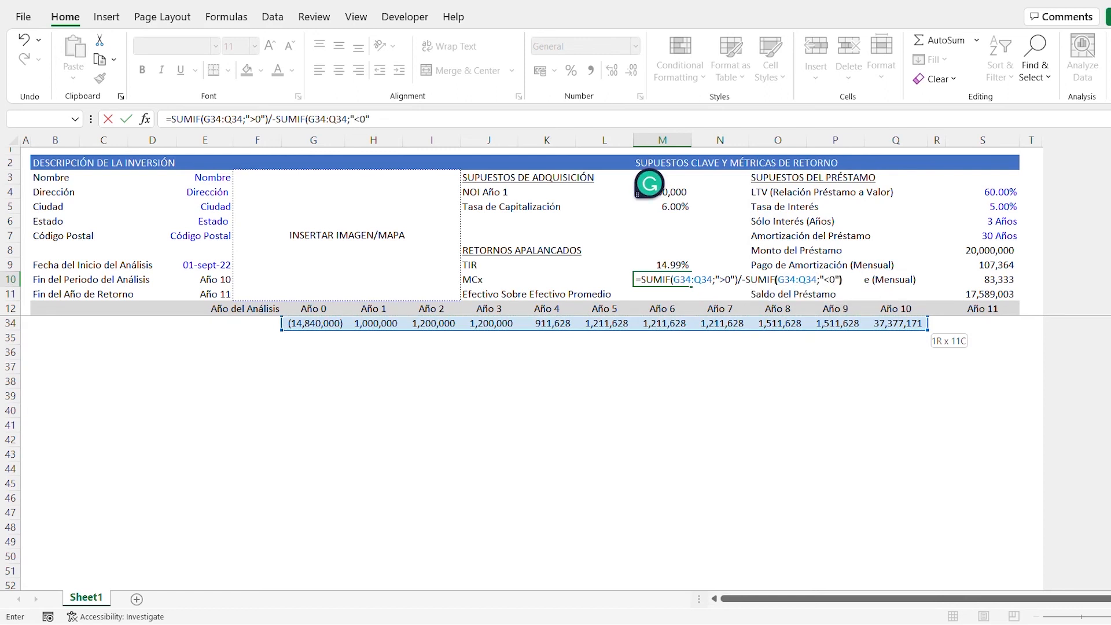
{"action": "key", "text": "ctrl+Return"}
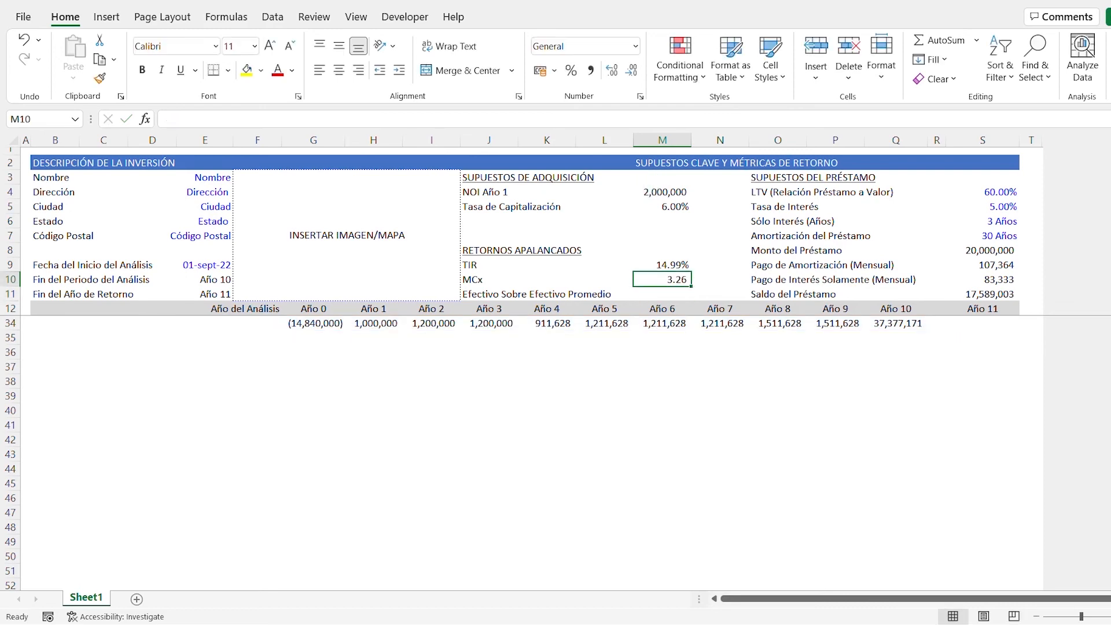
- Copy the multiple (x) number format of the DSCR cell H25 to the MCx cell M10
{"action": "scroll", "coordinate": [531, 453], "scroll_direction": "up", "scroll_amount": 7}
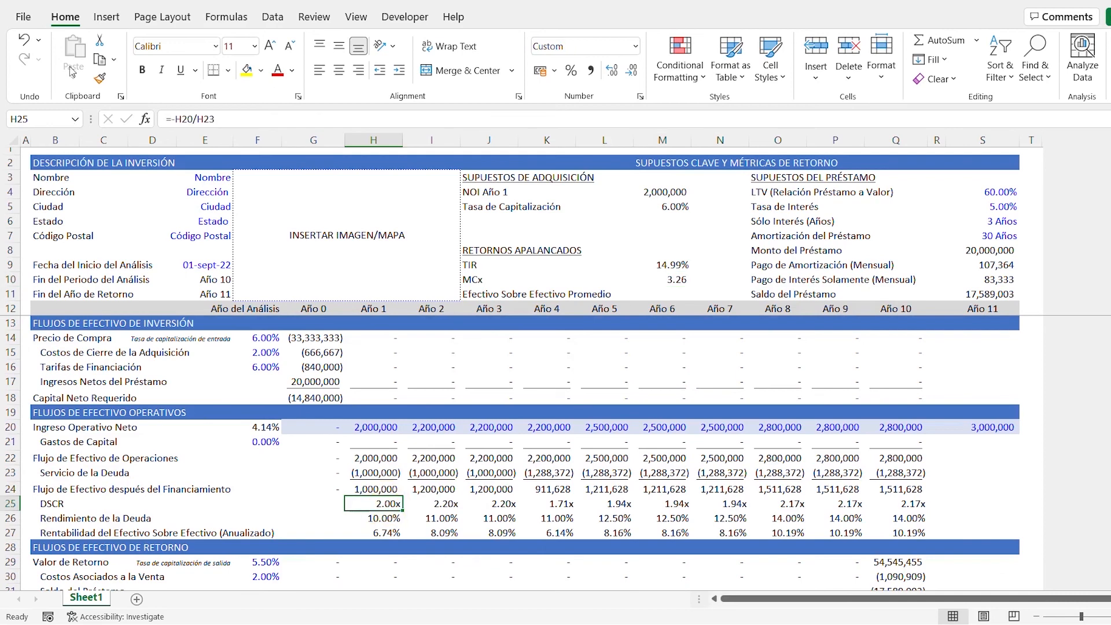
{"action": "left_click", "coordinate": [100, 78]}
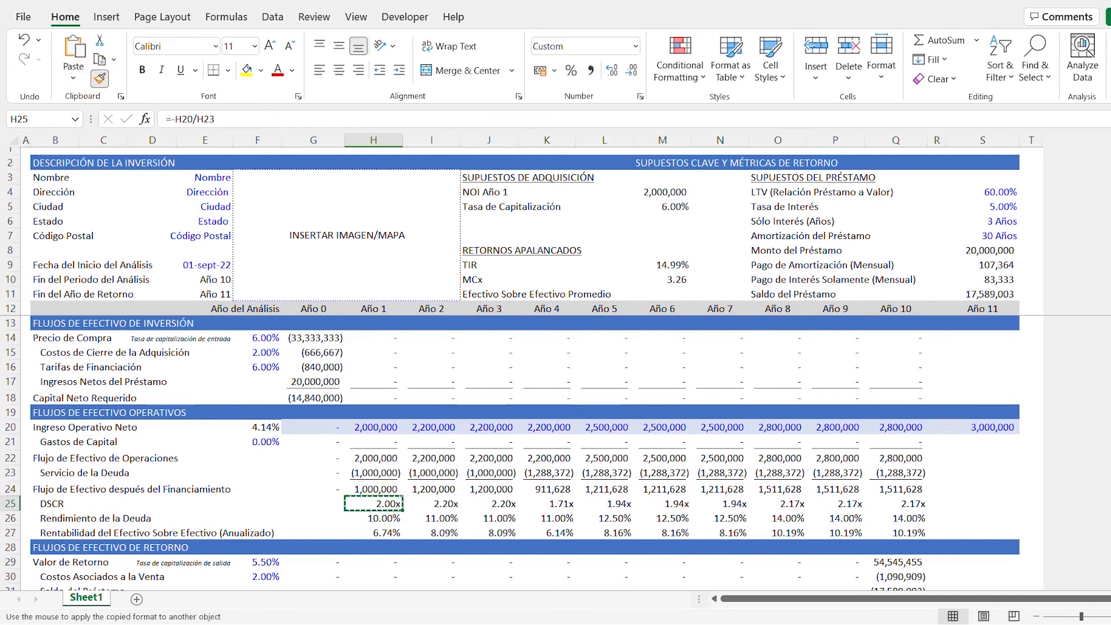
{"action": "left_click", "coordinate": [676, 278]}
- Calculate the Efectivo Sobre Efectivo Promedio in M11 as the AVERAGE of the annual cash-on-cash returns H27:Q27
{"action": "left_click", "coordinate": [662, 293]}
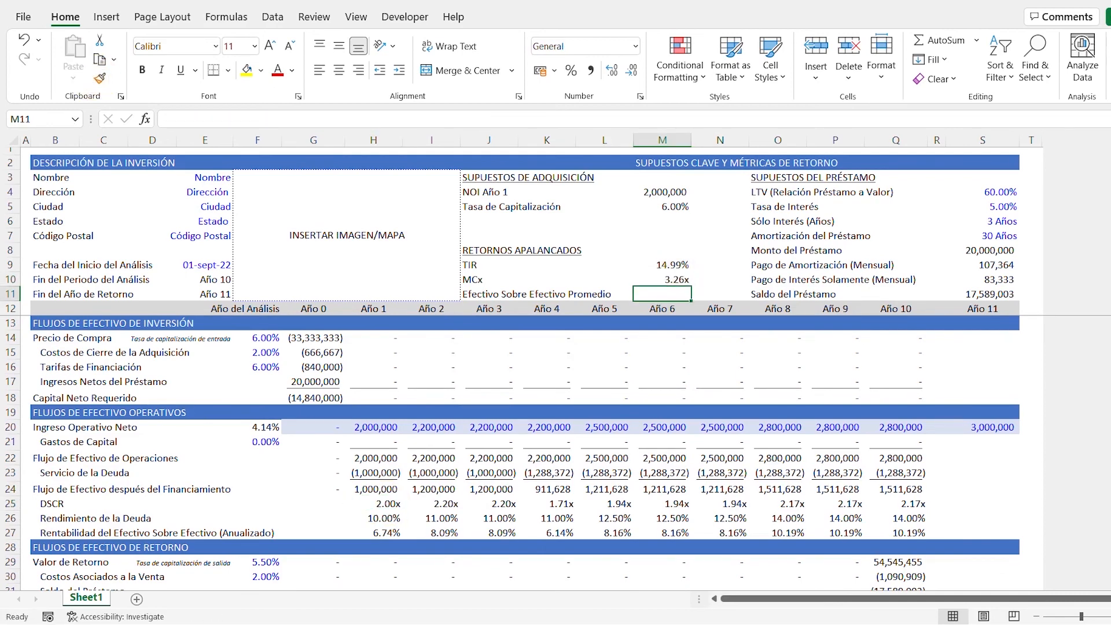
{"action": "type", "text": "=AV"}
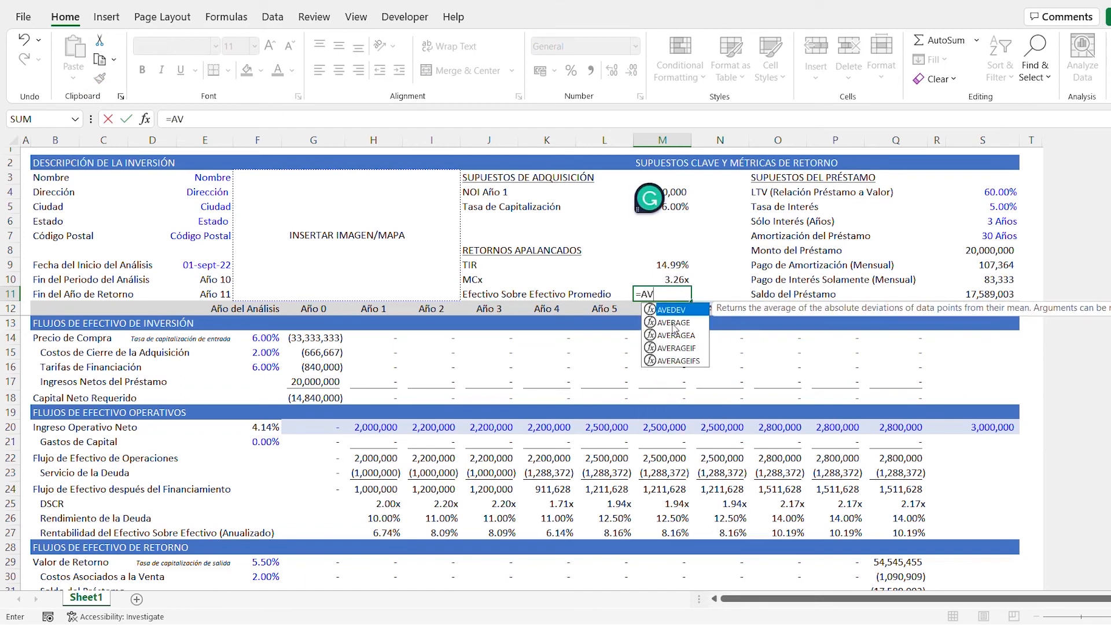
{"action": "left_click", "coordinate": [675, 323]}
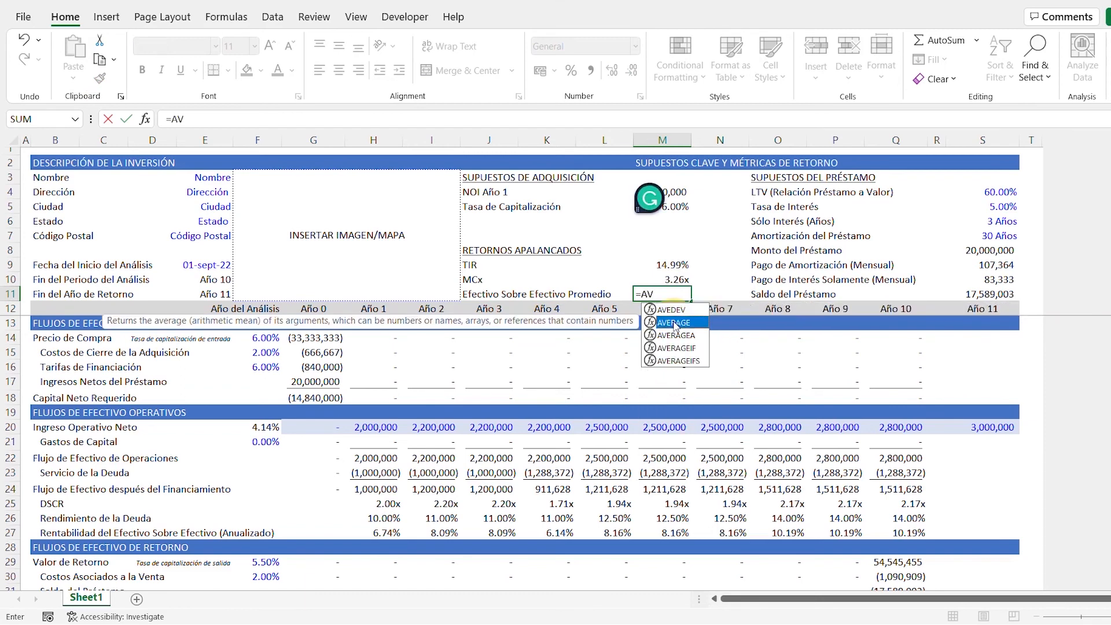
{"action": "double_click", "coordinate": [674, 323]}
{"action": "key", "text": "Down"}
{"action": "key", "text": "ctrl+Down"}
{"action": "key", "text": "ctrl+Down"}
{"action": "key", "text": "ctrl+Down"}
{"action": "key", "text": "ctrl+Down"}
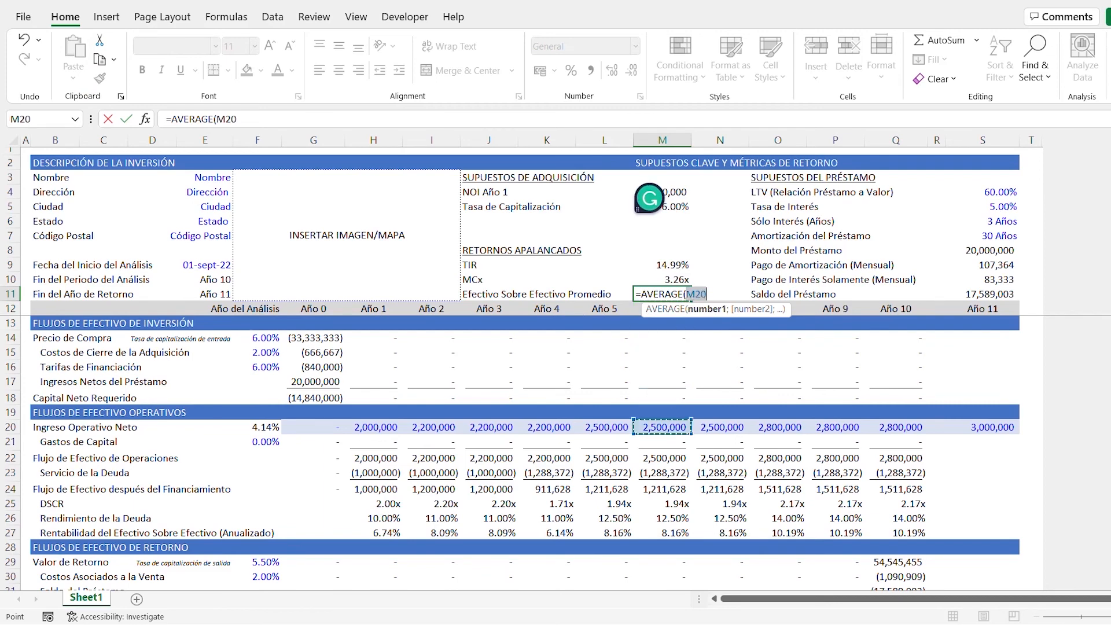
{"action": "key", "text": "Left"}
{"action": "key", "text": "Left"}
{"action": "key", "text": "Left"}
{"action": "key", "text": "Left"}
{"action": "key", "text": "Left"}
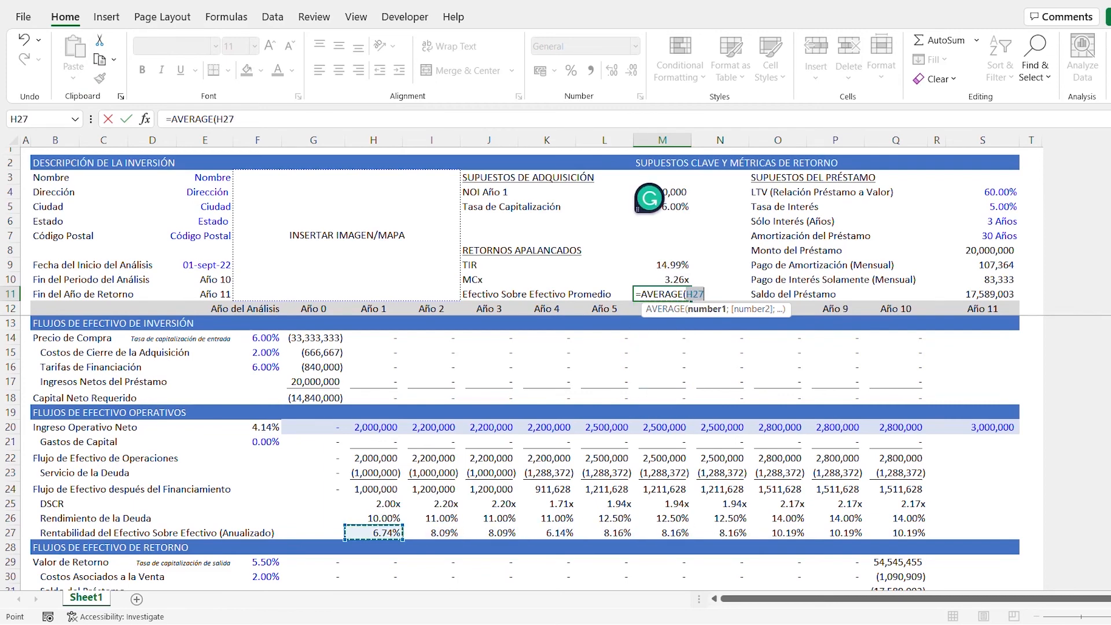
{"action": "key", "text": "ctrl+shift+Right"}
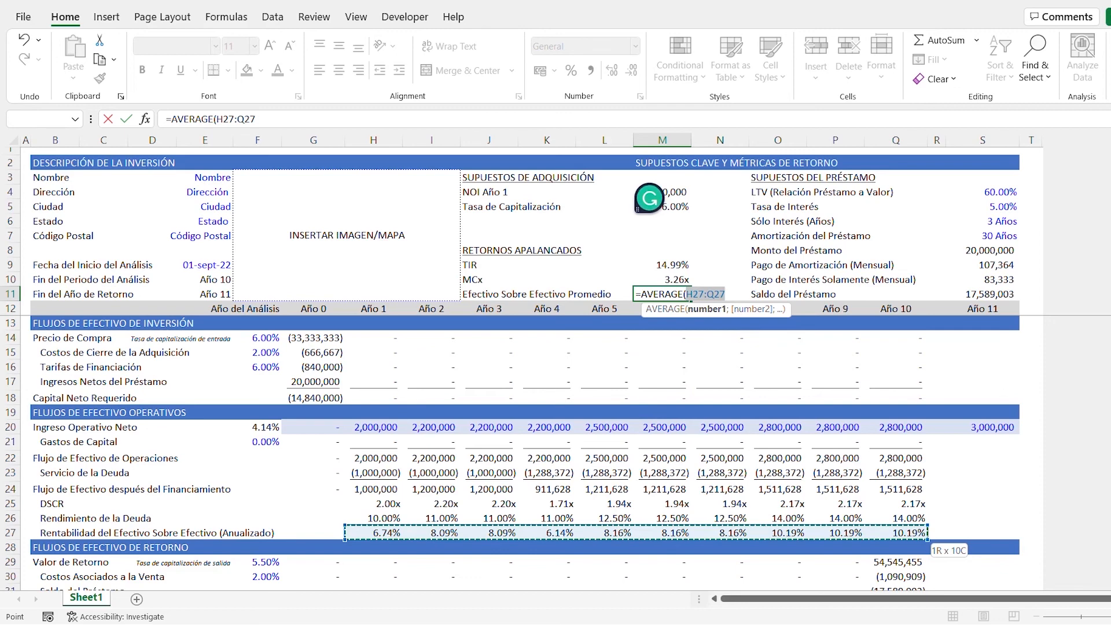
{"action": "key", "text": "ctrl+Return"}
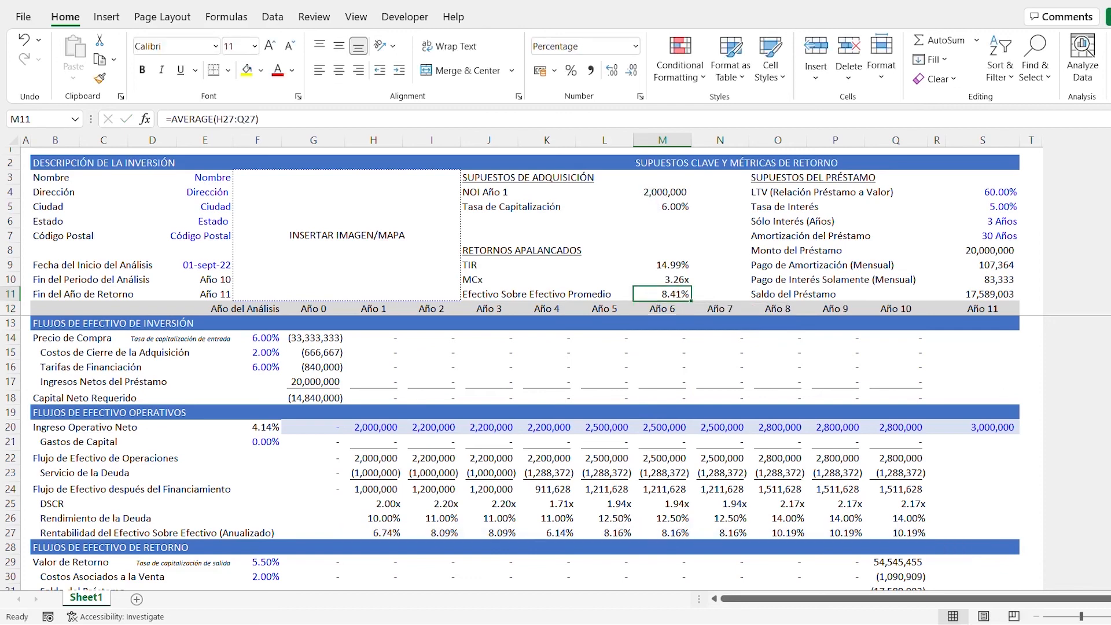
- Enter the label "Costos de Cierre de la Compra" in J6 under the acquisition assumptions
{"action": "key", "text": "Up"}
{"action": "key", "text": "Up"}
{"action": "key", "text": "Up"}
{"action": "key", "text": "Up"}
{"action": "key", "text": "Up"}
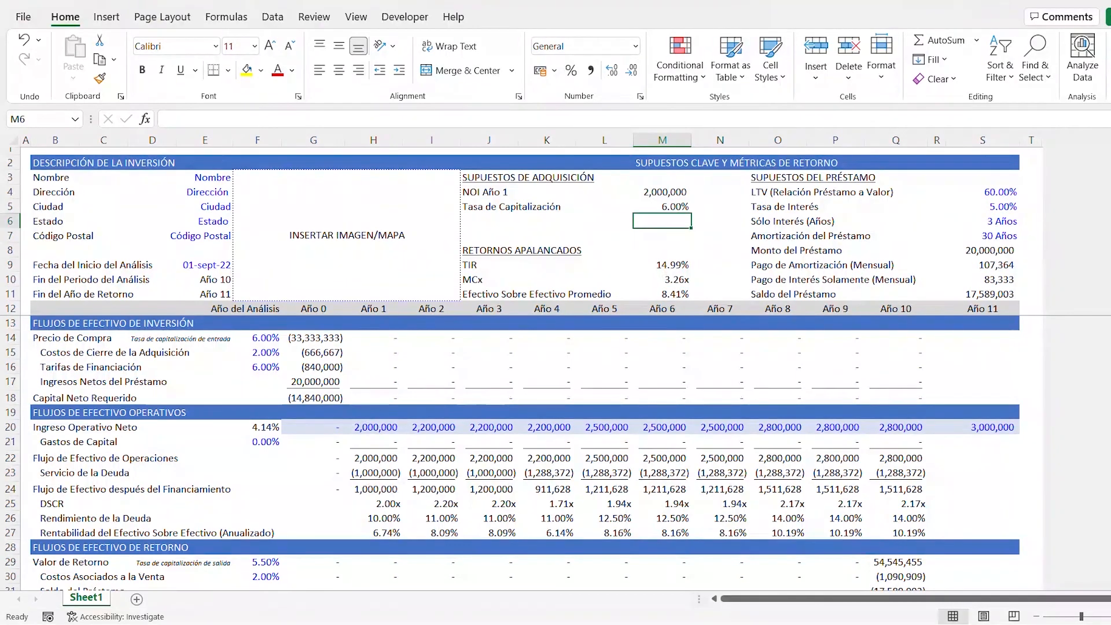
{"action": "key", "text": "Left"}
{"action": "key", "text": "Left"}
{"action": "key", "text": "Left"}
{"action": "type", "text": "C"}
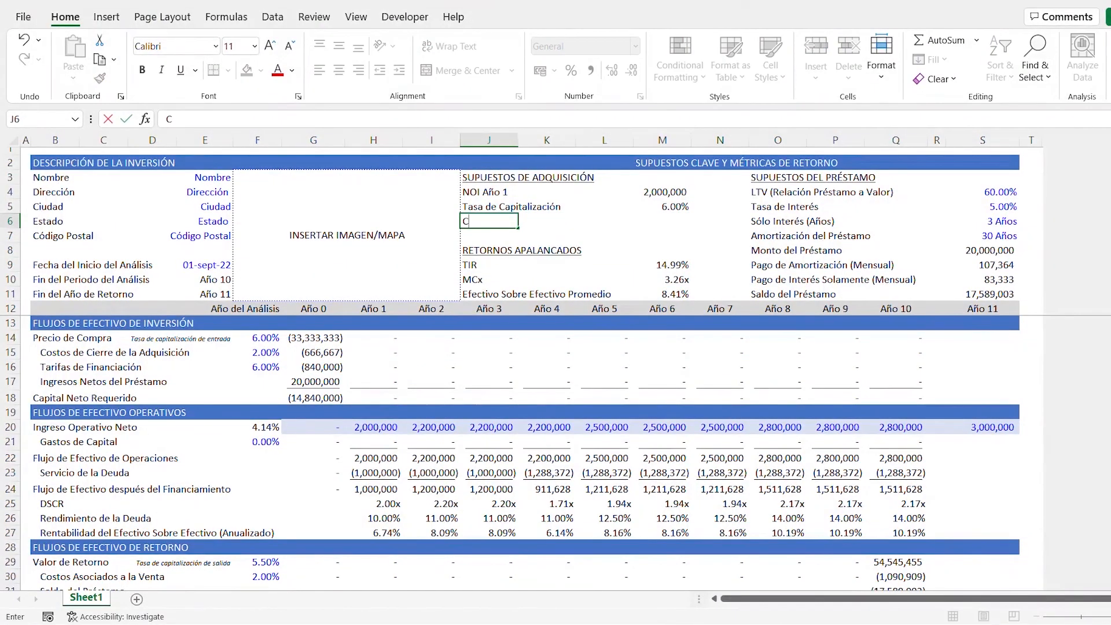
{"action": "type", "text": "ostos de "}
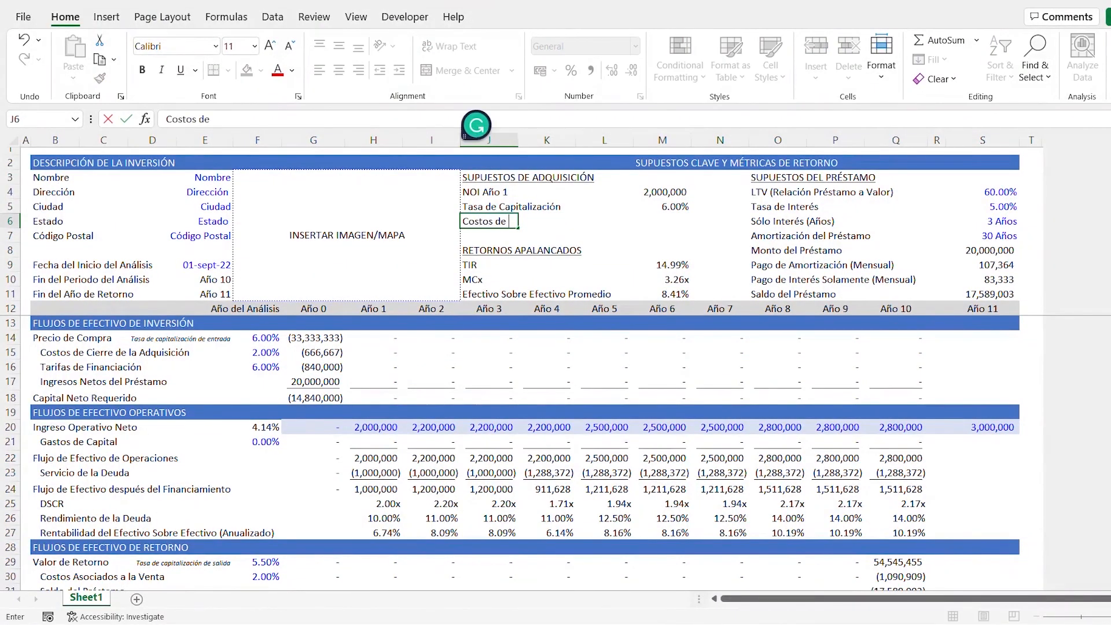
{"action": "type", "text": "Cierre de la Compra"}
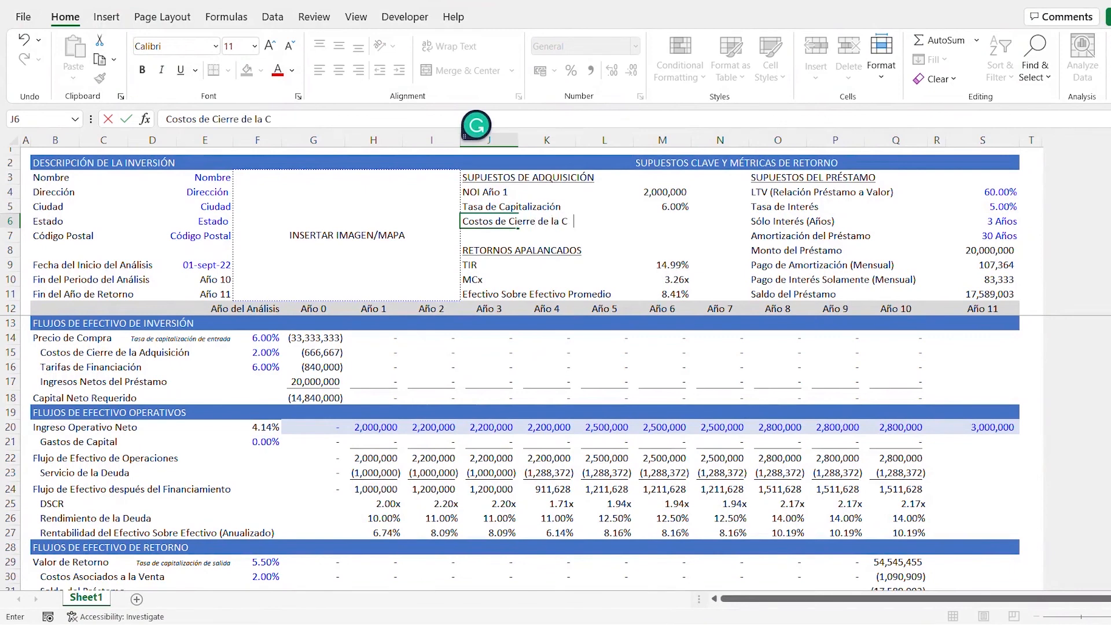
- Link M6 to the acquisition closing cost percentage in F15
{"action": "key", "text": "Right"}
{"action": "key", "text": "Right"}
{"action": "key", "text": "Right"}
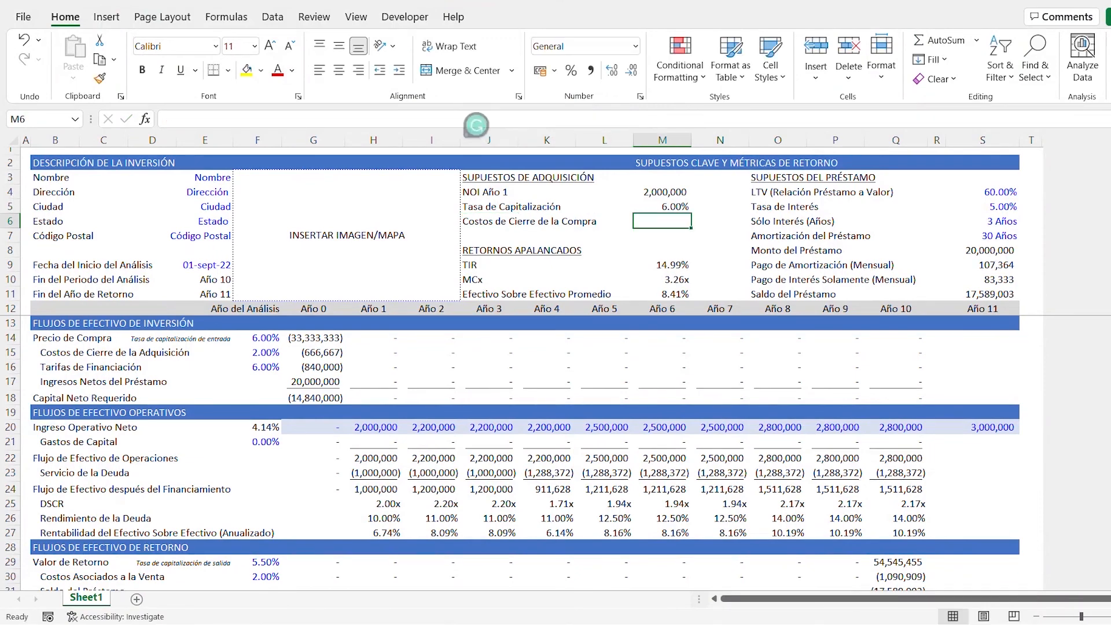
{"action": "type", "text": "="}
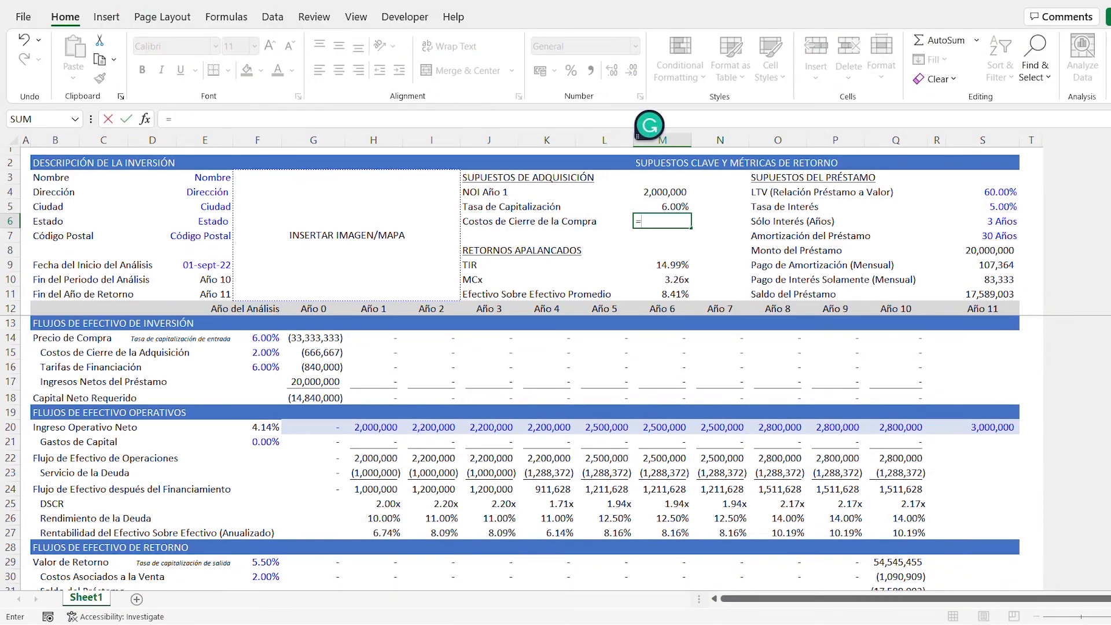
{"action": "left_click", "coordinate": [263, 354]}
{"action": "key", "text": "Return"}
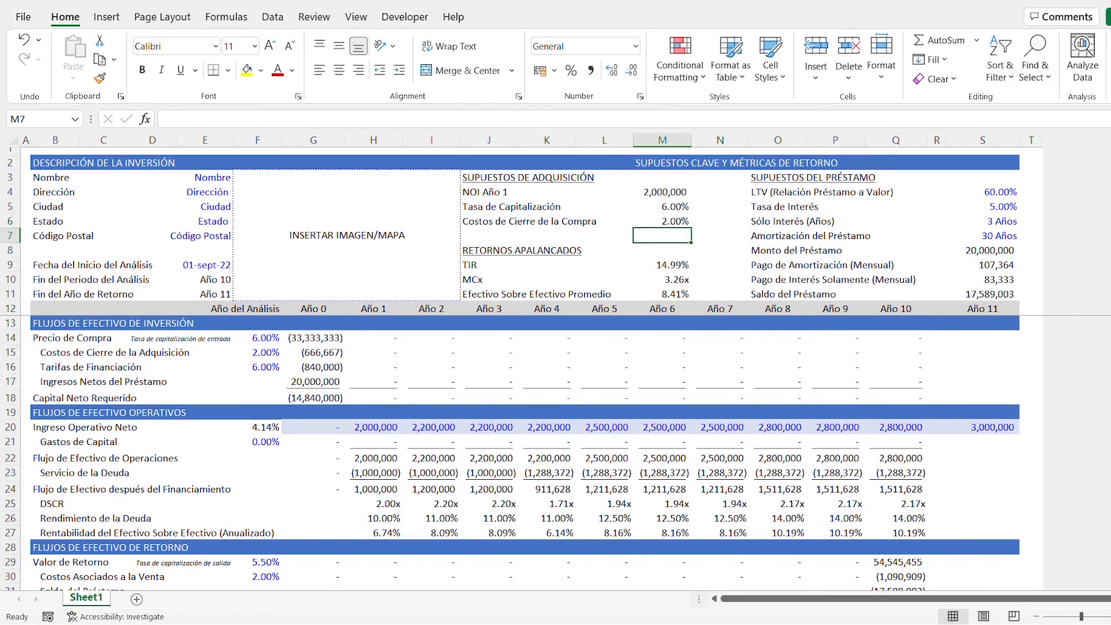
- Enter the label "Precio de Compra" in J7
{"action": "key", "text": "Left"}
{"action": "key", "text": "Left"}
{"action": "key", "text": "Left"}
{"action": "type", "text": "Pr"}
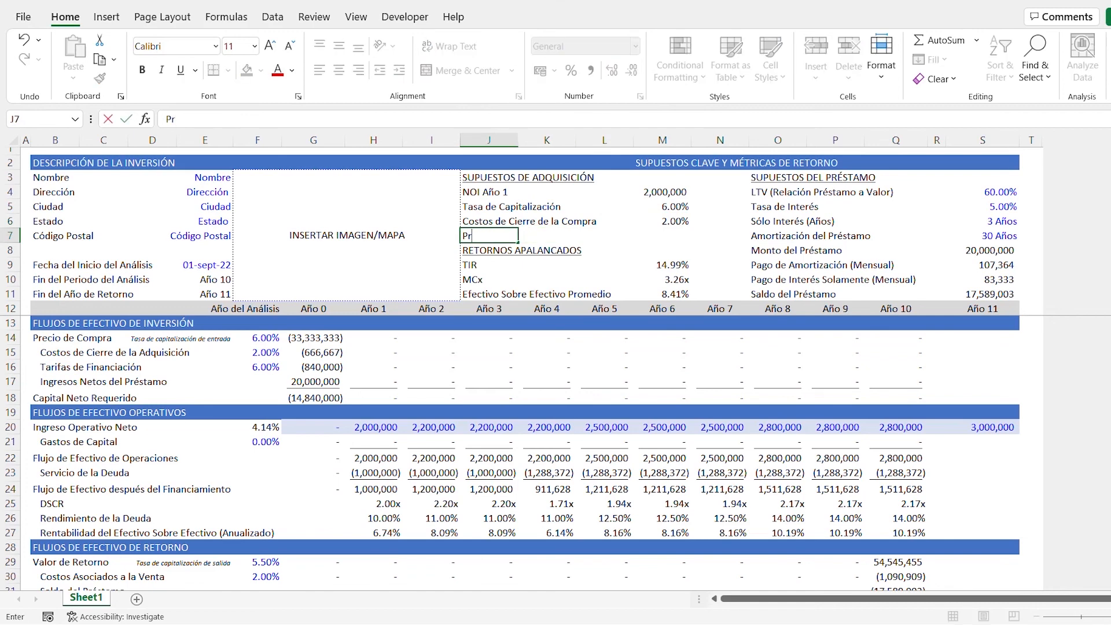
{"action": "type", "text": "ecio de Compra"}
- Calculate the Precio de Compra in M7 by dividing the NOI Año 1 in M4 by the capitalization rate in M5
{"action": "key", "text": "Right"}
{"action": "key", "text": "Right"}
{"action": "key", "text": "Right"}
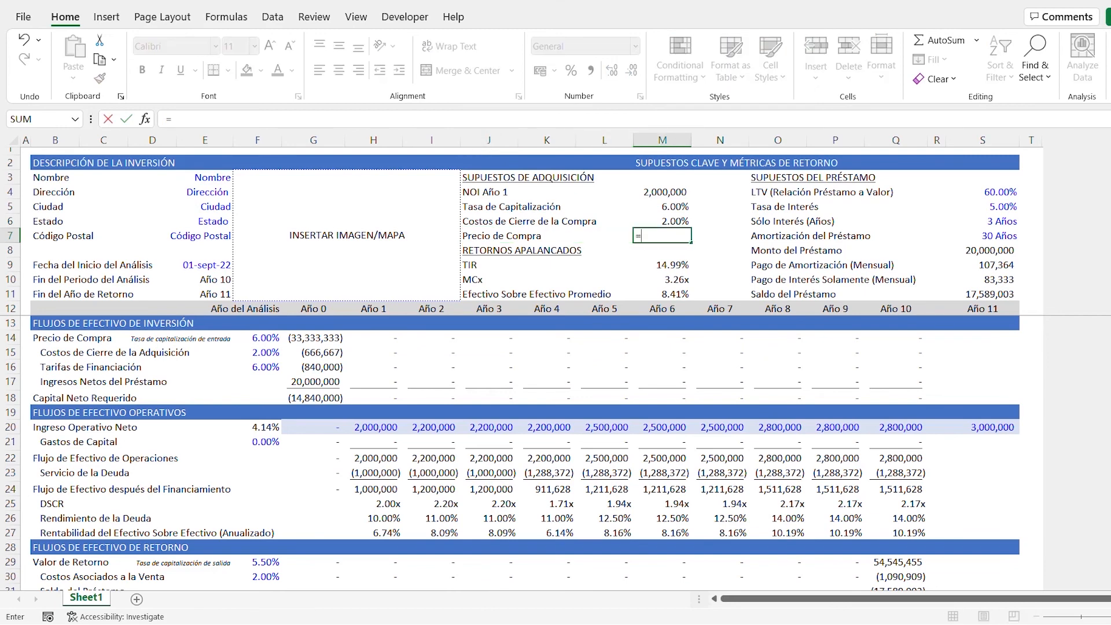
{"action": "type", "text": "="}
{"action": "key", "text": "Up"}
{"action": "key", "text": "Up"}
{"action": "key", "text": "Up"}
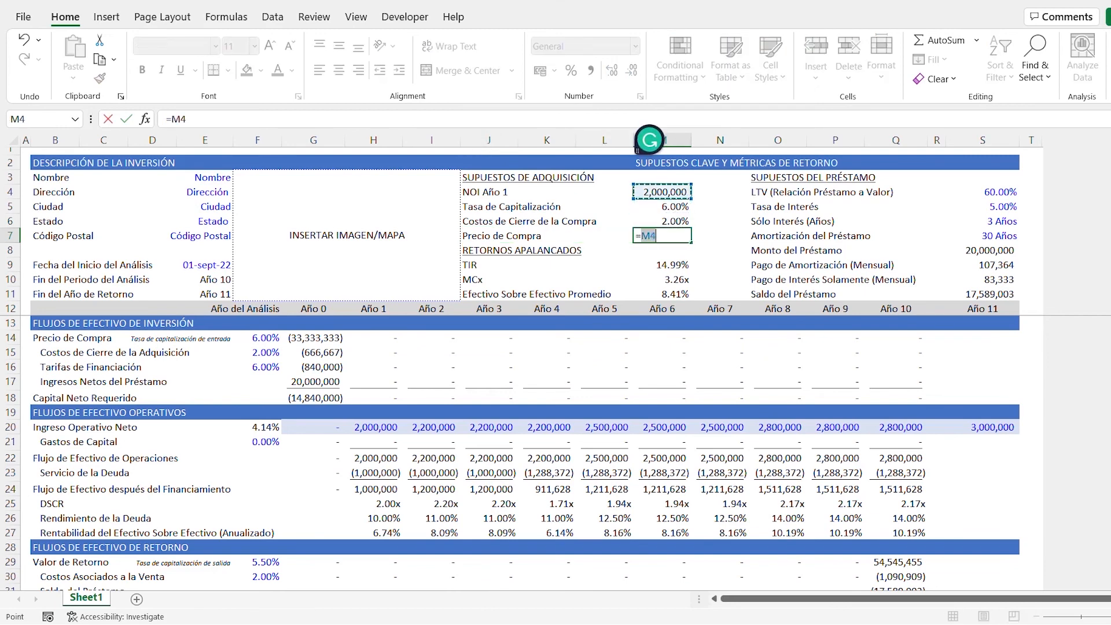
{"action": "type", "text": "/"}
{"action": "key", "text": "Up"}
{"action": "key", "text": "Up"}
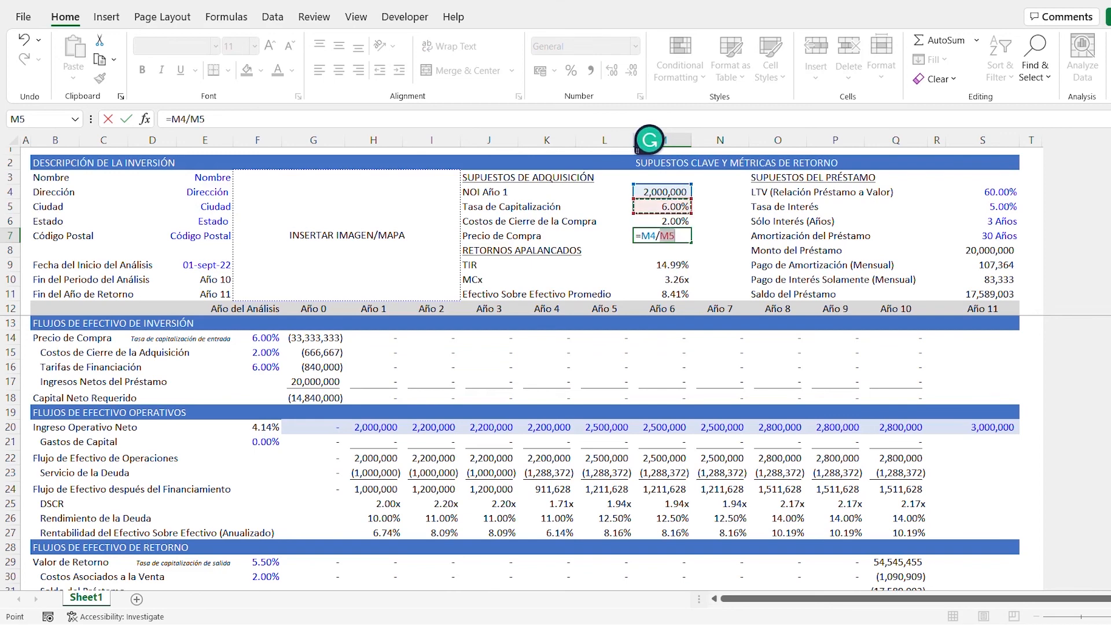
{"action": "key", "text": "ctrl+Return"}
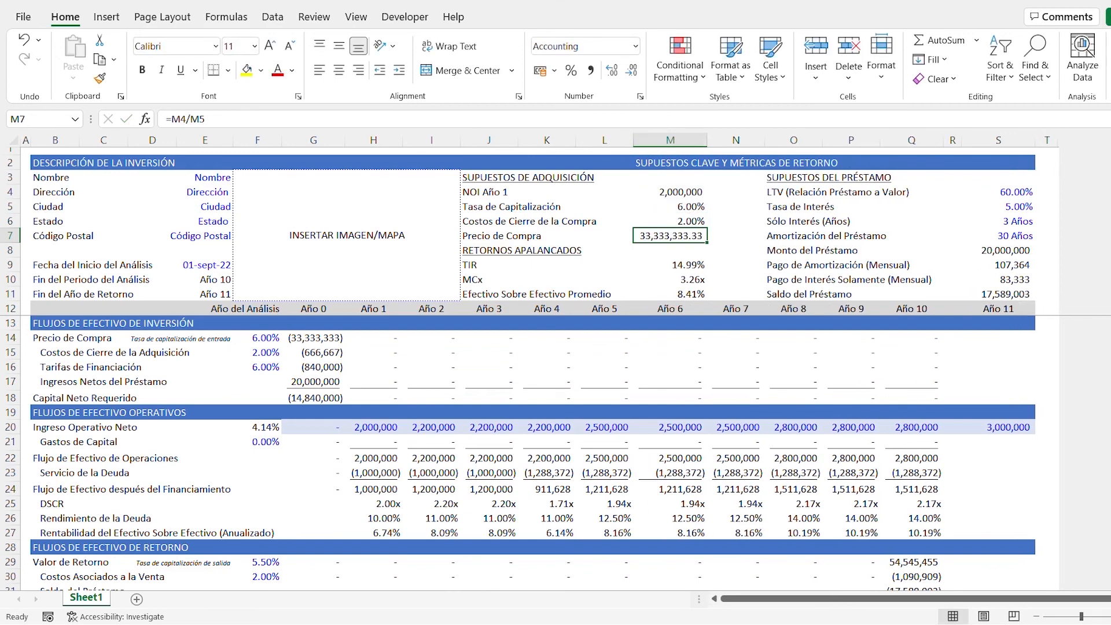
- Copy the number format of the NOI Año 1 value in M4 onto the purchase price in M7
{"action": "left_click", "coordinate": [689, 191]}
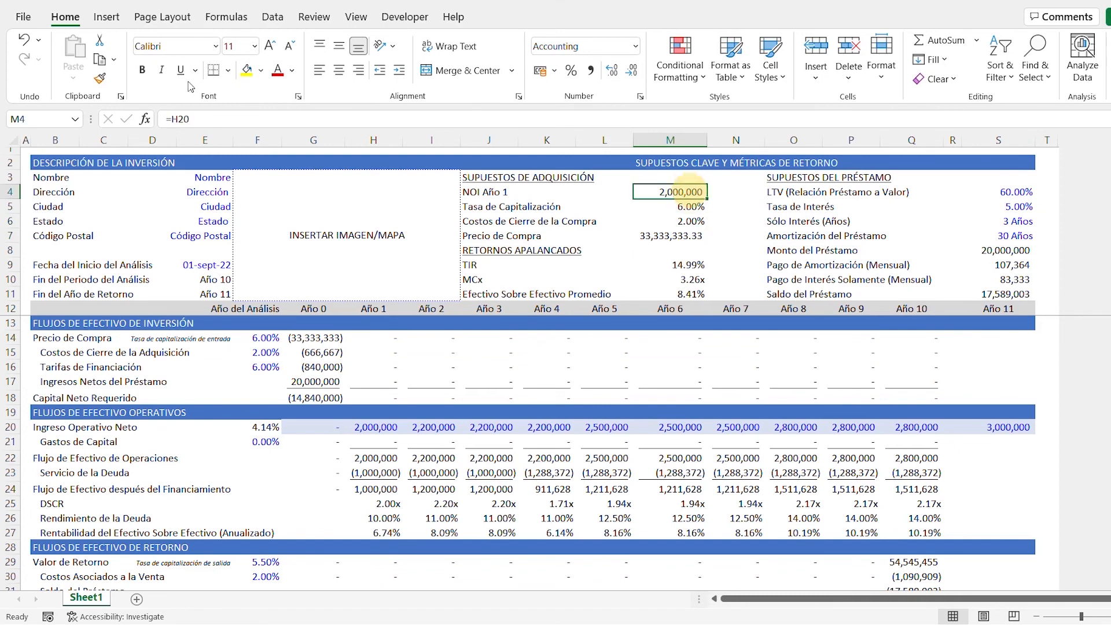
{"action": "left_click", "coordinate": [102, 77]}
{"action": "left_click", "coordinate": [668, 233]}
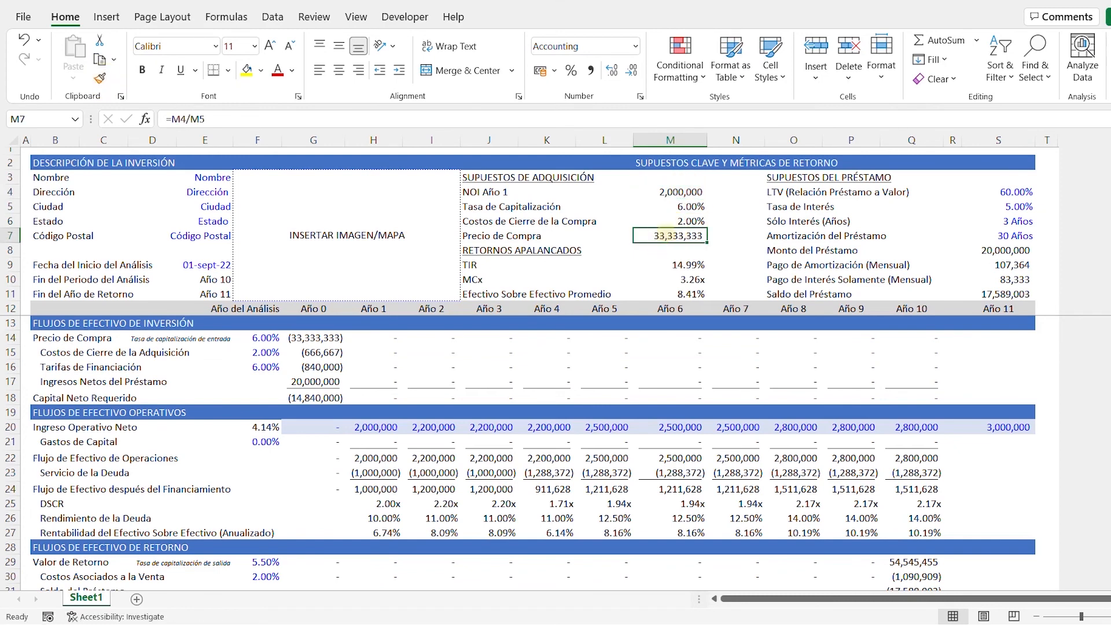
- Review the operating, return and levered net cash flow sections down to row 35
{"action": "key", "text": "Down"}
{"action": "key", "text": "Down"}
{"action": "key", "text": "Down"}
{"action": "key", "text": "Down"}
{"action": "key", "text": "Down"}
{"action": "key", "text": "Down"}
{"action": "key", "text": "Down"}
{"action": "key", "text": "Down"}
{"action": "key", "text": "Down"}
{"action": "key", "text": "Down"}
{"action": "key", "text": "Down"}
{"action": "key", "text": "Down"}
{"action": "key", "text": "Down"}
{"action": "key", "text": "Down"}
{"action": "key", "text": "Down"}
{"action": "key", "text": "Down"}
{"action": "key", "text": "Down"}
{"action": "key", "text": "Down"}
{"action": "key", "text": "Down"}
{"action": "key", "text": "Down"}
{"action": "key", "text": "Down"}
{"action": "key", "text": "Down"}
{"action": "key", "text": "Down"}
{"action": "key", "text": "Down"}
{"action": "key", "text": "Down"}
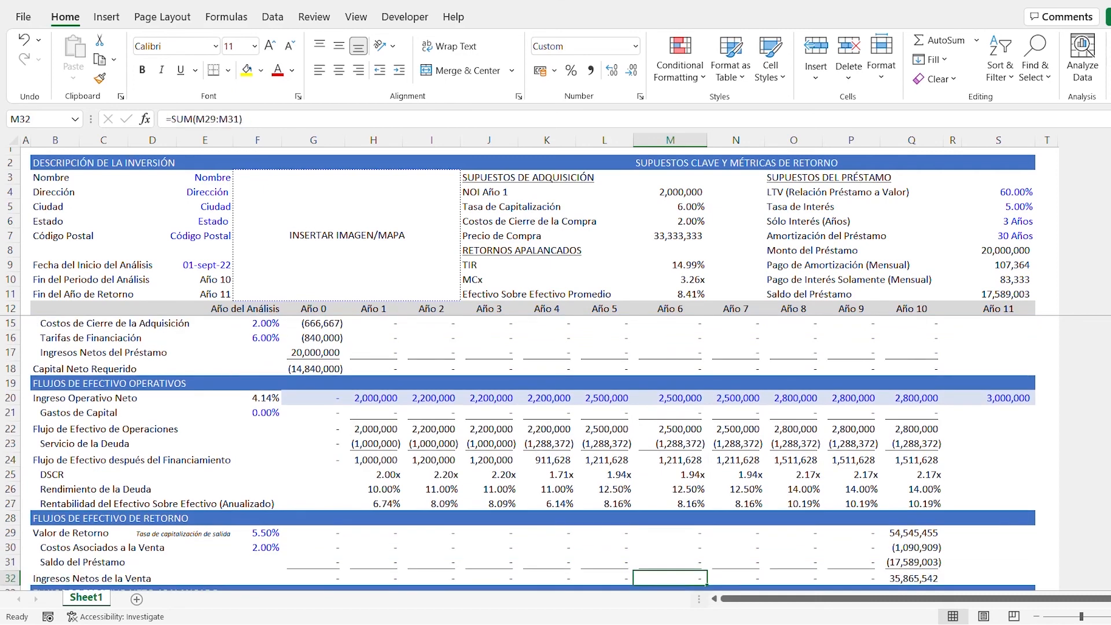
{"action": "key", "text": "Down"}
{"action": "key", "text": "Down"}
{"action": "key", "text": "Down"}
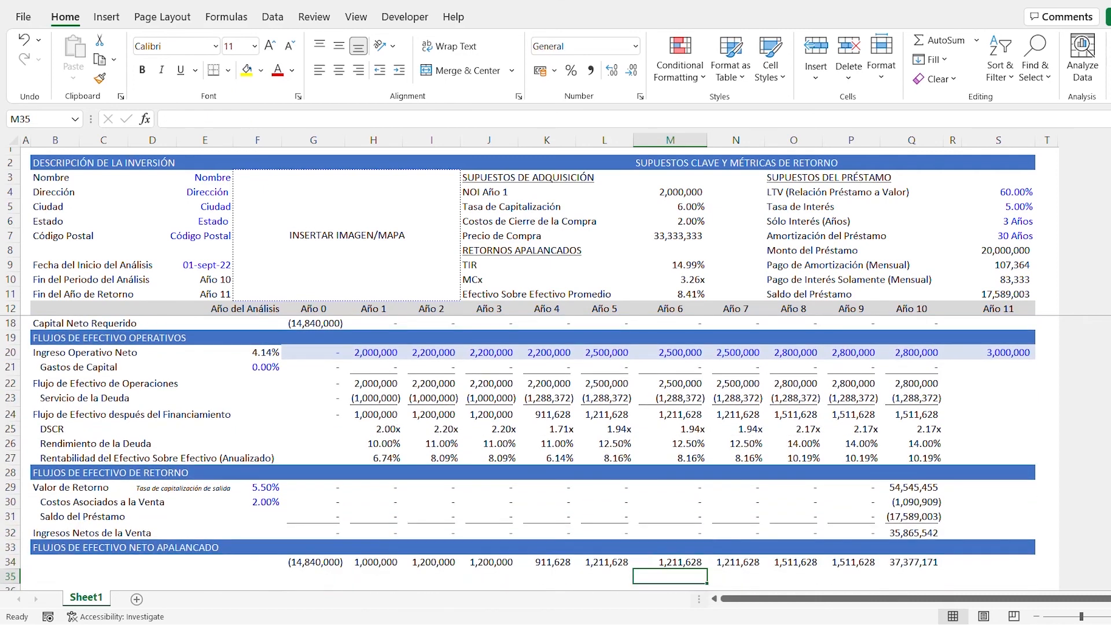
{"action": "left_click", "coordinate": [56, 338]}
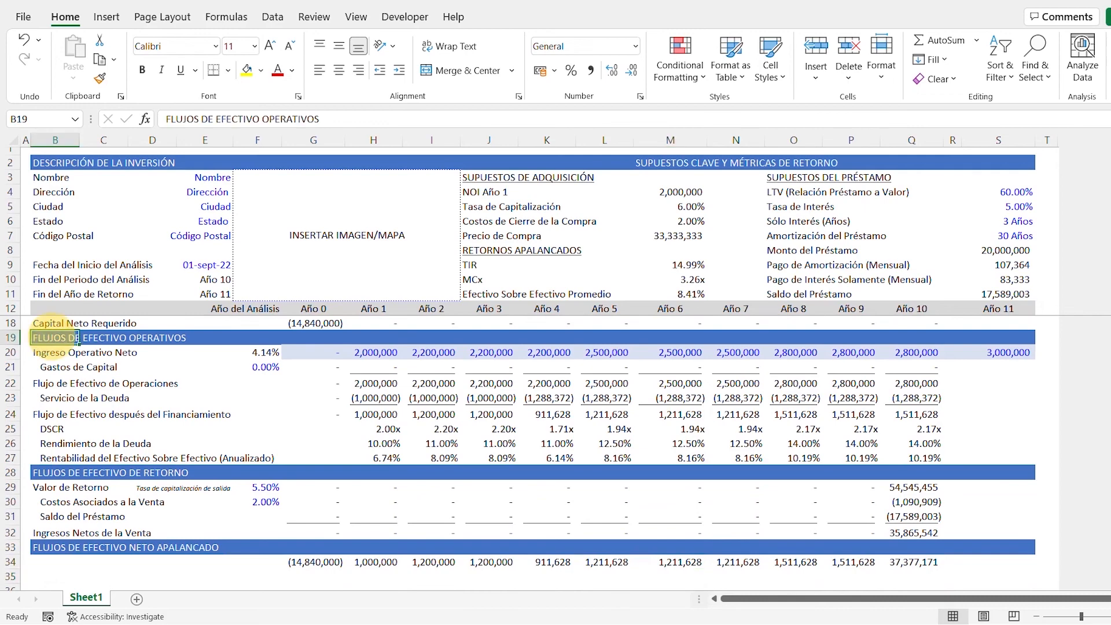
{"action": "key", "text": "Down"}
{"action": "key", "text": "Down"}
{"action": "key", "text": "Down"}
{"action": "key", "text": "Down"}
{"action": "key", "text": "Down"}
{"action": "key", "text": "Down"}
{"action": "key", "text": "Down"}
{"action": "key", "text": "Down"}
{"action": "key", "text": "Down"}
{"action": "key", "text": "Down"}
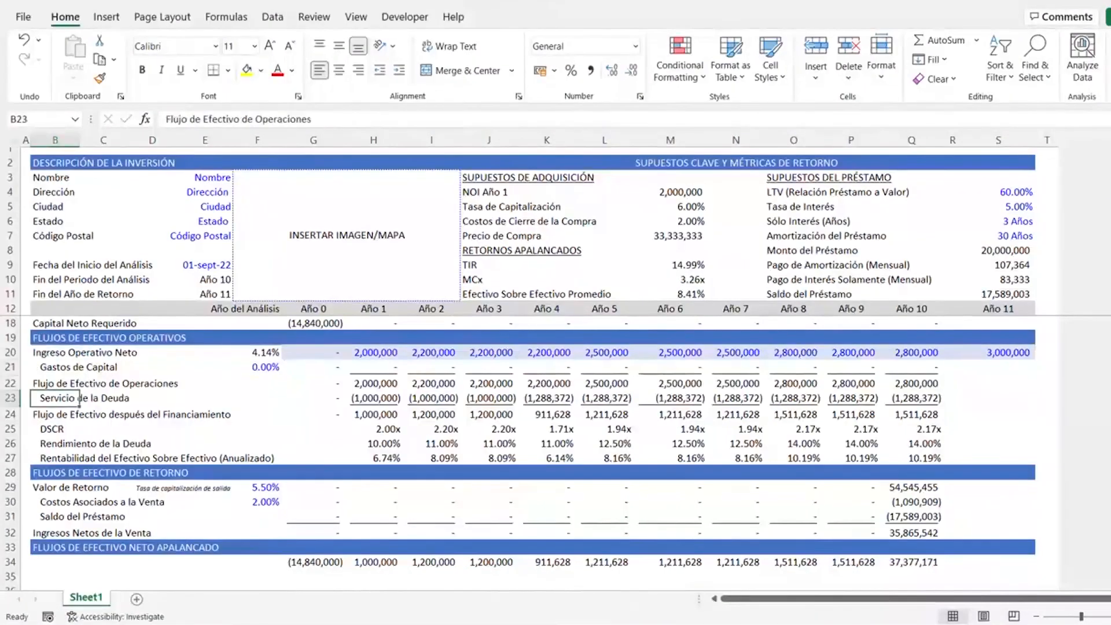
{"action": "key", "text": "Down"}
{"action": "key", "text": "Down"}
{"action": "key", "text": "Down"}
{"action": "key", "text": "Down"}
{"action": "key", "text": "Down"}
{"action": "key", "text": "Down"}
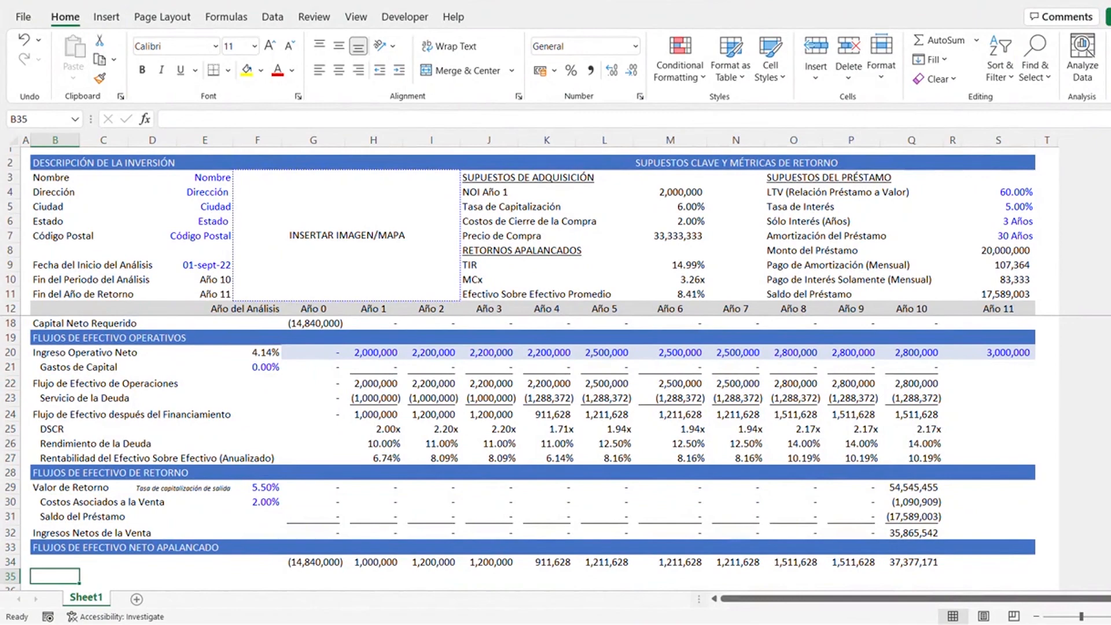
- Set the font size of the entire worksheet to 10
{"action": "left_click", "coordinate": [12, 139]}
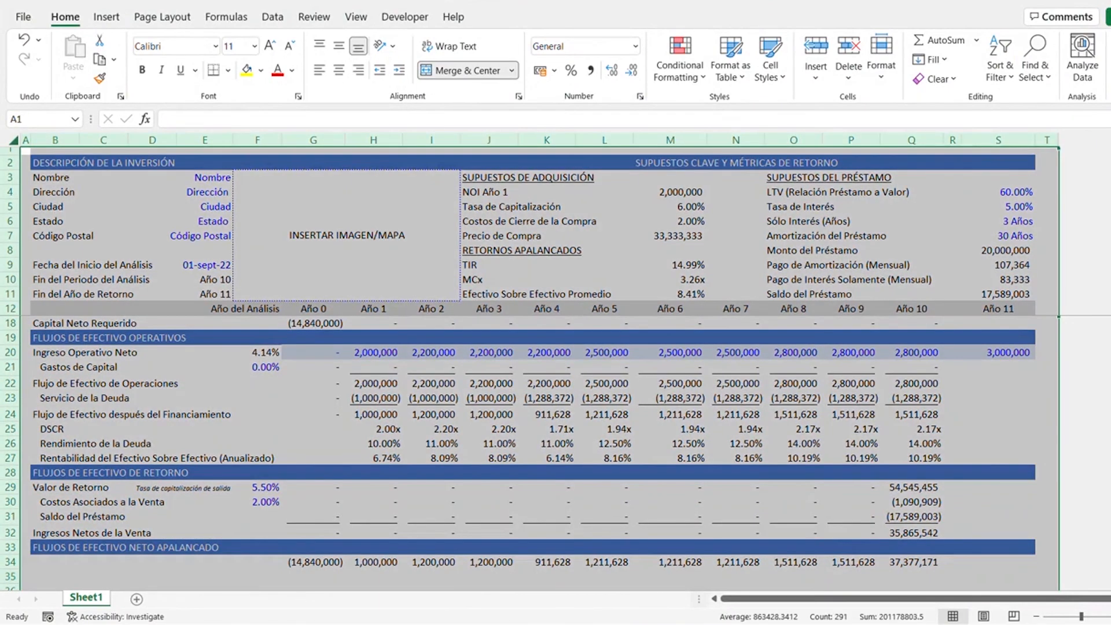
{"action": "left_click", "coordinate": [254, 46]}
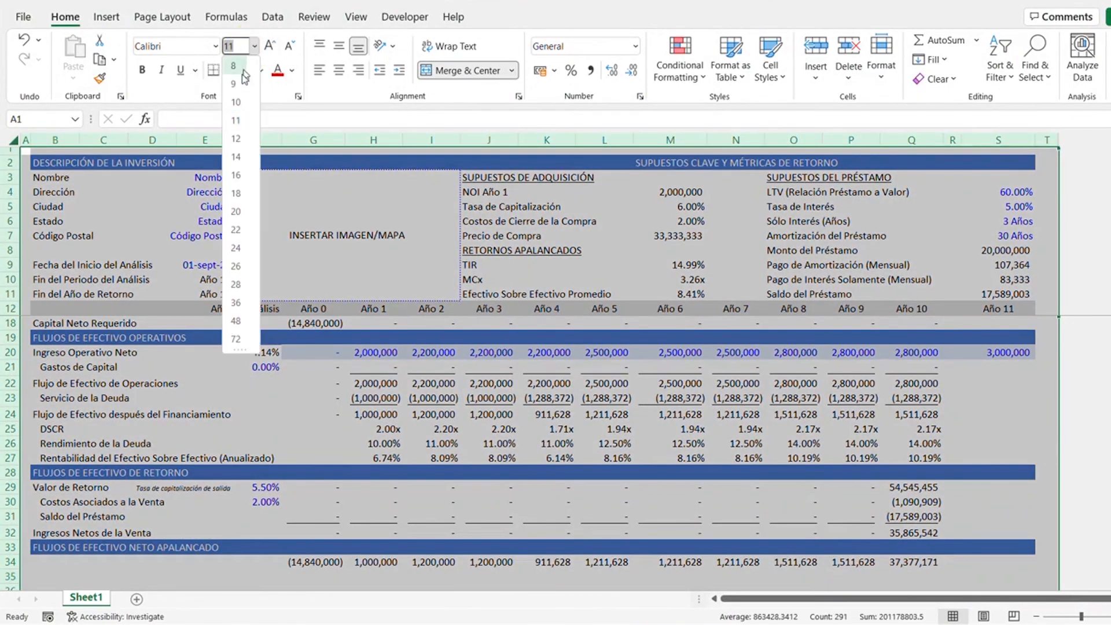
{"action": "left_click", "coordinate": [237, 103]}
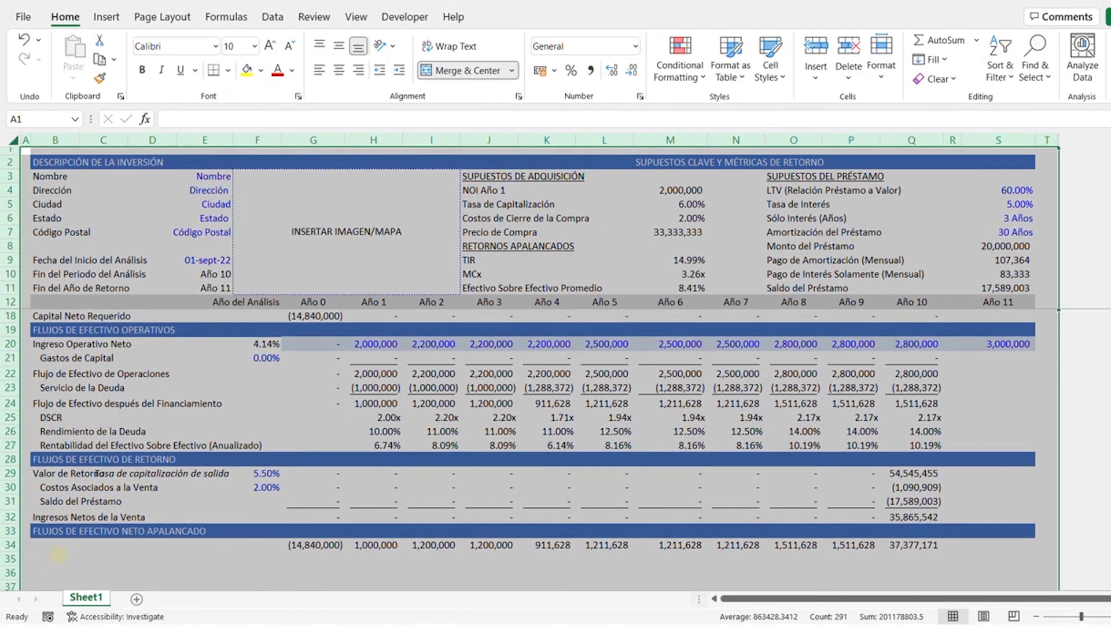
{"action": "left_click", "coordinate": [57, 558]}
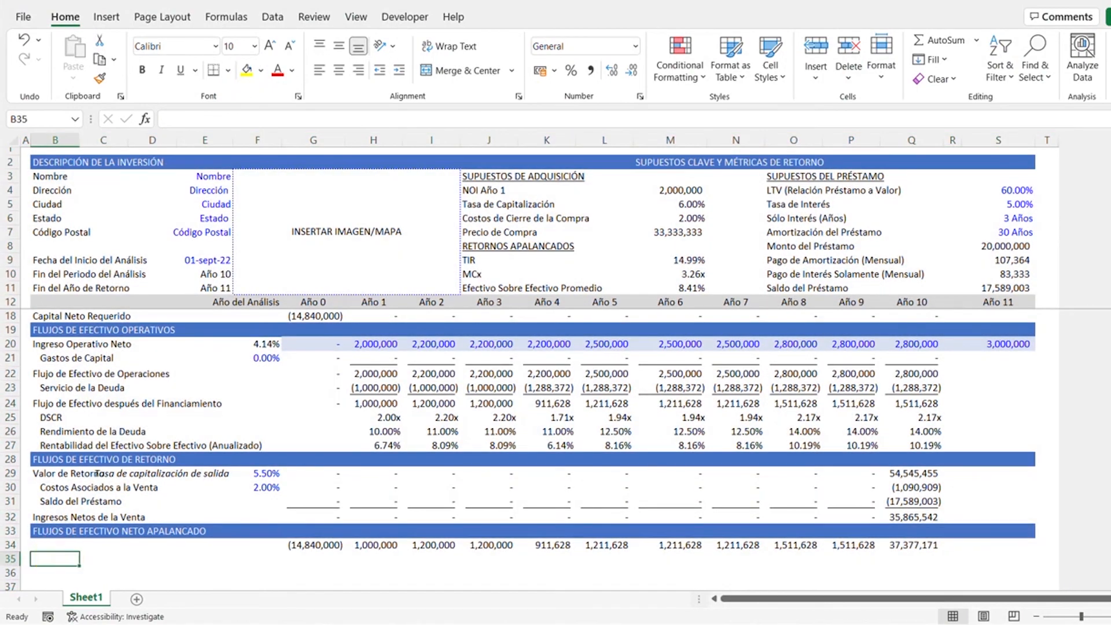
- Insert an empty 2-D stacked column chart from the blank cell B35
{"action": "key", "text": "alt"}
{"action": "key", "text": "h"}
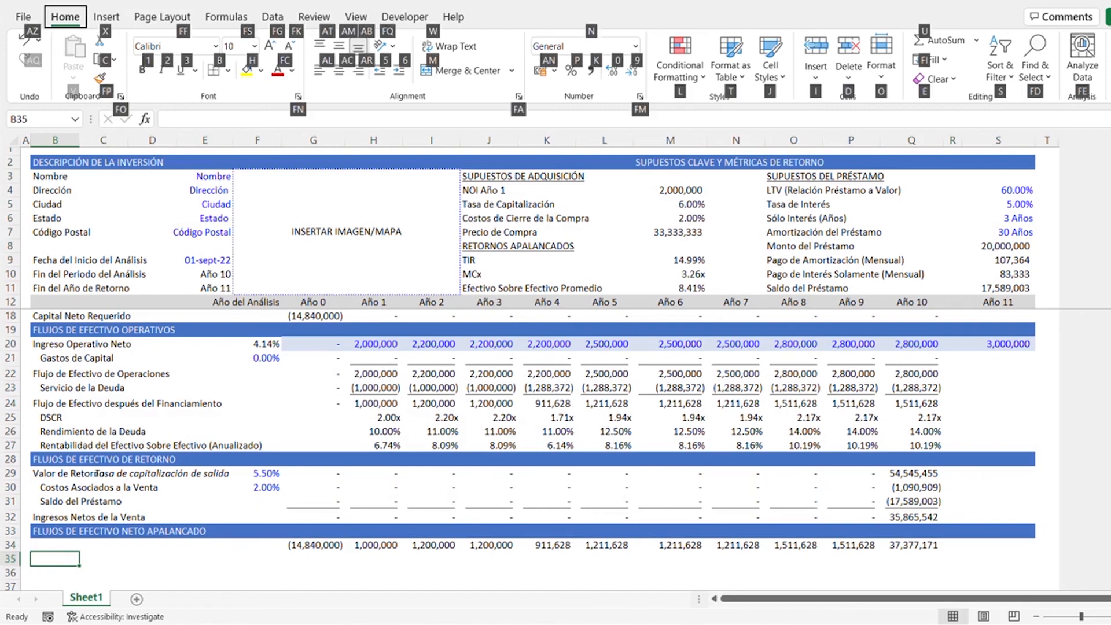
{"action": "key", "text": "Escape"}
{"action": "key", "text": "Right"}
{"action": "key", "text": "Right"}
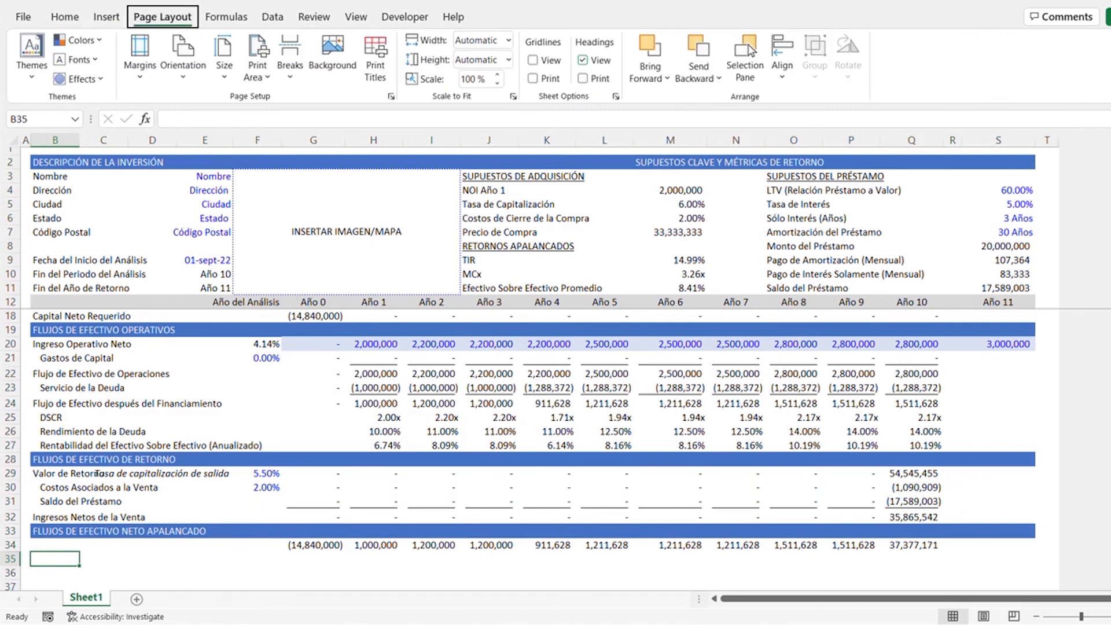
{"action": "key", "text": "Left"}
{"action": "key", "text": "Down"}
{"action": "key", "text": "Right"}
{"action": "key", "text": "Right"}
{"action": "key", "text": "Right"}
{"action": "key", "text": "Right"}
{"action": "key", "text": "Right"}
{"action": "key", "text": "Right"}
{"action": "key", "text": "Right"}
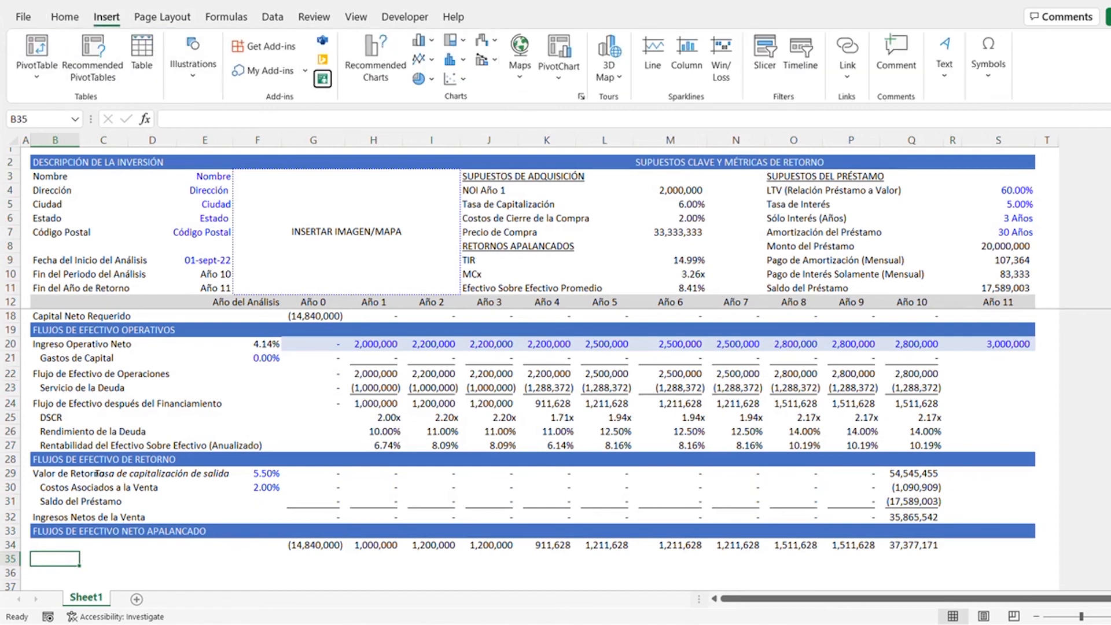
{"action": "key", "text": "Right"}
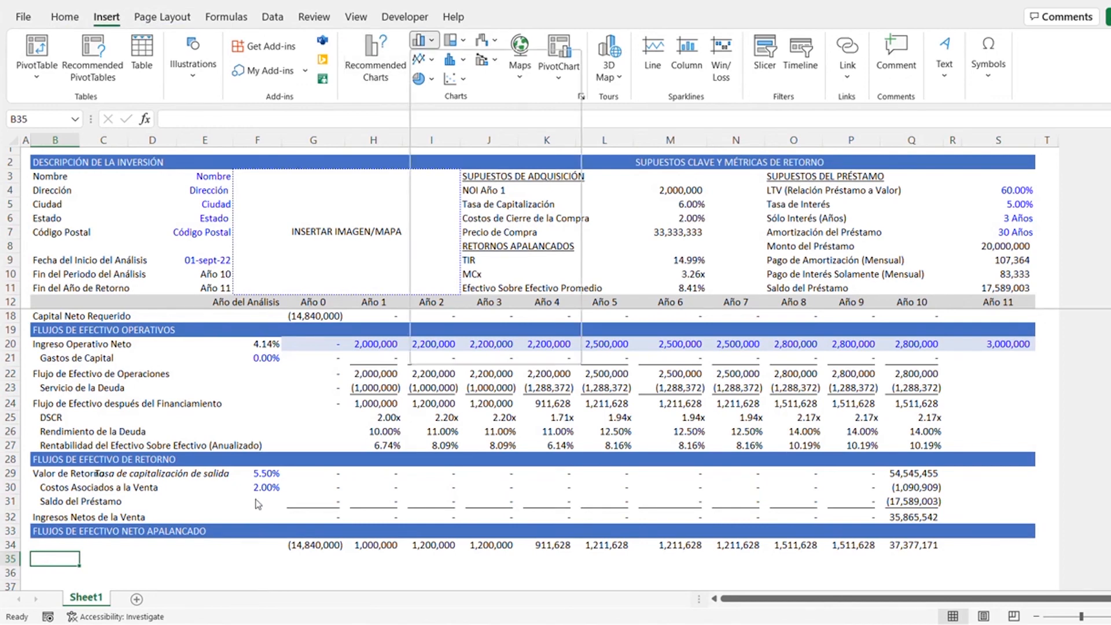
{"action": "key", "text": "Down"}
{"action": "key", "text": "Right"}
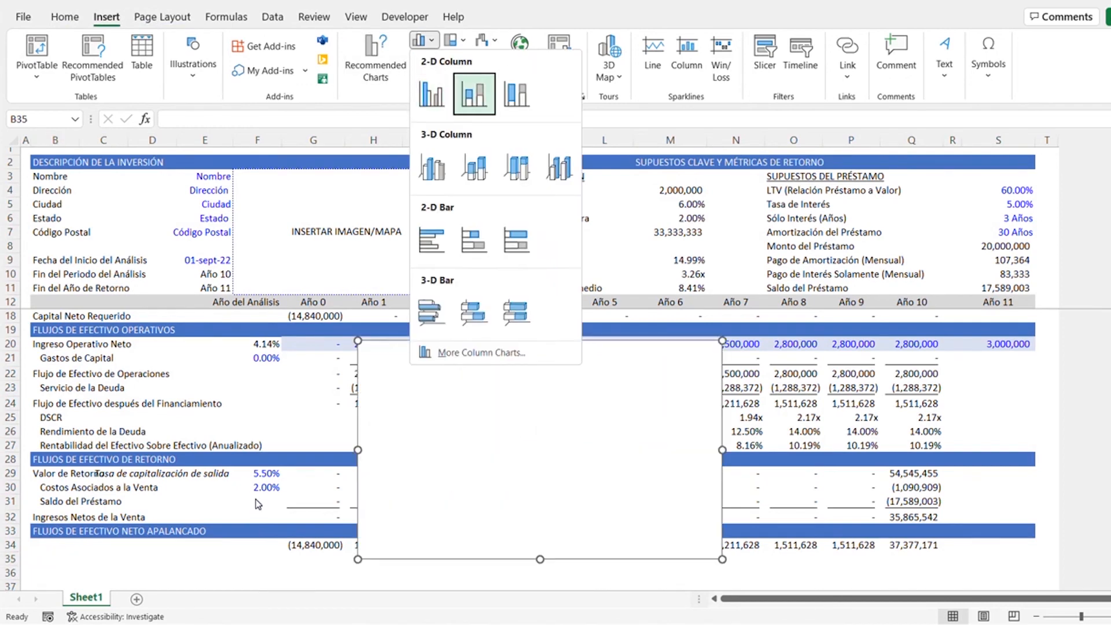
{"action": "key", "text": "Return"}
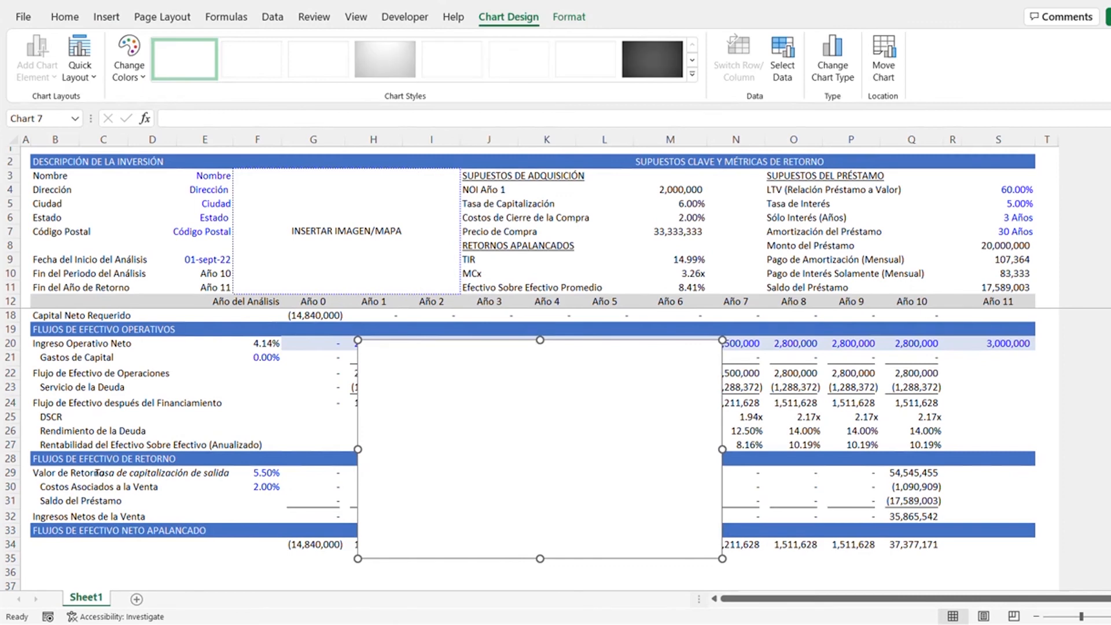
- Move the empty chart below the levered net cash flow row, with its upper corner at cell B35
{"action": "scroll", "coordinate": [389, 416], "scroll_direction": "down", "scroll_amount": 1}
{"action": "left_click_drag", "start_coordinate": [390, 415], "coordinate": [112, 517]}
{"action": "scroll", "coordinate": [116, 512], "scroll_direction": "down", "scroll_amount": 3}
{"action": "left_click_drag", "start_coordinate": [170, 443], "coordinate": [120, 558]}
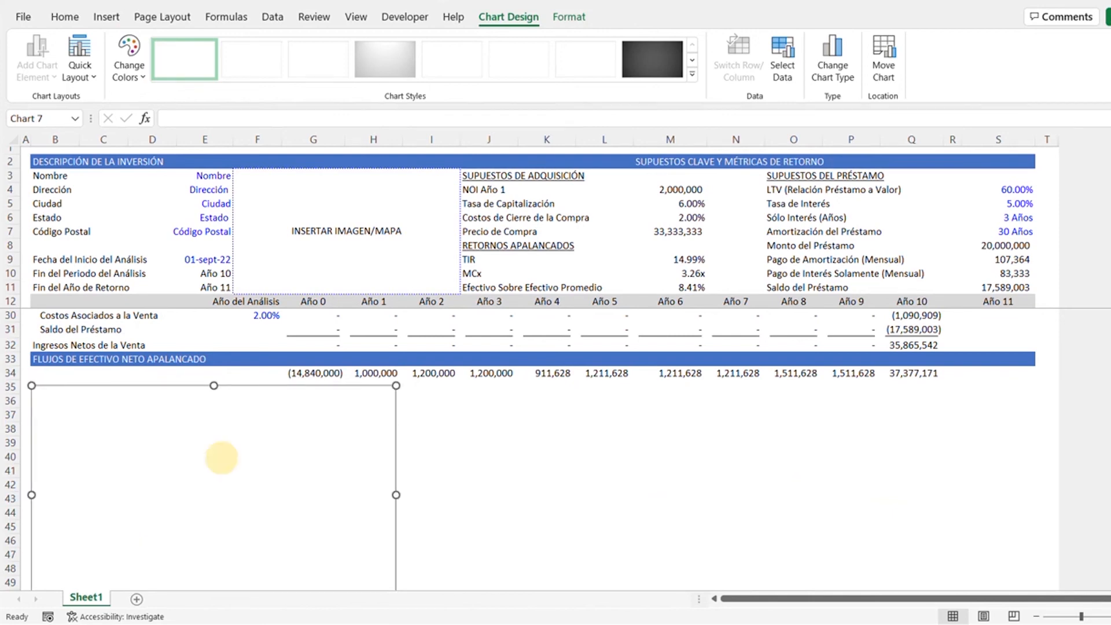
- Add a data series named "Ingreso Operativo Neto por Año" to the empty chart
{"action": "right_click", "coordinate": [224, 457]}
{"action": "left_click", "coordinate": [233, 218]}
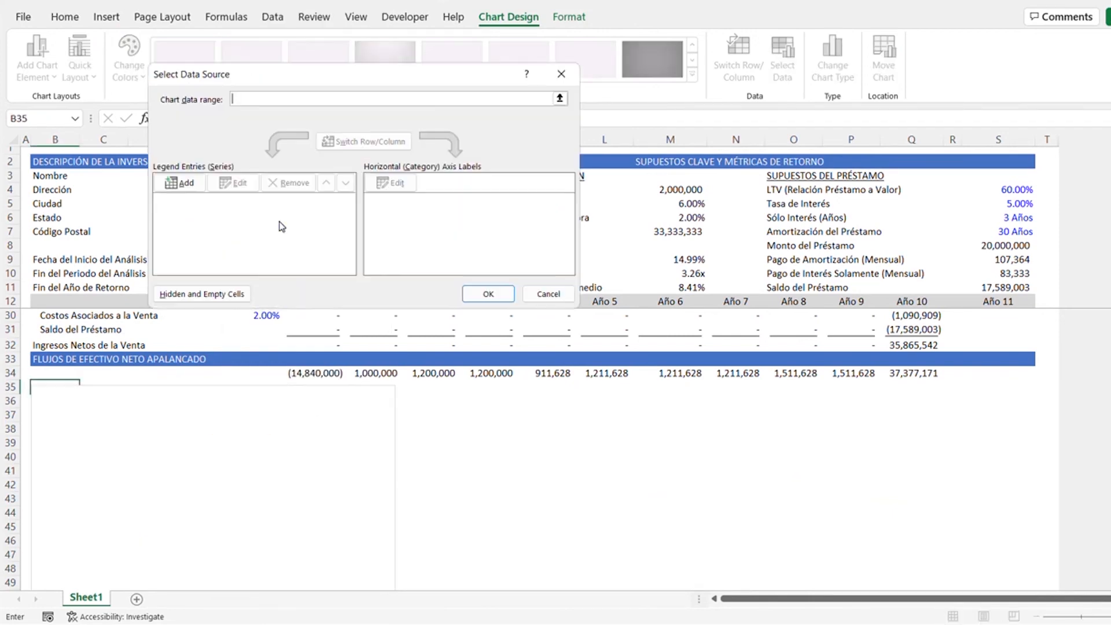
{"action": "left_click", "coordinate": [204, 188]}
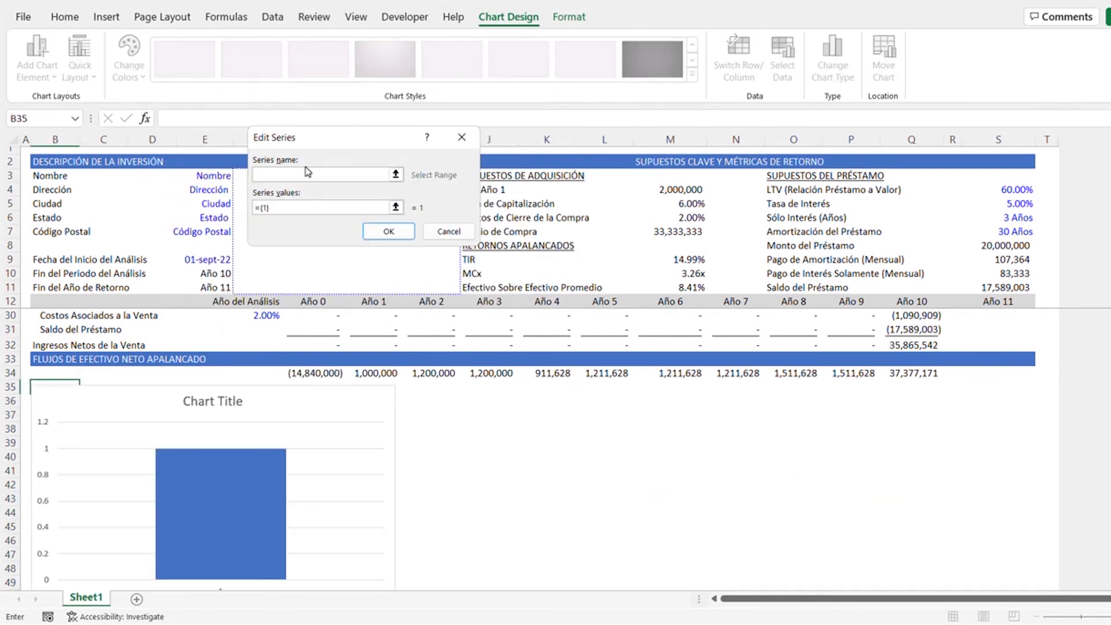
{"action": "type", "text": "Ingreso"}
{"action": "key", "text": "BackSpace"}
{"action": "key", "text": "BackSpace"}
{"action": "key", "text": "BackSpace"}
{"action": "type", "text": "por Año"}
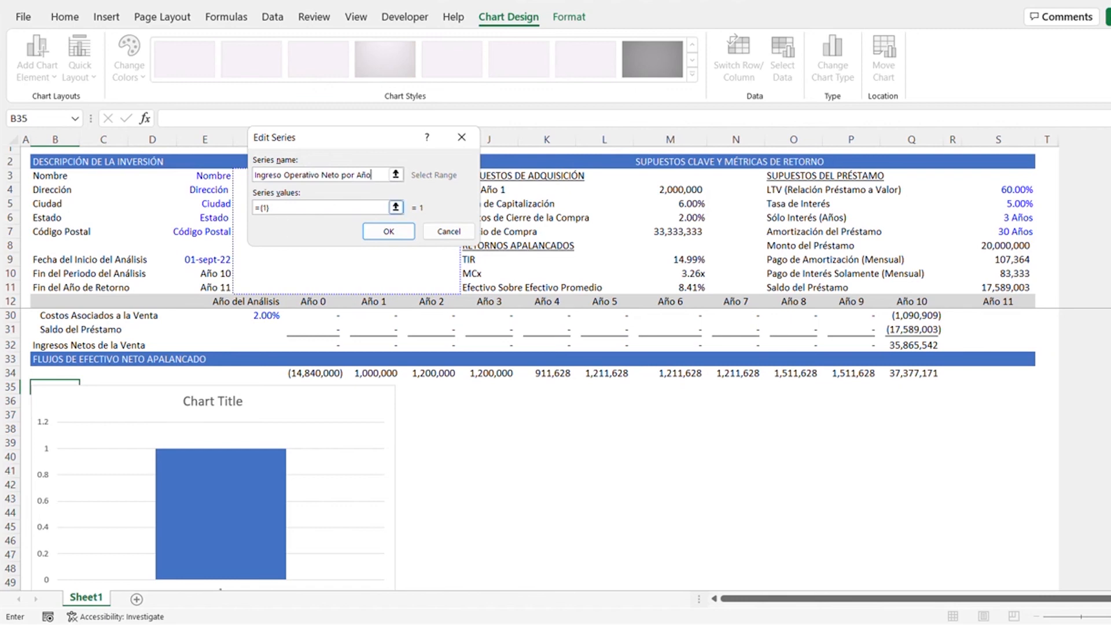
- Set the series values to the net operating income for Año 1 to Año 10 in H20:Q20
{"action": "left_click", "coordinate": [277, 208]}
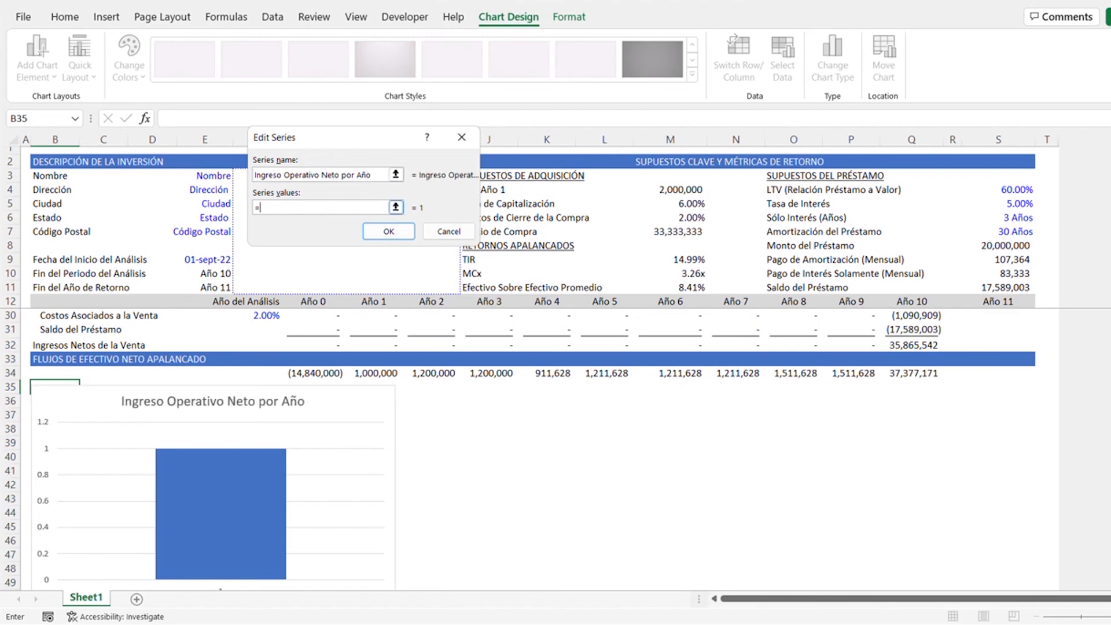
{"action": "scroll", "coordinate": [520, 451], "scroll_direction": "up", "scroll_amount": 5}
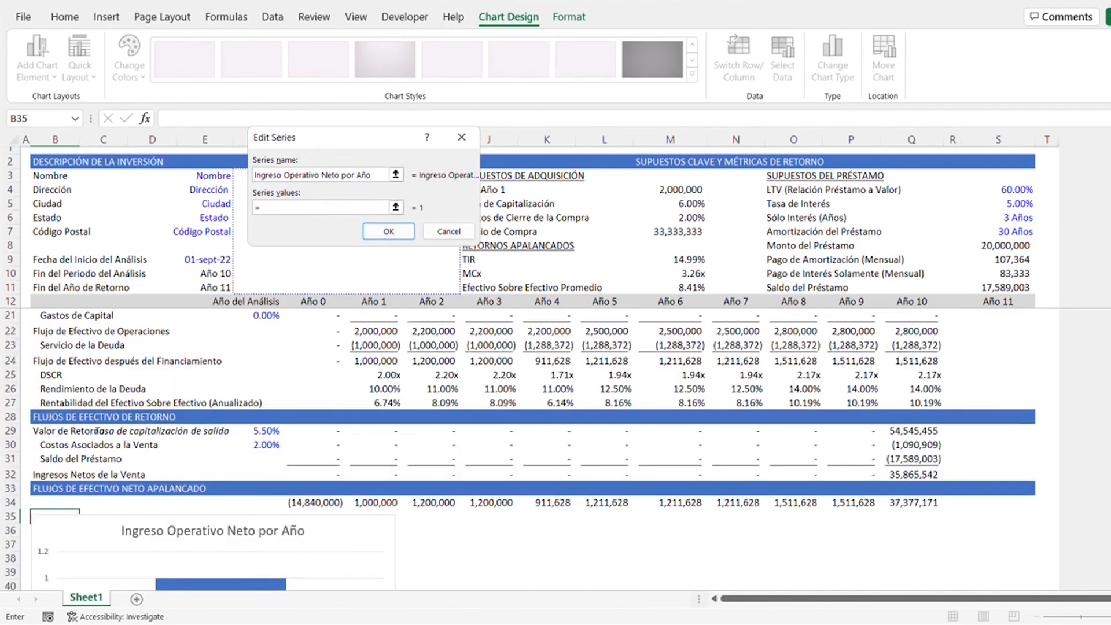
{"action": "left_click_drag", "start_coordinate": [353, 373], "coordinate": [916, 387]}
{"action": "key", "text": "Return"}
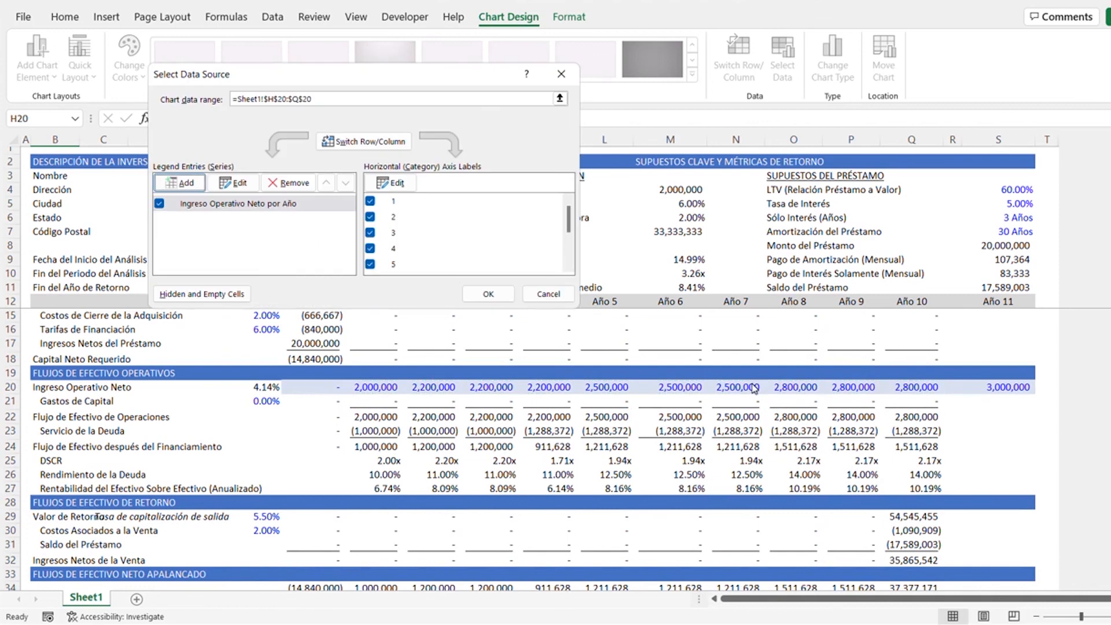
- Set the chart's horizontal axis labels to the Año 1 to Año 10 headers in H12:Q12 and accept the data source
{"action": "left_click", "coordinate": [397, 184]}
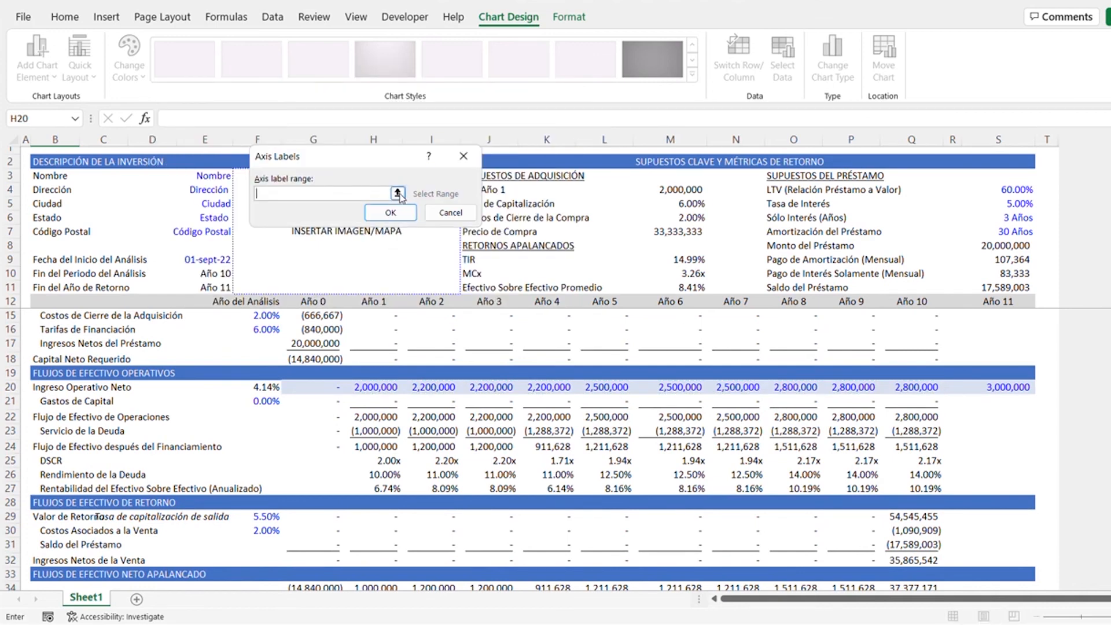
{"action": "scroll", "coordinate": [521, 449], "scroll_direction": "up", "scroll_amount": 1}
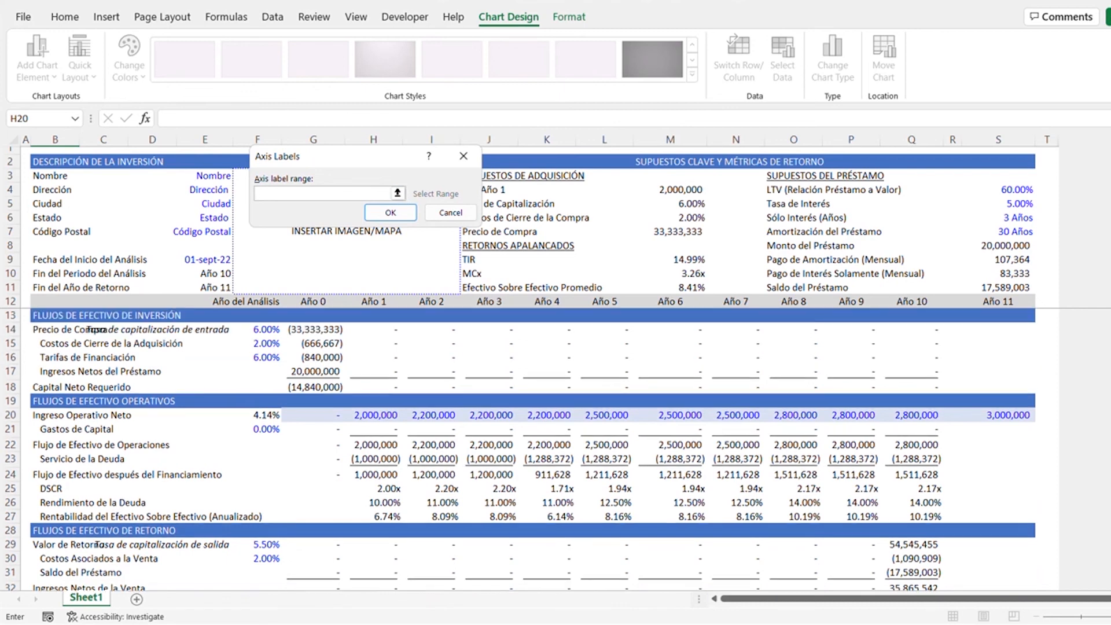
{"action": "left_click_drag", "start_coordinate": [365, 301], "coordinate": [900, 303]}
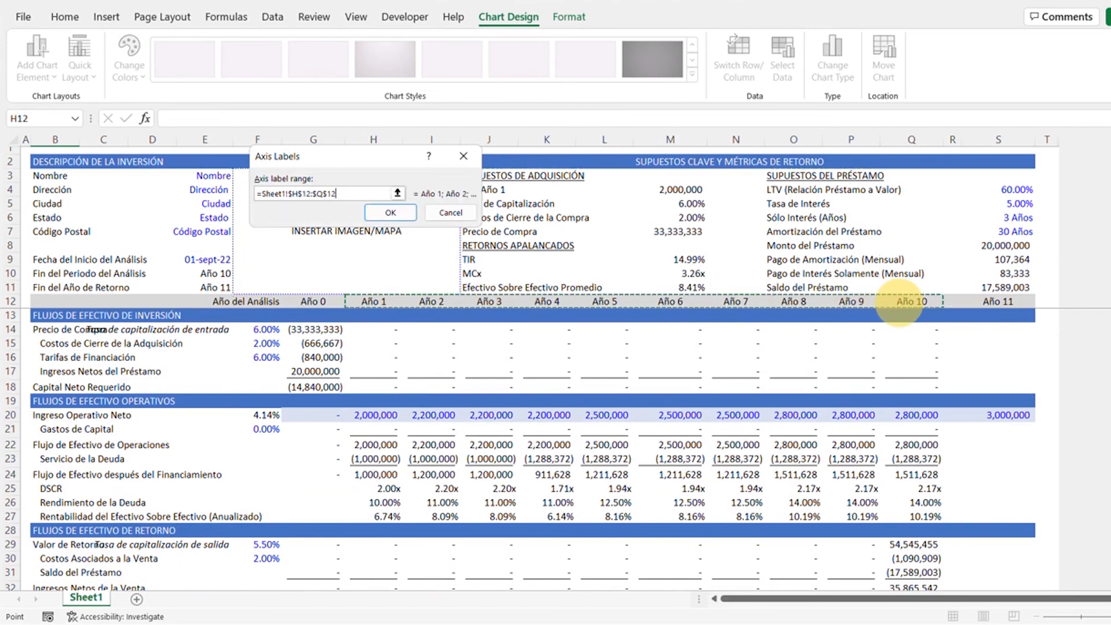
{"action": "key", "text": "Return"}
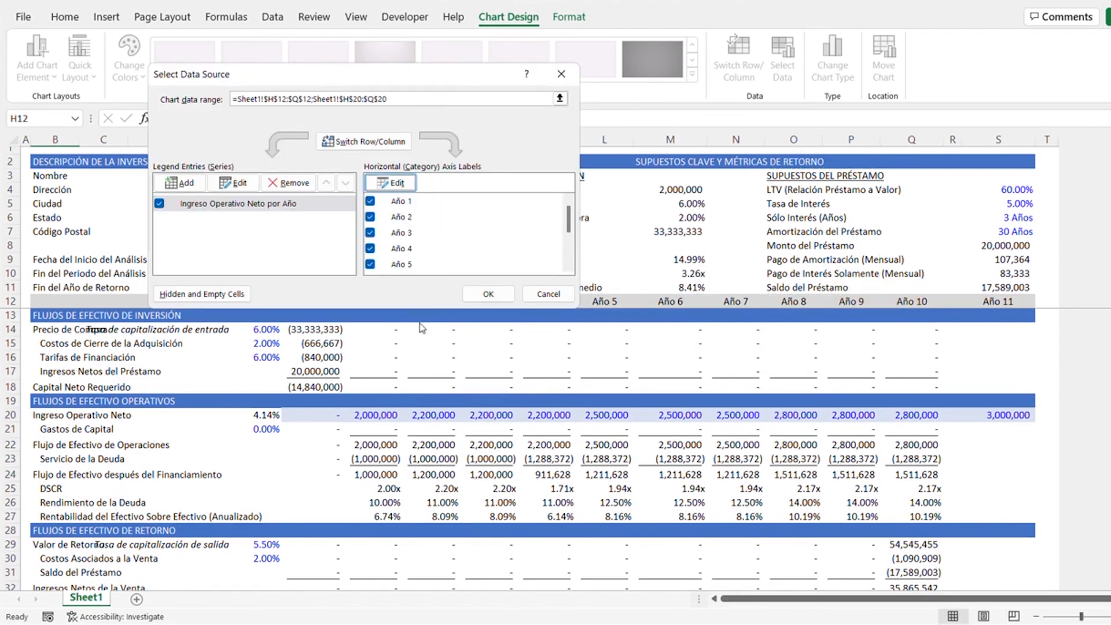
{"action": "left_click", "coordinate": [488, 294]}
{"action": "scroll", "coordinate": [532, 451], "scroll_direction": "down", "scroll_amount": 1}
{"action": "scroll", "coordinate": [290, 477], "scroll_direction": "down", "scroll_amount": 6}
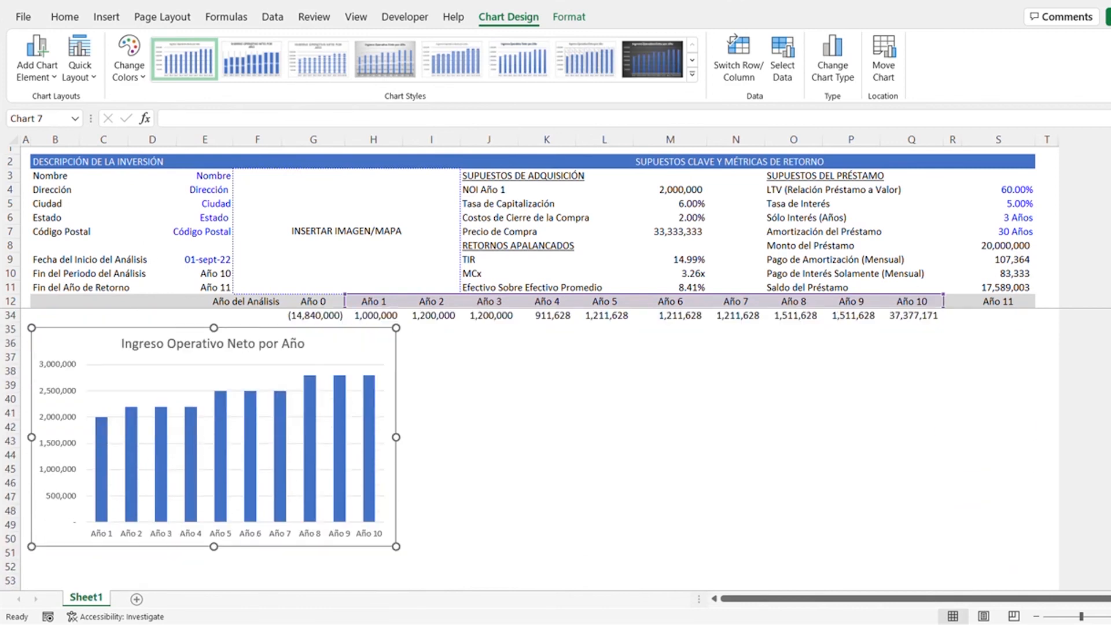
- Duplicate the net operating income chart and paste the copy beside it at cell J36
{"action": "left_click", "coordinate": [547, 371]}
{"action": "left_click", "coordinate": [355, 351]}
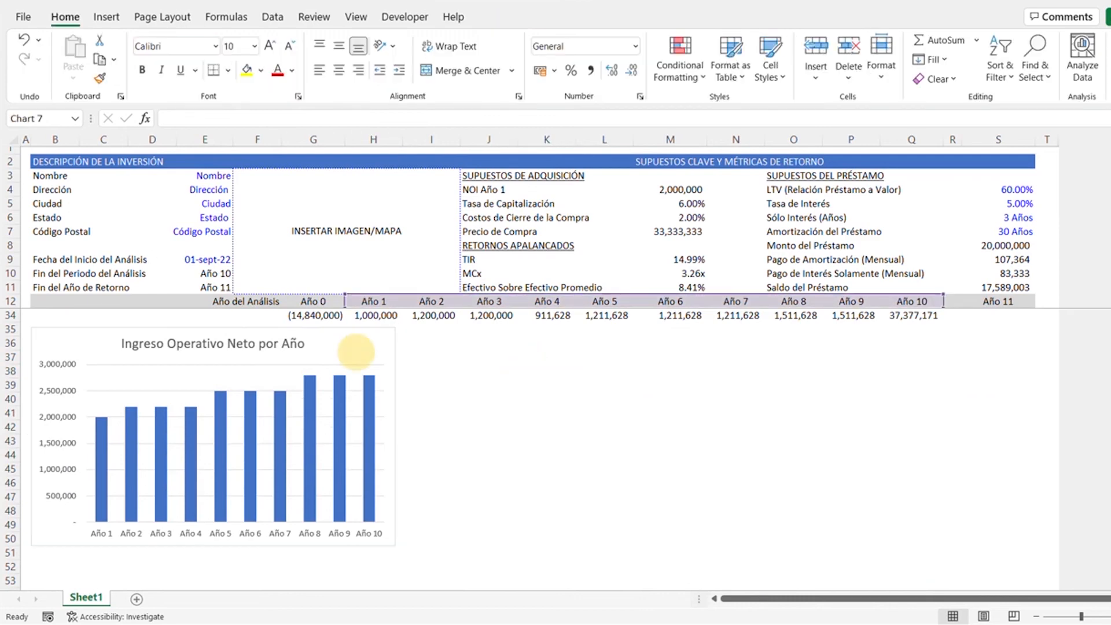
{"action": "key", "text": "ctrl+c"}
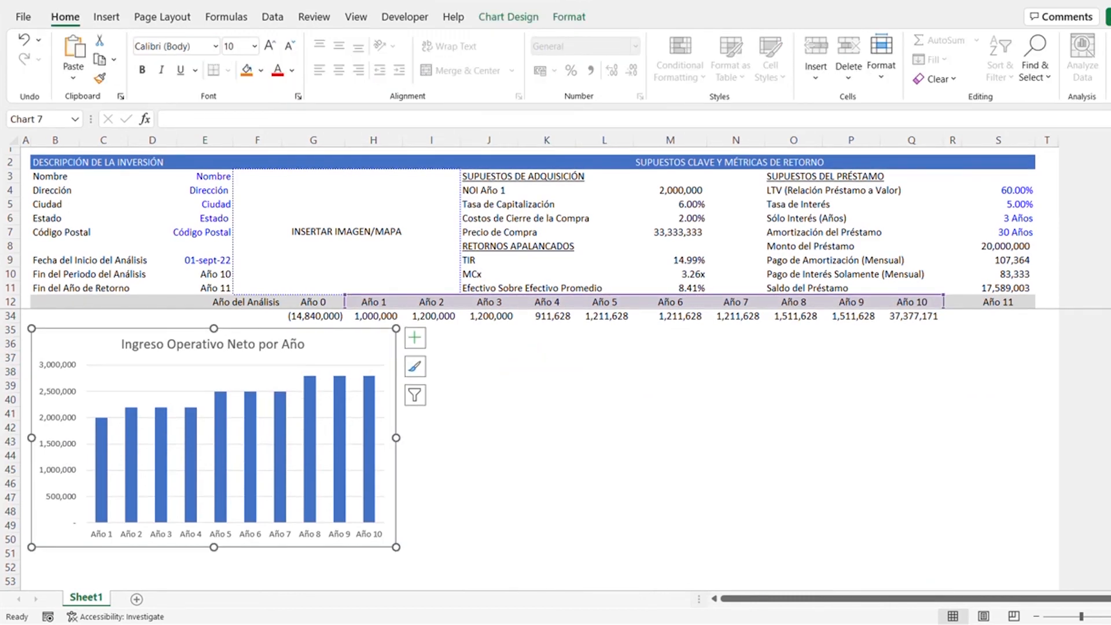
{"action": "left_click", "coordinate": [492, 343]}
{"action": "key", "text": "ctrl+v"}
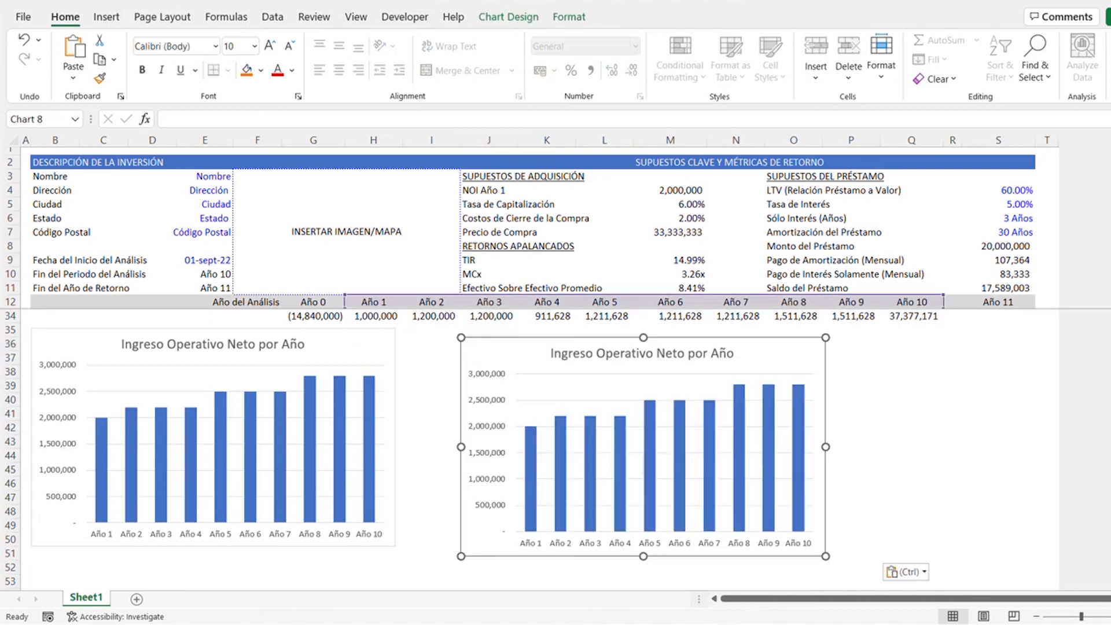
{"action": "key", "text": "Escape"}
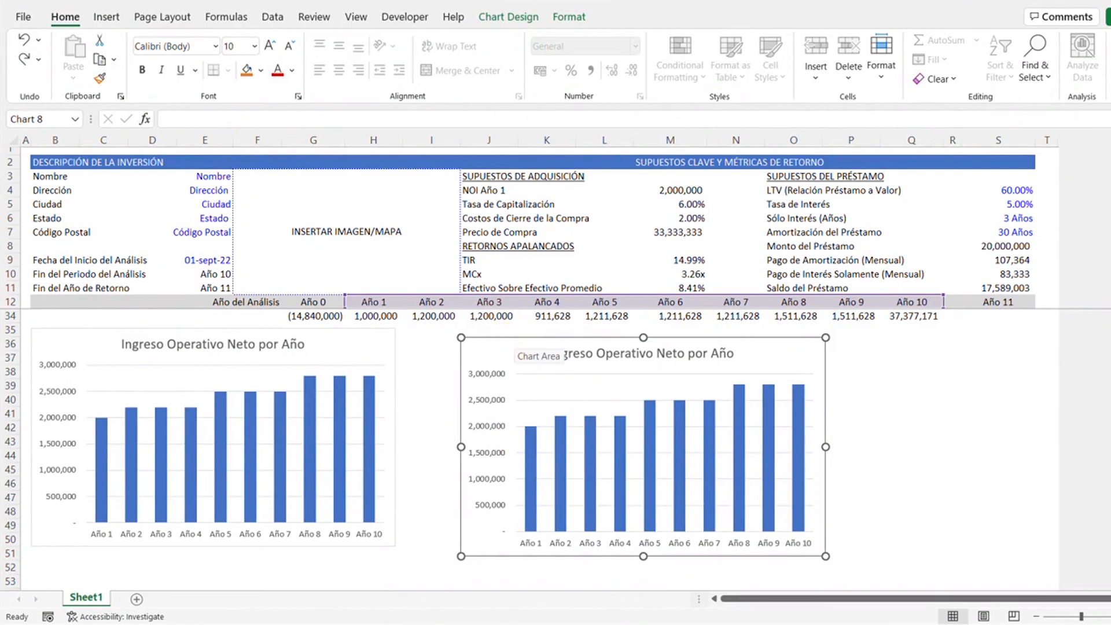
- Rename the copied chart's data series "Flujo de Efectivo después del Financiamiento por Año"
{"action": "right_click", "coordinate": [516, 346]}
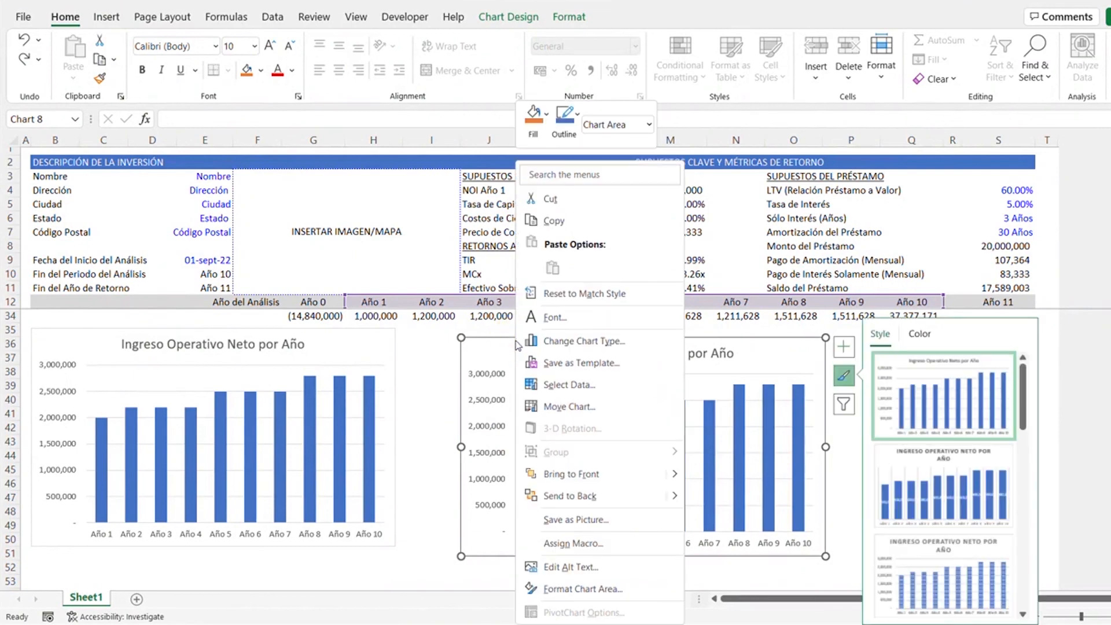
{"action": "left_click", "coordinate": [589, 385]}
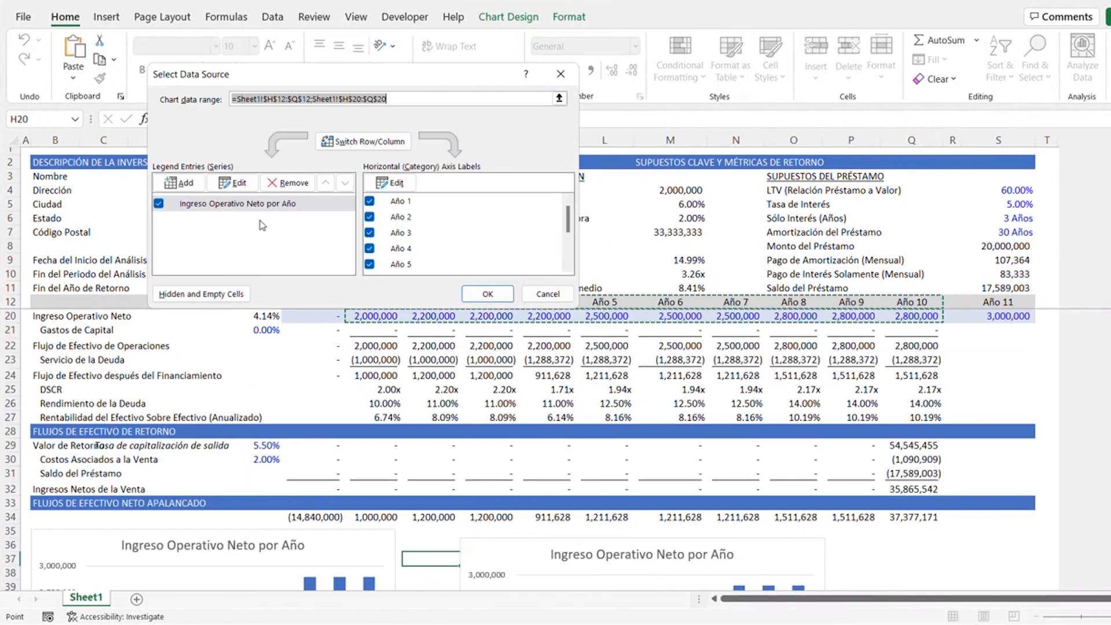
{"action": "left_click", "coordinate": [226, 204]}
{"action": "left_click", "coordinate": [232, 182]}
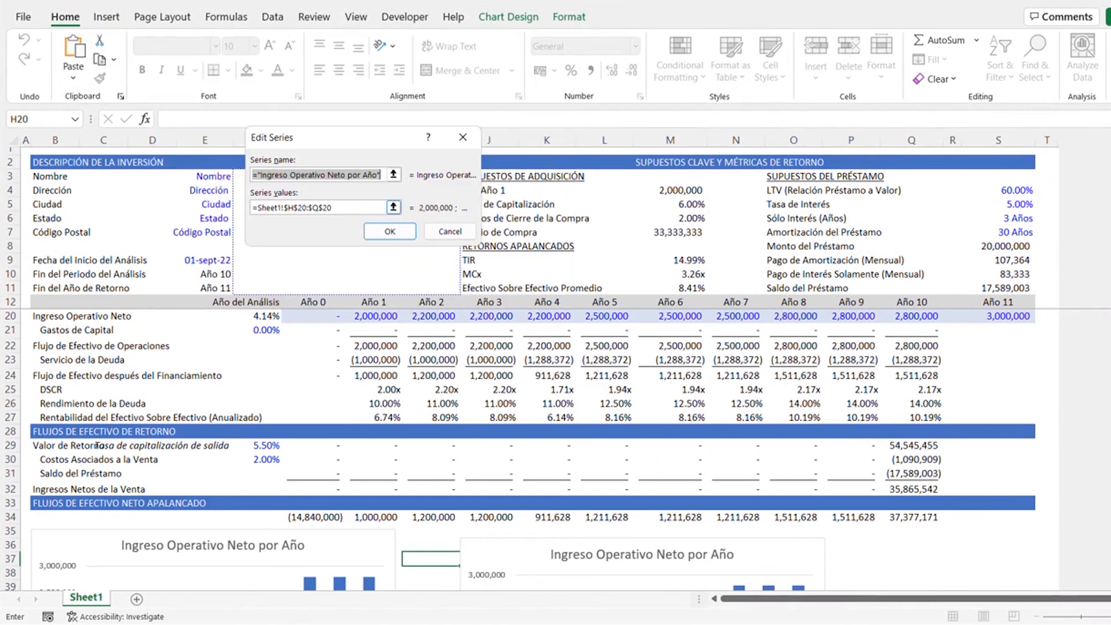
{"action": "key", "text": "BackSpace"}
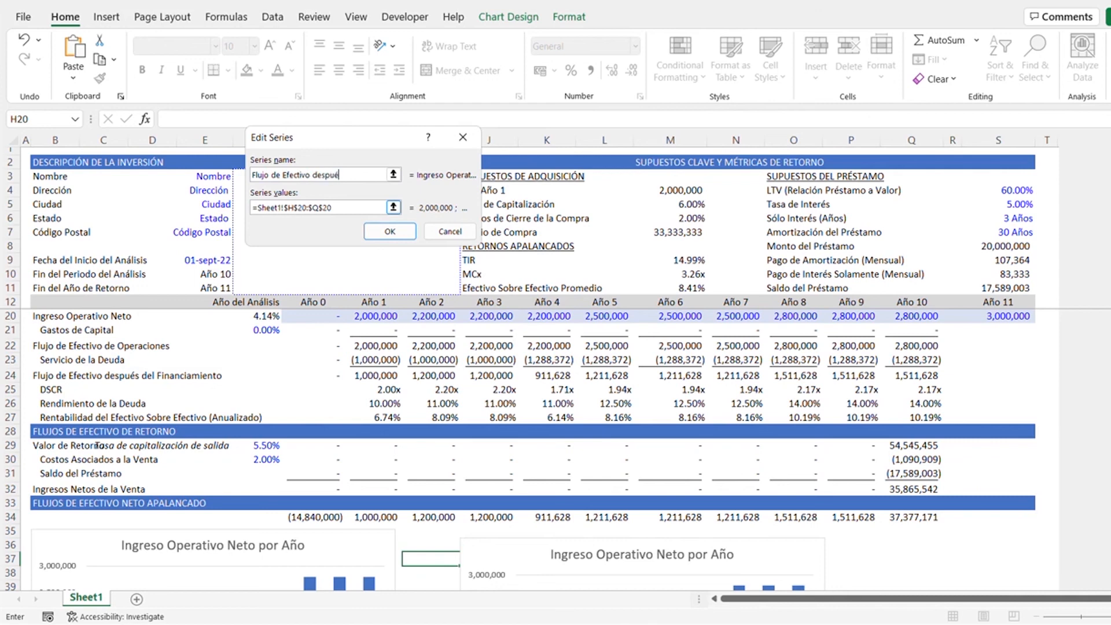
{"action": "type", "text": "Flujo de Efectivo después del Financiam"}
{"action": "type", "text": "iento por Año"}
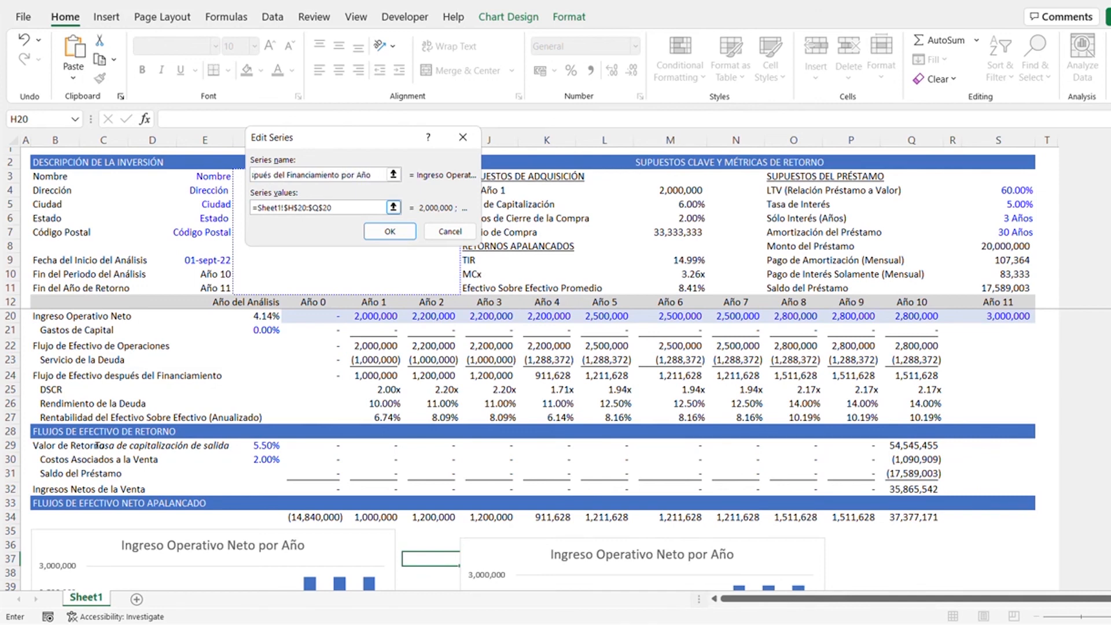
- Set the copied chart's series values to the cash flow after financing in H24:Q24 and accept the data source
{"action": "left_click_drag", "start_coordinate": [335, 208], "coordinate": [258, 214]}
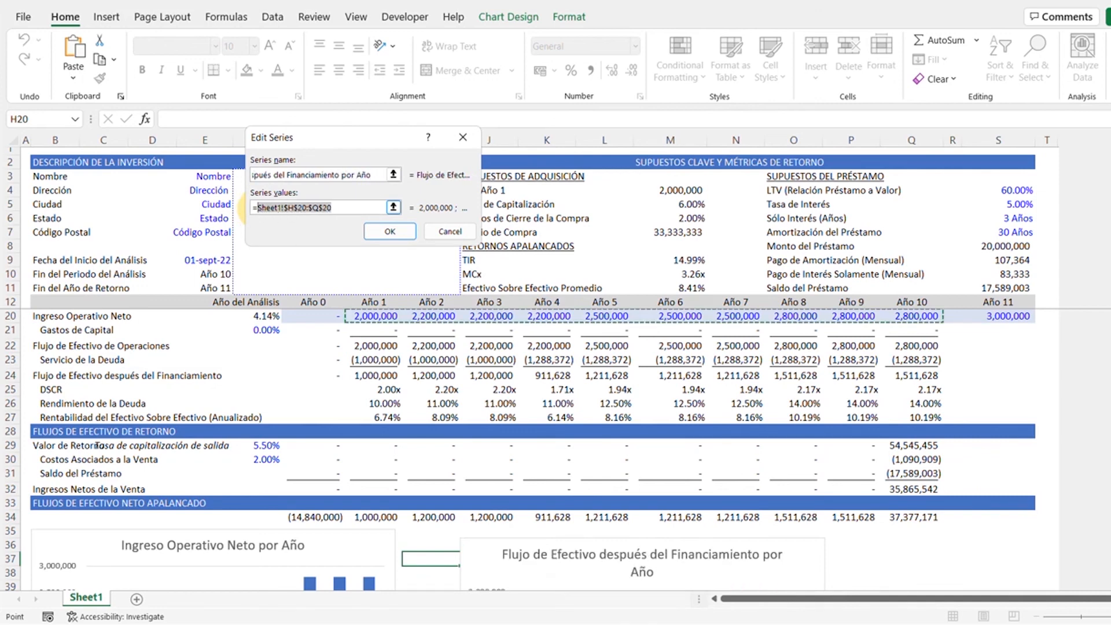
{"action": "key", "text": "BackSpace"}
{"action": "scroll", "coordinate": [413, 400], "scroll_direction": "up", "scroll_amount": 1}
{"action": "left_click_drag", "start_coordinate": [376, 419], "coordinate": [901, 431]}
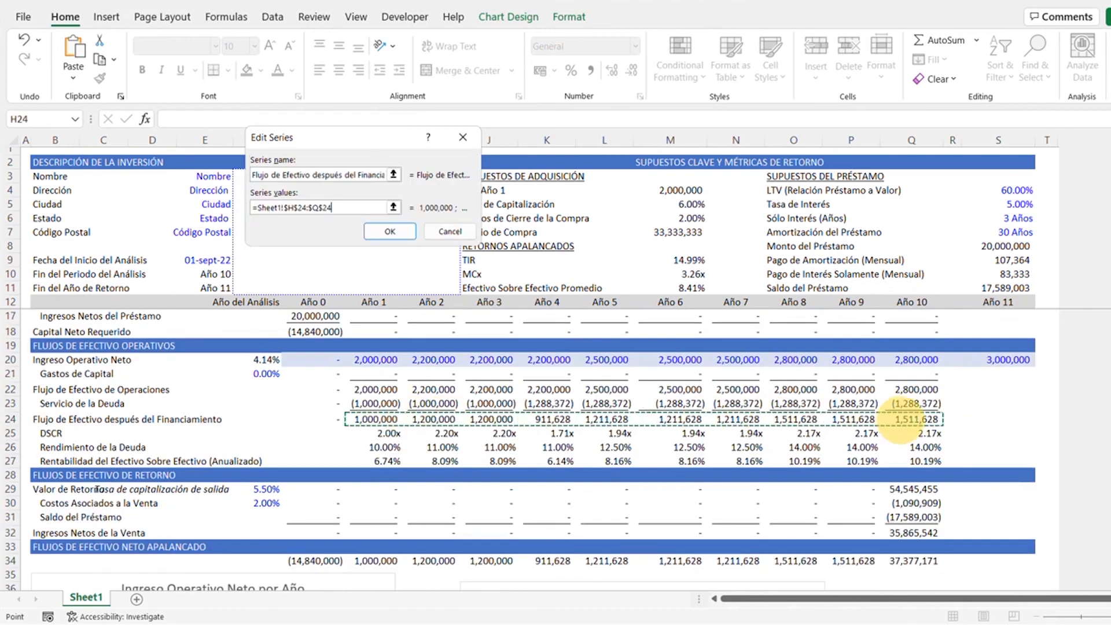
{"action": "key", "text": "Return"}
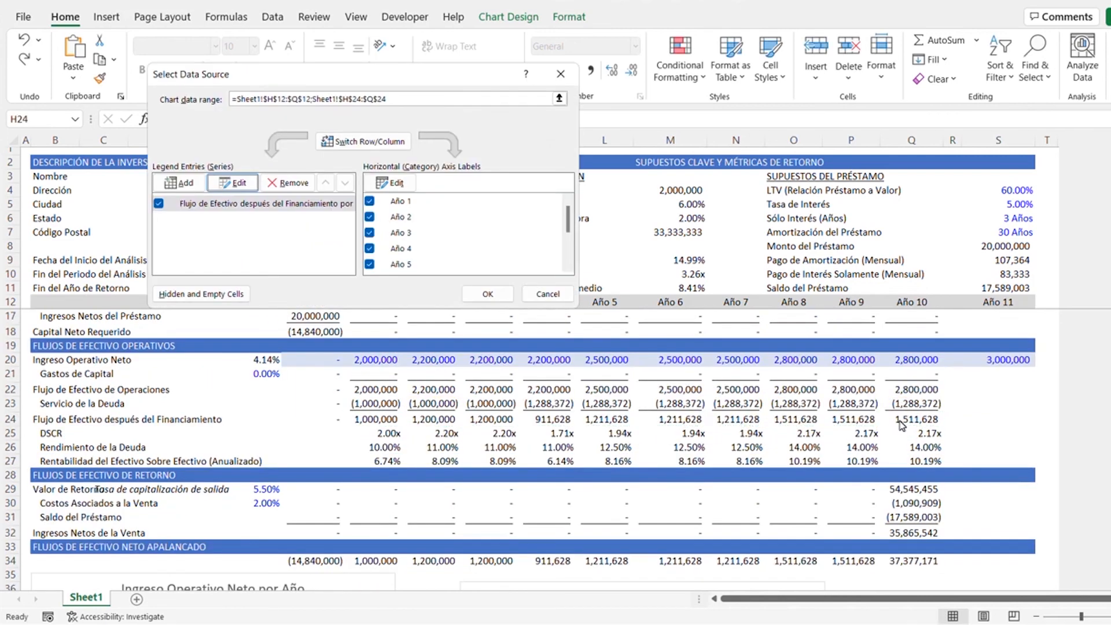
{"action": "left_click", "coordinate": [501, 294]}
{"action": "scroll", "coordinate": [511, 498], "scroll_direction": "down", "scroll_amount": 5}
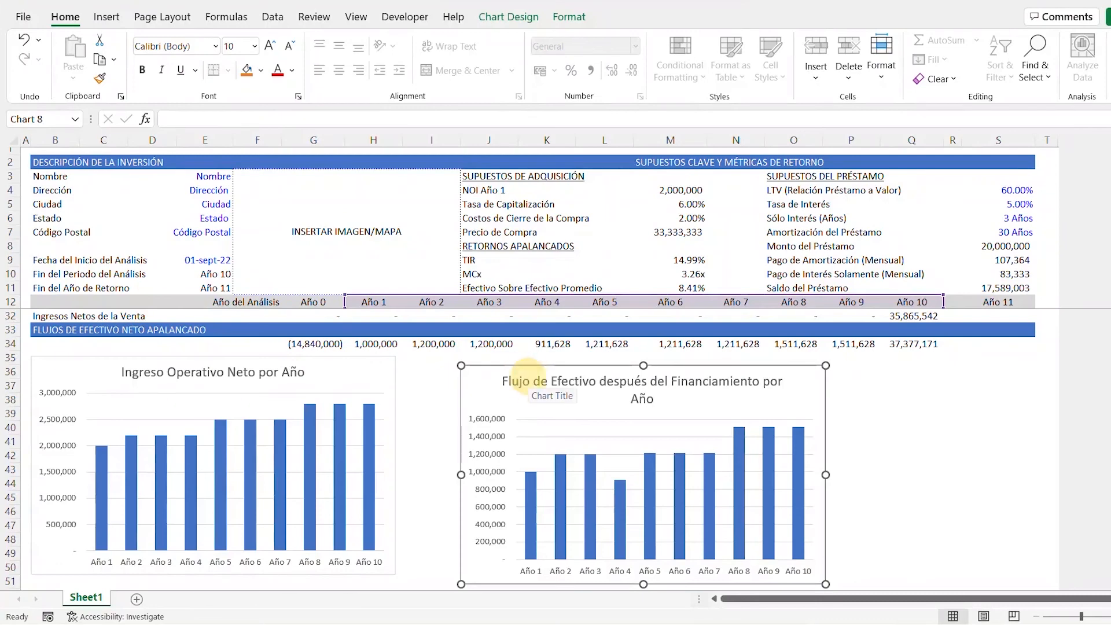
- Set the font size of both chart titles to 10
{"action": "double_click", "coordinate": [528, 382]}
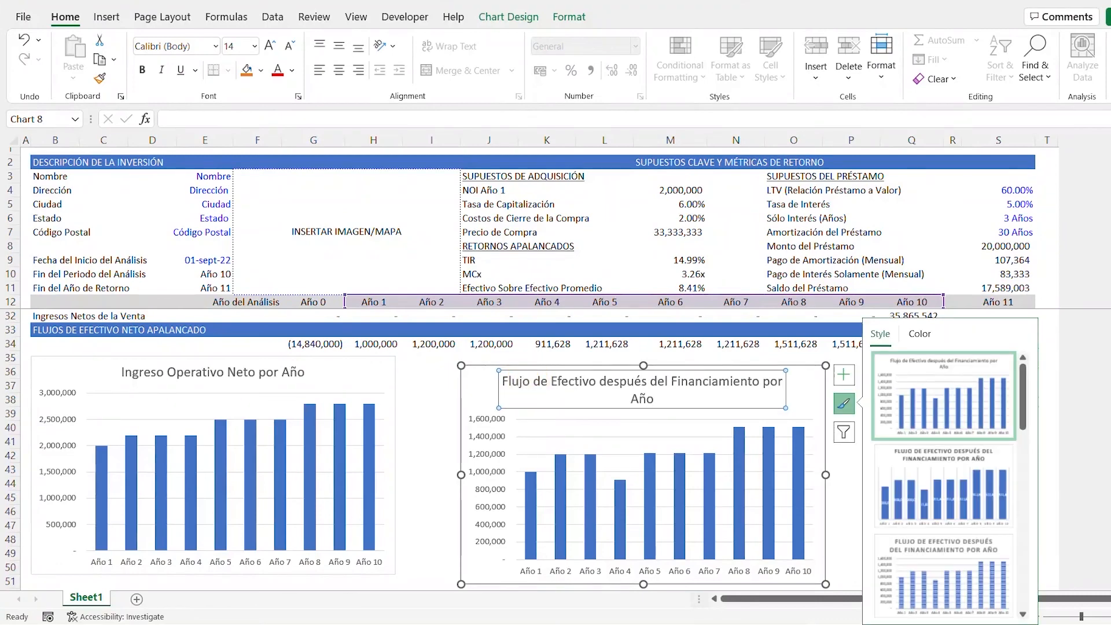
{"action": "left_click", "coordinate": [254, 46]}
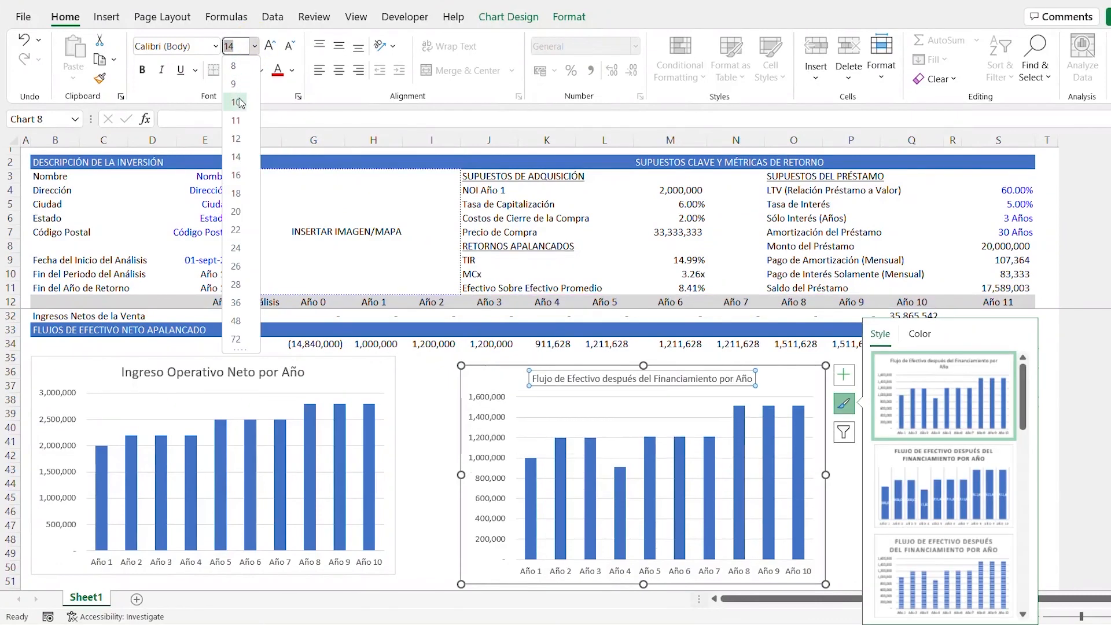
{"action": "key", "text": "Escape"}
{"action": "left_click", "coordinate": [234, 372]}
{"action": "key", "text": "Escape"}
{"action": "left_click", "coordinate": [255, 45]}
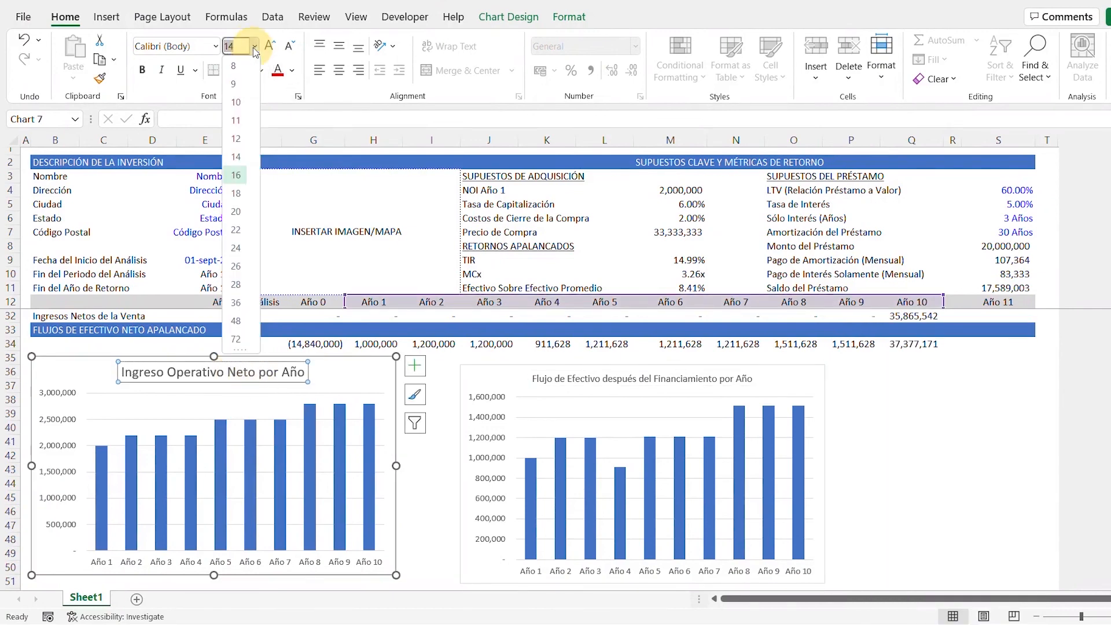
{"action": "left_click", "coordinate": [238, 100]}
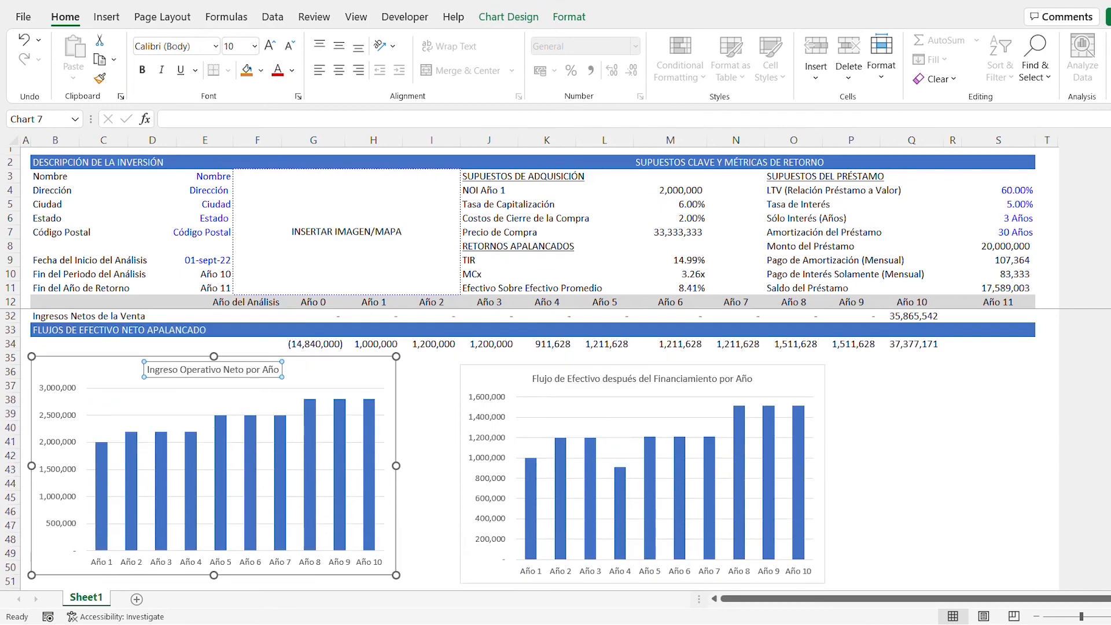
- Move both charts down and inward so they sit side by side with their upper edges in row 37
{"action": "left_click", "coordinate": [461, 365]}
{"action": "left_click_drag", "start_coordinate": [461, 365], "coordinate": [583, 391]}
{"action": "left_click", "coordinate": [364, 357]}
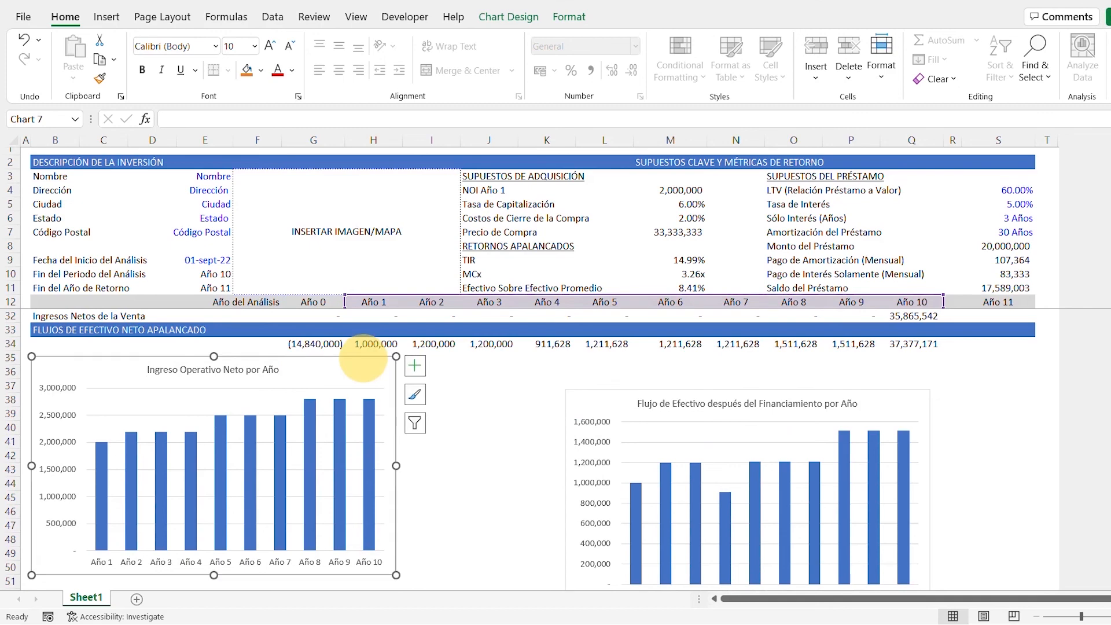
{"action": "left_click_drag", "start_coordinate": [363, 358], "coordinate": [413, 394]}
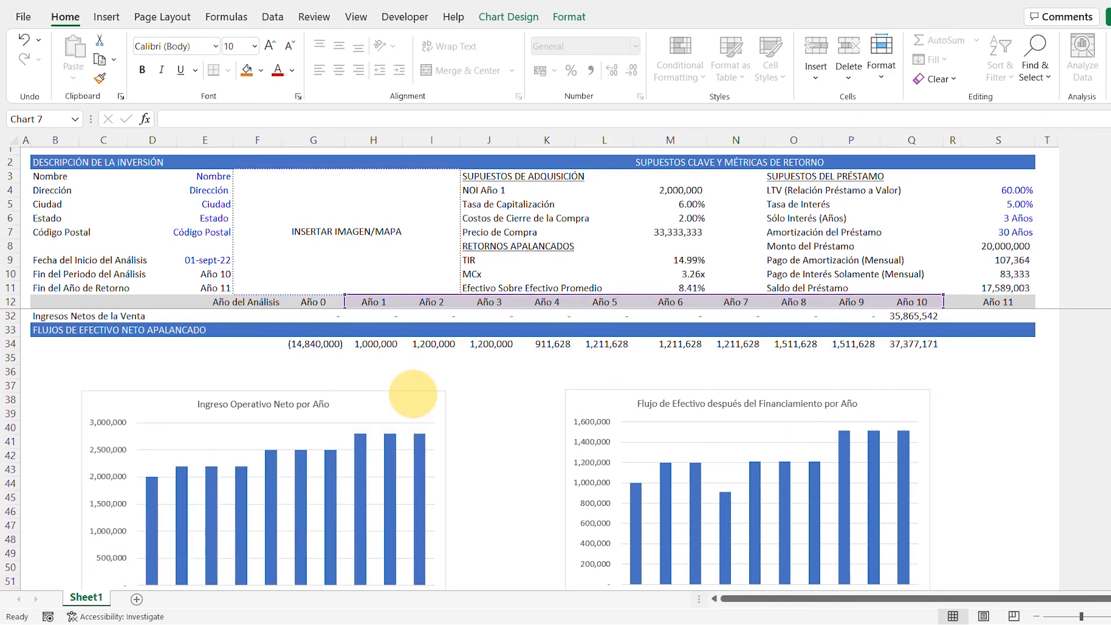
{"action": "left_click_drag", "start_coordinate": [412, 394], "coordinate": [413, 394]}
- Enlarge both charts together and place them directly below the levered net cash flow row
{"action": "scroll", "coordinate": [413, 395], "scroll_direction": "down", "scroll_amount": 1}
{"action": "left_click", "coordinate": [575, 378], "text": "ctrl"}
{"action": "left_click", "coordinate": [574, 357], "text": "ctrl"}
{"action": "left_click_drag", "start_coordinate": [565, 566], "coordinate": [555, 577]}
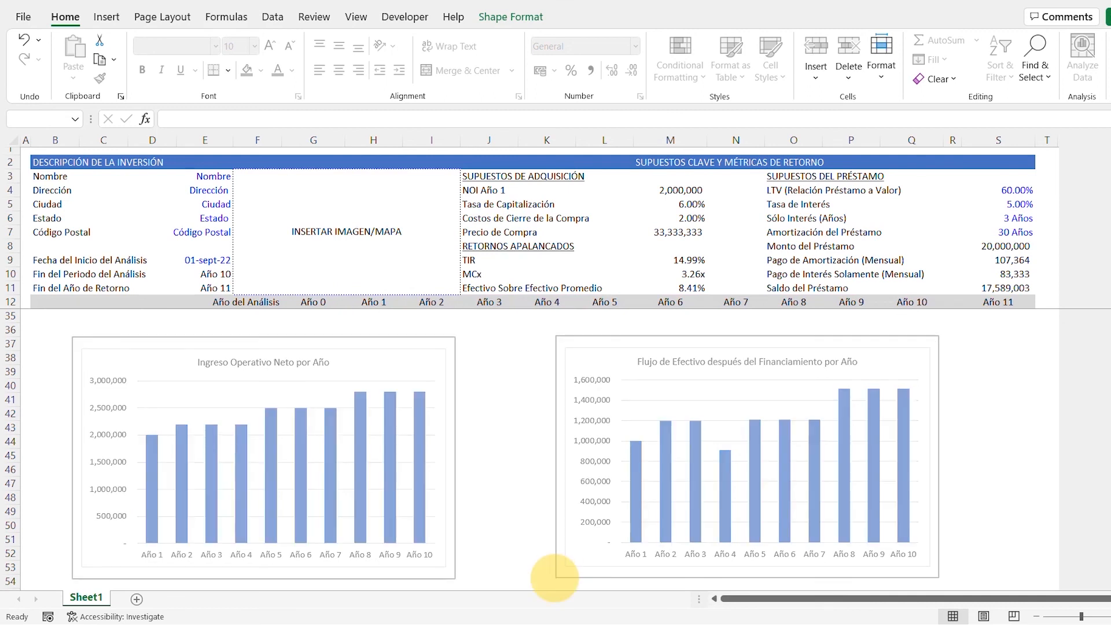
{"action": "left_click_drag", "start_coordinate": [555, 578], "coordinate": [529, 543]}
{"action": "key", "text": "Down"}
{"action": "key", "text": "Down"}
{"action": "key", "text": "Down"}
{"action": "key", "text": "Down"}
{"action": "key", "text": "Down"}
{"action": "key", "text": "Down"}
{"action": "key", "text": "Down"}
{"action": "key", "text": "Down"}
{"action": "key", "text": "Down"}
{"action": "key", "text": "Down"}
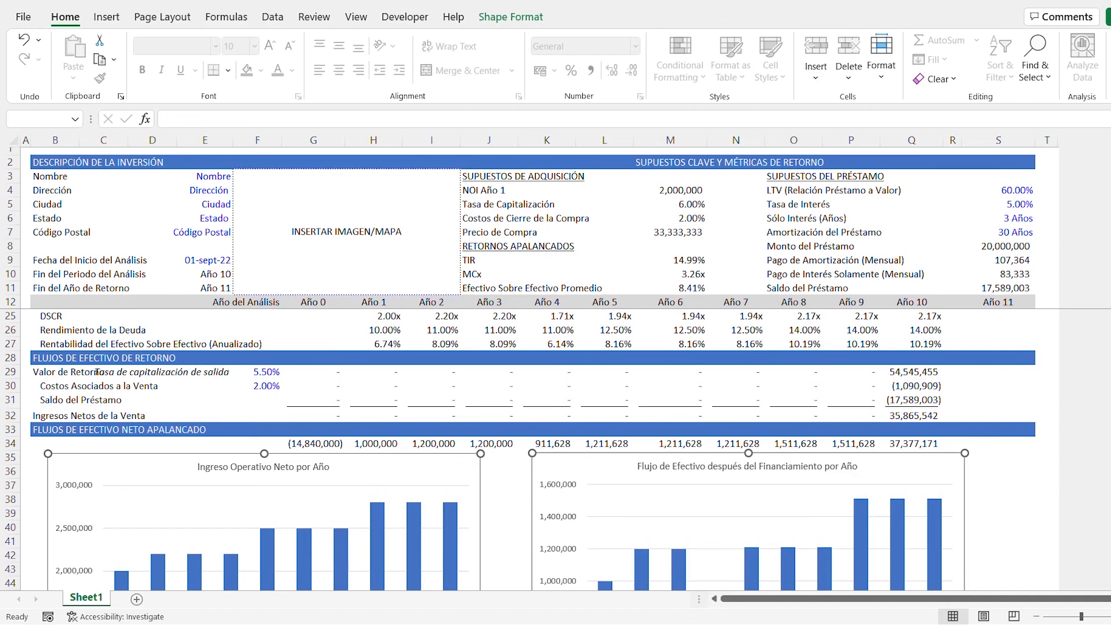
- Reduce the "Tasa de capitalización de salida" label in E29 to font size 8 and copy its formatting to the entry cap rate label in E14
{"action": "left_click", "coordinate": [205, 371]}
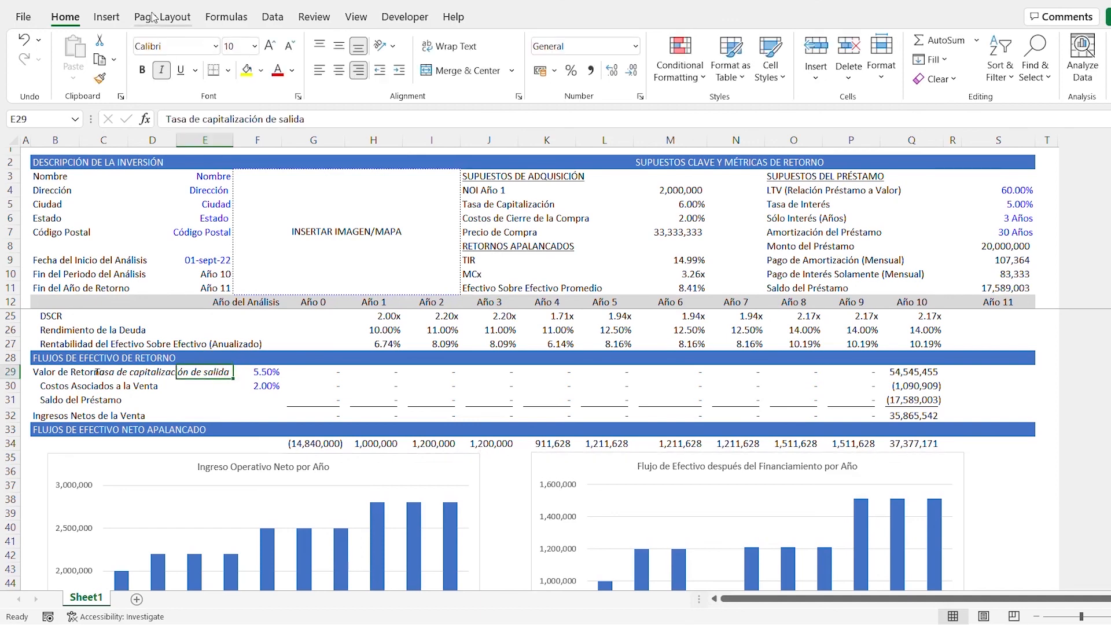
{"action": "left_click", "coordinate": [254, 47]}
{"action": "left_click", "coordinate": [234, 66]}
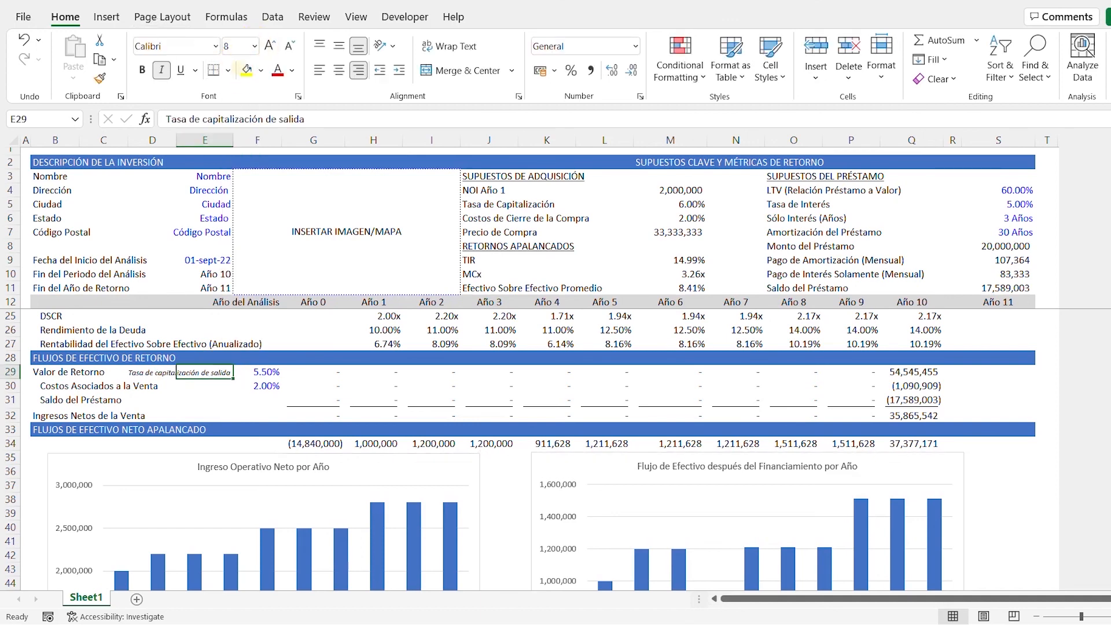
{"action": "left_click", "coordinate": [99, 79]}
{"action": "scroll", "coordinate": [533, 452], "scroll_direction": "up", "scroll_amount": 4}
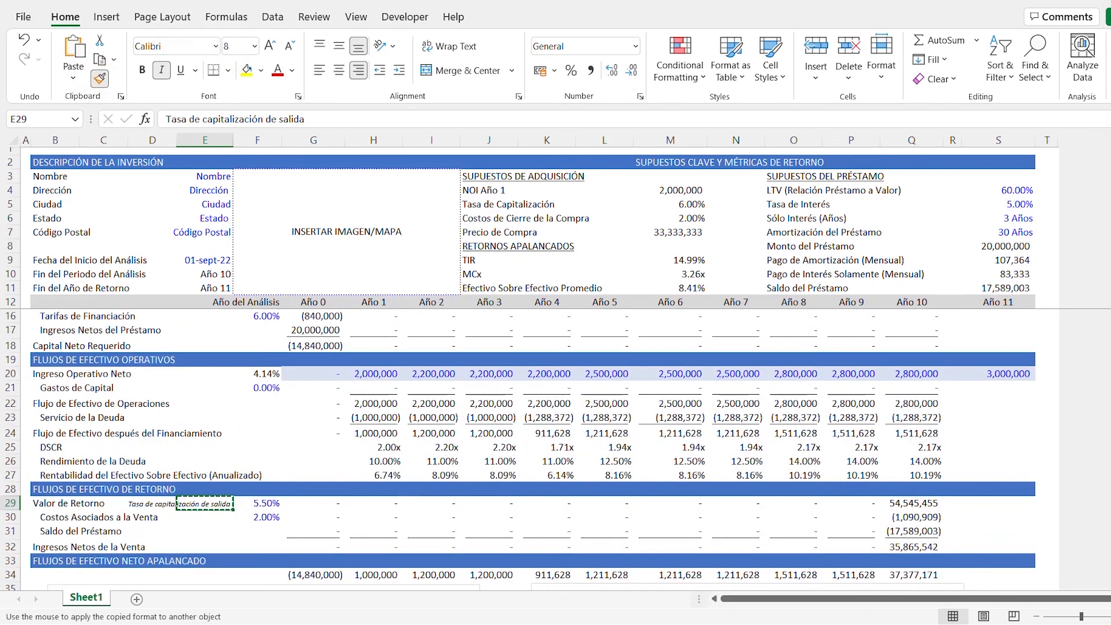
{"action": "left_click", "coordinate": [210, 329]}
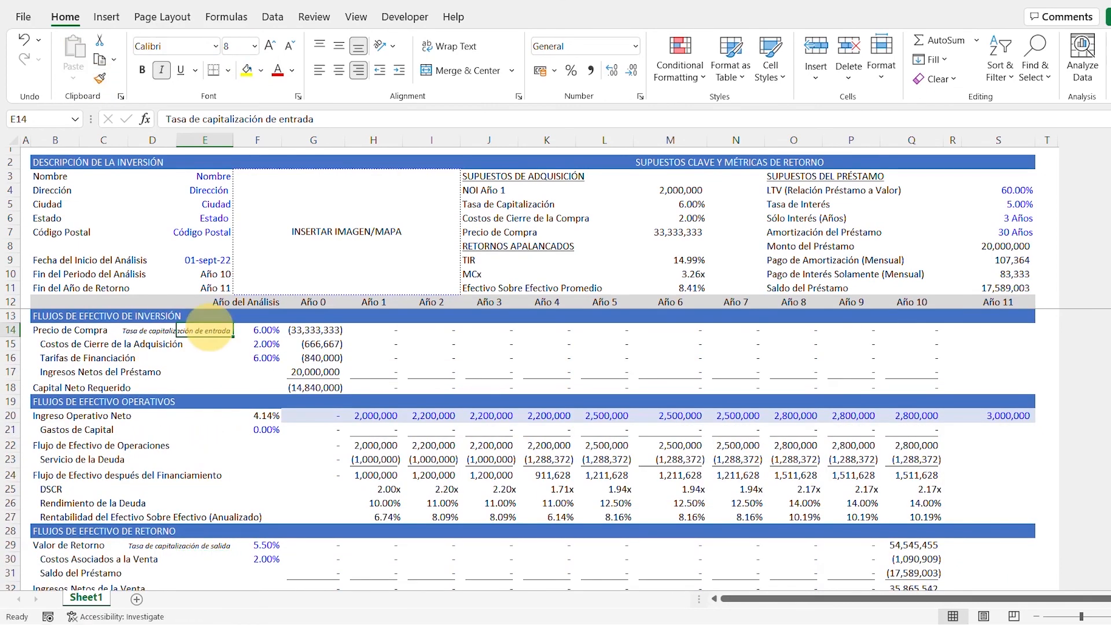
{"action": "left_click_drag", "start_coordinate": [685, 261], "coordinate": [688, 287]}
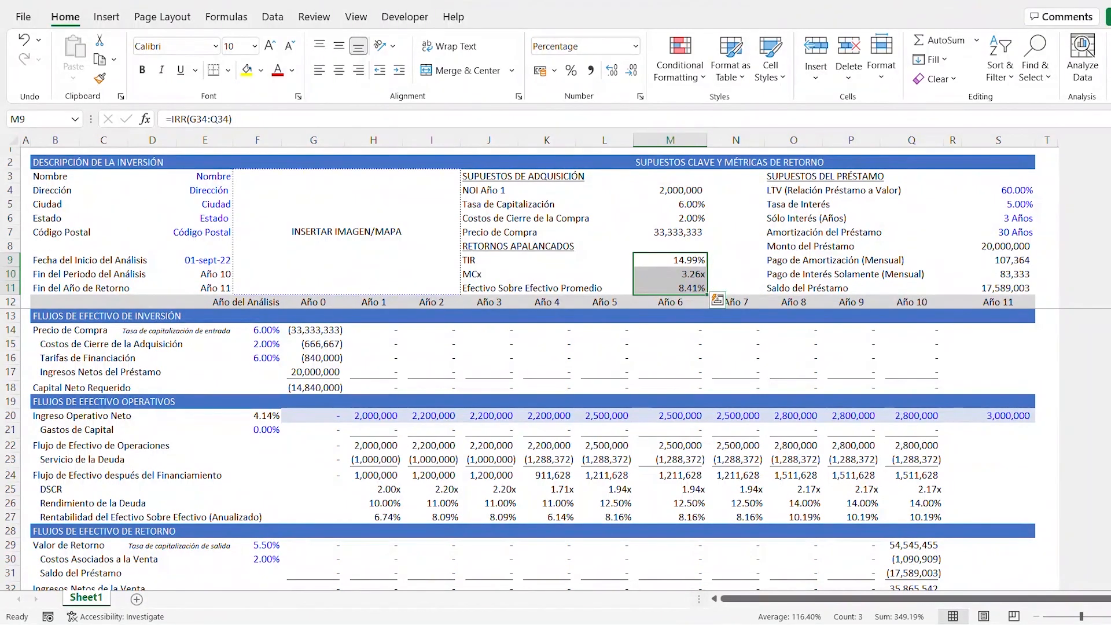
{"action": "left_click", "coordinate": [661, 260]}
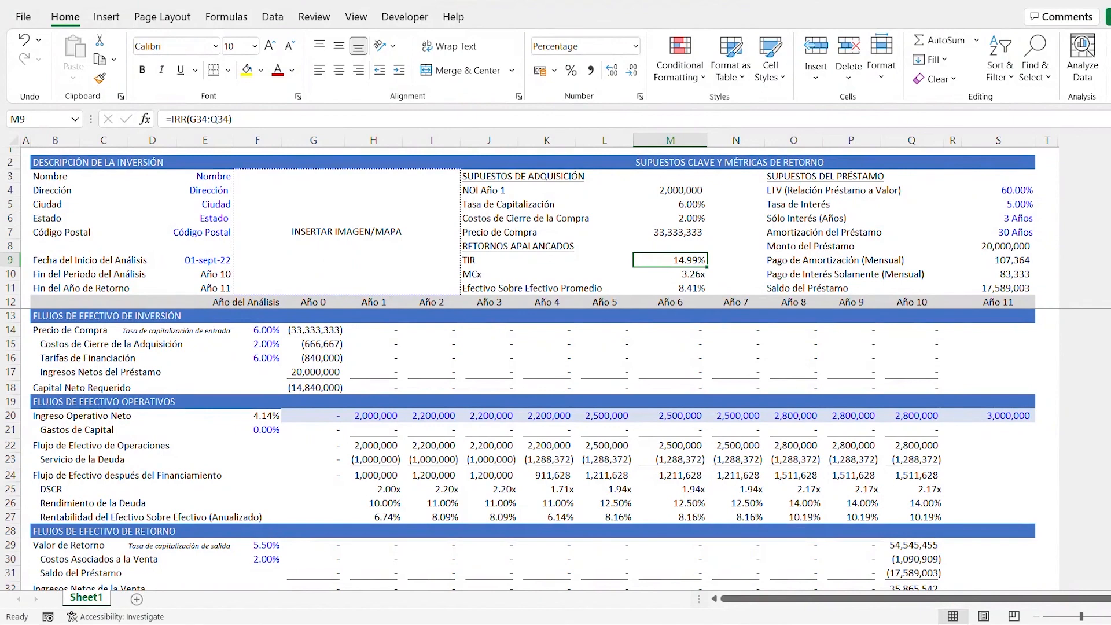
{"action": "left_click", "coordinate": [667, 273]}
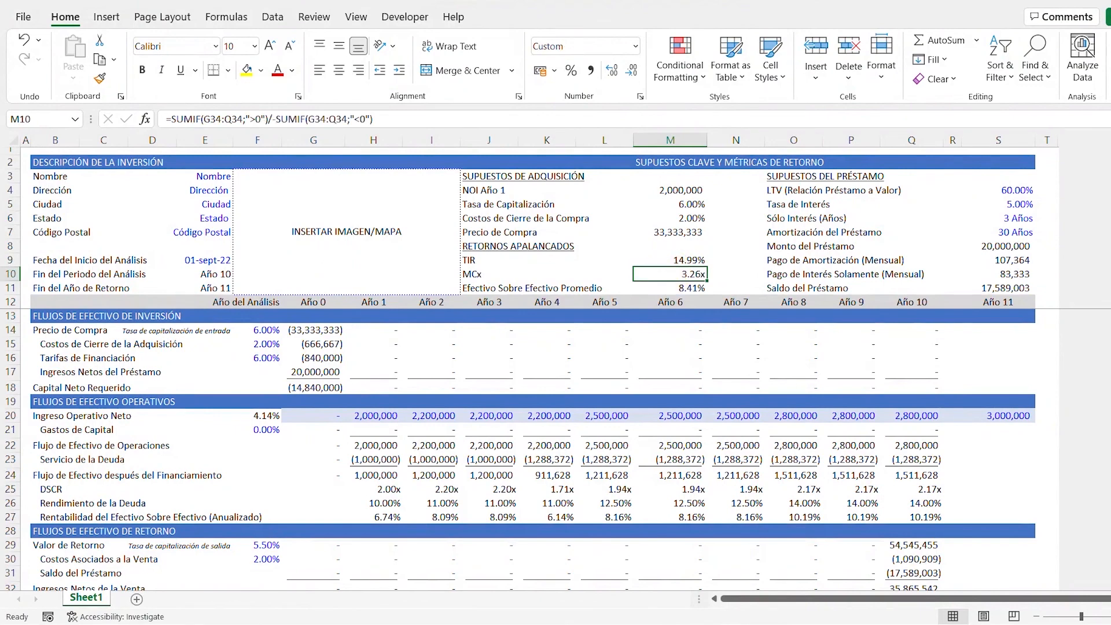
- Shift both charts down together so their upper edges align with row 36, leaving row 35 free
{"action": "scroll", "coordinate": [532, 448], "scroll_direction": "down", "scroll_amount": 6}
{"action": "left_click", "coordinate": [116, 388]}
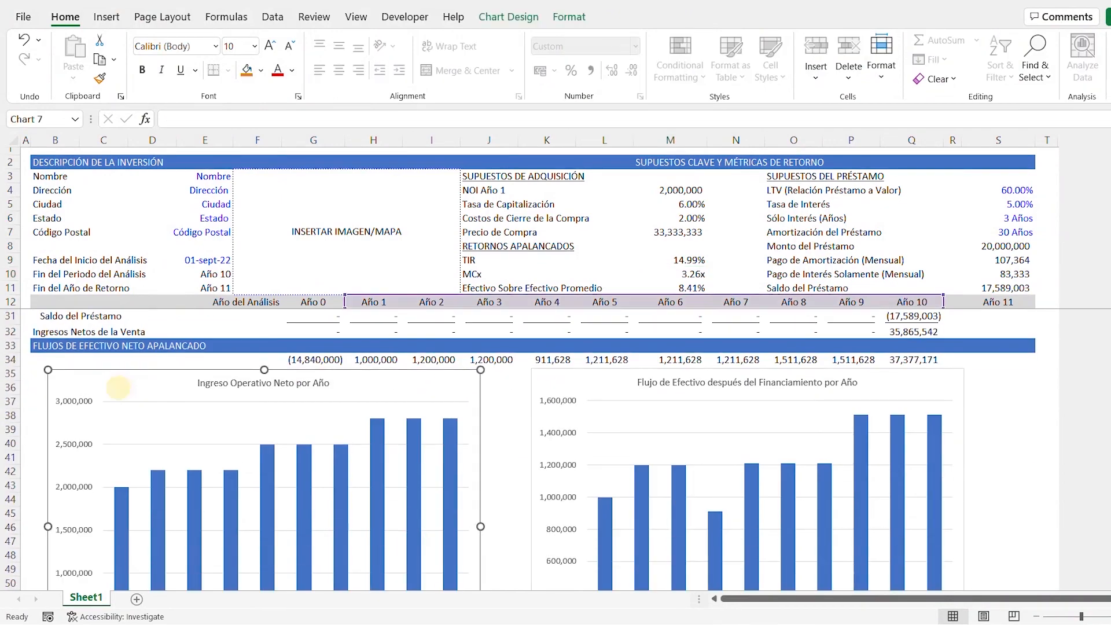
{"action": "left_click", "coordinate": [564, 385], "text": "ctrl"}
{"action": "key", "text": "Down"}
{"action": "key", "text": "Down"}
{"action": "key", "text": "Down"}
{"action": "key", "text": "Down"}
{"action": "key", "text": "Down"}
{"action": "key", "text": "Down"}
{"action": "key", "text": "Down"}
{"action": "key", "text": "Down"}
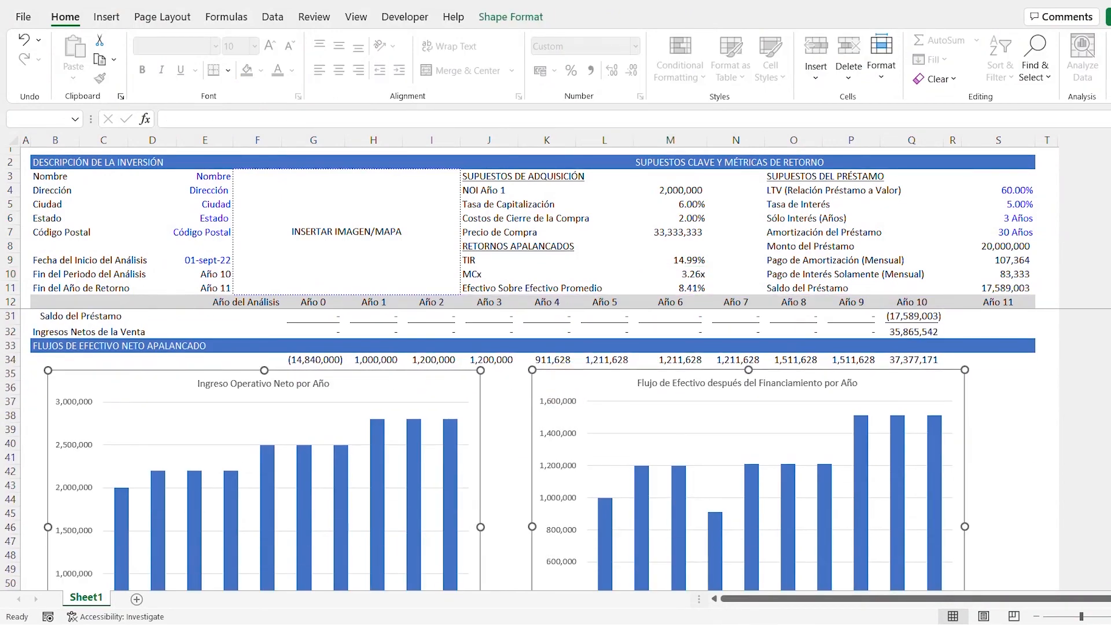
{"action": "key", "text": "Down"}
{"action": "key", "text": "Down"}
{"action": "key", "text": "Down"}
{"action": "key", "text": "Down"}
{"action": "key", "text": "Down"}
{"action": "key", "text": "Down"}
{"action": "key", "text": "Down"}
{"action": "key", "text": "Down"}
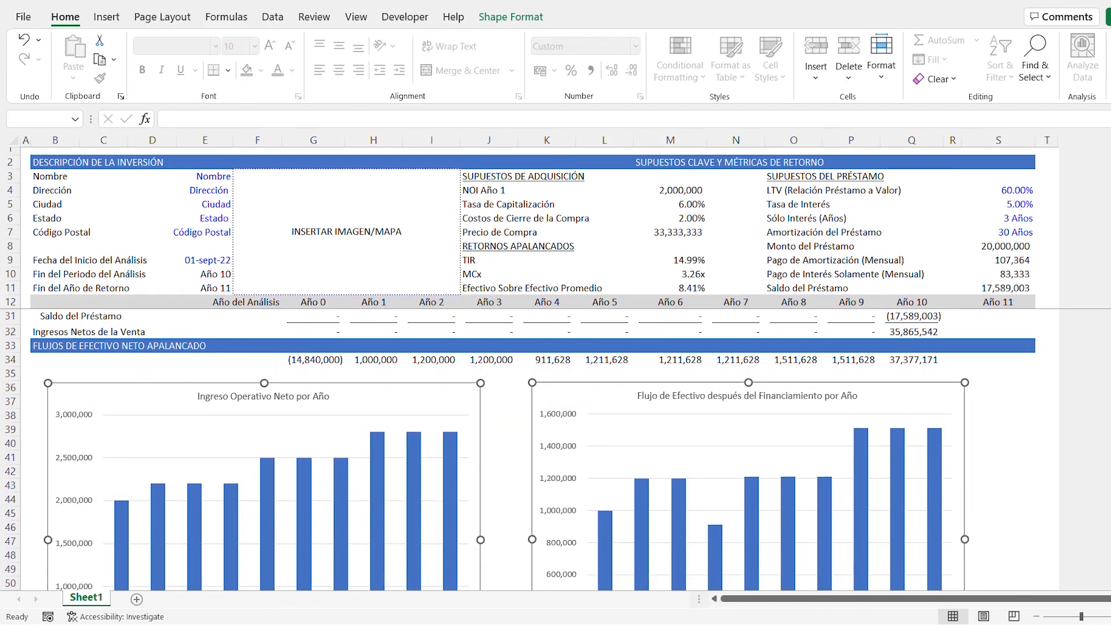
- Copy the grey formatting of the analysis year header row B12:S12 to row 35, from B35 to S35
{"action": "key", "text": "Escape"}
{"action": "key", "text": "ctrl+shift+Right"}
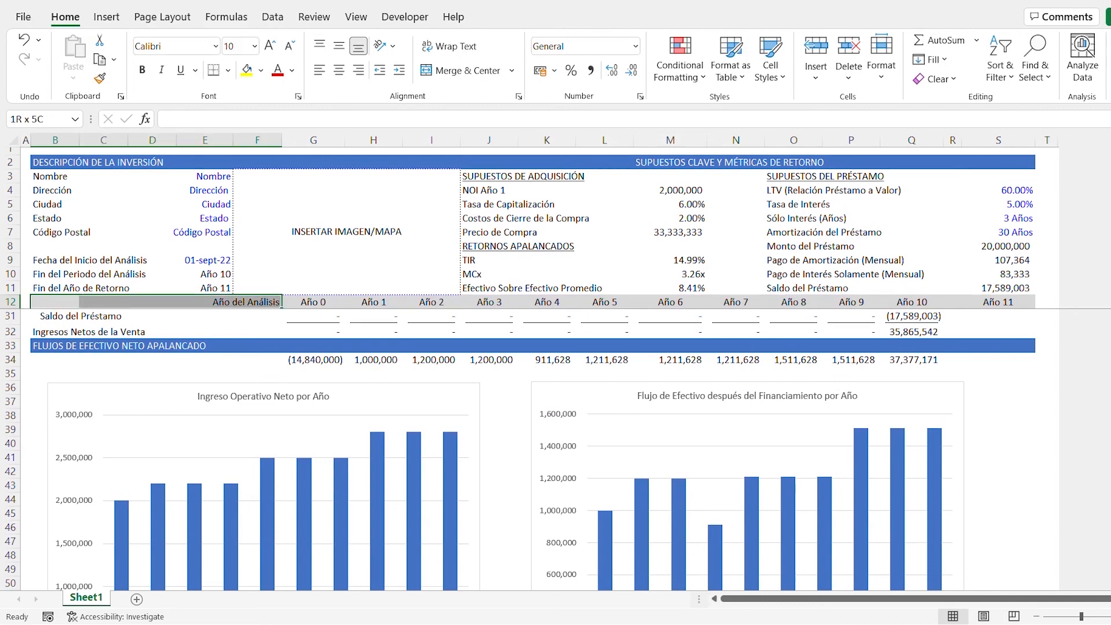
{"action": "key", "text": "ctrl+shift+Right"}
{"action": "key", "text": "ctrl+shift+Right"}
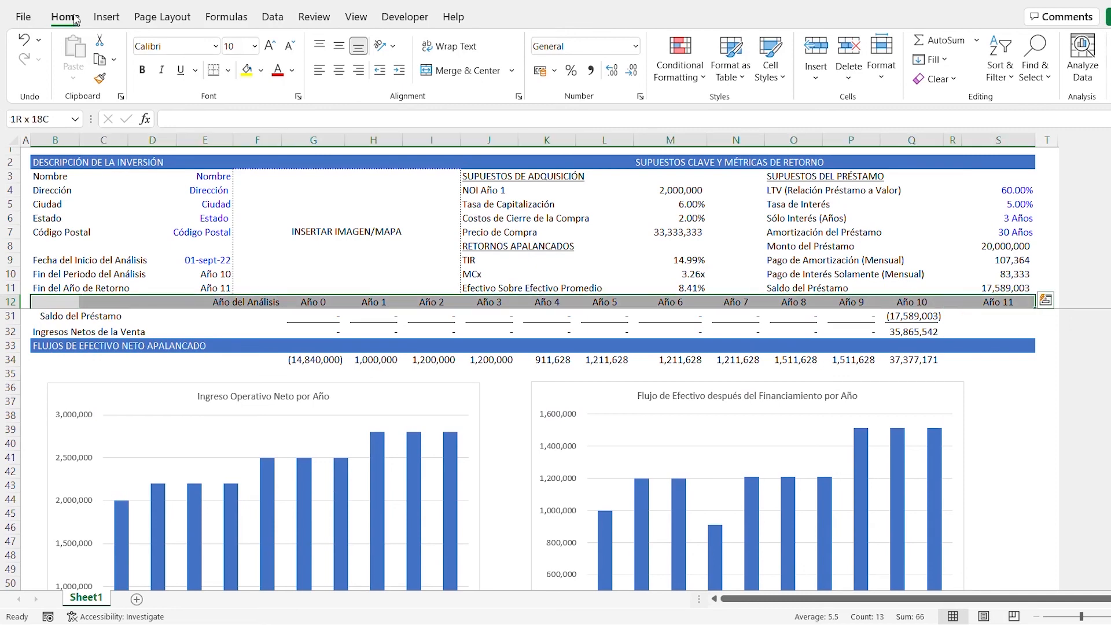
{"action": "left_click", "coordinate": [101, 79]}
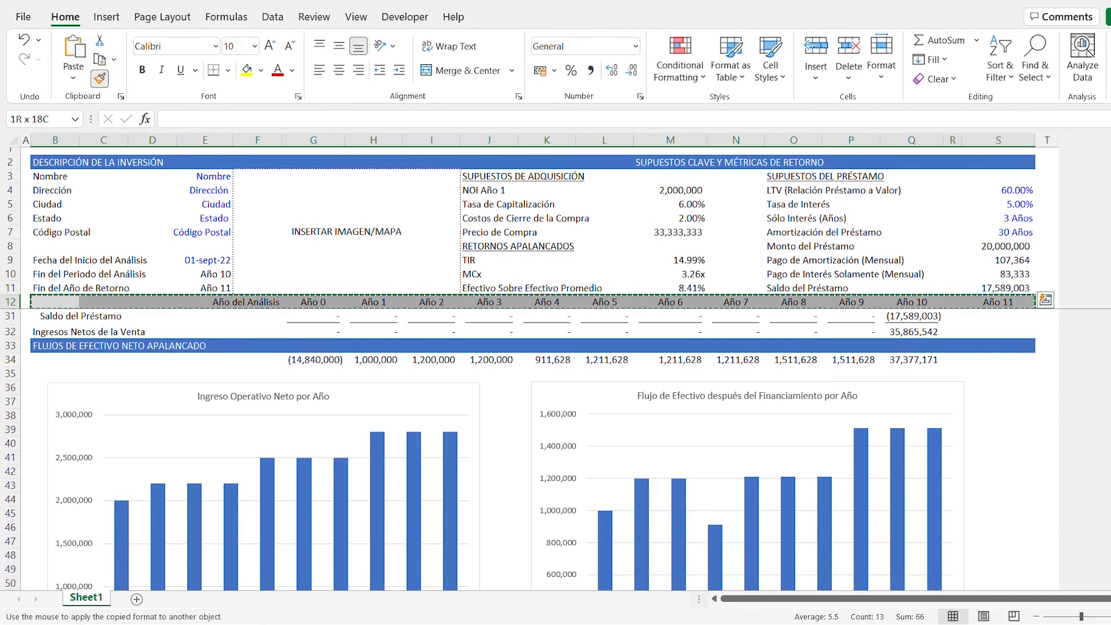
{"action": "left_click", "coordinate": [58, 373]}
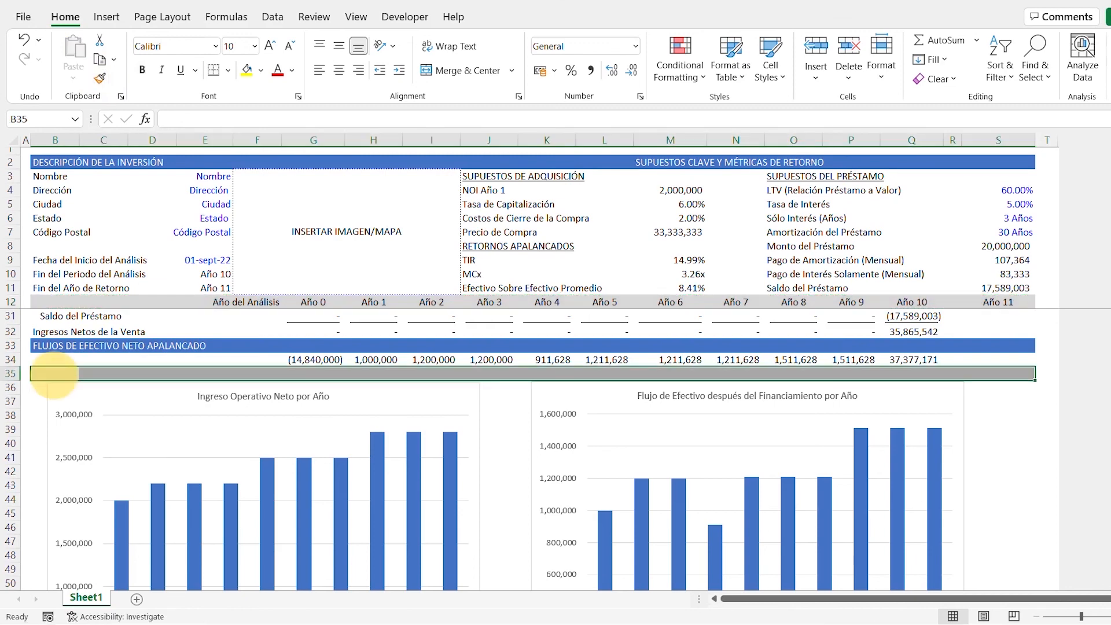
- Rename the worksheet as Modelo
{"action": "right_click", "coordinate": [100, 604]}
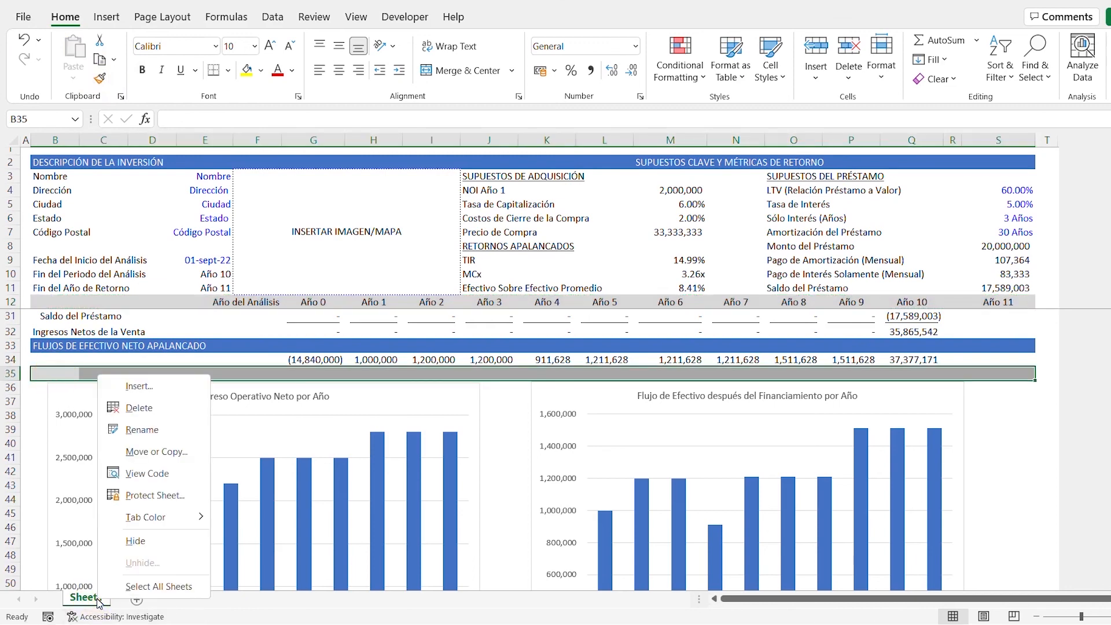
{"action": "left_click", "coordinate": [144, 436]}
{"action": "type", "text": "Modelo"}
{"action": "key", "text": "Return"}
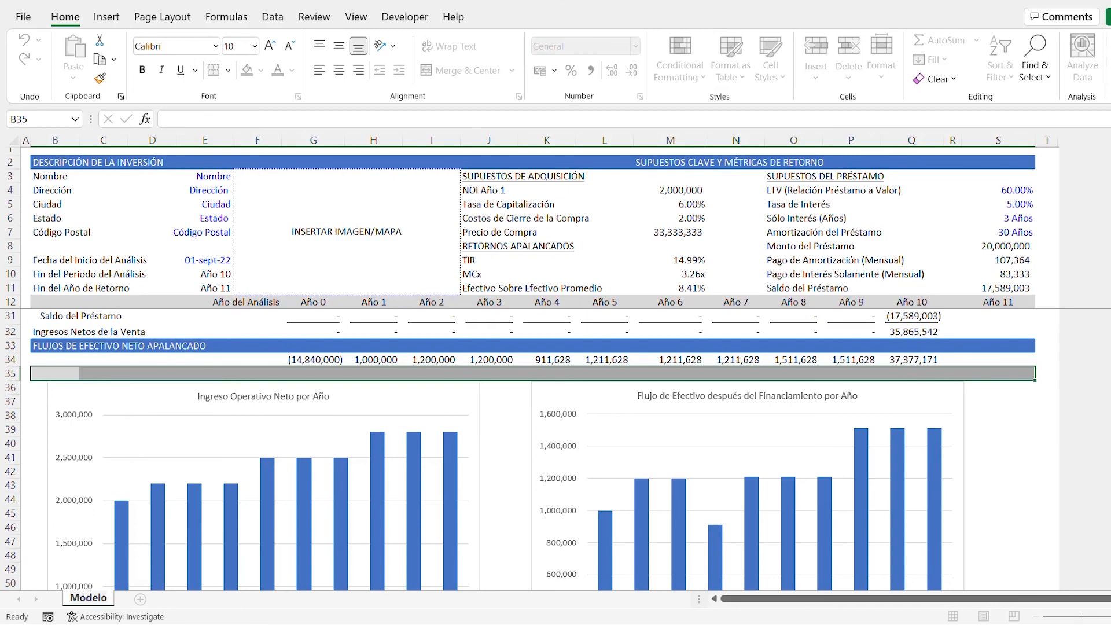
- Hide all unused rows below the charts, from row 60 to the end of the sheet
{"action": "left_click", "coordinate": [67, 374]}
{"action": "scroll", "coordinate": [68, 375], "scroll_direction": "down", "scroll_amount": 2}
{"action": "scroll", "coordinate": [544, 451], "scroll_direction": "down", "scroll_amount": 4}
{"action": "left_click", "coordinate": [55, 470]}
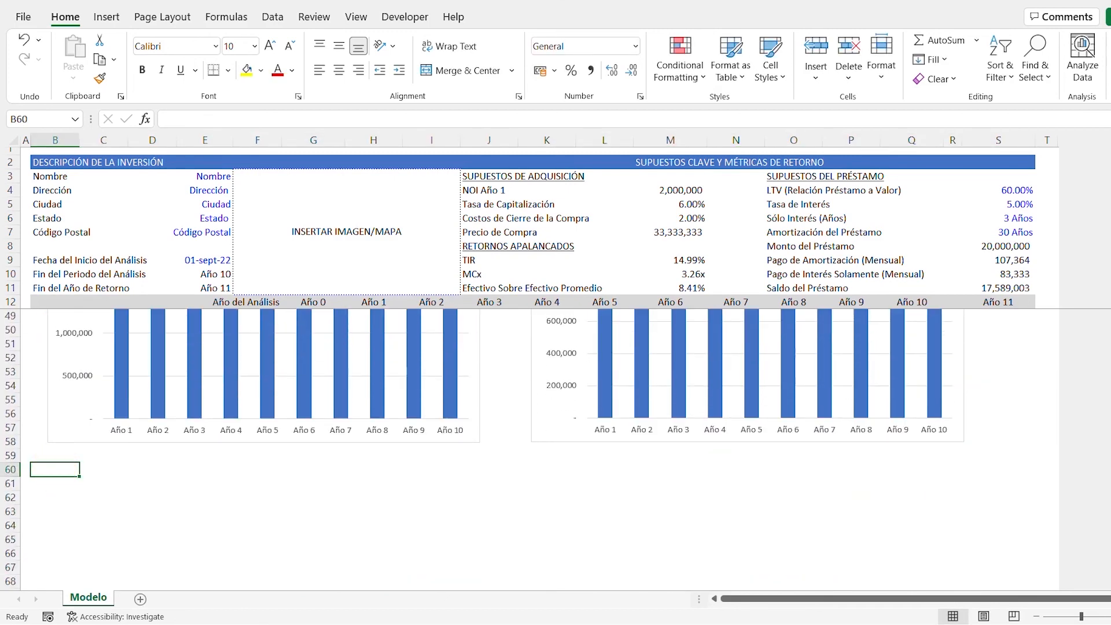
{"action": "key", "text": "shift+space"}
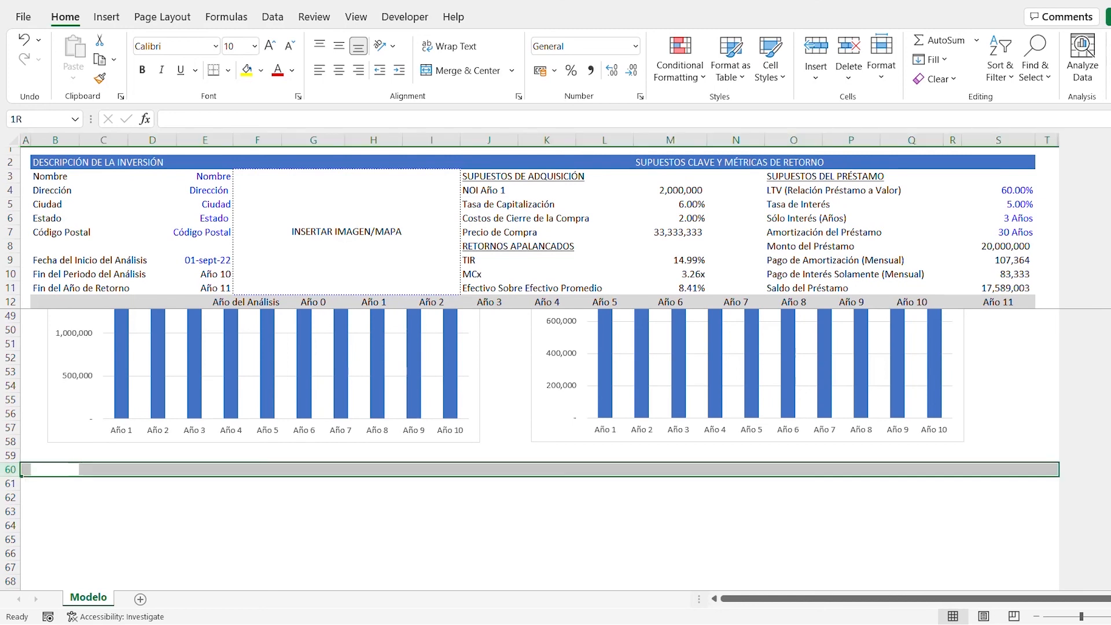
{"action": "key", "text": "ctrl+shift+Down"}
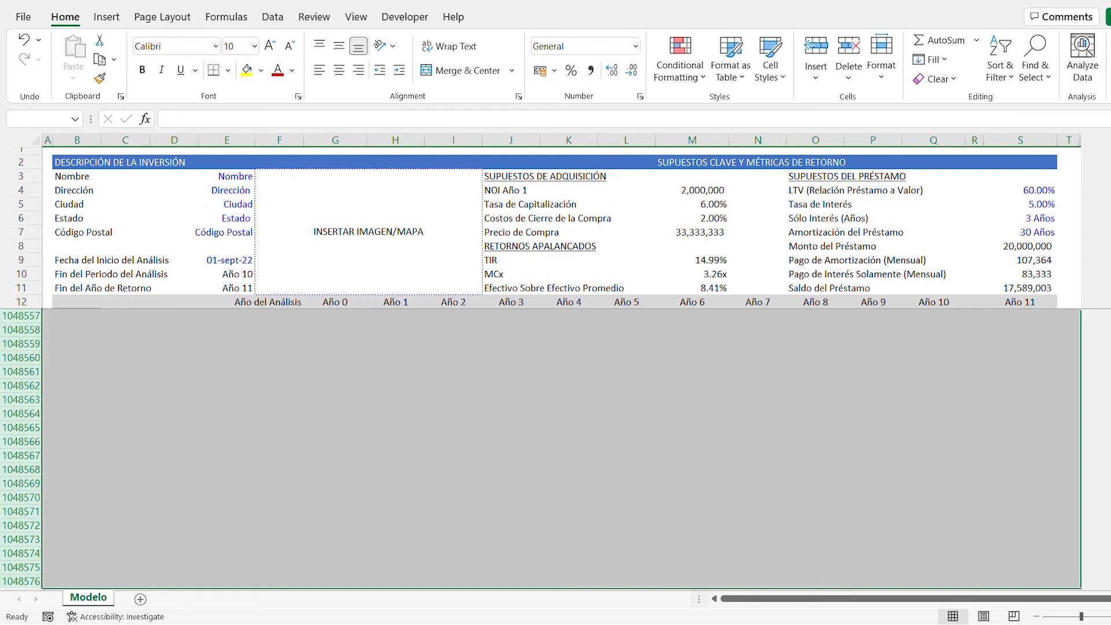
{"action": "key", "text": "ctrl+9"}
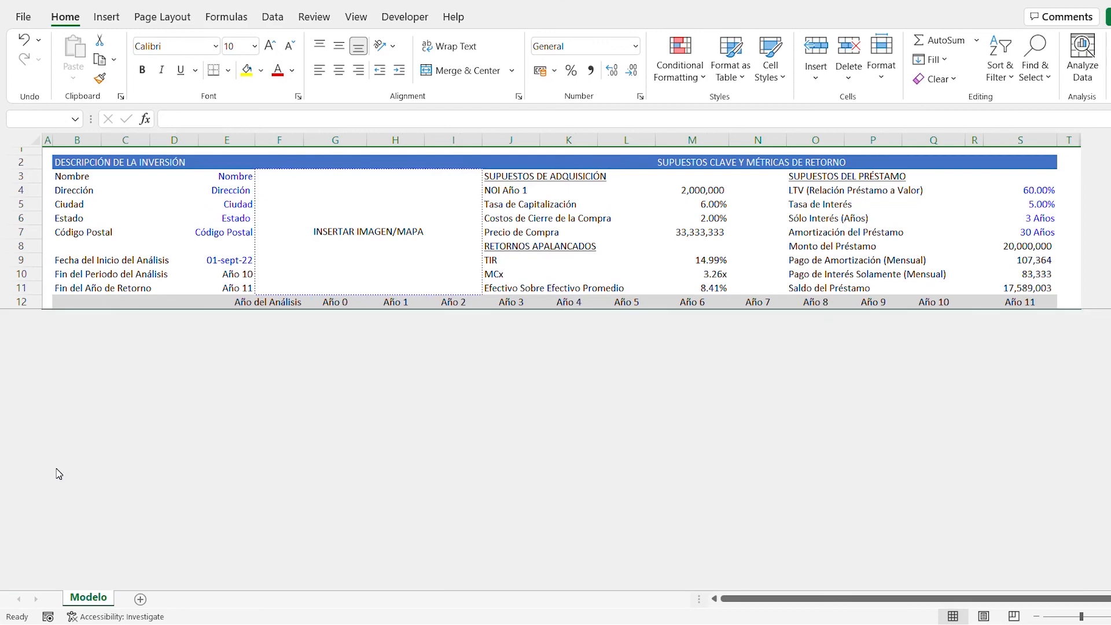
{"action": "scroll", "coordinate": [252, 498], "scroll_direction": "up", "scroll_amount": 7}
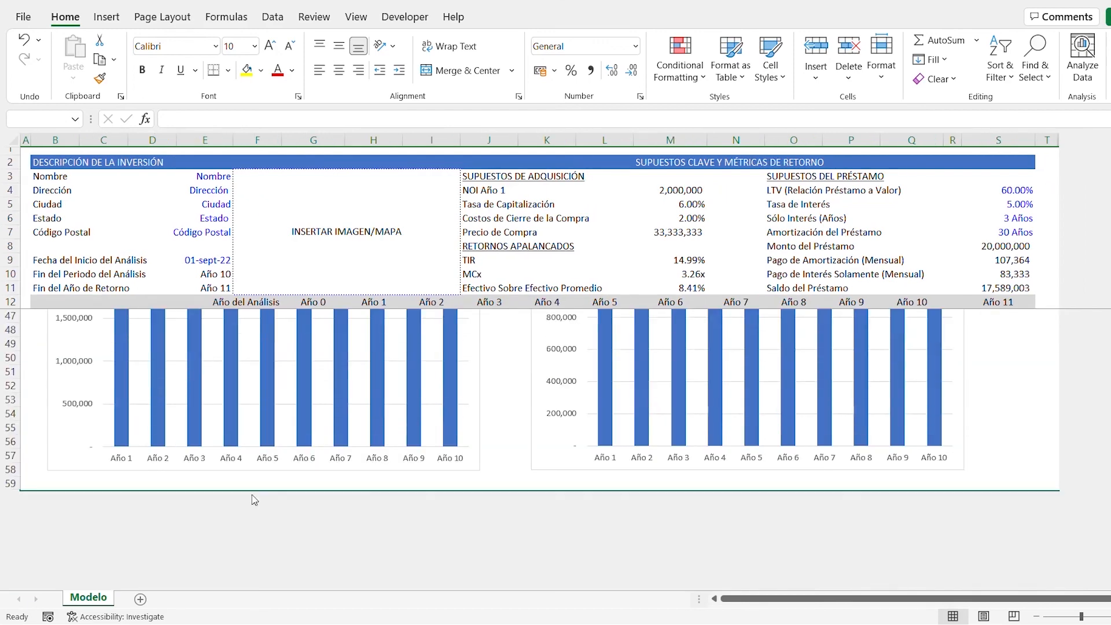
{"action": "scroll", "coordinate": [532, 448], "scroll_direction": "up", "scroll_amount": 6}
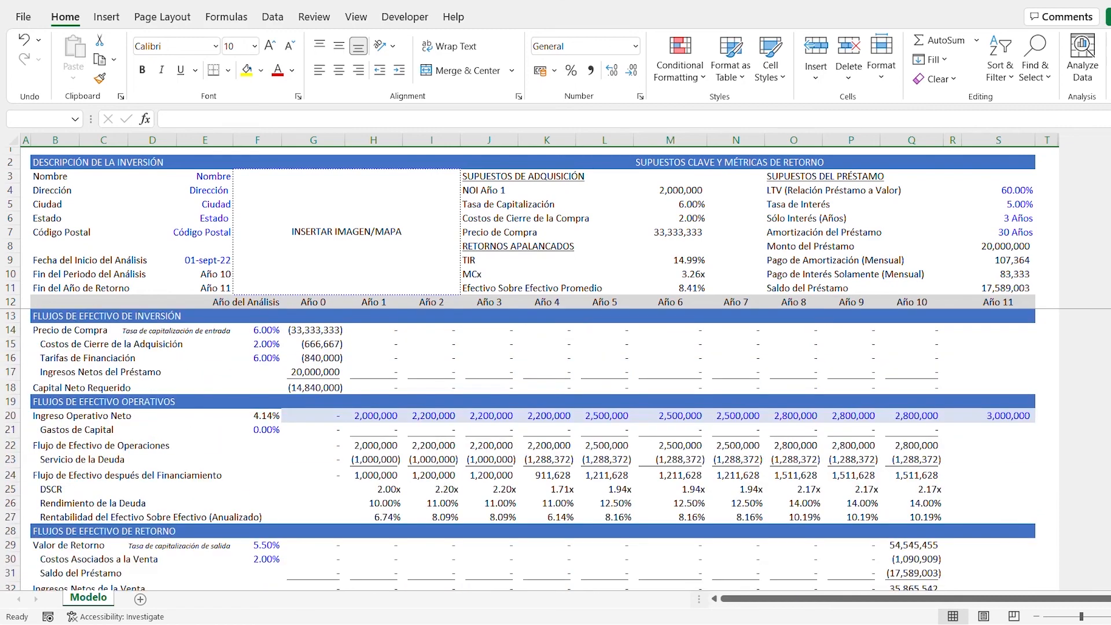